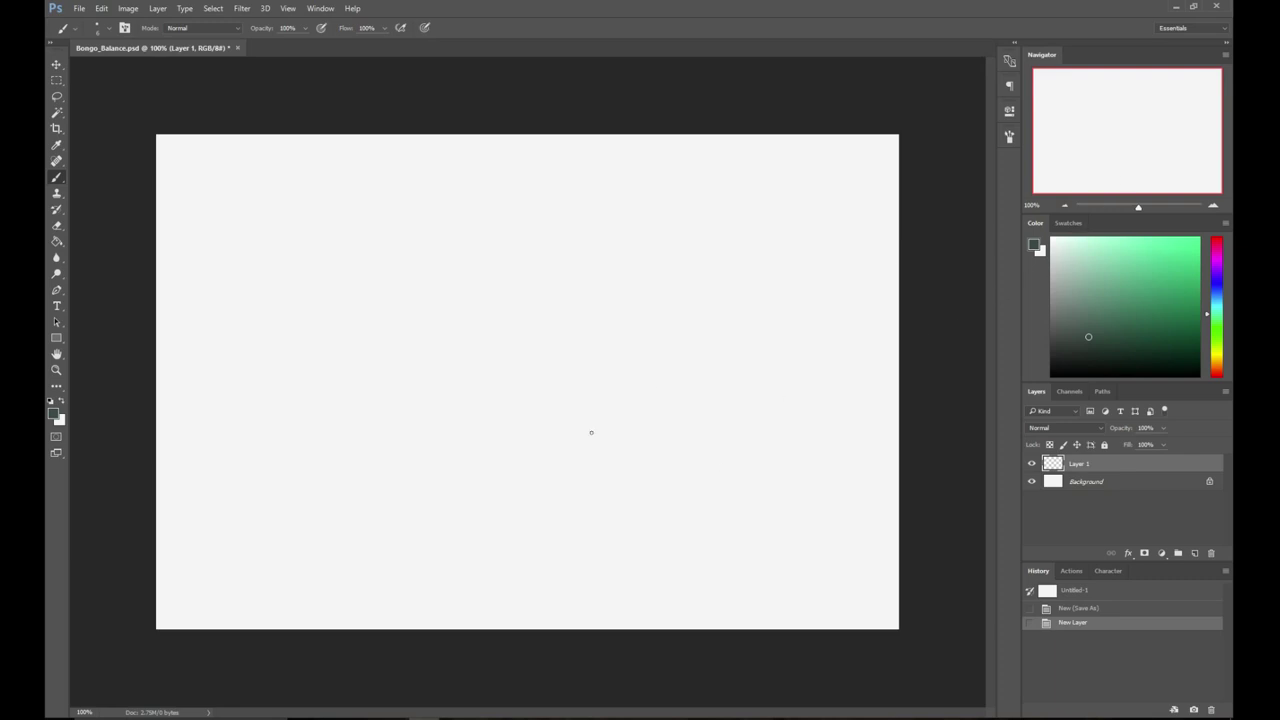
- Set the brush colour to a near-black grey
{"action": "left_click_drag", "start_coordinate": [1098, 350], "coordinate": [1004, 351]}
- Sketch a round animal head with two small ears, oval eyes, a square nose and small side bumps
{"action": "left_click_drag", "start_coordinate": [466, 251], "coordinate": [542, 262]}
{"action": "left_click_drag", "start_coordinate": [449, 266], "coordinate": [427, 278]}
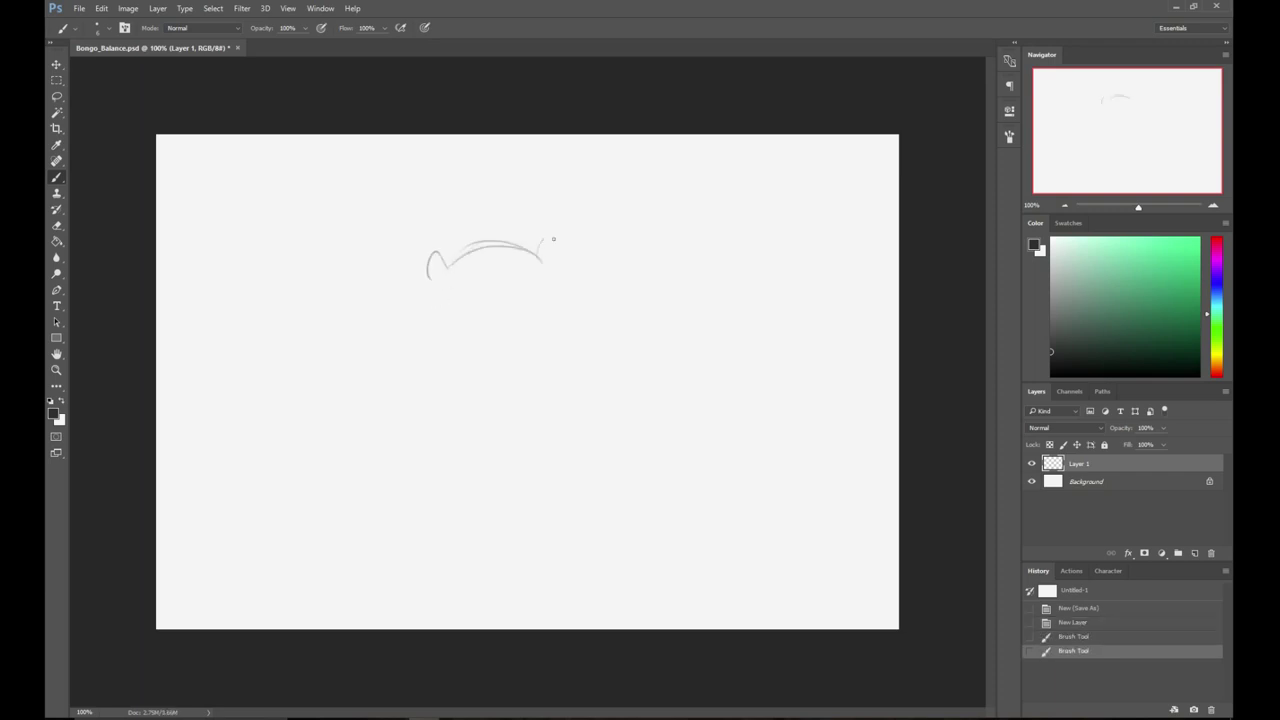
{"action": "left_click_drag", "start_coordinate": [543, 239], "coordinate": [560, 266]}
{"action": "mouse_move", "coordinate": [452, 284]}
{"action": "left_mouse_down"}
{"action": "mouse_move", "coordinate": [519, 280]}
{"action": "mouse_move", "coordinate": [497, 316]}
{"action": "mouse_move", "coordinate": [427, 332]}
{"action": "mouse_move", "coordinate": [450, 368]}
{"action": "mouse_move", "coordinate": [503, 385]}
{"action": "left_mouse_up"}
{"action": "mouse_move", "coordinate": [422, 320]}
{"action": "left_mouse_down"}
{"action": "mouse_move", "coordinate": [408, 330]}
{"action": "mouse_move", "coordinate": [424, 344]}
{"action": "left_mouse_up"}
{"action": "left_click_drag", "start_coordinate": [556, 314], "coordinate": [558, 340]}
{"action": "left_click_drag", "start_coordinate": [556, 282], "coordinate": [556, 316]}
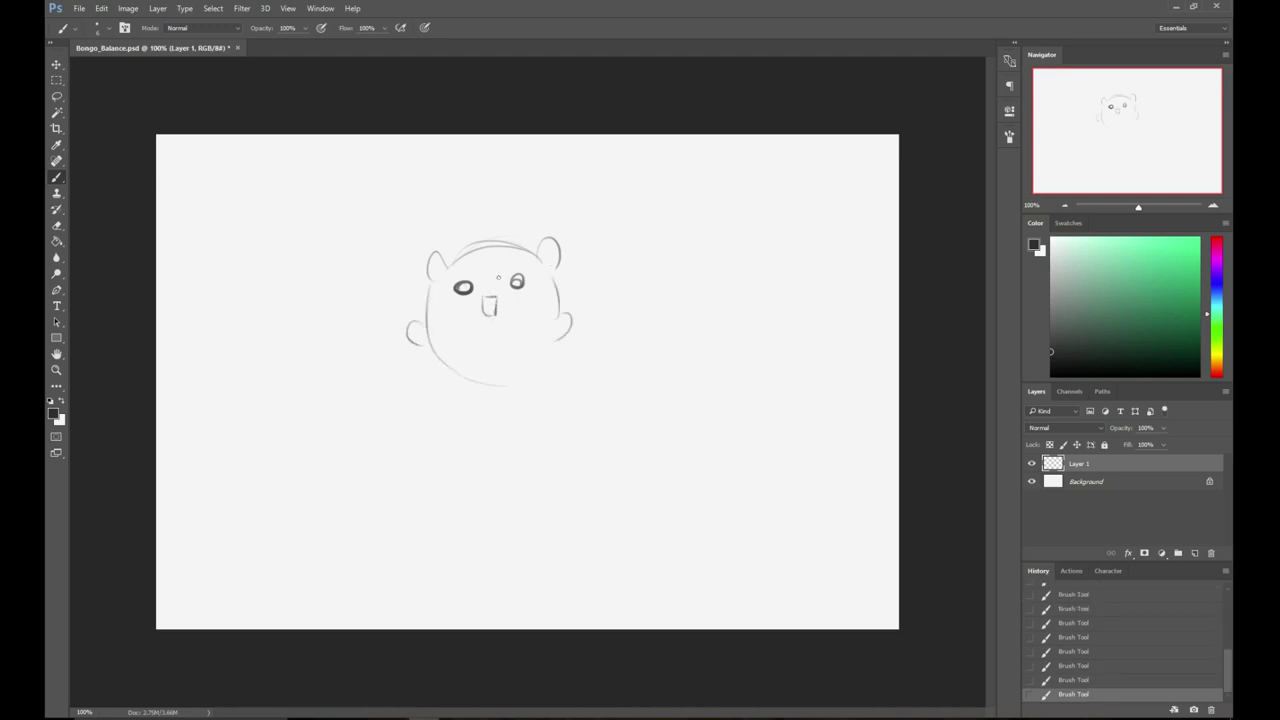
- Add a curved headband, a pointed lower body outline and two large round ears to the animal sketch
{"action": "left_click_drag", "start_coordinate": [434, 272], "coordinate": [480, 246]}
{"action": "left_click_drag", "start_coordinate": [446, 360], "coordinate": [488, 398]}
{"action": "left_click_drag", "start_coordinate": [540, 364], "coordinate": [518, 396]}
{"action": "mouse_move", "coordinate": [446, 360]}
{"action": "left_mouse_down"}
{"action": "mouse_move", "coordinate": [506, 367]}
{"action": "mouse_move", "coordinate": [543, 341]}
{"action": "left_mouse_up"}
{"action": "left_click_drag", "start_coordinate": [401, 279], "coordinate": [396, 318]}
{"action": "mouse_move", "coordinate": [573, 266]}
{"action": "left_mouse_down"}
{"action": "mouse_move", "coordinate": [610, 270]}
{"action": "mouse_move", "coordinate": [573, 302]}
{"action": "left_mouse_up"}
- Enlarge the eraser and wipe the whole animal sketch off the layer
{"action": "key", "text": "e"}
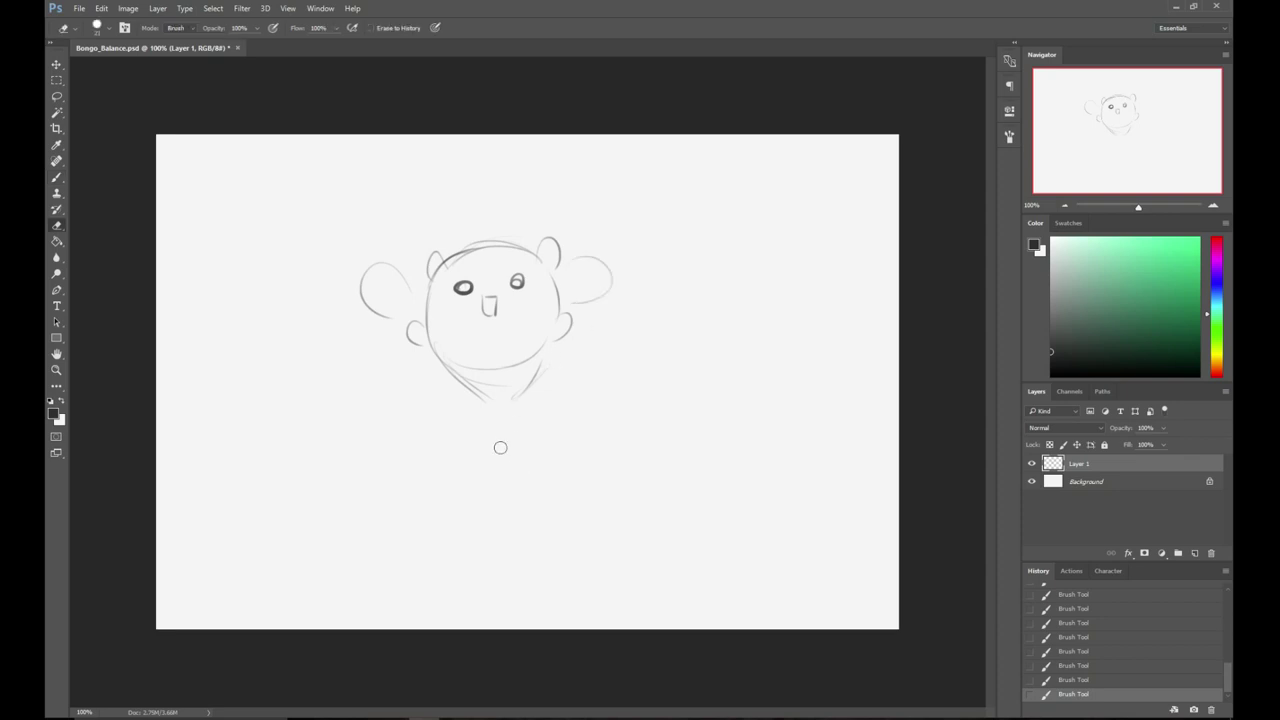
{"action": "right_click", "coordinate": [500, 447]}
{"action": "left_click_drag", "start_coordinate": [629, 240], "coordinate": [625, 234]}
{"action": "mouse_move", "coordinate": [369, 276]}
{"action": "left_mouse_down"}
{"action": "mouse_move", "coordinate": [590, 271]}
{"action": "mouse_move", "coordinate": [446, 378]}
{"action": "mouse_move", "coordinate": [469, 287]}
{"action": "mouse_move", "coordinate": [615, 405]}
{"action": "left_mouse_up"}
{"action": "key", "text": "b"}
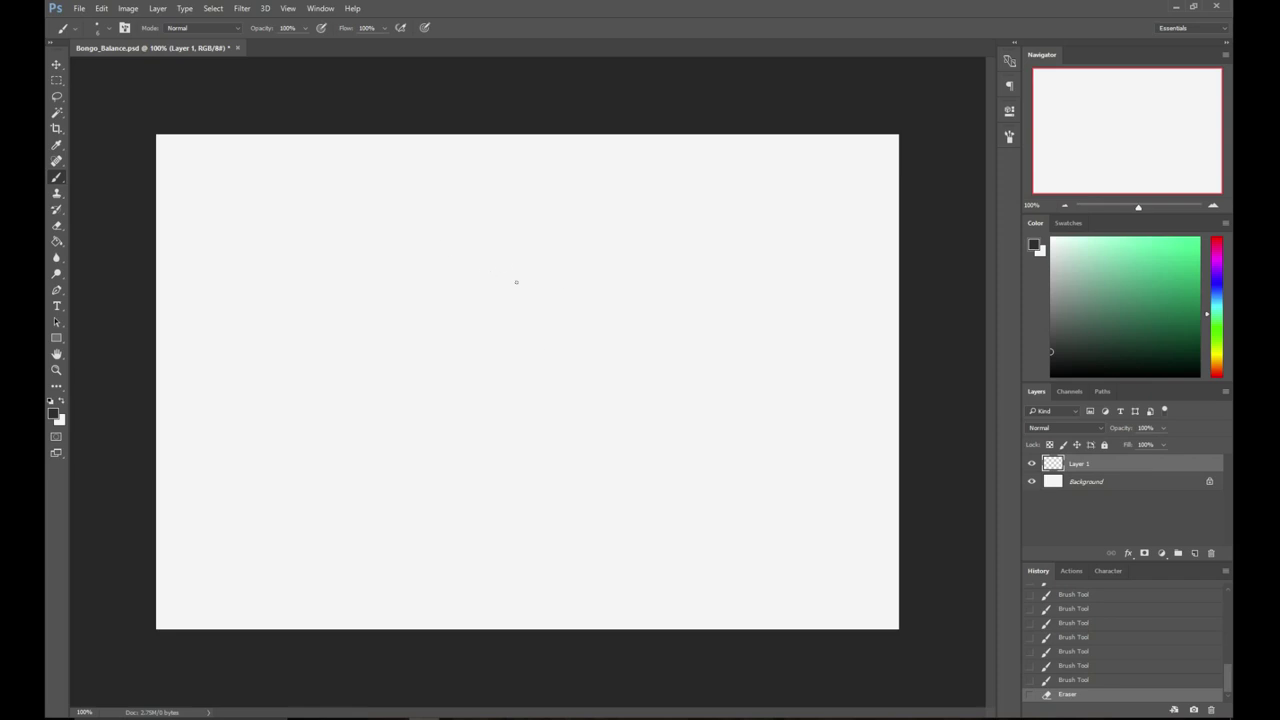
{"action": "left_click_drag", "start_coordinate": [519, 280], "coordinate": [543, 231]}
{"action": "key", "text": "ctrl+z"}
{"action": "left_click_drag", "start_coordinate": [542, 232], "coordinate": [531, 274]}
{"action": "key", "text": "ctrl+alt+z"}
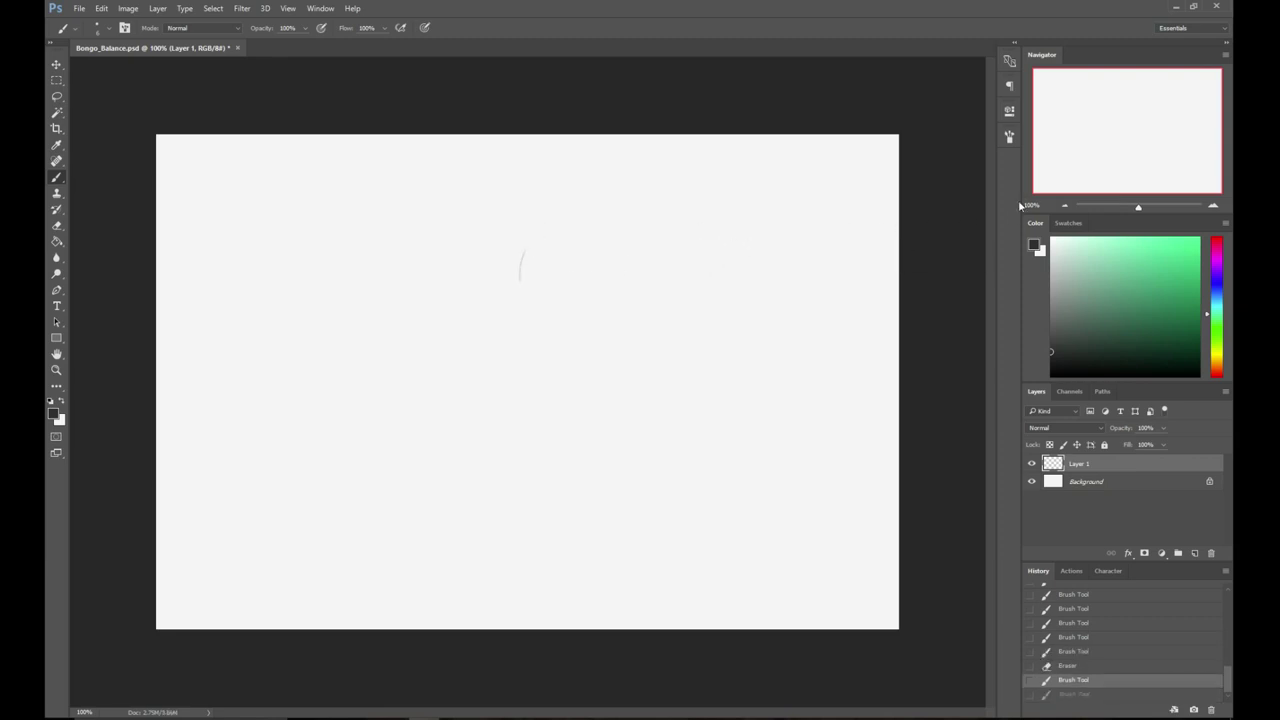
{"action": "key", "text": "ctrl+alt+z"}
- Adjust the brush's minimum opacity in its Transfer settings and test it with a freehand stroke
{"action": "left_click", "coordinate": [1010, 138]}
{"action": "left_click", "coordinate": [803, 244]}
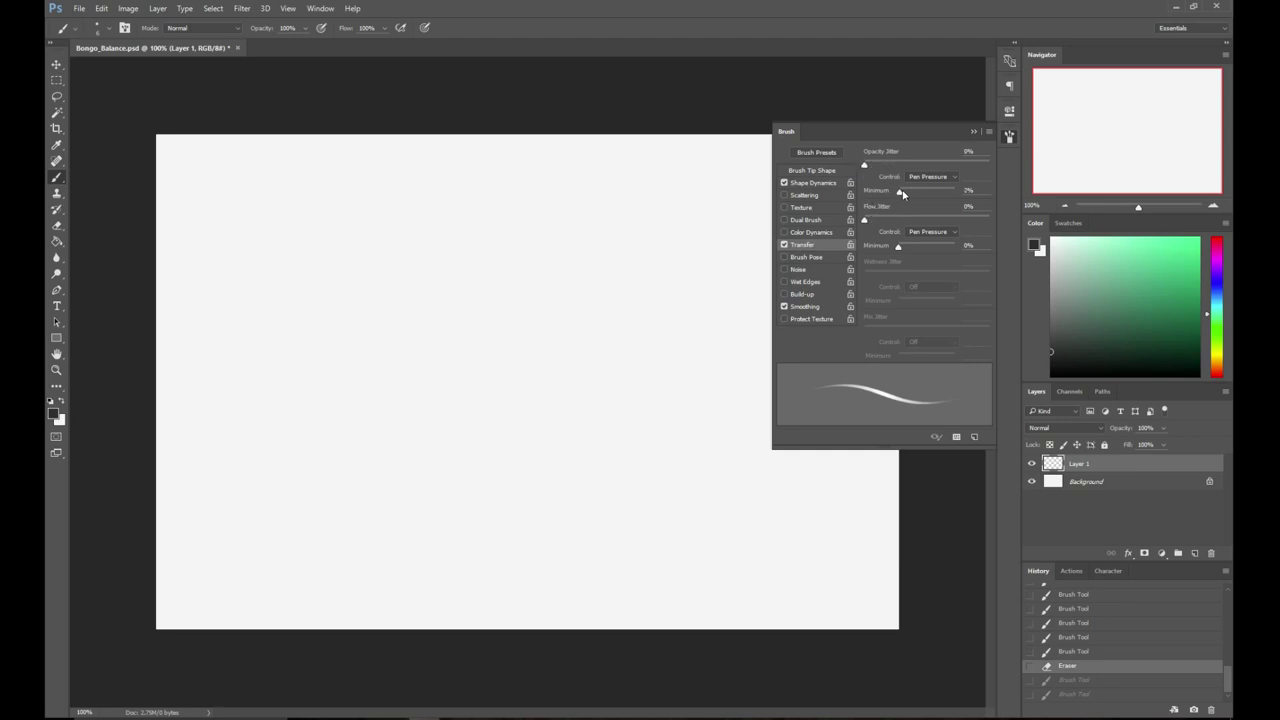
{"action": "left_click", "coordinate": [1010, 137]}
{"action": "left_click_drag", "start_coordinate": [422, 287], "coordinate": [528, 322]}
{"action": "key", "text": "ctrl+z"}
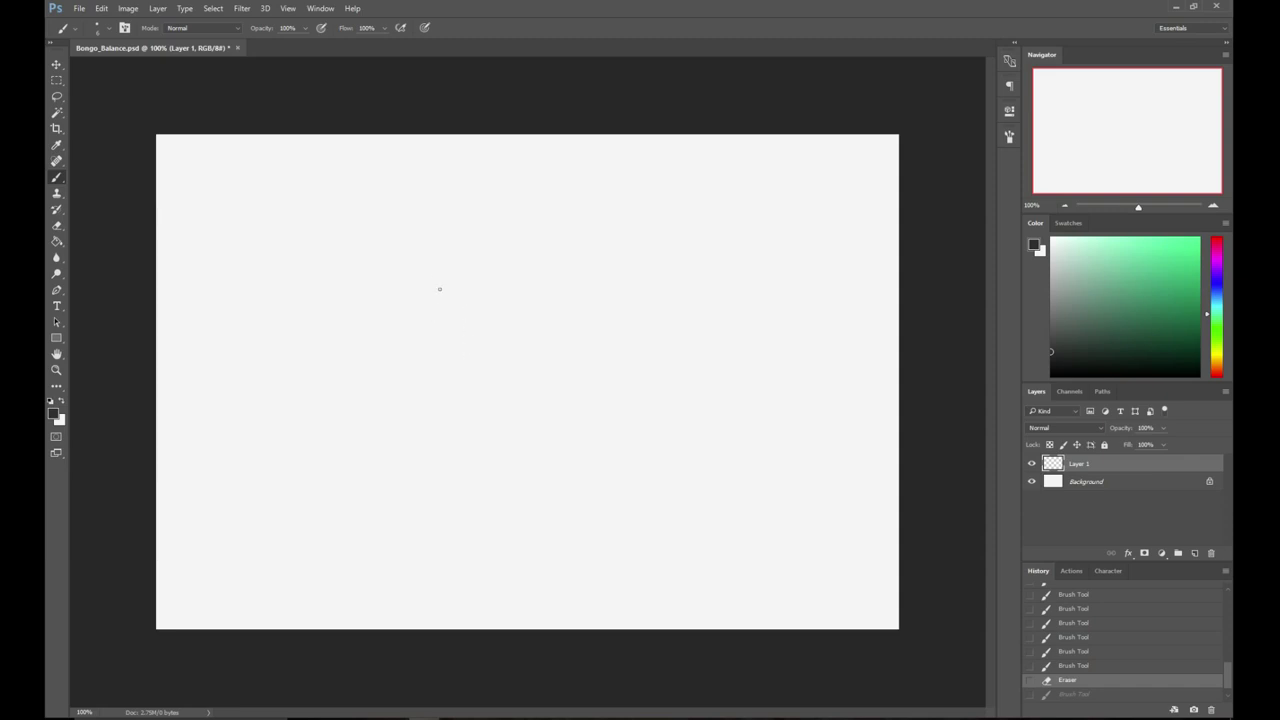
- Sketch a pair of bongo drums with oval tops and tapered sides, joined by two short bars
{"action": "left_click_drag", "start_coordinate": [455, 300], "coordinate": [462, 298]}
{"action": "left_click_drag", "start_coordinate": [572, 351], "coordinate": [588, 293]}
{"action": "mouse_move", "coordinate": [355, 335]}
{"action": "left_mouse_down"}
{"action": "mouse_move", "coordinate": [390, 437]}
{"action": "mouse_move", "coordinate": [476, 440]}
{"action": "left_mouse_up"}
{"action": "left_click_drag", "start_coordinate": [500, 340], "coordinate": [474, 437]}
{"action": "left_click_drag", "start_coordinate": [571, 352], "coordinate": [595, 452]}
{"action": "left_click_drag", "start_coordinate": [588, 436], "coordinate": [652, 449]}
{"action": "left_click_drag", "start_coordinate": [693, 320], "coordinate": [656, 450]}
{"action": "left_click_drag", "start_coordinate": [505, 372], "coordinate": [562, 371]}
{"action": "left_click_drag", "start_coordinate": [493, 356], "coordinate": [555, 356]}
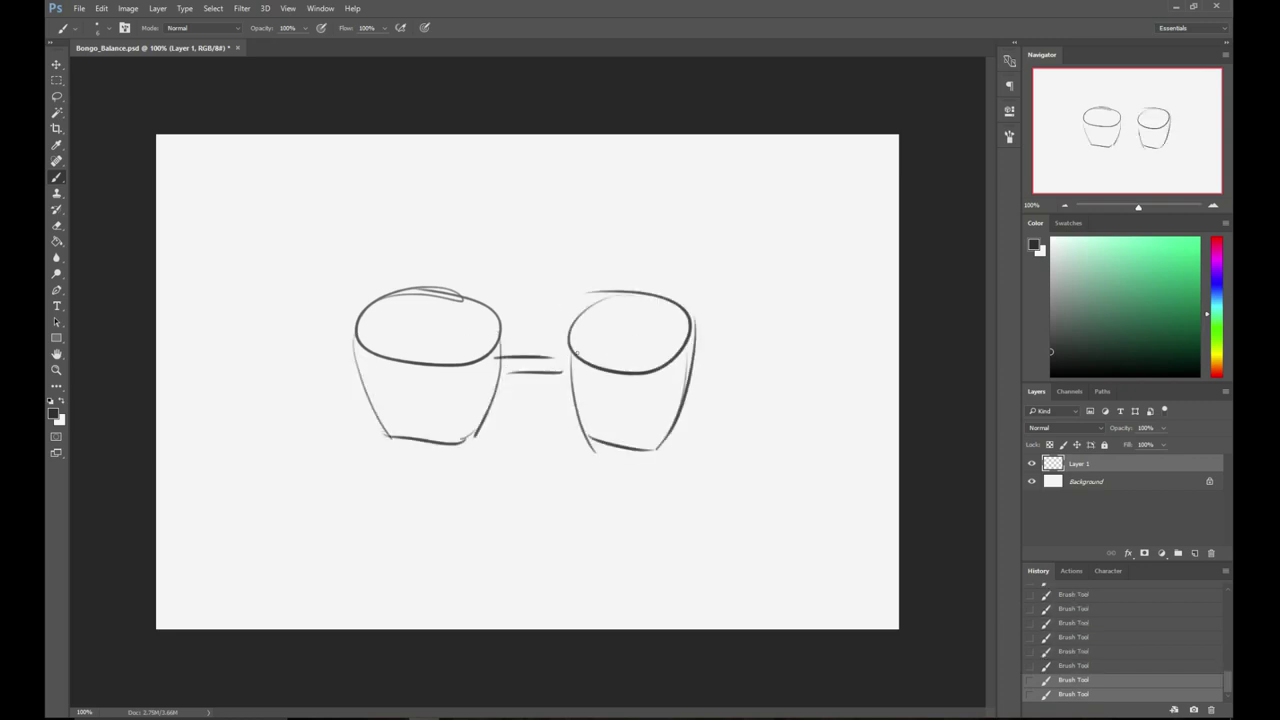
- Circle and cross out the bongo drums, and clear the layer of all drawing
{"action": "mouse_move", "coordinate": [600, 228]}
{"action": "left_mouse_down"}
{"action": "mouse_move", "coordinate": [591, 588]}
{"action": "mouse_move", "coordinate": [610, 230]}
{"action": "left_mouse_up"}
{"action": "left_click_drag", "start_coordinate": [467, 222], "coordinate": [655, 575]}
{"action": "left_click_drag", "start_coordinate": [725, 235], "coordinate": [395, 520]}
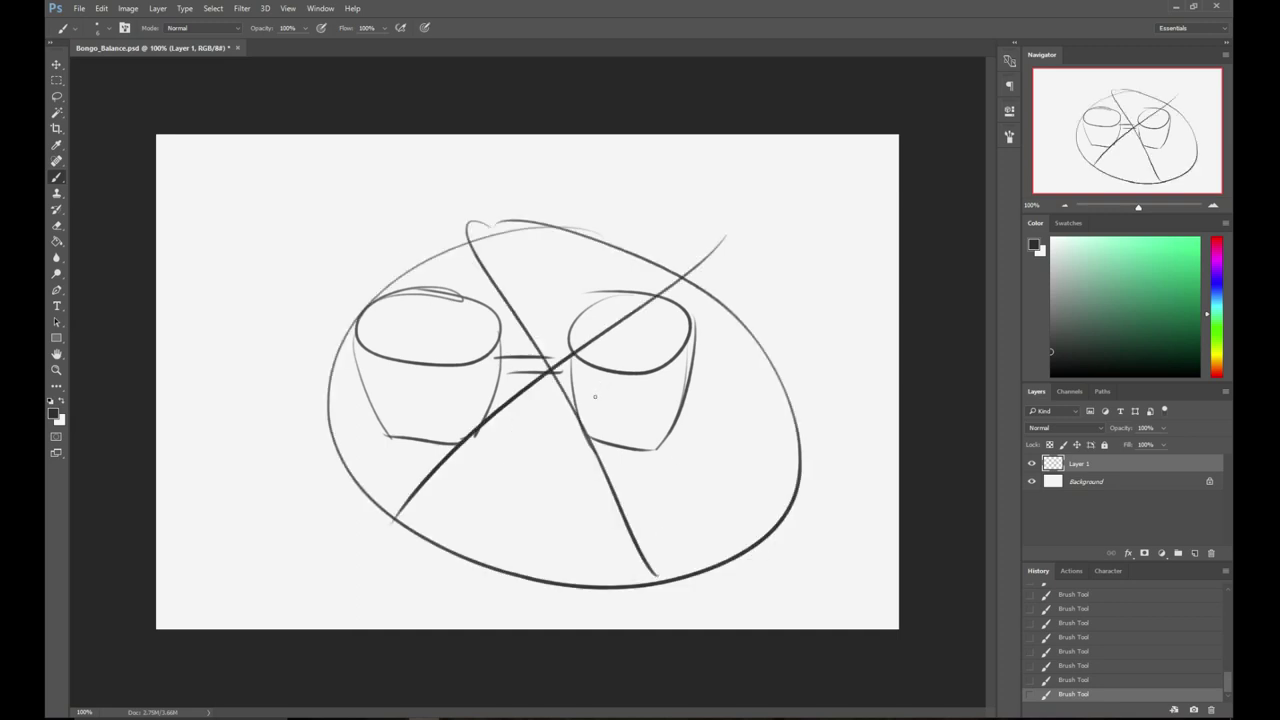
{"action": "key", "text": "ctrl+a"}
{"action": "key", "text": "Delete"}
{"action": "key", "text": "ctrl+d"}
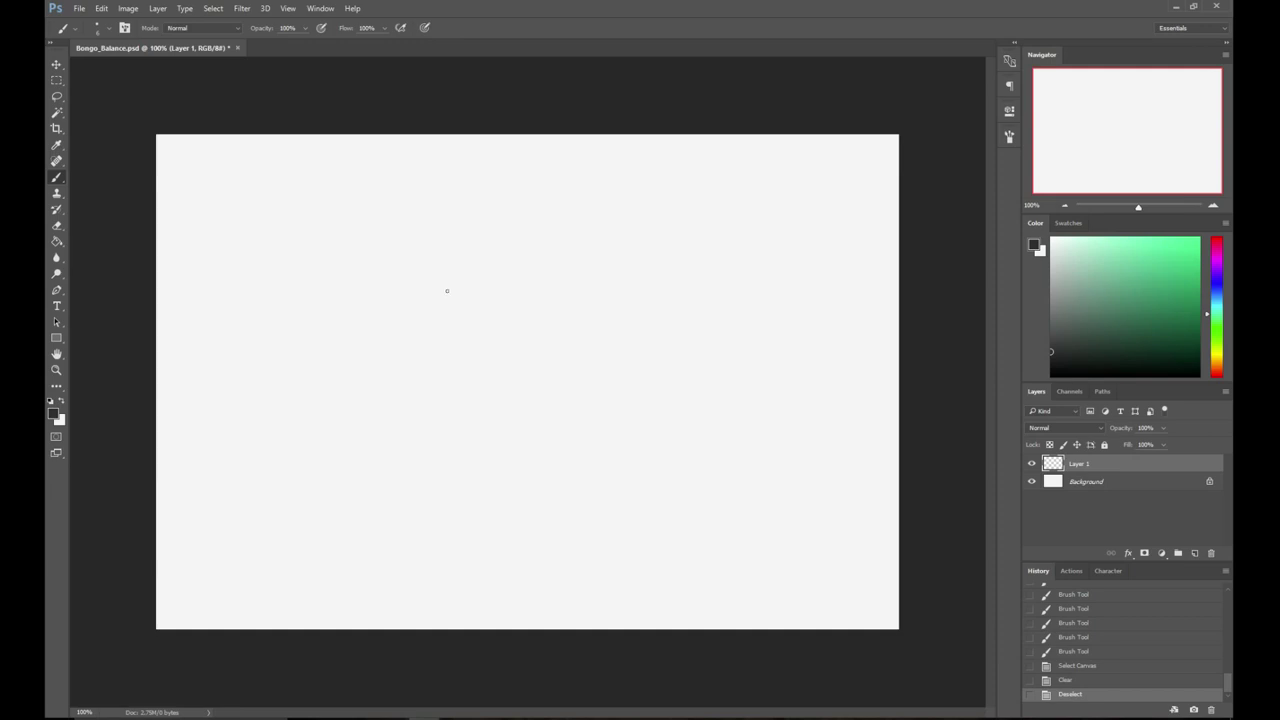
{"action": "left_click_drag", "start_coordinate": [543, 372], "coordinate": [604, 392]}
{"action": "key", "text": "ctrl+z"}
{"action": "mouse_move", "coordinate": [588, 266]}
{"action": "left_mouse_down"}
{"action": "mouse_move", "coordinate": [619, 283]}
{"action": "mouse_move", "coordinate": [583, 241]}
{"action": "left_mouse_up"}
{"action": "key", "text": "ctrl+z"}
{"action": "key", "text": "ctrl+z"}
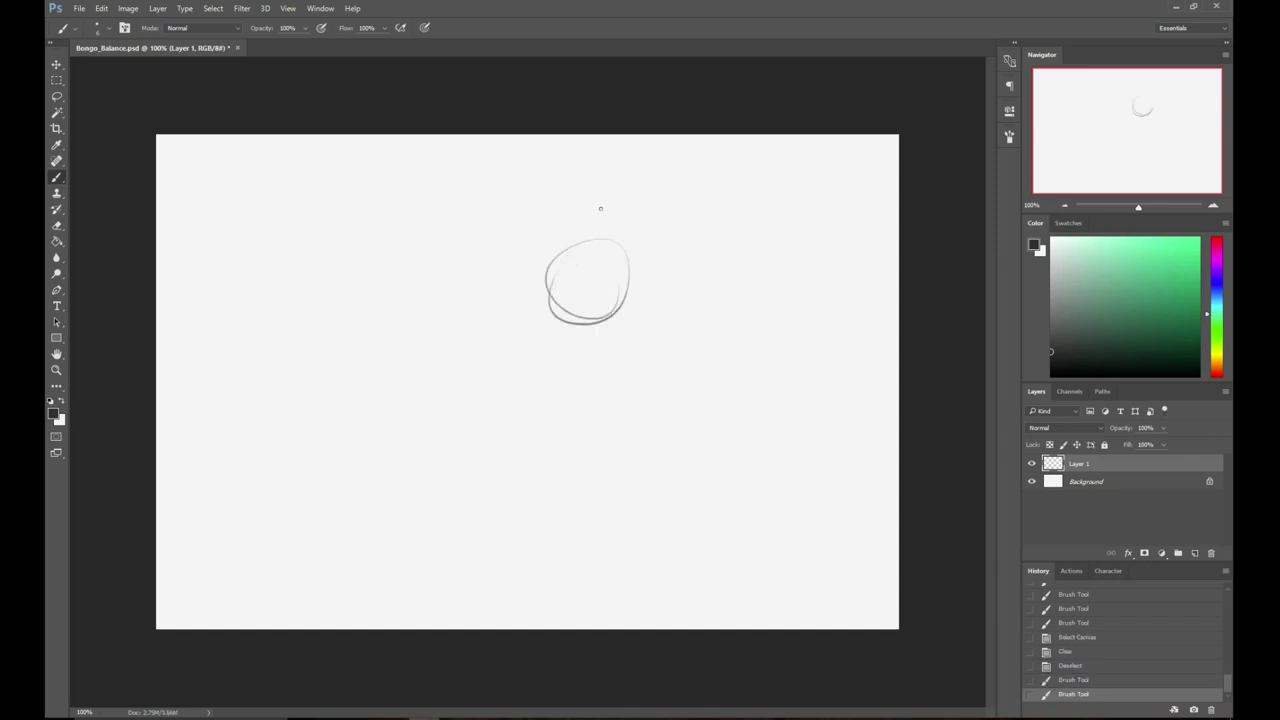
{"action": "key", "text": "ctrl+alt+z"}
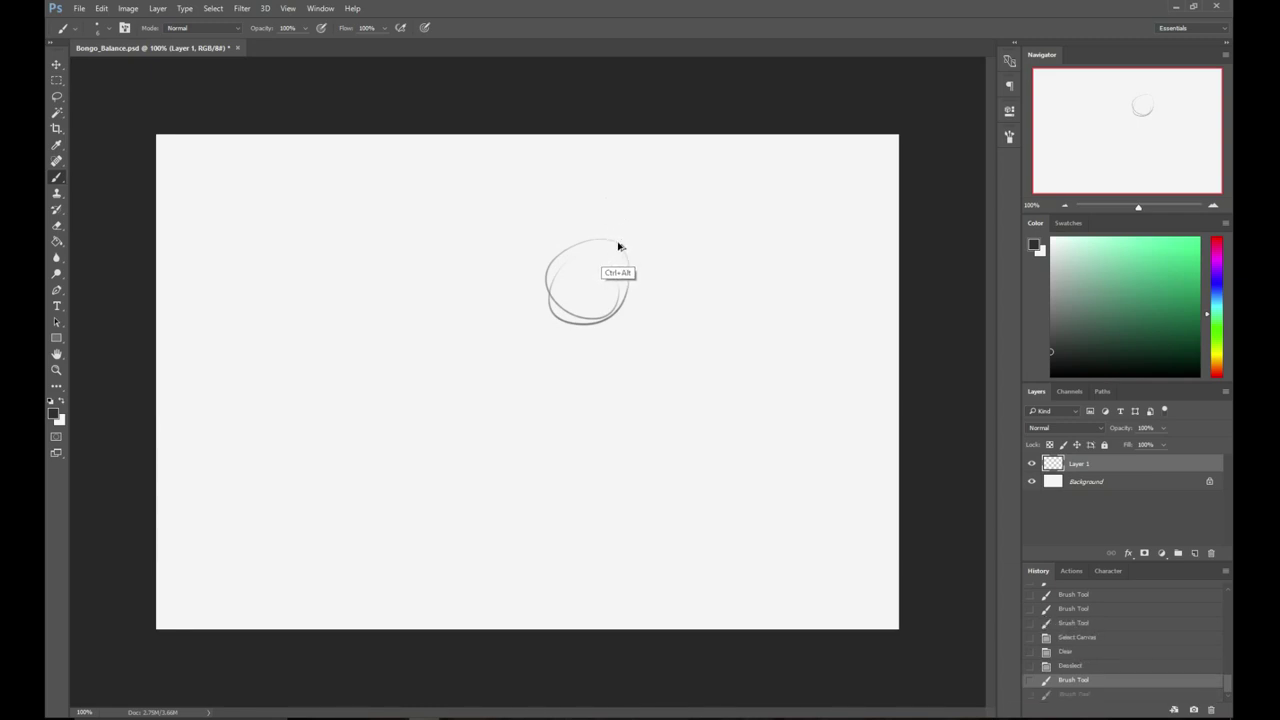
{"action": "key", "text": "ctrl+alt+z"}
- Sketch the antelope's head in the upper middle of the canvas, with a skull circle, tapering muzzle, slanted eyes and nose
{"action": "mouse_move", "coordinate": [534, 276]}
{"action": "left_mouse_down"}
{"action": "mouse_move", "coordinate": [608, 291]}
{"action": "mouse_move", "coordinate": [596, 262]}
{"action": "mouse_move", "coordinate": [607, 236]}
{"action": "mouse_move", "coordinate": [527, 268]}
{"action": "mouse_move", "coordinate": [538, 395]}
{"action": "mouse_move", "coordinate": [600, 344]}
{"action": "mouse_move", "coordinate": [632, 272]}
{"action": "left_mouse_up"}
{"action": "key", "text": "ctrl+z"}
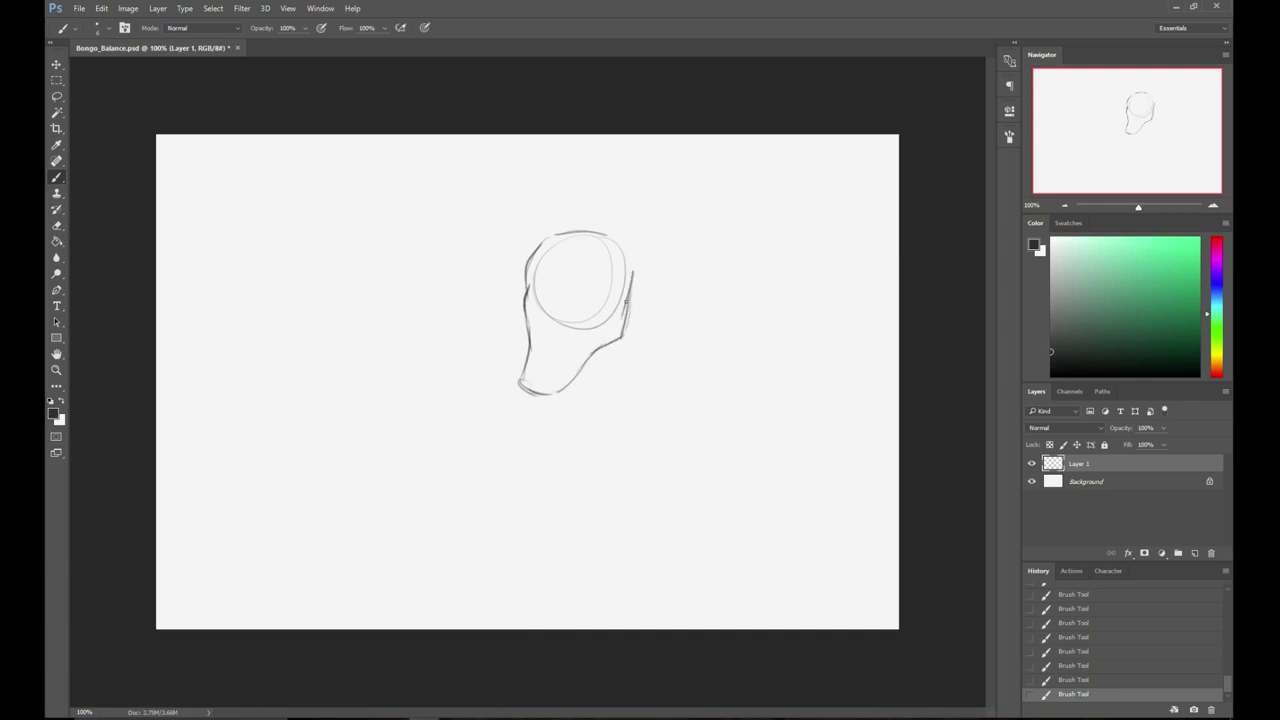
{"action": "left_click_drag", "start_coordinate": [607, 279], "coordinate": [576, 315]}
{"action": "mouse_move", "coordinate": [525, 274]}
{"action": "left_mouse_down"}
{"action": "mouse_move", "coordinate": [533, 310]}
{"action": "mouse_move", "coordinate": [604, 302]}
{"action": "left_mouse_up"}
{"action": "mouse_move", "coordinate": [532, 260]}
{"action": "left_mouse_down"}
{"action": "mouse_move", "coordinate": [547, 228]}
{"action": "mouse_move", "coordinate": [543, 249]}
{"action": "left_mouse_up"}
{"action": "left_click_drag", "start_coordinate": [547, 226], "coordinate": [630, 240]}
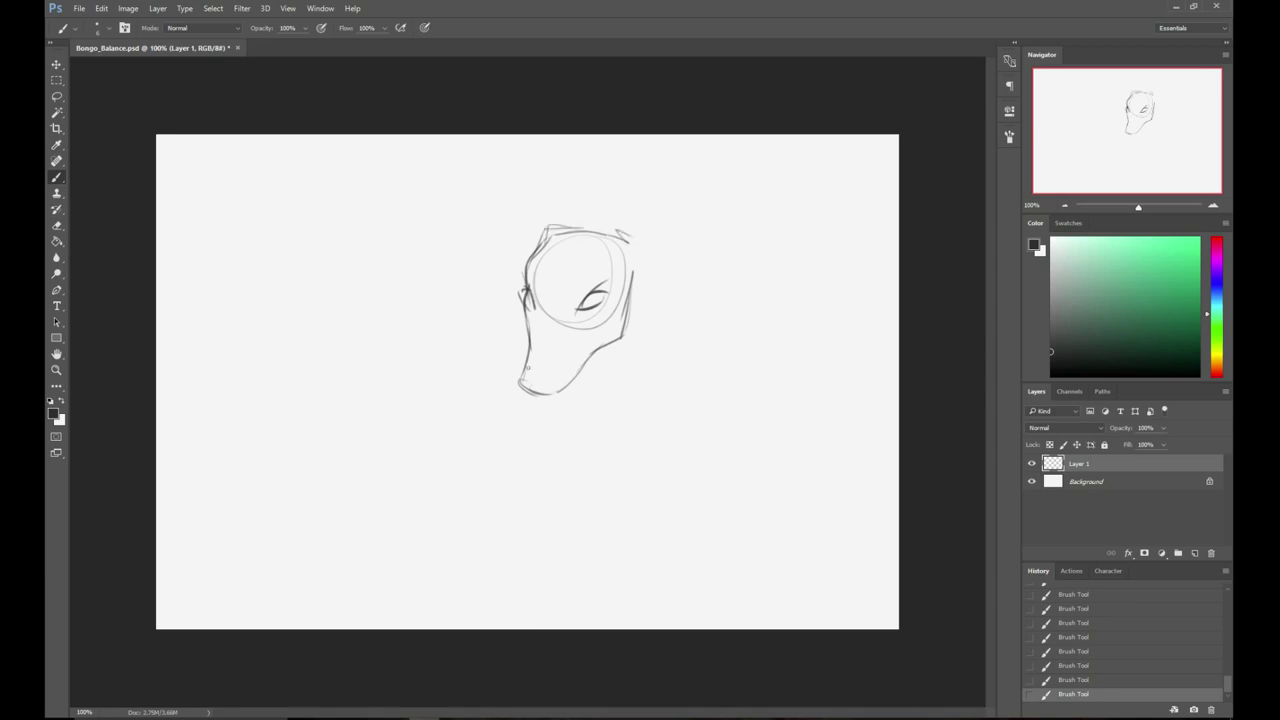
{"action": "left_click_drag", "start_coordinate": [534, 364], "coordinate": [539, 377]}
{"action": "left_click_drag", "start_coordinate": [583, 303], "coordinate": [608, 291]}
- Add two upright horns and a pair of rounded ears to the antelope's head
{"action": "left_click_drag", "start_coordinate": [537, 238], "coordinate": [562, 158]}
{"action": "mouse_move", "coordinate": [580, 194]}
{"action": "left_mouse_down"}
{"action": "mouse_move", "coordinate": [572, 228]}
{"action": "mouse_move", "coordinate": [588, 160]}
{"action": "left_mouse_up"}
{"action": "left_click_drag", "start_coordinate": [614, 236], "coordinate": [643, 178]}
{"action": "mouse_move", "coordinate": [670, 188]}
{"action": "left_mouse_down"}
{"action": "mouse_move", "coordinate": [640, 266]}
{"action": "mouse_move", "coordinate": [698, 234]}
{"action": "mouse_move", "coordinate": [636, 290]}
{"action": "left_mouse_up"}
{"action": "left_click_drag", "start_coordinate": [718, 262], "coordinate": [704, 286]}
{"action": "left_click_drag", "start_coordinate": [510, 178], "coordinate": [510, 250]}
{"action": "left_click_drag", "start_coordinate": [528, 206], "coordinate": [526, 236]}
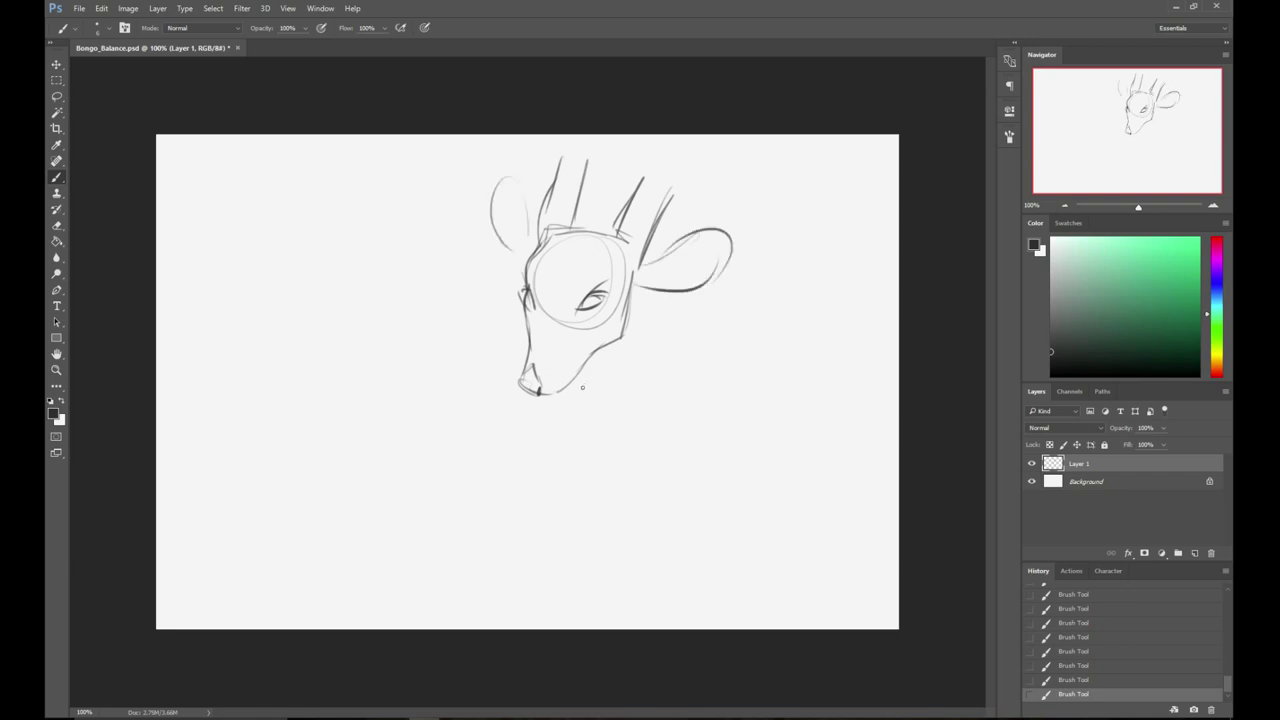
- Draw the neck lines from the jaw and ear down to the front of the chest
{"action": "mouse_move", "coordinate": [572, 397]}
{"action": "left_mouse_down"}
{"action": "mouse_move", "coordinate": [582, 456]}
{"action": "mouse_move", "coordinate": [601, 476]}
{"action": "mouse_move", "coordinate": [577, 447]}
{"action": "mouse_move", "coordinate": [581, 472]}
{"action": "mouse_move", "coordinate": [596, 510]}
{"action": "left_mouse_up"}
{"action": "left_click_drag", "start_coordinate": [644, 292], "coordinate": [672, 402]}
{"action": "mouse_move", "coordinate": [560, 392]}
{"action": "left_mouse_down"}
{"action": "mouse_move", "coordinate": [520, 510]}
{"action": "mouse_move", "coordinate": [567, 567]}
{"action": "mouse_move", "coordinate": [616, 528]}
{"action": "left_mouse_up"}
- Sketch the antelope's two folded forelegs with hooves and the outer and lower contours of its chest
{"action": "left_click_drag", "start_coordinate": [528, 520], "coordinate": [533, 585]}
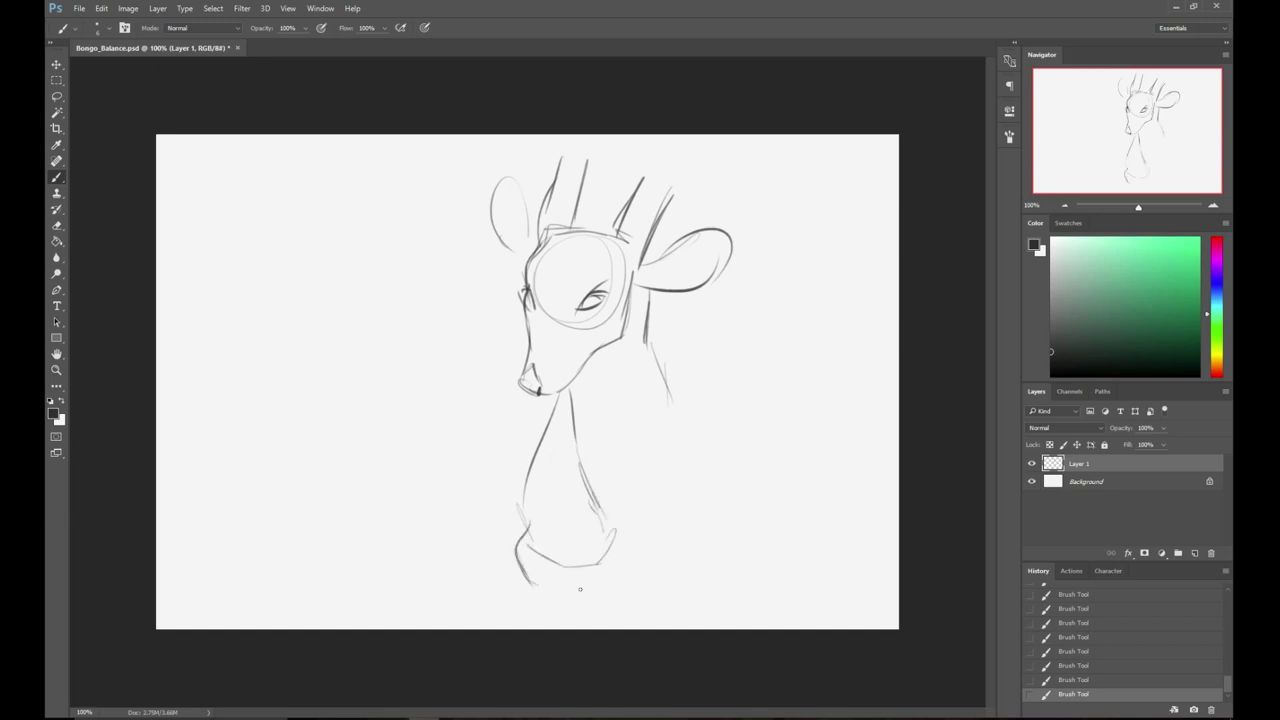
{"action": "key", "text": "ctrl+alt+z"}
{"action": "key", "text": "ctrl+alt+z"}
{"action": "mouse_move", "coordinate": [525, 517]}
{"action": "left_mouse_down"}
{"action": "mouse_move", "coordinate": [524, 553]}
{"action": "mouse_move", "coordinate": [518, 538]}
{"action": "mouse_move", "coordinate": [558, 565]}
{"action": "mouse_move", "coordinate": [549, 586]}
{"action": "mouse_move", "coordinate": [568, 580]}
{"action": "mouse_move", "coordinate": [564, 556]}
{"action": "mouse_move", "coordinate": [548, 553]}
{"action": "mouse_move", "coordinate": [555, 567]}
{"action": "mouse_move", "coordinate": [519, 548]}
{"action": "mouse_move", "coordinate": [550, 586]}
{"action": "mouse_move", "coordinate": [609, 584]}
{"action": "mouse_move", "coordinate": [590, 557]}
{"action": "mouse_move", "coordinate": [605, 560]}
{"action": "mouse_move", "coordinate": [603, 598]}
{"action": "left_mouse_up"}
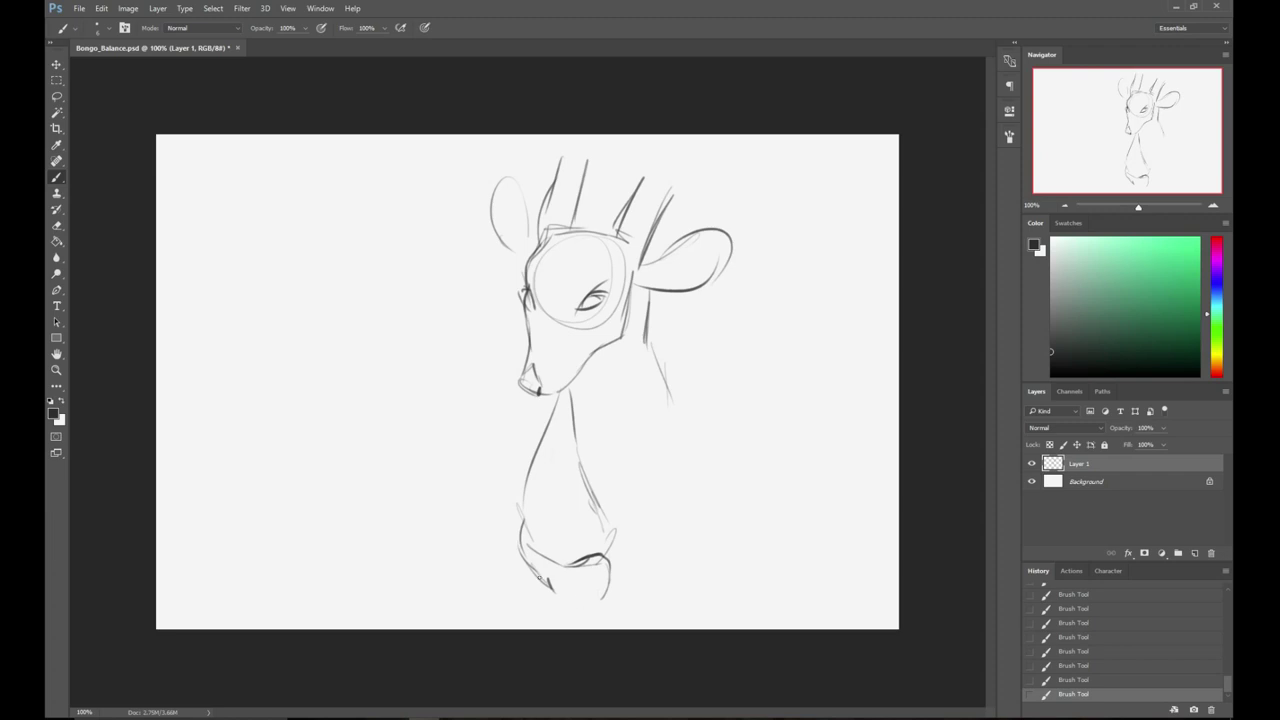
{"action": "mouse_move", "coordinate": [532, 573]}
{"action": "left_mouse_down"}
{"action": "mouse_move", "coordinate": [542, 598]}
{"action": "mouse_move", "coordinate": [594, 605]}
{"action": "left_mouse_up"}
{"action": "left_click_drag", "start_coordinate": [654, 352], "coordinate": [730, 506]}
{"action": "left_click_drag", "start_coordinate": [704, 520], "coordinate": [710, 532]}
{"action": "mouse_move", "coordinate": [598, 572]}
{"action": "left_mouse_down"}
{"action": "mouse_move", "coordinate": [656, 588]}
{"action": "mouse_move", "coordinate": [688, 574]}
{"action": "mouse_move", "coordinate": [677, 592]}
{"action": "mouse_move", "coordinate": [716, 582]}
{"action": "mouse_move", "coordinate": [708, 604]}
{"action": "mouse_move", "coordinate": [745, 579]}
{"action": "mouse_move", "coordinate": [724, 536]}
{"action": "mouse_move", "coordinate": [726, 462]}
{"action": "left_mouse_up"}
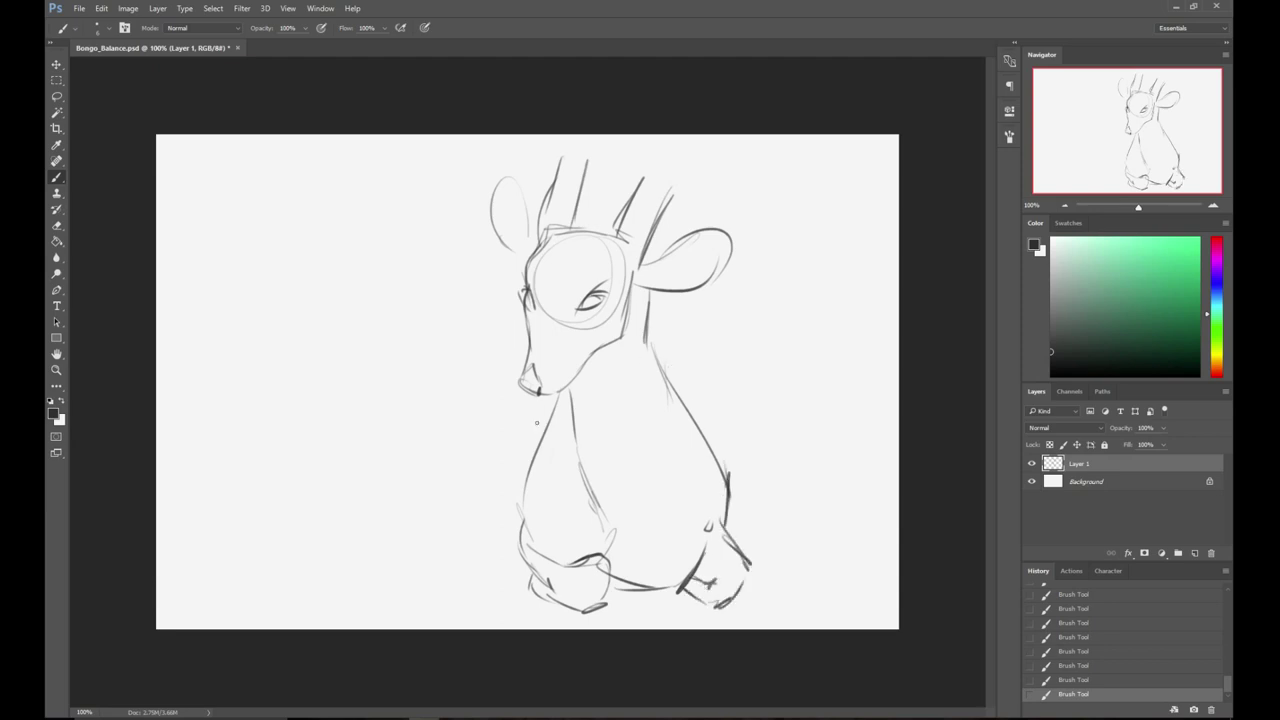
- Draw the curved back, the rump and the folded hind leg behind the antelope's chest
{"action": "left_click_drag", "start_coordinate": [523, 350], "coordinate": [480, 378]}
{"action": "key", "text": "ctrl+z"}
{"action": "mouse_move", "coordinate": [524, 363]}
{"action": "left_mouse_down"}
{"action": "mouse_move", "coordinate": [499, 380]}
{"action": "mouse_move", "coordinate": [459, 382]}
{"action": "mouse_move", "coordinate": [415, 438]}
{"action": "mouse_move", "coordinate": [438, 414]}
{"action": "mouse_move", "coordinate": [425, 487]}
{"action": "mouse_move", "coordinate": [409, 471]}
{"action": "mouse_move", "coordinate": [435, 536]}
{"action": "mouse_move", "coordinate": [411, 526]}
{"action": "mouse_move", "coordinate": [467, 574]}
{"action": "left_mouse_up"}
{"action": "left_click_drag", "start_coordinate": [443, 563], "coordinate": [467, 552]}
{"action": "mouse_move", "coordinate": [463, 478]}
{"action": "left_mouse_down"}
{"action": "mouse_move", "coordinate": [471, 549]}
{"action": "mouse_move", "coordinate": [521, 537]}
{"action": "left_mouse_up"}
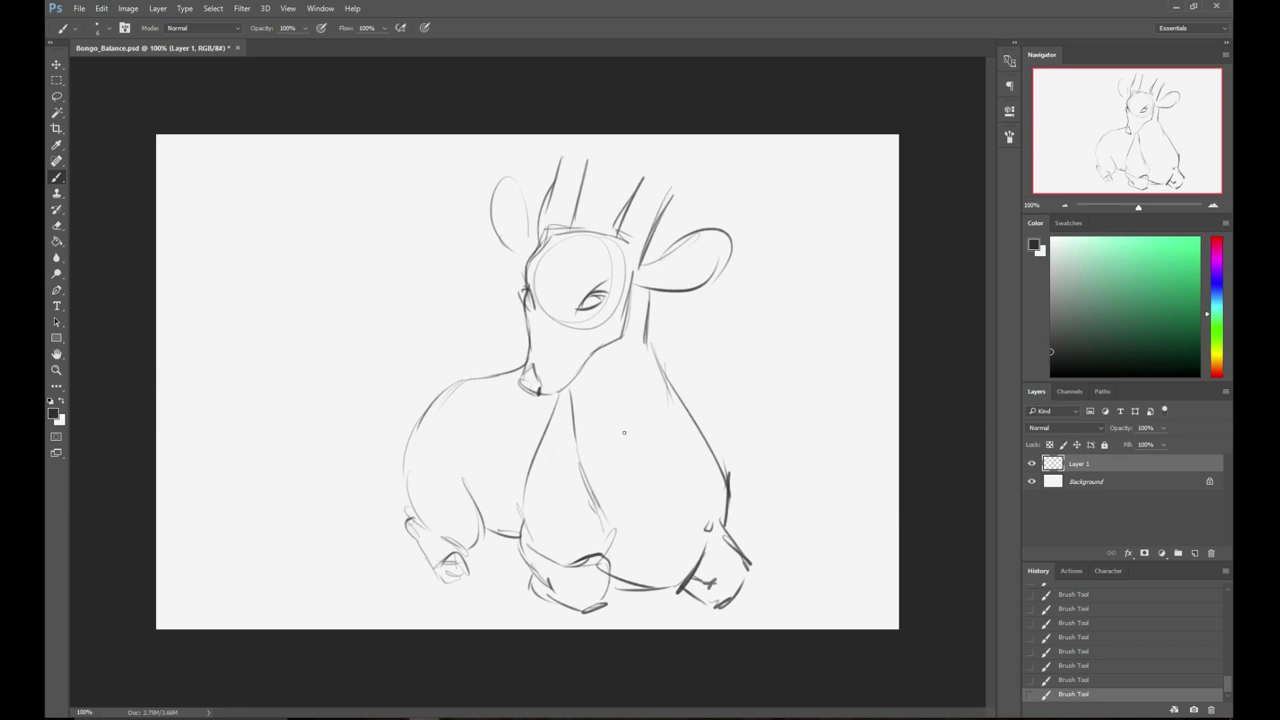
- Redraw the outer chest contour and darken the lower chest line between the forelegs
{"action": "left_click_drag", "start_coordinate": [656, 330], "coordinate": [699, 452]}
{"action": "key", "text": "ctrl+z"}
{"action": "mouse_move", "coordinate": [686, 406]}
{"action": "left_mouse_down"}
{"action": "mouse_move", "coordinate": [707, 508]}
{"action": "mouse_move", "coordinate": [685, 546]}
{"action": "left_mouse_up"}
{"action": "left_click_drag", "start_coordinate": [613, 566], "coordinate": [672, 561]}
{"action": "left_click_drag", "start_coordinate": [614, 575], "coordinate": [676, 558]}
- Reduce the eraser size and erase the foreleg beneath the outer edge of the chest
{"action": "key", "text": "e"}
{"action": "right_click", "coordinate": [803, 371]}
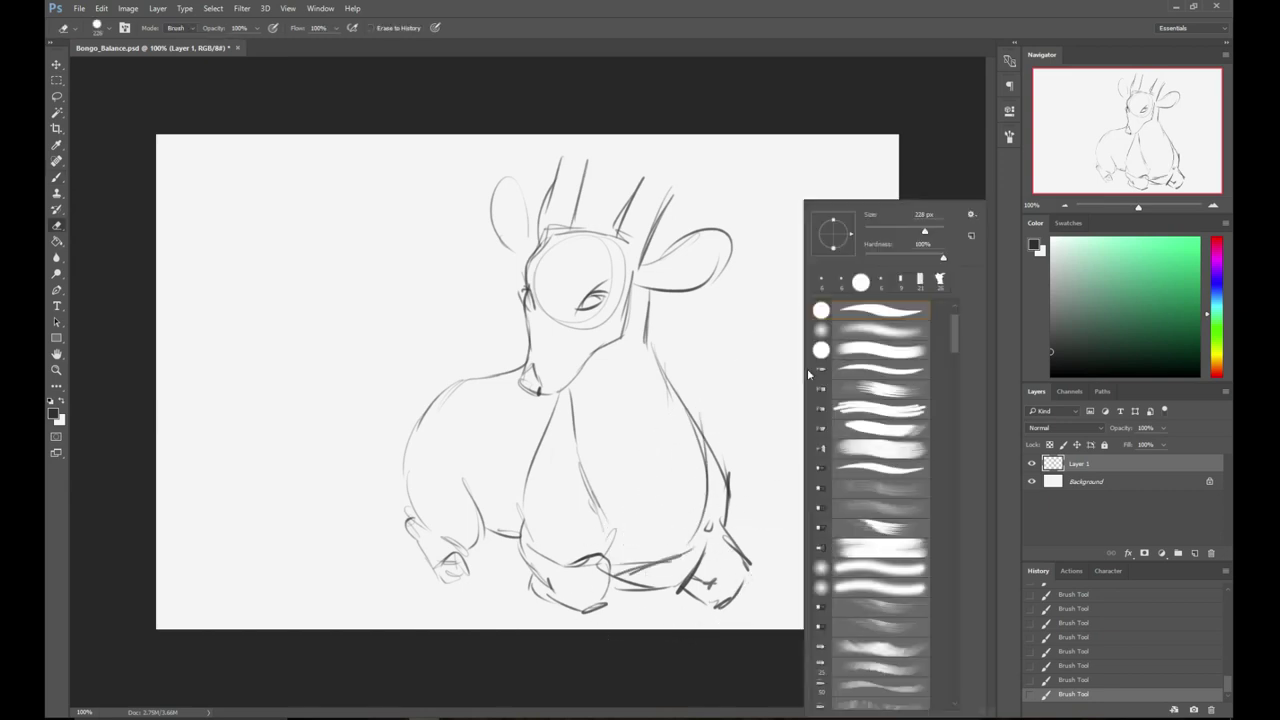
{"action": "left_click", "coordinate": [878, 231]}
{"action": "left_click", "coordinate": [620, 349]}
{"action": "right_click", "coordinate": [302, 240]}
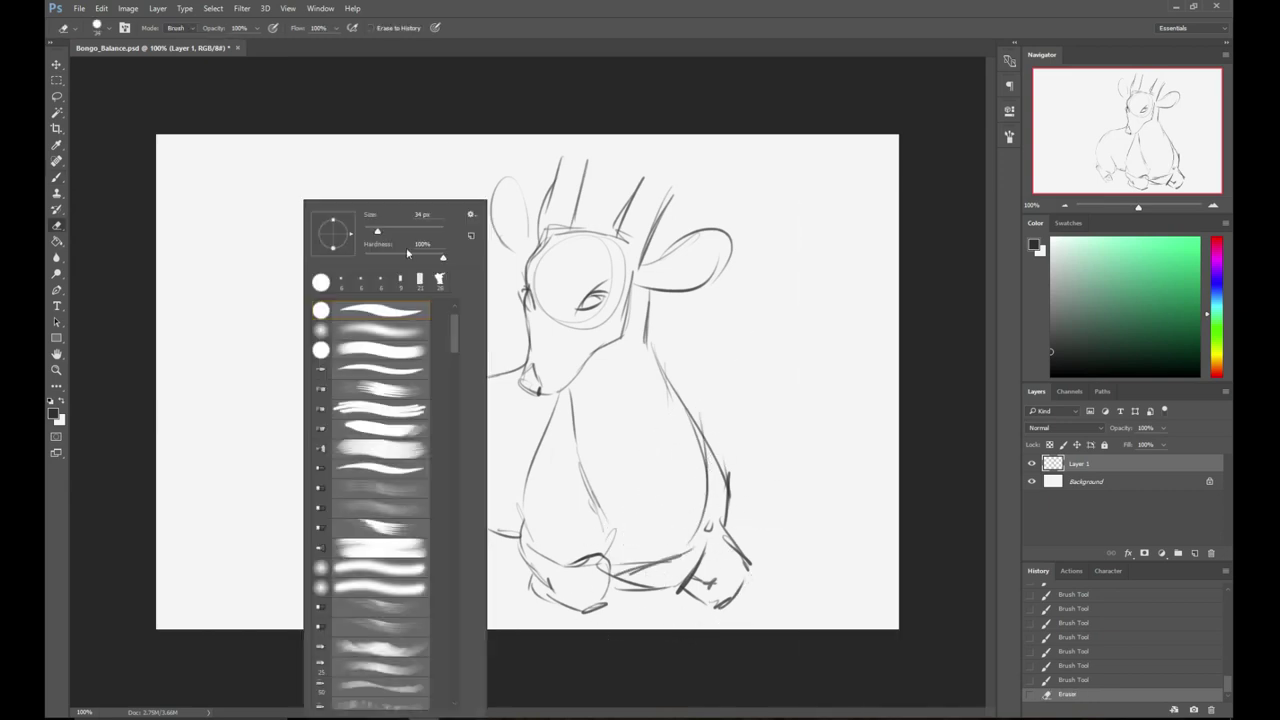
{"action": "mouse_move", "coordinate": [457, 337]}
{"action": "left_mouse_down"}
{"action": "mouse_move", "coordinate": [457, 686]}
{"action": "mouse_move", "coordinate": [463, 325]}
{"action": "left_mouse_up"}
{"action": "left_click", "coordinate": [820, 379]}
{"action": "mouse_move", "coordinate": [617, 587]}
{"action": "left_mouse_down"}
{"action": "mouse_move", "coordinate": [706, 572]}
{"action": "mouse_move", "coordinate": [729, 512]}
{"action": "mouse_move", "coordinate": [694, 606]}
{"action": "mouse_move", "coordinate": [720, 607]}
{"action": "mouse_move", "coordinate": [677, 593]}
{"action": "mouse_move", "coordinate": [734, 546]}
{"action": "left_mouse_up"}
- Redraw the erased foreleg as a shorter folded leg with a rounded hoof
{"action": "key", "text": "b"}
{"action": "left_click_drag", "start_coordinate": [708, 472], "coordinate": [734, 550]}
{"action": "mouse_move", "coordinate": [652, 568]}
{"action": "left_mouse_down"}
{"action": "mouse_move", "coordinate": [684, 560]}
{"action": "mouse_move", "coordinate": [690, 578]}
{"action": "mouse_move", "coordinate": [676, 566]}
{"action": "mouse_move", "coordinate": [728, 590]}
{"action": "left_mouse_up"}
{"action": "mouse_move", "coordinate": [688, 553]}
{"action": "left_mouse_down"}
{"action": "mouse_move", "coordinate": [712, 545]}
{"action": "mouse_move", "coordinate": [735, 576]}
{"action": "left_mouse_up"}
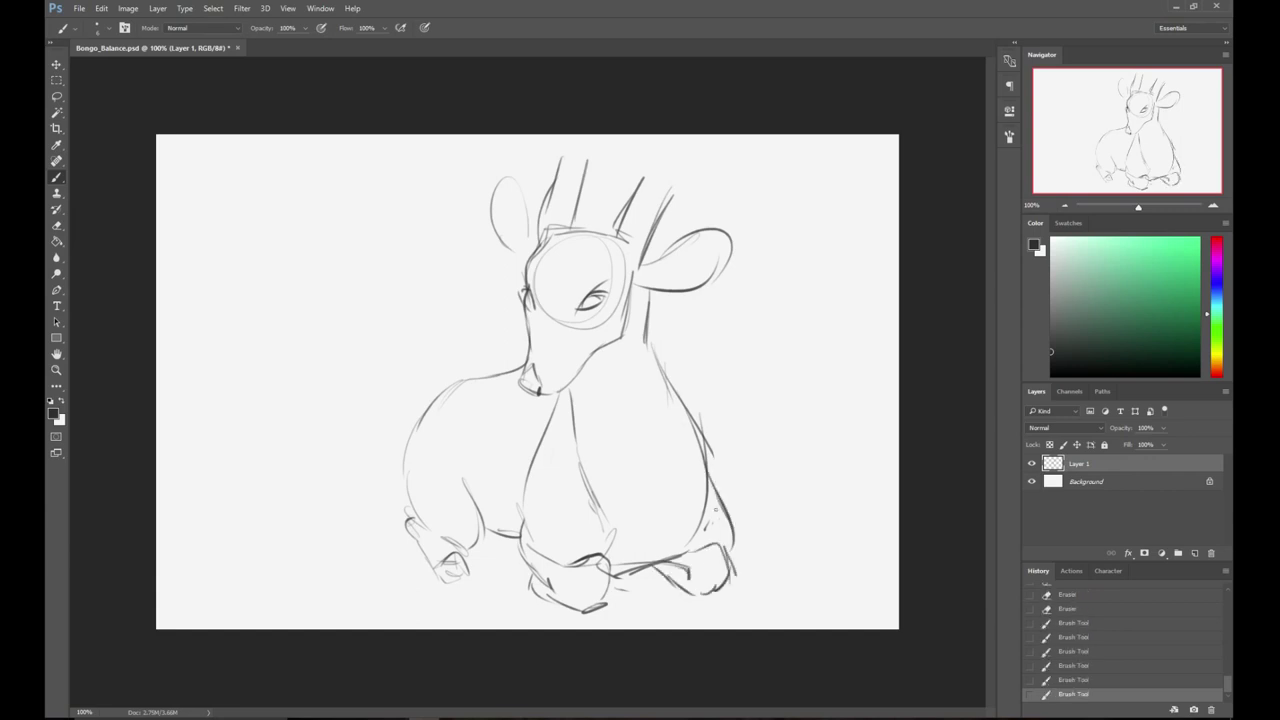
- Redraw the outer chest contour further inward and erase the leftover lines beside the foreleg
{"action": "left_click_drag", "start_coordinate": [708, 534], "coordinate": [699, 470]}
{"action": "mouse_move", "coordinate": [650, 340]}
{"action": "left_mouse_down"}
{"action": "mouse_move", "coordinate": [694, 518]}
{"action": "mouse_move", "coordinate": [695, 478]}
{"action": "left_mouse_up"}
{"action": "left_click_drag", "start_coordinate": [695, 531], "coordinate": [672, 560]}
{"action": "key", "text": "e"}
{"action": "mouse_move", "coordinate": [690, 398]}
{"action": "left_mouse_down"}
{"action": "mouse_move", "coordinate": [709, 455]}
{"action": "mouse_move", "coordinate": [704, 532]}
{"action": "left_mouse_up"}
{"action": "mouse_move", "coordinate": [706, 476]}
{"action": "left_mouse_down"}
{"action": "mouse_move", "coordinate": [714, 449]}
{"action": "mouse_move", "coordinate": [720, 502]}
{"action": "mouse_move", "coordinate": [700, 544]}
{"action": "left_mouse_up"}
{"action": "key", "text": "b"}
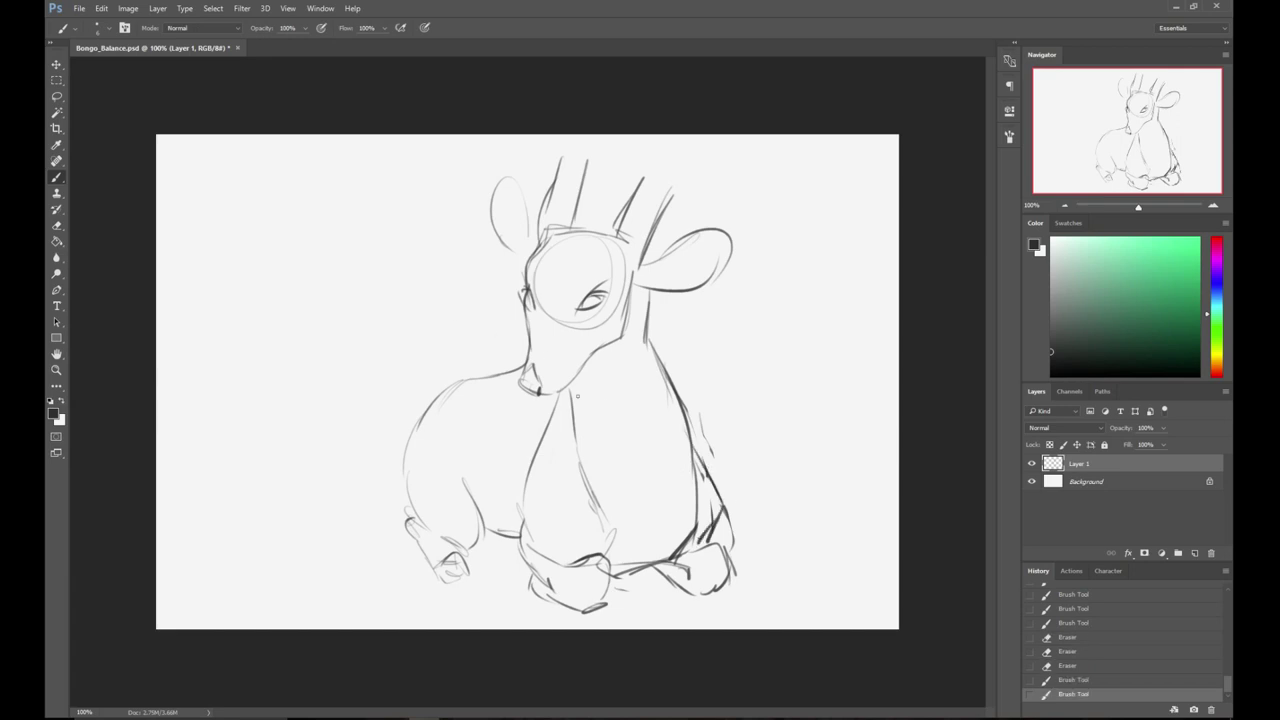
- Extend the antelope's back outward and erase the old back and haunch lines
{"action": "left_click_drag", "start_coordinate": [545, 406], "coordinate": [364, 462]}
{"action": "key", "text": "e"}
{"action": "left_click_drag", "start_coordinate": [442, 398], "coordinate": [515, 368]}
{"action": "mouse_move", "coordinate": [425, 464]}
{"action": "left_mouse_down"}
{"action": "mouse_move", "coordinate": [435, 572]}
{"action": "mouse_move", "coordinate": [505, 515]}
{"action": "mouse_move", "coordinate": [474, 562]}
{"action": "mouse_move", "coordinate": [494, 478]}
{"action": "left_mouse_up"}
- Scale the whole antelope sketch down with Free Transform and reposition it on the canvas
{"action": "key", "text": "ctrl+t"}
{"action": "left_click_drag", "start_coordinate": [737, 155], "coordinate": [691, 277]}
{"action": "key", "text": "Return"}
{"action": "mouse_move", "coordinate": [652, 404]}
{"action": "left_mouse_down"}
{"action": "mouse_move", "coordinate": [689, 310]}
{"action": "mouse_move", "coordinate": [705, 326]}
{"action": "left_mouse_up"}
- Draw the longer rump, the haunch and the folded hind leg of the lying antelope
{"action": "key", "text": "b"}
{"action": "mouse_move", "coordinate": [432, 386]}
{"action": "left_mouse_down"}
{"action": "mouse_move", "coordinate": [378, 450]}
{"action": "mouse_move", "coordinate": [401, 497]}
{"action": "left_mouse_up"}
{"action": "mouse_move", "coordinate": [432, 416]}
{"action": "left_mouse_down"}
{"action": "mouse_move", "coordinate": [472, 407]}
{"action": "mouse_move", "coordinate": [505, 475]}
{"action": "mouse_move", "coordinate": [485, 489]}
{"action": "left_mouse_up"}
{"action": "mouse_move", "coordinate": [379, 466]}
{"action": "left_mouse_down"}
{"action": "mouse_move", "coordinate": [400, 495]}
{"action": "mouse_move", "coordinate": [509, 527]}
{"action": "left_mouse_up"}
{"action": "left_click_drag", "start_coordinate": [426, 497], "coordinate": [506, 508]}
{"action": "left_click_drag", "start_coordinate": [428, 491], "coordinate": [505, 466]}
{"action": "left_click_drag", "start_coordinate": [491, 398], "coordinate": [505, 482]}
- Refine the antelope's back line, erase its stray strokes and connect the hind leg to the chest
{"action": "mouse_move", "coordinate": [380, 478]}
{"action": "left_mouse_down"}
{"action": "mouse_move", "coordinate": [395, 425]}
{"action": "mouse_move", "coordinate": [441, 375]}
{"action": "mouse_move", "coordinate": [534, 357]}
{"action": "left_mouse_up"}
{"action": "left_click_drag", "start_coordinate": [490, 363], "coordinate": [542, 363]}
{"action": "key", "text": "ctrl+z"}
{"action": "left_click_drag", "start_coordinate": [462, 368], "coordinate": [539, 364]}
{"action": "key", "text": "e"}
{"action": "left_click_drag", "start_coordinate": [462, 378], "coordinate": [545, 379]}
{"action": "key", "text": "b"}
{"action": "mouse_move", "coordinate": [509, 493]}
{"action": "left_mouse_down"}
{"action": "mouse_move", "coordinate": [546, 494]}
{"action": "mouse_move", "coordinate": [541, 518]}
{"action": "left_mouse_up"}
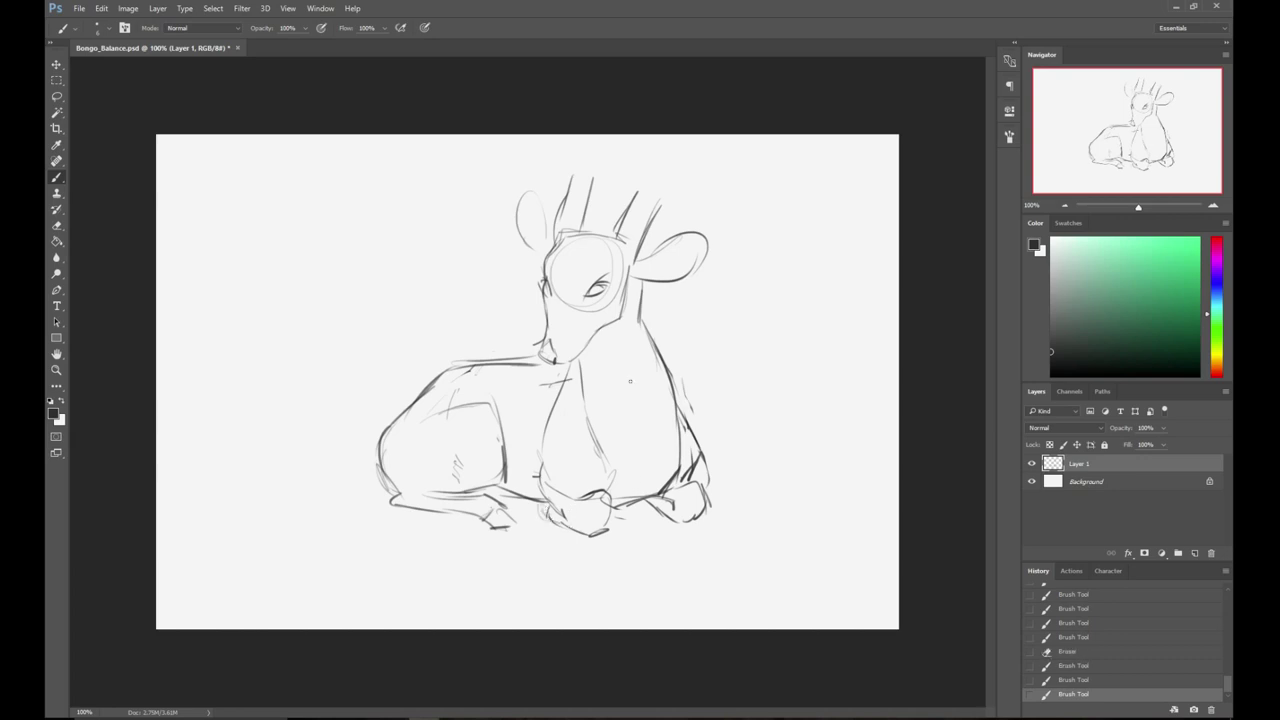
- Fill in the antelope's pupils and shift the sketch slightly toward the right of the canvas
{"action": "mouse_move", "coordinate": [597, 289]}
{"action": "left_mouse_down"}
{"action": "mouse_move", "coordinate": [546, 292]}
{"action": "mouse_move", "coordinate": [600, 284]}
{"action": "left_mouse_up"}
{"action": "left_click_drag", "start_coordinate": [574, 347], "coordinate": [614, 355]}
- Sketch a second animal's head beside the antelope, with a skull circle, downturned muzzle, jaw and half-closed eye
{"action": "mouse_move", "coordinate": [348, 250]}
{"action": "left_mouse_down"}
{"action": "mouse_move", "coordinate": [385, 304]}
{"action": "mouse_move", "coordinate": [397, 269]}
{"action": "left_mouse_up"}
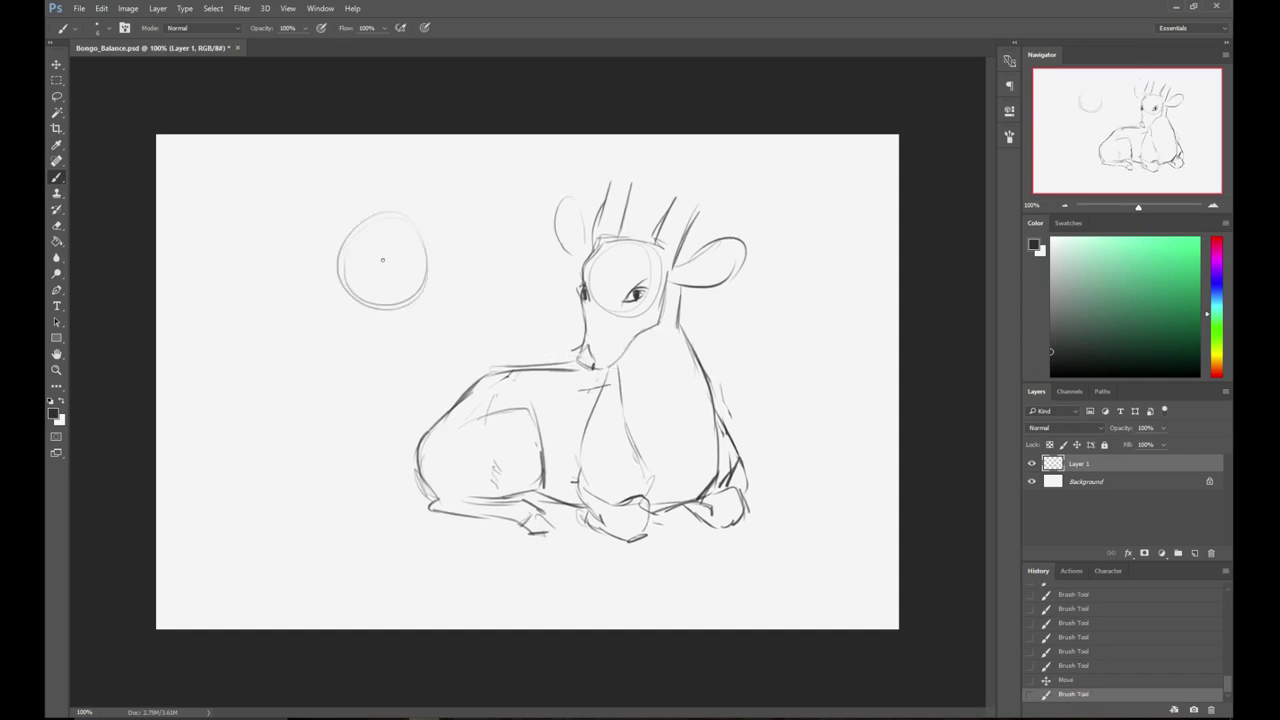
{"action": "mouse_move", "coordinate": [412, 219]}
{"action": "left_mouse_down"}
{"action": "mouse_move", "coordinate": [351, 225]}
{"action": "mouse_move", "coordinate": [313, 307]}
{"action": "mouse_move", "coordinate": [325, 346]}
{"action": "left_mouse_up"}
{"action": "mouse_move", "coordinate": [313, 321]}
{"action": "left_mouse_down"}
{"action": "mouse_move", "coordinate": [333, 351]}
{"action": "mouse_move", "coordinate": [361, 350]}
{"action": "mouse_move", "coordinate": [414, 310]}
{"action": "mouse_move", "coordinate": [421, 272]}
{"action": "left_mouse_up"}
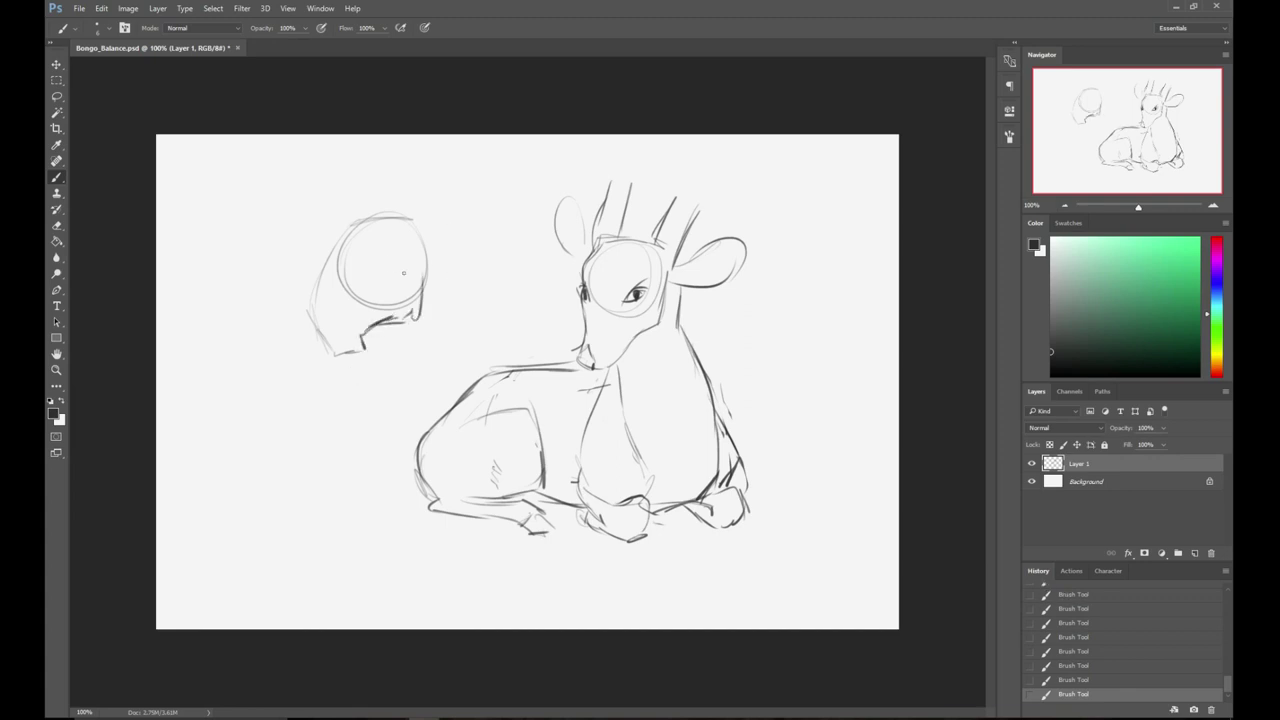
{"action": "left_click_drag", "start_coordinate": [370, 283], "coordinate": [390, 271]}
{"action": "left_click_drag", "start_coordinate": [375, 282], "coordinate": [390, 280]}
{"action": "left_click_drag", "start_coordinate": [322, 246], "coordinate": [328, 342]}
{"action": "mouse_move", "coordinate": [314, 280]}
{"action": "left_mouse_down"}
{"action": "mouse_move", "coordinate": [346, 232]}
{"action": "mouse_move", "coordinate": [408, 220]}
{"action": "left_mouse_up"}
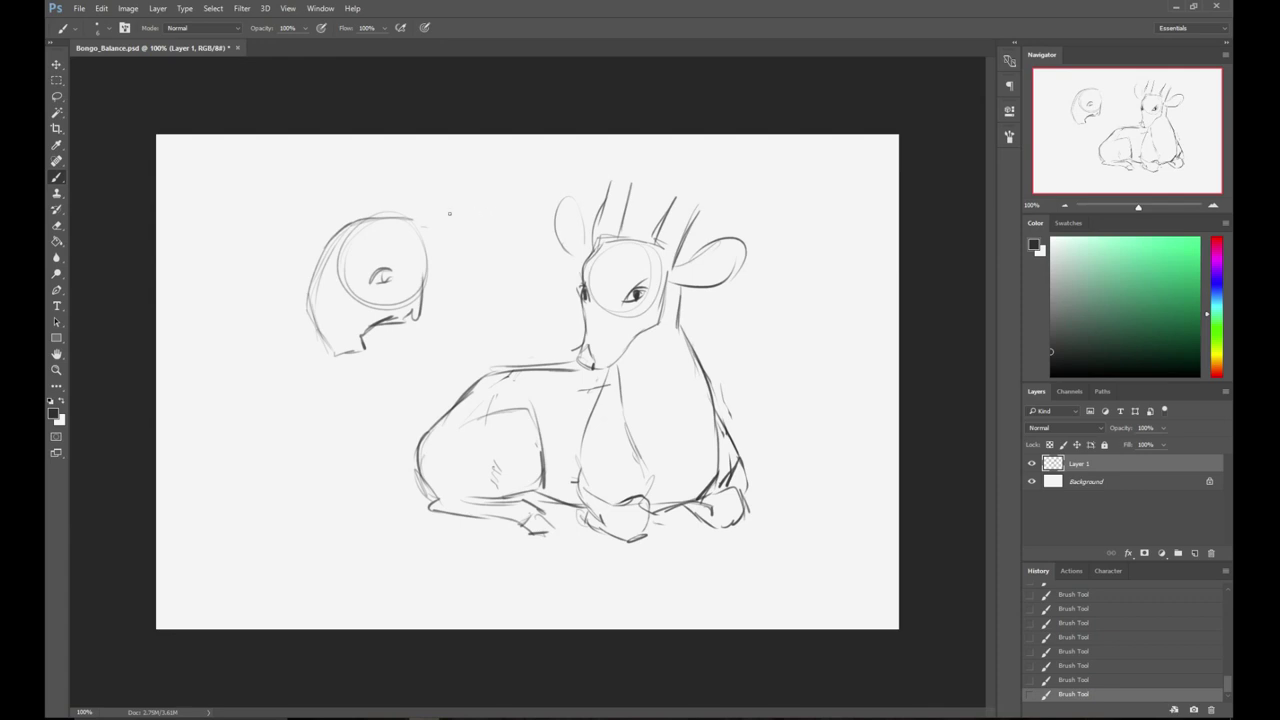
- Add two ears and a small brow mark to the second animal's head
{"action": "left_click_drag", "start_coordinate": [420, 234], "coordinate": [442, 264]}
{"action": "left_click_drag", "start_coordinate": [366, 216], "coordinate": [390, 212]}
{"action": "mouse_move", "coordinate": [368, 278]}
{"action": "left_mouse_down"}
{"action": "mouse_move", "coordinate": [386, 271]}
{"action": "mouse_move", "coordinate": [372, 270]}
{"action": "left_mouse_up"}
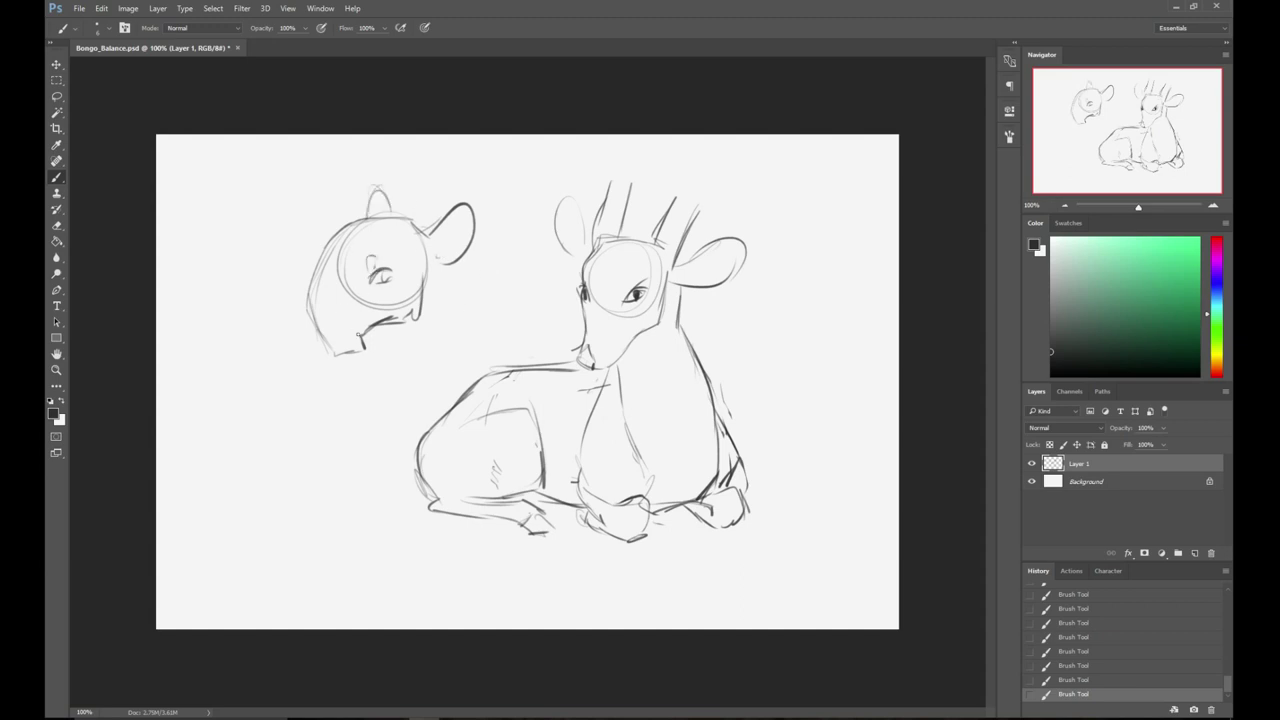
- Draw the second animal's throat, neck, back line and front chest contour
{"action": "left_click_drag", "start_coordinate": [370, 336], "coordinate": [388, 352]}
{"action": "left_click_drag", "start_coordinate": [366, 216], "coordinate": [440, 198]}
{"action": "left_click_drag", "start_coordinate": [479, 236], "coordinate": [548, 328]}
{"action": "left_click_drag", "start_coordinate": [516, 280], "coordinate": [575, 298]}
{"action": "left_click_drag", "start_coordinate": [390, 350], "coordinate": [372, 440]}
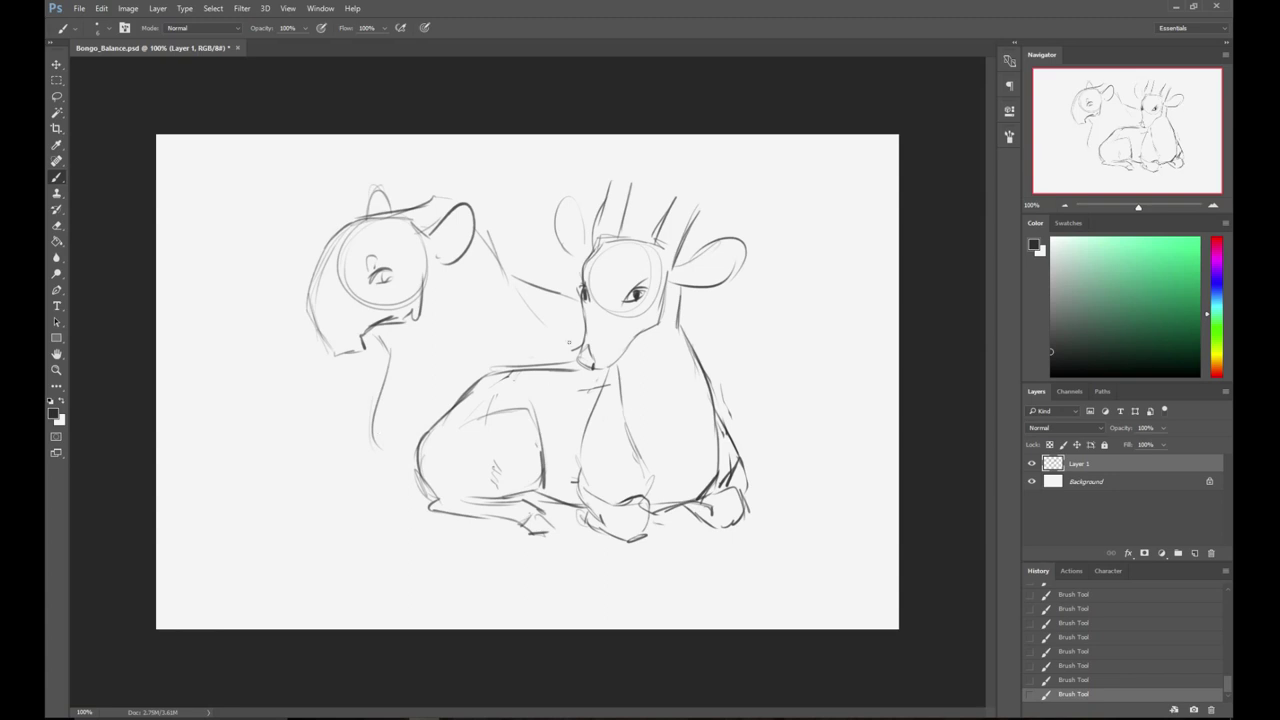
{"action": "mouse_move", "coordinate": [388, 374]}
{"action": "left_mouse_down"}
{"action": "mouse_move", "coordinate": [381, 432]}
{"action": "mouse_move", "coordinate": [394, 446]}
{"action": "left_mouse_up"}
{"action": "key", "text": "ctrl+z"}
{"action": "mouse_move", "coordinate": [390, 352]}
{"action": "left_mouse_down"}
{"action": "mouse_move", "coordinate": [382, 397]}
{"action": "mouse_move", "coordinate": [410, 486]}
{"action": "left_mouse_up"}
- Lasso the second animal and move it away from the antelope, and shift both sketches toward the canvas centre
{"action": "key", "text": "l"}
{"action": "mouse_move", "coordinate": [287, 229]}
{"action": "left_mouse_down"}
{"action": "mouse_move", "coordinate": [306, 451]}
{"action": "mouse_move", "coordinate": [402, 515]}
{"action": "mouse_move", "coordinate": [415, 400]}
{"action": "mouse_move", "coordinate": [555, 338]}
{"action": "mouse_move", "coordinate": [580, 306]}
{"action": "mouse_move", "coordinate": [514, 195]}
{"action": "mouse_move", "coordinate": [295, 178]}
{"action": "left_mouse_up"}
{"action": "left_click_drag", "start_coordinate": [415, 240], "coordinate": [328, 240]}
{"action": "key", "text": "ctrl+d"}
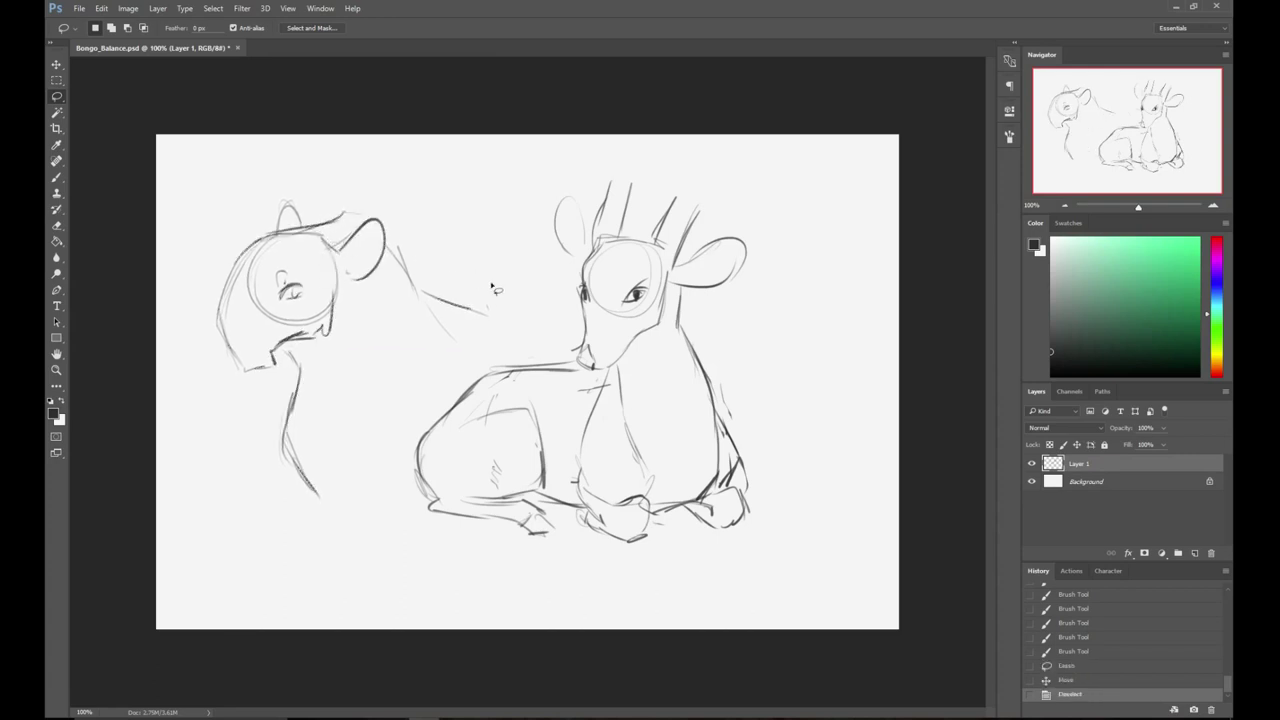
{"action": "left_click_drag", "start_coordinate": [472, 312], "coordinate": [508, 322]}
{"action": "key", "text": "b"}
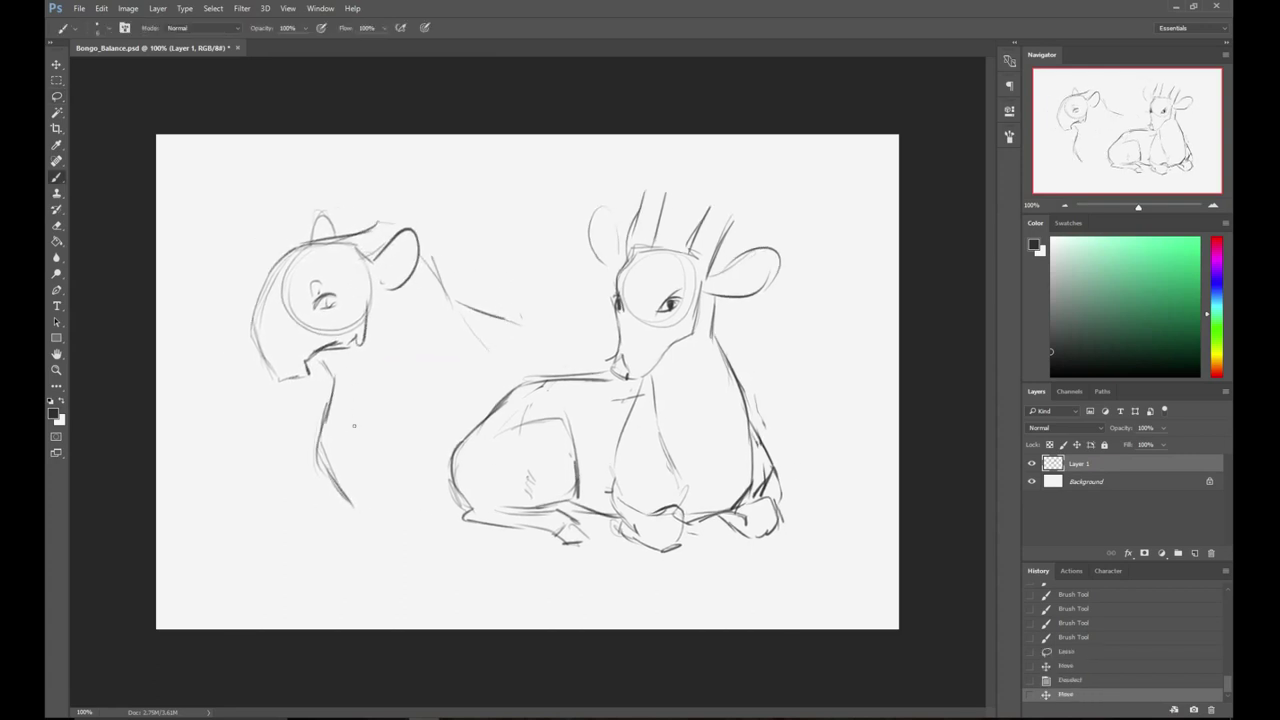
- Sketch the second animal's outstretched front legs, shoulder curve and belly line
{"action": "mouse_move", "coordinate": [326, 474]}
{"action": "left_mouse_down"}
{"action": "mouse_move", "coordinate": [308, 504]}
{"action": "mouse_move", "coordinate": [246, 528]}
{"action": "left_mouse_up"}
{"action": "mouse_move", "coordinate": [326, 525]}
{"action": "left_mouse_down"}
{"action": "mouse_move", "coordinate": [302, 544]}
{"action": "mouse_move", "coordinate": [400, 497]}
{"action": "left_mouse_up"}
{"action": "left_click_drag", "start_coordinate": [411, 430], "coordinate": [379, 505]}
{"action": "left_click_drag", "start_coordinate": [357, 551], "coordinate": [460, 517]}
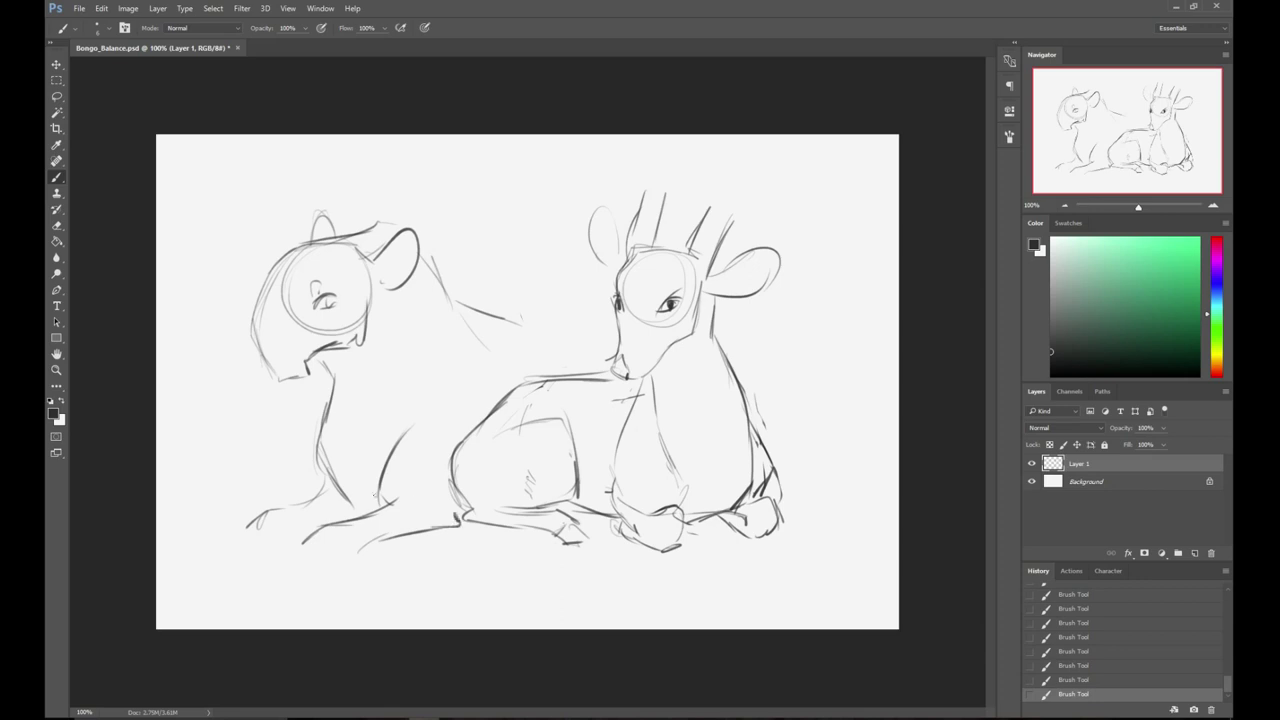
- Lasso the second animal, move it up and away from the antelope, and clear the selection
{"action": "key", "text": "l"}
{"action": "mouse_move", "coordinate": [204, 523]}
{"action": "left_mouse_down"}
{"action": "mouse_move", "coordinate": [334, 587]}
{"action": "mouse_move", "coordinate": [457, 545]}
{"action": "mouse_move", "coordinate": [424, 448]}
{"action": "mouse_move", "coordinate": [566, 263]}
{"action": "mouse_move", "coordinate": [316, 152]}
{"action": "left_mouse_up"}
{"action": "left_click_drag", "start_coordinate": [304, 205], "coordinate": [242, 407]}
{"action": "mouse_move", "coordinate": [392, 304]}
{"action": "left_mouse_down"}
{"action": "mouse_move", "coordinate": [384, 273]}
{"action": "mouse_move", "coordinate": [388, 288]}
{"action": "mouse_move", "coordinate": [393, 278]}
{"action": "mouse_move", "coordinate": [368, 261]}
{"action": "left_mouse_up"}
{"action": "key", "text": "ctrl+z"}
{"action": "key", "text": "b"}
{"action": "key", "text": "ctrl+d"}
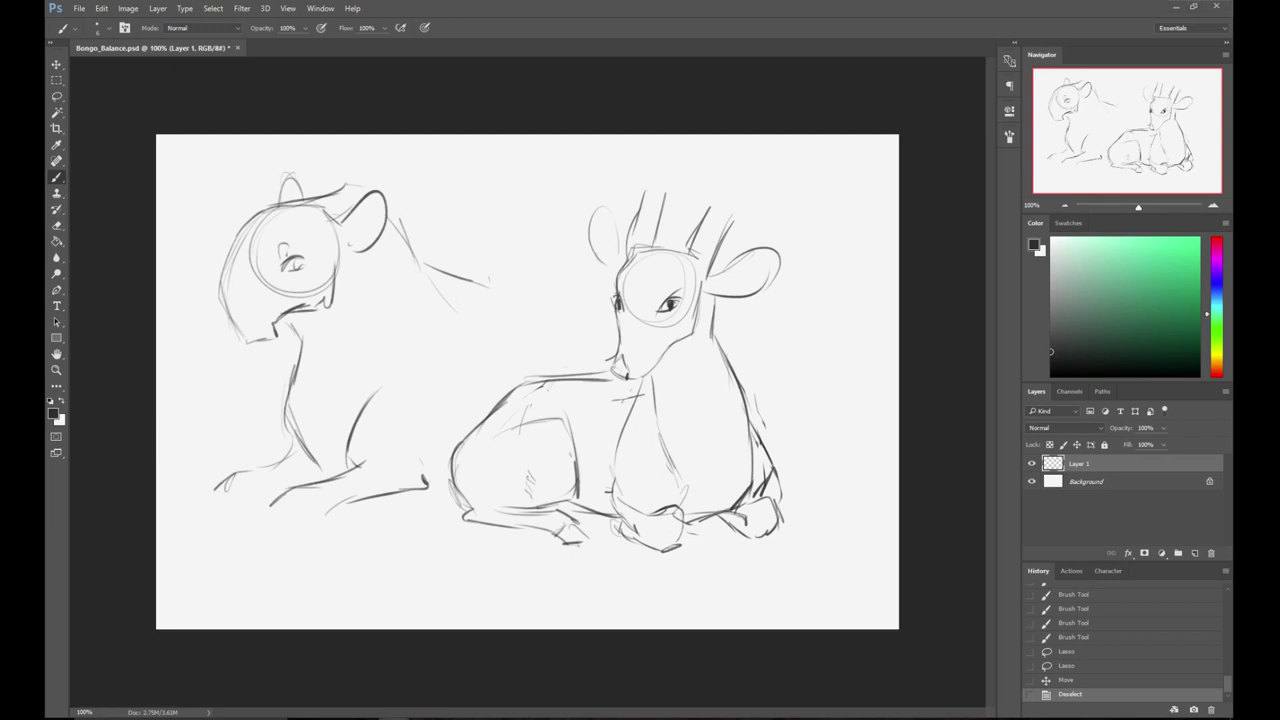
- Extend the second animal's neck into a long back line and draw its front feet with rounded toes
{"action": "left_click_drag", "start_coordinate": [389, 209], "coordinate": [419, 259]}
{"action": "left_click_drag", "start_coordinate": [435, 251], "coordinate": [572, 280]}
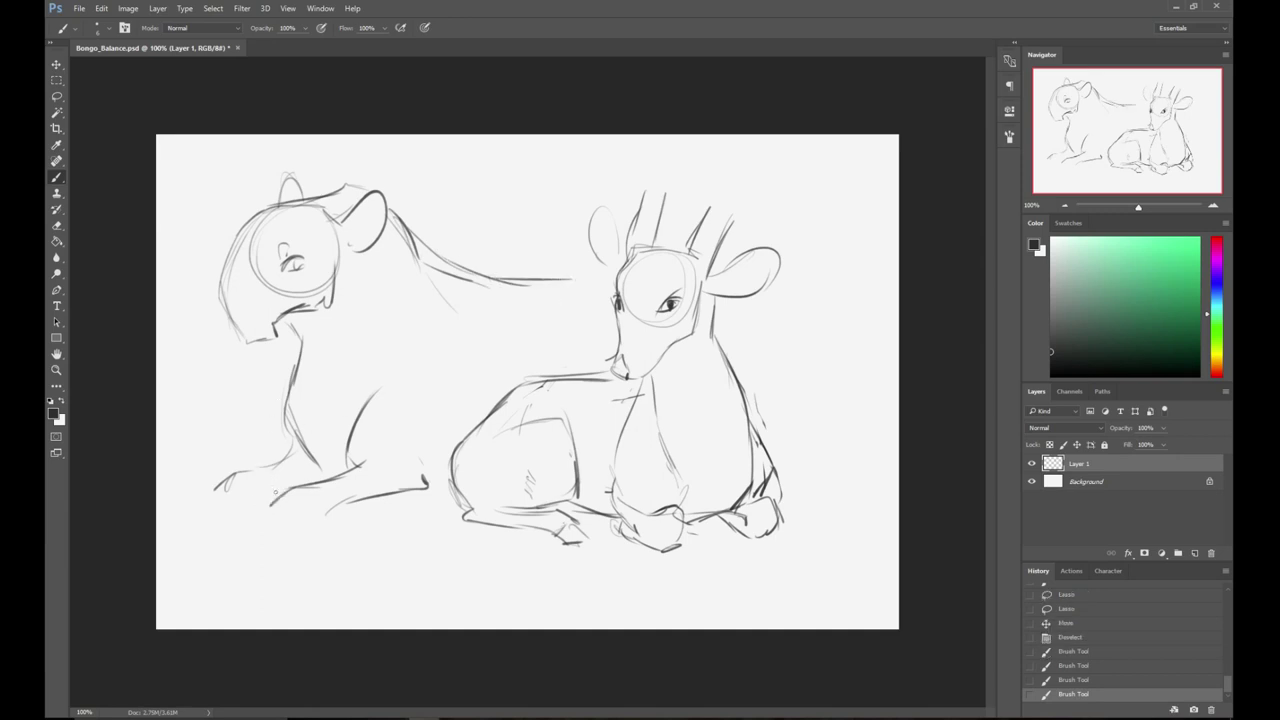
{"action": "mouse_move", "coordinate": [284, 493]}
{"action": "left_mouse_down"}
{"action": "mouse_move", "coordinate": [259, 521]}
{"action": "mouse_move", "coordinate": [296, 505]}
{"action": "mouse_move", "coordinate": [292, 525]}
{"action": "left_mouse_up"}
{"action": "left_click_drag", "start_coordinate": [292, 505], "coordinate": [300, 520]}
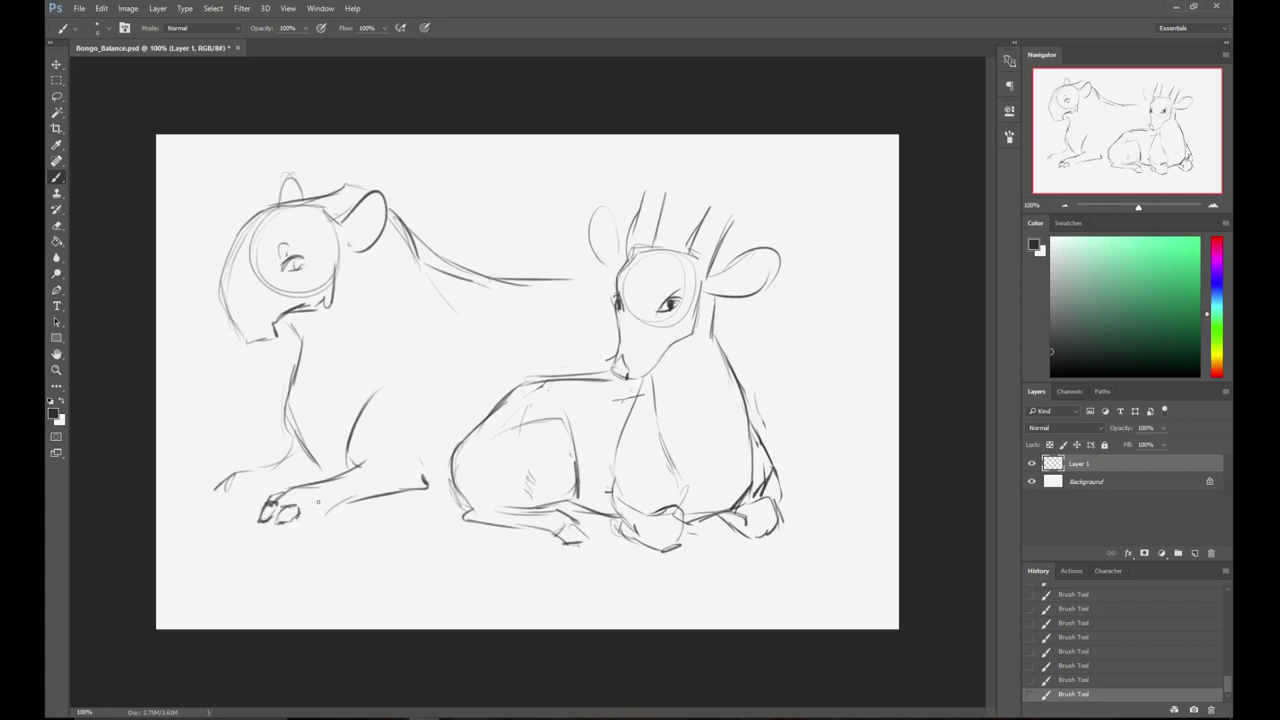
{"action": "left_click_drag", "start_coordinate": [296, 516], "coordinate": [312, 518]}
{"action": "mouse_move", "coordinate": [240, 494]}
{"action": "left_mouse_down"}
{"action": "mouse_move", "coordinate": [250, 506]}
{"action": "mouse_move", "coordinate": [228, 488]}
{"action": "mouse_move", "coordinate": [206, 502]}
{"action": "mouse_move", "coordinate": [270, 465]}
{"action": "mouse_move", "coordinate": [248, 502]}
{"action": "mouse_move", "coordinate": [394, 500]}
{"action": "mouse_move", "coordinate": [430, 491]}
{"action": "mouse_move", "coordinate": [424, 464]}
{"action": "mouse_move", "coordinate": [448, 478]}
{"action": "left_mouse_up"}
- Curve the second animal's back down into a rump behind the antelope's head and erase the surplus line
{"action": "mouse_move", "coordinate": [414, 242]}
{"action": "left_mouse_down"}
{"action": "mouse_move", "coordinate": [449, 285]}
{"action": "mouse_move", "coordinate": [564, 286]}
{"action": "mouse_move", "coordinate": [612, 324]}
{"action": "left_mouse_up"}
{"action": "key", "text": "e"}
{"action": "mouse_move", "coordinate": [414, 220]}
{"action": "left_mouse_down"}
{"action": "mouse_move", "coordinate": [500, 271]}
{"action": "mouse_move", "coordinate": [523, 266]}
{"action": "left_mouse_up"}
{"action": "key", "text": "b"}
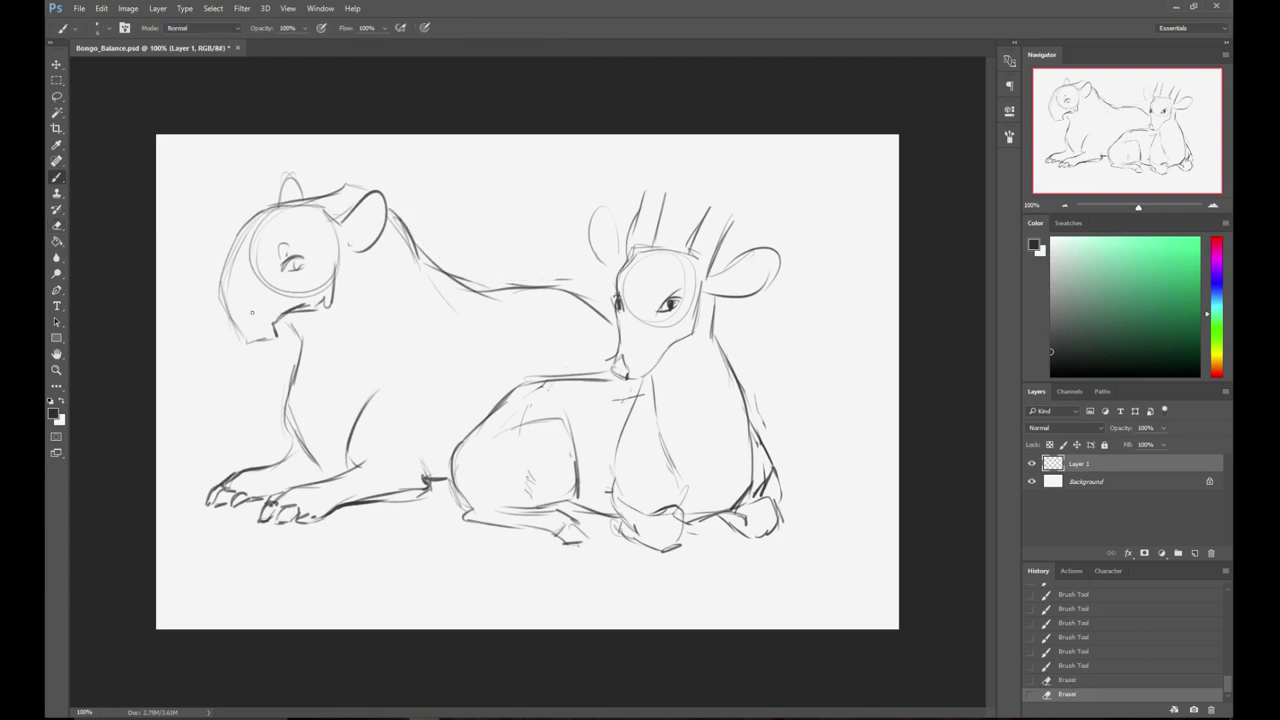
- Redraw the second animal's forehead and drooping snout closer to the skull circle and erase the old outline
{"action": "left_click_drag", "start_coordinate": [260, 211], "coordinate": [230, 288]}
{"action": "key", "text": "ctrl+z"}
{"action": "left_click_drag", "start_coordinate": [243, 238], "coordinate": [229, 302]}
{"action": "mouse_move", "coordinate": [231, 273]}
{"action": "left_mouse_down"}
{"action": "mouse_move", "coordinate": [236, 346]}
{"action": "mouse_move", "coordinate": [266, 350]}
{"action": "mouse_move", "coordinate": [286, 316]}
{"action": "mouse_move", "coordinate": [252, 336]}
{"action": "left_mouse_up"}
{"action": "key", "text": "e"}
{"action": "mouse_move", "coordinate": [232, 206]}
{"action": "left_mouse_down"}
{"action": "mouse_move", "coordinate": [212, 300]}
{"action": "mouse_move", "coordinate": [218, 349]}
{"action": "left_mouse_up"}
{"action": "key", "text": "b"}
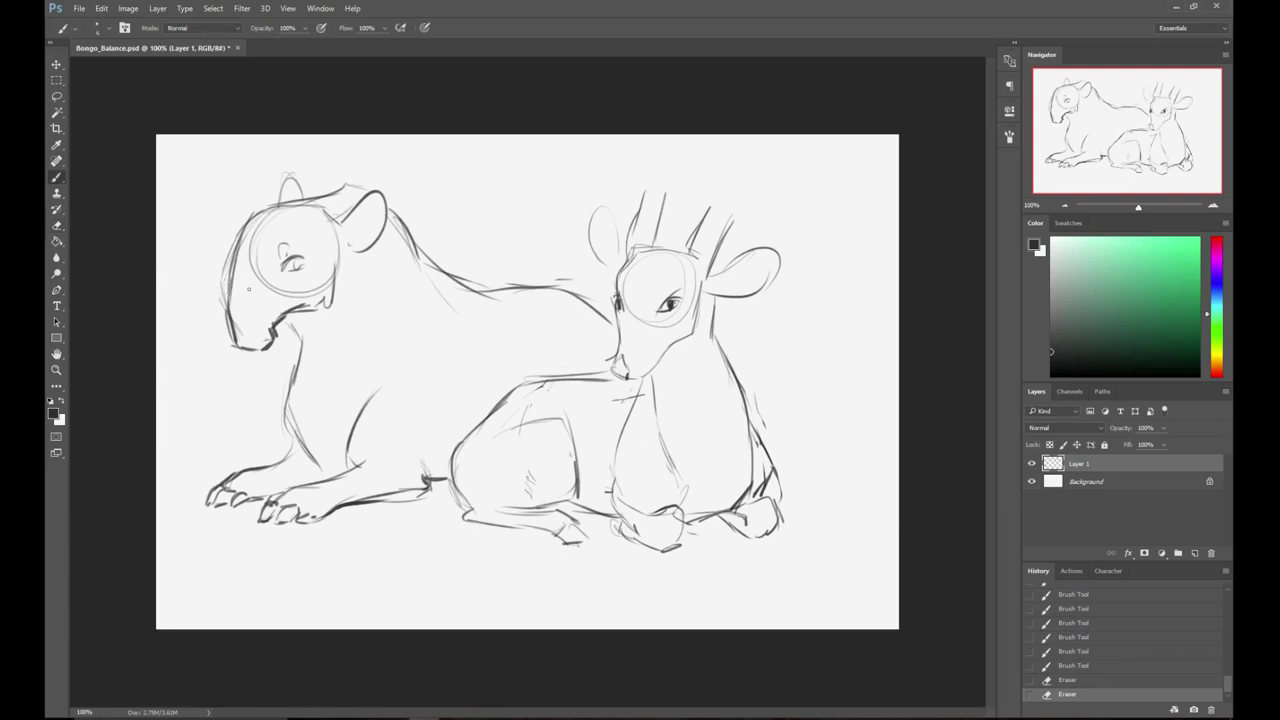
- Refine the snout's front contour into a longer tapir-like nose, erasing the earlier line
{"action": "mouse_move", "coordinate": [264, 262]}
{"action": "left_mouse_down"}
{"action": "mouse_move", "coordinate": [294, 240]}
{"action": "mouse_move", "coordinate": [264, 245]}
{"action": "mouse_move", "coordinate": [247, 229]}
{"action": "mouse_move", "coordinate": [226, 285]}
{"action": "mouse_move", "coordinate": [261, 213]}
{"action": "mouse_move", "coordinate": [216, 300]}
{"action": "left_mouse_up"}
{"action": "key", "text": "ctrl+z"}
{"action": "left_click_drag", "start_coordinate": [258, 211], "coordinate": [239, 250]}
{"action": "left_click_drag", "start_coordinate": [230, 262], "coordinate": [231, 347]}
{"action": "key", "text": "e"}
{"action": "mouse_move", "coordinate": [242, 264]}
{"action": "left_mouse_down"}
{"action": "mouse_move", "coordinate": [230, 320]}
{"action": "mouse_move", "coordinate": [238, 270]}
{"action": "mouse_move", "coordinate": [227, 315]}
{"action": "mouse_move", "coordinate": [246, 297]}
{"action": "mouse_move", "coordinate": [239, 356]}
{"action": "left_mouse_up"}
{"action": "key", "text": "b"}
{"action": "key", "text": "ctrl+z"}
- Draw the tapir's blunt snout end, mouth and lower jaw, and erase the old jaw strokes
{"action": "mouse_move", "coordinate": [236, 355]}
{"action": "left_mouse_down"}
{"action": "mouse_move", "coordinate": [272, 330]}
{"action": "mouse_move", "coordinate": [312, 314]}
{"action": "left_mouse_up"}
{"action": "mouse_move", "coordinate": [304, 315]}
{"action": "left_mouse_down"}
{"action": "mouse_move", "coordinate": [333, 315]}
{"action": "mouse_move", "coordinate": [306, 306]}
{"action": "left_mouse_up"}
{"action": "key", "text": "e"}
{"action": "left_click_drag", "start_coordinate": [245, 333], "coordinate": [280, 327]}
{"action": "mouse_move", "coordinate": [279, 328]}
{"action": "left_mouse_down"}
{"action": "mouse_move", "coordinate": [277, 345]}
{"action": "mouse_move", "coordinate": [318, 324]}
{"action": "mouse_move", "coordinate": [348, 332]}
{"action": "mouse_move", "coordinate": [354, 316]}
{"action": "left_mouse_up"}
{"action": "key", "text": "b"}
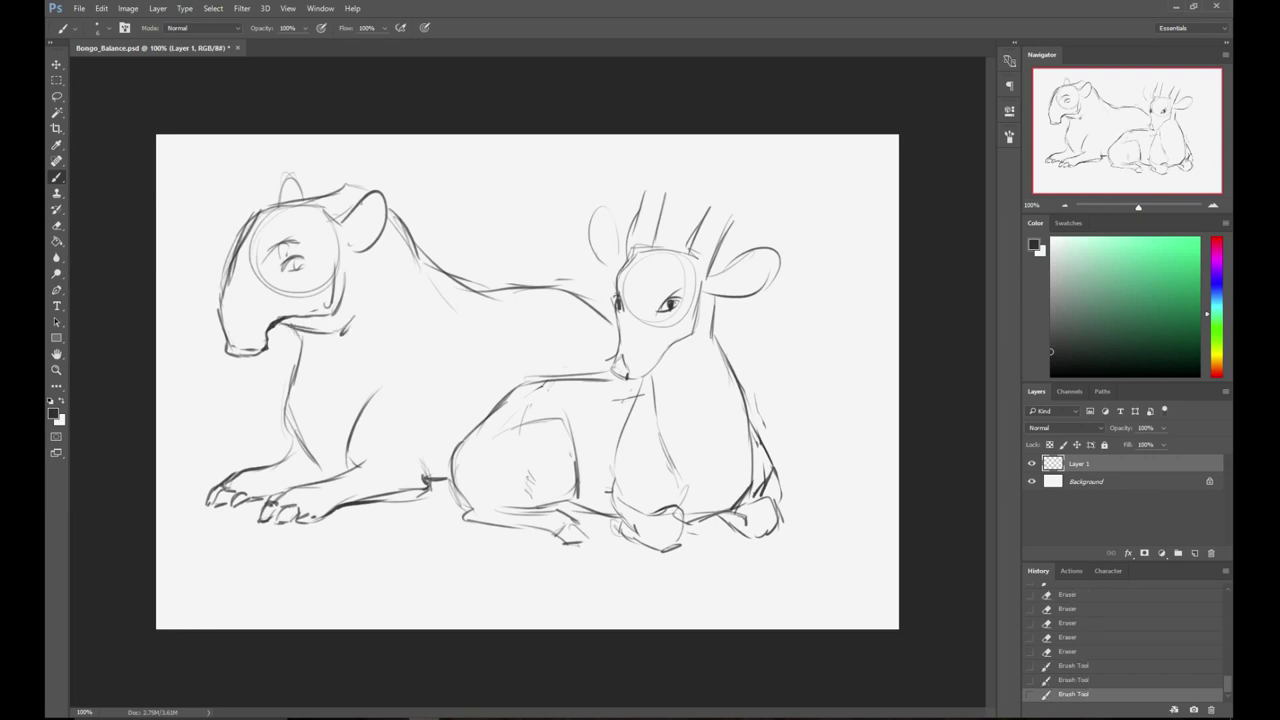
- Reinforce the tapir's ears, chest and back contours and fill in its open eye
{"action": "mouse_move", "coordinate": [310, 203]}
{"action": "left_mouse_down"}
{"action": "mouse_move", "coordinate": [352, 188]}
{"action": "mouse_move", "coordinate": [345, 235]}
{"action": "mouse_move", "coordinate": [369, 192]}
{"action": "mouse_move", "coordinate": [379, 188]}
{"action": "mouse_move", "coordinate": [385, 213]}
{"action": "mouse_move", "coordinate": [371, 240]}
{"action": "mouse_move", "coordinate": [290, 197]}
{"action": "mouse_move", "coordinate": [306, 197]}
{"action": "left_mouse_up"}
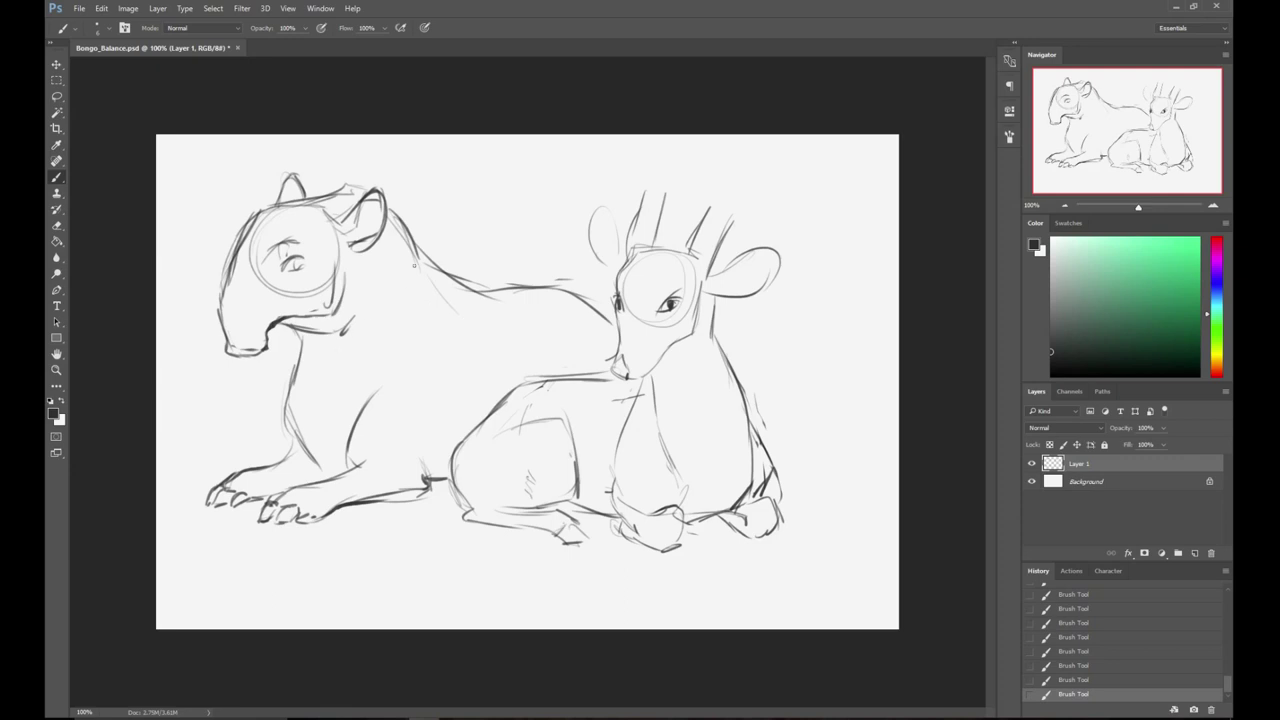
{"action": "mouse_move", "coordinate": [303, 388]}
{"action": "left_mouse_down"}
{"action": "mouse_move", "coordinate": [308, 448]}
{"action": "mouse_move", "coordinate": [334, 478]}
{"action": "left_mouse_up"}
{"action": "mouse_move", "coordinate": [412, 258]}
{"action": "left_mouse_down"}
{"action": "mouse_move", "coordinate": [486, 300]}
{"action": "mouse_move", "coordinate": [562, 288]}
{"action": "mouse_move", "coordinate": [612, 322]}
{"action": "left_mouse_up"}
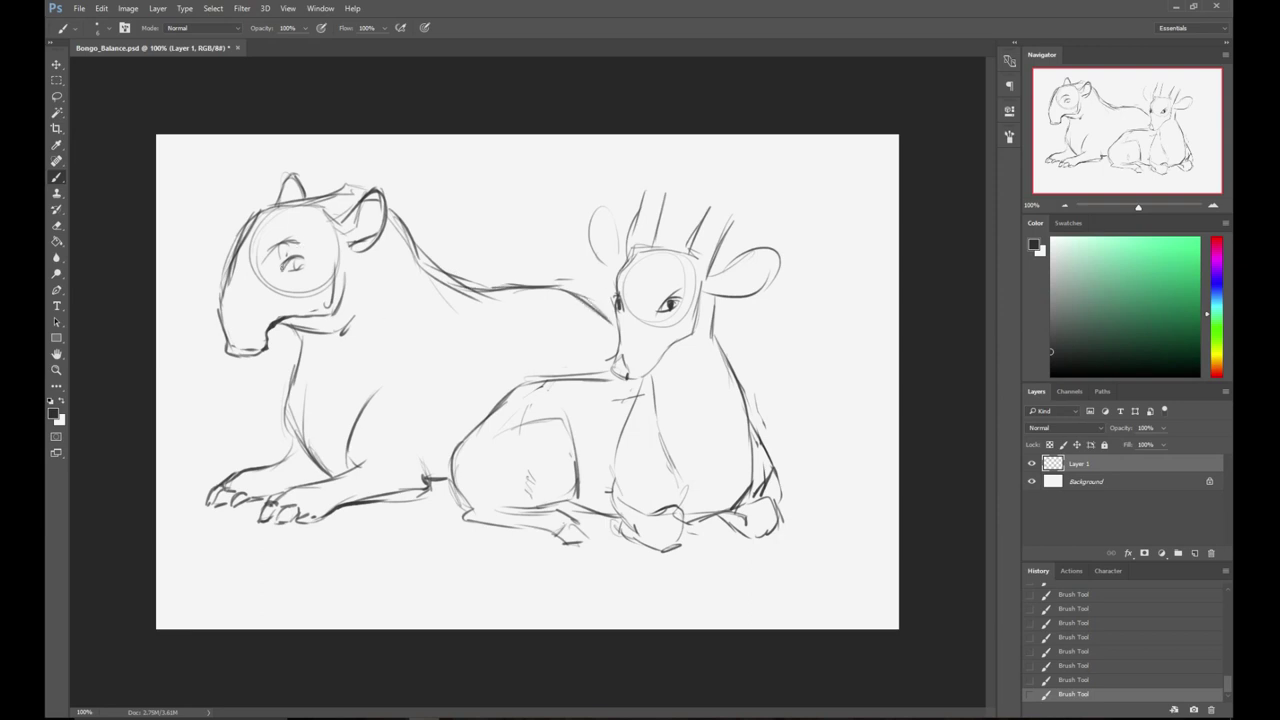
{"action": "left_click_drag", "start_coordinate": [286, 261], "coordinate": [303, 264]}
{"action": "left_click_drag", "start_coordinate": [290, 257], "coordinate": [307, 269]}
- Extend the antelope's two horns into long, pointed tips
{"action": "mouse_move", "coordinate": [642, 212]}
{"action": "left_mouse_down"}
{"action": "mouse_move", "coordinate": [687, 161]}
{"action": "mouse_move", "coordinate": [664, 242]}
{"action": "mouse_move", "coordinate": [769, 153]}
{"action": "mouse_move", "coordinate": [732, 234]}
{"action": "left_mouse_up"}
{"action": "key", "text": "ctrl+z"}
{"action": "left_click_drag", "start_coordinate": [741, 161], "coordinate": [738, 217]}
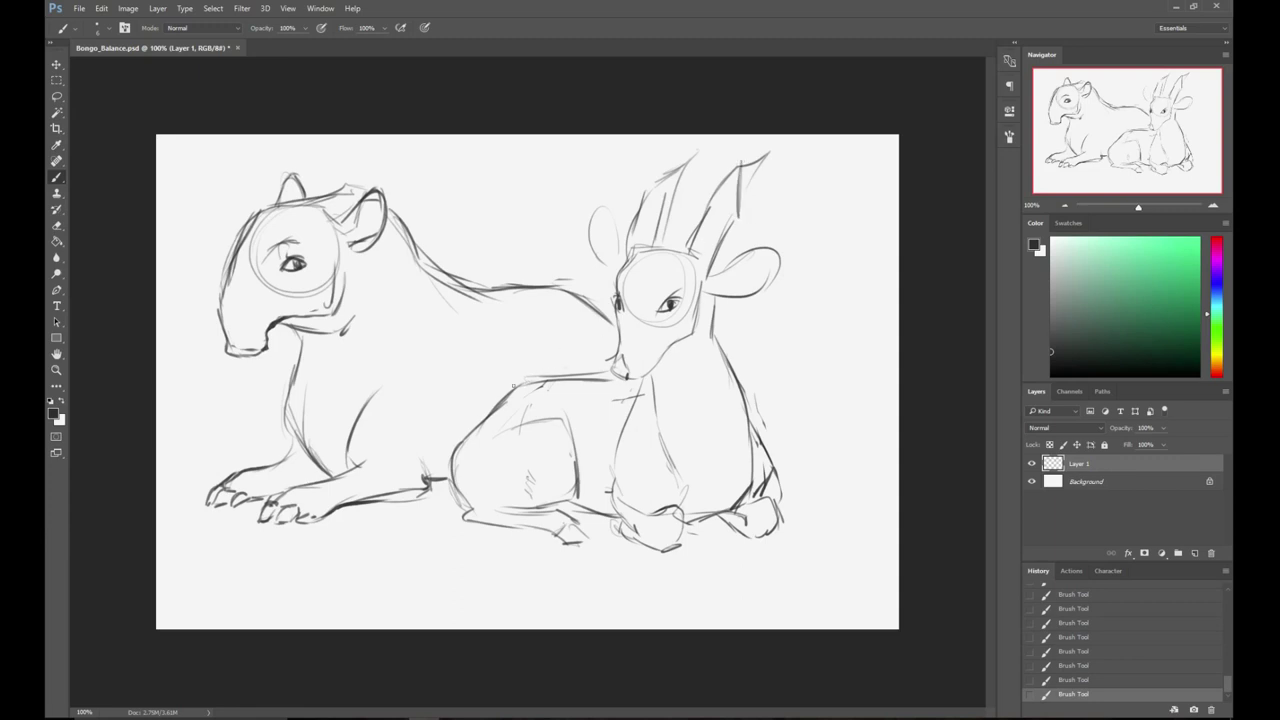
- Lasso the whole antelope, enlarge it slightly with Free Transform and reposition it over the tapir's rear
{"action": "key", "text": "l"}
{"action": "mouse_move", "coordinate": [458, 410]}
{"action": "left_mouse_down"}
{"action": "mouse_move", "coordinate": [433, 462]}
{"action": "mouse_move", "coordinate": [444, 515]}
{"action": "mouse_move", "coordinate": [880, 456]}
{"action": "mouse_move", "coordinate": [706, 106]}
{"action": "mouse_move", "coordinate": [595, 230]}
{"action": "mouse_move", "coordinate": [616, 335]}
{"action": "mouse_move", "coordinate": [458, 412]}
{"action": "left_mouse_up"}
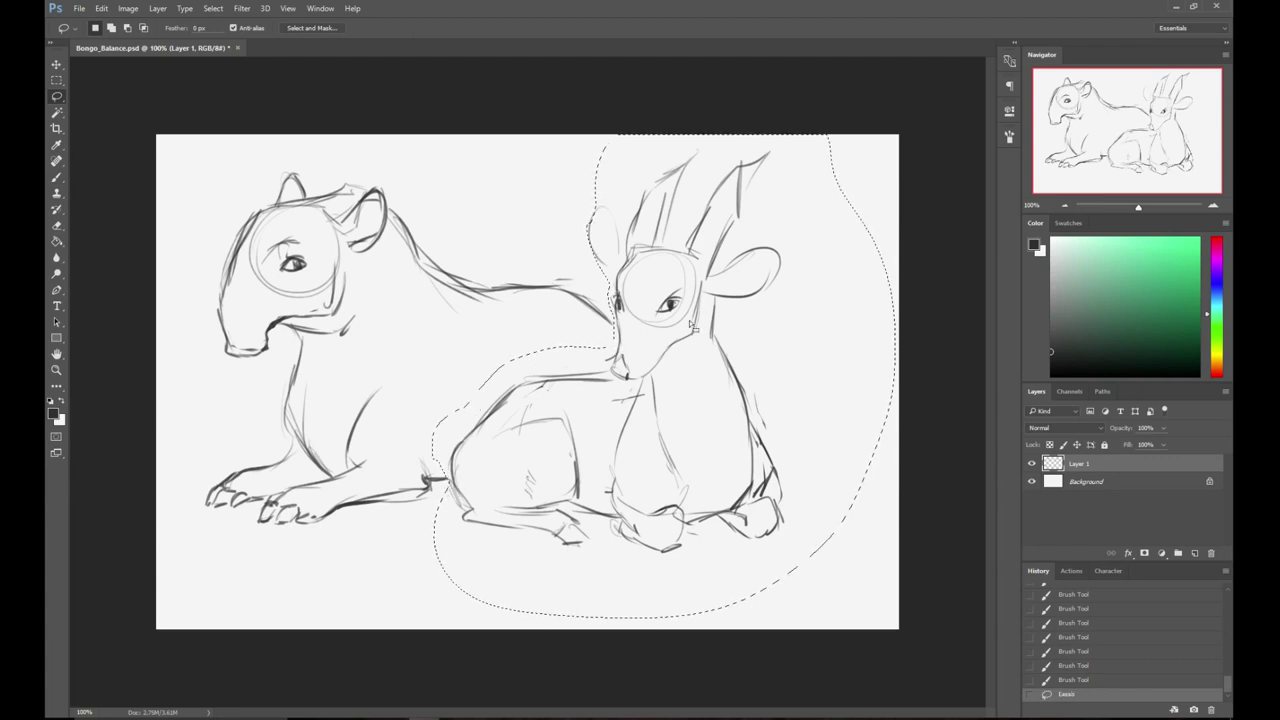
{"action": "key", "text": "ctrl+t"}
{"action": "left_click_drag", "start_coordinate": [889, 140], "coordinate": [1000, 80]}
{"action": "left_click_drag", "start_coordinate": [773, 246], "coordinate": [756, 284]}
{"action": "key", "text": "Return"}
{"action": "key", "text": "ctrl+d"}
- Redraw the tapir's rump line beside the antelope's face and add short mane strokes along its neck
{"action": "key", "text": "b"}
{"action": "mouse_move", "coordinate": [622, 282]}
{"action": "left_mouse_down"}
{"action": "mouse_move", "coordinate": [601, 320]}
{"action": "mouse_move", "coordinate": [605, 386]}
{"action": "left_mouse_up"}
{"action": "left_click_drag", "start_coordinate": [319, 230], "coordinate": [334, 235]}
{"action": "mouse_move", "coordinate": [322, 228]}
{"action": "left_mouse_down"}
{"action": "mouse_move", "coordinate": [388, 261]}
{"action": "mouse_move", "coordinate": [405, 290]}
{"action": "left_mouse_up"}
{"action": "left_click_drag", "start_coordinate": [404, 308], "coordinate": [417, 308]}
{"action": "left_click_drag", "start_coordinate": [378, 255], "coordinate": [405, 290]}
{"action": "left_click_drag", "start_coordinate": [391, 277], "coordinate": [415, 311]}
- Replace the antelope's rounded ears with narrower pointed ones, erasing the old ear outlines
{"action": "mouse_move", "coordinate": [601, 237]}
{"action": "left_mouse_down"}
{"action": "mouse_move", "coordinate": [624, 272]}
{"action": "mouse_move", "coordinate": [609, 291]}
{"action": "left_mouse_up"}
{"action": "key", "text": "e"}
{"action": "mouse_move", "coordinate": [596, 232]}
{"action": "left_mouse_down"}
{"action": "mouse_move", "coordinate": [577, 286]}
{"action": "mouse_move", "coordinate": [590, 215]}
{"action": "left_mouse_up"}
{"action": "left_click_drag", "start_coordinate": [592, 215], "coordinate": [608, 235]}
{"action": "mouse_move", "coordinate": [748, 297]}
{"action": "left_mouse_down"}
{"action": "mouse_move", "coordinate": [736, 320]}
{"action": "mouse_move", "coordinate": [803, 277]}
{"action": "mouse_move", "coordinate": [777, 308]}
{"action": "mouse_move", "coordinate": [767, 279]}
{"action": "mouse_move", "coordinate": [790, 284]}
{"action": "left_mouse_up"}
{"action": "key", "text": "b"}
{"action": "mouse_move", "coordinate": [728, 319]}
{"action": "left_mouse_down"}
{"action": "mouse_move", "coordinate": [776, 312]}
{"action": "mouse_move", "coordinate": [792, 276]}
{"action": "left_mouse_up"}
{"action": "left_click_drag", "start_coordinate": [717, 295], "coordinate": [732, 294]}
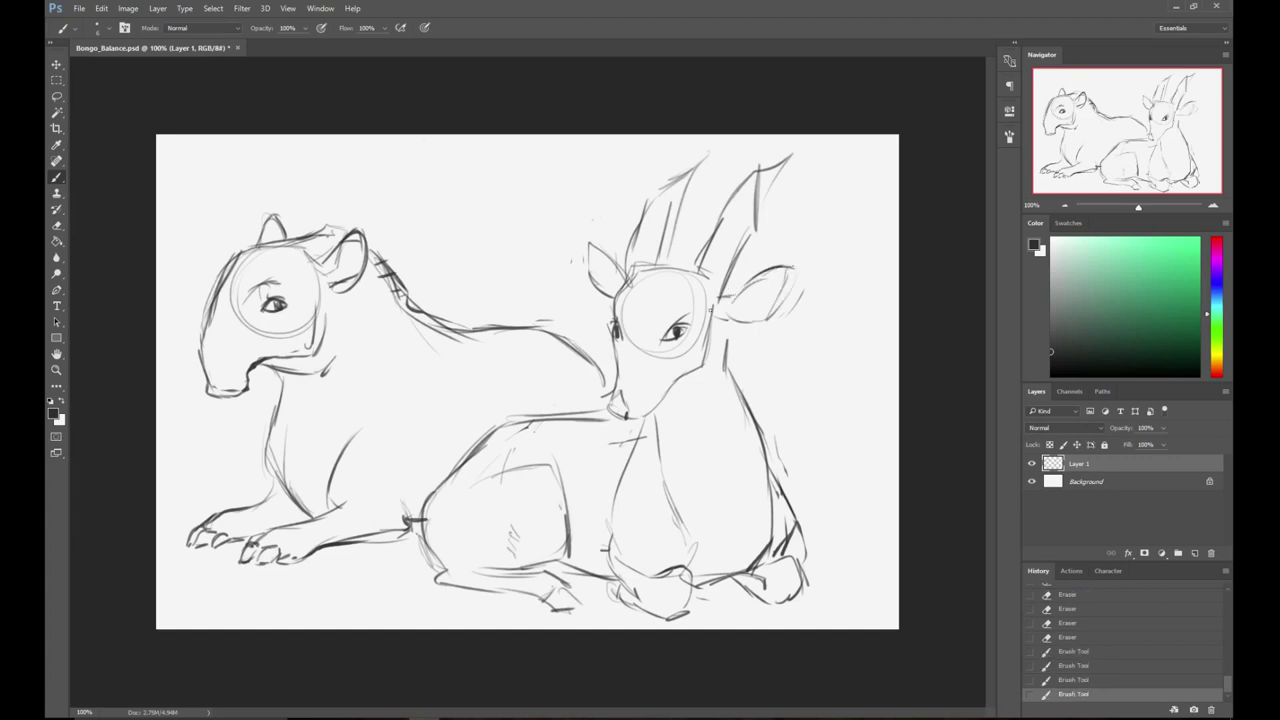
- Darken the antelope's ear outlines and add the inner ear contours
{"action": "left_click_drag", "start_coordinate": [586, 242], "coordinate": [611, 300]}
{"action": "left_click_drag", "start_coordinate": [734, 298], "coordinate": [787, 271]}
{"action": "left_click_drag", "start_coordinate": [736, 314], "coordinate": [762, 277]}
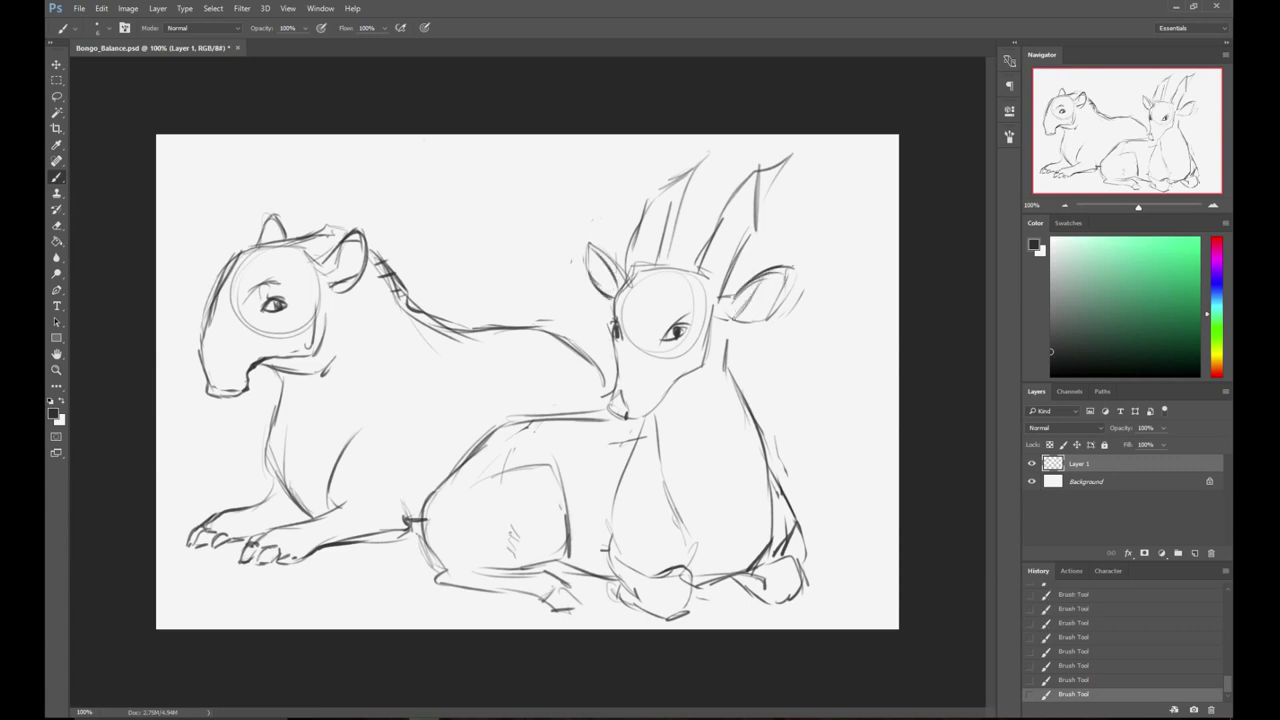
{"action": "mouse_move", "coordinate": [740, 328]}
{"action": "left_mouse_down"}
{"action": "mouse_move", "coordinate": [776, 308]}
{"action": "mouse_move", "coordinate": [780, 276]}
{"action": "left_mouse_up"}
{"action": "mouse_move", "coordinate": [587, 241]}
{"action": "left_mouse_down"}
{"action": "mouse_move", "coordinate": [590, 278]}
{"action": "mouse_move", "coordinate": [585, 238]}
{"action": "mouse_move", "coordinate": [597, 252]}
{"action": "left_mouse_up"}
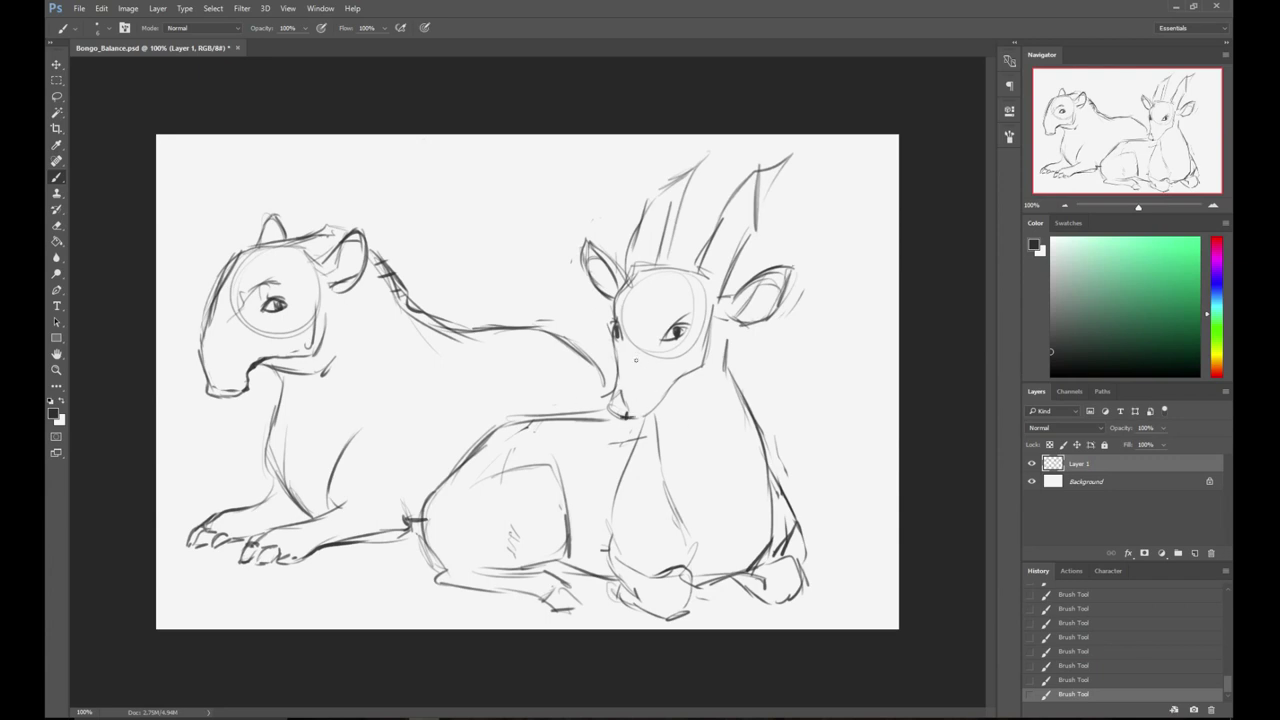
- Lasso the antelope's head, rotate it clockwise with Free Transform and reposition it over the neck
{"action": "key", "text": "l"}
{"action": "mouse_move", "coordinate": [579, 295]}
{"action": "left_mouse_down"}
{"action": "mouse_move", "coordinate": [608, 372]}
{"action": "mouse_move", "coordinate": [600, 402]}
{"action": "mouse_move", "coordinate": [630, 428]}
{"action": "mouse_move", "coordinate": [664, 420]}
{"action": "mouse_move", "coordinate": [718, 360]}
{"action": "mouse_move", "coordinate": [912, 264]}
{"action": "mouse_move", "coordinate": [556, 208]}
{"action": "mouse_move", "coordinate": [574, 285]}
{"action": "left_mouse_up"}
{"action": "key", "text": "ctrl+t"}
{"action": "left_click_drag", "start_coordinate": [895, 118], "coordinate": [925, 160]}
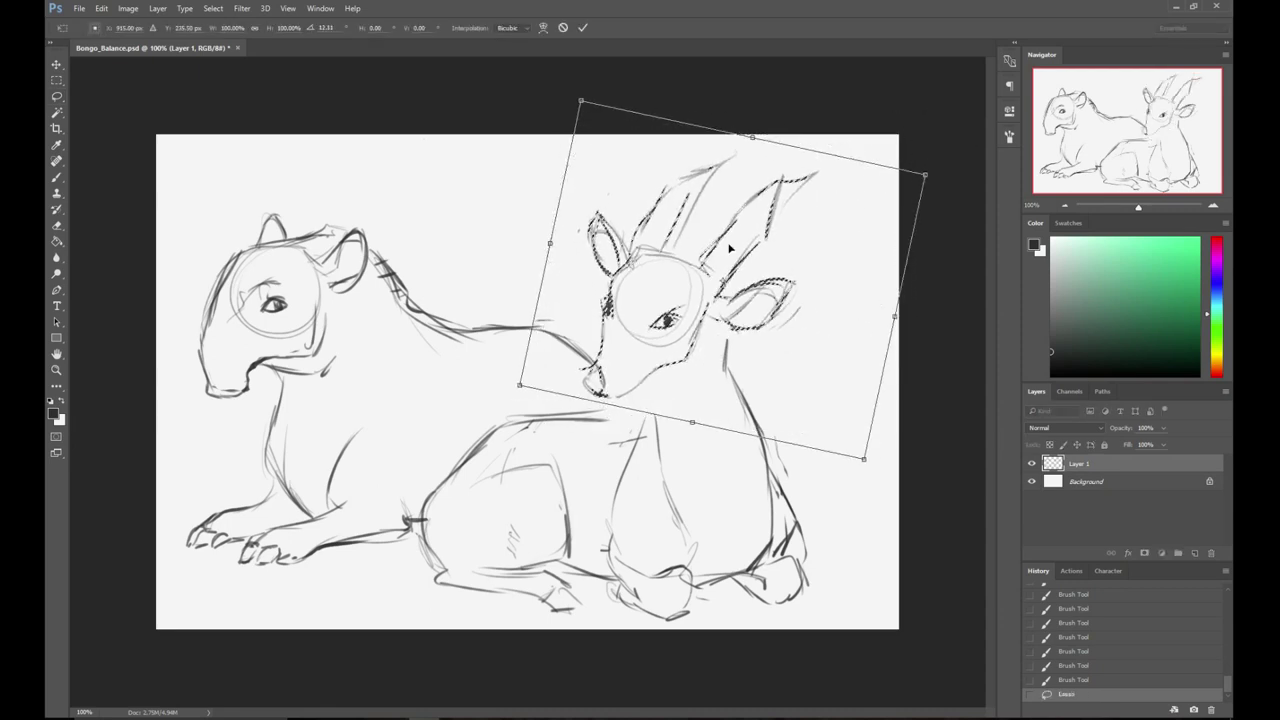
{"action": "mouse_move", "coordinate": [746, 224]}
{"action": "left_mouse_down"}
{"action": "mouse_move", "coordinate": [740, 202]}
{"action": "mouse_move", "coordinate": [725, 204]}
{"action": "mouse_move", "coordinate": [740, 220]}
{"action": "left_mouse_up"}
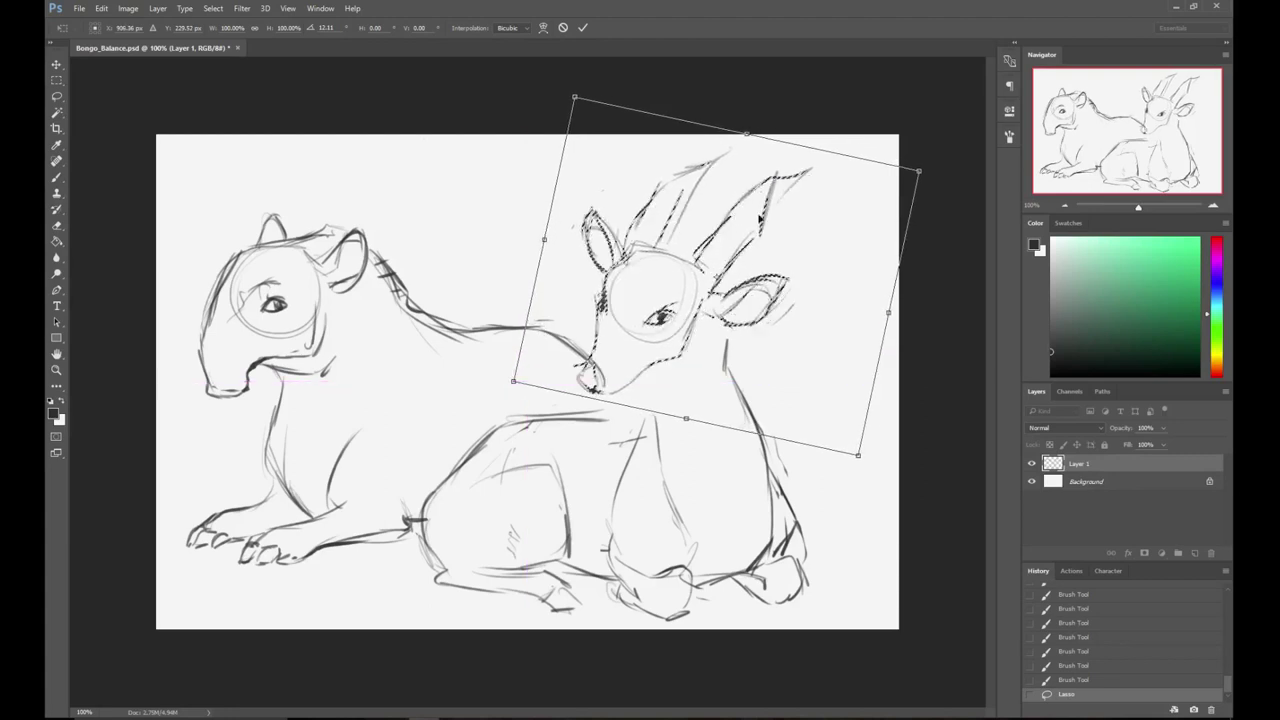
{"action": "left_click_drag", "start_coordinate": [934, 157], "coordinate": [948, 176]}
{"action": "left_click_drag", "start_coordinate": [801, 214], "coordinate": [812, 220]}
{"action": "key", "text": "Return"}
{"action": "key", "text": "ctrl+d"}
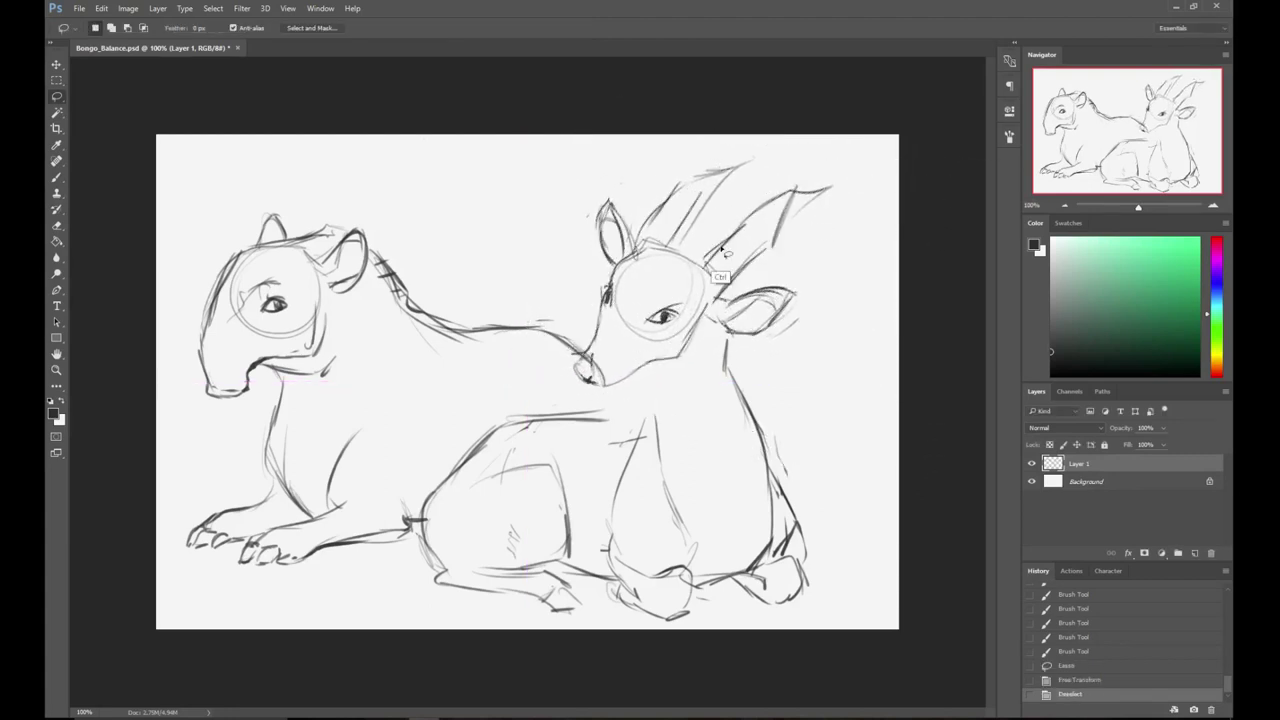
- Erase the antelope's tilted ears and redraw them to suit the new head angle
{"action": "key", "text": "e"}
{"action": "mouse_move", "coordinate": [587, 248]}
{"action": "left_mouse_down"}
{"action": "mouse_move", "coordinate": [615, 235]}
{"action": "mouse_move", "coordinate": [613, 203]}
{"action": "left_mouse_up"}
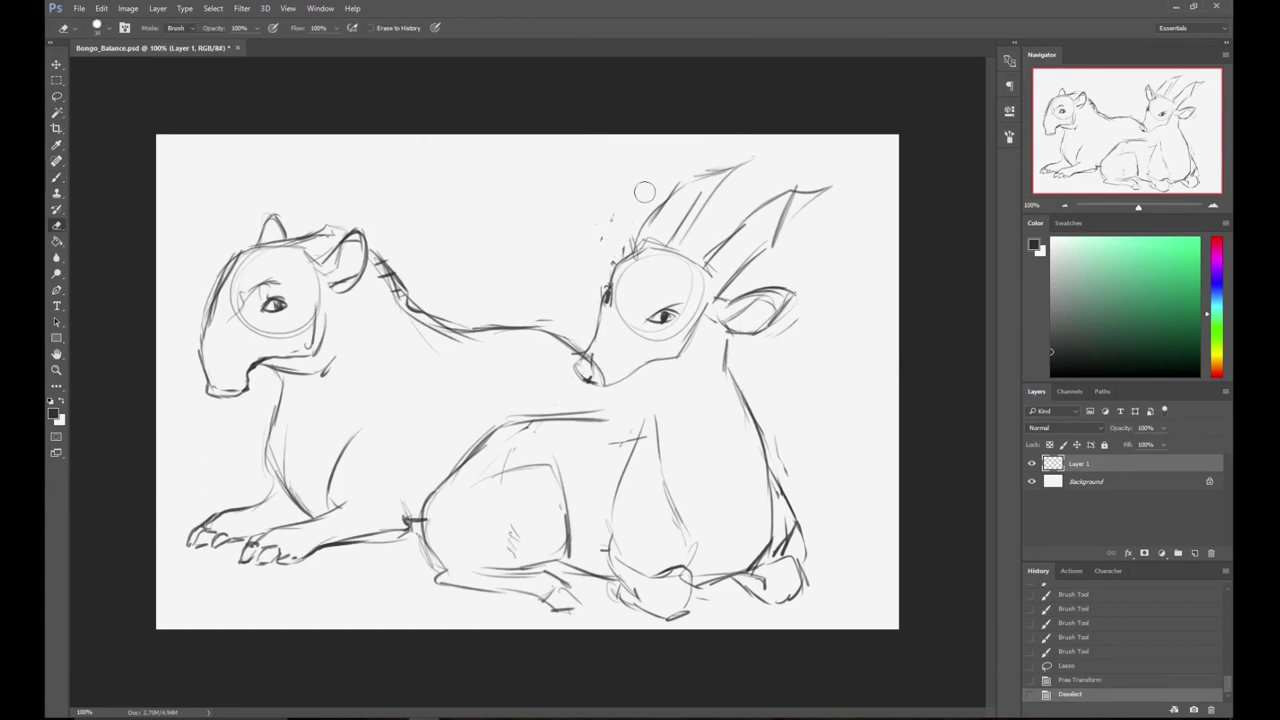
{"action": "left_click_drag", "start_coordinate": [724, 322], "coordinate": [808, 286]}
{"action": "key", "text": "b"}
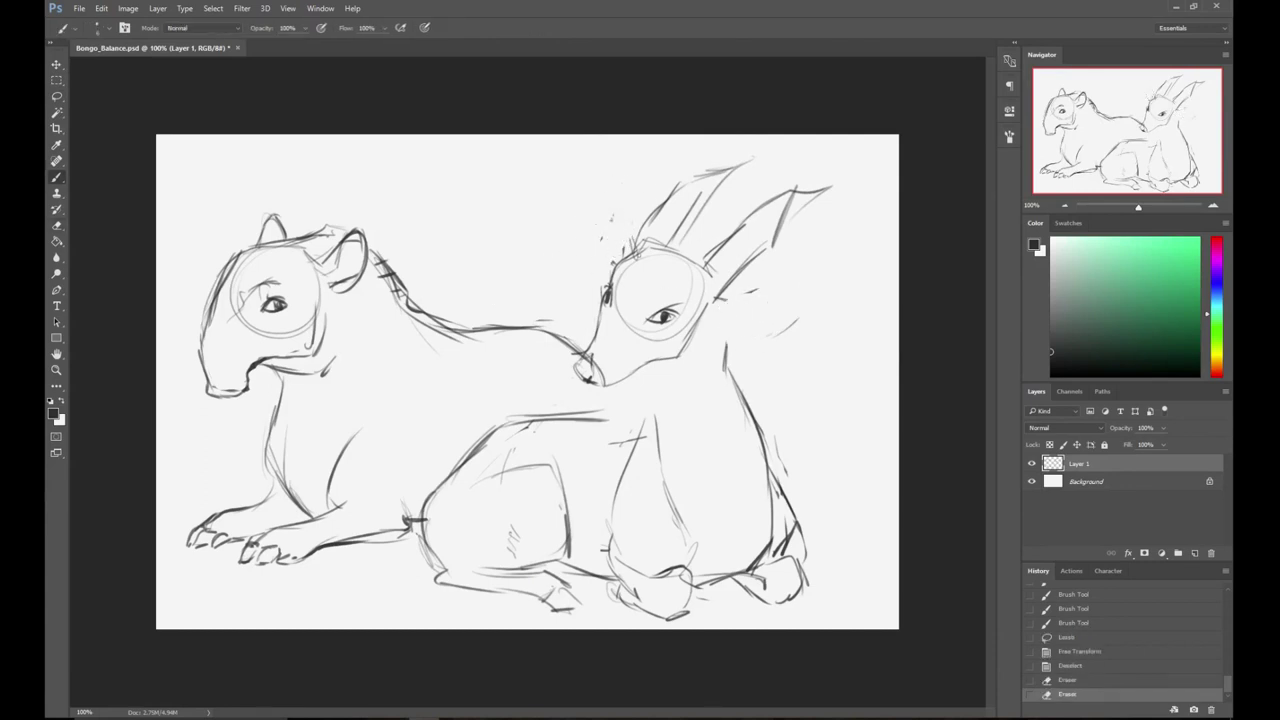
{"action": "mouse_move", "coordinate": [619, 249]}
{"action": "left_mouse_down"}
{"action": "mouse_move", "coordinate": [615, 212]}
{"action": "mouse_move", "coordinate": [617, 252]}
{"action": "left_mouse_up"}
- Draw the back of the antelope's neck below the ear and connect the throat to the back line
{"action": "mouse_move", "coordinate": [722, 300]}
{"action": "left_mouse_down"}
{"action": "mouse_move", "coordinate": [794, 268]}
{"action": "mouse_move", "coordinate": [744, 390]}
{"action": "left_mouse_up"}
{"action": "key", "text": "ctrl+z"}
{"action": "left_click_drag", "start_coordinate": [636, 379], "coordinate": [624, 409]}
{"action": "mouse_move", "coordinate": [637, 380]}
{"action": "left_mouse_down"}
{"action": "mouse_move", "coordinate": [627, 414]}
{"action": "mouse_move", "coordinate": [649, 387]}
{"action": "mouse_move", "coordinate": [642, 403]}
{"action": "left_mouse_up"}
{"action": "key", "text": "ctrl+z"}
{"action": "key", "text": "ctrl+z"}
{"action": "left_click_drag", "start_coordinate": [647, 384], "coordinate": [597, 411]}
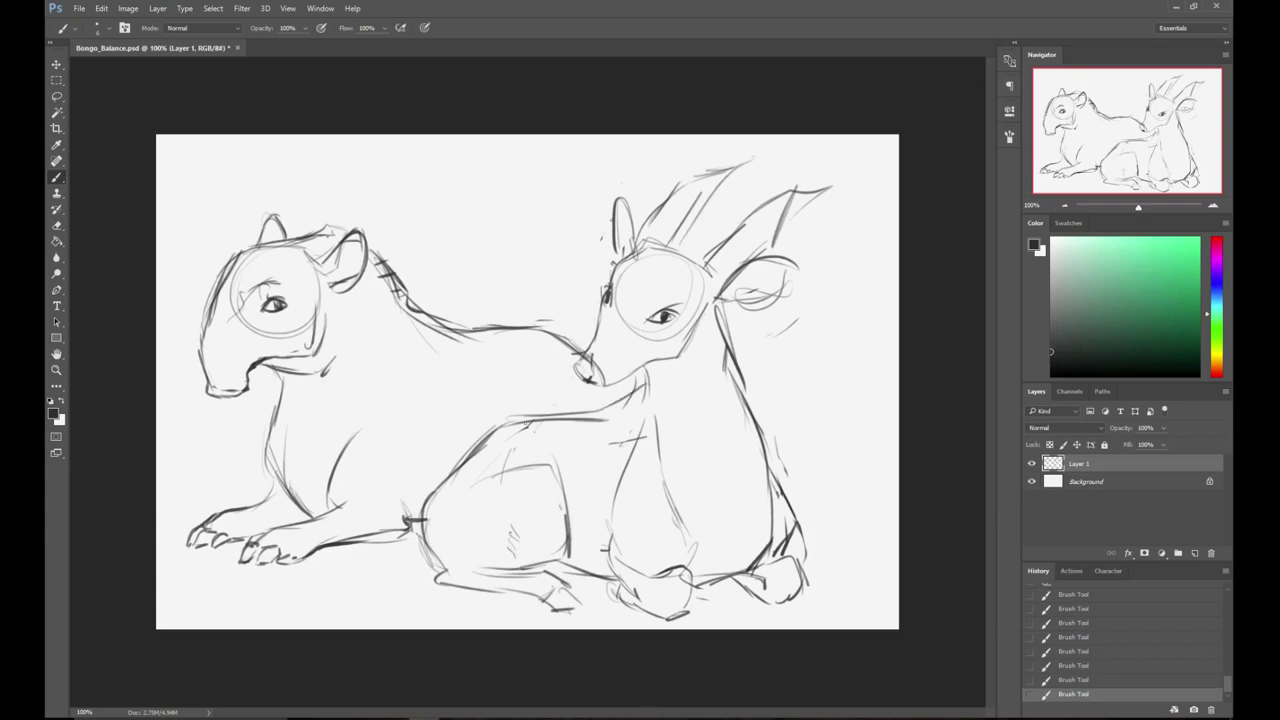
- Redraw the antelope's back as one higher line from rump to neck and erase the old contour
{"action": "mouse_move", "coordinate": [420, 502]}
{"action": "left_mouse_down"}
{"action": "mouse_move", "coordinate": [502, 410]}
{"action": "mouse_move", "coordinate": [636, 400]}
{"action": "left_mouse_up"}
{"action": "key", "text": "e"}
{"action": "mouse_move", "coordinate": [500, 420]}
{"action": "left_mouse_down"}
{"action": "mouse_move", "coordinate": [445, 470]}
{"action": "mouse_move", "coordinate": [457, 486]}
{"action": "mouse_move", "coordinate": [523, 429]}
{"action": "mouse_move", "coordinate": [613, 419]}
{"action": "mouse_move", "coordinate": [592, 421]}
{"action": "left_mouse_up"}
{"action": "key", "text": "b"}
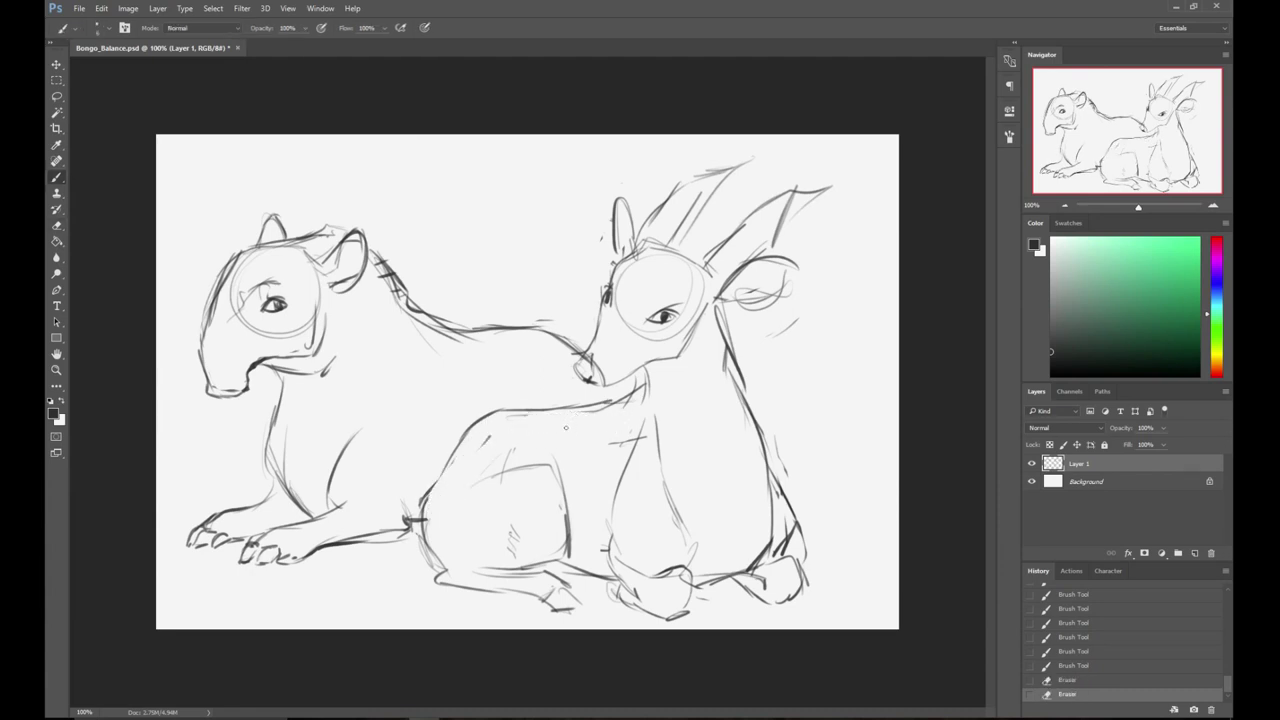
{"action": "left_click_drag", "start_coordinate": [412, 480], "coordinate": [418, 491]}
{"action": "key", "text": "ctrl+z"}
{"action": "left_click", "coordinate": [352, 7]}
{"action": "left_click", "coordinate": [404, 6]}
- Sketch a tufted tail curling from the antelope's rump below the tapir's front leg
{"action": "left_click_drag", "start_coordinate": [416, 510], "coordinate": [412, 553]}
{"action": "left_click_drag", "start_coordinate": [425, 540], "coordinate": [360, 560]}
{"action": "key", "text": "ctrl+z"}
{"action": "left_click_drag", "start_coordinate": [405, 558], "coordinate": [362, 570]}
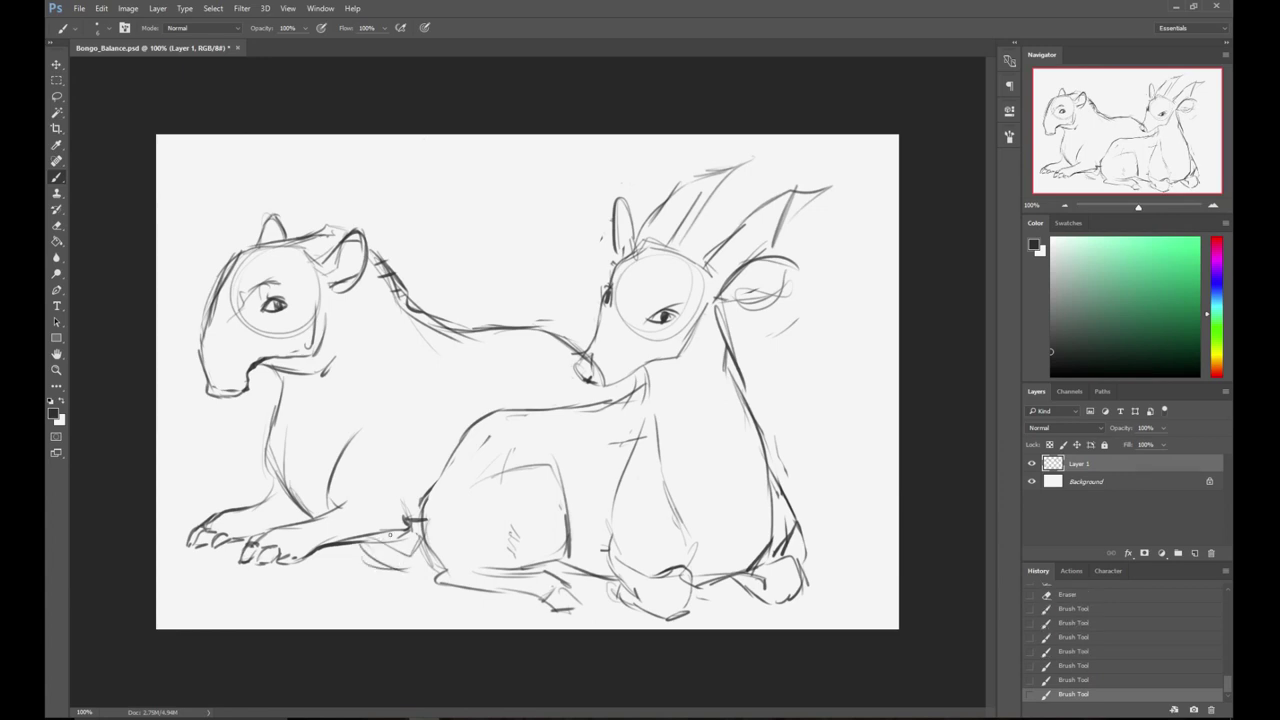
{"action": "left_click_drag", "start_coordinate": [424, 518], "coordinate": [396, 545]}
{"action": "key", "text": "ctrl+z"}
{"action": "mouse_move", "coordinate": [414, 546]}
{"action": "left_mouse_down"}
{"action": "mouse_move", "coordinate": [398, 553]}
{"action": "mouse_move", "coordinate": [338, 528]}
{"action": "mouse_move", "coordinate": [408, 574]}
{"action": "left_mouse_up"}
{"action": "left_click_drag", "start_coordinate": [378, 582], "coordinate": [422, 570]}
- Darken the antelope's mouth, chin and jaw line
{"action": "mouse_move", "coordinate": [640, 388]}
{"action": "left_mouse_down"}
{"action": "mouse_move", "coordinate": [643, 367]}
{"action": "mouse_move", "coordinate": [612, 385]}
{"action": "mouse_move", "coordinate": [629, 371]}
{"action": "left_mouse_up"}
{"action": "key", "text": "ctrl+z"}
{"action": "left_click_drag", "start_coordinate": [621, 379], "coordinate": [646, 368]}
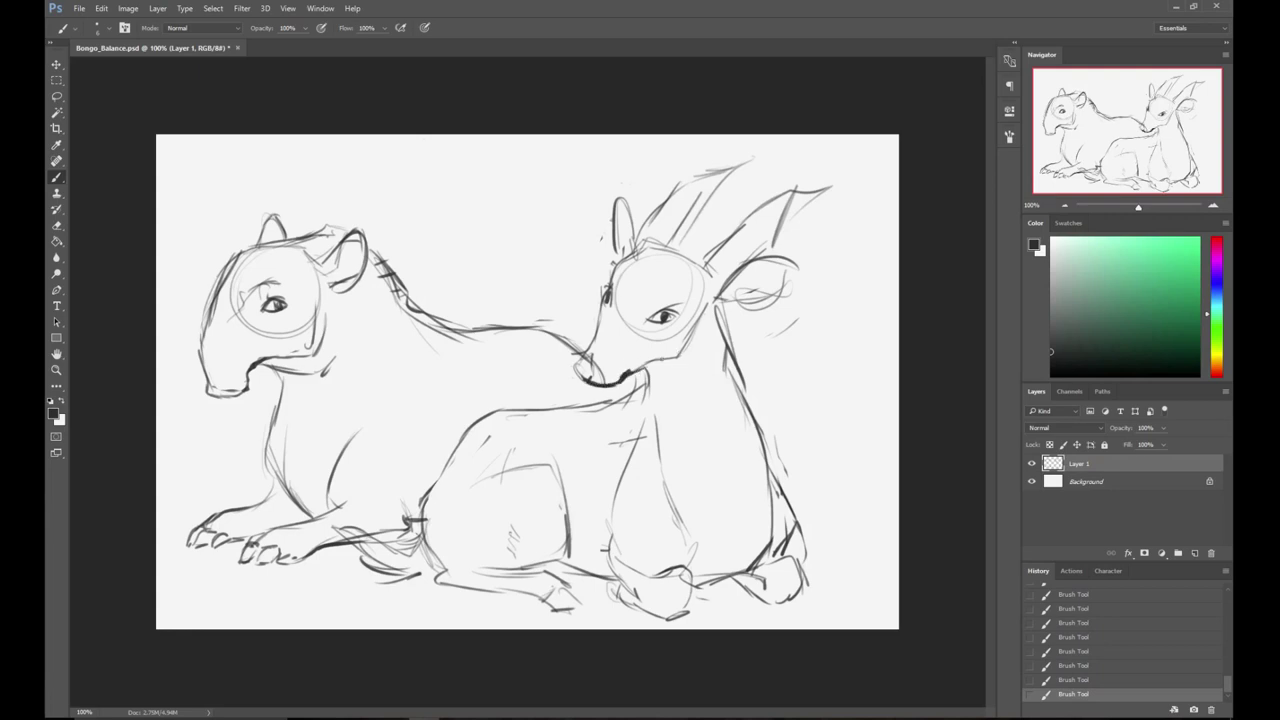
{"action": "mouse_move", "coordinate": [642, 366]}
{"action": "left_mouse_down"}
{"action": "mouse_move", "coordinate": [668, 360]}
{"action": "mouse_move", "coordinate": [704, 304]}
{"action": "left_mouse_up"}
- Strengthen the antelope's neck and shoulder contour and erase the duplicate line beside it
{"action": "left_click_drag", "start_coordinate": [724, 338], "coordinate": [736, 418]}
{"action": "mouse_move", "coordinate": [717, 303]}
{"action": "left_mouse_down"}
{"action": "mouse_move", "coordinate": [753, 414]}
{"action": "mouse_move", "coordinate": [739, 403]}
{"action": "left_mouse_up"}
{"action": "key", "text": "e"}
{"action": "left_click_drag", "start_coordinate": [730, 358], "coordinate": [752, 444]}
{"action": "left_click_drag", "start_coordinate": [752, 444], "coordinate": [748, 392]}
{"action": "key", "text": "b"}
- Lower the sketch layer's opacity, add a new layer above it and set the brush colour to black
{"action": "left_click", "coordinate": [1163, 428]}
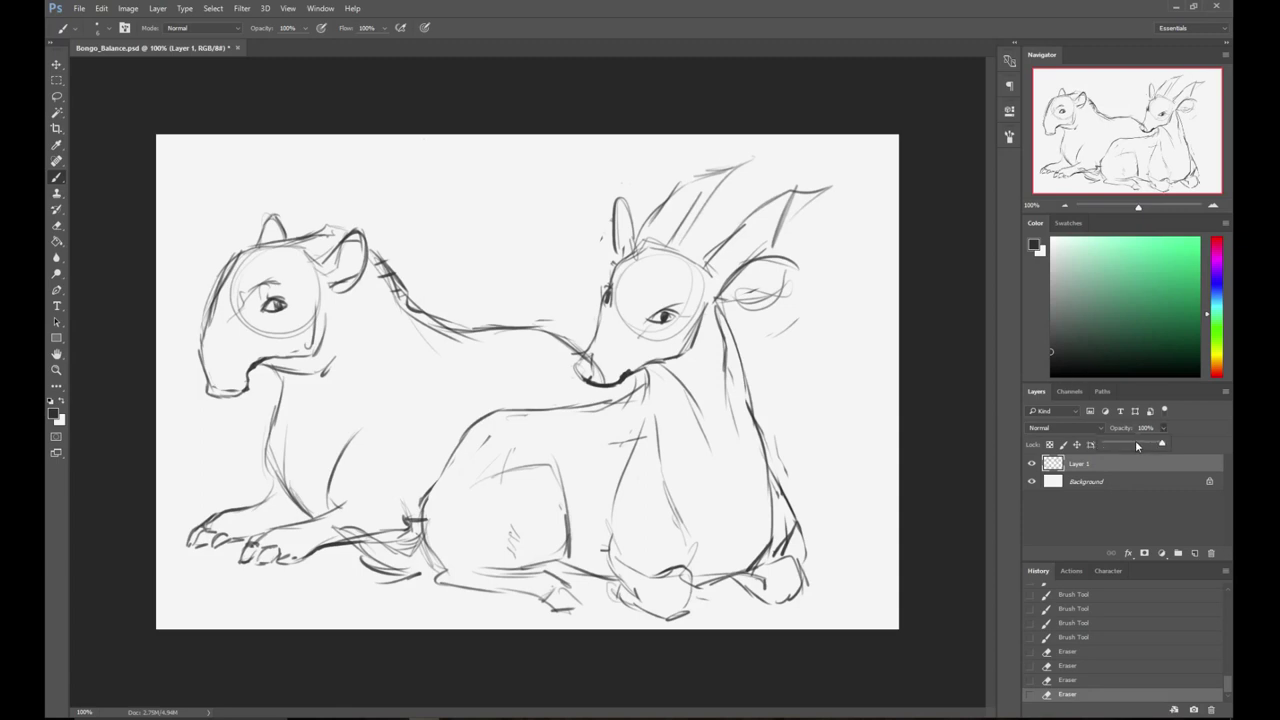
{"action": "left_click_drag", "start_coordinate": [1162, 440], "coordinate": [1134, 444]}
{"action": "left_click", "coordinate": [1197, 553]}
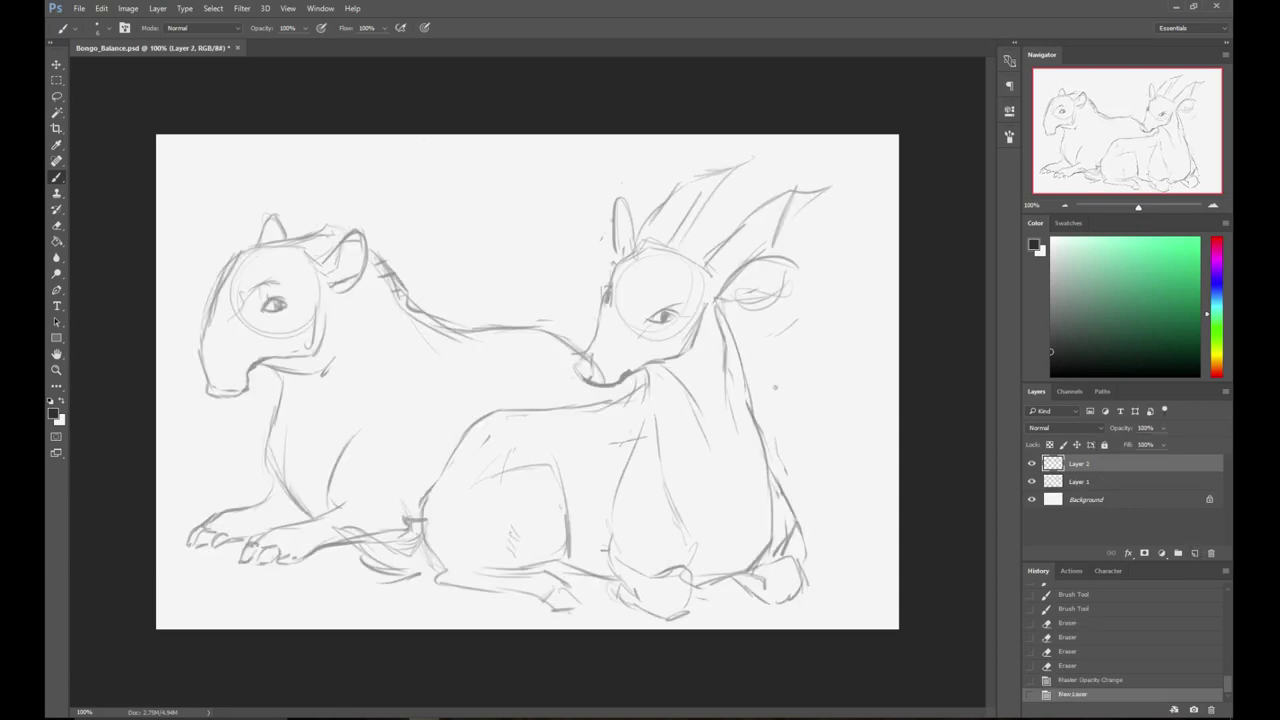
{"action": "left_click_drag", "start_coordinate": [1074, 372], "coordinate": [1024, 378]}
- Ink the antelope's eyes and its face outline from muzzle and jaw up to the forehead
{"action": "left_click_drag", "start_coordinate": [498, 356], "coordinate": [664, 364]}
{"action": "key", "text": "ctrl+z"}
{"action": "left_click_drag", "start_coordinate": [650, 322], "coordinate": [676, 313]}
{"action": "mouse_move", "coordinate": [675, 315]}
{"action": "left_mouse_down"}
{"action": "mouse_move", "coordinate": [664, 323]}
{"action": "mouse_move", "coordinate": [607, 289]}
{"action": "mouse_move", "coordinate": [608, 309]}
{"action": "left_mouse_up"}
{"action": "key", "text": "ctrl+alt+z"}
{"action": "key", "text": "ctrl+alt+z"}
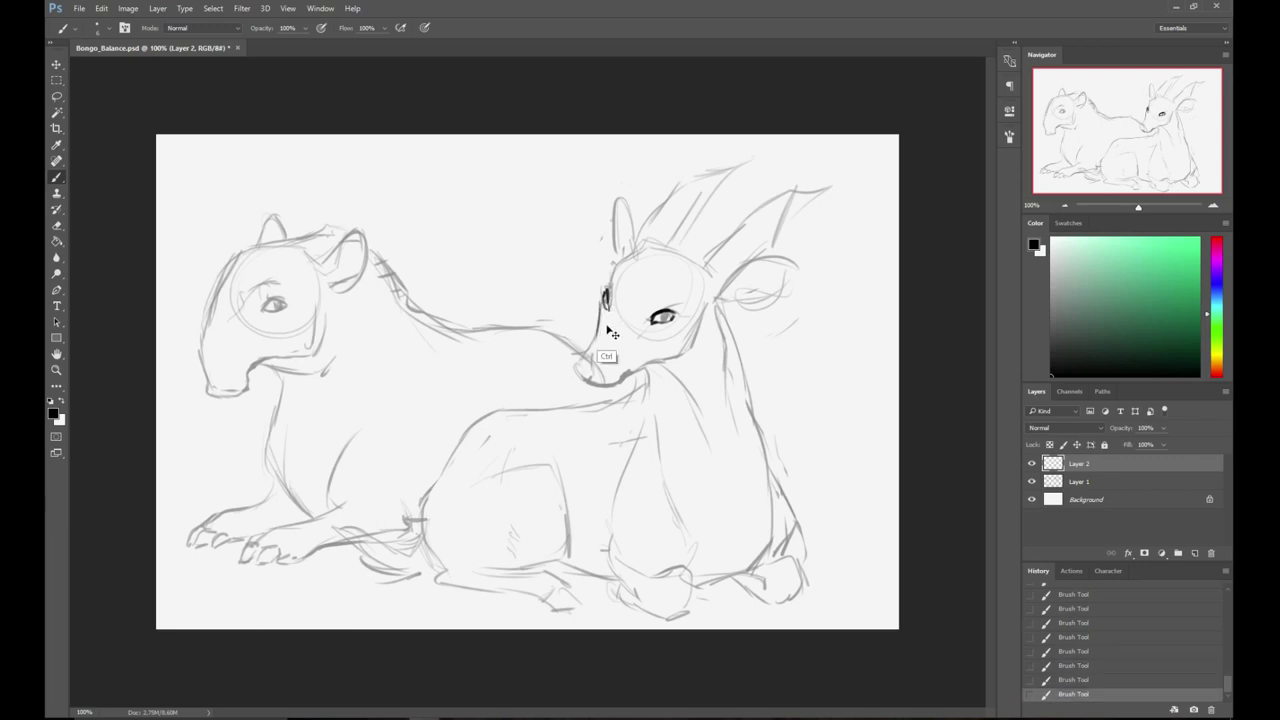
{"action": "mouse_move", "coordinate": [644, 289]}
{"action": "left_mouse_down"}
{"action": "mouse_move", "coordinate": [645, 309]}
{"action": "mouse_move", "coordinate": [611, 302]}
{"action": "mouse_move", "coordinate": [599, 315]}
{"action": "mouse_move", "coordinate": [576, 378]}
{"action": "mouse_move", "coordinate": [620, 385]}
{"action": "mouse_move", "coordinate": [627, 373]}
{"action": "mouse_move", "coordinate": [614, 396]}
{"action": "mouse_move", "coordinate": [695, 354]}
{"action": "mouse_move", "coordinate": [705, 292]}
{"action": "left_mouse_up"}
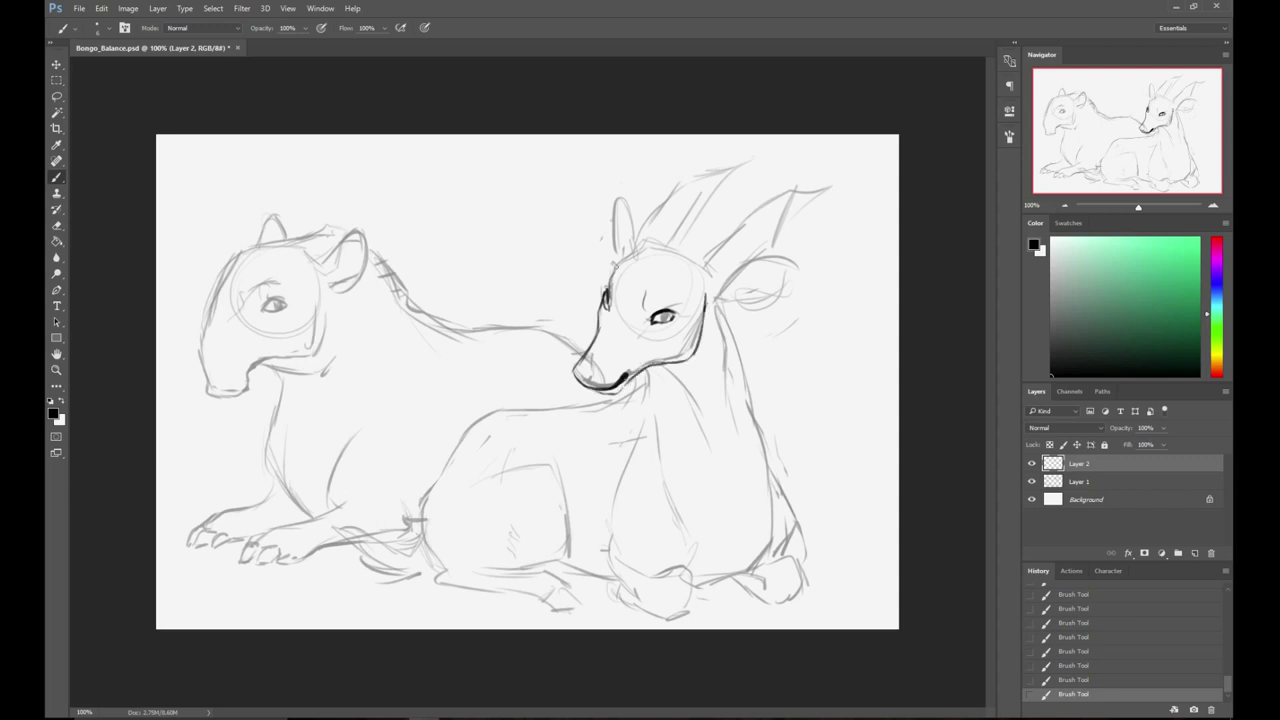
{"action": "left_click_drag", "start_coordinate": [609, 285], "coordinate": [646, 249]}
- Ink both of the antelope's horns with bent outlines running to pointed tips
{"action": "mouse_move", "coordinate": [642, 250]}
{"action": "left_mouse_down"}
{"action": "mouse_move", "coordinate": [727, 245]}
{"action": "mouse_move", "coordinate": [750, 210]}
{"action": "mouse_move", "coordinate": [822, 184]}
{"action": "left_mouse_up"}
{"action": "mouse_move", "coordinate": [648, 242]}
{"action": "left_mouse_down"}
{"action": "mouse_move", "coordinate": [680, 183]}
{"action": "mouse_move", "coordinate": [739, 155]}
{"action": "mouse_move", "coordinate": [696, 183]}
{"action": "mouse_move", "coordinate": [751, 155]}
{"action": "mouse_move", "coordinate": [828, 202]}
{"action": "left_mouse_up"}
{"action": "mouse_move", "coordinate": [788, 190]}
{"action": "left_mouse_down"}
{"action": "mouse_move", "coordinate": [846, 178]}
{"action": "mouse_move", "coordinate": [748, 239]}
{"action": "left_mouse_up"}
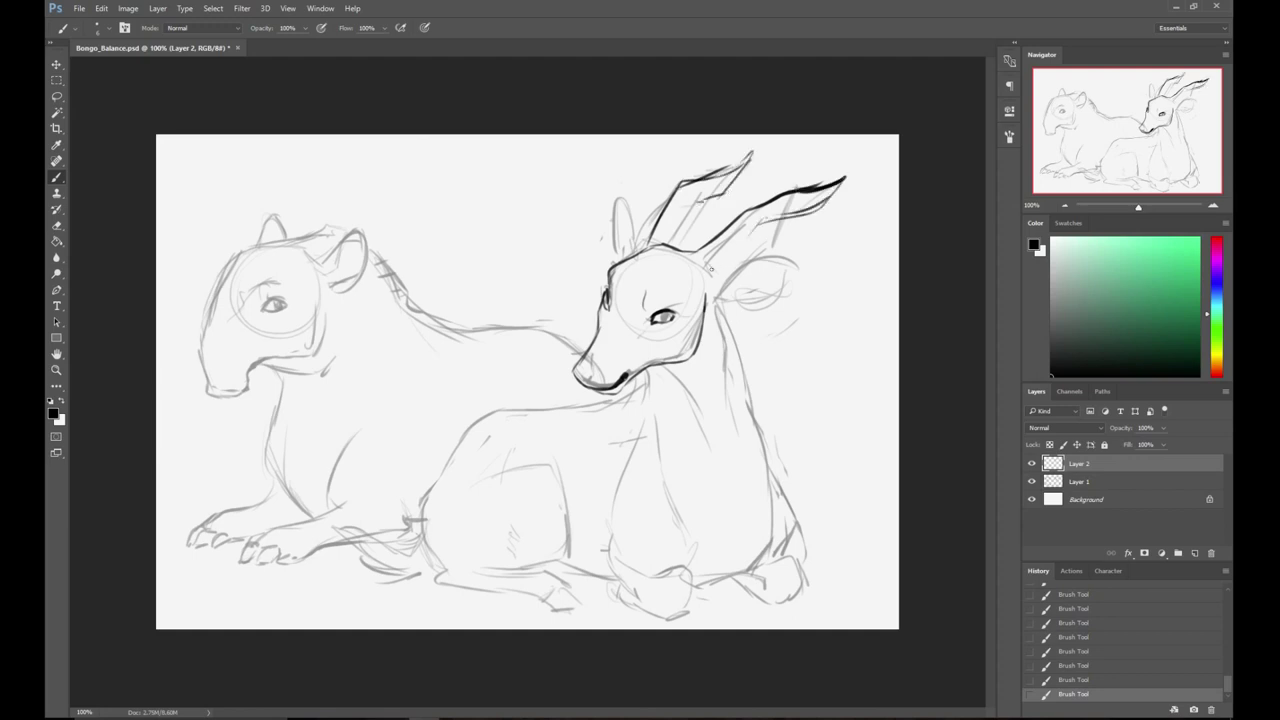
{"action": "left_click_drag", "start_coordinate": [706, 290], "coordinate": [781, 218]}
{"action": "mouse_move", "coordinate": [698, 200]}
{"action": "left_mouse_down"}
{"action": "mouse_move", "coordinate": [678, 252]}
{"action": "mouse_move", "coordinate": [794, 207]}
{"action": "left_mouse_up"}
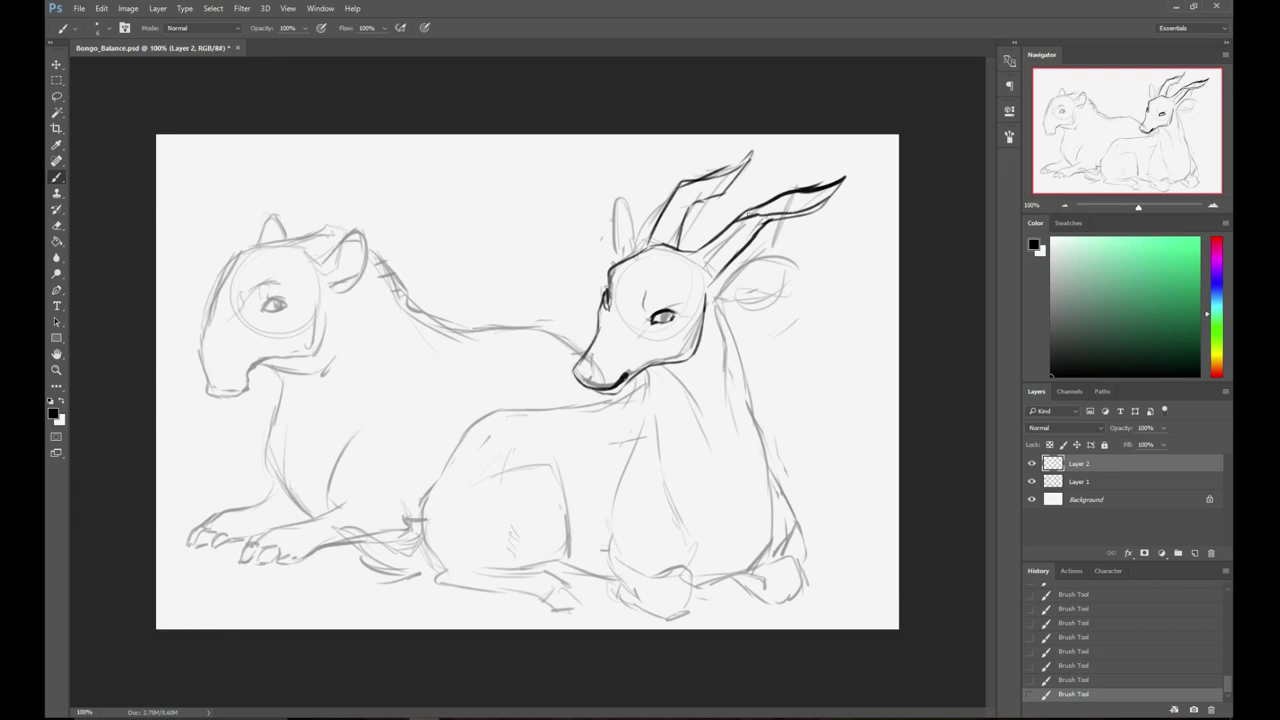
- Undo the last two horn strokes and restore them to compare the shapes
{"action": "key", "text": "ctrl+alt+z"}
{"action": "key", "text": "ctrl+alt+z"}
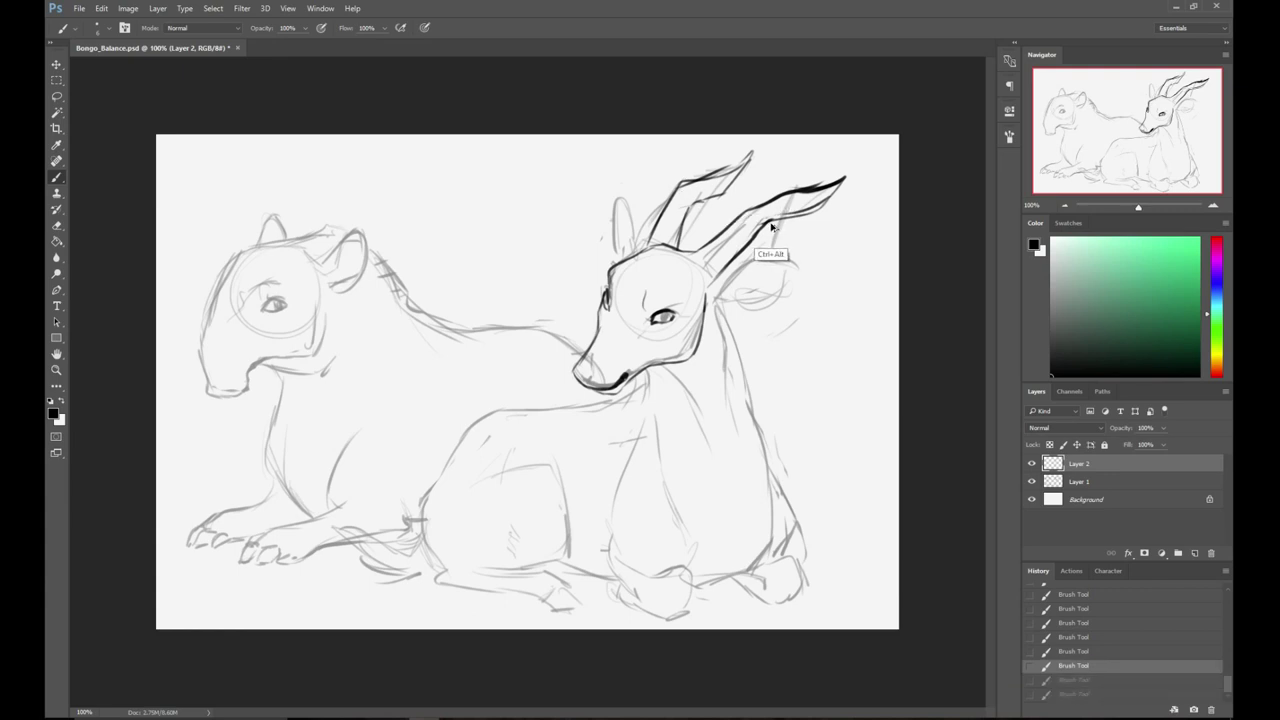
{"action": "key", "text": "ctrl+shift+z"}
{"action": "key", "text": "ctrl+shift+z"}
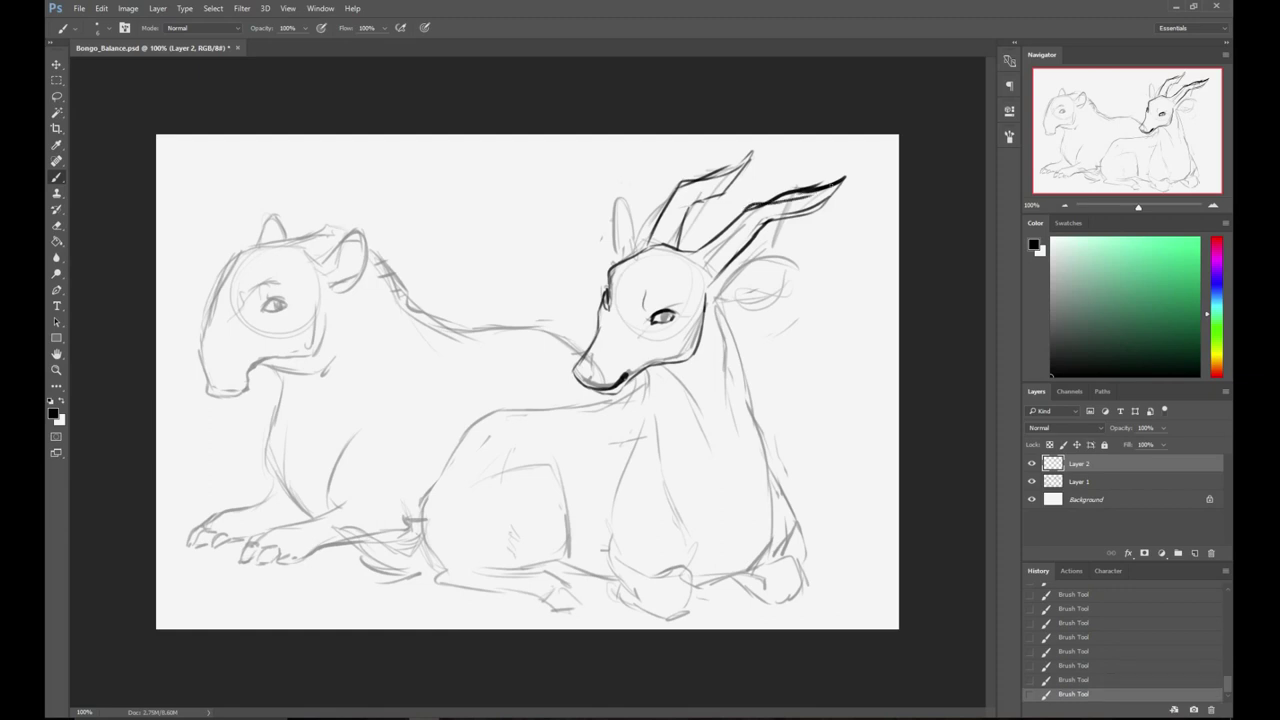
- Rework the antelope's near horn with a sharper bend and a slimmer tip, erasing the surplus lines
{"action": "key", "text": "e"}
{"action": "left_click_drag", "start_coordinate": [755, 196], "coordinate": [836, 176]}
{"action": "key", "text": "b"}
{"action": "key", "text": "ctrl+z"}
{"action": "mouse_move", "coordinate": [752, 209]}
{"action": "left_mouse_down"}
{"action": "mouse_move", "coordinate": [741, 260]}
{"action": "mouse_move", "coordinate": [751, 235]}
{"action": "mouse_move", "coordinate": [709, 291]}
{"action": "left_mouse_up"}
{"action": "left_click_drag", "start_coordinate": [734, 265], "coordinate": [708, 296]}
{"action": "left_click_drag", "start_coordinate": [756, 232], "coordinate": [782, 225]}
{"action": "left_click_drag", "start_coordinate": [765, 230], "coordinate": [838, 187]}
{"action": "key", "text": "e"}
{"action": "mouse_move", "coordinate": [762, 222]}
{"action": "left_mouse_down"}
{"action": "mouse_move", "coordinate": [828, 196]}
{"action": "mouse_move", "coordinate": [800, 213]}
{"action": "left_mouse_up"}
{"action": "key", "text": "b"}
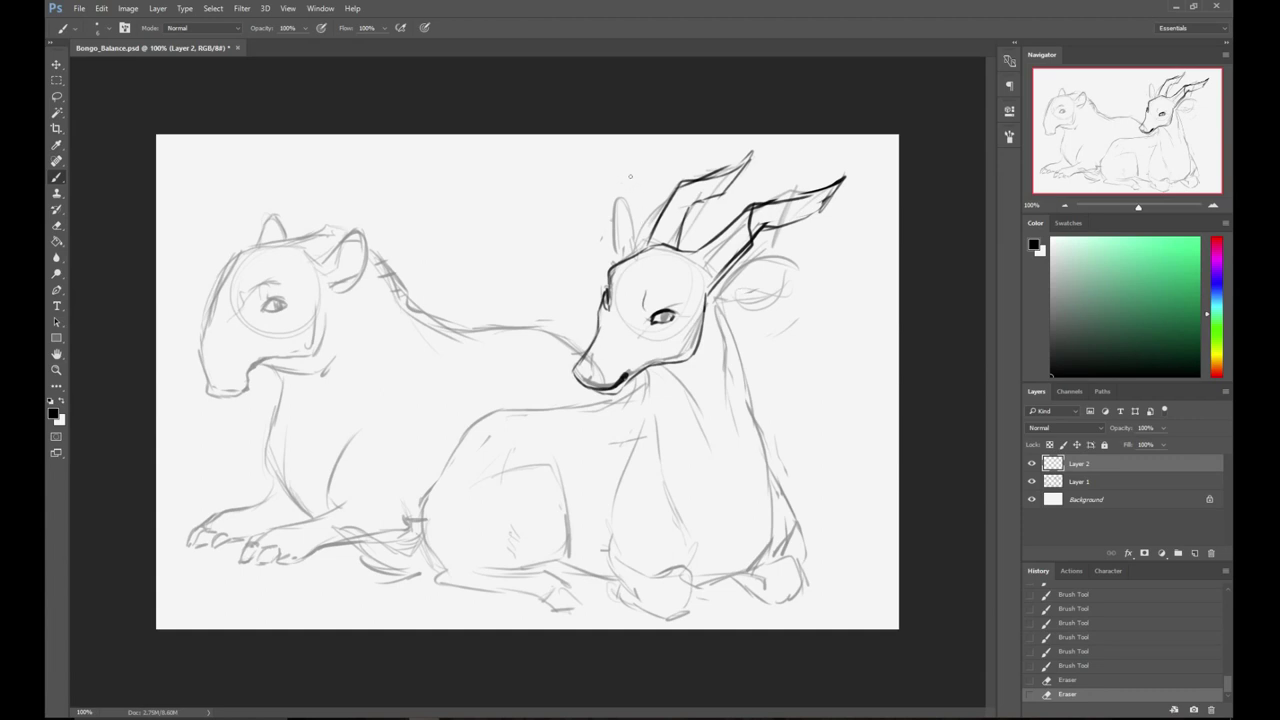
- Ink both of the antelope's ears and the front and back lines of its neck
{"action": "mouse_move", "coordinate": [612, 204]}
{"action": "left_mouse_down"}
{"action": "mouse_move", "coordinate": [632, 238]}
{"action": "mouse_move", "coordinate": [614, 254]}
{"action": "left_mouse_up"}
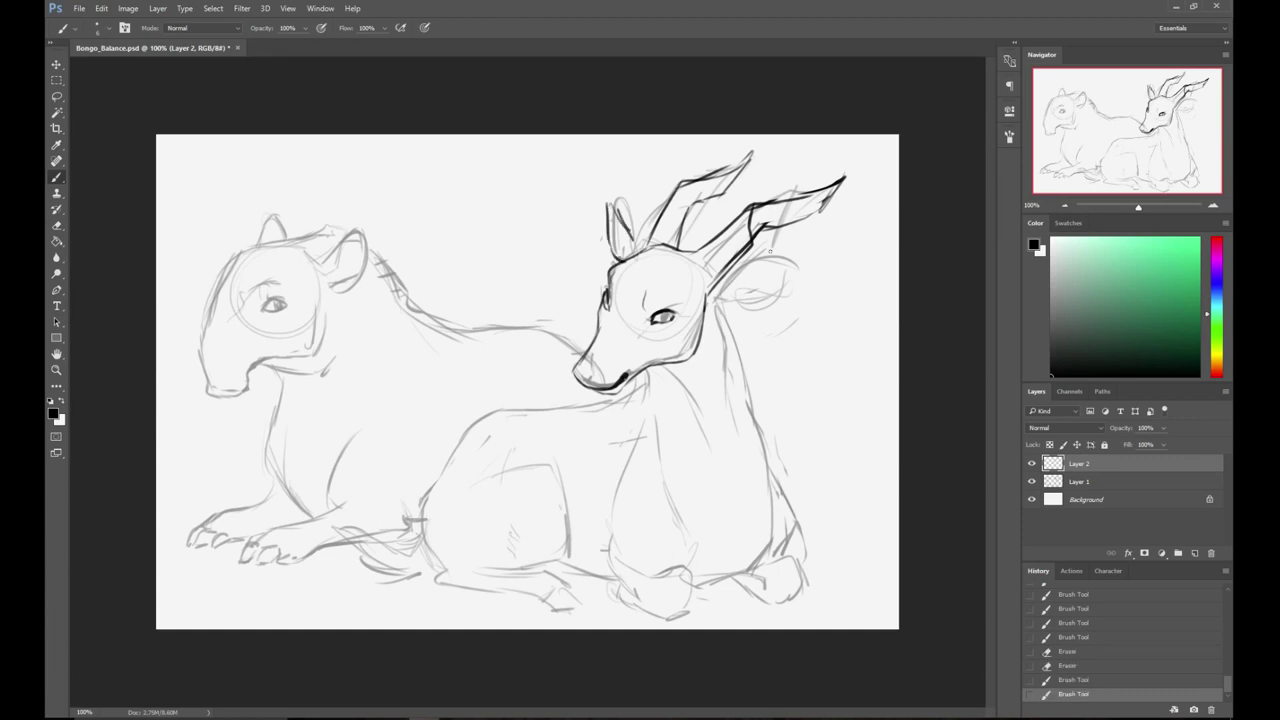
{"action": "mouse_move", "coordinate": [712, 284]}
{"action": "left_mouse_down"}
{"action": "mouse_move", "coordinate": [788, 250]}
{"action": "mouse_move", "coordinate": [796, 270]}
{"action": "left_mouse_up"}
{"action": "mouse_move", "coordinate": [778, 278]}
{"action": "left_mouse_down"}
{"action": "mouse_move", "coordinate": [726, 293]}
{"action": "mouse_move", "coordinate": [759, 276]}
{"action": "mouse_move", "coordinate": [740, 298]}
{"action": "mouse_move", "coordinate": [796, 248]}
{"action": "left_mouse_up"}
{"action": "mouse_move", "coordinate": [645, 370]}
{"action": "left_mouse_down"}
{"action": "mouse_move", "coordinate": [688, 414]}
{"action": "mouse_move", "coordinate": [706, 462]}
{"action": "left_mouse_up"}
{"action": "left_click_drag", "start_coordinate": [716, 472], "coordinate": [717, 484]}
{"action": "left_click_drag", "start_coordinate": [731, 312], "coordinate": [750, 428]}
- Fade the rough sketch on Layer 1 further by lowering its opacity, and return to Layer 2
{"action": "left_click", "coordinate": [1090, 481]}
{"action": "mouse_move", "coordinate": [1163, 428]}
{"action": "left_mouse_down"}
{"action": "mouse_move", "coordinate": [1167, 446]}
{"action": "mouse_move", "coordinate": [1150, 446]}
{"action": "left_mouse_up"}
{"action": "left_click", "coordinate": [1140, 464]}
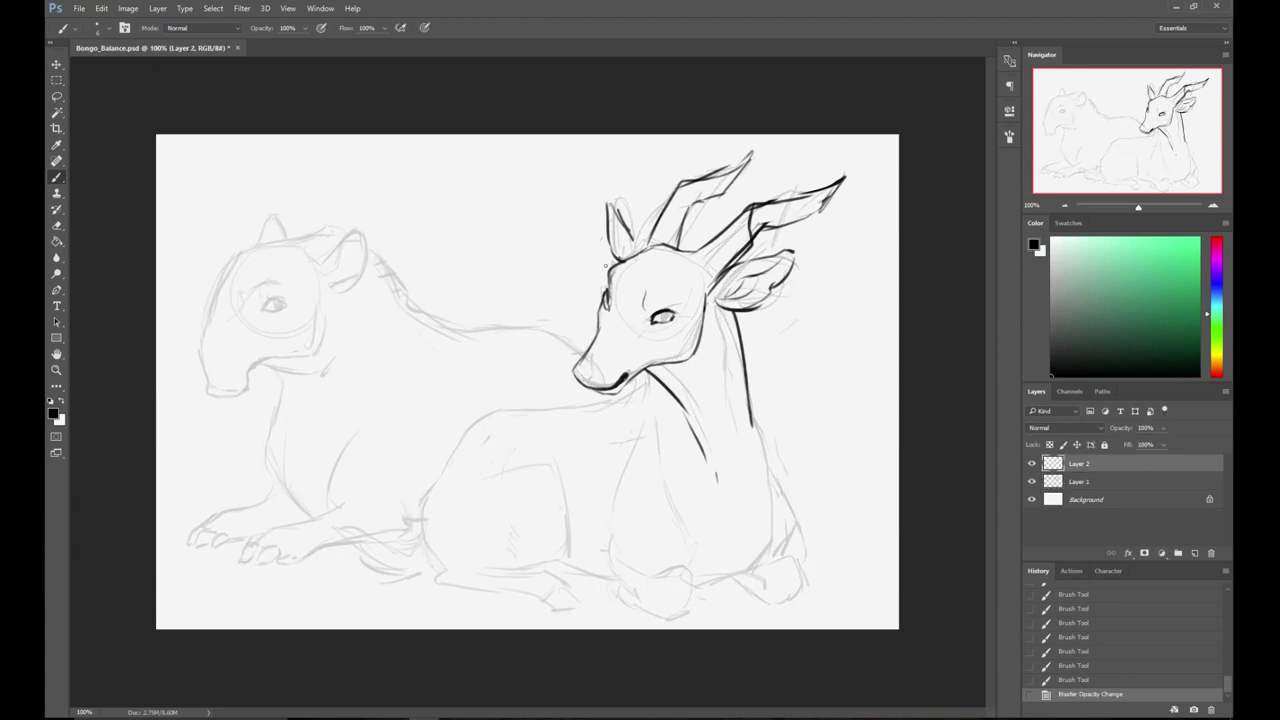
- Ink the antelope's brow mark, the crease running from the eye along the muzzle, and the nose with its nostril
{"action": "left_click_drag", "start_coordinate": [644, 300], "coordinate": [656, 308]}
{"action": "left_click_drag", "start_coordinate": [645, 314], "coordinate": [635, 331]}
{"action": "key", "text": "ctrl+z"}
{"action": "mouse_move", "coordinate": [636, 330]}
{"action": "left_mouse_down"}
{"action": "mouse_move", "coordinate": [577, 381]}
{"action": "mouse_move", "coordinate": [589, 383]}
{"action": "left_mouse_up"}
{"action": "key", "text": "ctrl+z"}
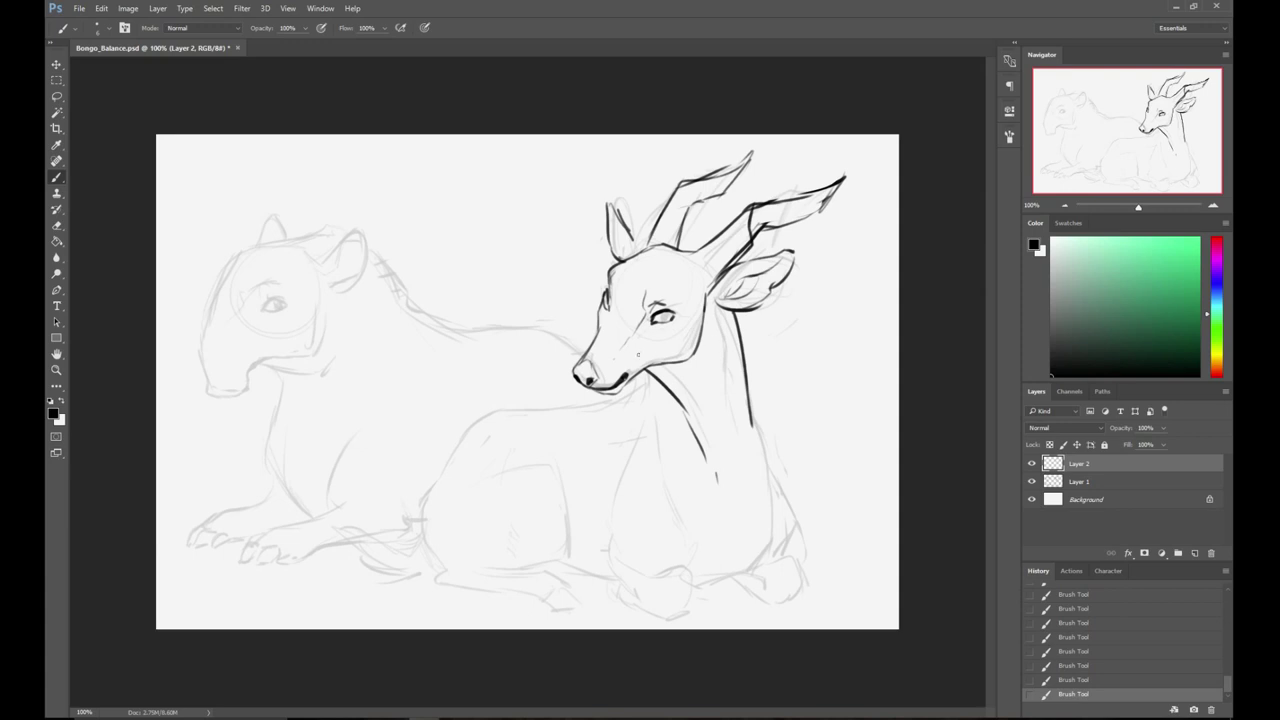
{"action": "left_click_drag", "start_coordinate": [582, 364], "coordinate": [593, 361]}
- Ink the antelope's back and rump from the throat around to the folded hind leg, redrawing strokes that miss
{"action": "mouse_move", "coordinate": [650, 373]}
{"action": "left_mouse_down"}
{"action": "mouse_move", "coordinate": [606, 411]}
{"action": "mouse_move", "coordinate": [631, 388]}
{"action": "mouse_move", "coordinate": [562, 402]}
{"action": "mouse_move", "coordinate": [629, 397]}
{"action": "mouse_move", "coordinate": [556, 406]}
{"action": "mouse_move", "coordinate": [445, 465]}
{"action": "mouse_move", "coordinate": [445, 452]}
{"action": "mouse_move", "coordinate": [423, 494]}
{"action": "mouse_move", "coordinate": [413, 532]}
{"action": "left_mouse_up"}
{"action": "key", "text": "ctrl+z"}
{"action": "key", "text": "ctrl+z"}
{"action": "key", "text": "ctrl+z"}
{"action": "mouse_move", "coordinate": [430, 484]}
{"action": "left_mouse_down"}
{"action": "mouse_move", "coordinate": [419, 531]}
{"action": "mouse_move", "coordinate": [439, 569]}
{"action": "left_mouse_up"}
{"action": "key", "text": "ctrl+z"}
{"action": "left_click_drag", "start_coordinate": [431, 556], "coordinate": [445, 570]}
{"action": "key", "text": "ctrl+alt+z"}
{"action": "key", "text": "ctrl+alt+z"}
{"action": "mouse_move", "coordinate": [422, 518]}
{"action": "left_mouse_down"}
{"action": "mouse_move", "coordinate": [443, 561]}
{"action": "mouse_move", "coordinate": [434, 574]}
{"action": "mouse_move", "coordinate": [556, 604]}
{"action": "left_mouse_up"}
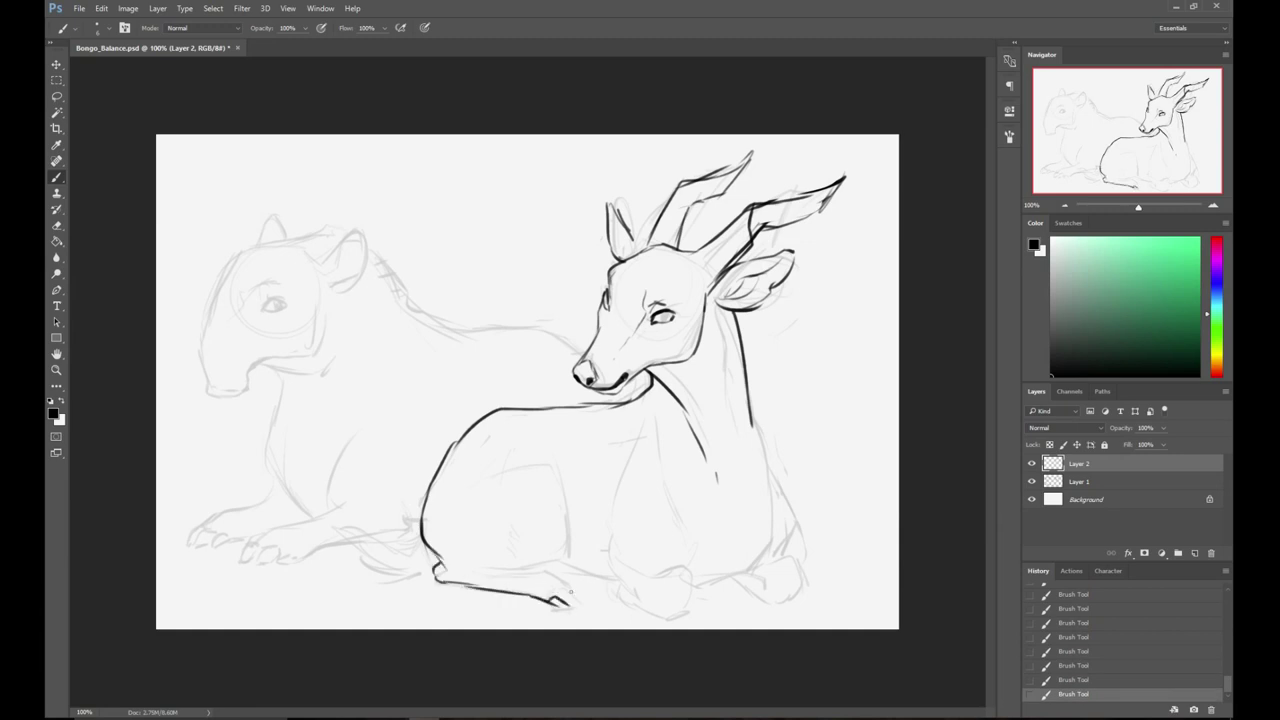
- Ink the antelope's cloven hind hoof and the rounded outline of its thigh
{"action": "mouse_move", "coordinate": [547, 590]}
{"action": "left_mouse_down"}
{"action": "mouse_move", "coordinate": [568, 592]}
{"action": "mouse_move", "coordinate": [556, 606]}
{"action": "mouse_move", "coordinate": [595, 605]}
{"action": "mouse_move", "coordinate": [568, 577]}
{"action": "mouse_move", "coordinate": [489, 575]}
{"action": "mouse_move", "coordinate": [551, 563]}
{"action": "mouse_move", "coordinate": [572, 588]}
{"action": "left_mouse_up"}
{"action": "key", "text": "ctrl+z"}
{"action": "key", "text": "ctrl+z"}
{"action": "key", "text": "ctrl+z"}
{"action": "mouse_move", "coordinate": [500, 569]}
{"action": "left_mouse_down"}
{"action": "mouse_move", "coordinate": [552, 561]}
{"action": "mouse_move", "coordinate": [568, 520]}
{"action": "mouse_move", "coordinate": [548, 463]}
{"action": "mouse_move", "coordinate": [496, 466]}
{"action": "left_mouse_up"}
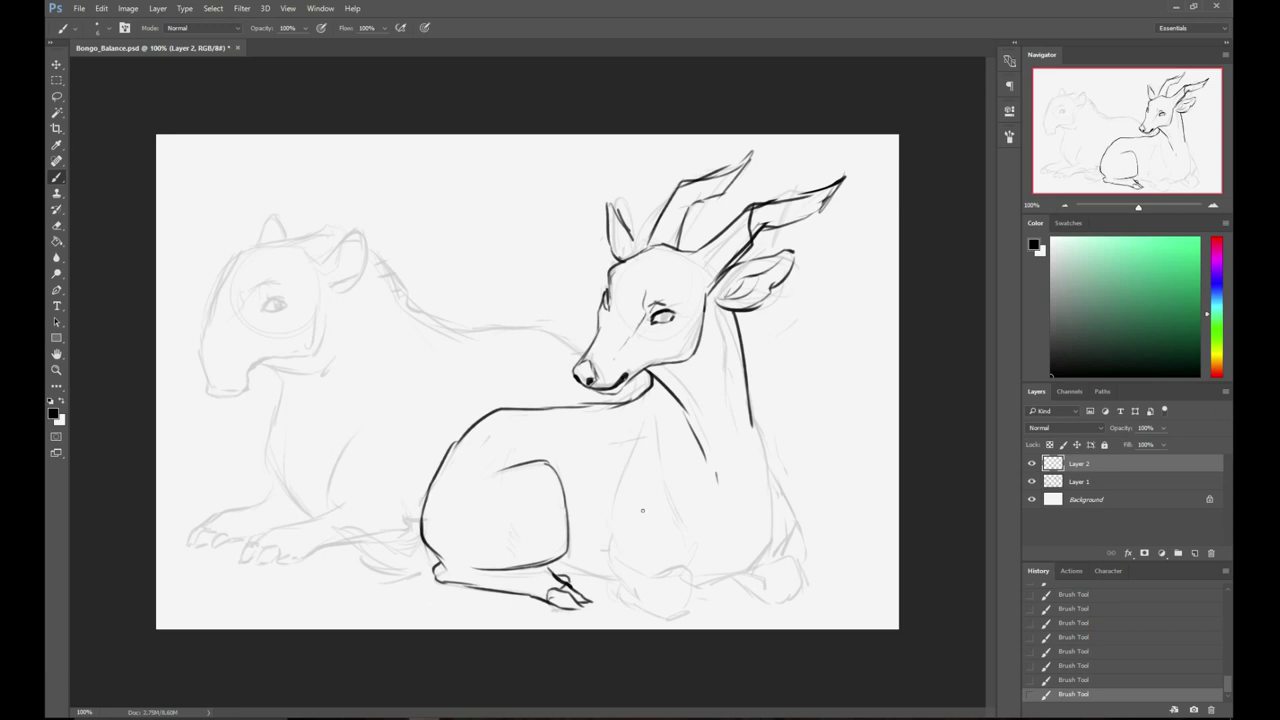
- Ink the antelope's belly line, the near folded foreleg with its rounded knee, and the lower chest curve
{"action": "mouse_move", "coordinate": [557, 561]}
{"action": "left_mouse_down"}
{"action": "mouse_move", "coordinate": [637, 594]}
{"action": "mouse_move", "coordinate": [668, 567]}
{"action": "mouse_move", "coordinate": [688, 577]}
{"action": "left_mouse_up"}
{"action": "key", "text": "ctrl+z"}
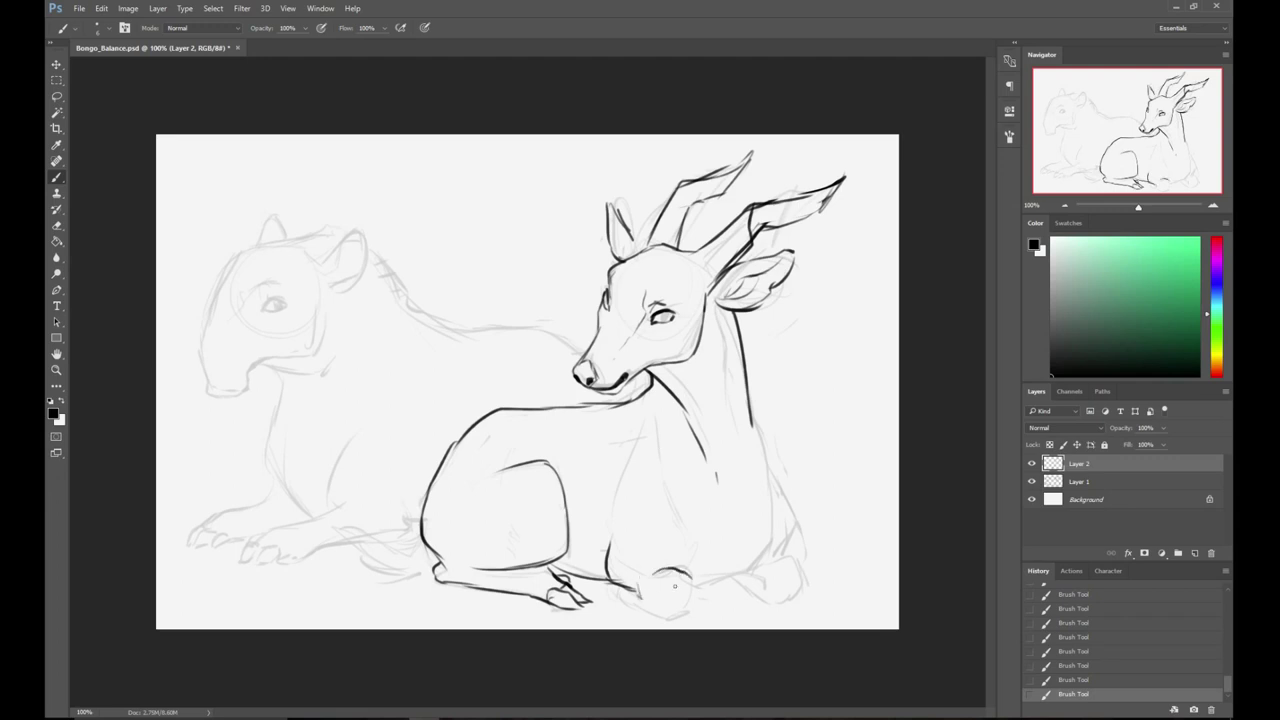
{"action": "mouse_move", "coordinate": [617, 586]}
{"action": "left_mouse_down"}
{"action": "mouse_move", "coordinate": [633, 606]}
{"action": "mouse_move", "coordinate": [685, 621]}
{"action": "mouse_move", "coordinate": [691, 575]}
{"action": "left_mouse_up"}
{"action": "mouse_move", "coordinate": [690, 590]}
{"action": "left_mouse_down"}
{"action": "mouse_move", "coordinate": [758, 570]}
{"action": "mouse_move", "coordinate": [777, 505]}
{"action": "left_mouse_up"}
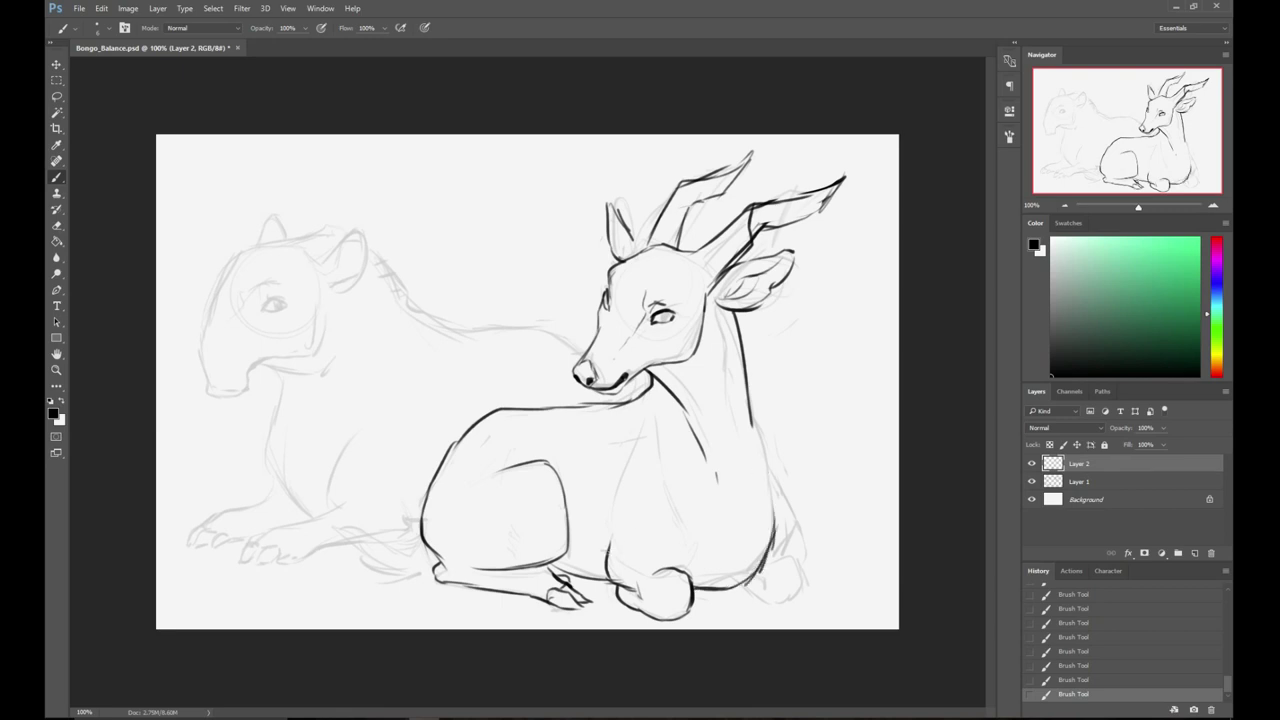
- Ink the antelope's shoulder fold, the outer chest contour, and the far foreleg with its rounded knee
{"action": "left_click_drag", "start_coordinate": [651, 405], "coordinate": [690, 536]}
{"action": "left_click_drag", "start_coordinate": [748, 388], "coordinate": [777, 552]}
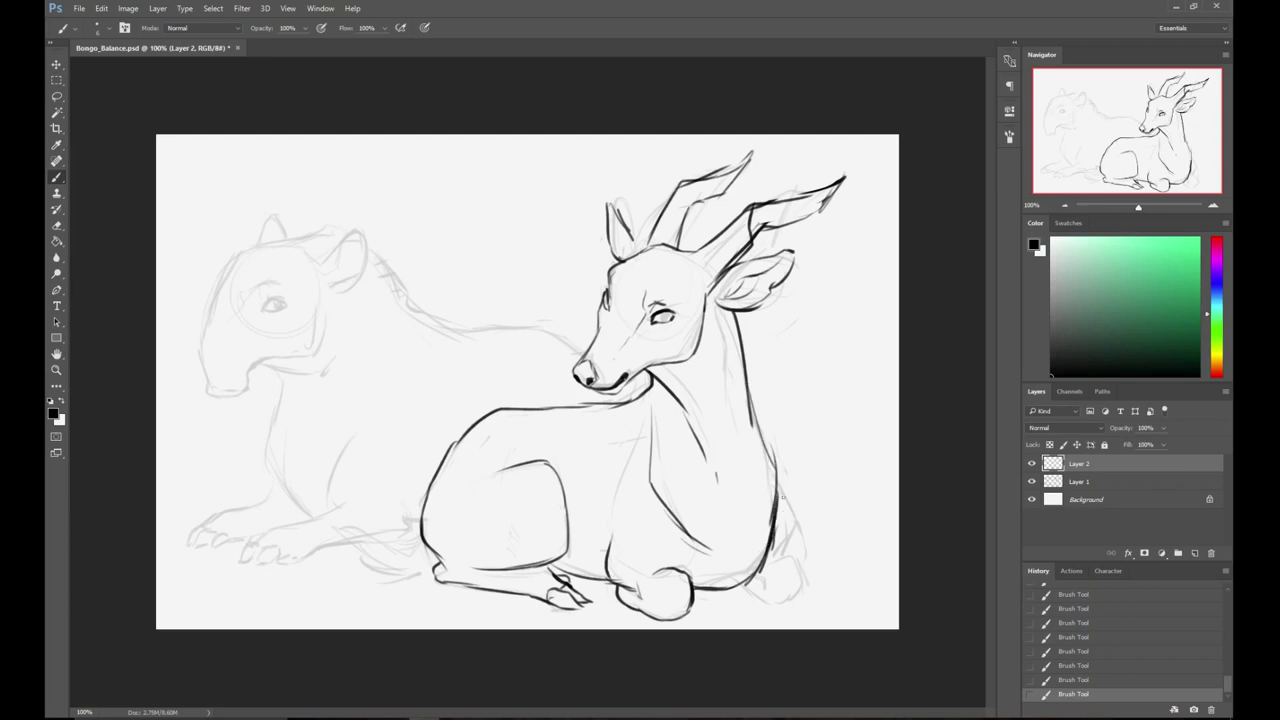
{"action": "left_click_drag", "start_coordinate": [778, 500], "coordinate": [782, 568]}
{"action": "mouse_move", "coordinate": [773, 564]}
{"action": "left_mouse_down"}
{"action": "mouse_move", "coordinate": [790, 568]}
{"action": "mouse_move", "coordinate": [792, 594]}
{"action": "mouse_move", "coordinate": [772, 598]}
{"action": "mouse_move", "coordinate": [784, 606]}
{"action": "mouse_move", "coordinate": [806, 586]}
{"action": "mouse_move", "coordinate": [762, 589]}
{"action": "left_mouse_up"}
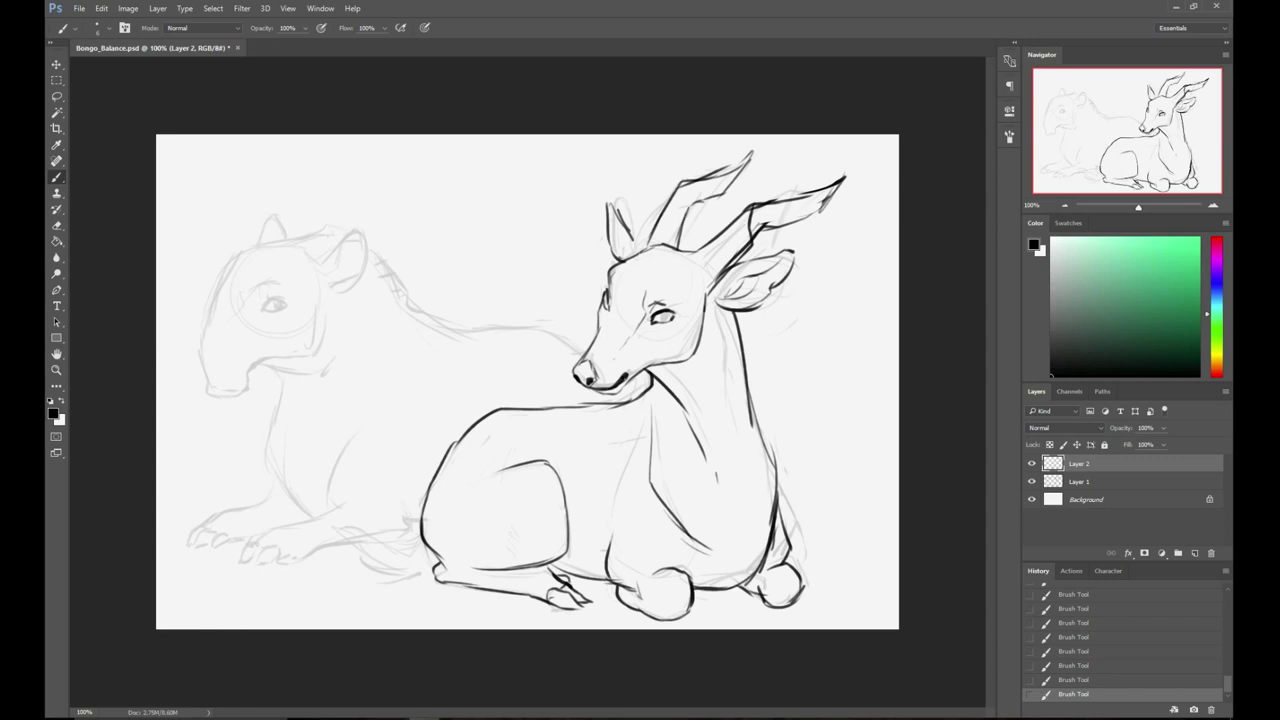
- Clean up the base of the antelope's near horn, touch up the far brow, and ink the tufted tail
{"action": "mouse_move", "coordinate": [691, 251]}
{"action": "left_mouse_down"}
{"action": "mouse_move", "coordinate": [712, 273]}
{"action": "mouse_move", "coordinate": [709, 242]}
{"action": "mouse_move", "coordinate": [727, 269]}
{"action": "mouse_move", "coordinate": [741, 253]}
{"action": "mouse_move", "coordinate": [721, 273]}
{"action": "left_mouse_up"}
{"action": "key", "text": "e"}
{"action": "key", "text": "b"}
{"action": "left_click_drag", "start_coordinate": [608, 278], "coordinate": [612, 298]}
{"action": "mouse_move", "coordinate": [422, 520]}
{"action": "left_mouse_down"}
{"action": "mouse_move", "coordinate": [386, 546]}
{"action": "mouse_move", "coordinate": [322, 543]}
{"action": "mouse_move", "coordinate": [345, 547]}
{"action": "left_mouse_up"}
{"action": "mouse_move", "coordinate": [346, 552]}
{"action": "left_mouse_down"}
{"action": "mouse_move", "coordinate": [374, 574]}
{"action": "mouse_move", "coordinate": [436, 562]}
{"action": "left_mouse_up"}
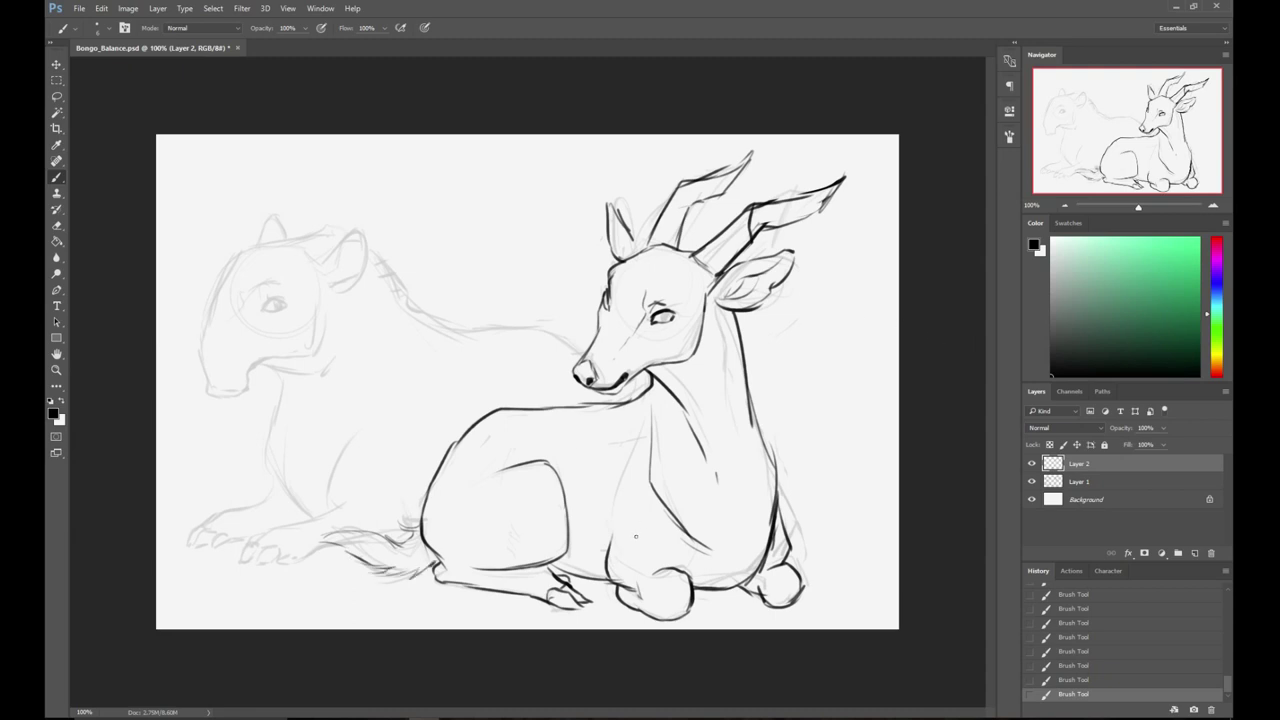
- Redraw the antelope's outer contour from neck to foreleg as a smoother line and erase the surplus strokes
{"action": "left_click_drag", "start_coordinate": [581, 370], "coordinate": [590, 388]}
{"action": "key", "text": "ctrl+z"}
{"action": "mouse_move", "coordinate": [750, 408]}
{"action": "left_mouse_down"}
{"action": "mouse_move", "coordinate": [770, 493]}
{"action": "mouse_move", "coordinate": [786, 528]}
{"action": "left_mouse_up"}
{"action": "key", "text": "e"}
{"action": "left_click_drag", "start_coordinate": [762, 476], "coordinate": [776, 532]}
{"action": "mouse_move", "coordinate": [776, 530]}
{"action": "left_mouse_down"}
{"action": "mouse_move", "coordinate": [771, 492]}
{"action": "mouse_move", "coordinate": [778, 540]}
{"action": "left_mouse_up"}
{"action": "key", "text": "b"}
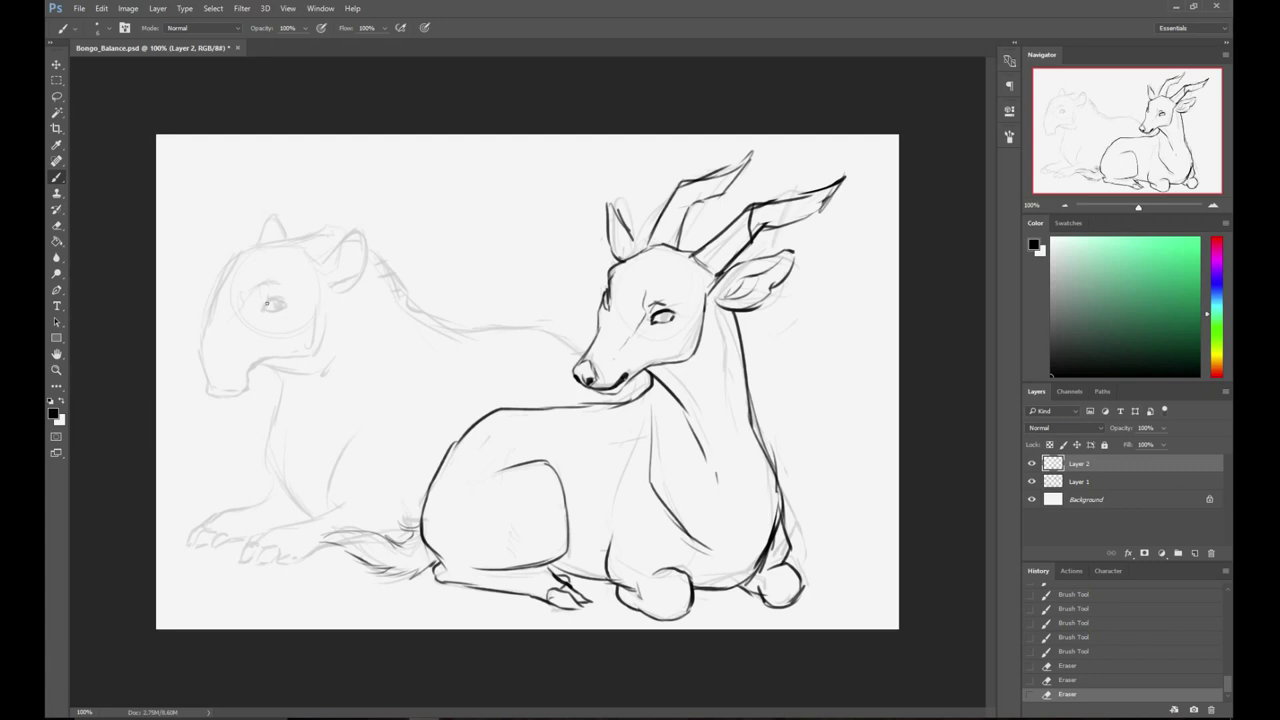
- Ink the tapir's eye over the faded sketch, redoing the first stroke
{"action": "mouse_move", "coordinate": [263, 308]}
{"action": "left_mouse_down"}
{"action": "mouse_move", "coordinate": [285, 305]}
{"action": "mouse_move", "coordinate": [262, 309]}
{"action": "mouse_move", "coordinate": [272, 313]}
{"action": "left_mouse_up"}
{"action": "key", "text": "ctrl+z"}
{"action": "mouse_move", "coordinate": [285, 304]}
{"action": "left_mouse_down"}
{"action": "mouse_move", "coordinate": [208, 317]}
{"action": "mouse_move", "coordinate": [227, 279]}
{"action": "left_mouse_up"}
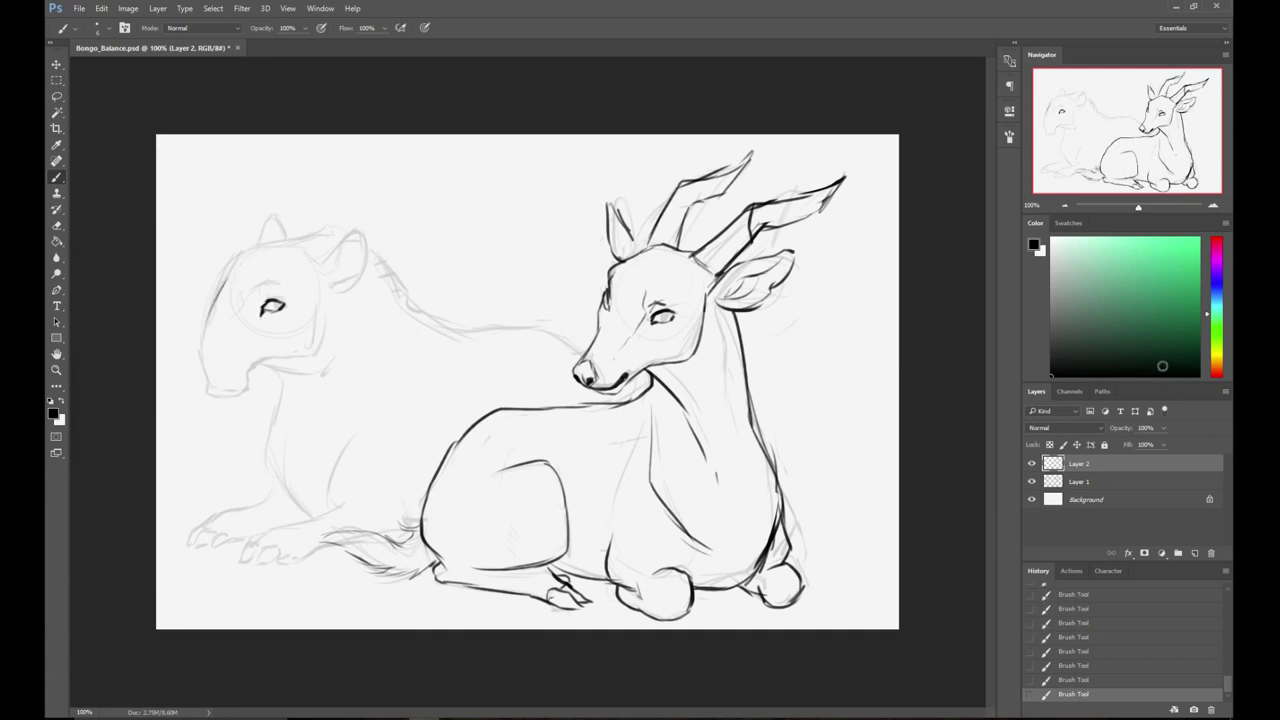
- Lower Layer 2's opacity to 39% and add a new layer above it
{"action": "left_click", "coordinate": [1163, 428]}
{"action": "left_click", "coordinate": [1126, 442]}
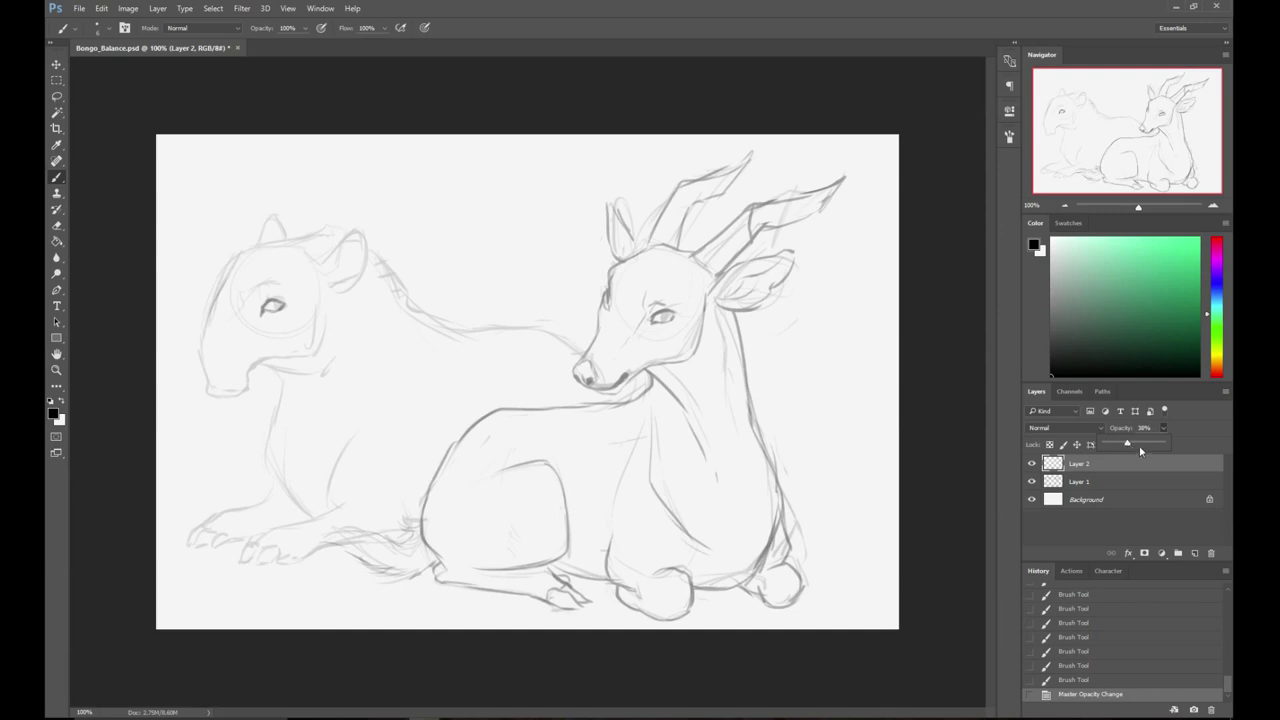
{"action": "left_click", "coordinate": [1194, 552]}
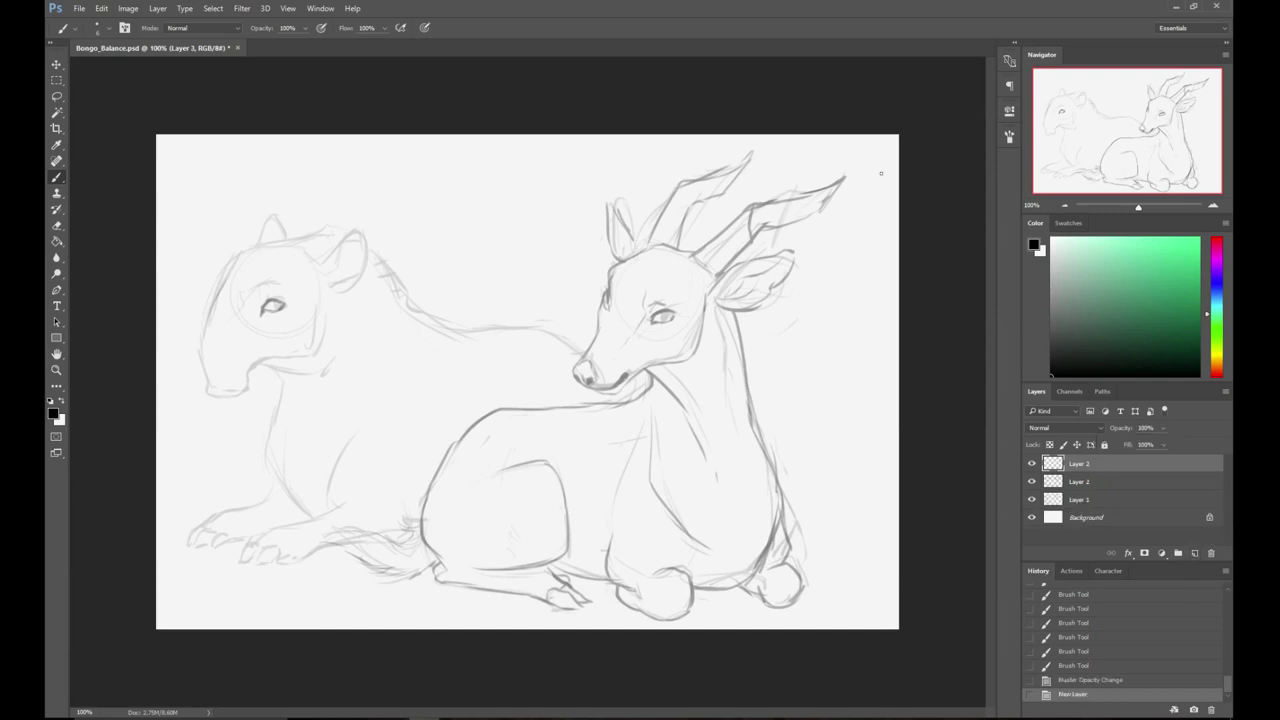
- Choose a brush preset, try it with a test stroke and undo it, and make Layer 3 the active layer
{"action": "left_click", "coordinate": [108, 29]}
{"action": "left_click_drag", "start_coordinate": [205, 416], "coordinate": [202, 178]}
{"action": "left_click", "coordinate": [130, 206]}
{"action": "left_click_drag", "start_coordinate": [485, 290], "coordinate": [596, 281]}
{"action": "key", "text": "ctrl+z"}
{"action": "left_click", "coordinate": [1116, 485]}
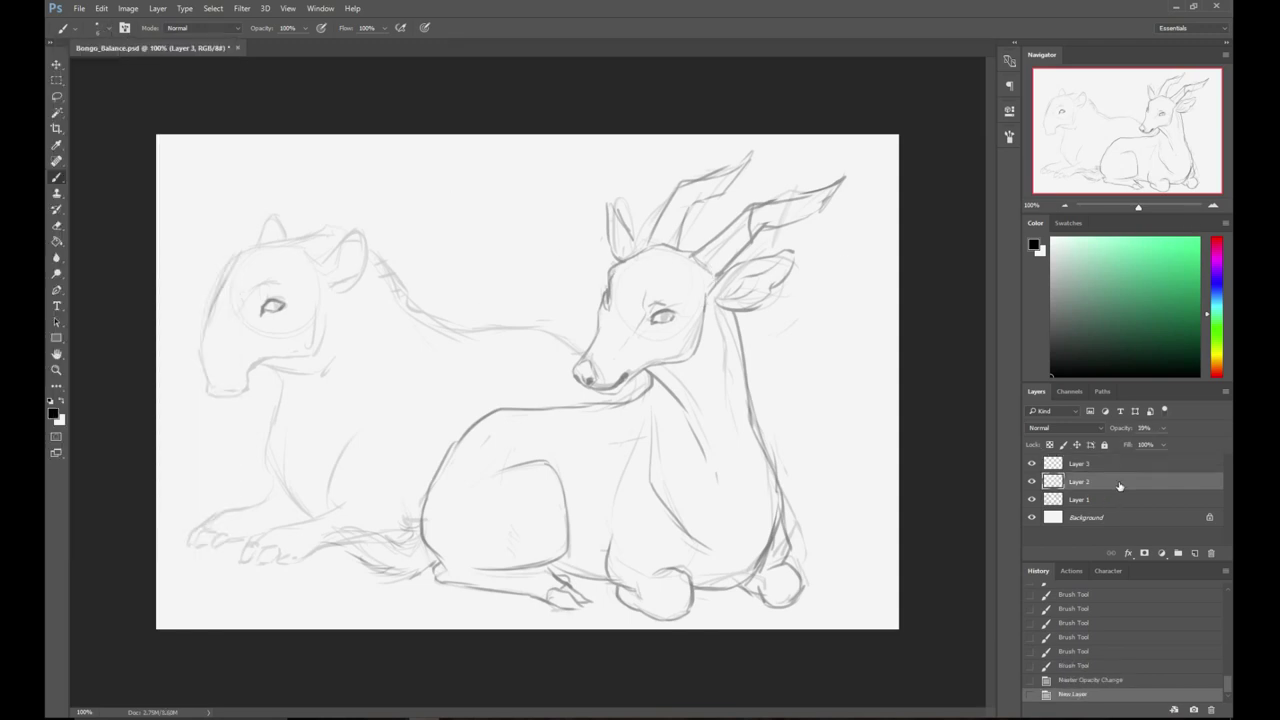
{"action": "left_click", "coordinate": [1115, 500]}
{"action": "left_click", "coordinate": [1145, 465]}
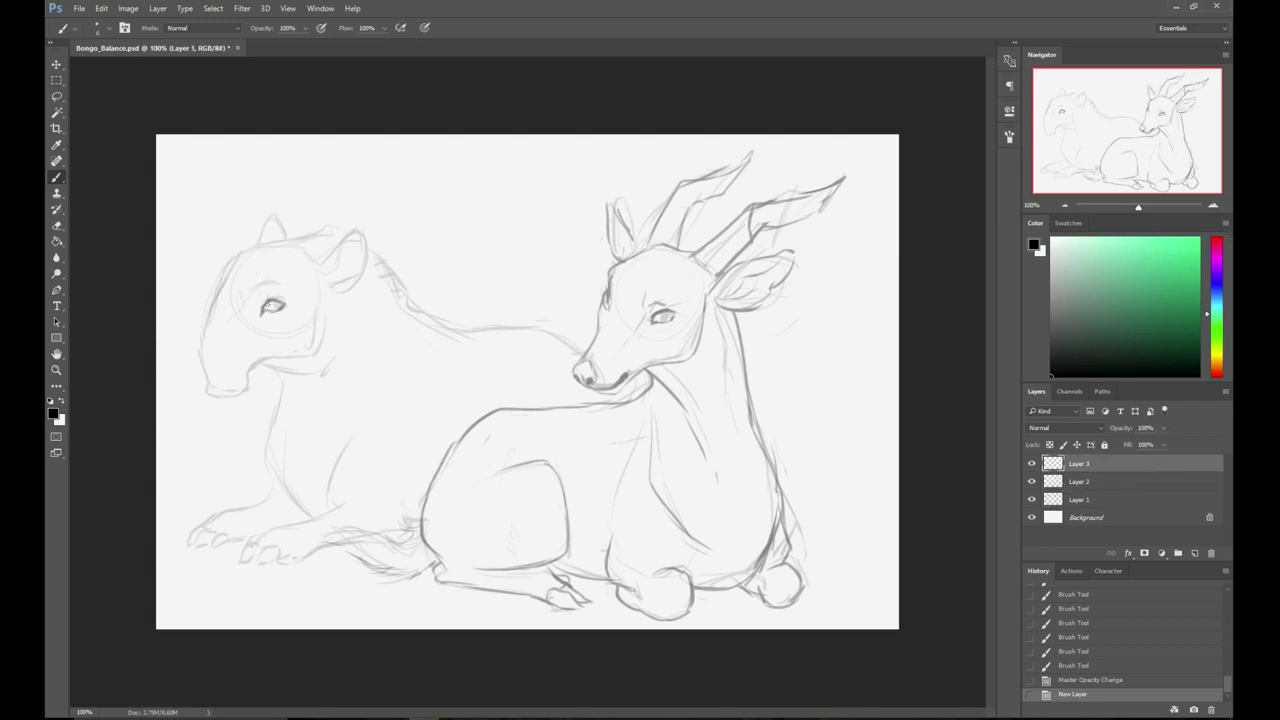
- Ink the tapir's eye, brow mark, and the profile from forehead to snout tip on Layer 3, redoing uneven strokes
{"action": "mouse_move", "coordinate": [267, 303]}
{"action": "left_mouse_down"}
{"action": "mouse_move", "coordinate": [261, 316]}
{"action": "mouse_move", "coordinate": [272, 301]}
{"action": "left_mouse_up"}
{"action": "key", "text": "ctrl+z"}
{"action": "mouse_move", "coordinate": [267, 302]}
{"action": "left_mouse_down"}
{"action": "mouse_move", "coordinate": [284, 304]}
{"action": "mouse_move", "coordinate": [261, 315]}
{"action": "mouse_move", "coordinate": [282, 306]}
{"action": "left_mouse_up"}
{"action": "key", "text": "ctrl+z"}
{"action": "left_click_drag", "start_coordinate": [259, 284], "coordinate": [263, 302]}
{"action": "key", "text": "ctrl+z"}
{"action": "mouse_move", "coordinate": [244, 248]}
{"action": "left_mouse_down"}
{"action": "mouse_move", "coordinate": [209, 310]}
{"action": "mouse_move", "coordinate": [210, 383]}
{"action": "mouse_move", "coordinate": [204, 361]}
{"action": "mouse_move", "coordinate": [207, 384]}
{"action": "mouse_move", "coordinate": [242, 391]}
{"action": "left_mouse_up"}
{"action": "key", "text": "ctrl+z"}
{"action": "key", "text": "ctrl+z"}
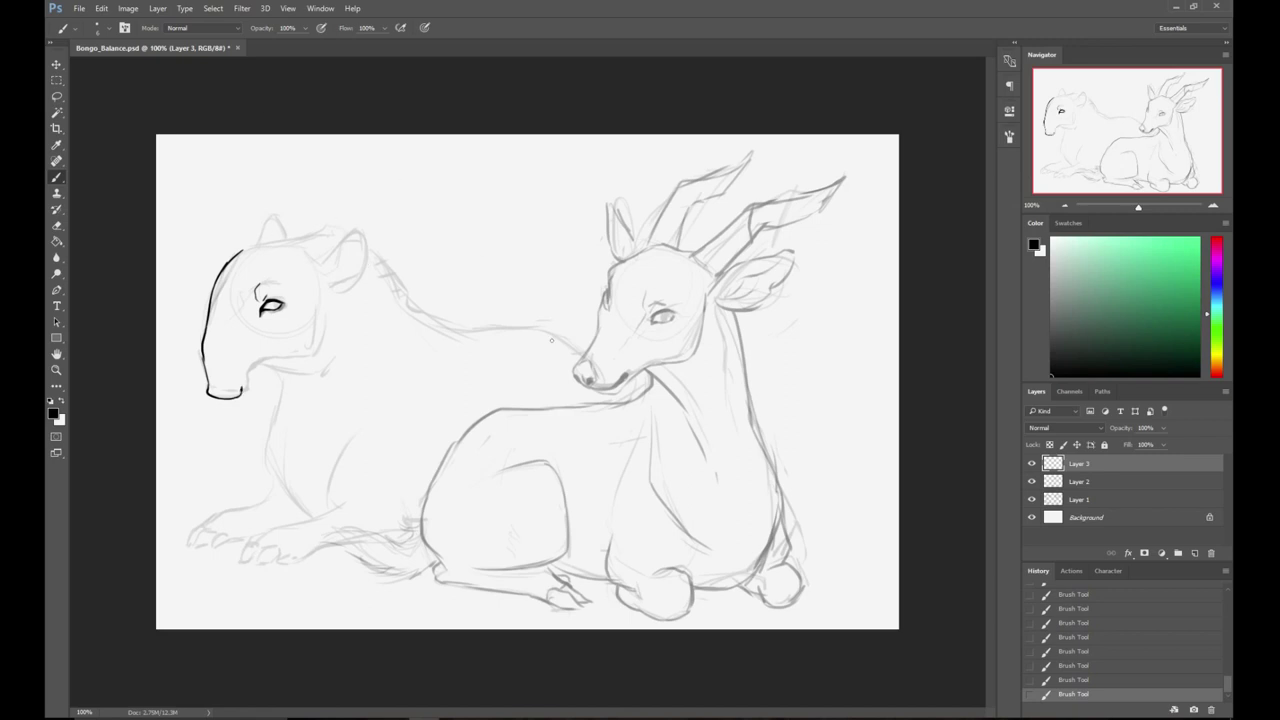
- Flip the canvas horizontally and merge Layer 2 down into Layer 1
{"action": "key", "text": "ctrl+h"}
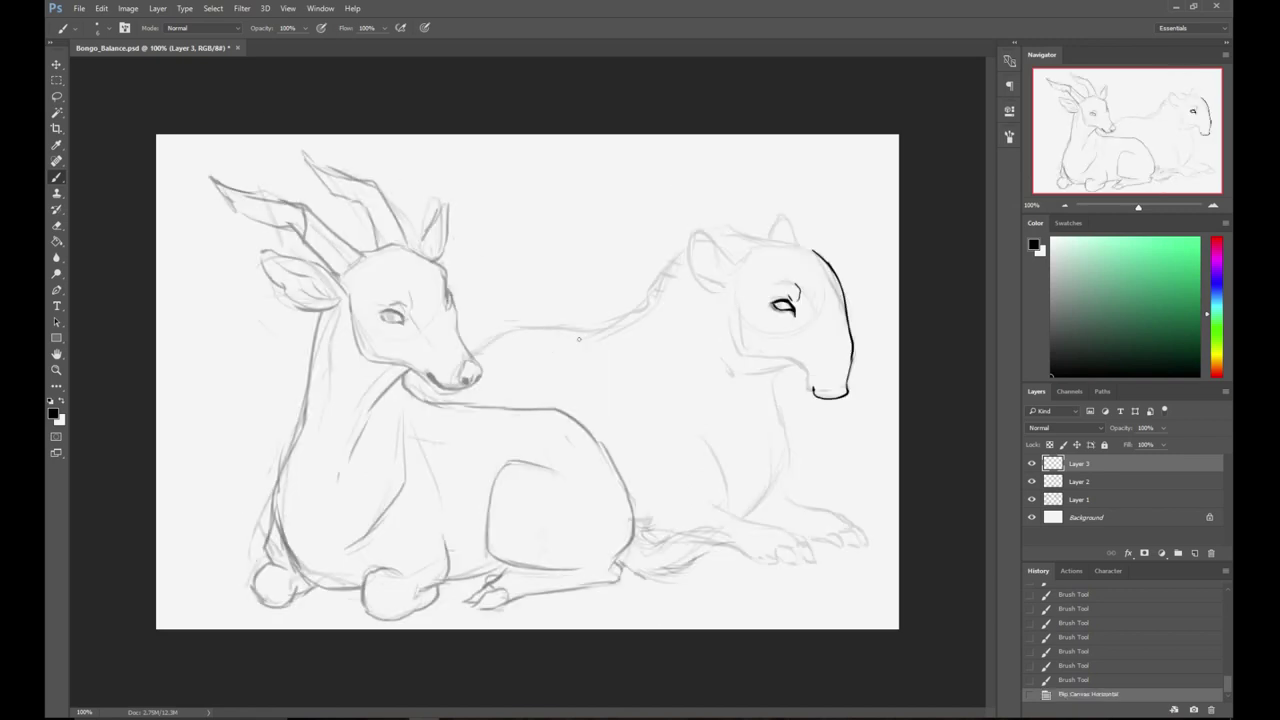
{"action": "key", "text": "ctrl+t"}
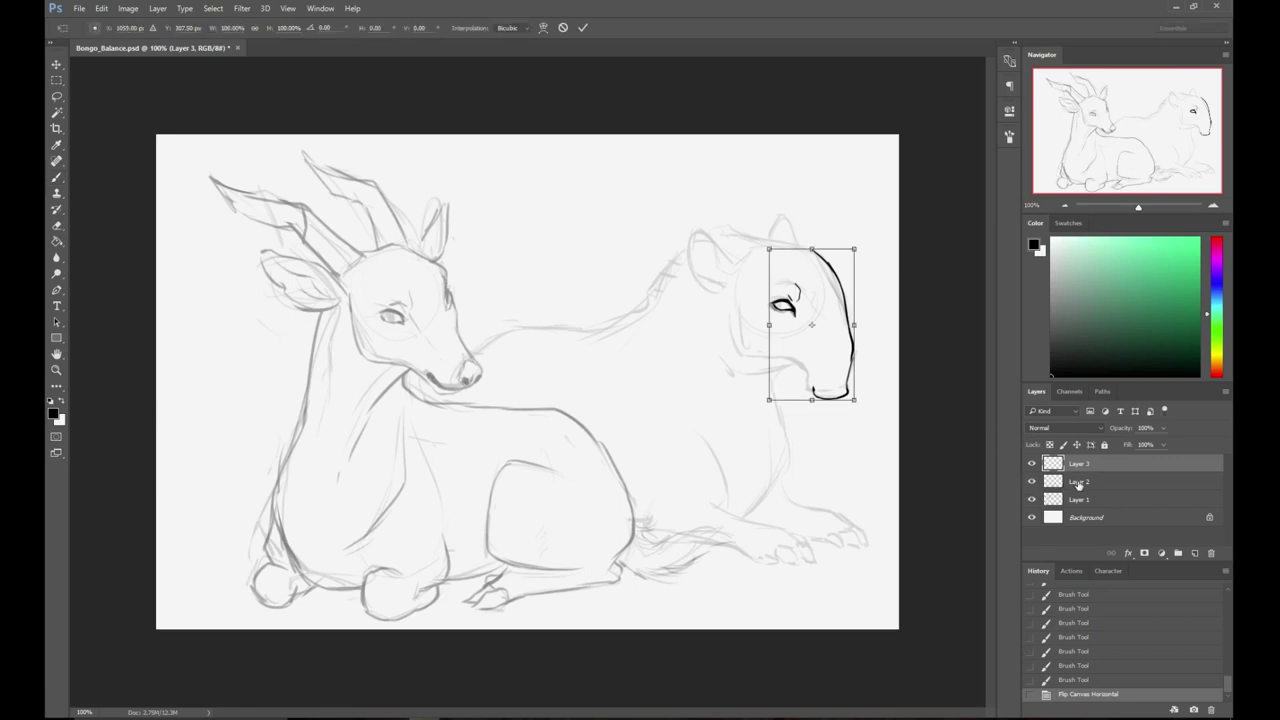
{"action": "key", "text": "Escape"}
{"action": "left_click", "coordinate": [1081, 483]}
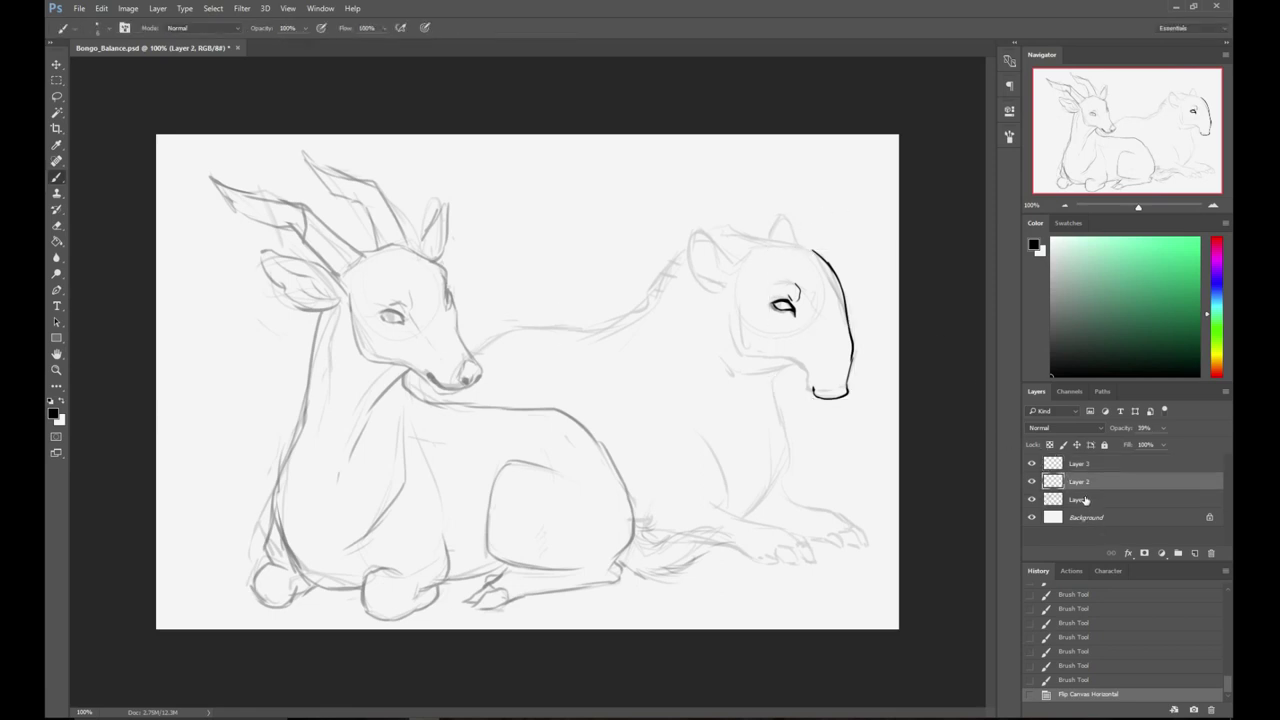
{"action": "left_click", "coordinate": [1032, 500]}
{"action": "left_click", "coordinate": [1032, 500]}
{"action": "key", "text": "ctrl+e"}
- Lasso the area around the antelope's outer foreleg, adjust it slightly with Free Transform, and deselect
{"action": "key", "text": "l"}
{"action": "mouse_move", "coordinate": [200, 143]}
{"action": "left_mouse_down"}
{"action": "mouse_move", "coordinate": [163, 486]}
{"action": "mouse_move", "coordinate": [255, 653]}
{"action": "mouse_move", "coordinate": [297, 565]}
{"action": "mouse_move", "coordinate": [268, 410]}
{"action": "mouse_move", "coordinate": [201, 141]}
{"action": "mouse_move", "coordinate": [126, 128]}
{"action": "mouse_move", "coordinate": [105, 96]}
{"action": "mouse_move", "coordinate": [143, 100]}
{"action": "left_mouse_up"}
{"action": "key", "text": "ctrl+t"}
{"action": "key", "text": "Return"}
{"action": "key", "text": "ctrl+d"}
{"action": "key", "text": "b"}
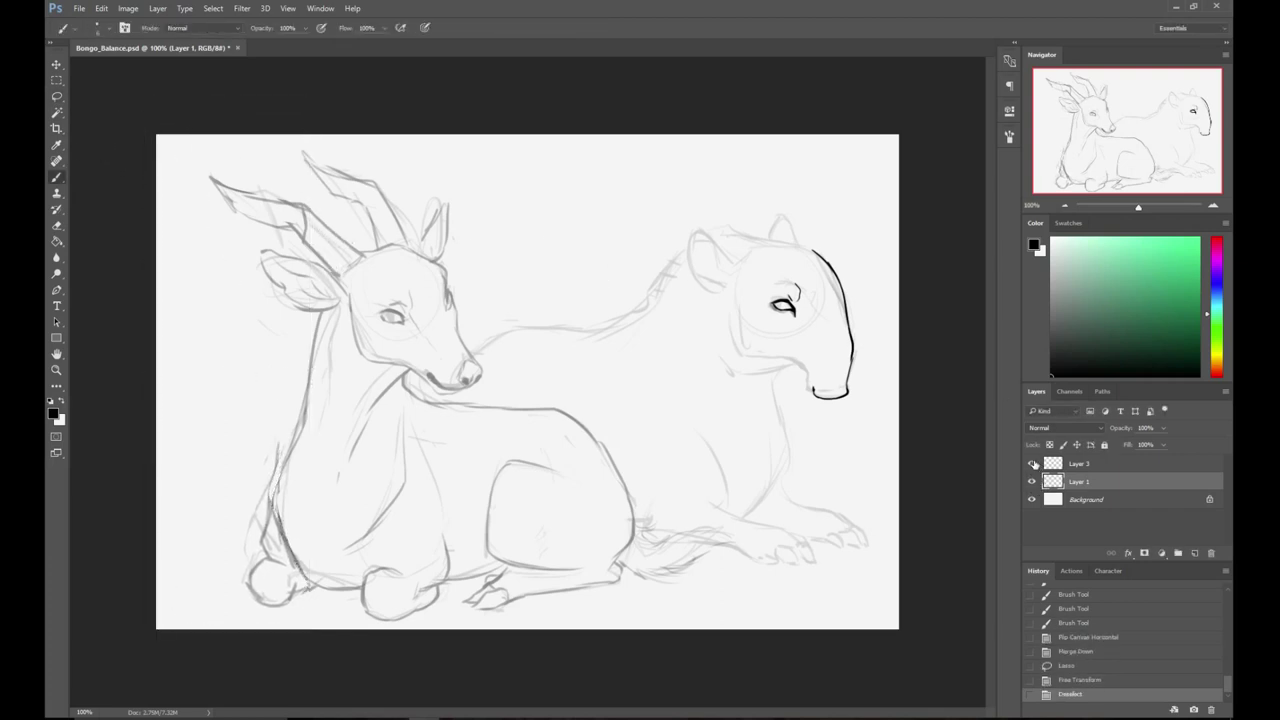
- Flip the canvas back horizontally and select Layer 3
{"action": "key", "text": "h"}
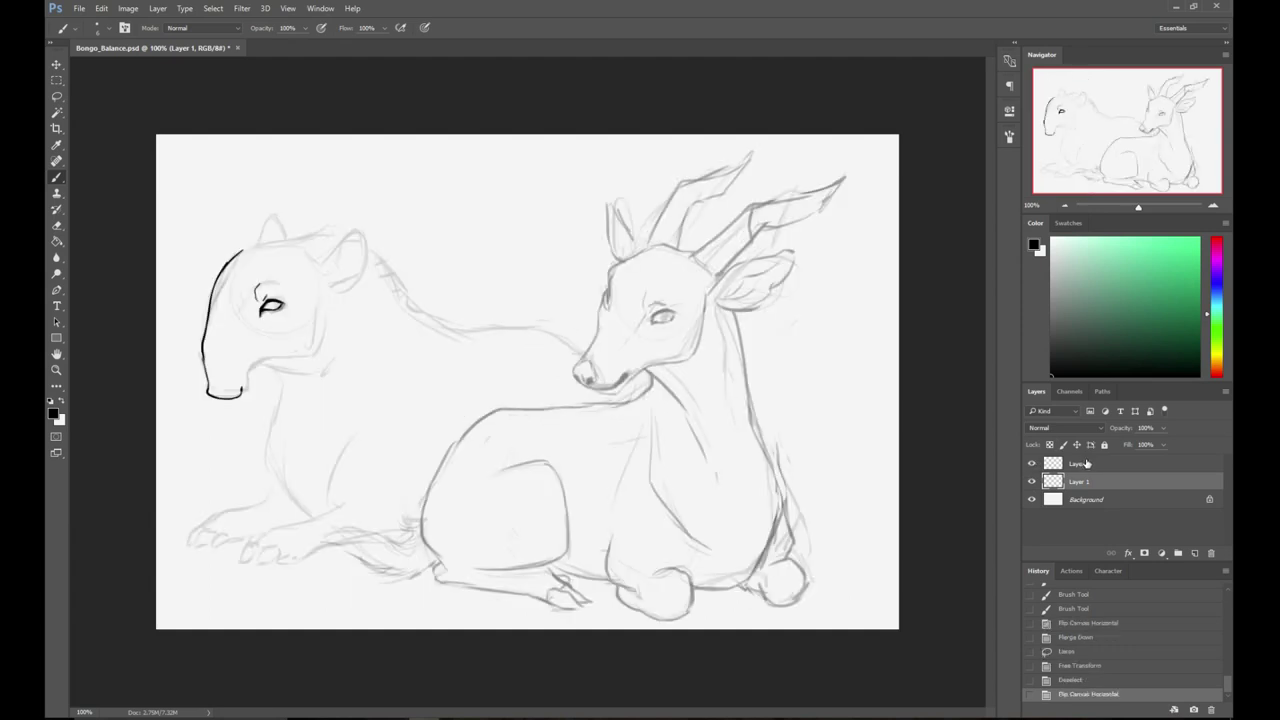
{"action": "key", "text": "alt+bracketright"}
{"action": "mouse_move", "coordinate": [414, 212]}
{"action": "left_mouse_down"}
{"action": "mouse_move", "coordinate": [521, 206]}
{"action": "mouse_move", "coordinate": [421, 246]}
{"action": "mouse_move", "coordinate": [495, 198]}
{"action": "left_mouse_up"}
{"action": "key", "text": "ctrl+alt+z"}
{"action": "key", "text": "ctrl+alt+z"}
{"action": "left_click_drag", "start_coordinate": [398, 201], "coordinate": [398, 287]}
{"action": "left_click_drag", "start_coordinate": [501, 197], "coordinate": [493, 297]}
{"action": "left_click_drag", "start_coordinate": [395, 295], "coordinate": [505, 294]}
{"action": "mouse_move", "coordinate": [473, 210]}
{"action": "left_mouse_down"}
{"action": "mouse_move", "coordinate": [550, 170]}
{"action": "mouse_move", "coordinate": [550, 186]}
{"action": "left_mouse_up"}
{"action": "left_click_drag", "start_coordinate": [396, 196], "coordinate": [549, 171]}
{"action": "key", "text": "ctrl+alt+z"}
{"action": "left_click_drag", "start_coordinate": [498, 295], "coordinate": [558, 158]}
{"action": "key", "text": "ctrl+alt+z"}
{"action": "key", "text": "ctrl+alt+z"}
{"action": "key", "text": "ctrl+alt+z"}
{"action": "key", "text": "ctrl+alt+z"}
{"action": "key", "text": "ctrl+alt+z"}
{"action": "key", "text": "ctrl+alt+z"}
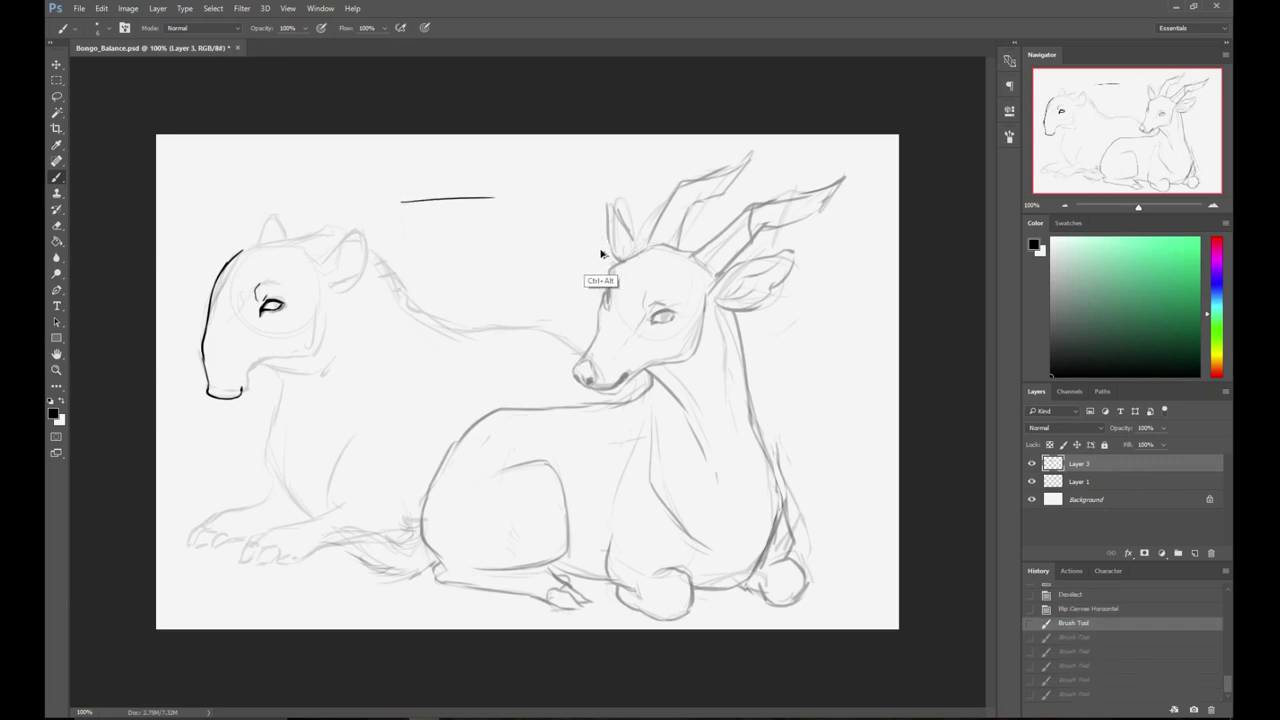
{"action": "key", "text": "ctrl+alt+z"}
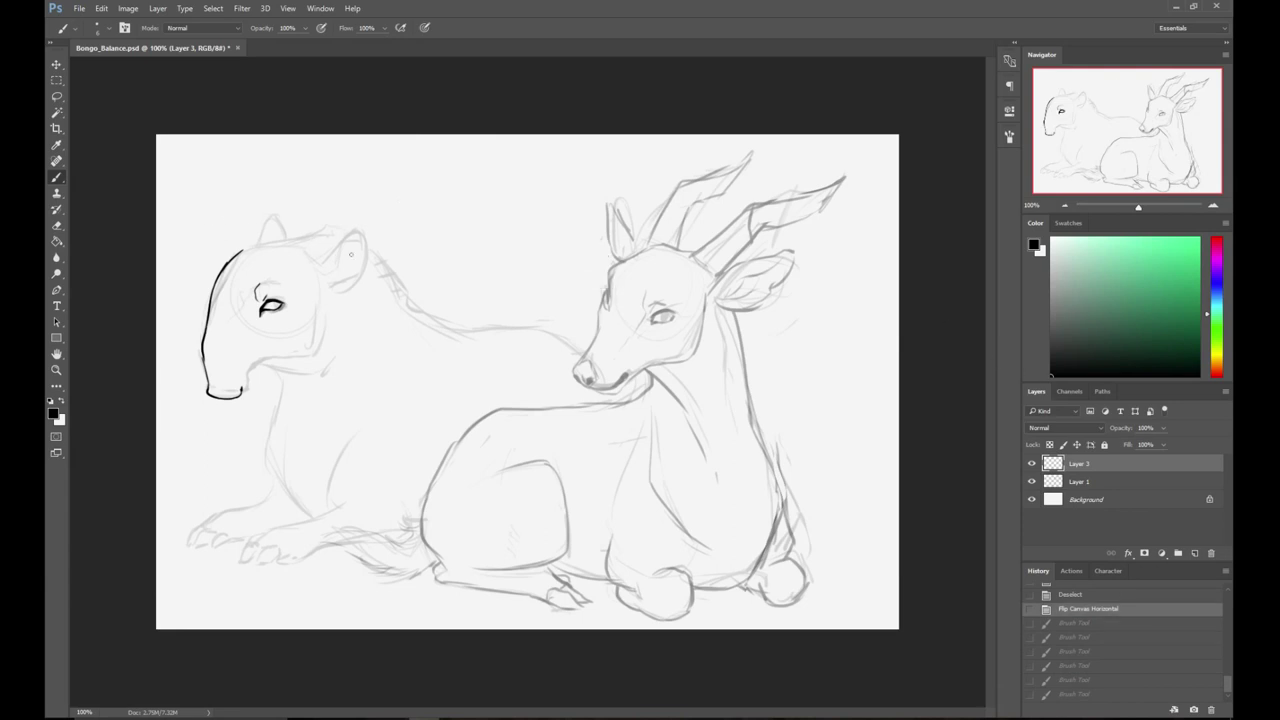
- Ink the tapir's near ear with a pointed tip, redoing the strokes that miss
{"action": "mouse_move", "coordinate": [308, 256]}
{"action": "left_mouse_down"}
{"action": "mouse_move", "coordinate": [320, 265]}
{"action": "mouse_move", "coordinate": [335, 248]}
{"action": "left_mouse_up"}
{"action": "mouse_move", "coordinate": [328, 256]}
{"action": "left_mouse_down"}
{"action": "mouse_move", "coordinate": [364, 236]}
{"action": "mouse_move", "coordinate": [342, 275]}
{"action": "mouse_move", "coordinate": [364, 236]}
{"action": "mouse_move", "coordinate": [347, 239]}
{"action": "left_mouse_up"}
{"action": "key", "text": "ctrl+alt+z"}
{"action": "key", "text": "ctrl+alt+z"}
{"action": "key", "text": "ctrl+alt+z"}
{"action": "mouse_move", "coordinate": [346, 239]}
{"action": "left_mouse_down"}
{"action": "mouse_move", "coordinate": [360, 234]}
{"action": "mouse_move", "coordinate": [362, 265]}
{"action": "left_mouse_up"}
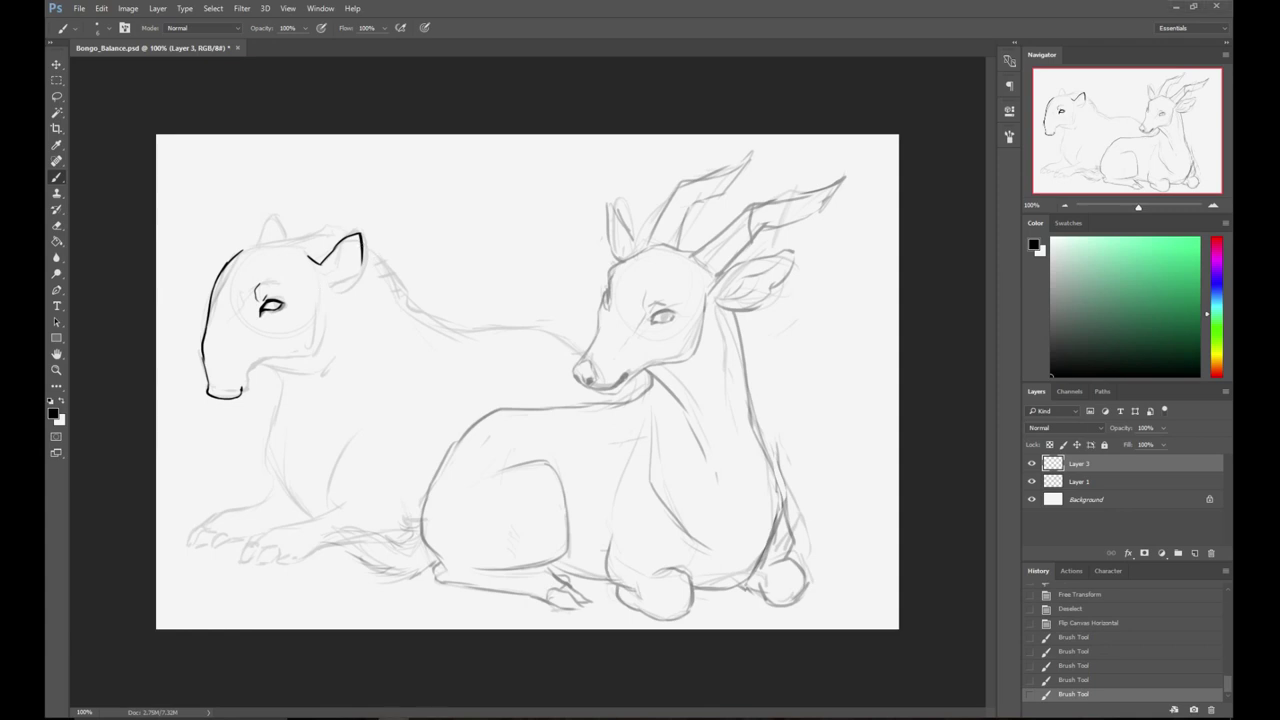
- Clean up the tapir's forehead line and ink the far ear and the top of the head
{"action": "left_click", "coordinate": [548, 106]}
{"action": "key", "text": "ctrl+z"}
{"action": "mouse_move", "coordinate": [228, 262]}
{"action": "left_mouse_down"}
{"action": "mouse_move", "coordinate": [243, 250]}
{"action": "mouse_move", "coordinate": [231, 250]}
{"action": "left_mouse_up"}
{"action": "key", "text": "e"}
{"action": "mouse_move", "coordinate": [244, 244]}
{"action": "left_mouse_down"}
{"action": "mouse_move", "coordinate": [340, 230]}
{"action": "mouse_move", "coordinate": [257, 245]}
{"action": "mouse_move", "coordinate": [278, 241]}
{"action": "left_mouse_up"}
{"action": "key", "text": "b"}
{"action": "key", "text": "ctrl+z"}
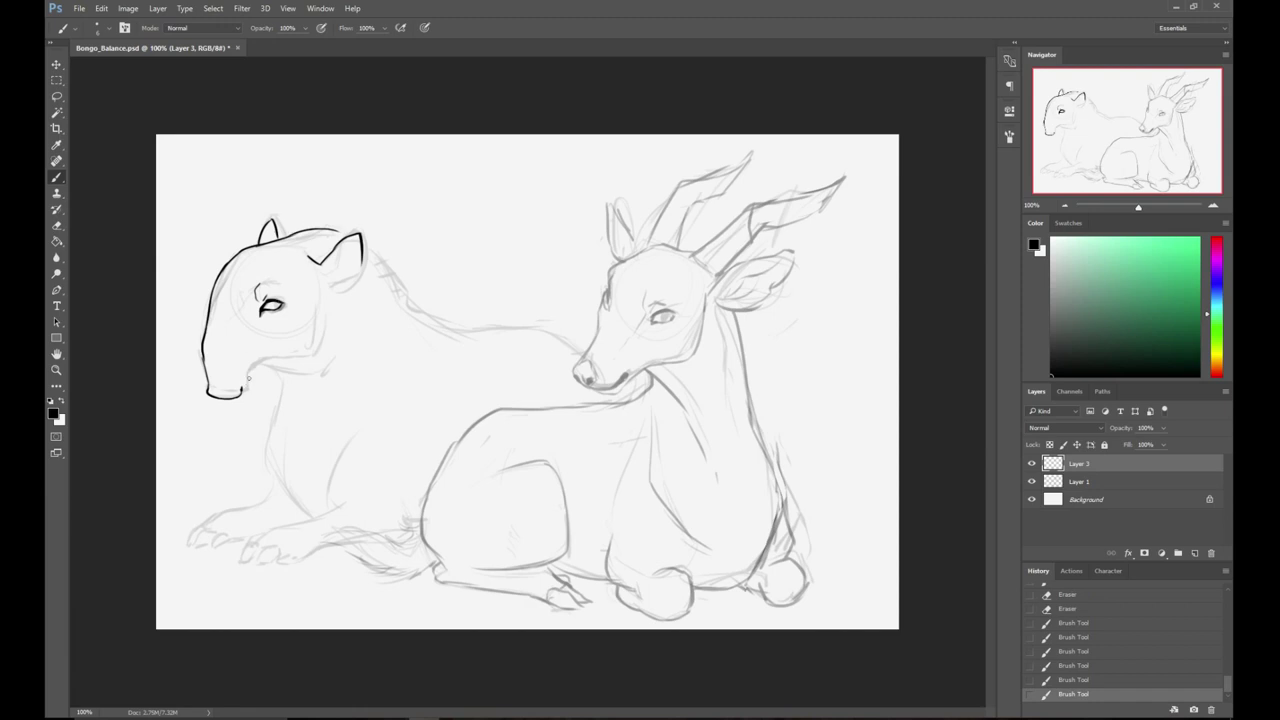
- Ink the tapir's mouth and jaw up to the cheek, and add the throat and neck lines
{"action": "mouse_move", "coordinate": [242, 391]}
{"action": "left_mouse_down"}
{"action": "mouse_move", "coordinate": [241, 363]}
{"action": "mouse_move", "coordinate": [266, 337]}
{"action": "left_mouse_up"}
{"action": "mouse_move", "coordinate": [246, 380]}
{"action": "left_mouse_down"}
{"action": "mouse_move", "coordinate": [322, 356]}
{"action": "mouse_move", "coordinate": [327, 332]}
{"action": "left_mouse_up"}
{"action": "key", "text": "ctrl+z"}
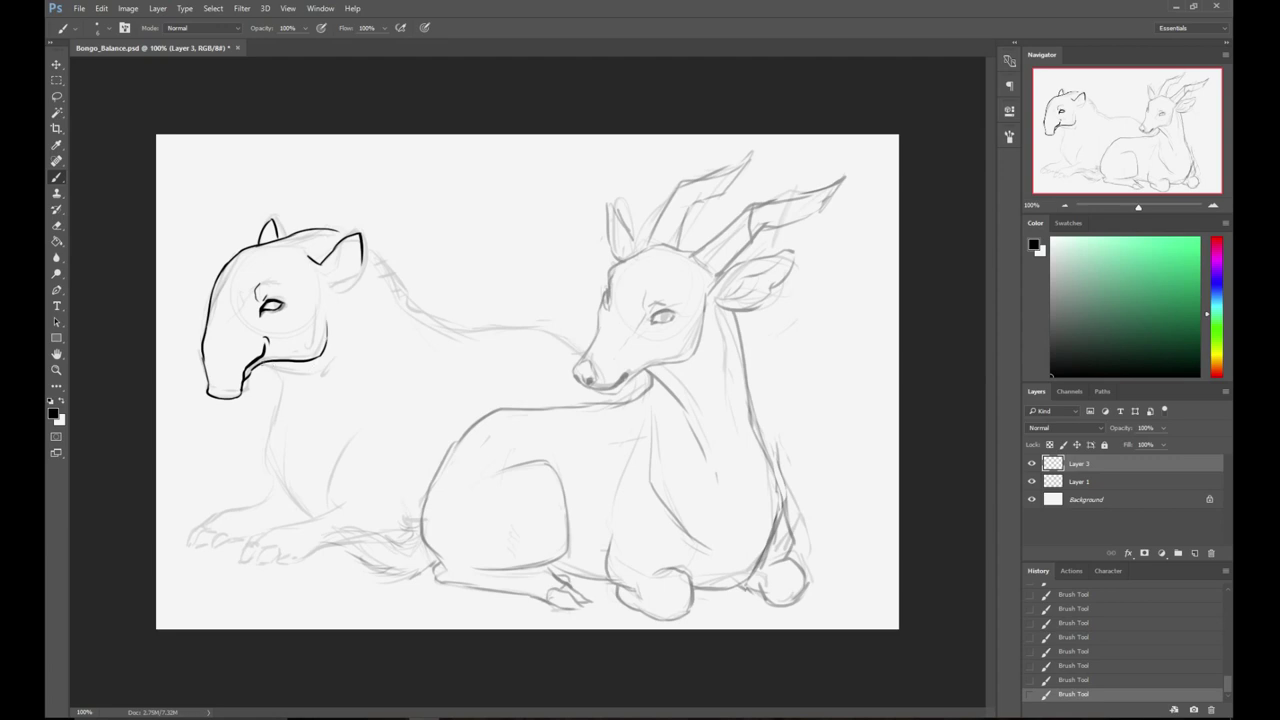
{"action": "mouse_move", "coordinate": [277, 393]}
{"action": "left_mouse_down"}
{"action": "mouse_move", "coordinate": [262, 365]}
{"action": "mouse_move", "coordinate": [306, 439]}
{"action": "mouse_move", "coordinate": [346, 402]}
{"action": "left_mouse_up"}
- Lasso the tapir's inked head and neck, move them down and to the left, and deselect
{"action": "key", "text": "l"}
{"action": "mouse_move", "coordinate": [184, 302]}
{"action": "left_mouse_down"}
{"action": "mouse_move", "coordinate": [414, 337]}
{"action": "mouse_move", "coordinate": [194, 168]}
{"action": "left_mouse_up"}
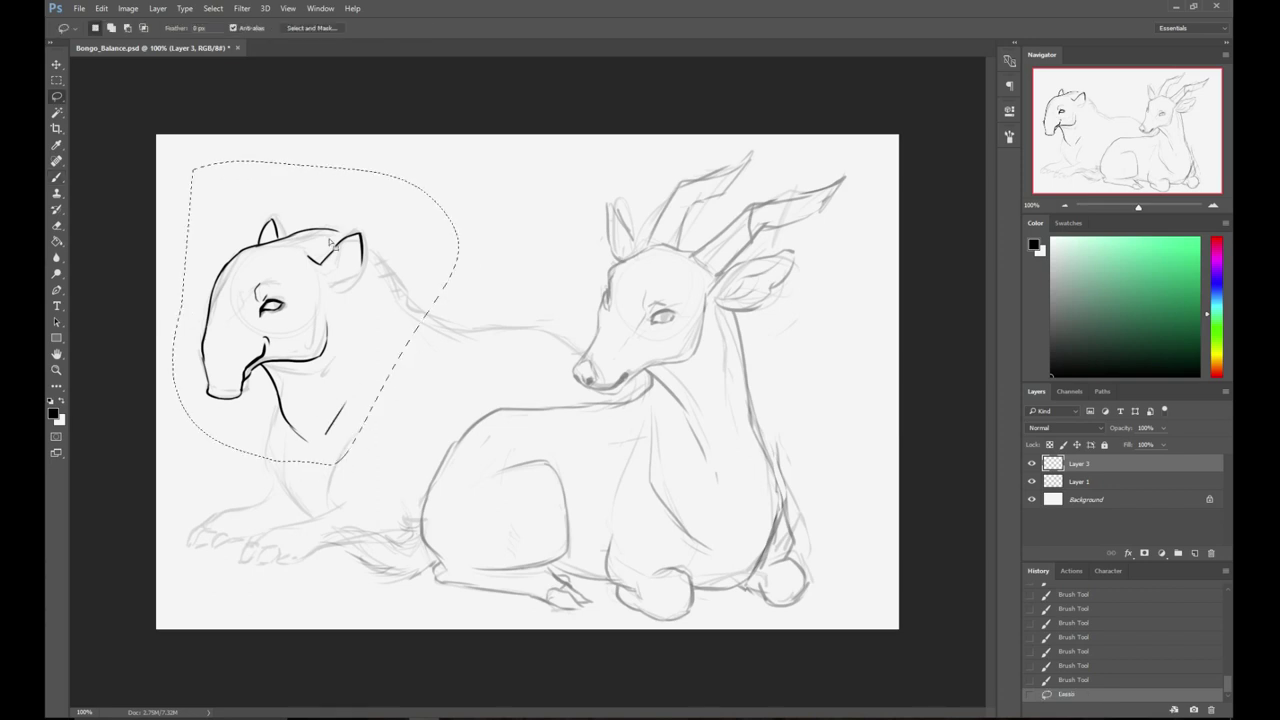
{"action": "left_click_drag", "start_coordinate": [296, 245], "coordinate": [266, 268]}
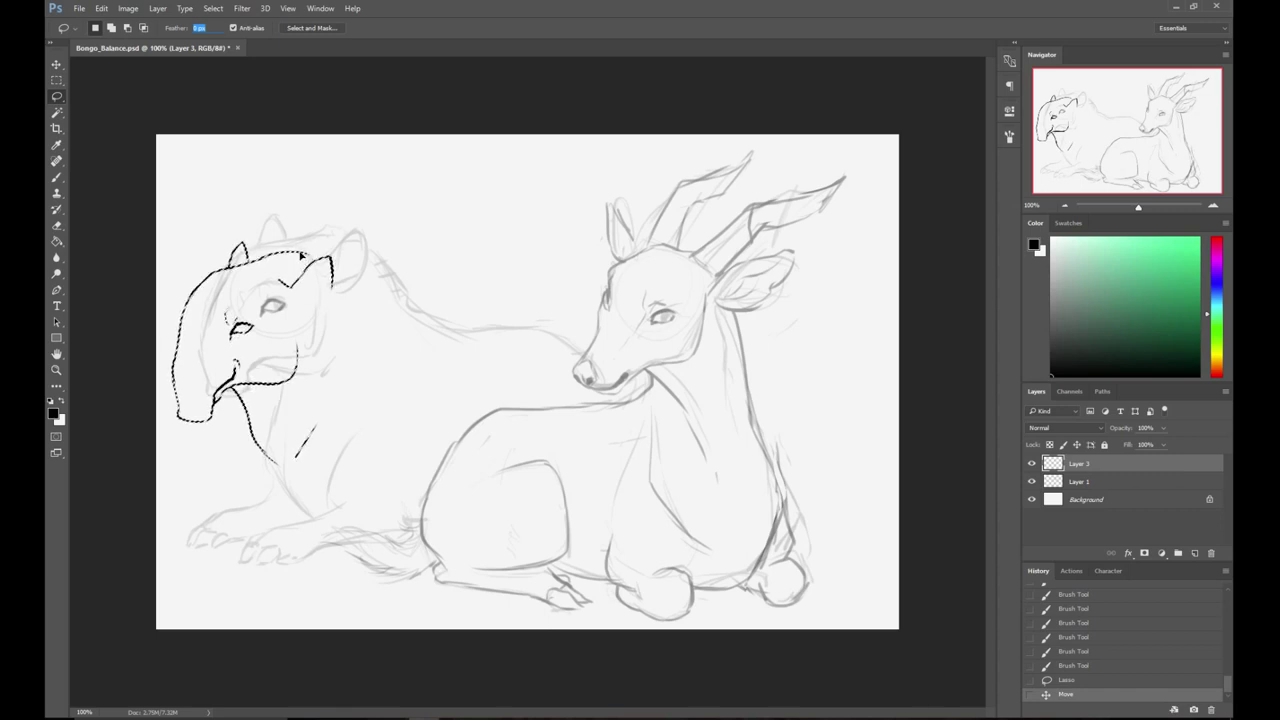
{"action": "key", "text": "ctrl+d"}
{"action": "left_click", "coordinate": [311, 201]}
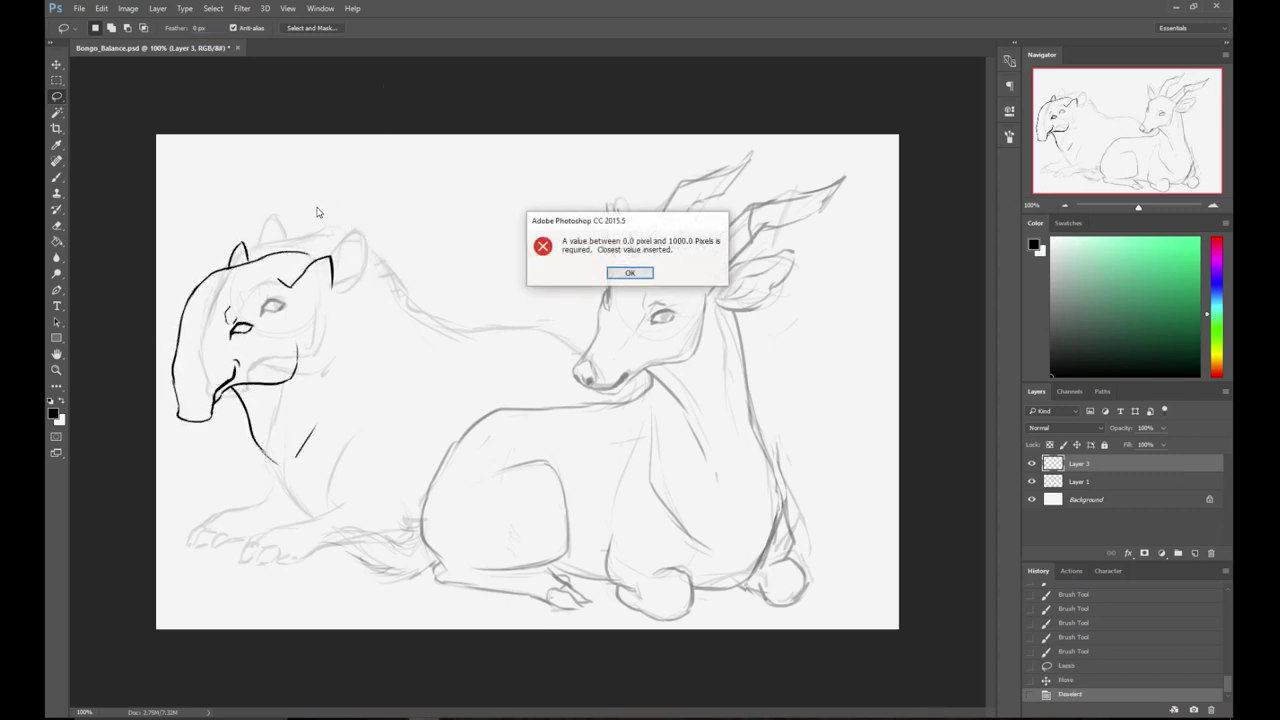
{"action": "key", "text": "Return"}
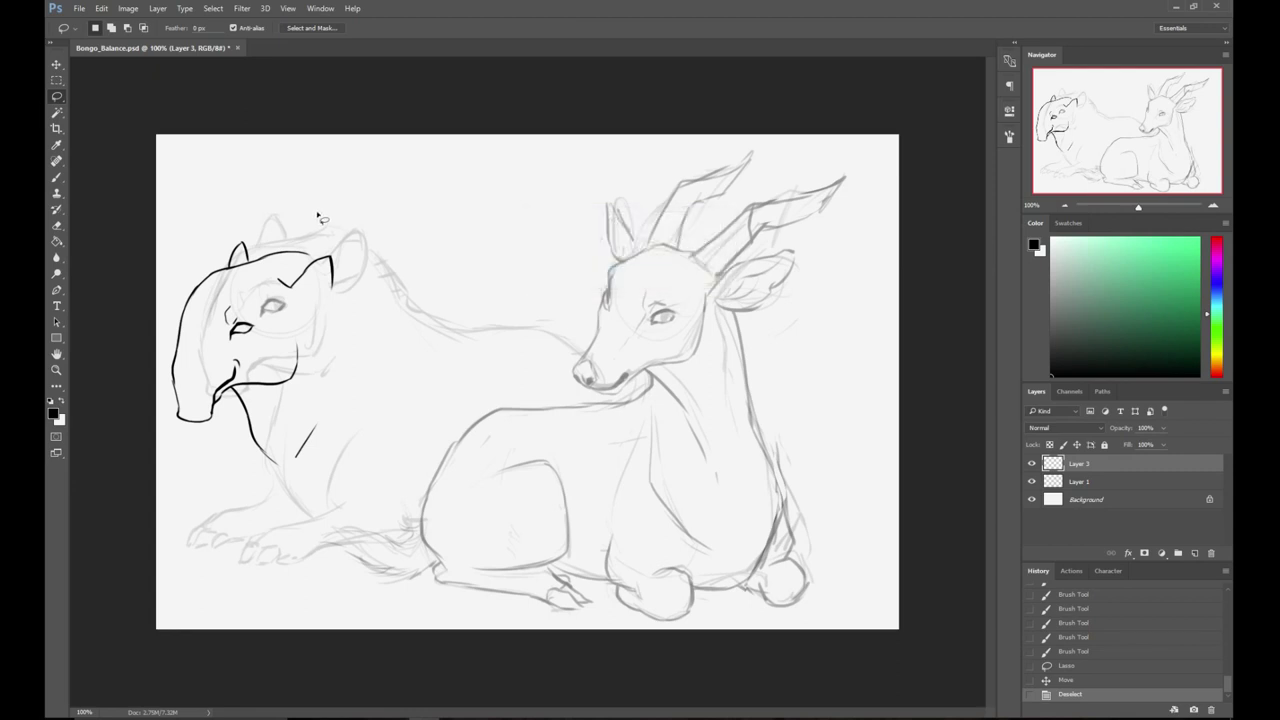
- Ink the tapir's nape from behind the ear down to the back, and fill in the pupil
{"action": "key", "text": "b"}
{"action": "key", "text": "ctrl+z"}
{"action": "mouse_move", "coordinate": [299, 252]}
{"action": "left_mouse_down"}
{"action": "mouse_move", "coordinate": [364, 272]}
{"action": "mouse_move", "coordinate": [330, 259]}
{"action": "mouse_move", "coordinate": [378, 291]}
{"action": "mouse_move", "coordinate": [400, 327]}
{"action": "mouse_move", "coordinate": [386, 298]}
{"action": "mouse_move", "coordinate": [430, 336]}
{"action": "left_mouse_up"}
{"action": "key", "text": "ctrl+z"}
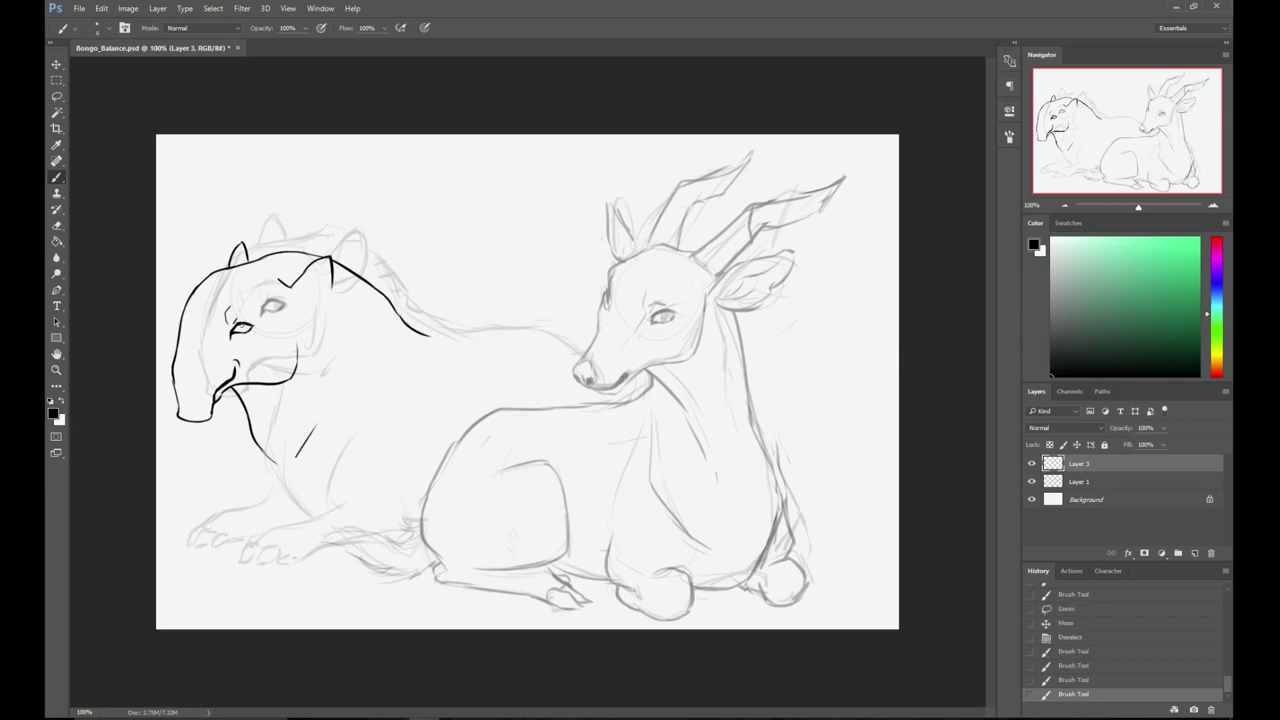
{"action": "left_click_drag", "start_coordinate": [296, 457], "coordinate": [295, 457]}
- Ink the tapir's near forefoot with its toes, the foreleg, and the line up to the shoulder
{"action": "left_click_drag", "start_coordinate": [241, 557], "coordinate": [257, 541]}
{"action": "mouse_move", "coordinate": [256, 541]}
{"action": "left_mouse_down"}
{"action": "mouse_move", "coordinate": [257, 554]}
{"action": "mouse_move", "coordinate": [277, 553]}
{"action": "left_mouse_up"}
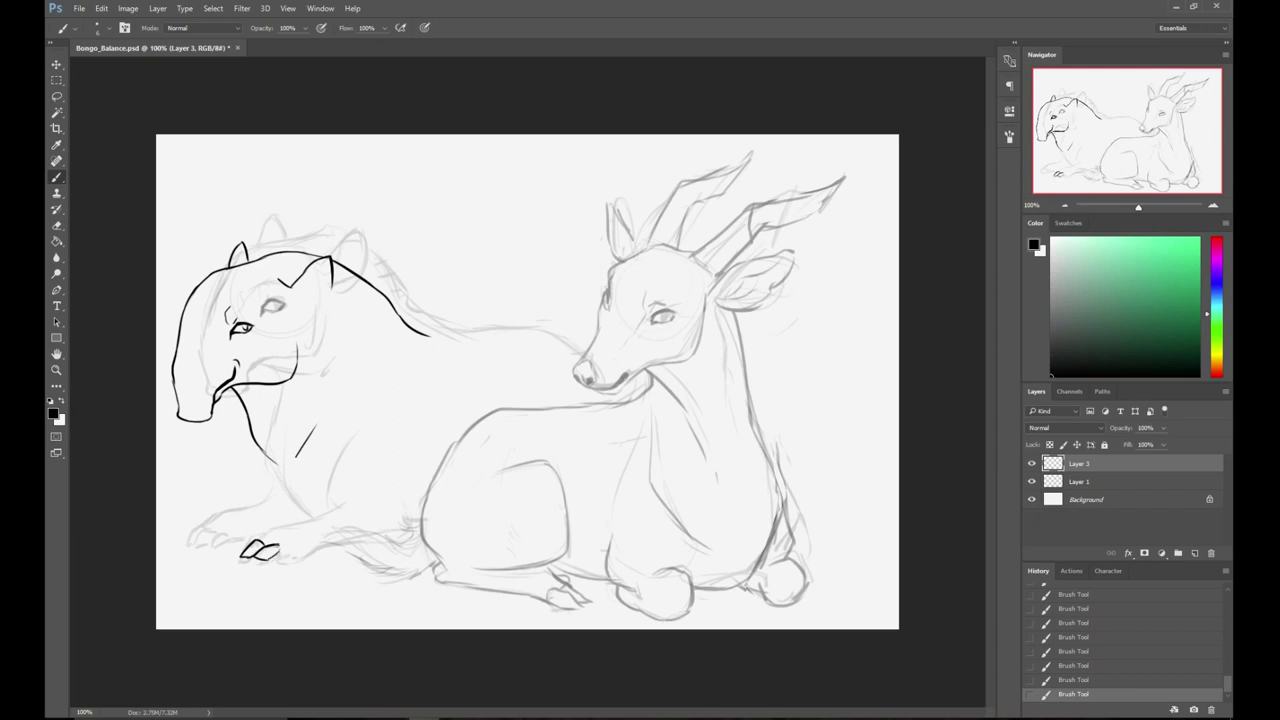
{"action": "left_click_drag", "start_coordinate": [280, 558], "coordinate": [297, 558]}
{"action": "key", "text": "ctrl+z"}
{"action": "mouse_move", "coordinate": [250, 543]}
{"action": "left_mouse_down"}
{"action": "mouse_move", "coordinate": [336, 513]}
{"action": "mouse_move", "coordinate": [325, 516]}
{"action": "left_mouse_up"}
{"action": "key", "text": "ctrl+z"}
{"action": "key", "text": "ctrl+z"}
{"action": "left_click_drag", "start_coordinate": [332, 514], "coordinate": [362, 432]}
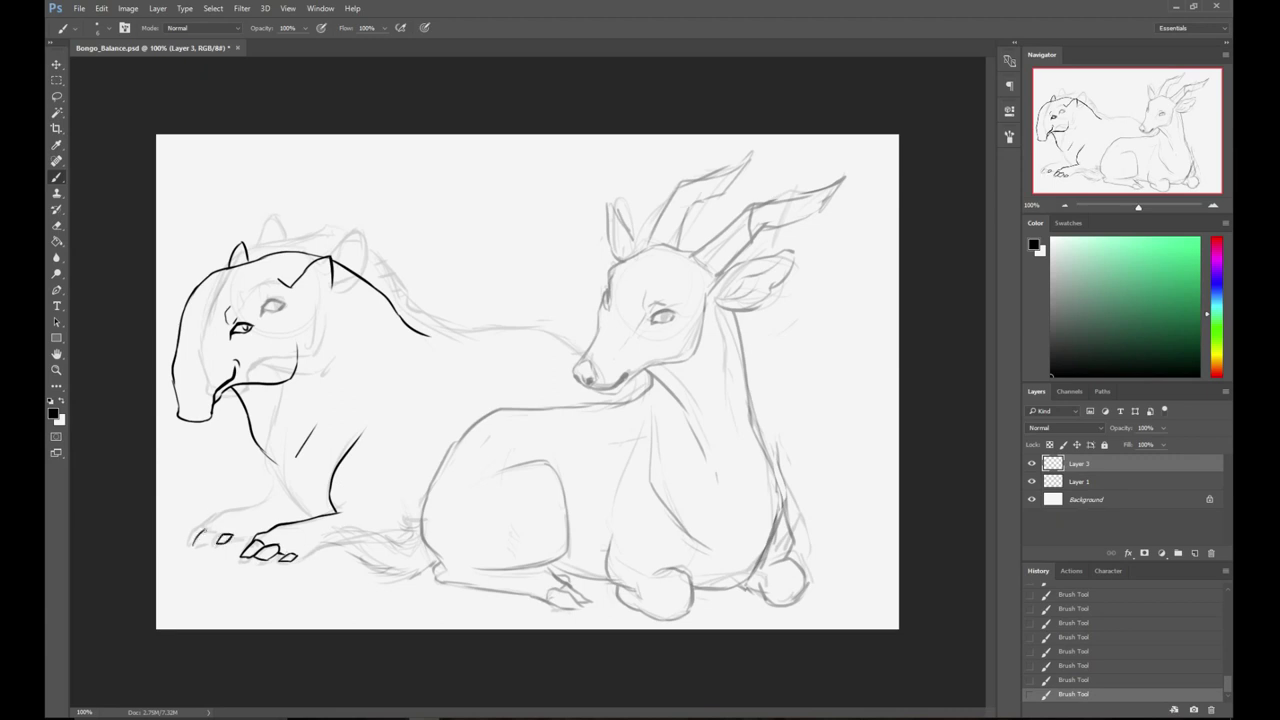
- Ink the toes and upper outline of the tapir's far forefoot, undoing the strokes that miss
{"action": "key", "text": "ctrl+alt+z"}
{"action": "key", "text": "ctrl+alt+z"}
{"action": "left_click_drag", "start_coordinate": [194, 544], "coordinate": [204, 544]}
{"action": "key", "text": "ctrl+alt+z"}
{"action": "key", "text": "ctrl+alt+z"}
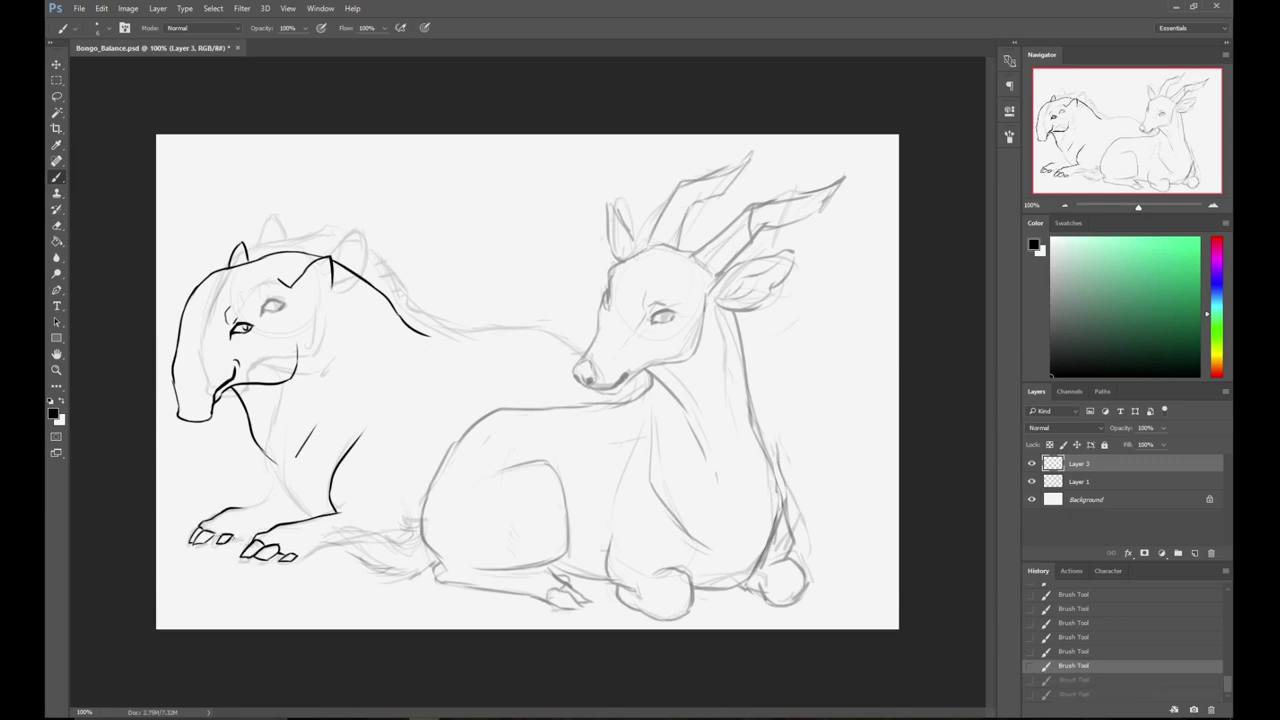
- Restore the undone toe strokes and ink the tapir's far foreleg and the chest line down to the near foreleg
{"action": "key", "text": "ctrl+shift+z"}
{"action": "key", "text": "ctrl+shift+z"}
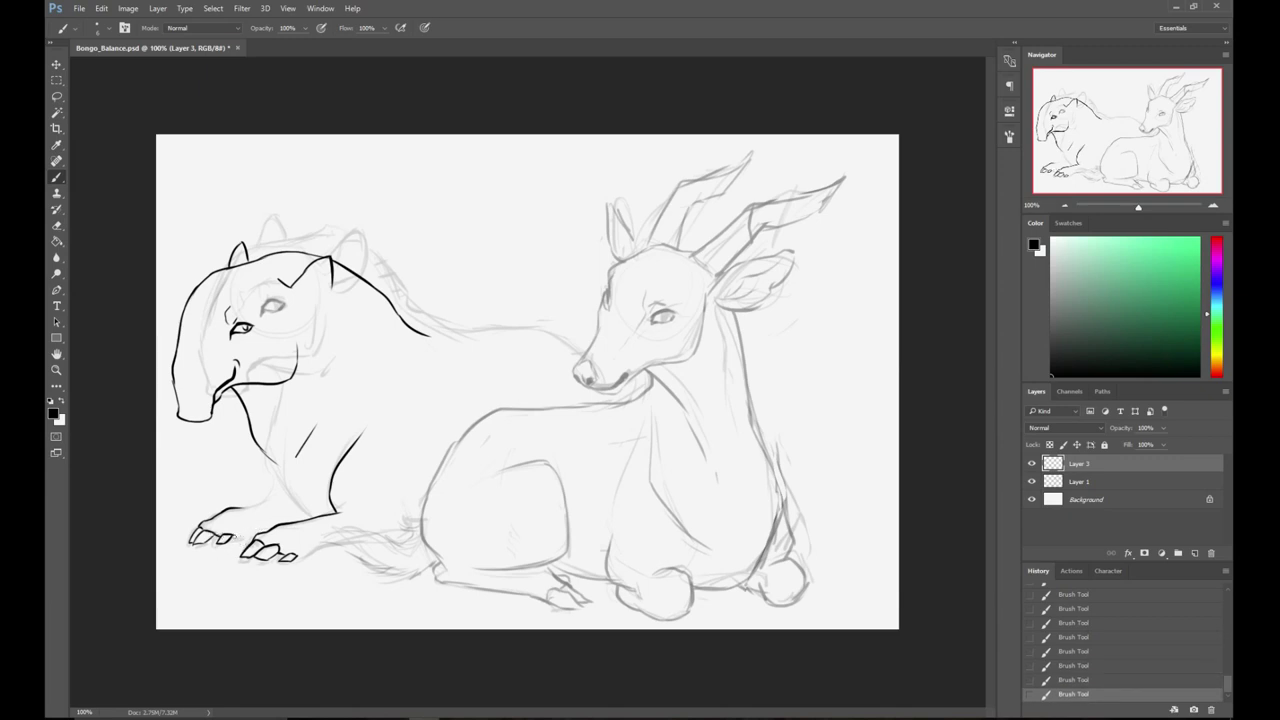
{"action": "left_click_drag", "start_coordinate": [232, 509], "coordinate": [278, 492]}
{"action": "mouse_move", "coordinate": [259, 446]}
{"action": "left_mouse_down"}
{"action": "mouse_move", "coordinate": [279, 503]}
{"action": "mouse_move", "coordinate": [279, 487]}
{"action": "mouse_move", "coordinate": [304, 517]}
{"action": "left_mouse_up"}
{"action": "key", "text": "ctrl+z"}
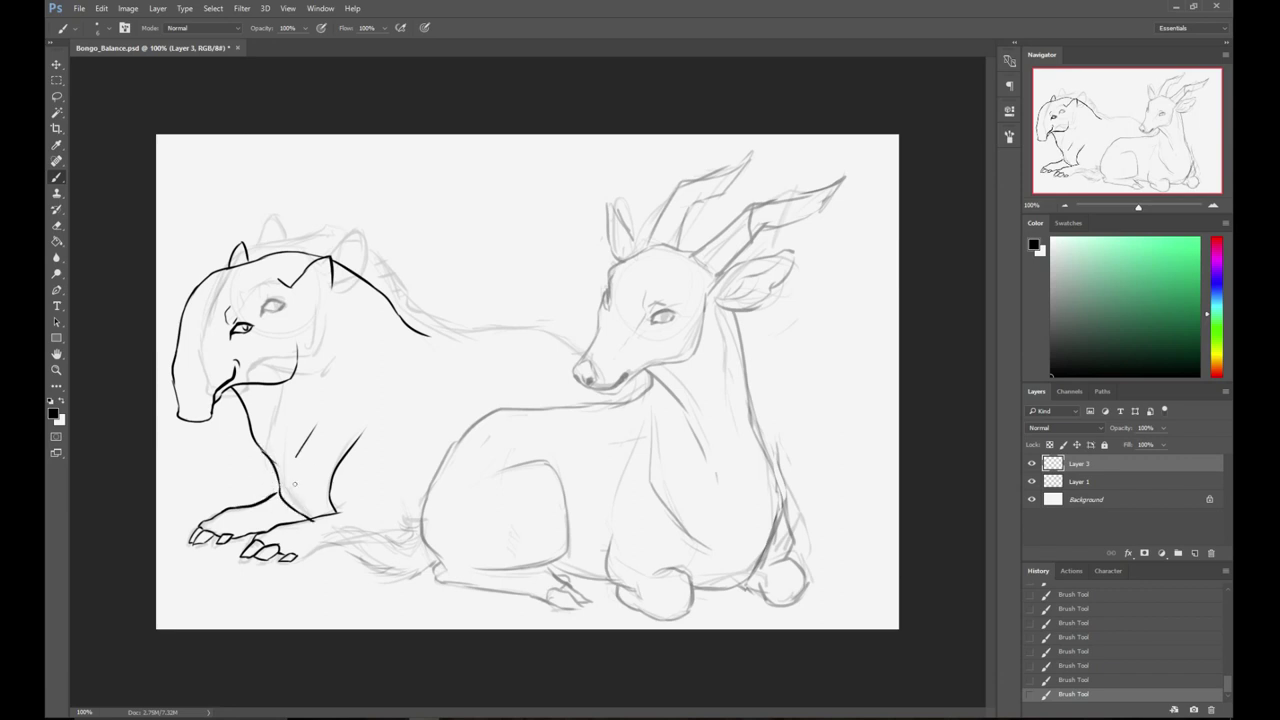
{"action": "left_click_drag", "start_coordinate": [268, 453], "coordinate": [262, 484]}
{"action": "key", "text": "ctrl+z"}
{"action": "key", "text": "ctrl+z"}
- Touch up the outline of the tapir's trunk, erasing stray ink with a resized eraser
{"action": "mouse_move", "coordinate": [174, 379]}
{"action": "left_mouse_down"}
{"action": "mouse_move", "coordinate": [172, 411]}
{"action": "mouse_move", "coordinate": [169, 396]}
{"action": "left_mouse_up"}
{"action": "key", "text": "e"}
{"action": "right_click", "coordinate": [214, 331]}
{"action": "left_click", "coordinate": [285, 230]}
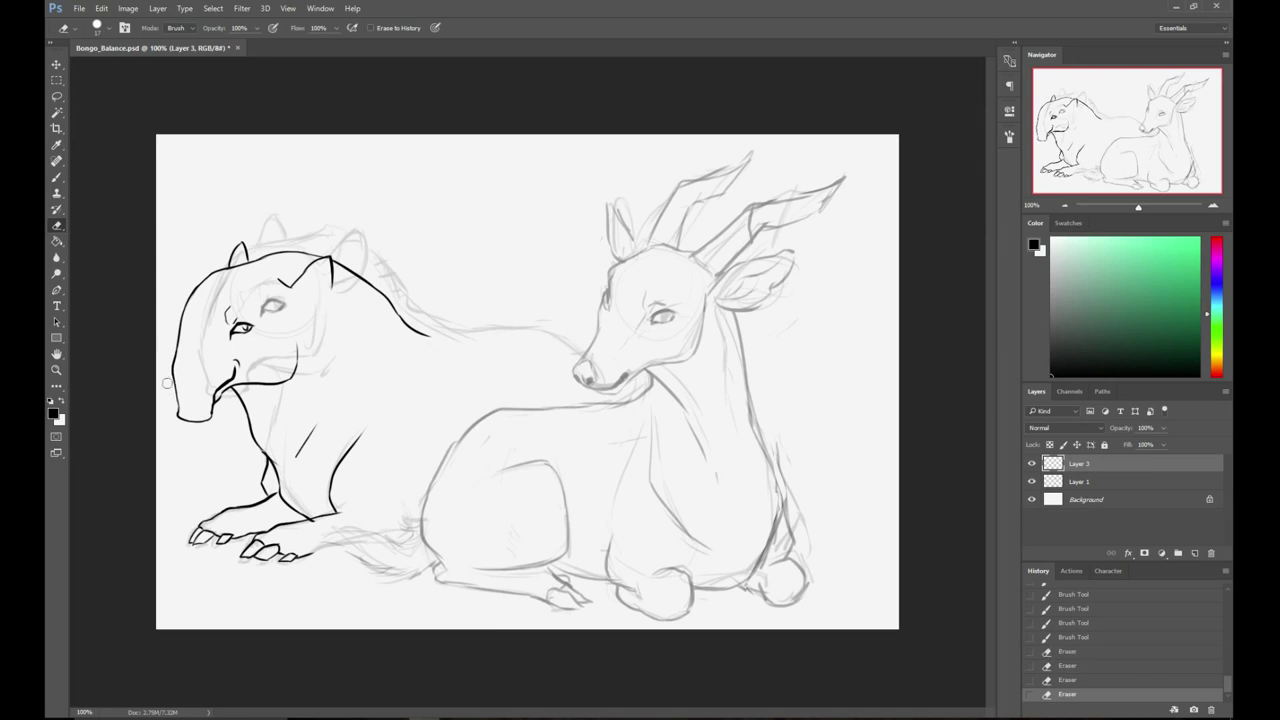
{"action": "key", "text": "b"}
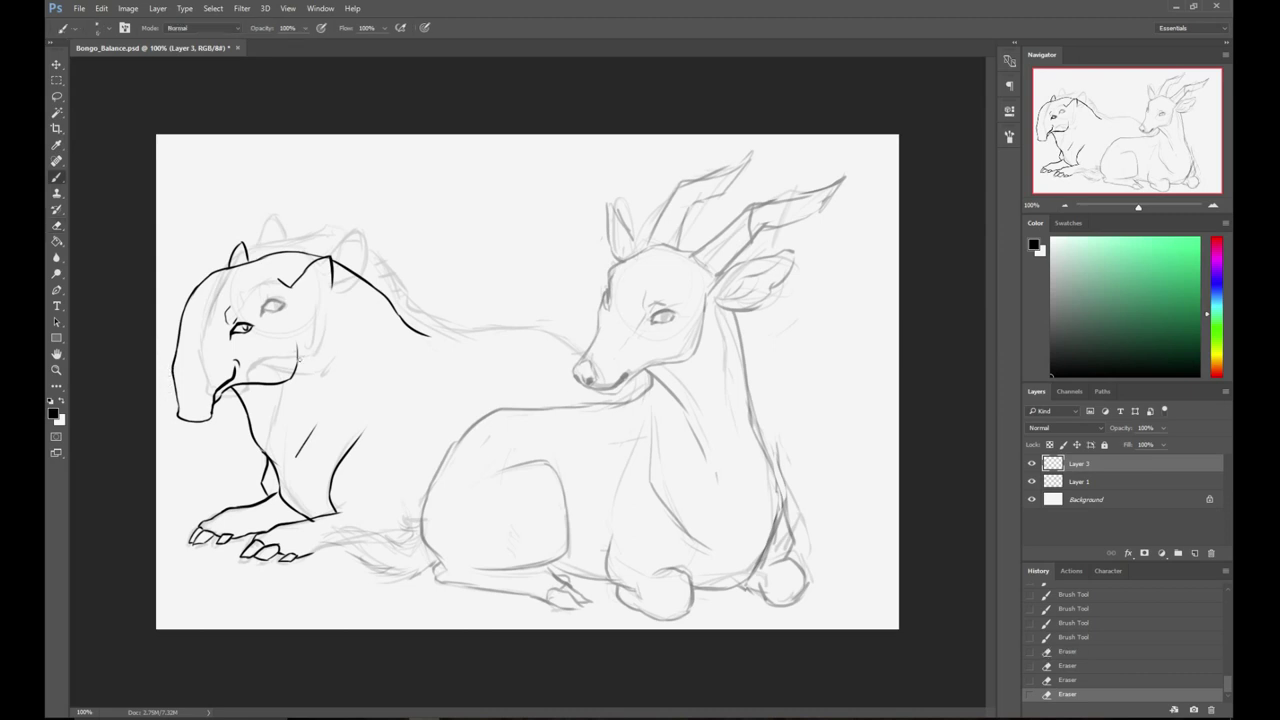
- Extend the inked line of the tapir's back from the nape and add short wrinkles across the trunk
{"action": "left_click_drag", "start_coordinate": [416, 331], "coordinate": [541, 323]}
{"action": "key", "text": "ctrl+z"}
{"action": "key", "text": "ctrl+z"}
{"action": "key", "text": "ctrl+z"}
{"action": "left_click_drag", "start_coordinate": [172, 370], "coordinate": [195, 378]}
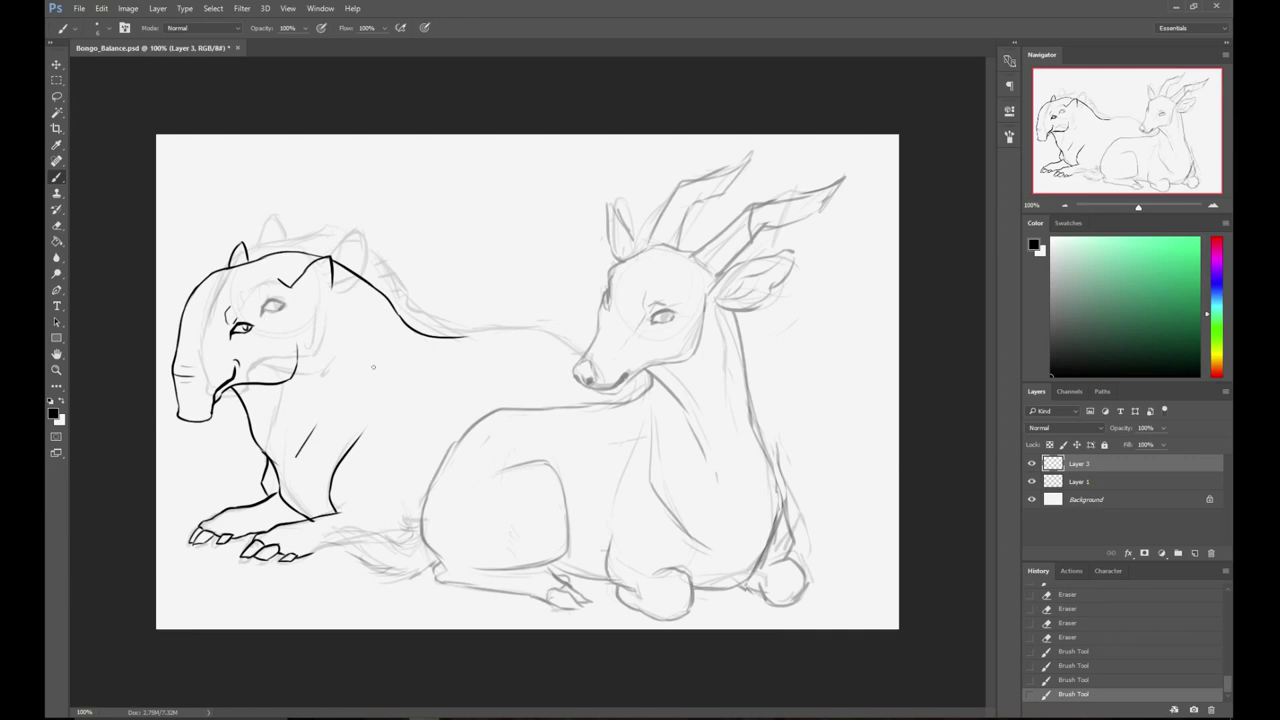
- Ink short fold lines on the tapir's neck behind the jaw, undoing the strokes that miss
{"action": "left_click_drag", "start_coordinate": [280, 394], "coordinate": [307, 384]}
{"action": "key", "text": "ctrl+z"}
{"action": "left_click_drag", "start_coordinate": [311, 379], "coordinate": [314, 365]}
{"action": "key", "text": "ctrl+z"}
- Ink the antelope's eye outlines, the bridge of the muzzle, the nostril and the mouth line
{"action": "key", "text": "ctrl+plus"}
{"action": "mouse_move", "coordinate": [748, 258]}
{"action": "left_mouse_down"}
{"action": "mouse_move", "coordinate": [436, 308]}
{"action": "mouse_move", "coordinate": [525, 288]}
{"action": "mouse_move", "coordinate": [474, 320]}
{"action": "mouse_move", "coordinate": [525, 287]}
{"action": "left_mouse_up"}
{"action": "mouse_move", "coordinate": [375, 247]}
{"action": "left_mouse_down"}
{"action": "mouse_move", "coordinate": [395, 277]}
{"action": "mouse_move", "coordinate": [368, 249]}
{"action": "mouse_move", "coordinate": [385, 294]}
{"action": "mouse_move", "coordinate": [386, 267]}
{"action": "mouse_move", "coordinate": [330, 406]}
{"action": "mouse_move", "coordinate": [330, 390]}
{"action": "mouse_move", "coordinate": [318, 403]}
{"action": "mouse_move", "coordinate": [345, 437]}
{"action": "left_mouse_up"}
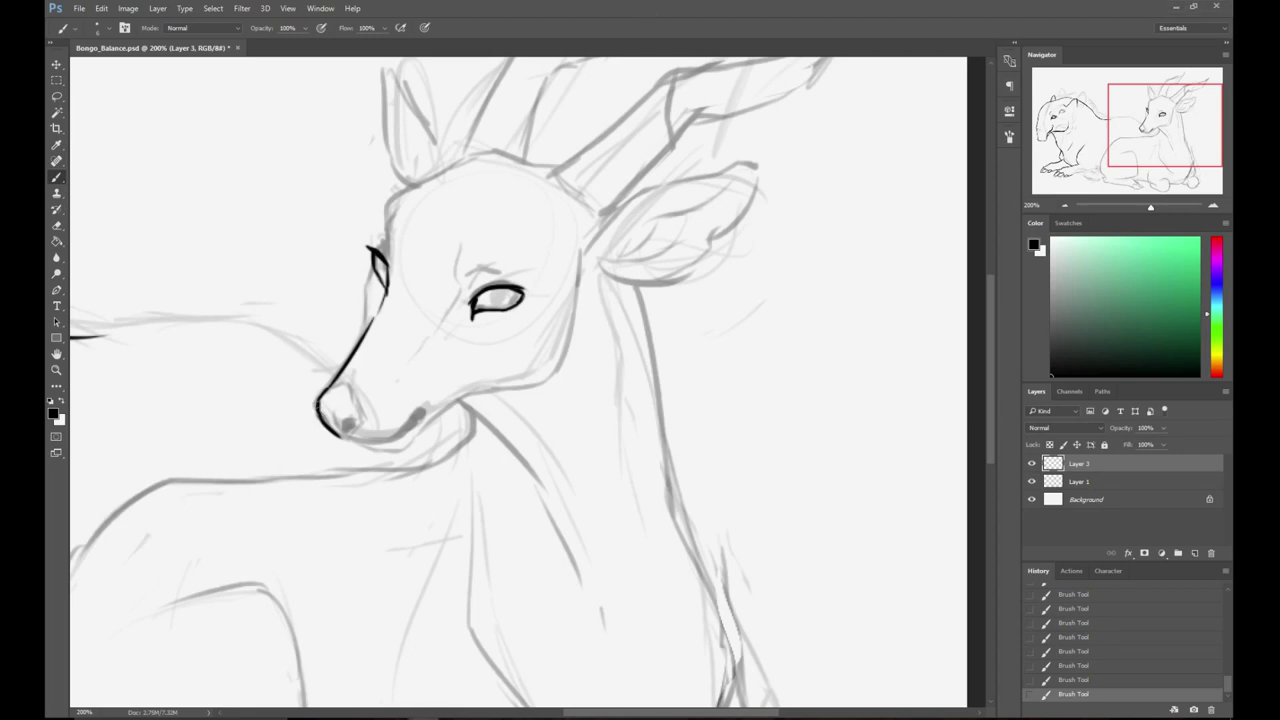
{"action": "left_click_drag", "start_coordinate": [345, 428], "coordinate": [361, 412]}
{"action": "mouse_move", "coordinate": [350, 424]}
{"action": "left_mouse_down"}
{"action": "mouse_move", "coordinate": [385, 442]}
{"action": "mouse_move", "coordinate": [417, 412]}
{"action": "mouse_move", "coordinate": [391, 438]}
{"action": "mouse_move", "coordinate": [403, 443]}
{"action": "mouse_move", "coordinate": [380, 442]}
{"action": "mouse_move", "coordinate": [414, 420]}
{"action": "left_mouse_up"}
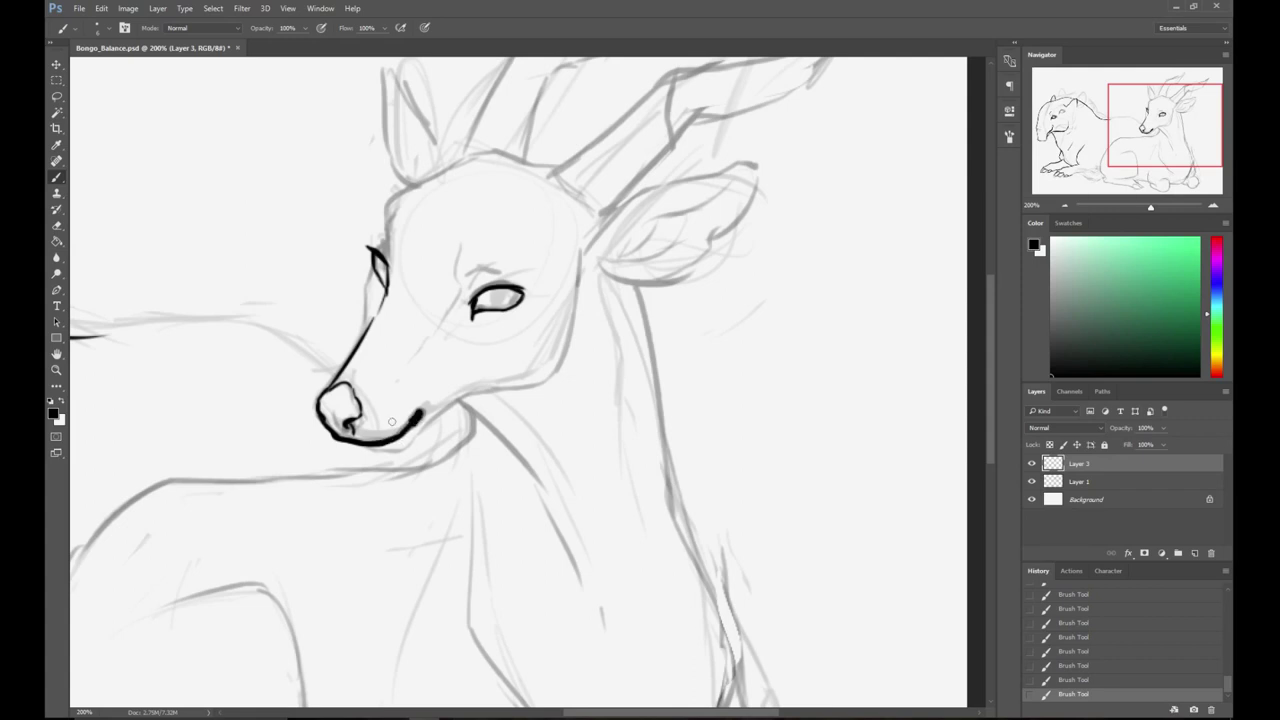
- Ink the antelope's chin and jawline from under the mouth up to the cheek
{"action": "mouse_move", "coordinate": [346, 441]}
{"action": "left_mouse_down"}
{"action": "mouse_move", "coordinate": [401, 449]}
{"action": "mouse_move", "coordinate": [387, 455]}
{"action": "mouse_move", "coordinate": [455, 411]}
{"action": "mouse_move", "coordinate": [421, 438]}
{"action": "mouse_move", "coordinate": [443, 414]}
{"action": "mouse_move", "coordinate": [553, 379]}
{"action": "mouse_move", "coordinate": [578, 275]}
{"action": "left_mouse_up"}
{"action": "key", "text": "ctrl+alt+z"}
{"action": "key", "text": "ctrl+alt+z"}
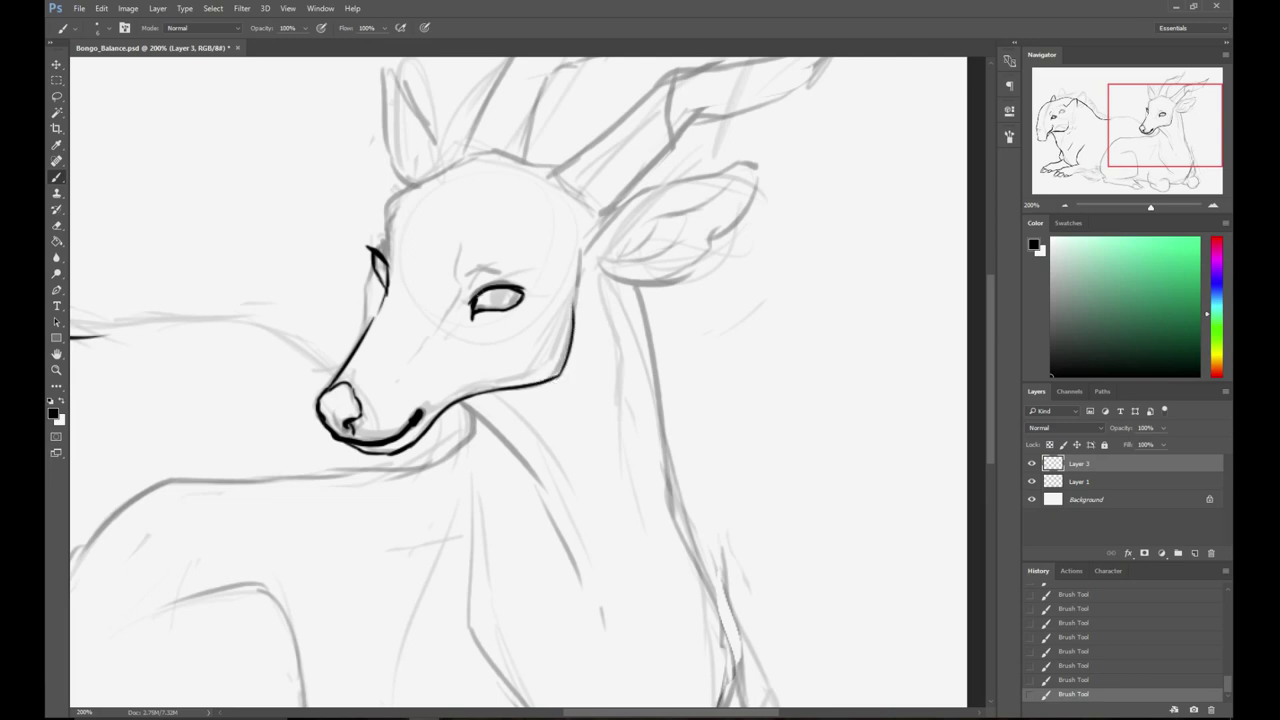
- Ink the antelope's brow crease and the top of the head from the far eye across the horn bases
{"action": "left_click_drag", "start_coordinate": [458, 257], "coordinate": [462, 286]}
{"action": "key", "text": "ctrl+z"}
{"action": "mouse_move", "coordinate": [386, 232]}
{"action": "left_mouse_down"}
{"action": "mouse_move", "coordinate": [478, 140]}
{"action": "mouse_move", "coordinate": [531, 156]}
{"action": "mouse_move", "coordinate": [537, 176]}
{"action": "mouse_move", "coordinate": [563, 166]}
{"action": "mouse_move", "coordinate": [610, 200]}
{"action": "mouse_move", "coordinate": [548, 172]}
{"action": "mouse_move", "coordinate": [590, 211]}
{"action": "left_mouse_up"}
{"action": "key", "text": "ctrl+z"}
{"action": "key", "text": "ctrl+z"}
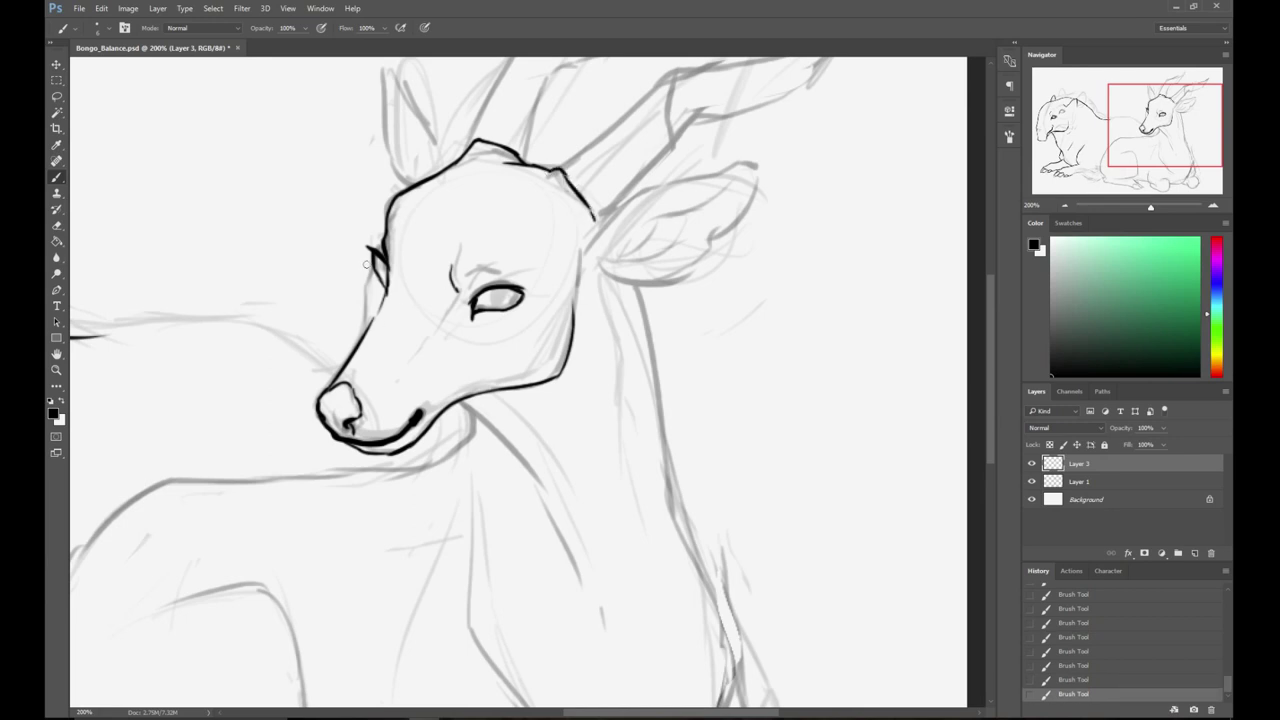
- Ink the contour beside the antelope's far eye, and detail the near eye with lid, pupil and tear-duct crease lines
{"action": "left_click_drag", "start_coordinate": [382, 231], "coordinate": [360, 345]}
{"action": "left_click_drag", "start_coordinate": [484, 317], "coordinate": [496, 316]}
{"action": "mouse_move", "coordinate": [457, 299]}
{"action": "left_mouse_down"}
{"action": "mouse_move", "coordinate": [478, 283]}
{"action": "mouse_move", "coordinate": [492, 357]}
{"action": "mouse_move", "coordinate": [482, 376]}
{"action": "mouse_move", "coordinate": [501, 381]}
{"action": "mouse_move", "coordinate": [486, 382]}
{"action": "left_mouse_up"}
{"action": "key", "text": "ctrl+z"}
{"action": "key", "text": "ctrl+z"}
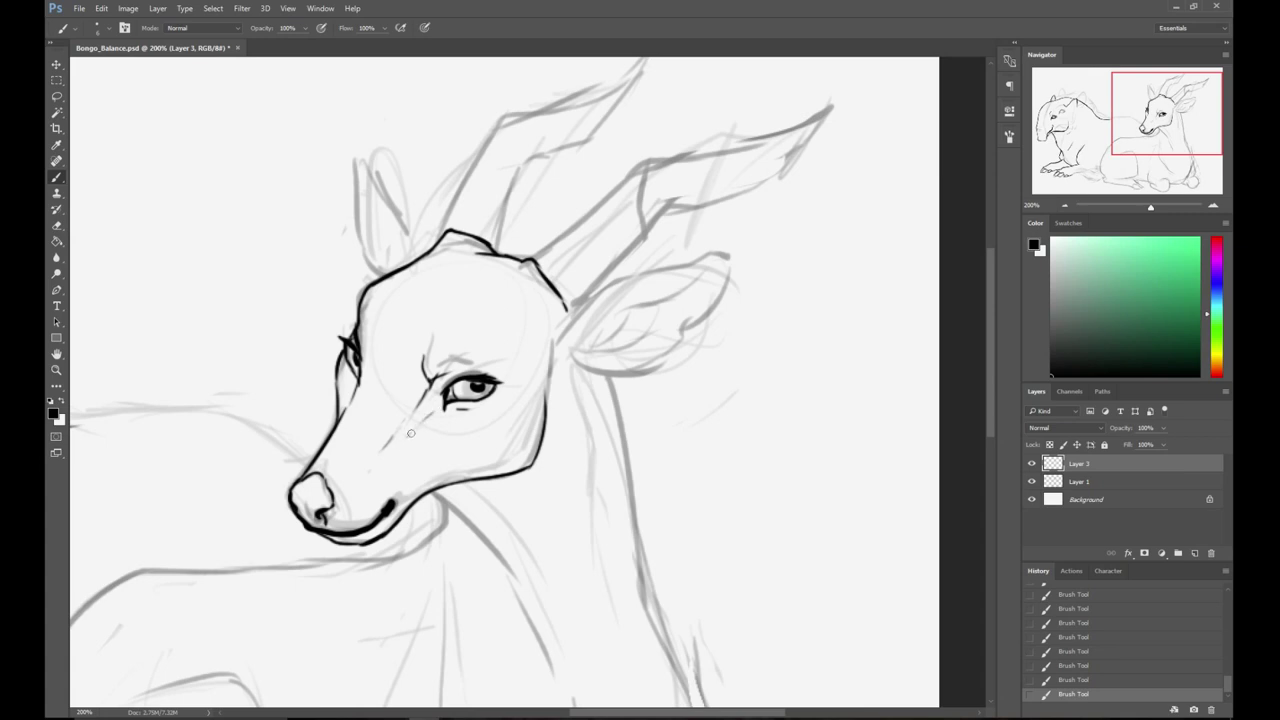
- Ink both edges of the antelope's far ear, from the tip down to the head
{"action": "left_click_drag", "start_coordinate": [356, 163], "coordinate": [421, 250]}
{"action": "key", "text": "ctrl+z"}
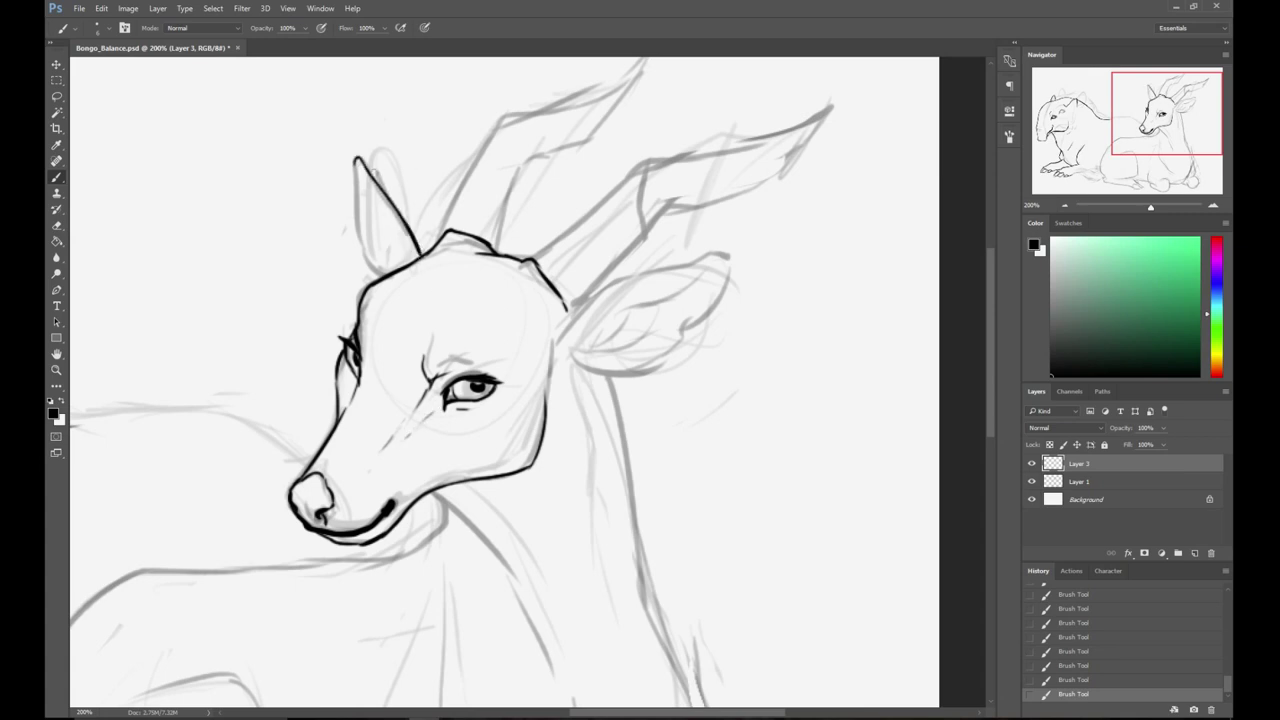
{"action": "left_click_drag", "start_coordinate": [355, 162], "coordinate": [362, 246]}
{"action": "key", "text": "ctrl+z"}
{"action": "left_click_drag", "start_coordinate": [355, 163], "coordinate": [378, 273]}
- Ink both edges of the antelope's far horn from the base up to the pointed tip
{"action": "left_click_drag", "start_coordinate": [539, 194], "coordinate": [484, 241]}
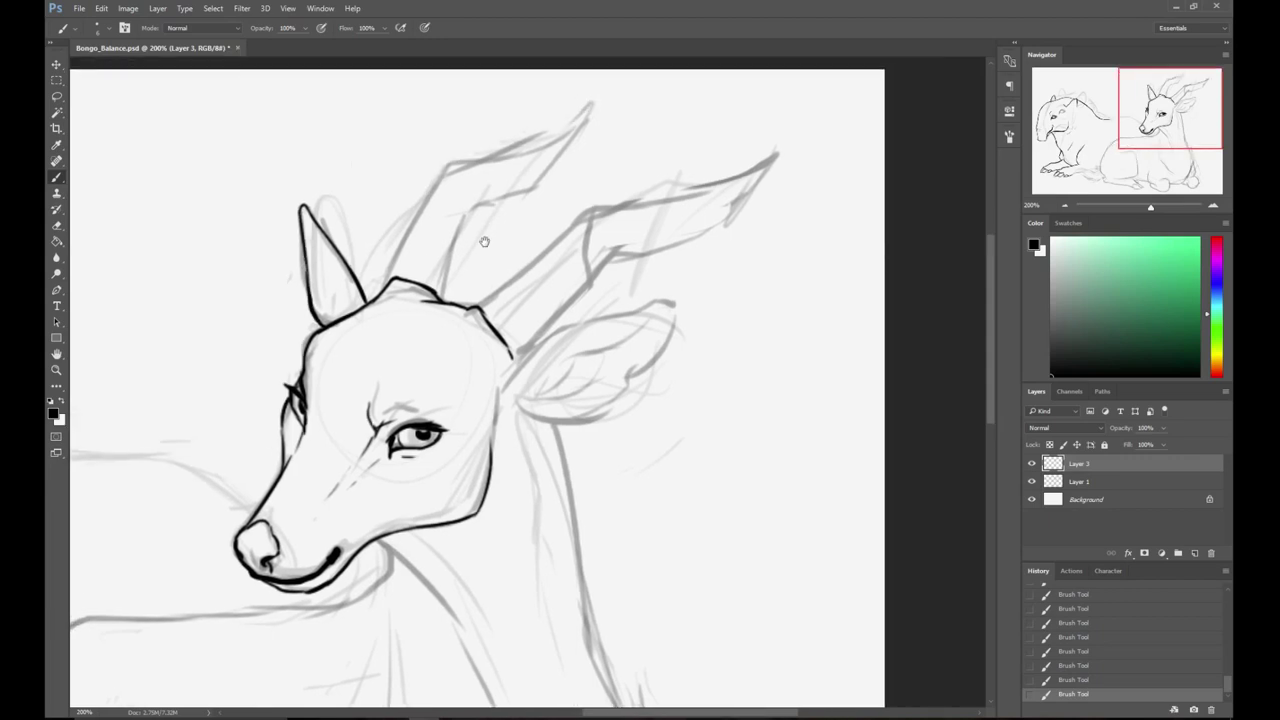
{"action": "left_click_drag", "start_coordinate": [394, 278], "coordinate": [458, 163]}
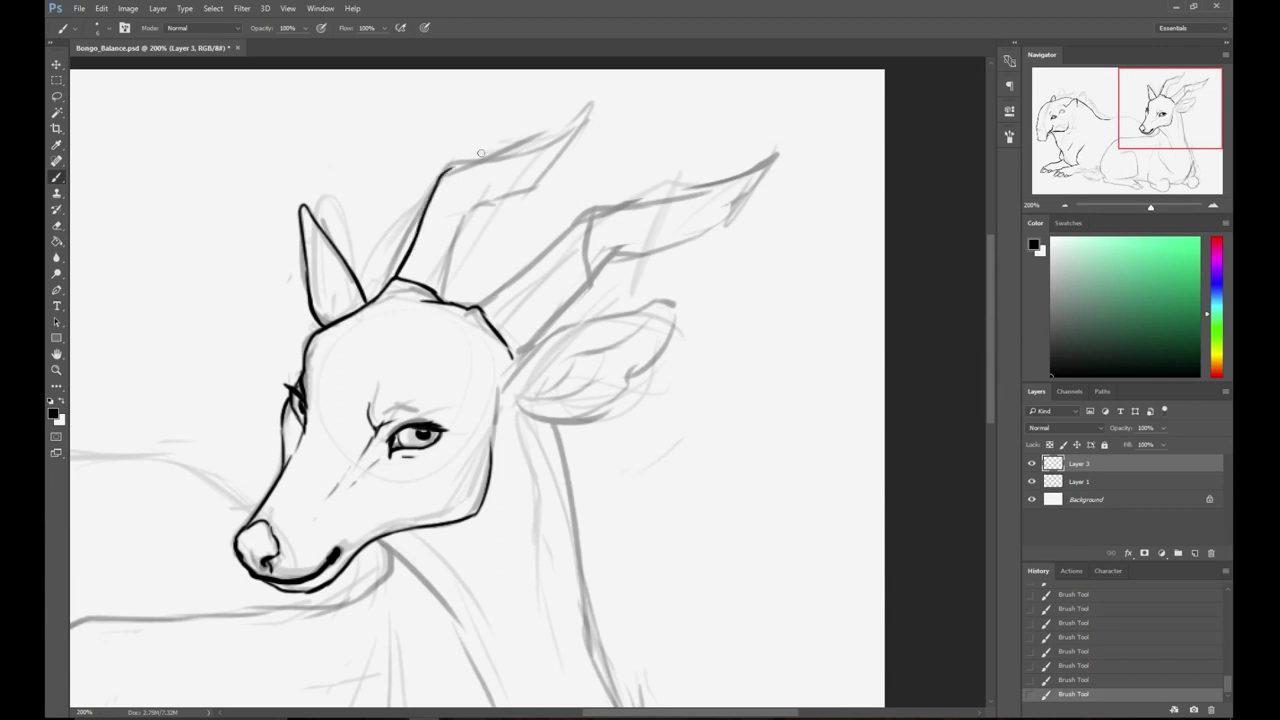
{"action": "mouse_move", "coordinate": [445, 296]}
{"action": "left_mouse_down"}
{"action": "mouse_move", "coordinate": [472, 176]}
{"action": "mouse_move", "coordinate": [597, 96]}
{"action": "mouse_move", "coordinate": [575, 158]}
{"action": "left_mouse_up"}
{"action": "mouse_move", "coordinate": [466, 218]}
{"action": "left_mouse_down"}
{"action": "mouse_move", "coordinate": [545, 183]}
{"action": "mouse_move", "coordinate": [583, 145]}
{"action": "left_mouse_up"}
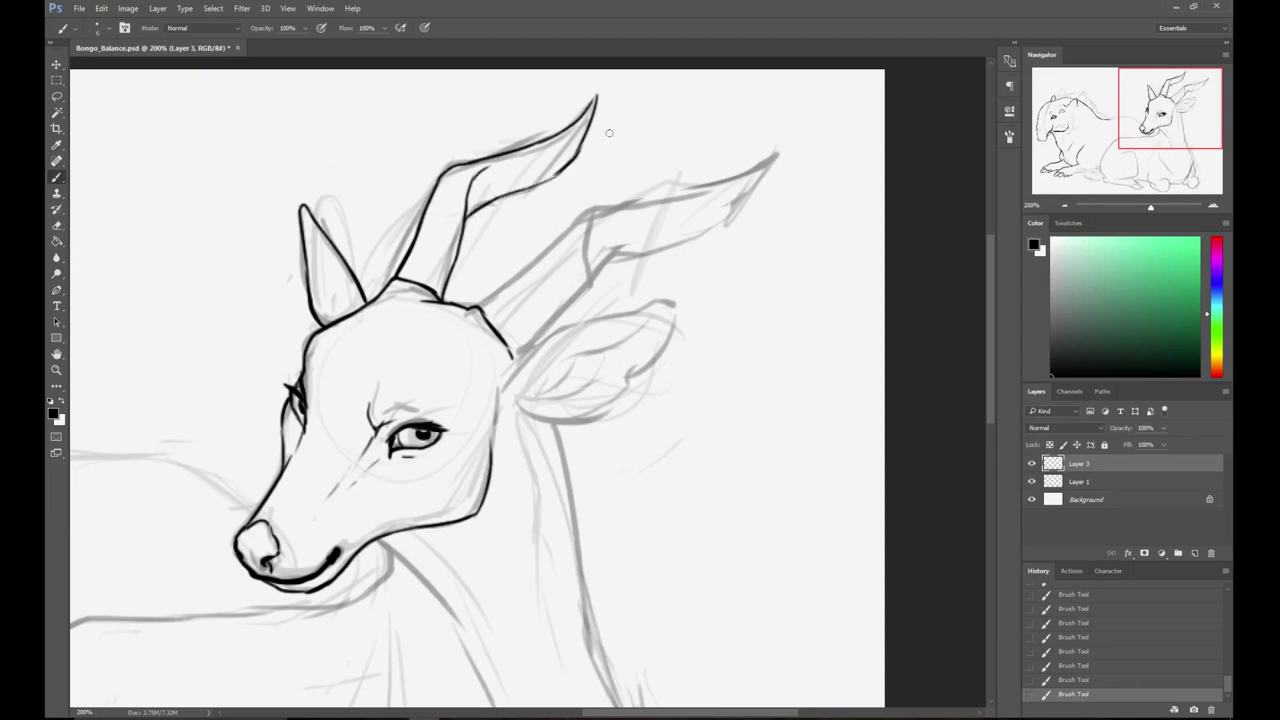
{"action": "key", "text": "ctrl+z"}
- Ink the upper and lower edges of the antelope's near horn up to its tip
{"action": "mouse_move", "coordinate": [478, 307]}
{"action": "left_mouse_down"}
{"action": "mouse_move", "coordinate": [563, 231]}
{"action": "mouse_move", "coordinate": [744, 178]}
{"action": "mouse_move", "coordinate": [776, 151]}
{"action": "left_mouse_up"}
{"action": "mouse_move", "coordinate": [513, 358]}
{"action": "left_mouse_down"}
{"action": "mouse_move", "coordinate": [595, 276]}
{"action": "mouse_move", "coordinate": [728, 216]}
{"action": "mouse_move", "coordinate": [777, 155]}
{"action": "left_mouse_up"}
{"action": "key", "text": "ctrl+z"}
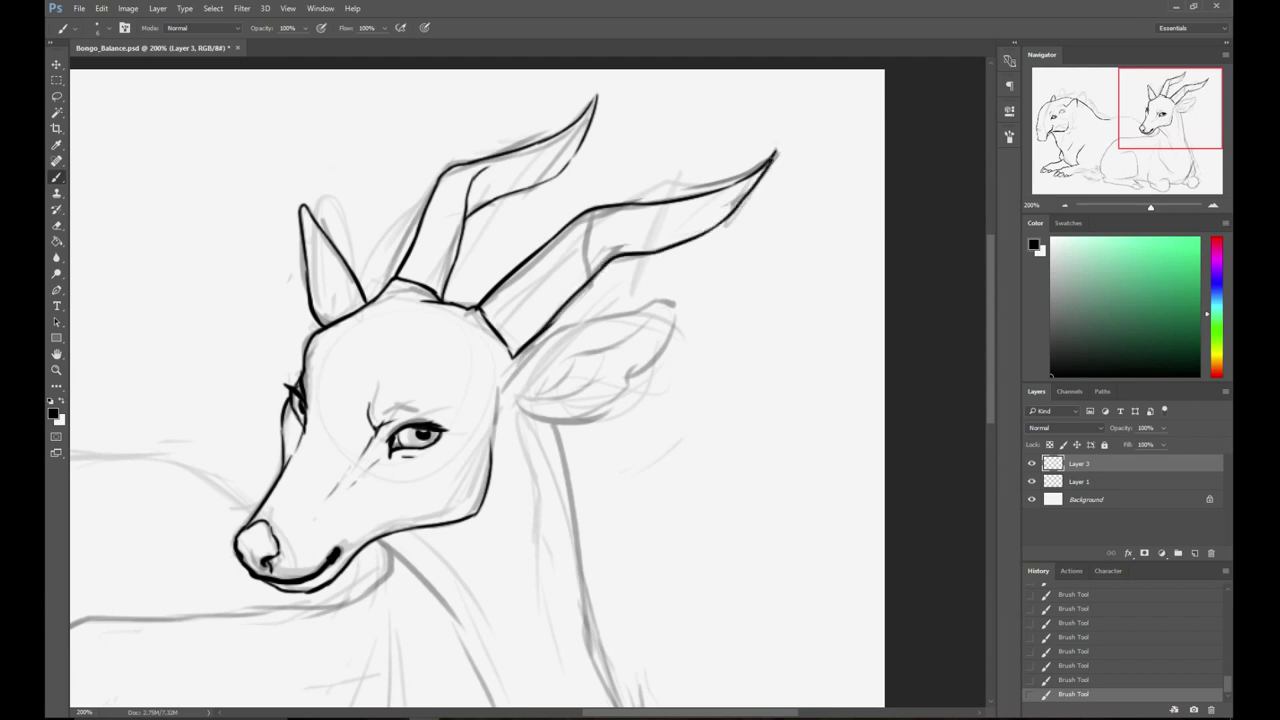
- Ink the outer outline of the antelope's near ear and tidy it with the eraser
{"action": "left_click_drag", "start_coordinate": [647, 274], "coordinate": [638, 230]}
{"action": "mouse_move", "coordinate": [500, 328]}
{"action": "left_mouse_down"}
{"action": "mouse_move", "coordinate": [572, 273]}
{"action": "mouse_move", "coordinate": [569, 289]}
{"action": "mouse_move", "coordinate": [676, 268]}
{"action": "left_mouse_up"}
{"action": "mouse_move", "coordinate": [510, 366]}
{"action": "left_mouse_down"}
{"action": "mouse_move", "coordinate": [570, 378]}
{"action": "mouse_move", "coordinate": [600, 362]}
{"action": "mouse_move", "coordinate": [645, 322]}
{"action": "mouse_move", "coordinate": [675, 264]}
{"action": "mouse_move", "coordinate": [668, 318]}
{"action": "left_mouse_up"}
{"action": "key", "text": "e"}
{"action": "key", "text": "b"}
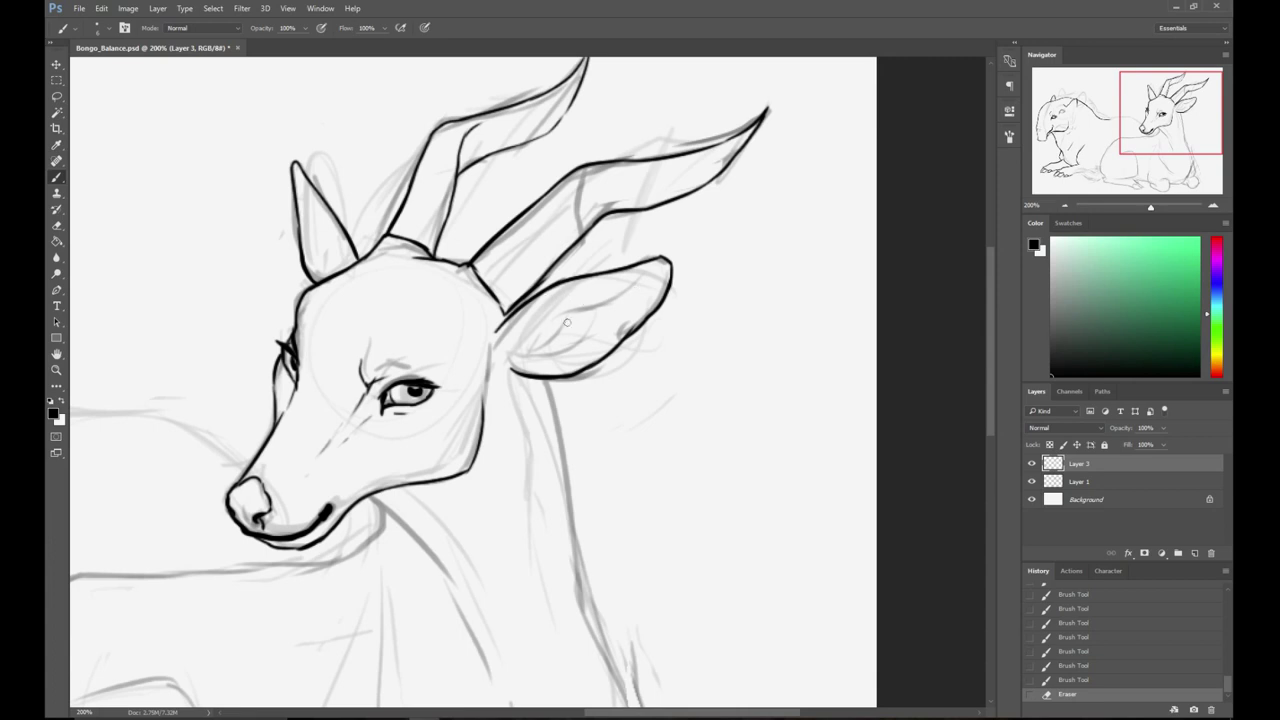
- Ink the inner rim of the antelope's near ear and add short hair strokes inside it
{"action": "mouse_move", "coordinate": [503, 353]}
{"action": "left_mouse_down"}
{"action": "mouse_move", "coordinate": [532, 356]}
{"action": "mouse_move", "coordinate": [521, 361]}
{"action": "left_mouse_up"}
{"action": "key", "text": "ctrl+z"}
{"action": "mouse_move", "coordinate": [521, 360]}
{"action": "left_mouse_down"}
{"action": "mouse_move", "coordinate": [546, 310]}
{"action": "mouse_move", "coordinate": [662, 257]}
{"action": "left_mouse_up"}
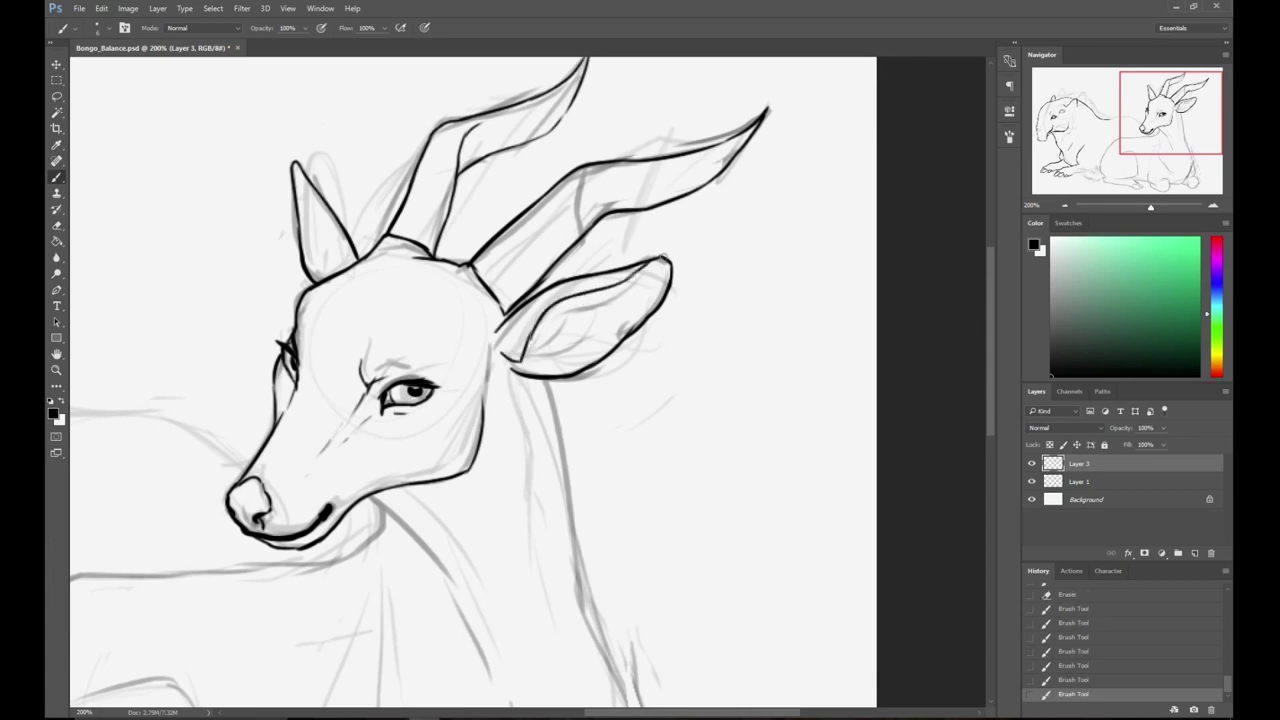
{"action": "mouse_move", "coordinate": [516, 358]}
{"action": "left_mouse_down"}
{"action": "mouse_move", "coordinate": [587, 359]}
{"action": "mouse_move", "coordinate": [644, 310]}
{"action": "mouse_move", "coordinate": [628, 293]}
{"action": "mouse_move", "coordinate": [535, 333]}
{"action": "mouse_move", "coordinate": [656, 290]}
{"action": "left_mouse_up"}
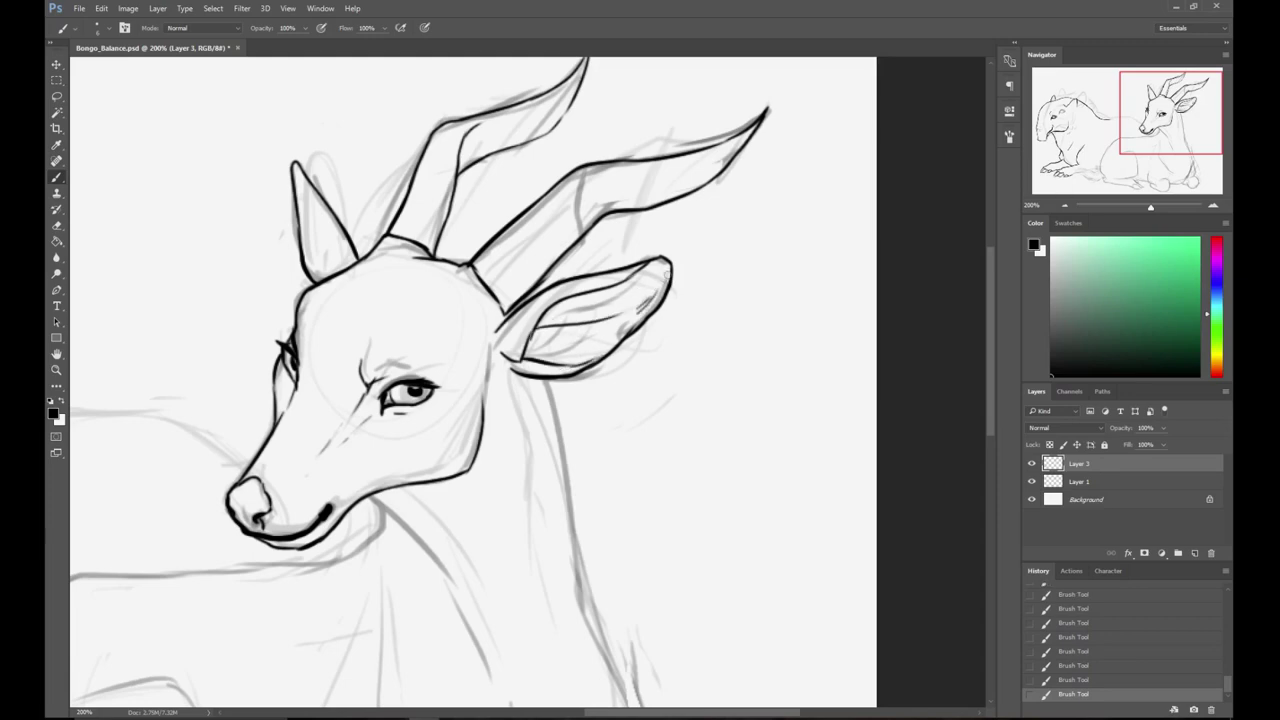
{"action": "left_click_drag", "start_coordinate": [580, 350], "coordinate": [612, 334]}
{"action": "left_click_drag", "start_coordinate": [602, 340], "coordinate": [611, 327]}
- Ink the antelope's throat line below the jaw and the outer neck line down from the near ear
{"action": "left_click_drag", "start_coordinate": [680, 283], "coordinate": [752, 178]}
{"action": "left_click_drag", "start_coordinate": [432, 396], "coordinate": [506, 460]}
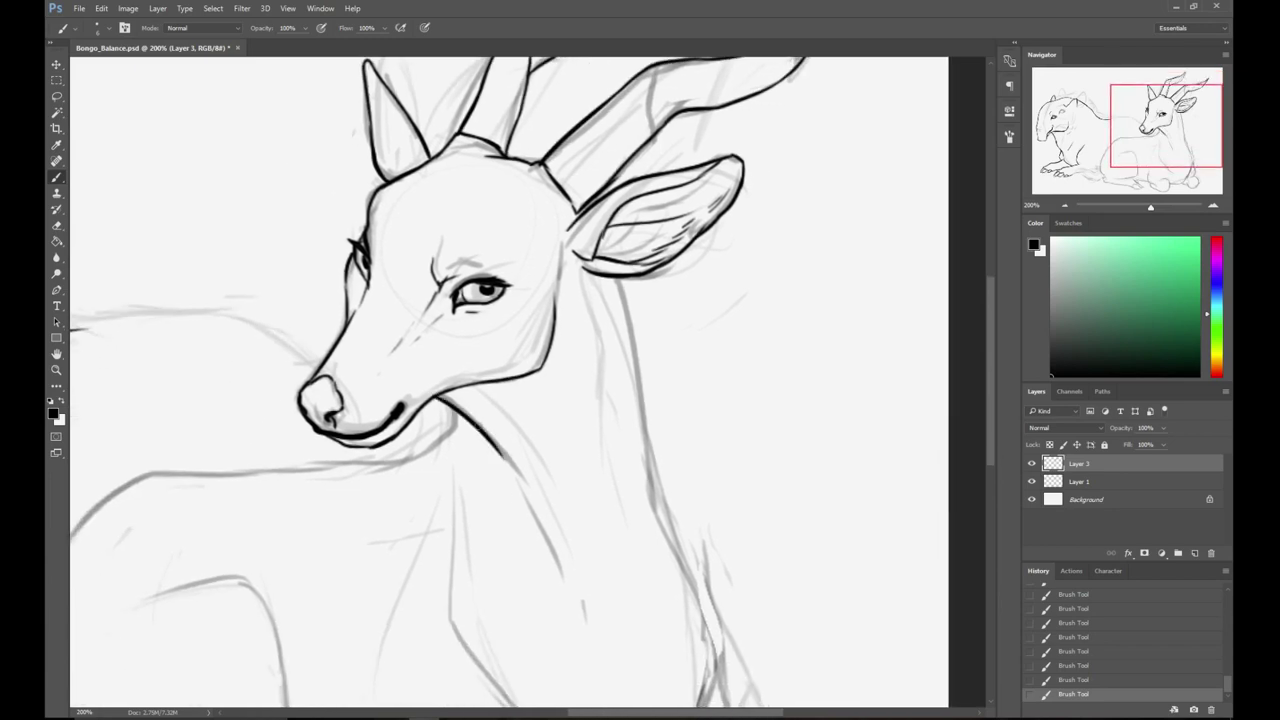
{"action": "left_click_drag", "start_coordinate": [617, 277], "coordinate": [640, 390]}
{"action": "key", "text": "ctrl+z"}
{"action": "left_click_drag", "start_coordinate": [617, 278], "coordinate": [638, 376]}
{"action": "left_click_drag", "start_coordinate": [633, 331], "coordinate": [653, 514]}
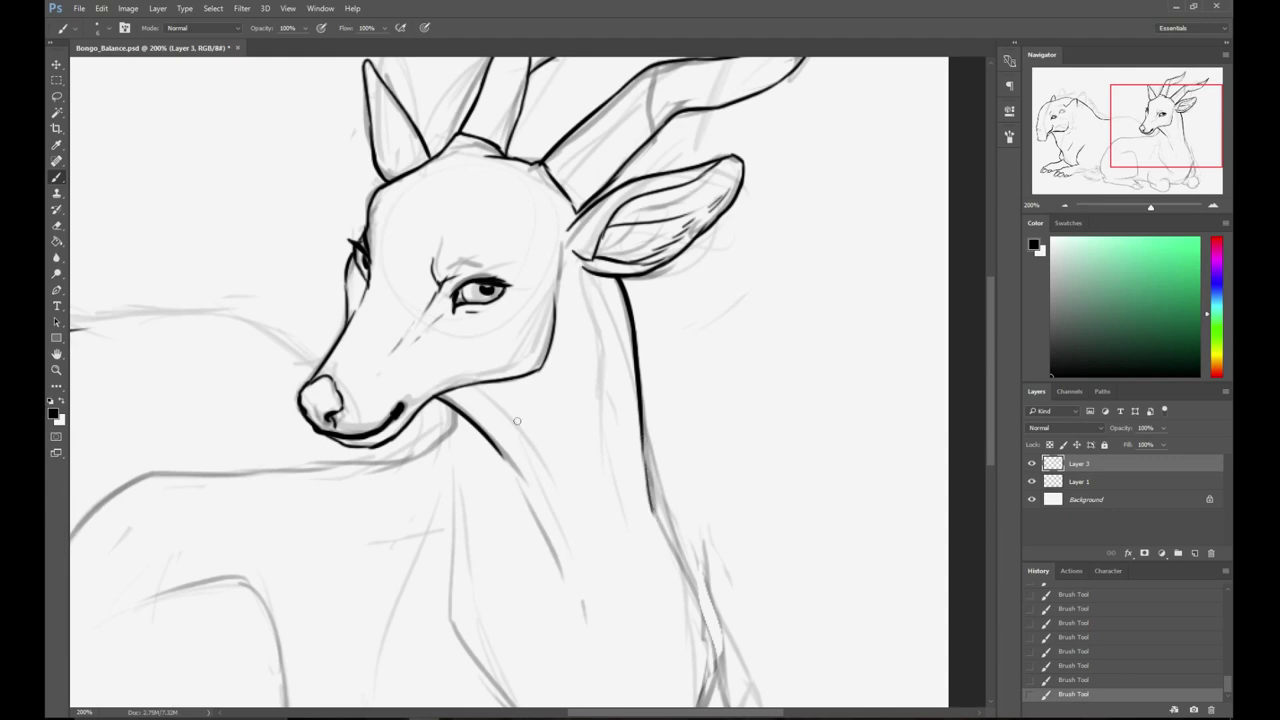
- Add thin broken muscle and fold lines along the antelope's neck and upper chest
{"action": "left_click_drag", "start_coordinate": [467, 387], "coordinate": [525, 447]}
{"action": "left_click_drag", "start_coordinate": [553, 492], "coordinate": [561, 518]}
{"action": "left_click_drag", "start_coordinate": [579, 276], "coordinate": [604, 432]}
{"action": "left_click_drag", "start_coordinate": [555, 300], "coordinate": [562, 236]}
{"action": "left_click_drag", "start_coordinate": [598, 400], "coordinate": [574, 227]}
{"action": "left_click_drag", "start_coordinate": [539, 354], "coordinate": [568, 494]}
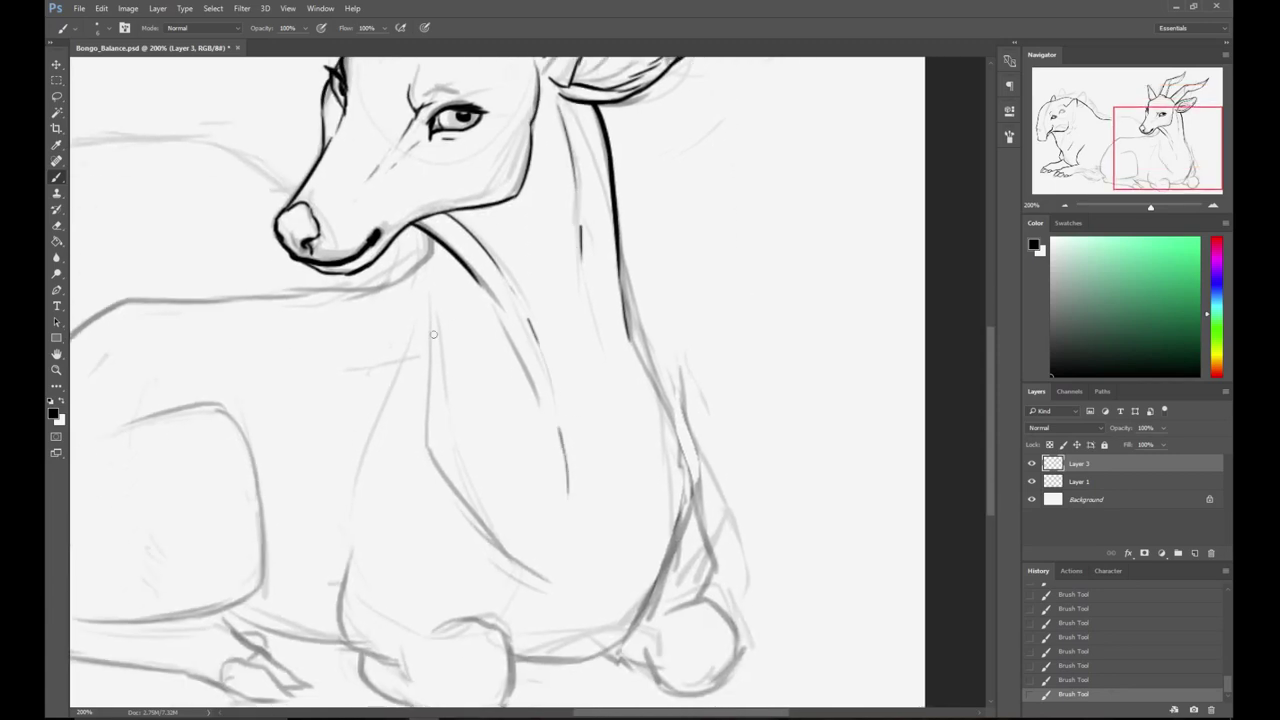
- Ink the antelope's curved shoulder line and the front contour of the chest
{"action": "mouse_move", "coordinate": [434, 328]}
{"action": "left_mouse_down"}
{"action": "mouse_move", "coordinate": [503, 549]}
{"action": "mouse_move", "coordinate": [457, 490]}
{"action": "mouse_move", "coordinate": [535, 575]}
{"action": "left_mouse_up"}
{"action": "key", "text": "ctrl+z"}
{"action": "left_click_drag", "start_coordinate": [456, 482], "coordinate": [537, 575]}
{"action": "mouse_move", "coordinate": [622, 316]}
{"action": "left_mouse_down"}
{"action": "mouse_move", "coordinate": [682, 442]}
{"action": "mouse_move", "coordinate": [686, 532]}
{"action": "mouse_move", "coordinate": [621, 621]}
{"action": "left_mouse_up"}
{"action": "key", "text": "ctrl+z"}
- Ink the antelope's near foreleg with its rounded folded knee and the crease above it
{"action": "mouse_move", "coordinate": [685, 522]}
{"action": "left_mouse_down"}
{"action": "mouse_move", "coordinate": [647, 603]}
{"action": "mouse_move", "coordinate": [801, 406]}
{"action": "left_mouse_up"}
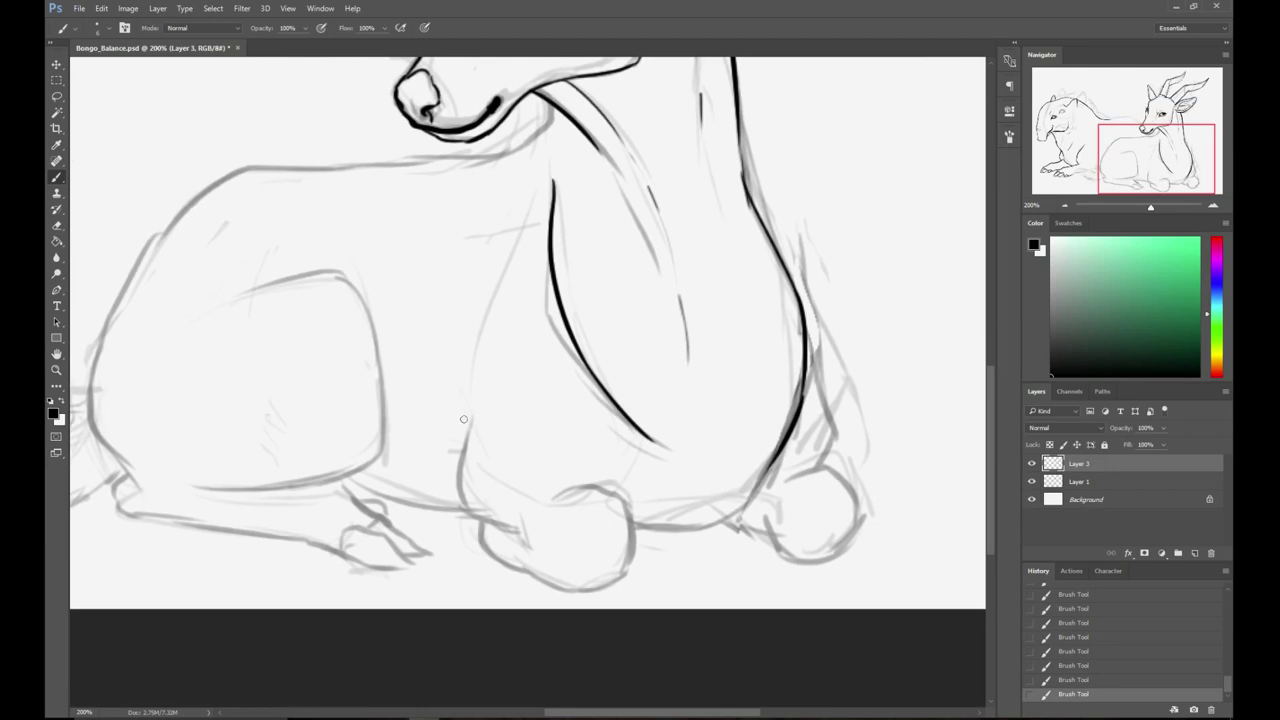
{"action": "mouse_move", "coordinate": [471, 405]}
{"action": "left_mouse_down"}
{"action": "mouse_move", "coordinate": [463, 502]}
{"action": "mouse_move", "coordinate": [483, 517]}
{"action": "mouse_move", "coordinate": [461, 507]}
{"action": "mouse_move", "coordinate": [460, 496]}
{"action": "mouse_move", "coordinate": [469, 512]}
{"action": "mouse_move", "coordinate": [529, 521]}
{"action": "mouse_move", "coordinate": [483, 523]}
{"action": "mouse_move", "coordinate": [531, 545]}
{"action": "left_mouse_up"}
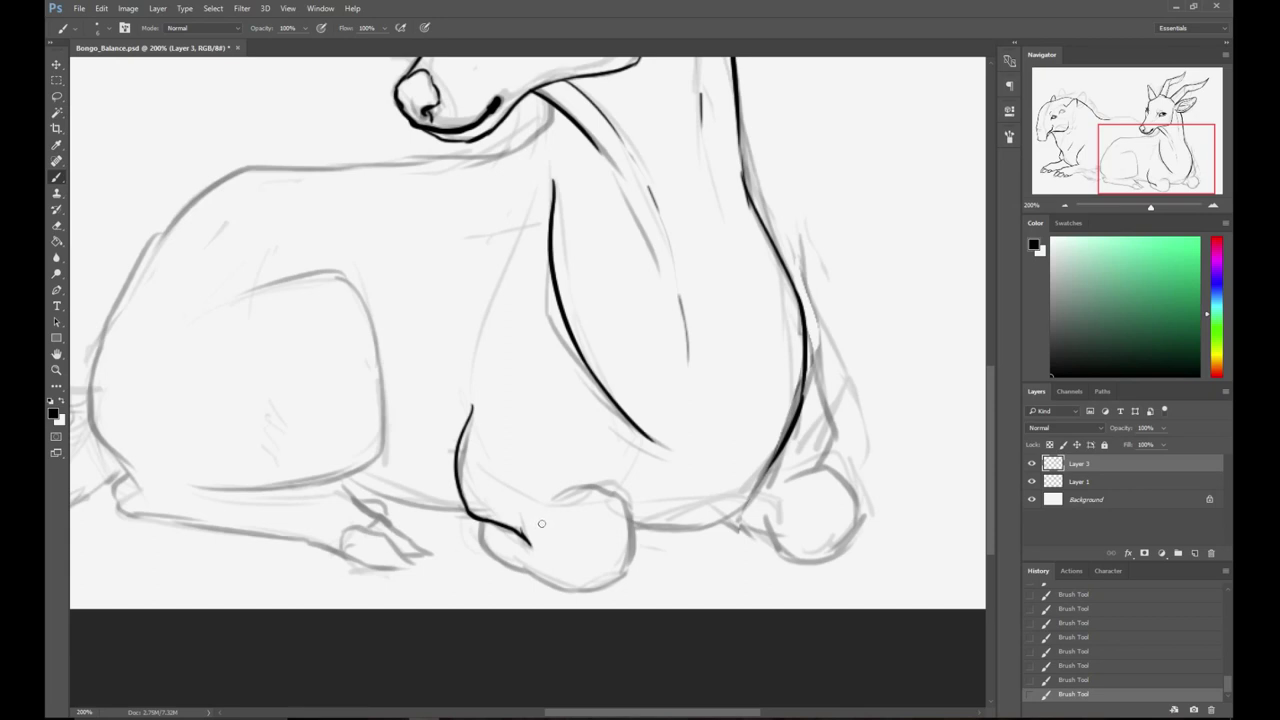
{"action": "mouse_move", "coordinate": [478, 519]}
{"action": "left_mouse_down"}
{"action": "mouse_move", "coordinate": [523, 568]}
{"action": "mouse_move", "coordinate": [604, 579]}
{"action": "mouse_move", "coordinate": [653, 554]}
{"action": "mouse_move", "coordinate": [578, 588]}
{"action": "left_mouse_up"}
{"action": "mouse_move", "coordinate": [547, 496]}
{"action": "left_mouse_down"}
{"action": "mouse_move", "coordinate": [607, 490]}
{"action": "mouse_move", "coordinate": [620, 502]}
{"action": "mouse_move", "coordinate": [623, 575]}
{"action": "mouse_move", "coordinate": [598, 588]}
{"action": "left_mouse_up"}
{"action": "mouse_move", "coordinate": [608, 492]}
{"action": "left_mouse_down"}
{"action": "mouse_move", "coordinate": [634, 463]}
{"action": "mouse_move", "coordinate": [632, 442]}
{"action": "left_mouse_up"}
{"action": "key", "text": "ctrl+z"}
- Ink the underside of the antelope's chest from the near knee up to the front contour
{"action": "left_click_drag", "start_coordinate": [705, 405], "coordinate": [566, 417]}
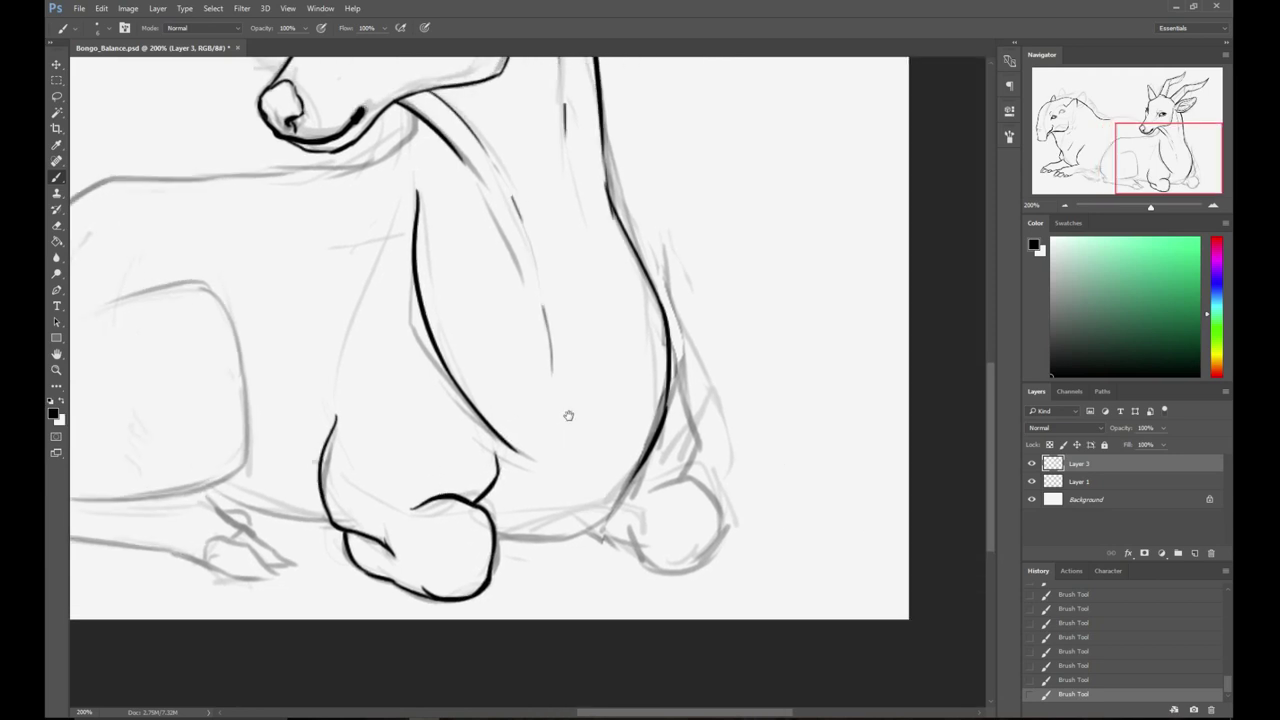
{"action": "left_click_drag", "start_coordinate": [494, 538], "coordinate": [588, 536]}
{"action": "key", "text": "ctrl+z"}
{"action": "mouse_move", "coordinate": [492, 546]}
{"action": "left_mouse_down"}
{"action": "mouse_move", "coordinate": [563, 560]}
{"action": "mouse_move", "coordinate": [642, 486]}
{"action": "left_mouse_up"}
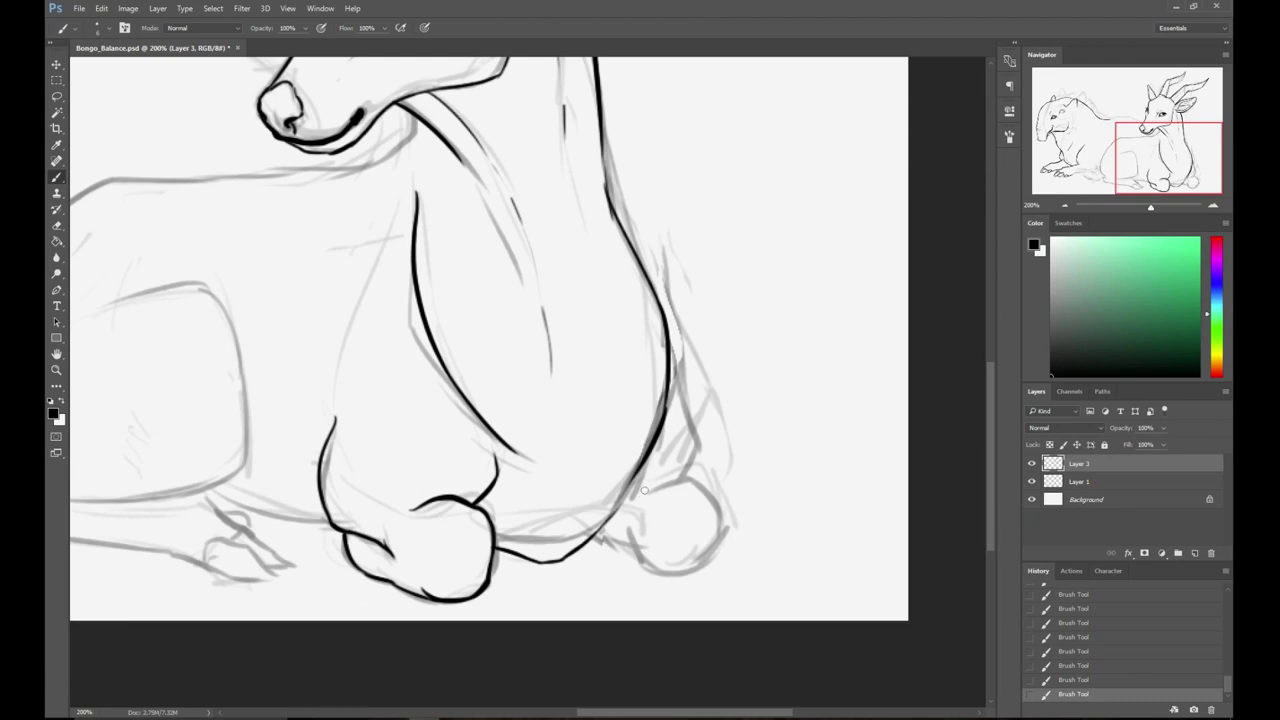
- Ink the antelope's rounded far knee beside the chest, undoing the strokes that miss
{"action": "left_click_drag", "start_coordinate": [585, 544], "coordinate": [681, 566]}
{"action": "key", "text": "ctrl+z"}
{"action": "key", "text": "ctrl+alt+z"}
{"action": "mouse_move", "coordinate": [643, 489]}
{"action": "left_mouse_down"}
{"action": "mouse_move", "coordinate": [680, 480]}
{"action": "mouse_move", "coordinate": [669, 478]}
{"action": "mouse_move", "coordinate": [730, 494]}
{"action": "mouse_move", "coordinate": [699, 483]}
{"action": "mouse_move", "coordinate": [727, 517]}
{"action": "mouse_move", "coordinate": [716, 503]}
{"action": "mouse_move", "coordinate": [676, 575]}
{"action": "left_mouse_up"}
{"action": "key", "text": "ctrl+z"}
{"action": "key", "text": "ctrl+z"}
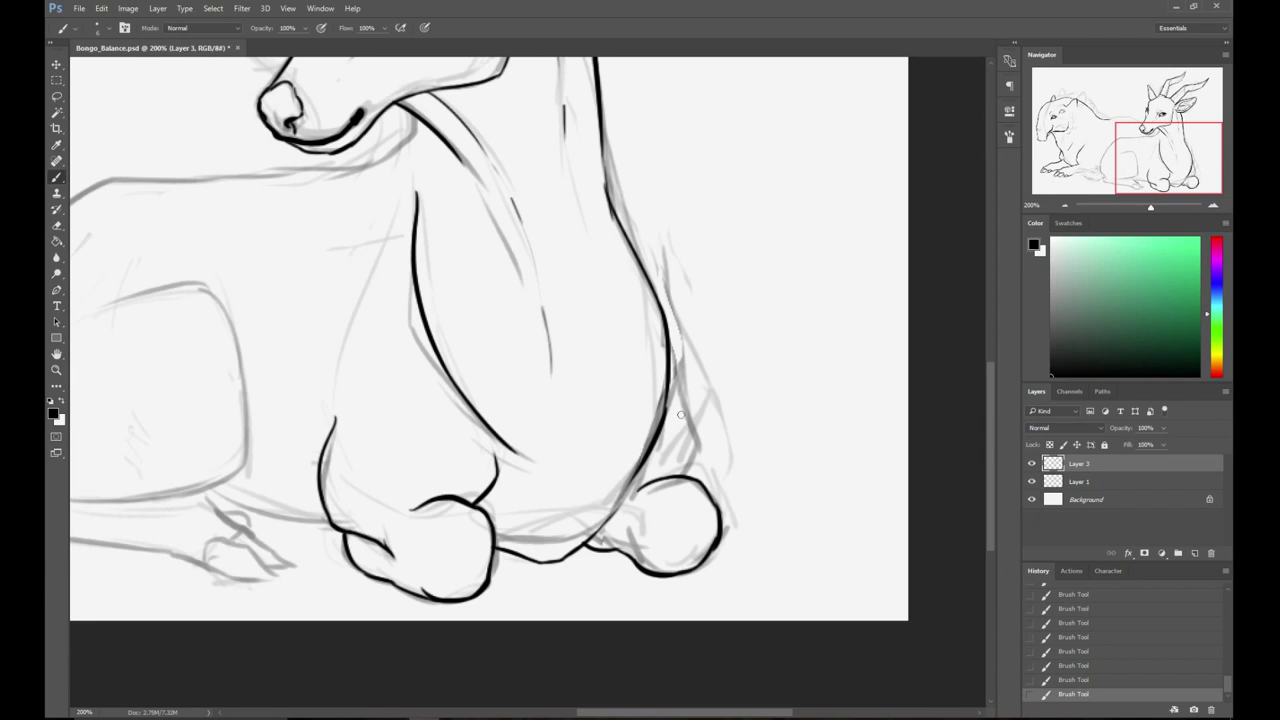
- Ink the antelope's far upper foreleg between the chest contour and the far knee
{"action": "mouse_move", "coordinate": [690, 478]}
{"action": "left_mouse_down"}
{"action": "mouse_move", "coordinate": [656, 459]}
{"action": "mouse_move", "coordinate": [678, 472]}
{"action": "mouse_move", "coordinate": [687, 402]}
{"action": "mouse_move", "coordinate": [668, 353]}
{"action": "mouse_move", "coordinate": [686, 432]}
{"action": "left_mouse_up"}
{"action": "key", "text": "ctrl+z"}
{"action": "key", "text": "ctrl+z"}
- Ink the antelope's near thigh from its upper edge around the knee to the underside
{"action": "left_click_drag", "start_coordinate": [649, 370], "coordinate": [784, 378]}
{"action": "mouse_move", "coordinate": [224, 316]}
{"action": "left_mouse_down"}
{"action": "mouse_move", "coordinate": [348, 294]}
{"action": "mouse_move", "coordinate": [378, 390]}
{"action": "left_mouse_up"}
{"action": "key", "text": "ctrl+z"}
{"action": "mouse_move", "coordinate": [344, 290]}
{"action": "left_mouse_down"}
{"action": "mouse_move", "coordinate": [376, 355]}
{"action": "mouse_move", "coordinate": [384, 458]}
{"action": "mouse_move", "coordinate": [274, 521]}
{"action": "mouse_move", "coordinate": [210, 515]}
{"action": "left_mouse_up"}
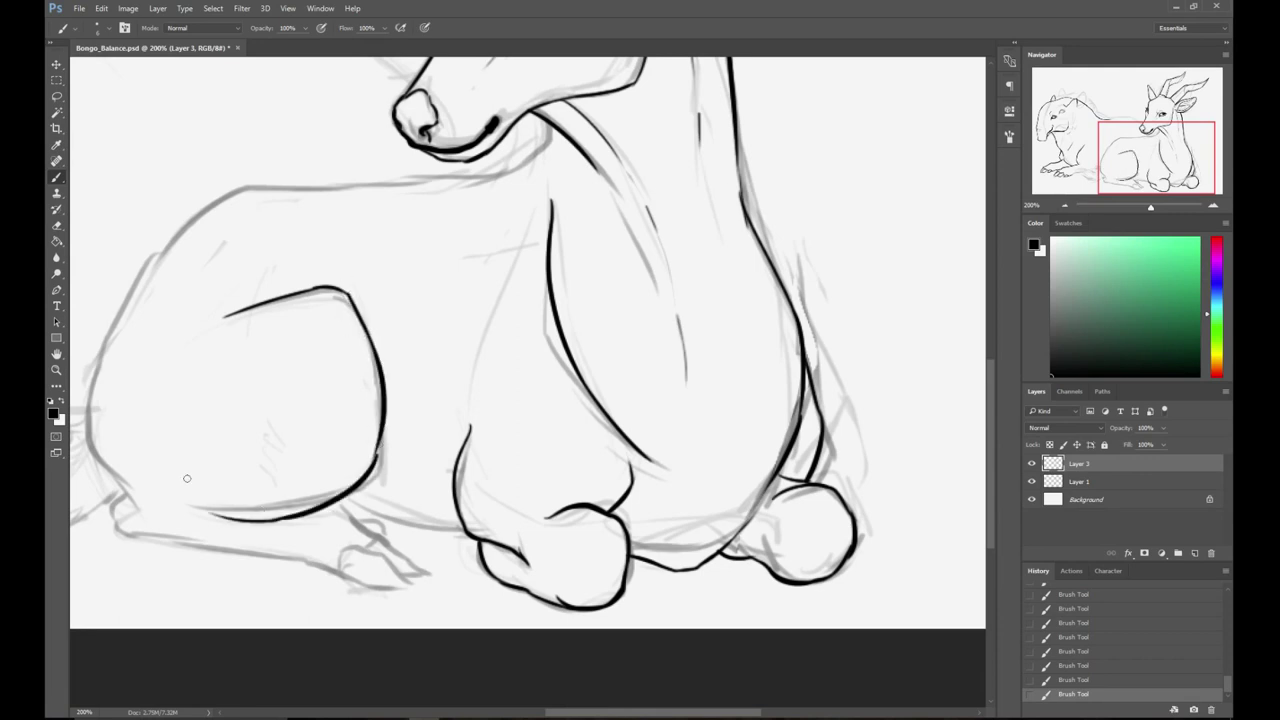
- Ink the antelope's rump down to the hock and along the lower edge of the folded hind leg
{"action": "left_click_drag", "start_coordinate": [295, 457], "coordinate": [381, 443]}
{"action": "left_click_drag", "start_coordinate": [337, 176], "coordinate": [180, 435]}
{"action": "key", "text": "ctrl+z"}
{"action": "mouse_move", "coordinate": [333, 175]}
{"action": "left_mouse_down"}
{"action": "mouse_move", "coordinate": [178, 386]}
{"action": "mouse_move", "coordinate": [208, 493]}
{"action": "mouse_move", "coordinate": [203, 484]}
{"action": "mouse_move", "coordinate": [192, 505]}
{"action": "mouse_move", "coordinate": [209, 525]}
{"action": "mouse_move", "coordinate": [463, 545]}
{"action": "mouse_move", "coordinate": [360, 541]}
{"action": "mouse_move", "coordinate": [439, 555]}
{"action": "mouse_move", "coordinate": [408, 558]}
{"action": "mouse_move", "coordinate": [458, 540]}
{"action": "mouse_move", "coordinate": [425, 560]}
{"action": "mouse_move", "coordinate": [494, 574]}
{"action": "left_mouse_up"}
- Ink the antelope's hind hoof and upper ankle, and the belly line running to the near foreleg
{"action": "mouse_move", "coordinate": [450, 536]}
{"action": "left_mouse_down"}
{"action": "mouse_move", "coordinate": [466, 522]}
{"action": "mouse_move", "coordinate": [510, 556]}
{"action": "left_mouse_up"}
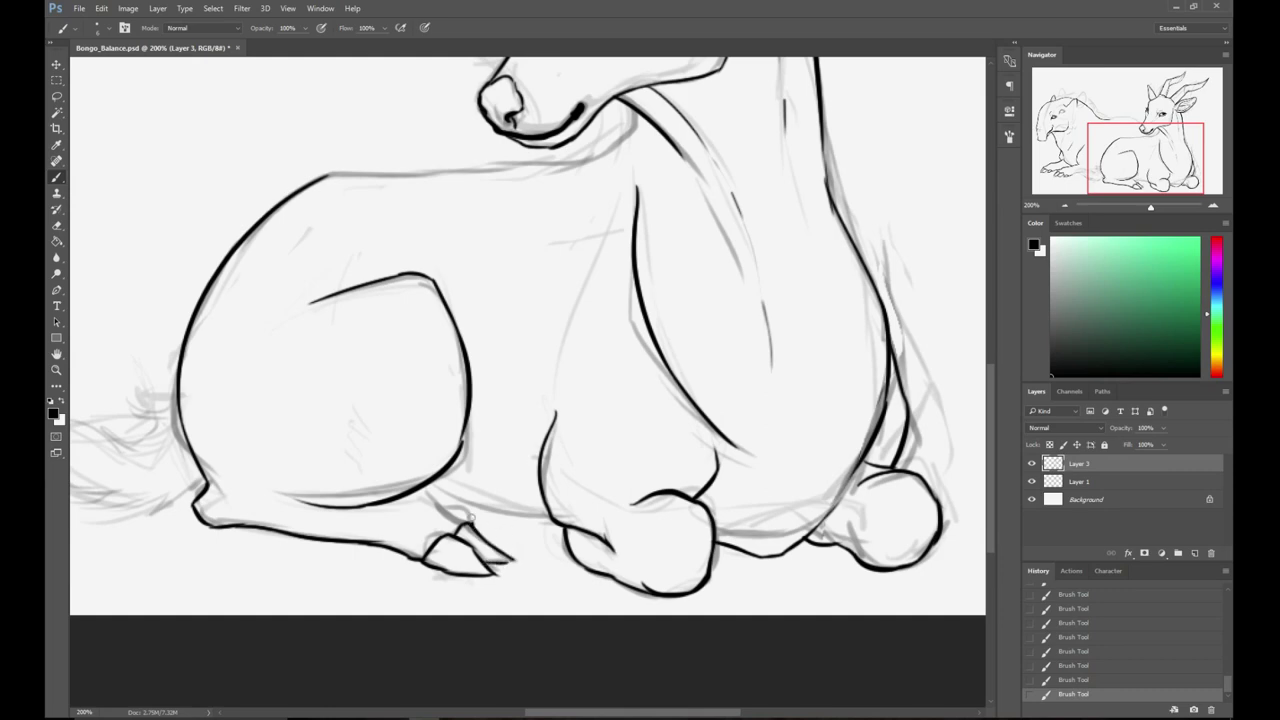
{"action": "left_click_drag", "start_coordinate": [455, 514], "coordinate": [408, 492]}
{"action": "left_click_drag", "start_coordinate": [422, 490], "coordinate": [561, 525]}
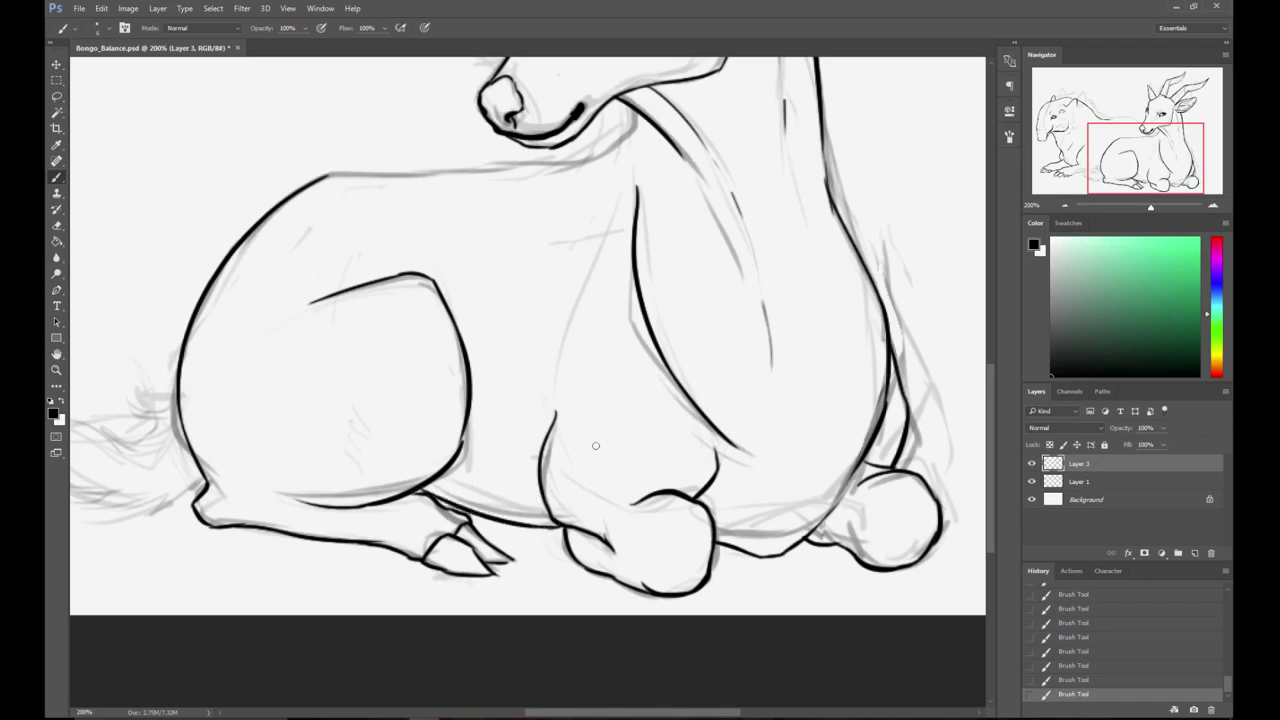
- Ink the antelope's back from the rump to the base of the neck and up under the chin
{"action": "key", "text": "space"}
{"action": "left_click_drag", "start_coordinate": [598, 386], "coordinate": [609, 440]}
{"action": "left_click_drag", "start_coordinate": [548, 313], "coordinate": [478, 418]}
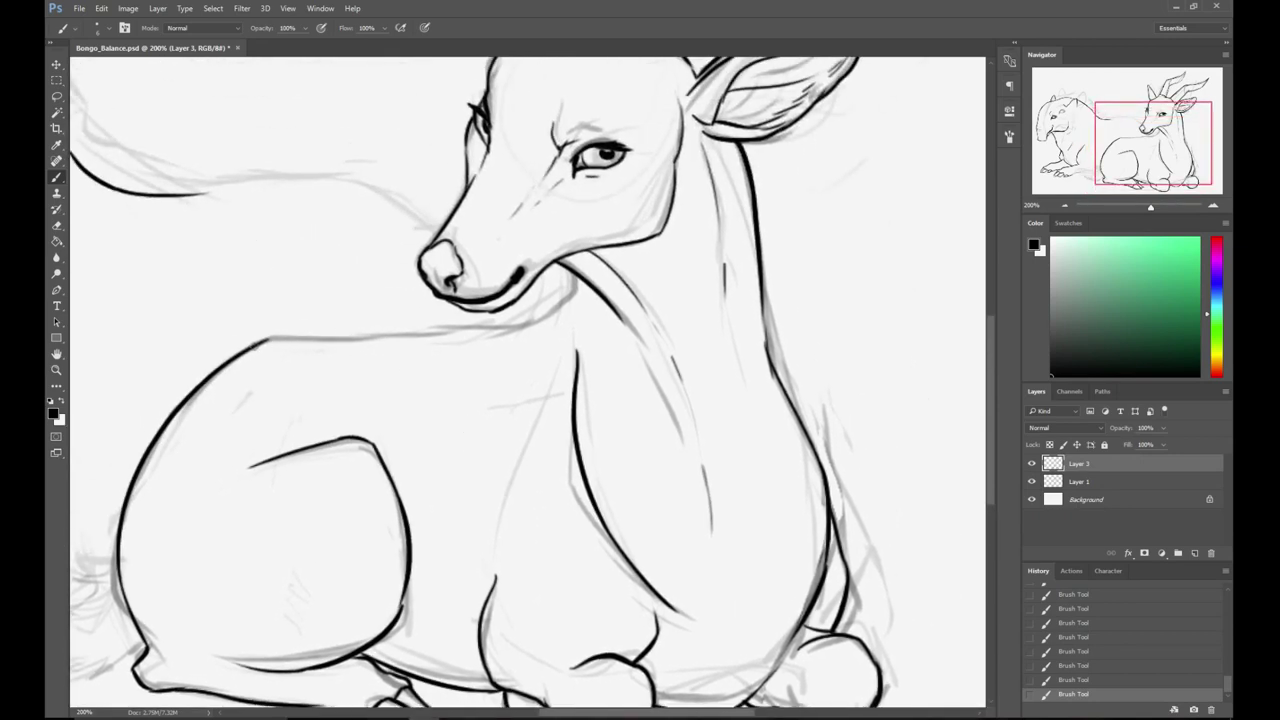
{"action": "left_click_drag", "start_coordinate": [262, 341], "coordinate": [535, 329]}
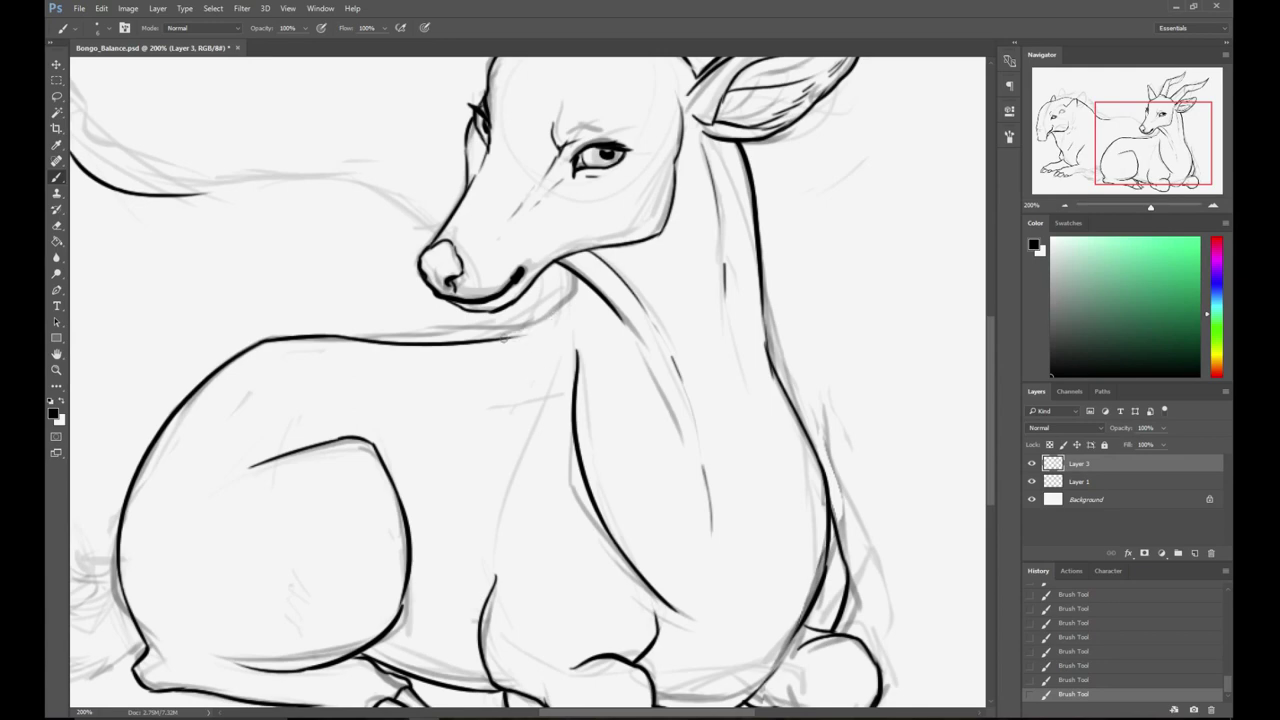
{"action": "mouse_move", "coordinate": [499, 338]}
{"action": "left_mouse_down"}
{"action": "mouse_move", "coordinate": [545, 320]}
{"action": "mouse_move", "coordinate": [567, 270]}
{"action": "left_mouse_up"}
- Ink the antelope's bushy tail with tufted fur strokes from the rump to the tapir's forefoot
{"action": "left_click_drag", "start_coordinate": [644, 231], "coordinate": [598, 453]}
{"action": "left_click_drag", "start_coordinate": [427, 678], "coordinate": [746, 314]}
{"action": "mouse_move", "coordinate": [190, 446]}
{"action": "left_mouse_down"}
{"action": "mouse_move", "coordinate": [294, 423]}
{"action": "mouse_move", "coordinate": [345, 465]}
{"action": "mouse_move", "coordinate": [368, 461]}
{"action": "left_mouse_up"}
{"action": "mouse_move", "coordinate": [189, 449]}
{"action": "left_mouse_down"}
{"action": "mouse_move", "coordinate": [334, 501]}
{"action": "mouse_move", "coordinate": [284, 504]}
{"action": "mouse_move", "coordinate": [374, 521]}
{"action": "mouse_move", "coordinate": [428, 486]}
{"action": "mouse_move", "coordinate": [385, 446]}
{"action": "mouse_move", "coordinate": [400, 419]}
{"action": "left_mouse_up"}
{"action": "key", "text": "ctrl+z"}
{"action": "left_click_drag", "start_coordinate": [433, 288], "coordinate": [646, 376]}
{"action": "left_click_drag", "start_coordinate": [379, 564], "coordinate": [430, 547]}
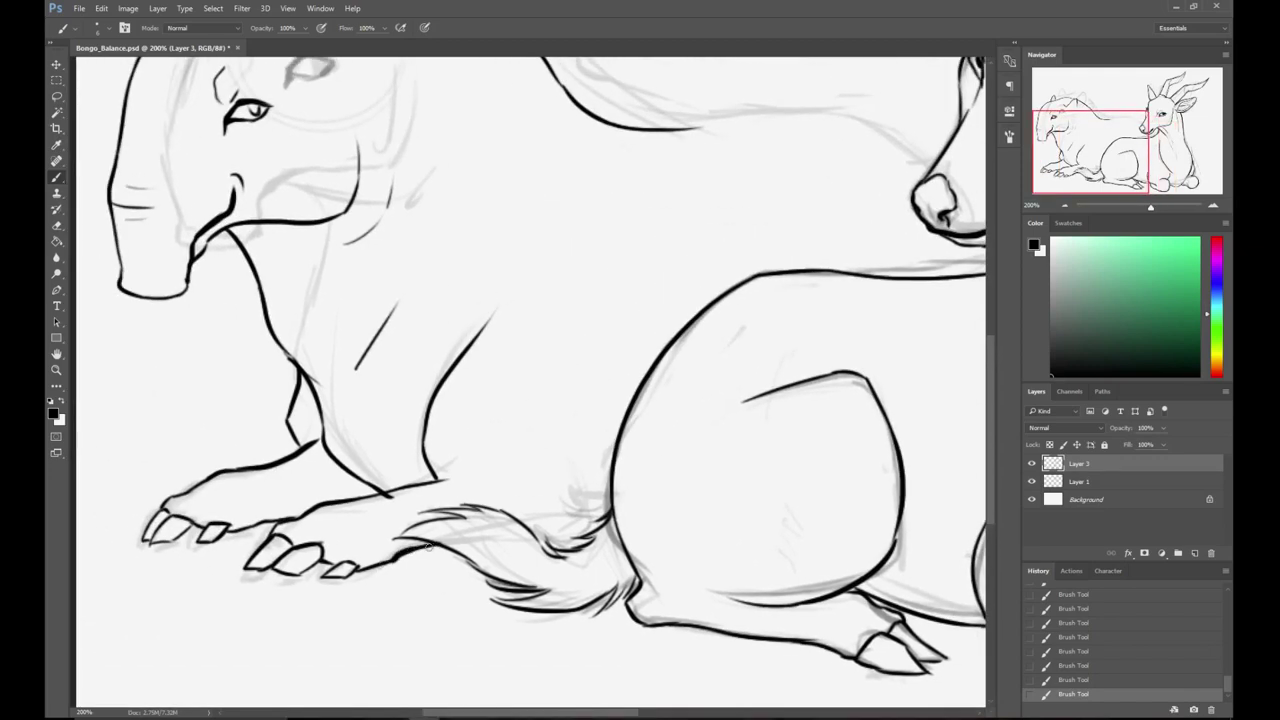
- Erase stray ink along the tapir's near foreleg above the antelope's tail
{"action": "key", "text": "e"}
{"action": "left_click_drag", "start_coordinate": [371, 500], "coordinate": [405, 496]}
{"action": "left_click_drag", "start_coordinate": [365, 507], "coordinate": [448, 483]}
{"action": "key", "text": "b"}
- Ink the tapir's lower body contour between the antelope's tail and rump
{"action": "left_click_drag", "start_coordinate": [554, 425], "coordinate": [476, 428]}
{"action": "mouse_move", "coordinate": [448, 530]}
{"action": "left_mouse_down"}
{"action": "mouse_move", "coordinate": [506, 514]}
{"action": "mouse_move", "coordinate": [500, 428]}
{"action": "left_mouse_up"}
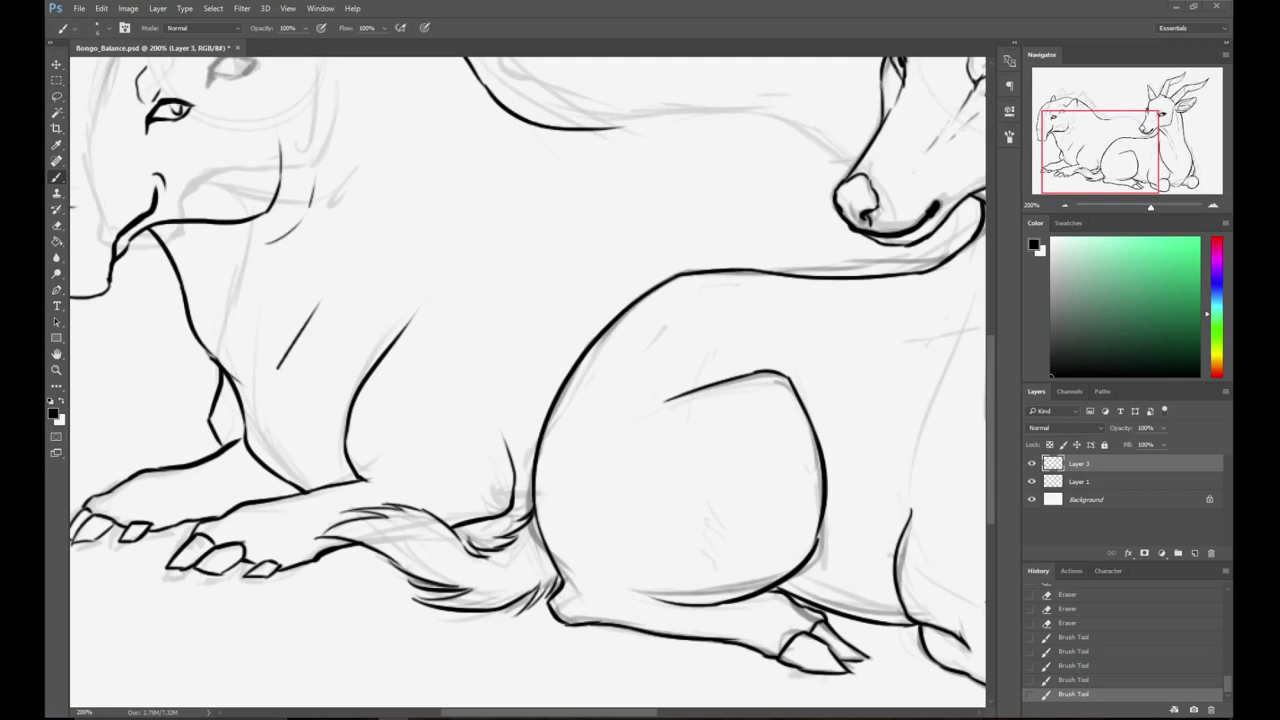
{"action": "mouse_move", "coordinate": [393, 716]}
- Ink the rear edge of the tapir's near ear from its tip down to the cheek
{"action": "mouse_move", "coordinate": [509, 210]}
{"action": "left_mouse_down"}
{"action": "mouse_move", "coordinate": [526, 346]}
{"action": "mouse_move", "coordinate": [615, 349]}
{"action": "mouse_move", "coordinate": [545, 354]}
{"action": "left_mouse_up"}
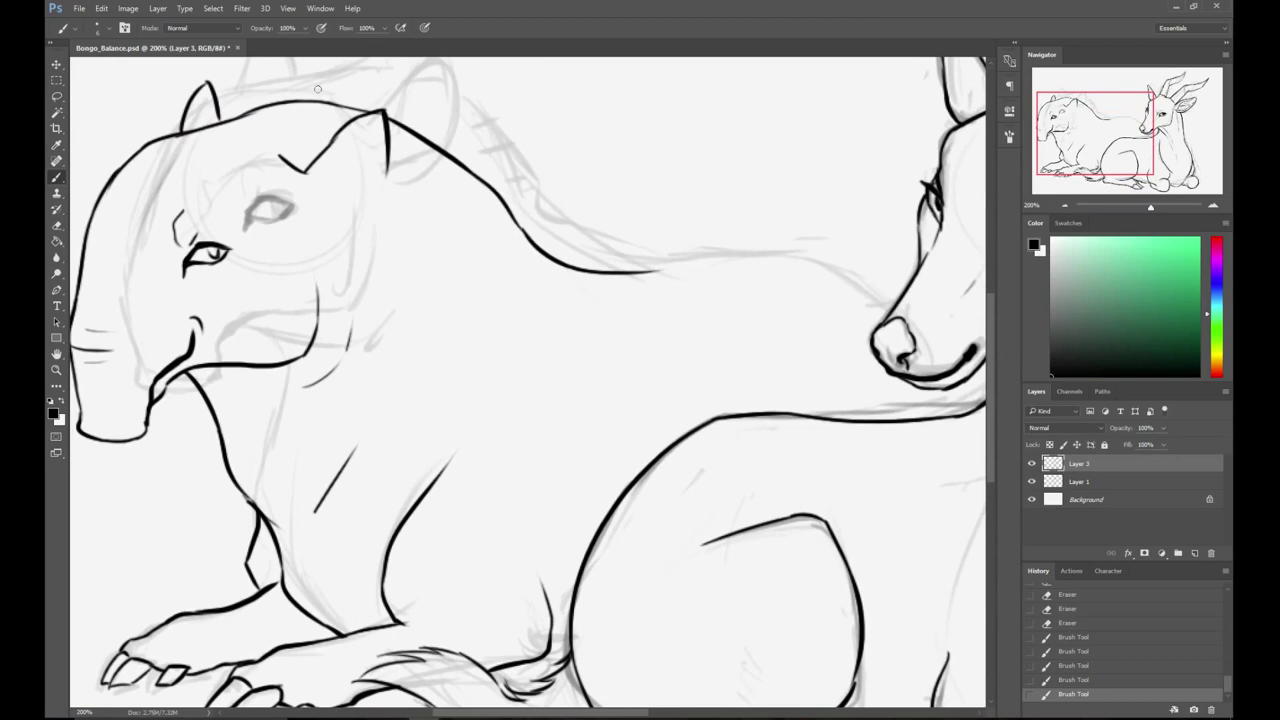
{"action": "mouse_move", "coordinate": [388, 152]}
{"action": "left_mouse_down"}
{"action": "mouse_move", "coordinate": [365, 230]}
{"action": "mouse_move", "coordinate": [323, 256]}
{"action": "mouse_move", "coordinate": [345, 248]}
{"action": "mouse_move", "coordinate": [390, 160]}
{"action": "left_mouse_up"}
{"action": "key", "text": "ctrl+z"}
{"action": "key", "text": "ctrl+z"}
{"action": "key", "text": "ctrl+z"}
- Erase the notch at the front of the tapir's near ear and redraw the ear's base strokes
{"action": "key", "text": "e"}
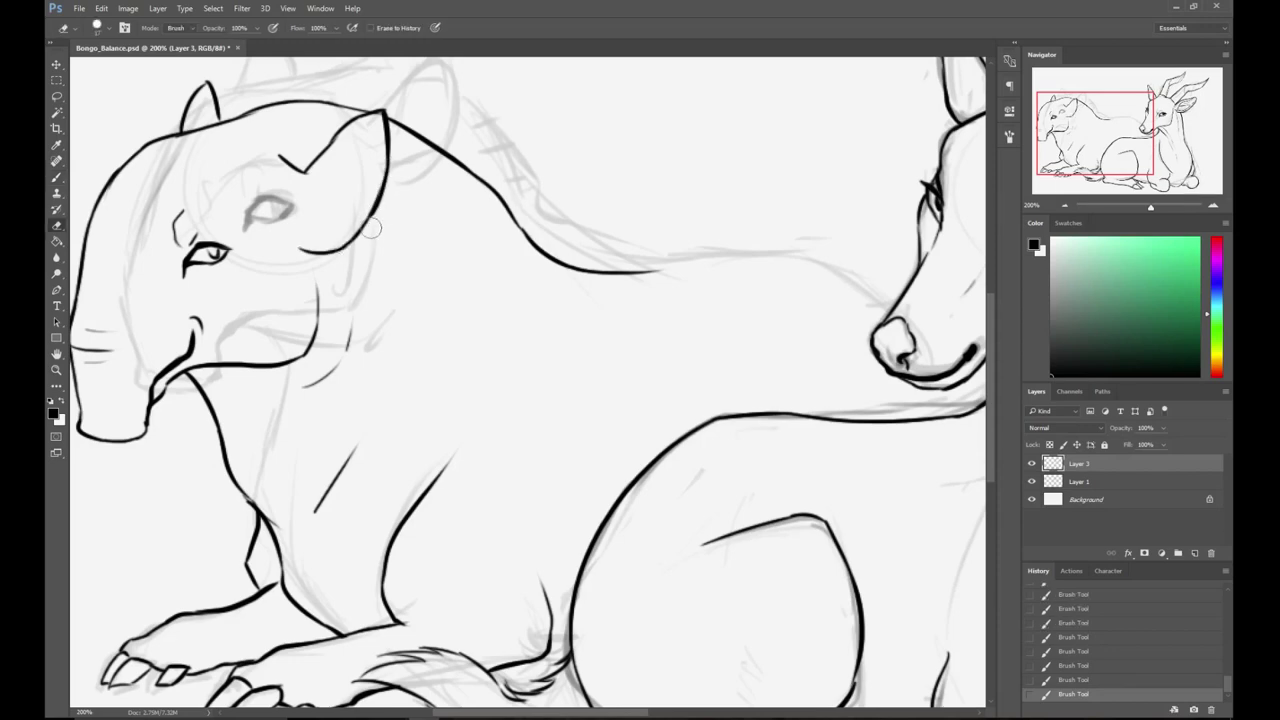
{"action": "mouse_move", "coordinate": [292, 155]}
{"action": "left_mouse_down"}
{"action": "mouse_move", "coordinate": [270, 152]}
{"action": "mouse_move", "coordinate": [300, 168]}
{"action": "mouse_move", "coordinate": [298, 210]}
{"action": "mouse_move", "coordinate": [281, 210]}
{"action": "left_mouse_up"}
{"action": "key", "text": "b"}
{"action": "key", "text": "ctrl+z"}
{"action": "key", "text": "ctrl+z"}
{"action": "left_click_drag", "start_coordinate": [307, 166], "coordinate": [284, 200]}
{"action": "left_click_drag", "start_coordinate": [282, 250], "coordinate": [328, 250]}
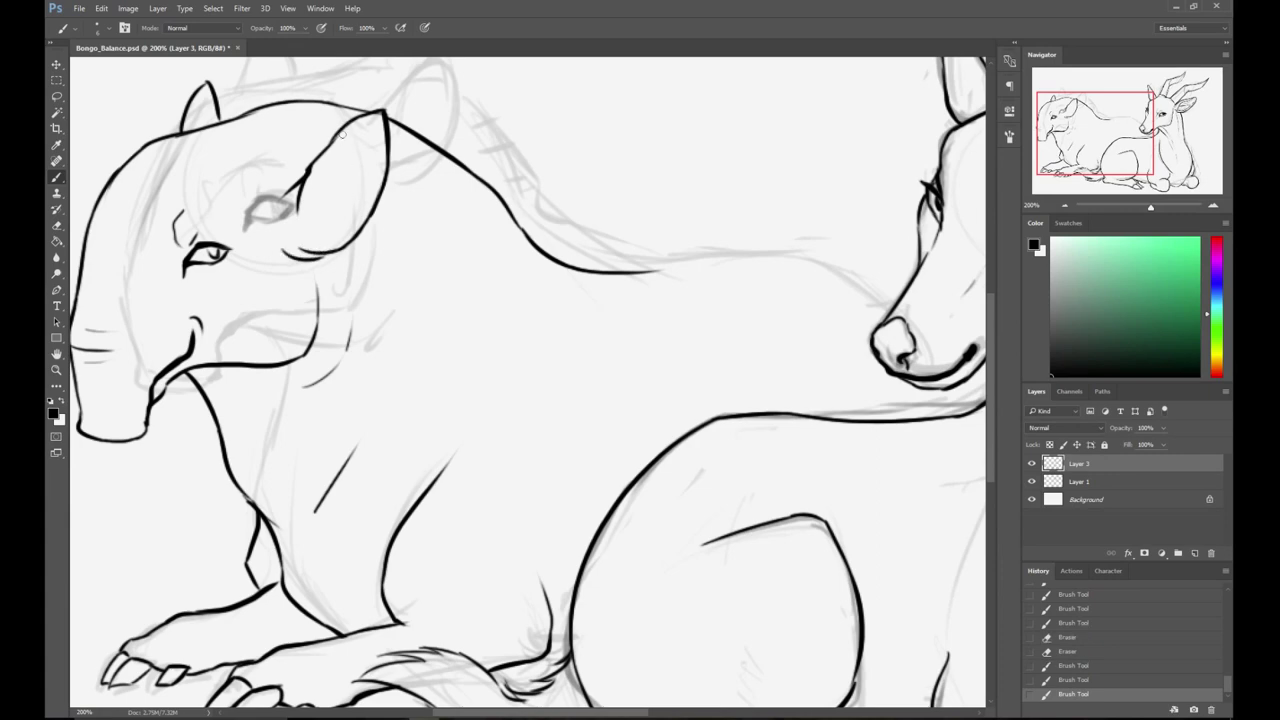
- Ink the inner contour of the tapir's near ear
{"action": "mouse_move", "coordinate": [355, 120]}
{"action": "left_mouse_down"}
{"action": "mouse_move", "coordinate": [312, 230]}
{"action": "mouse_move", "coordinate": [334, 252]}
{"action": "mouse_move", "coordinate": [374, 194]}
{"action": "left_mouse_up"}
{"action": "key", "text": "ctrl+z"}
{"action": "left_click_drag", "start_coordinate": [323, 249], "coordinate": [377, 196]}
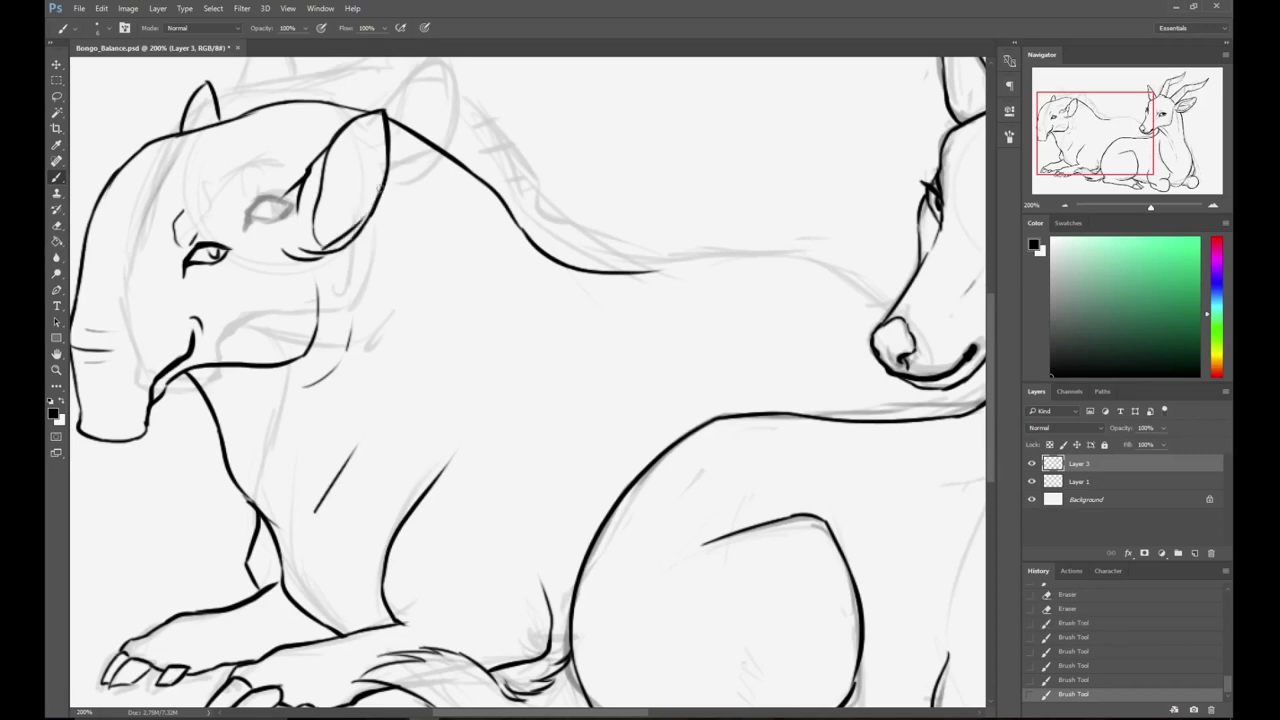
{"action": "left_click_drag", "start_coordinate": [353, 130], "coordinate": [390, 156]}
{"action": "left_click_drag", "start_coordinate": [344, 128], "coordinate": [382, 116]}
- Lasso the tapir's near ear, shift it slightly toward the forehead, and deselect it
{"action": "mouse_move", "coordinate": [560, 184]}
{"action": "left_mouse_down"}
{"action": "mouse_move", "coordinate": [654, 144]}
{"action": "mouse_move", "coordinate": [642, 162]}
{"action": "left_mouse_up"}
{"action": "key", "text": "l"}
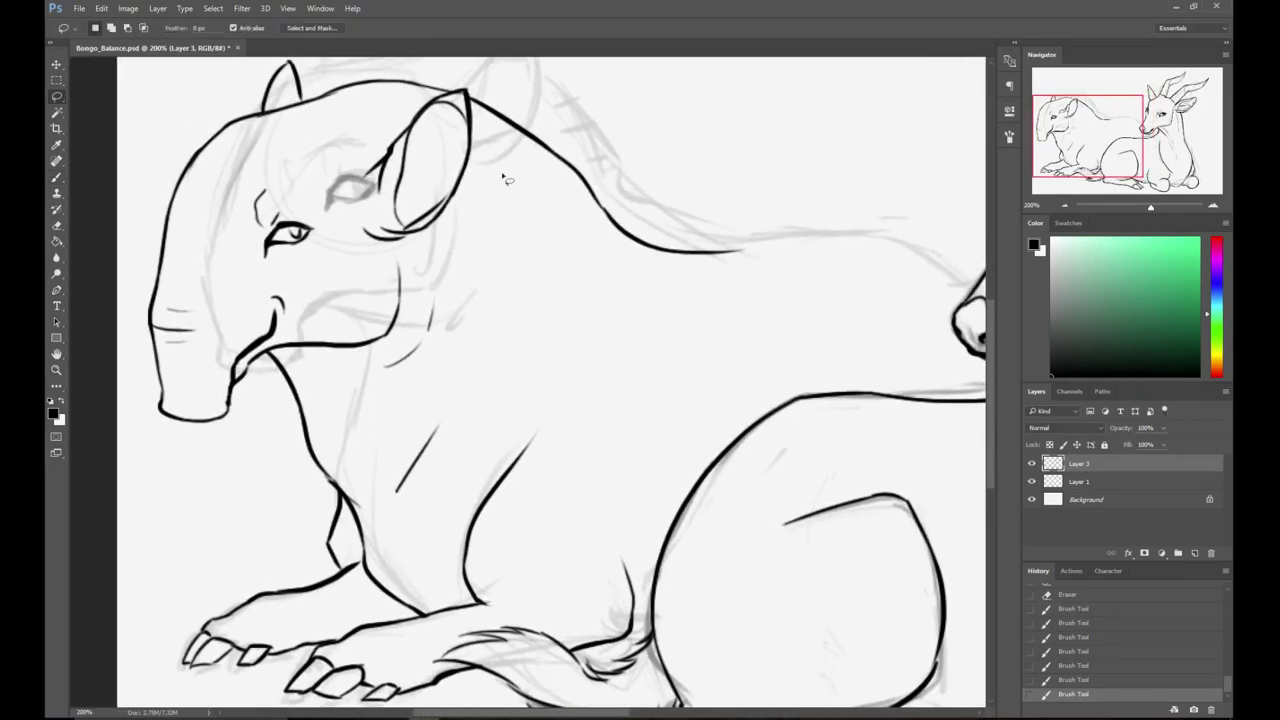
{"action": "left_click_drag", "start_coordinate": [472, 153], "coordinate": [448, 220]}
{"action": "mouse_move", "coordinate": [343, 206]}
{"action": "left_mouse_down"}
{"action": "mouse_move", "coordinate": [343, 320]}
{"action": "mouse_move", "coordinate": [448, 280]}
{"action": "mouse_move", "coordinate": [460, 213]}
{"action": "mouse_move", "coordinate": [446, 145]}
{"action": "mouse_move", "coordinate": [405, 165]}
{"action": "left_mouse_up"}
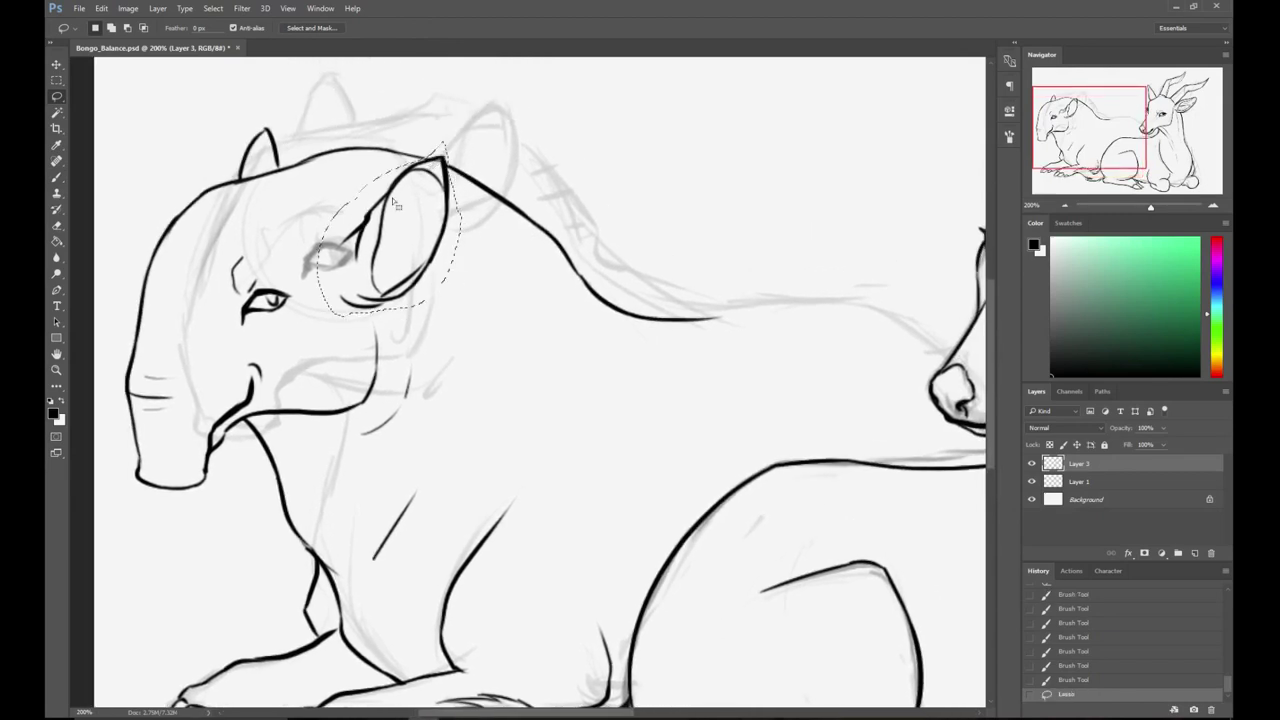
{"action": "mouse_move", "coordinate": [384, 208]}
{"action": "left_mouse_down"}
{"action": "mouse_move", "coordinate": [348, 203]}
{"action": "mouse_move", "coordinate": [365, 197]}
{"action": "left_mouse_up"}
{"action": "key", "text": "ctrl+d"}
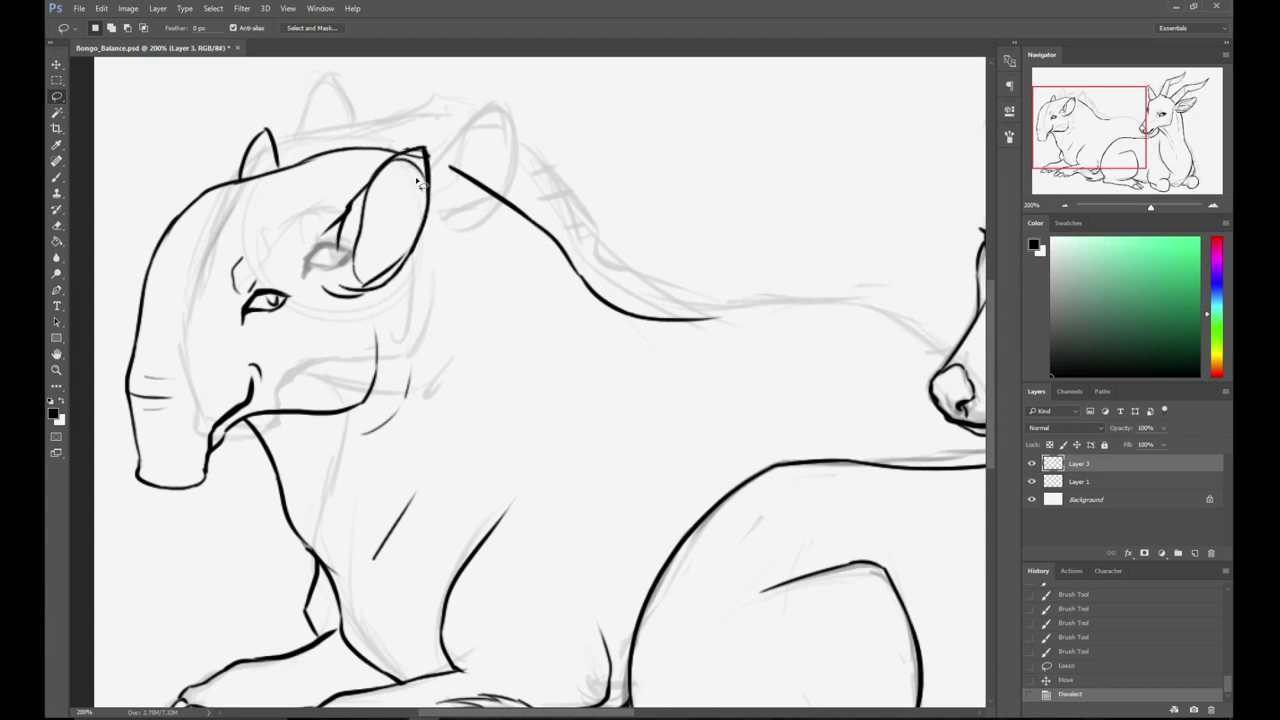
- Shrink the eraser and clean up the overlapping lines around the tip of the tapir's moved ear
{"action": "key", "text": "e"}
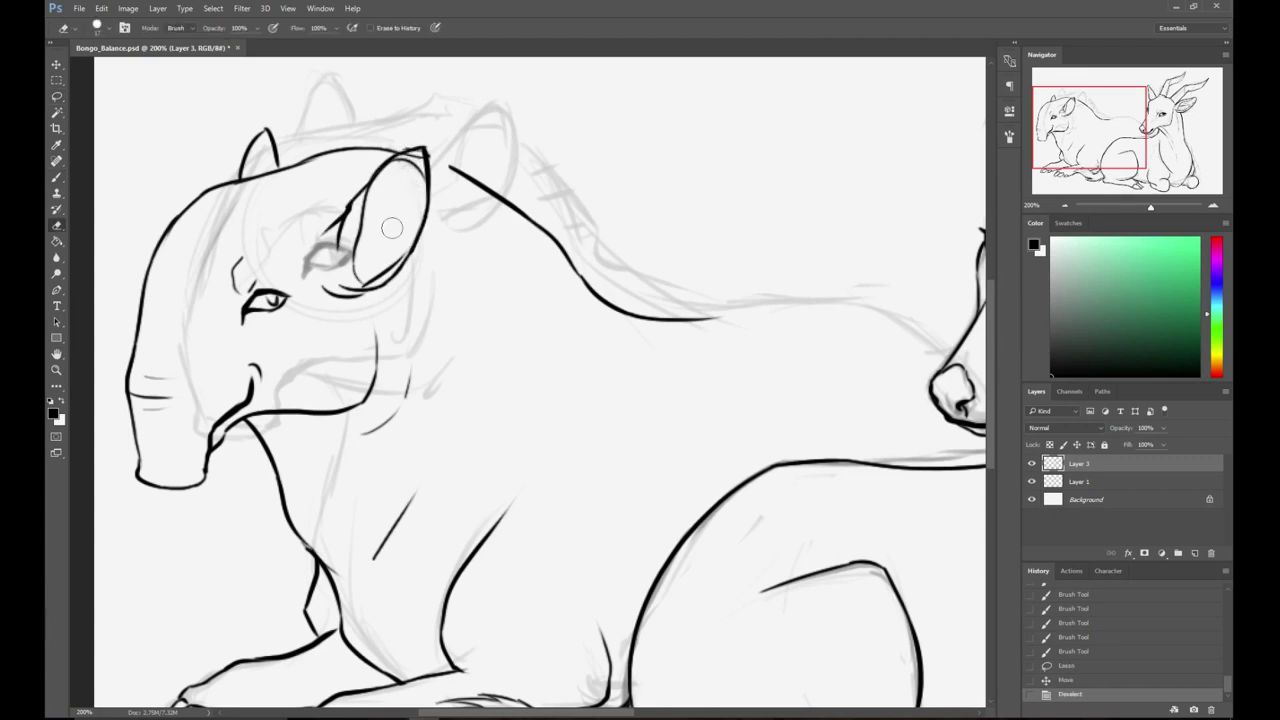
{"action": "right_click", "coordinate": [466, 192]}
{"action": "left_click_drag", "start_coordinate": [537, 225], "coordinate": [535, 225]}
{"action": "left_click", "coordinate": [498, 130]}
{"action": "left_click", "coordinate": [404, 148]}
{"action": "left_click", "coordinate": [408, 150]}
{"action": "left_click", "coordinate": [410, 152]}
{"action": "left_click", "coordinate": [422, 153]}
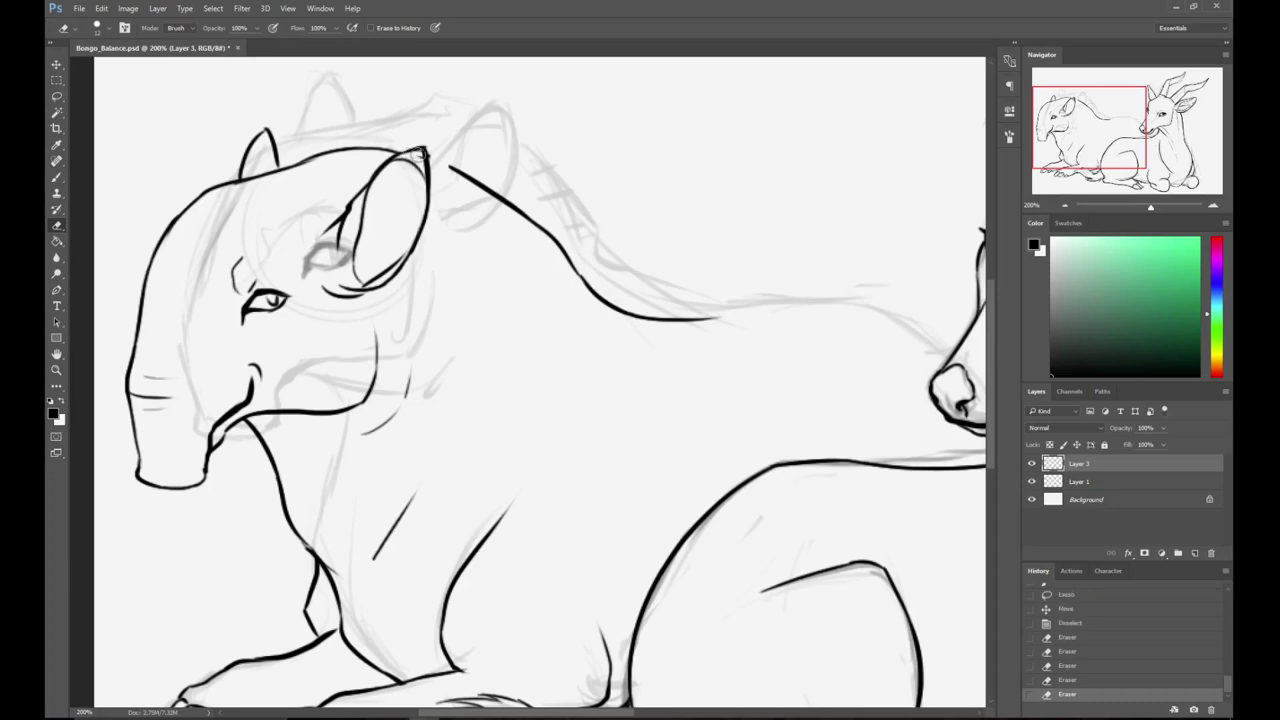
{"action": "left_click", "coordinate": [427, 146]}
{"action": "left_click", "coordinate": [434, 168]}
- Ink the missing piece of the tapir's neck line up to the moved ear
{"action": "key", "text": "b"}
{"action": "left_click_drag", "start_coordinate": [580, 241], "coordinate": [545, 205]}
{"action": "left_click_drag", "start_coordinate": [391, 121], "coordinate": [434, 141]}
{"action": "key", "text": "ctrl+z"}
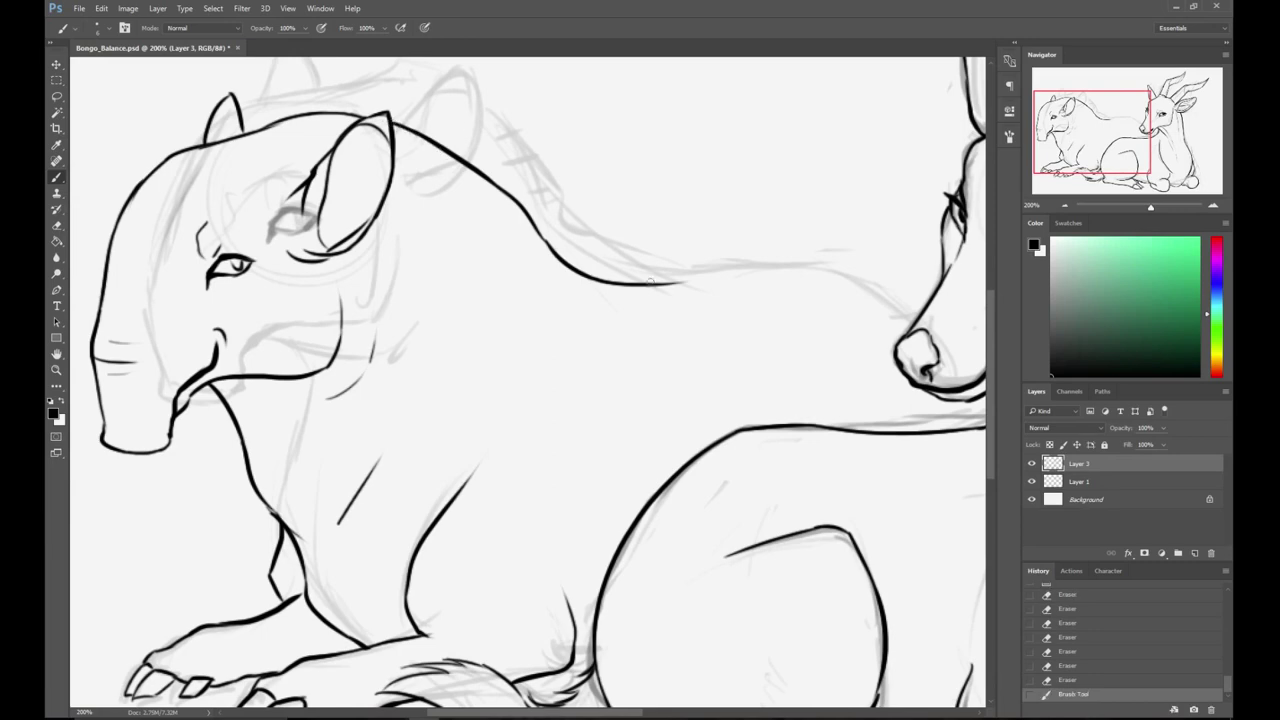
- Ink the tapir's back from the shoulder dip over the rump to the antelope's muzzle
{"action": "left_click_drag", "start_coordinate": [686, 298], "coordinate": [540, 265]}
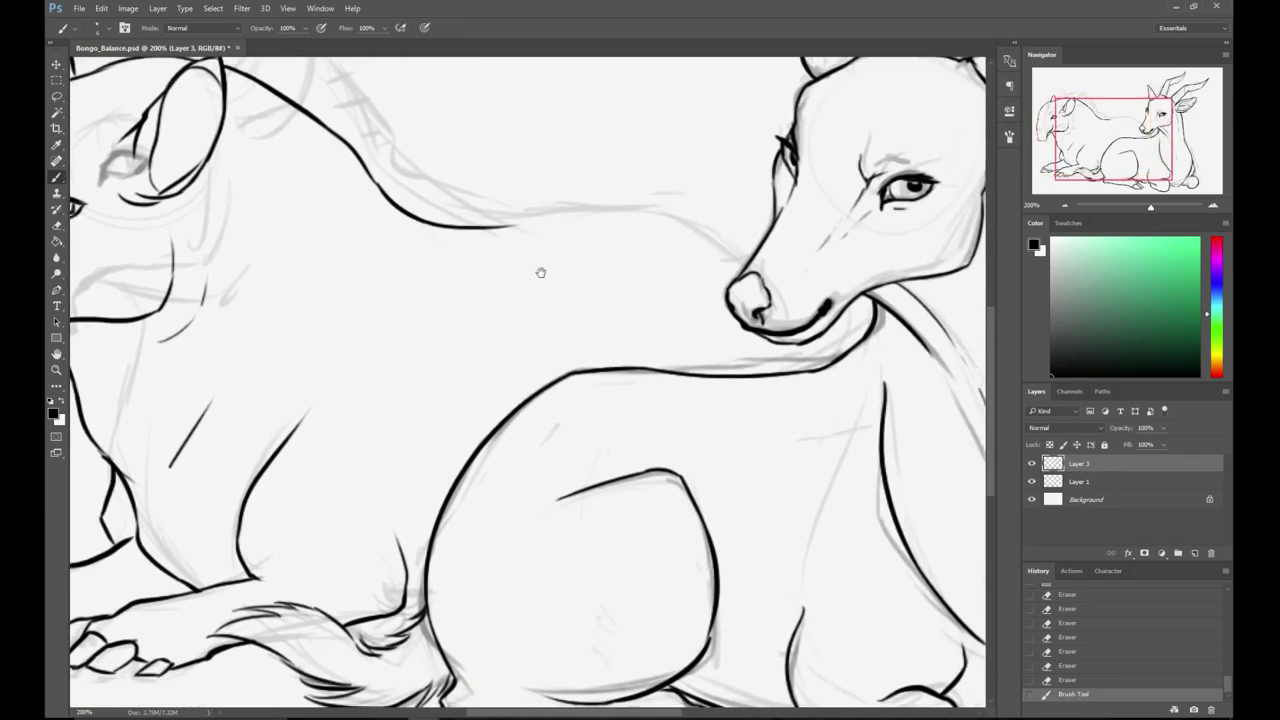
{"action": "mouse_move", "coordinate": [495, 225]}
{"action": "left_mouse_down"}
{"action": "mouse_move", "coordinate": [656, 207]}
{"action": "mouse_move", "coordinate": [635, 208]}
{"action": "mouse_move", "coordinate": [738, 258]}
{"action": "left_mouse_up"}
{"action": "key", "text": "ctrl+z"}
{"action": "left_click_drag", "start_coordinate": [686, 224], "coordinate": [745, 260]}
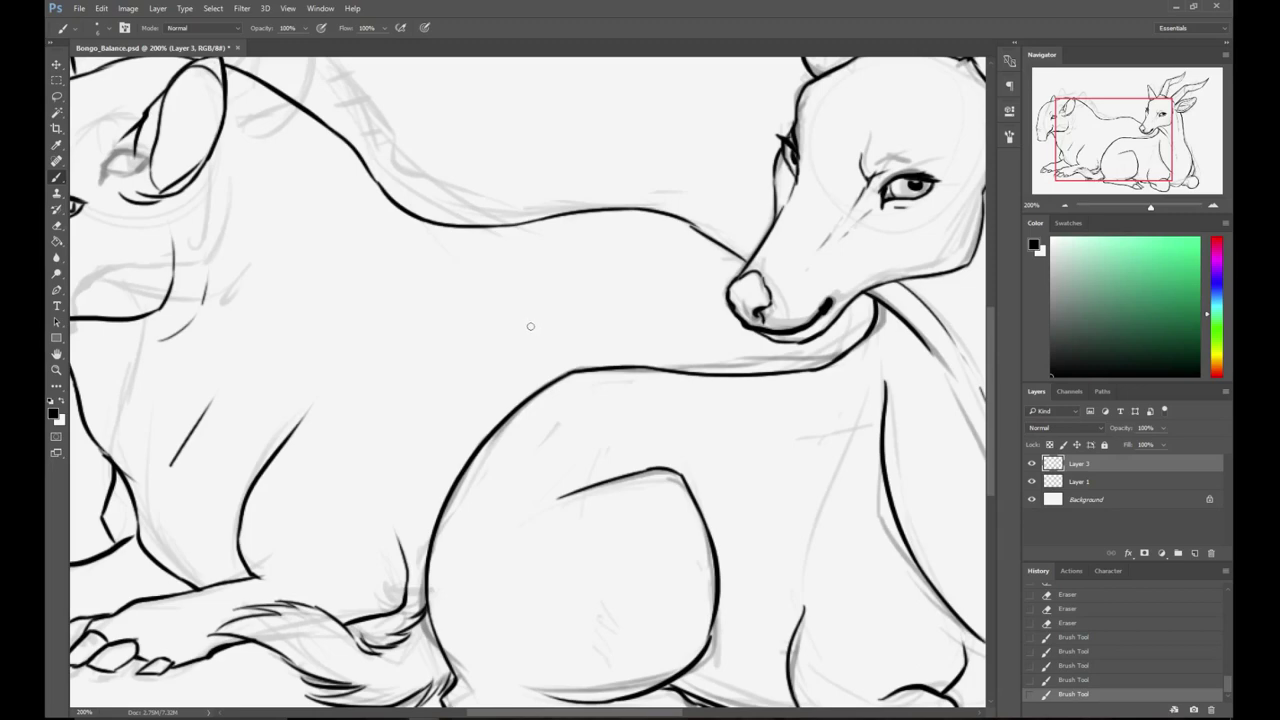
- Ink the short piece of the tapir's contour showing beneath the antelope's chin and erase stray ink
{"action": "mouse_move", "coordinate": [593, 285]}
{"action": "left_mouse_down"}
{"action": "mouse_move", "coordinate": [540, 283]}
{"action": "mouse_move", "coordinate": [568, 286]}
{"action": "left_mouse_up"}
{"action": "key", "text": "ctrl+z"}
{"action": "mouse_move", "coordinate": [733, 324]}
{"action": "left_mouse_down"}
{"action": "mouse_move", "coordinate": [755, 363]}
{"action": "mouse_move", "coordinate": [749, 350]}
{"action": "left_mouse_up"}
{"action": "key", "text": "e"}
{"action": "left_click_drag", "start_coordinate": [597, 229], "coordinate": [616, 242]}
{"action": "mouse_move", "coordinate": [618, 258]}
{"action": "left_mouse_down"}
{"action": "mouse_move", "coordinate": [613, 228]}
{"action": "mouse_move", "coordinate": [640, 245]}
{"action": "left_mouse_up"}
{"action": "key", "text": "b"}
{"action": "mouse_move", "coordinate": [903, 349]}
{"action": "left_mouse_down"}
{"action": "mouse_move", "coordinate": [1010, 247]}
{"action": "mouse_move", "coordinate": [1000, 239]}
{"action": "left_mouse_up"}
{"action": "left_click", "coordinate": [1065, 206]}
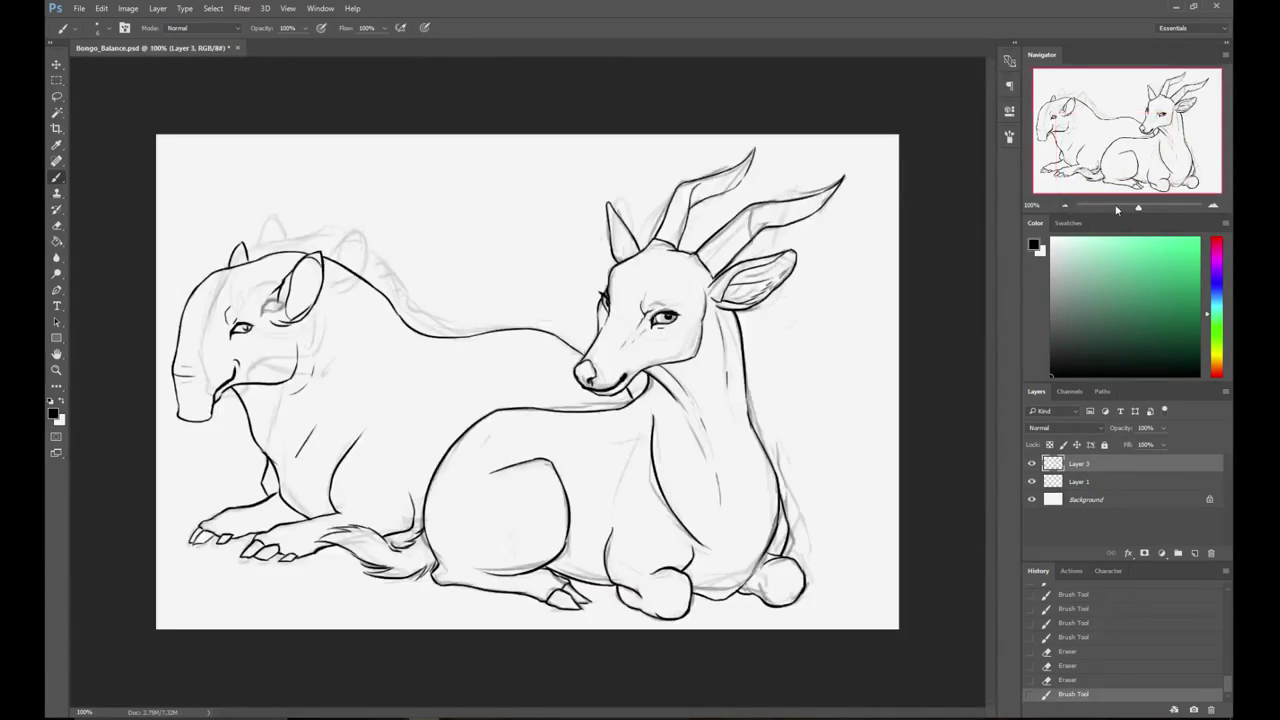
- Ink short ridge marks along both of the antelope's horns
{"action": "left_click", "coordinate": [1214, 205]}
{"action": "left_click_drag", "start_coordinate": [790, 230], "coordinate": [608, 221]}
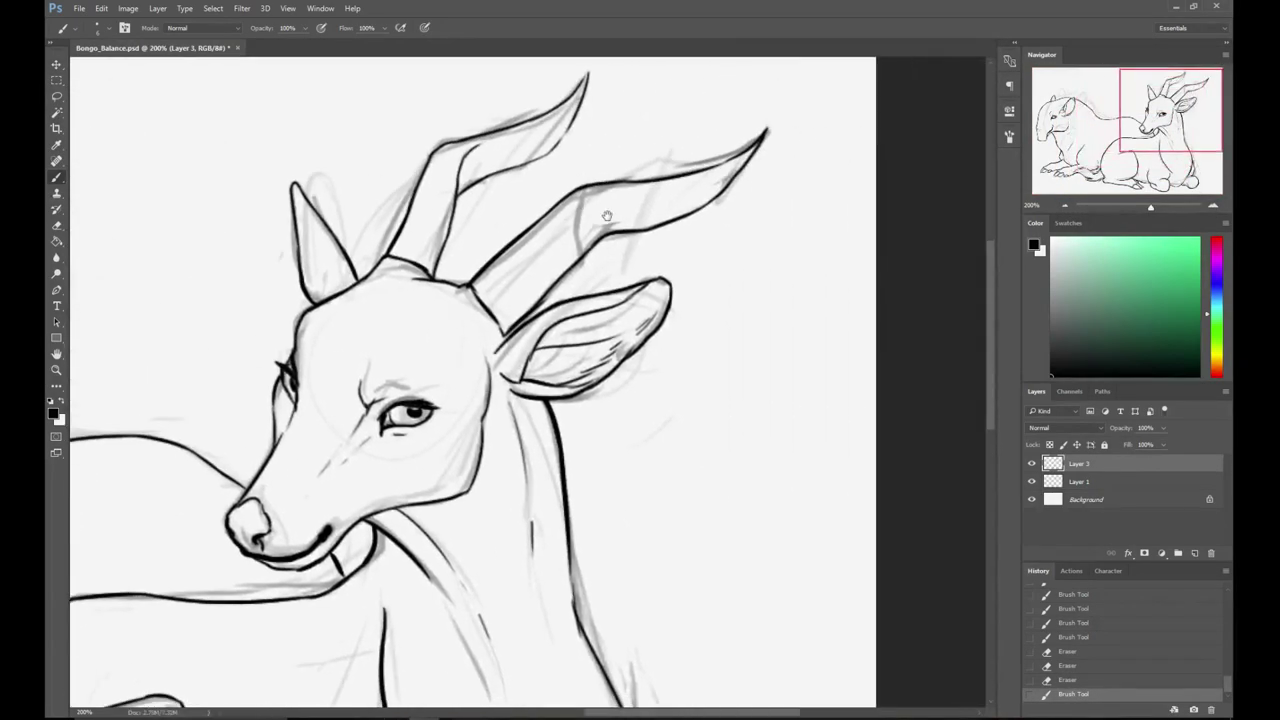
{"action": "mouse_move", "coordinate": [510, 296]}
{"action": "left_mouse_down"}
{"action": "mouse_move", "coordinate": [520, 318]}
{"action": "mouse_move", "coordinate": [540, 302]}
{"action": "left_mouse_up"}
{"action": "mouse_move", "coordinate": [558, 257]}
{"action": "left_mouse_down"}
{"action": "mouse_move", "coordinate": [566, 276]}
{"action": "mouse_move", "coordinate": [553, 287]}
{"action": "left_mouse_up"}
{"action": "mouse_move", "coordinate": [578, 230]}
{"action": "left_mouse_down"}
{"action": "mouse_move", "coordinate": [590, 252]}
{"action": "mouse_move", "coordinate": [620, 226]}
{"action": "mouse_move", "coordinate": [664, 234]}
{"action": "left_mouse_up"}
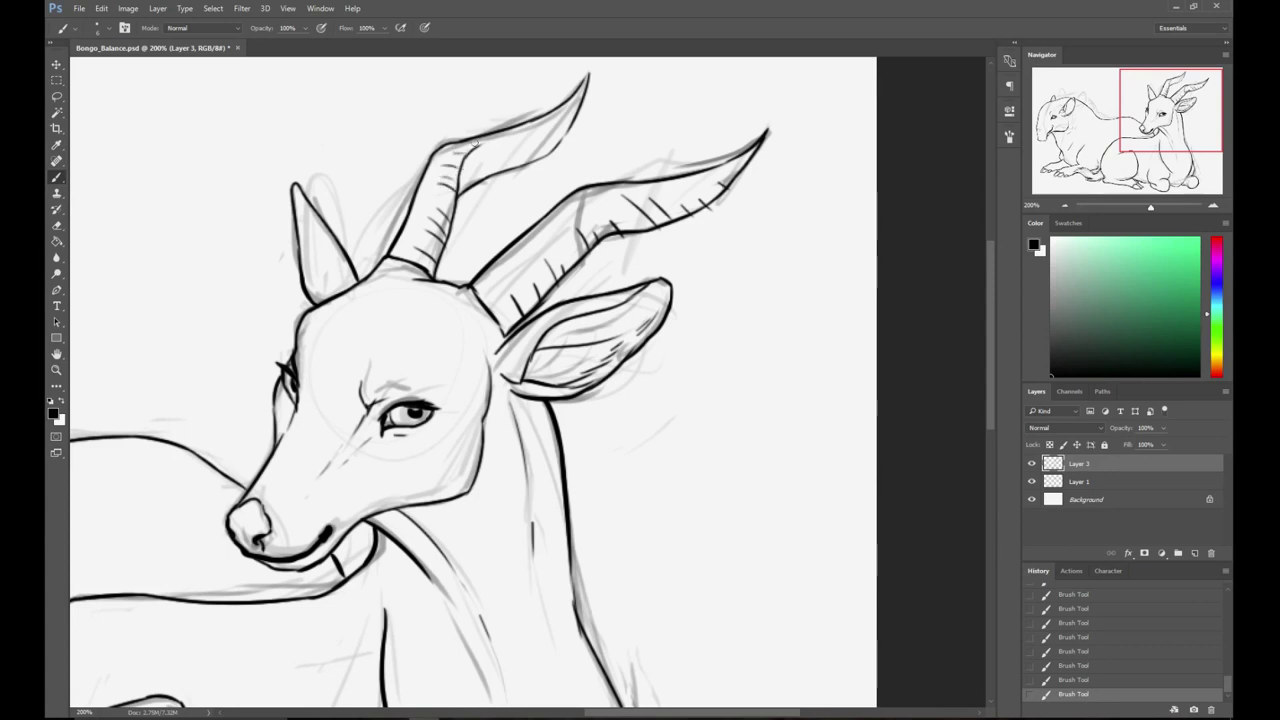
- Erase excess ridge marks on the antelope's near horn and redraw them more cleanly
{"action": "key", "text": "e"}
{"action": "mouse_move", "coordinate": [616, 236]}
{"action": "left_mouse_down"}
{"action": "mouse_move", "coordinate": [657, 233]}
{"action": "mouse_move", "coordinate": [635, 237]}
{"action": "left_mouse_up"}
{"action": "mouse_move", "coordinate": [731, 208]}
{"action": "left_mouse_down"}
{"action": "mouse_move", "coordinate": [742, 194]}
{"action": "mouse_move", "coordinate": [693, 212]}
{"action": "mouse_move", "coordinate": [727, 189]}
{"action": "left_mouse_up"}
{"action": "key", "text": "b"}
{"action": "key", "text": "ctrl+z"}
{"action": "left_click_drag", "start_coordinate": [543, 303], "coordinate": [741, 222]}
{"action": "left_click_drag", "start_coordinate": [420, 303], "coordinate": [767, 324]}
{"action": "left_click", "coordinate": [1066, 205]}
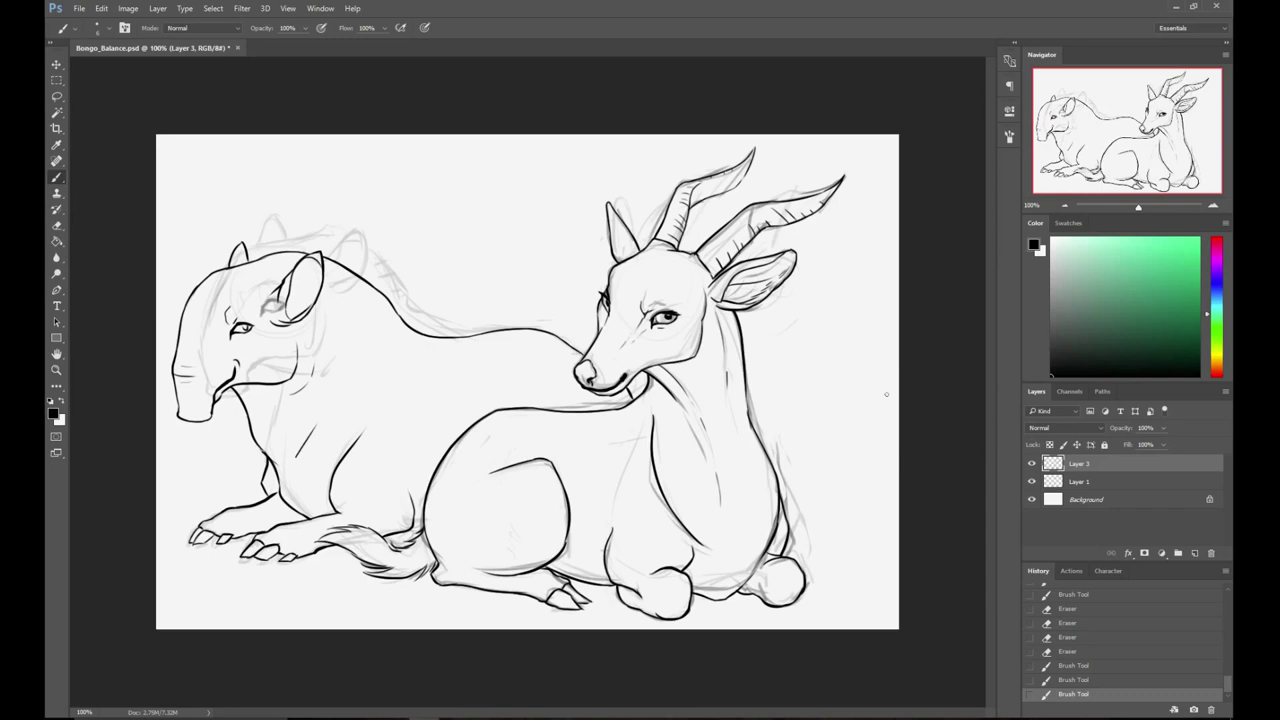
- Hide the sketch on Layer 1 and shift the line art on Layer 3 slightly to the right
{"action": "left_click", "coordinate": [1068, 373]}
{"action": "left_click", "coordinate": [1075, 483]}
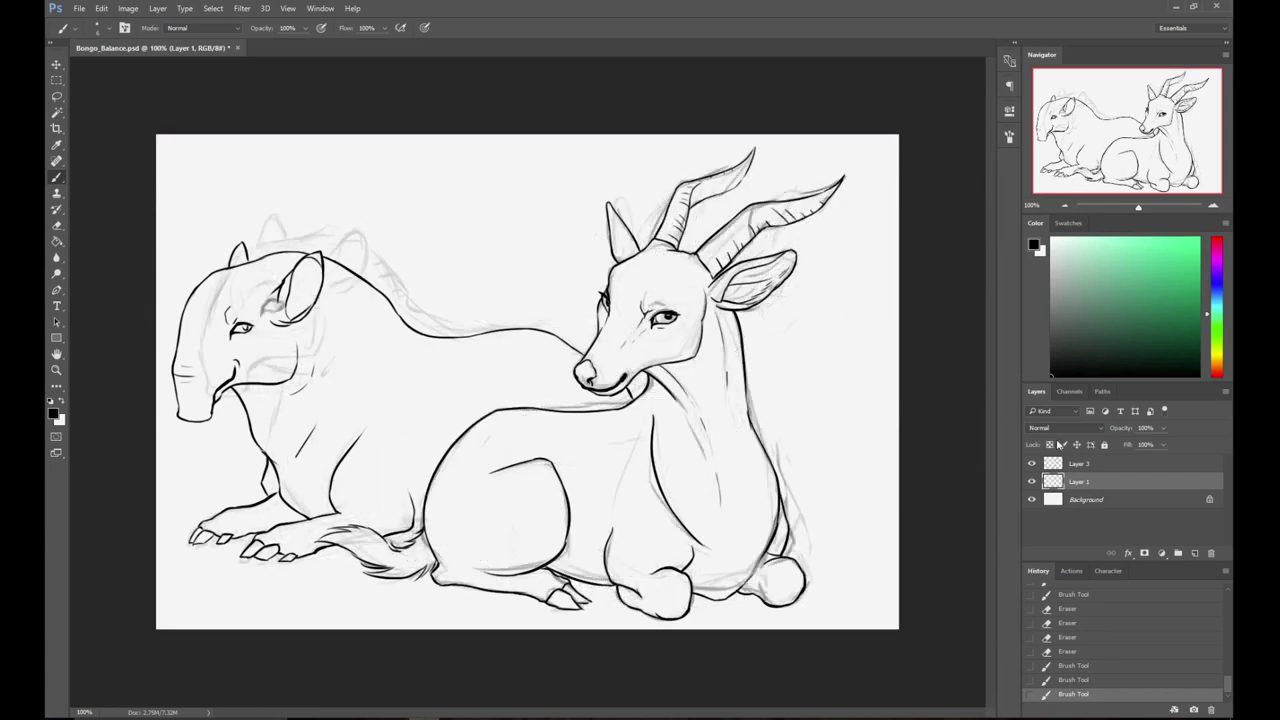
{"action": "left_click", "coordinate": [1033, 483]}
{"action": "left_click", "coordinate": [1078, 463]}
{"action": "left_click_drag", "start_coordinate": [807, 388], "coordinate": [831, 387]}
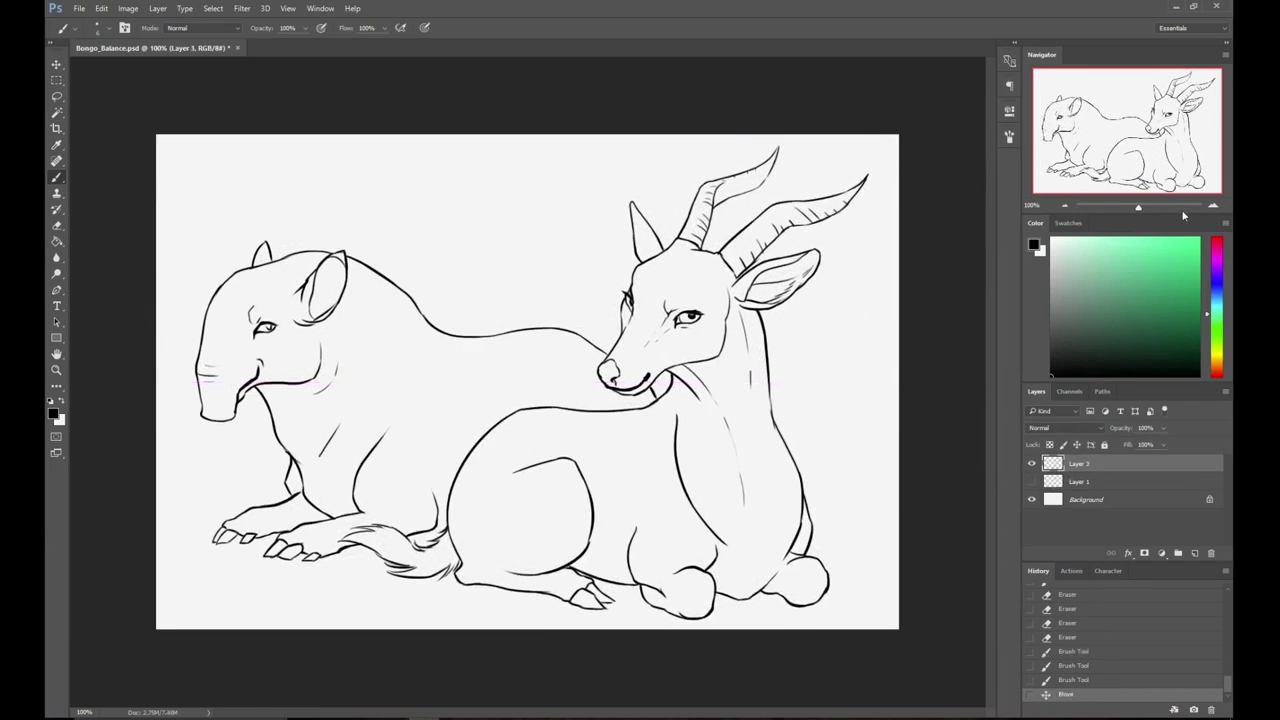
- Create a new layer and place it directly below Layer 3
{"action": "left_click", "coordinate": [1214, 206]}
{"action": "left_click_drag", "start_coordinate": [1092, 204], "coordinate": [1131, 207]}
{"action": "left_click", "coordinate": [1213, 206]}
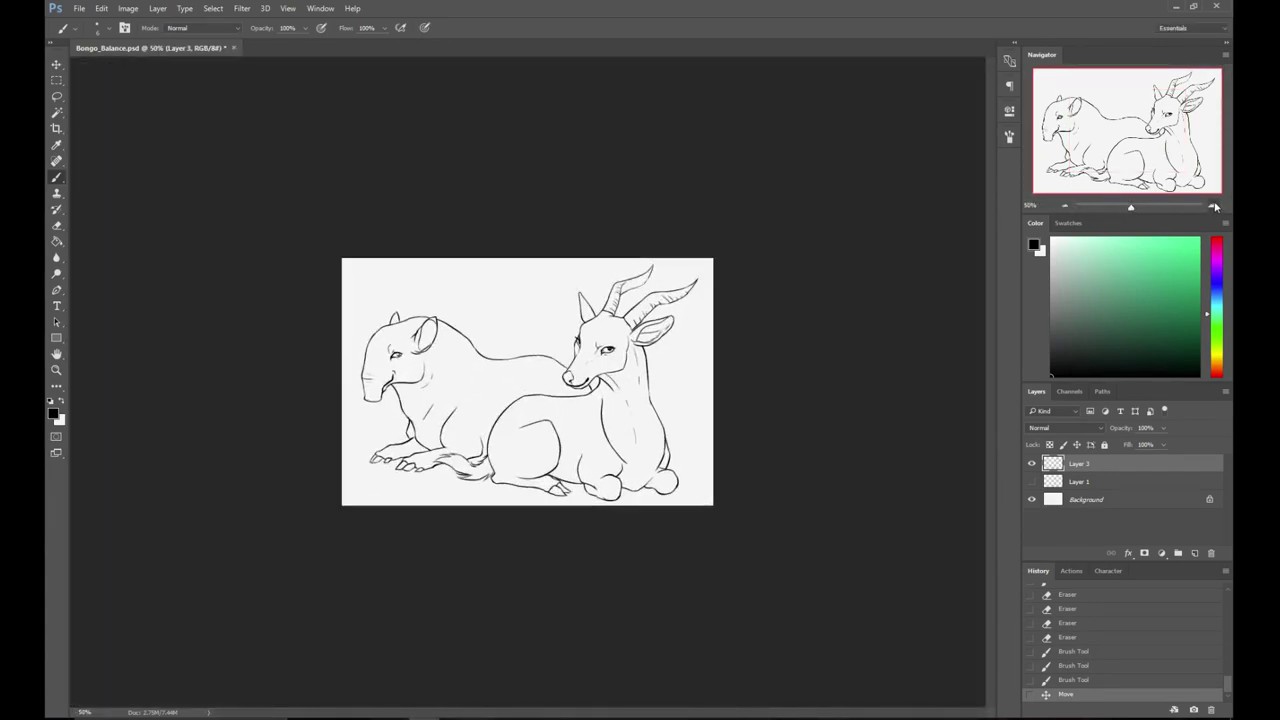
{"action": "left_click", "coordinate": [1213, 206]}
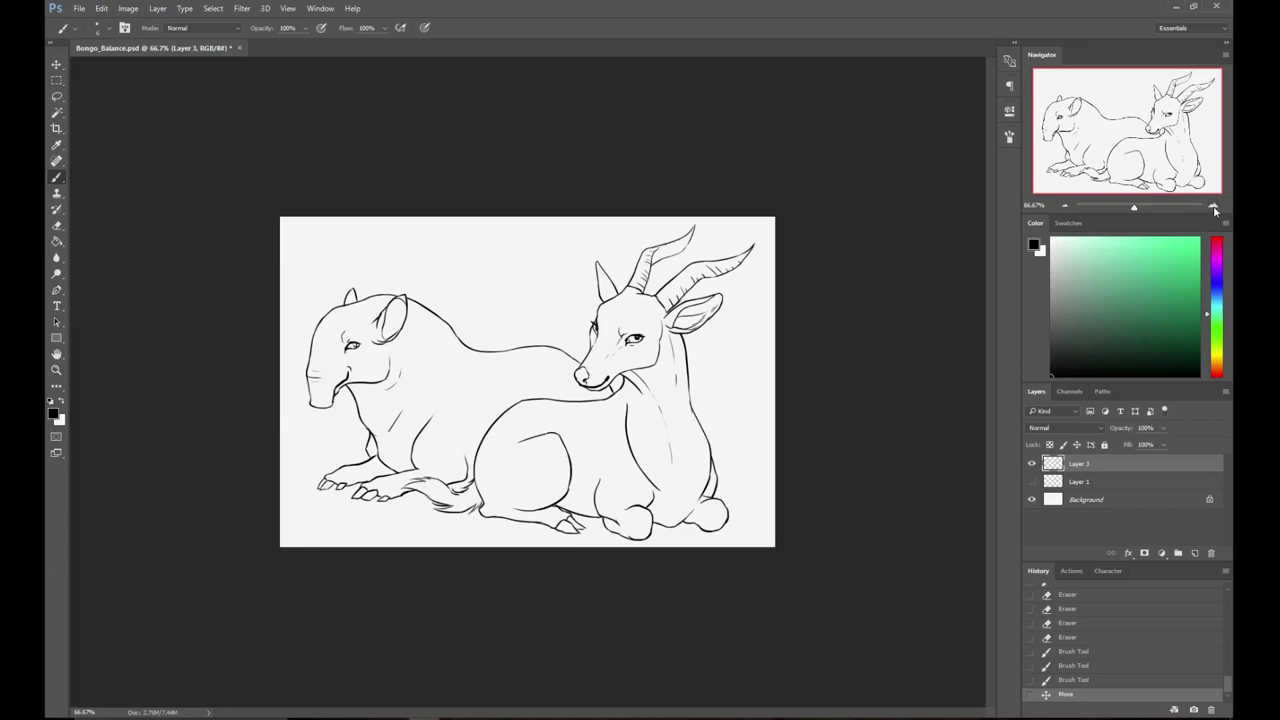
{"action": "left_click", "coordinate": [1210, 207]}
{"action": "left_click", "coordinate": [1190, 557]}
{"action": "key", "text": "ctrl+bracketleft"}
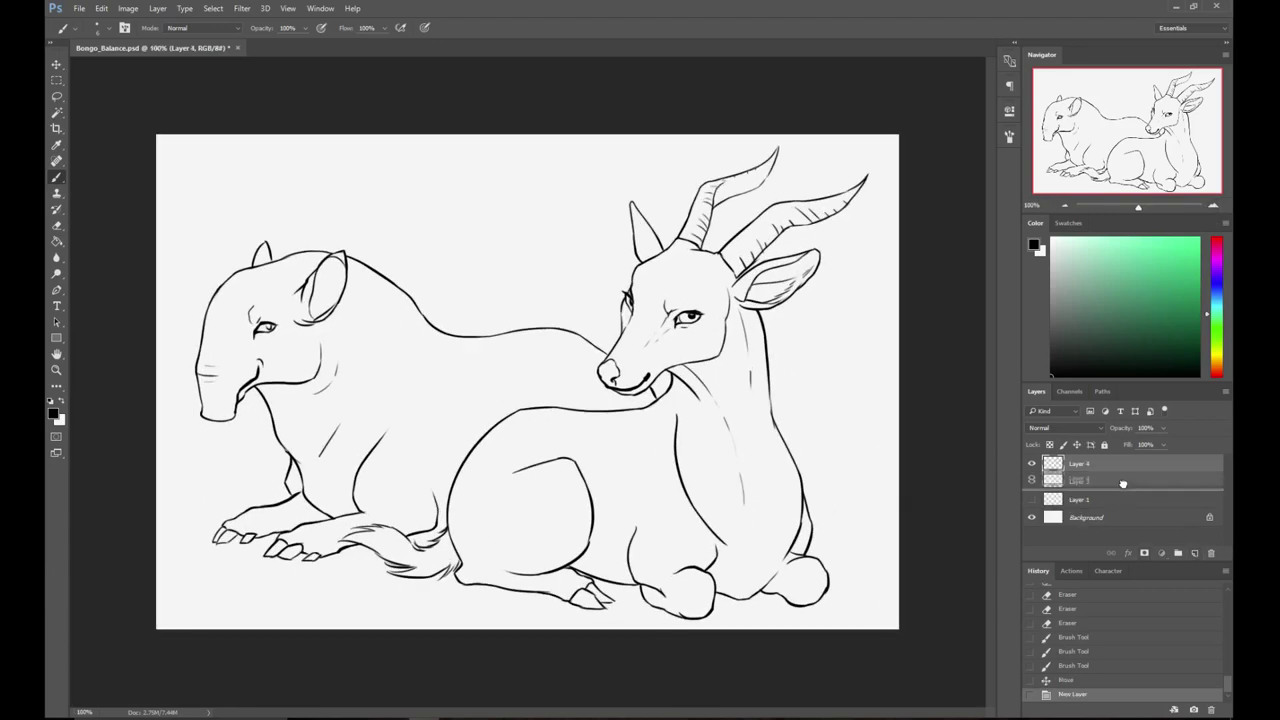
- Choose a reddish-brown foreground colour and set the brush tip size to 23 px
{"action": "left_click_drag", "start_coordinate": [1206, 345], "coordinate": [1216, 370]}
{"action": "left_click", "coordinate": [1145, 281]}
{"action": "right_click", "coordinate": [521, 257]}
{"action": "left_click_drag", "start_coordinate": [581, 232], "coordinate": [605, 233]}
{"action": "left_click_drag", "start_coordinate": [328, 323], "coordinate": [332, 345]}
{"action": "key", "text": "ctrl+z"}
{"action": "left_click", "coordinate": [1009, 136]}
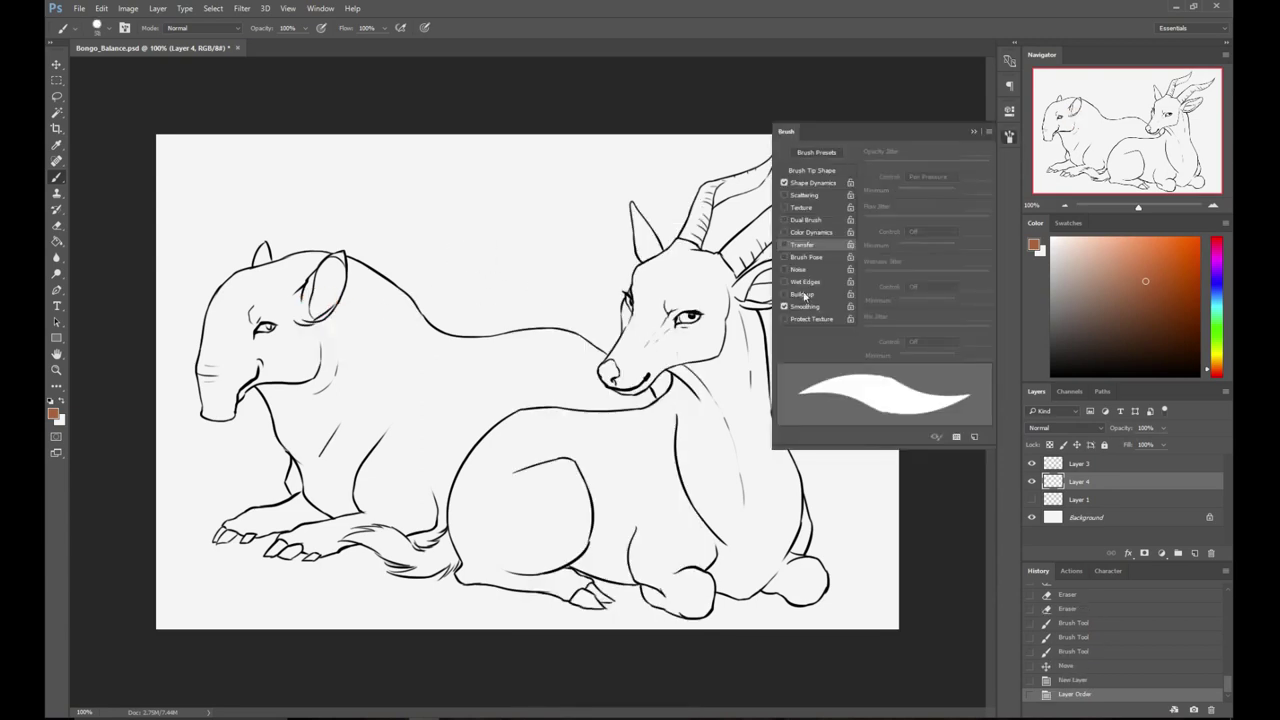
{"action": "left_click", "coordinate": [821, 171]}
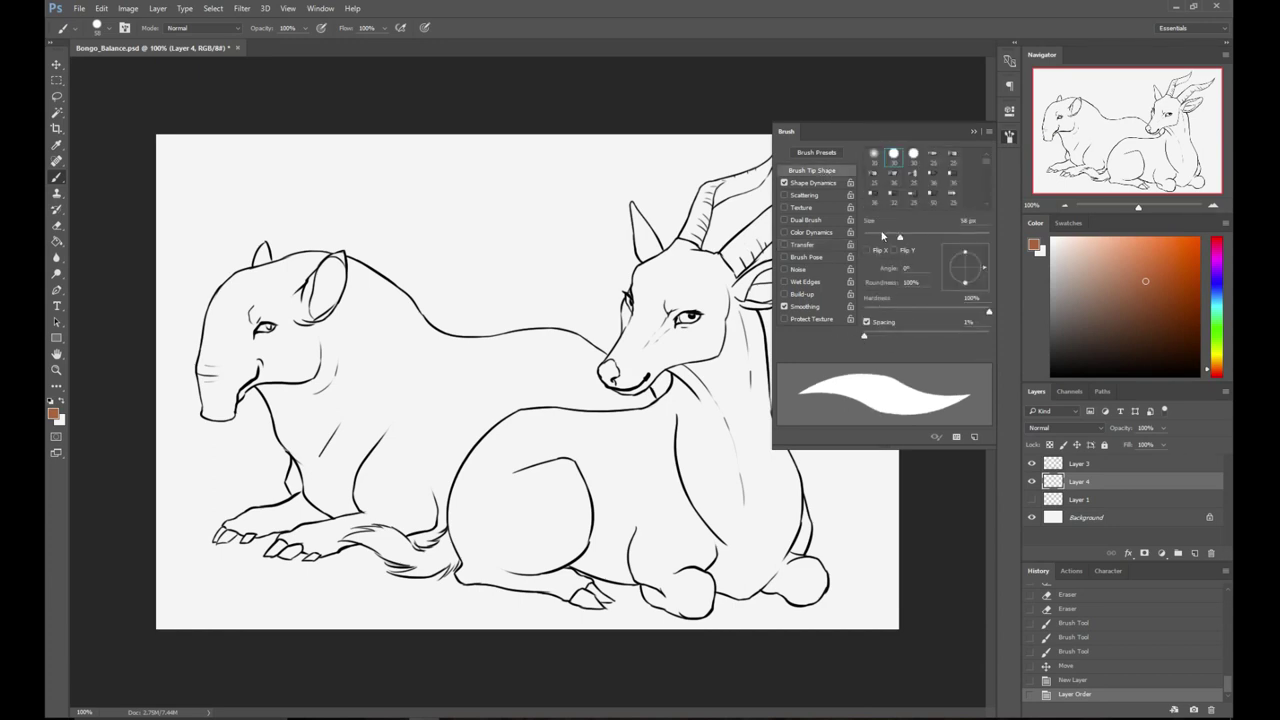
{"action": "left_click_drag", "start_coordinate": [883, 236], "coordinate": [877, 236]}
- Paint a brown patch between the tapir's eye and near ear on Layer 4
{"action": "mouse_move", "coordinate": [298, 285]}
{"action": "left_mouse_down"}
{"action": "mouse_move", "coordinate": [265, 322]}
{"action": "mouse_move", "coordinate": [302, 305]}
{"action": "left_mouse_up"}
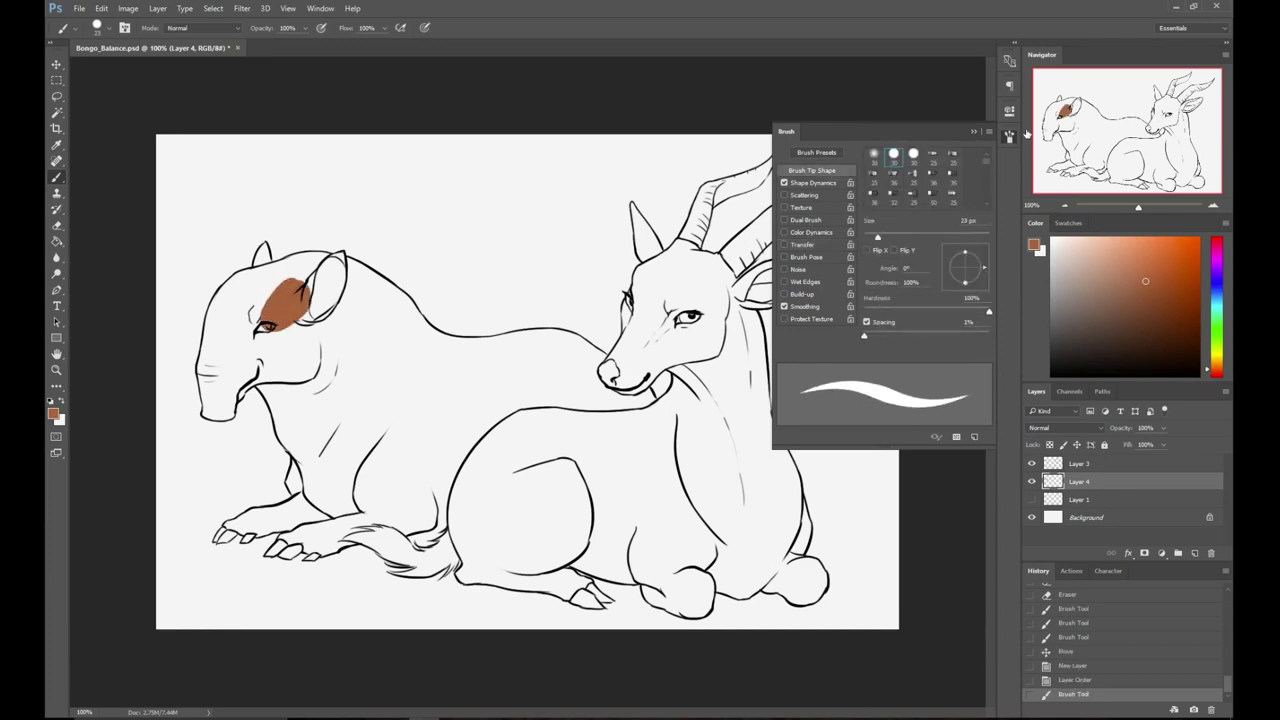
{"action": "left_click", "coordinate": [1212, 206]}
{"action": "left_click", "coordinate": [1212, 206]}
{"action": "left_click", "coordinate": [1068, 123]}
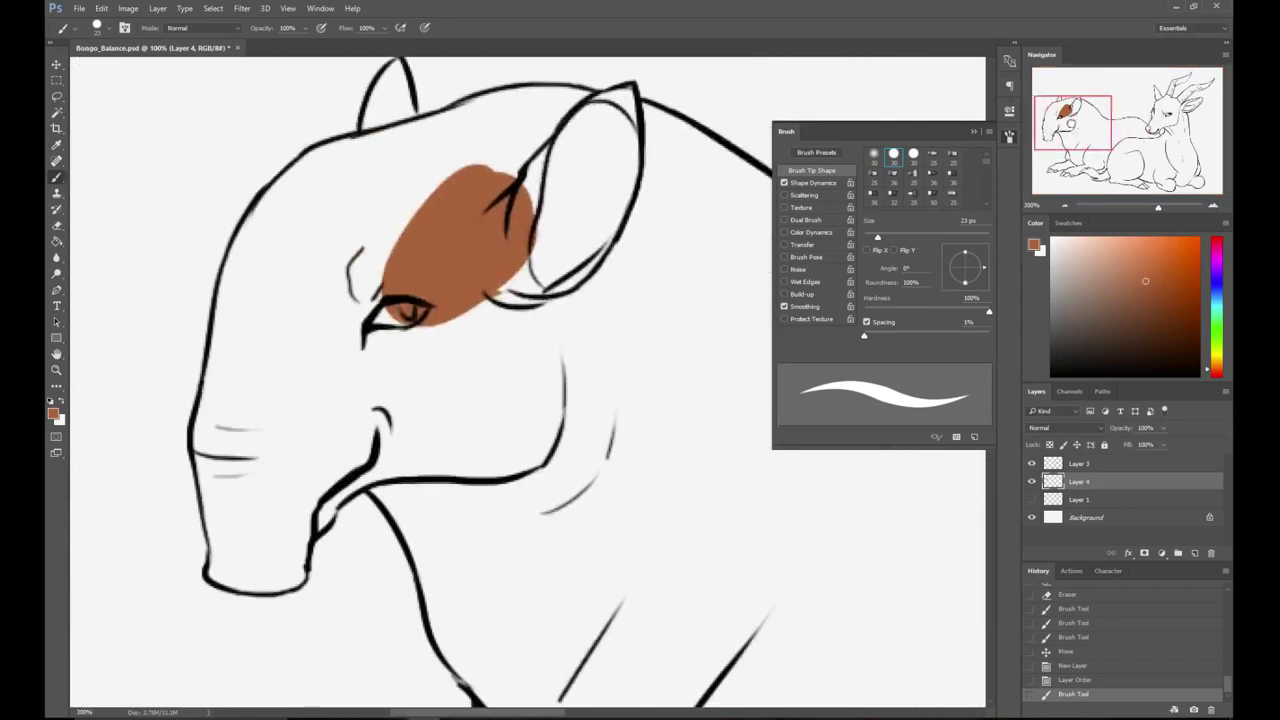
{"action": "left_click_drag", "start_coordinate": [263, 426], "coordinate": [277, 414]}
{"action": "key", "text": "ctrl+z"}
- Reduce the brush to 15 px and paint brown inside the front edge and tip of the tapir's trunk
{"action": "right_click", "coordinate": [318, 287]}
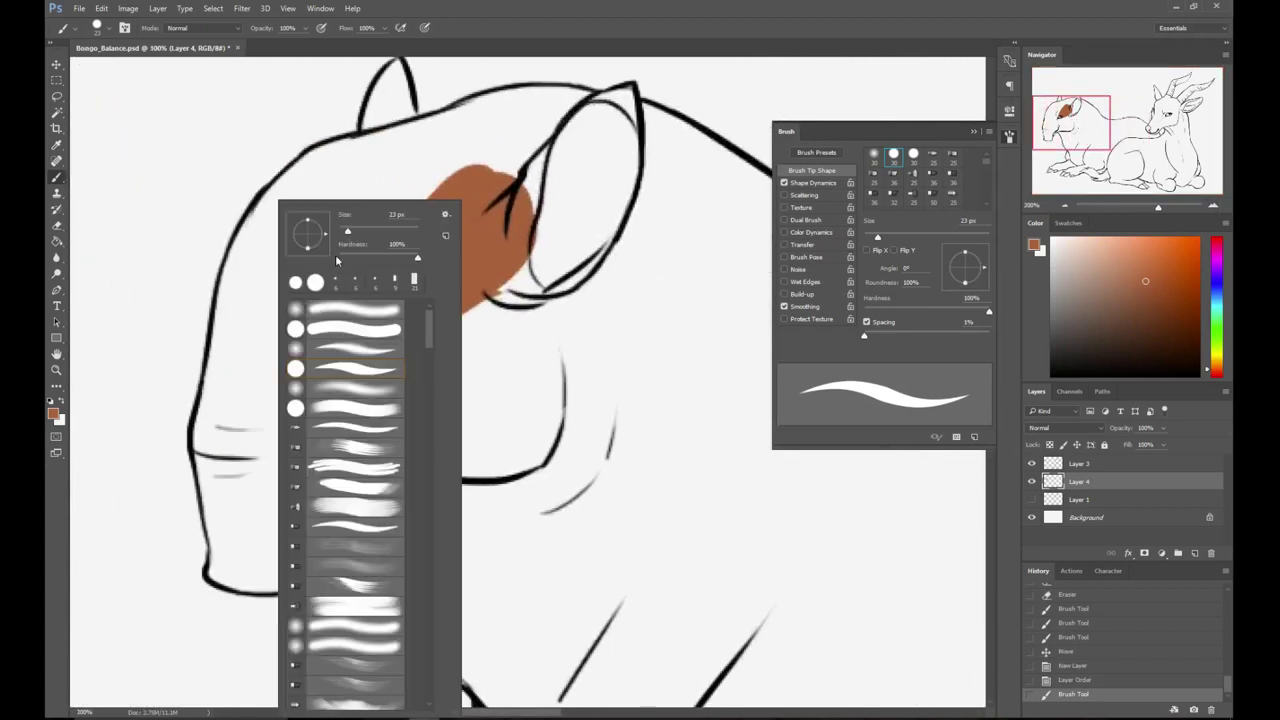
{"action": "left_click_drag", "start_coordinate": [347, 233], "coordinate": [344, 233]}
{"action": "left_click", "coordinate": [210, 414]}
{"action": "mouse_move", "coordinate": [207, 424]}
{"action": "left_mouse_down"}
{"action": "mouse_move", "coordinate": [220, 519]}
{"action": "mouse_move", "coordinate": [234, 483]}
{"action": "mouse_move", "coordinate": [221, 568]}
{"action": "left_mouse_up"}
{"action": "mouse_move", "coordinate": [204, 508]}
{"action": "left_mouse_down"}
{"action": "mouse_move", "coordinate": [213, 572]}
{"action": "mouse_move", "coordinate": [240, 584]}
{"action": "left_mouse_up"}
{"action": "left_click", "coordinate": [1009, 136]}
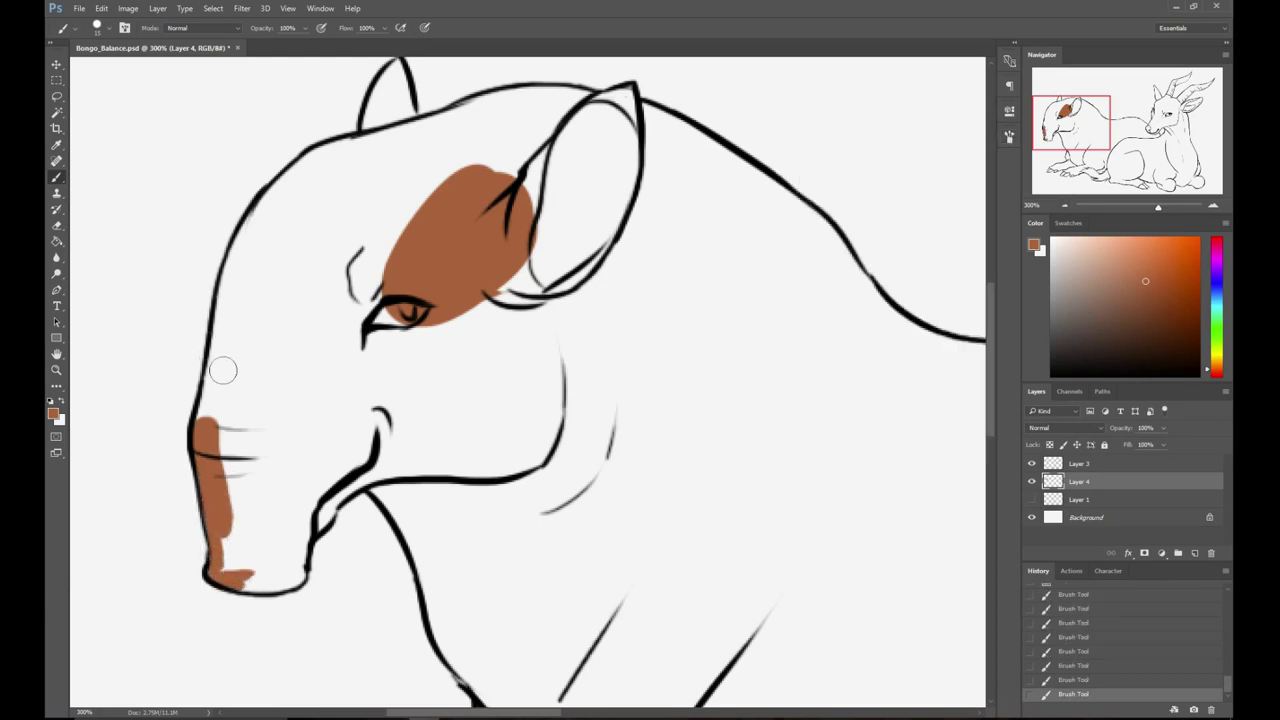
- Paint brown along the inside of the tapir's forehead, far ear and top of the head
{"action": "mouse_move", "coordinate": [212, 407]}
{"action": "left_mouse_down"}
{"action": "mouse_move", "coordinate": [262, 212]}
{"action": "mouse_move", "coordinate": [340, 152]}
{"action": "mouse_move", "coordinate": [392, 138]}
{"action": "left_mouse_up"}
{"action": "left_click_drag", "start_coordinate": [412, 151], "coordinate": [349, 262]}
{"action": "left_click_drag", "start_coordinate": [335, 175], "coordinate": [300, 257]}
{"action": "mouse_move", "coordinate": [335, 172]}
{"action": "left_mouse_down"}
{"action": "mouse_move", "coordinate": [350, 242]}
{"action": "mouse_move", "coordinate": [380, 238]}
{"action": "mouse_move", "coordinate": [353, 243]}
{"action": "mouse_move", "coordinate": [447, 218]}
{"action": "mouse_move", "coordinate": [523, 220]}
{"action": "mouse_move", "coordinate": [457, 216]}
{"action": "mouse_move", "coordinate": [493, 214]}
{"action": "mouse_move", "coordinate": [556, 235]}
{"action": "mouse_move", "coordinate": [515, 202]}
{"action": "mouse_move", "coordinate": [548, 161]}
{"action": "mouse_move", "coordinate": [663, 109]}
{"action": "left_mouse_up"}
- Paint brown along the tapir's trunk underside, throat, chest and upper far foreleg
{"action": "left_click_drag", "start_coordinate": [303, 411], "coordinate": [372, 280]}
{"action": "mouse_move", "coordinate": [246, 358]}
{"action": "left_mouse_down"}
{"action": "mouse_move", "coordinate": [248, 422]}
{"action": "mouse_move", "coordinate": [318, 418]}
{"action": "mouse_move", "coordinate": [316, 379]}
{"action": "mouse_move", "coordinate": [346, 337]}
{"action": "mouse_move", "coordinate": [322, 367]}
{"action": "mouse_move", "coordinate": [379, 308]}
{"action": "mouse_move", "coordinate": [442, 395]}
{"action": "mouse_move", "coordinate": [397, 209]}
{"action": "mouse_move", "coordinate": [377, 228]}
{"action": "mouse_move", "coordinate": [412, 298]}
{"action": "mouse_move", "coordinate": [380, 256]}
{"action": "mouse_move", "coordinate": [449, 338]}
{"action": "mouse_move", "coordinate": [412, 395]}
{"action": "mouse_move", "coordinate": [412, 430]}
{"action": "mouse_move", "coordinate": [402, 396]}
{"action": "left_mouse_up"}
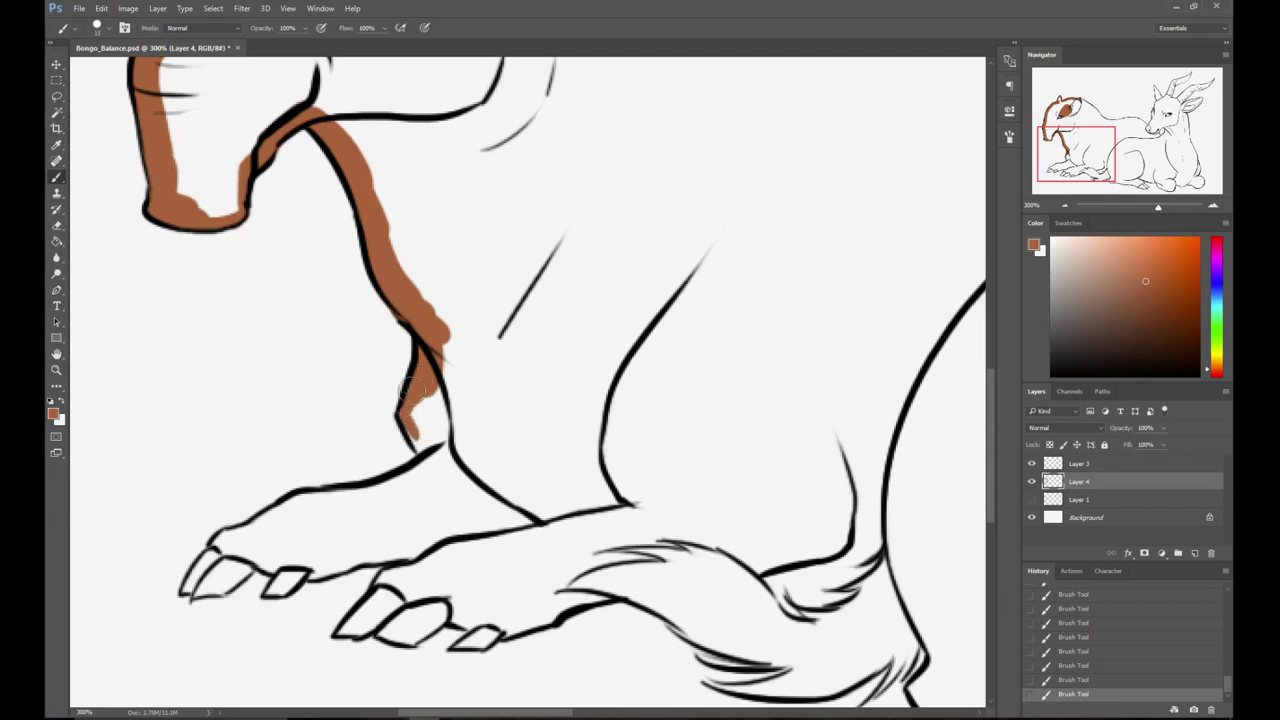
{"action": "mouse_move", "coordinate": [408, 440]}
{"action": "left_mouse_down"}
{"action": "mouse_move", "coordinate": [428, 460]}
{"action": "mouse_move", "coordinate": [430, 415]}
{"action": "left_mouse_up"}
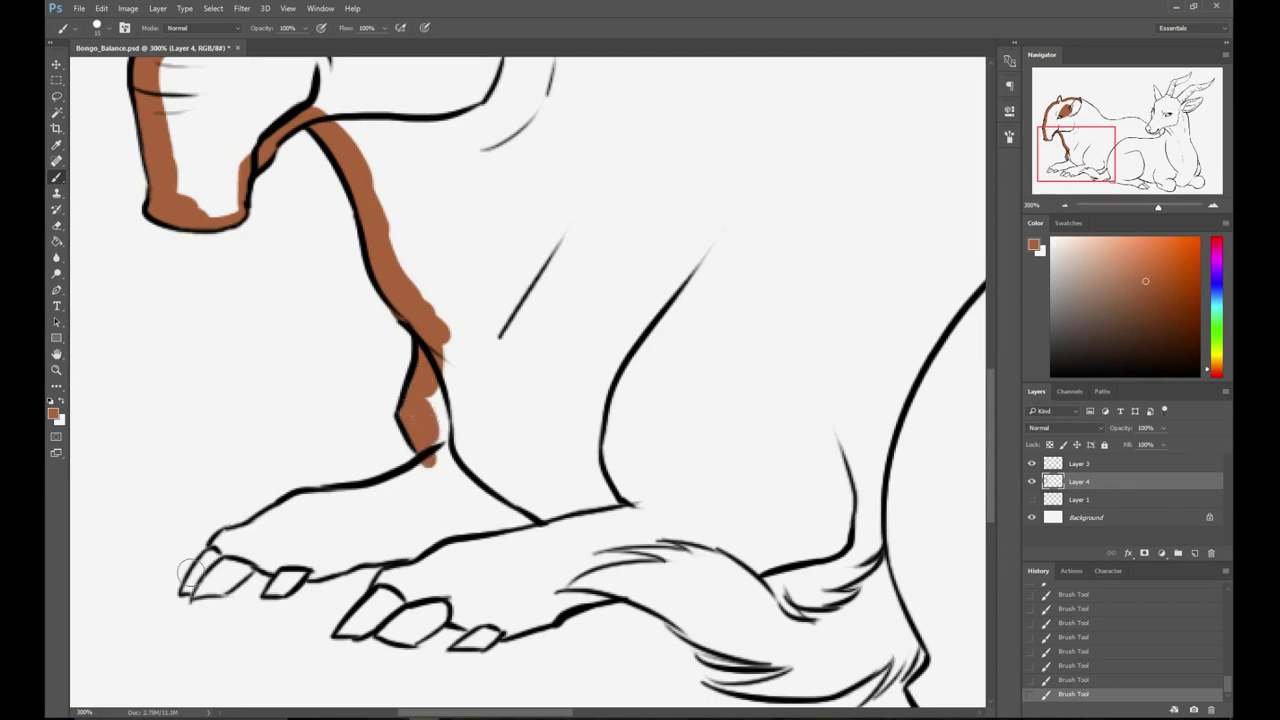
- Paint brown inside the outlines of the tapir's forefeet and toes and along the near foreleg's lower edge
{"action": "mouse_move", "coordinate": [190, 588]}
{"action": "left_mouse_down"}
{"action": "mouse_move", "coordinate": [232, 530]}
{"action": "mouse_move", "coordinate": [415, 472]}
{"action": "mouse_move", "coordinate": [438, 452]}
{"action": "left_mouse_up"}
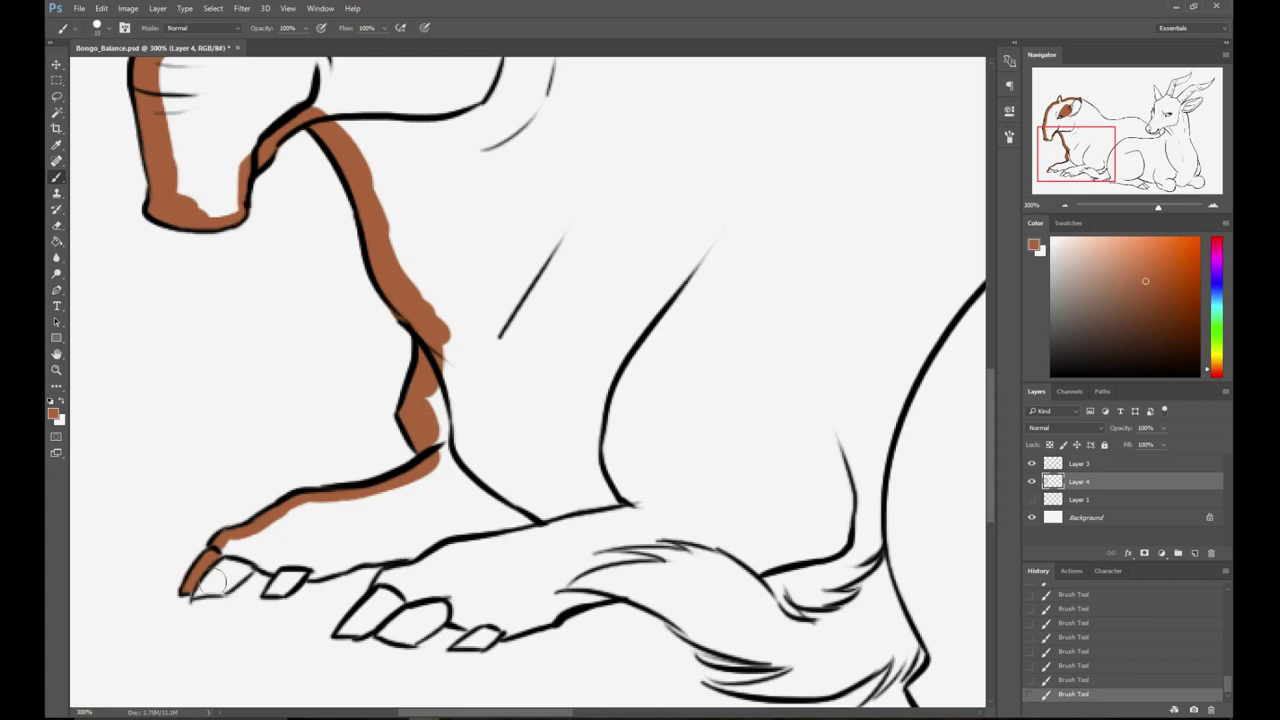
{"action": "mouse_move", "coordinate": [205, 592]}
{"action": "left_mouse_down"}
{"action": "mouse_move", "coordinate": [268, 564]}
{"action": "mouse_move", "coordinate": [280, 590]}
{"action": "mouse_move", "coordinate": [305, 570]}
{"action": "mouse_move", "coordinate": [390, 560]}
{"action": "mouse_move", "coordinate": [395, 572]}
{"action": "mouse_move", "coordinate": [400, 550]}
{"action": "mouse_move", "coordinate": [389, 589]}
{"action": "mouse_move", "coordinate": [340, 632]}
{"action": "mouse_move", "coordinate": [408, 555]}
{"action": "mouse_move", "coordinate": [345, 628]}
{"action": "mouse_move", "coordinate": [415, 640]}
{"action": "mouse_move", "coordinate": [405, 645]}
{"action": "mouse_move", "coordinate": [425, 625]}
{"action": "mouse_move", "coordinate": [413, 638]}
{"action": "mouse_move", "coordinate": [482, 625]}
{"action": "mouse_move", "coordinate": [465, 645]}
{"action": "mouse_move", "coordinate": [648, 590]}
{"action": "left_mouse_up"}
{"action": "left_click_drag", "start_coordinate": [706, 534], "coordinate": [442, 482]}
{"action": "left_click_drag", "start_coordinate": [367, 543], "coordinate": [556, 498]}
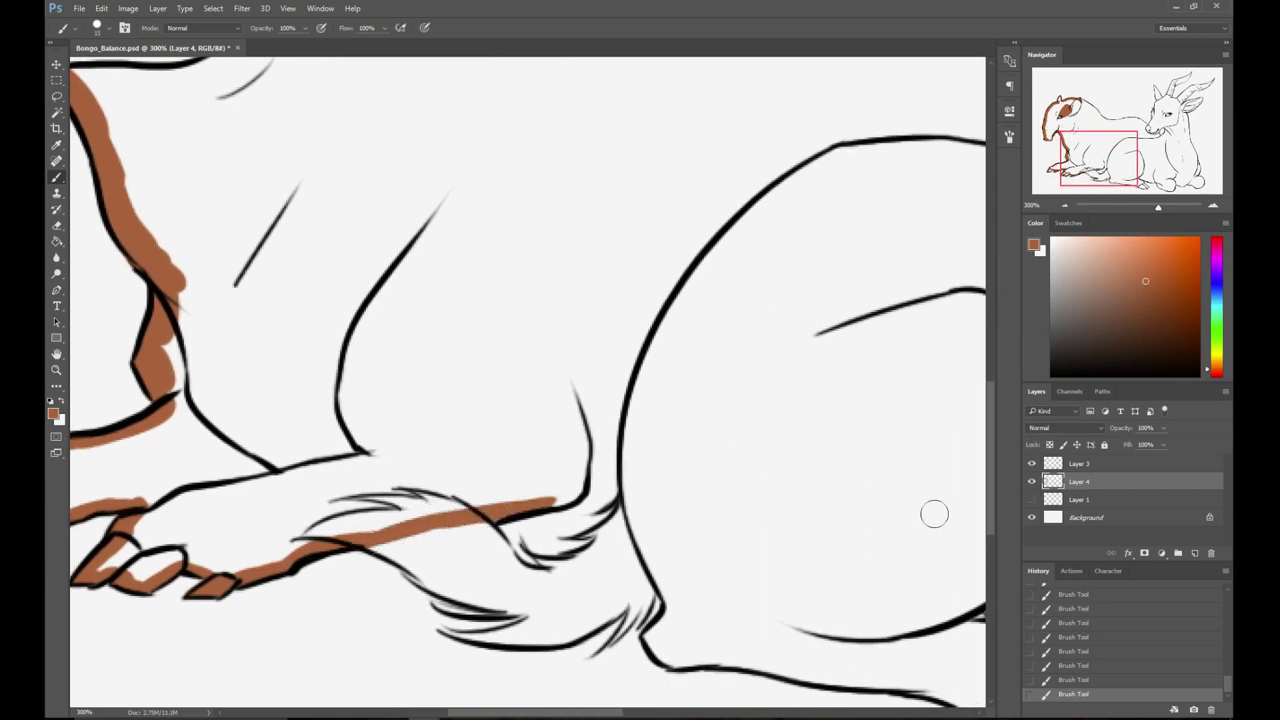
- Ink a short black stroke on Layer 3 to join the tapir's belly line near the antelope's rump
{"action": "left_click", "coordinate": [1122, 465]}
{"action": "key", "text": "x"}
{"action": "right_click", "coordinate": [661, 258]}
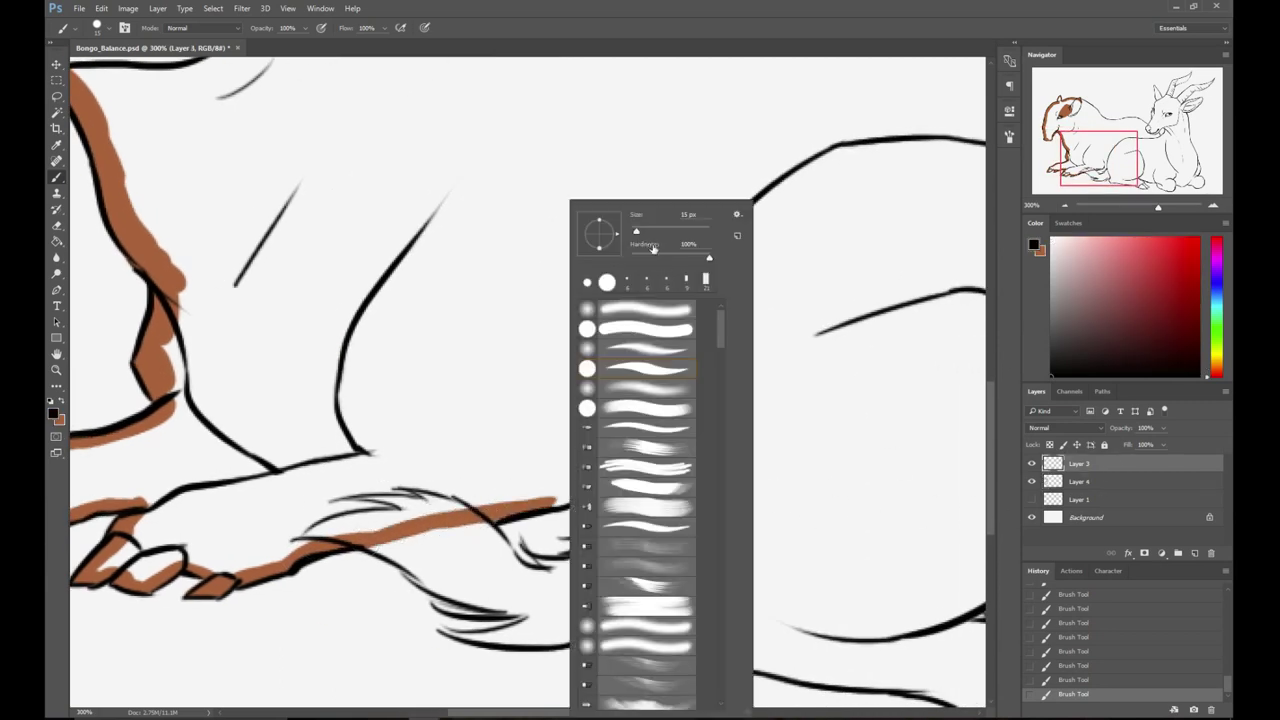
{"action": "left_click_drag", "start_coordinate": [637, 235], "coordinate": [639, 234]}
{"action": "left_click", "coordinate": [688, 5]}
{"action": "mouse_move", "coordinate": [589, 482]}
{"action": "left_mouse_down"}
{"action": "mouse_move", "coordinate": [613, 473]}
{"action": "mouse_move", "coordinate": [572, 472]}
{"action": "left_mouse_up"}
{"action": "key", "text": "alt+bracketleft"}
- Extend the brown edge on Layer 4 along the tapir's belly to the antelope's rump and erase stray paint
{"action": "key", "text": "x"}
{"action": "left_click_drag", "start_coordinate": [573, 491], "coordinate": [645, 453]}
{"action": "left_click_drag", "start_coordinate": [681, 376], "coordinate": [563, 536]}
{"action": "left_click_drag", "start_coordinate": [790, 325], "coordinate": [786, 529]}
{"action": "mouse_move", "coordinate": [377, 300]}
{"action": "left_mouse_down"}
{"action": "mouse_move", "coordinate": [611, 403]}
{"action": "mouse_move", "coordinate": [605, 414]}
{"action": "left_mouse_up"}
{"action": "key", "text": "e"}
{"action": "left_click_drag", "start_coordinate": [383, 146], "coordinate": [422, 137]}
{"action": "key", "text": "b"}
- Paint a brown band inside the tapir's neck and back line up to the antelope's muzzle
{"action": "mouse_move", "coordinate": [428, 182]}
{"action": "left_mouse_down"}
{"action": "mouse_move", "coordinate": [608, 280]}
{"action": "mouse_move", "coordinate": [558, 272]}
{"action": "mouse_move", "coordinate": [608, 298]}
{"action": "mouse_move", "coordinate": [635, 364]}
{"action": "left_mouse_up"}
{"action": "left_click_drag", "start_coordinate": [678, 331], "coordinate": [438, 262]}
{"action": "left_click_drag", "start_coordinate": [372, 216], "coordinate": [423, 326]}
{"action": "mouse_move", "coordinate": [408, 278]}
{"action": "left_mouse_down"}
{"action": "mouse_move", "coordinate": [433, 325]}
{"action": "mouse_move", "coordinate": [412, 279]}
{"action": "mouse_move", "coordinate": [482, 344]}
{"action": "mouse_move", "coordinate": [552, 363]}
{"action": "left_mouse_up"}
{"action": "mouse_move", "coordinate": [447, 323]}
{"action": "left_mouse_down"}
{"action": "mouse_move", "coordinate": [596, 351]}
{"action": "mouse_move", "coordinate": [588, 361]}
{"action": "mouse_move", "coordinate": [536, 352]}
{"action": "mouse_move", "coordinate": [674, 352]}
{"action": "left_mouse_up"}
{"action": "left_click_drag", "start_coordinate": [726, 317], "coordinate": [473, 305]}
{"action": "mouse_move", "coordinate": [403, 333]}
{"action": "left_mouse_down"}
{"action": "mouse_move", "coordinate": [453, 319]}
{"action": "mouse_move", "coordinate": [392, 337]}
{"action": "mouse_move", "coordinate": [546, 316]}
{"action": "mouse_move", "coordinate": [601, 331]}
{"action": "mouse_move", "coordinate": [569, 315]}
{"action": "left_mouse_up"}
{"action": "left_click_drag", "start_coordinate": [632, 340], "coordinate": [719, 403]}
{"action": "left_click_drag", "start_coordinate": [806, 414], "coordinate": [643, 306]}
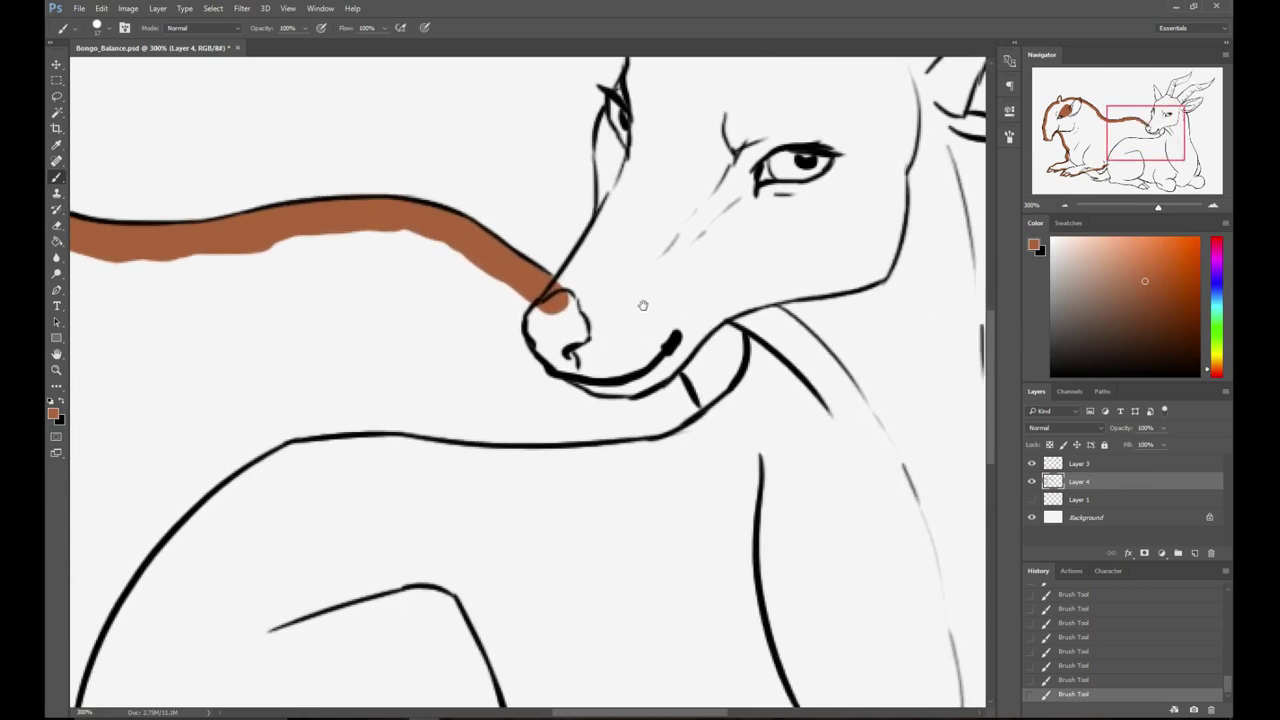
- Extend the brown band past the antelope's muzzle and close it across the antelope's body to the tail
{"action": "key", "text": "ctrl+z"}
{"action": "mouse_move", "coordinate": [563, 287]}
{"action": "left_mouse_down"}
{"action": "mouse_move", "coordinate": [614, 357]}
{"action": "mouse_move", "coordinate": [700, 432]}
{"action": "left_mouse_up"}
{"action": "left_click", "coordinate": [1065, 206]}
{"action": "left_click", "coordinate": [1065, 206]}
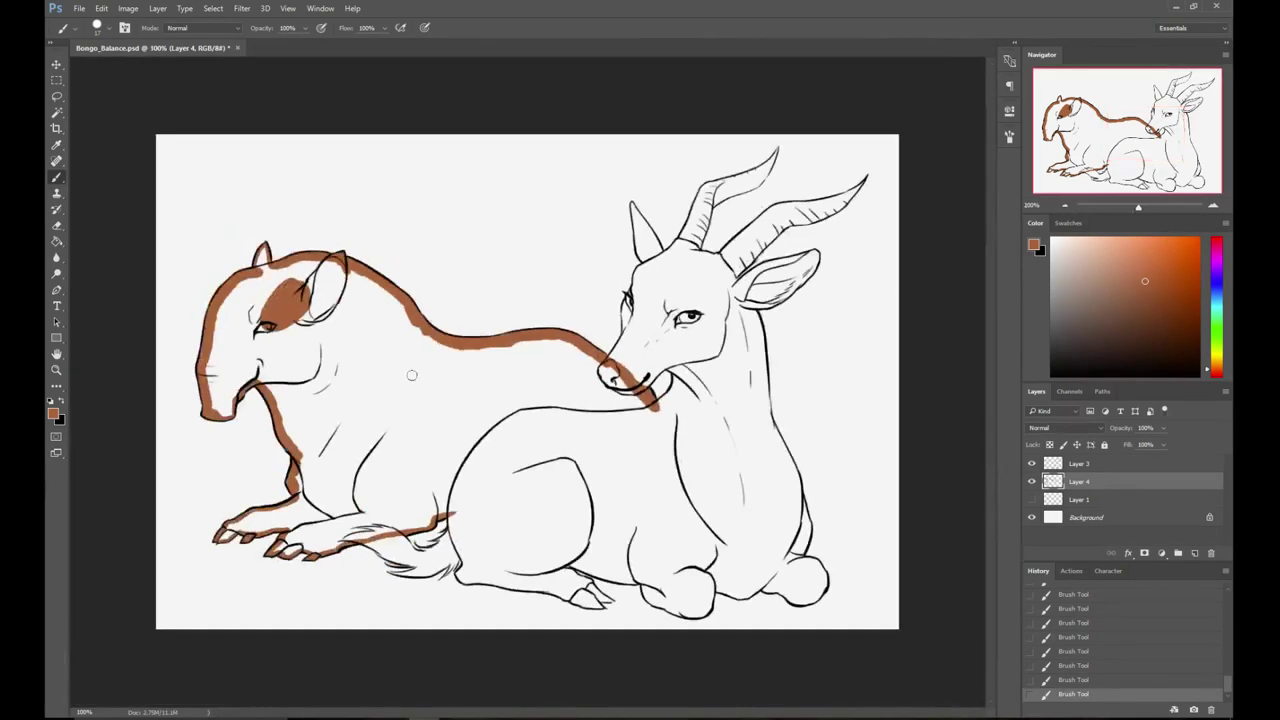
{"action": "mouse_move", "coordinate": [450, 513]}
{"action": "left_mouse_down"}
{"action": "mouse_move", "coordinate": [649, 448]}
{"action": "mouse_move", "coordinate": [645, 398]}
{"action": "left_mouse_up"}
- Fill the enclosed tapir body with the reddish-brown colour using the Paint Bucket
{"action": "key", "text": "g"}
{"action": "key", "text": "shift+g"}
{"action": "left_click", "coordinate": [440, 472]}
{"action": "key", "text": "b"}
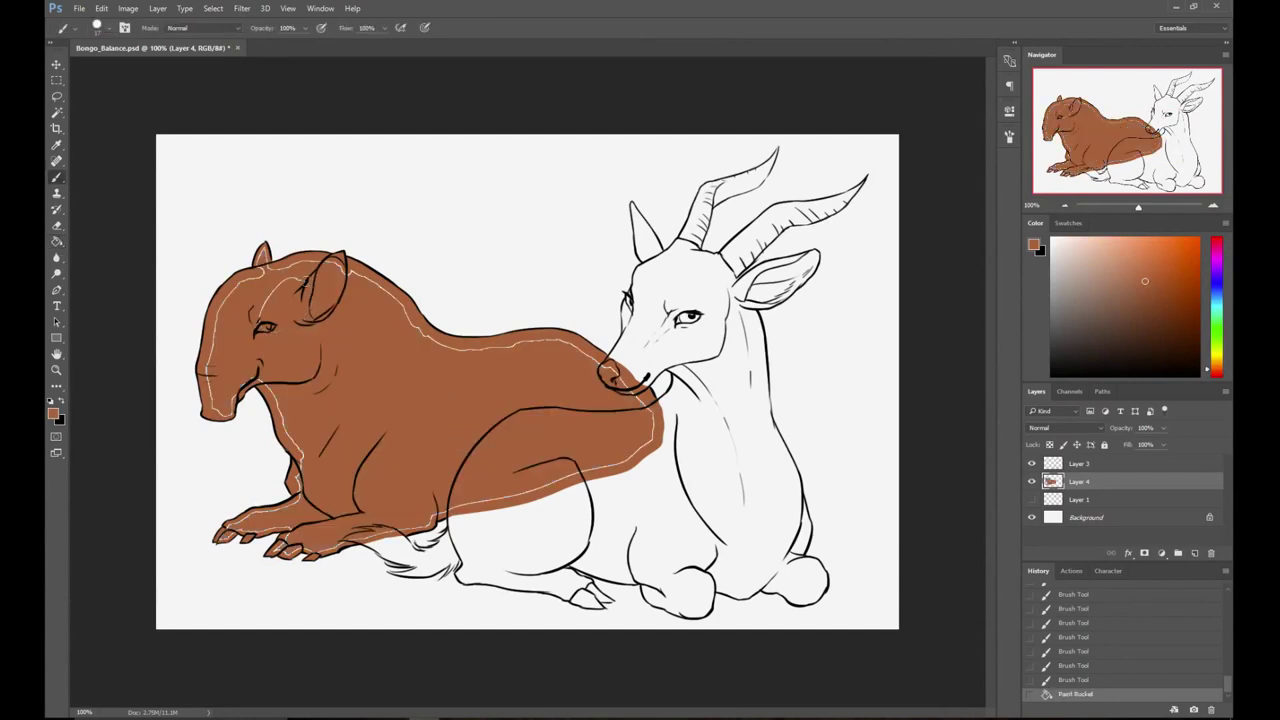
- Paint over the unfilled seam on the tapir's head, ears and snout on Layer 4 with the reddish-brown brush
{"action": "left_click_drag", "start_coordinate": [274, 297], "coordinate": [300, 322]}
{"action": "key", "text": "ctrl+plus"}
{"action": "left_click_drag", "start_coordinate": [245, 225], "coordinate": [481, 285]}
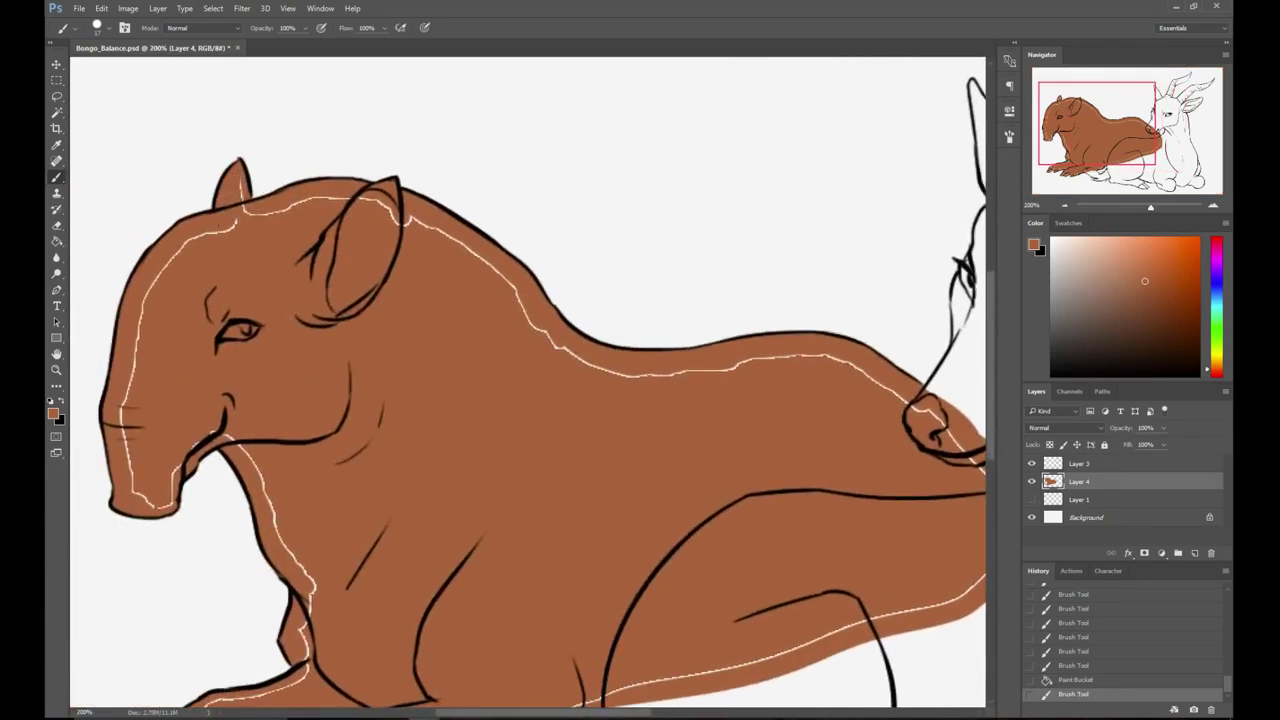
{"action": "left_click_drag", "start_coordinate": [455, 238], "coordinate": [380, 204]}
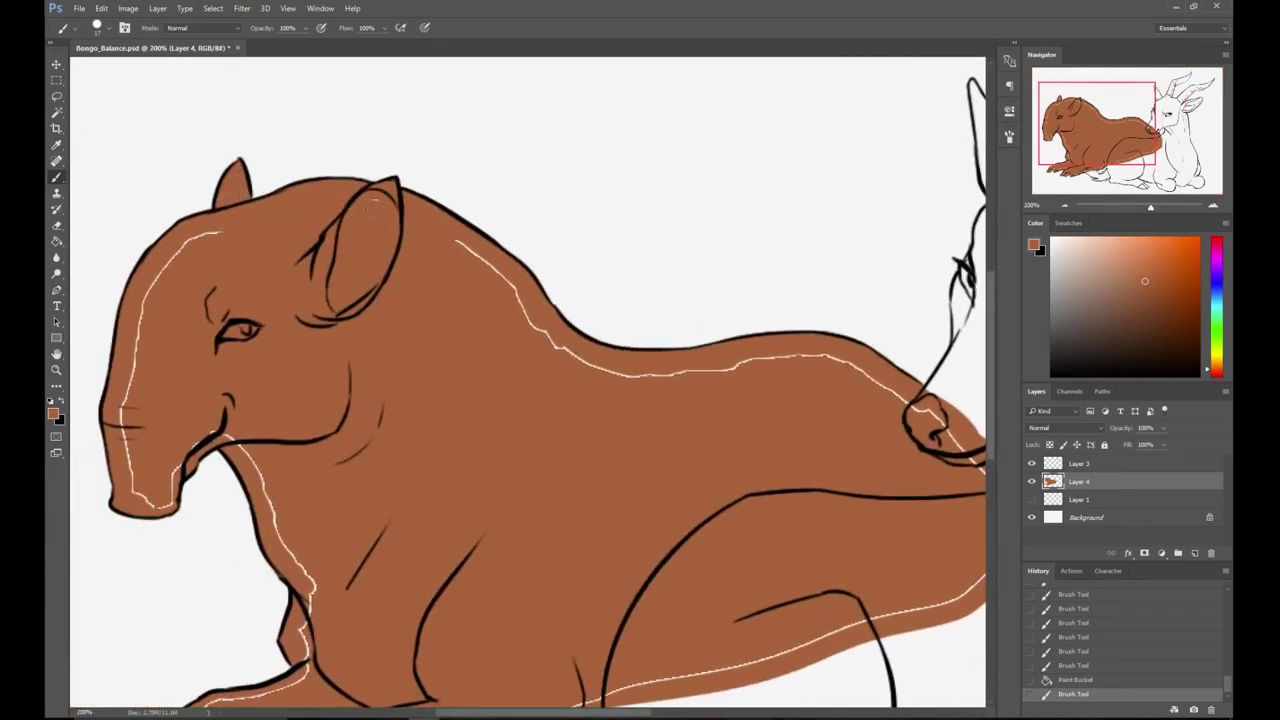
{"action": "left_click_drag", "start_coordinate": [160, 268], "coordinate": [122, 422]}
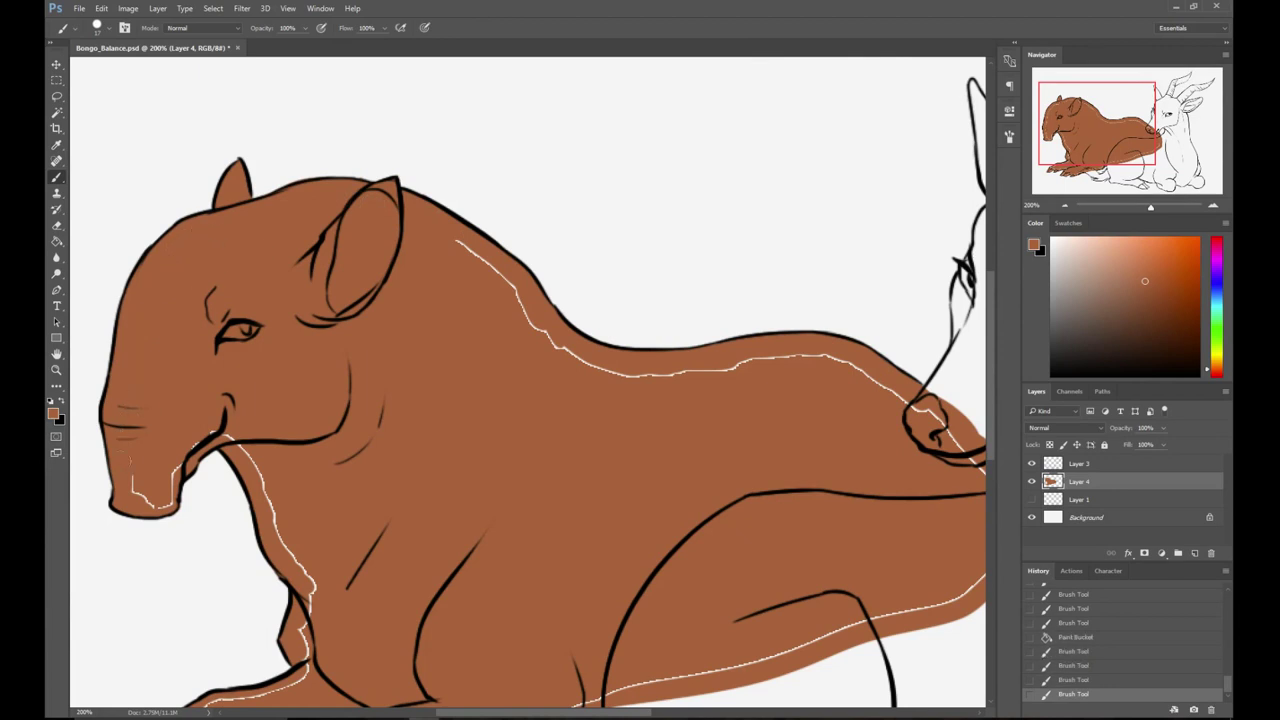
- Cover the pale seam down the tapir's throat, chest and forelegs with the reddish-brown colour
{"action": "mouse_move", "coordinate": [222, 434]}
{"action": "left_mouse_down"}
{"action": "mouse_move", "coordinate": [293, 527]}
{"action": "mouse_move", "coordinate": [318, 596]}
{"action": "left_mouse_up"}
{"action": "left_click_drag", "start_coordinate": [346, 502], "coordinate": [396, 358]}
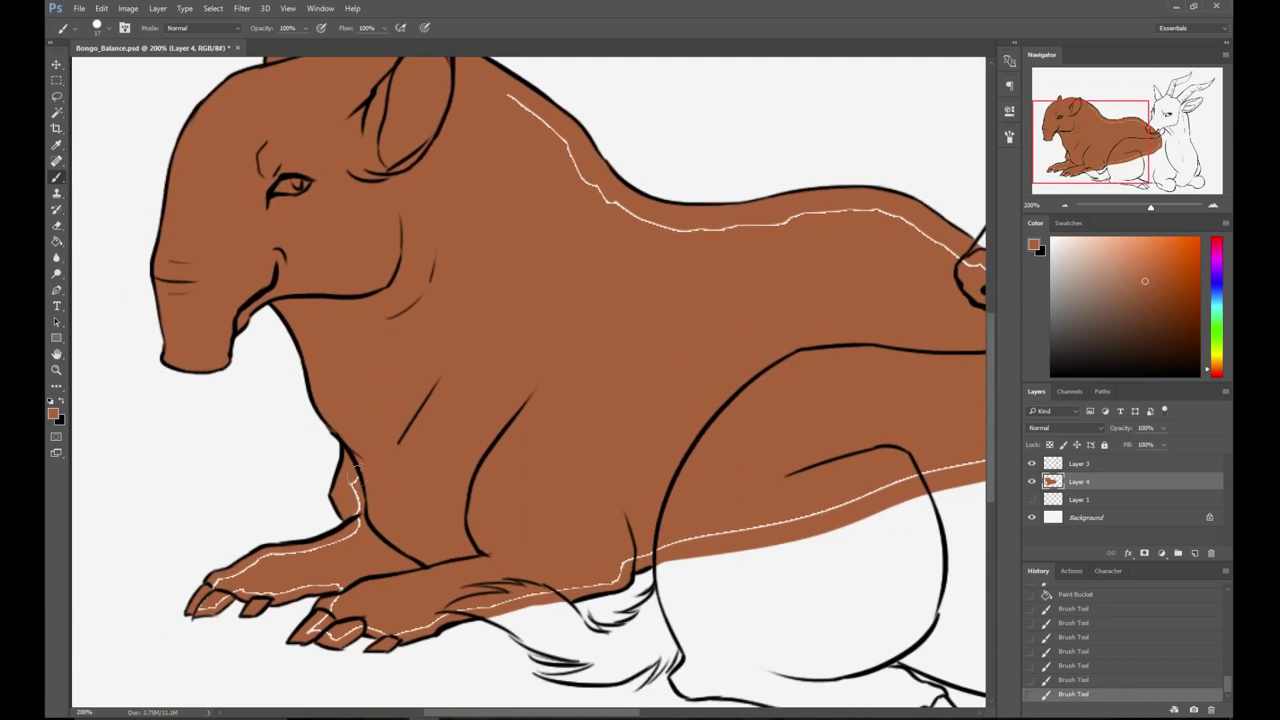
{"action": "left_click_drag", "start_coordinate": [348, 522], "coordinate": [358, 536]}
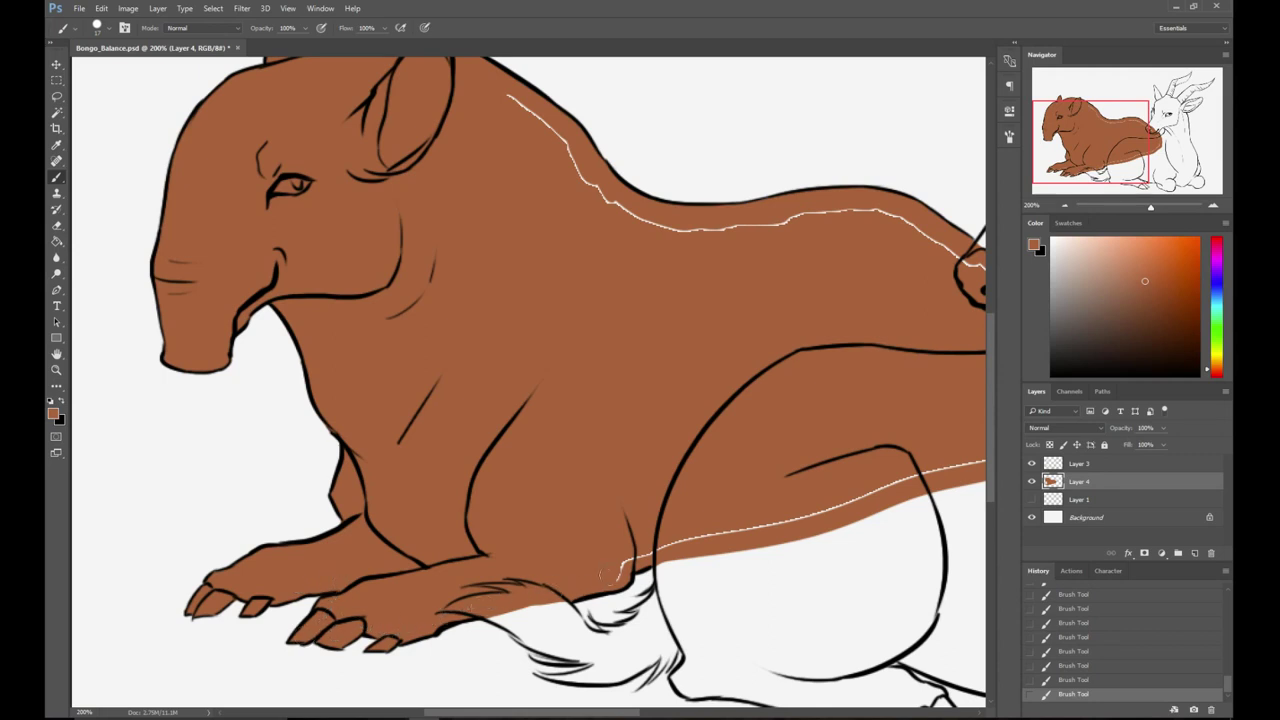
- Cover the remaining seam along the tapir's belly, back and rump with the reddish-brown colour
{"action": "left_click_drag", "start_coordinate": [749, 449], "coordinate": [575, 525]}
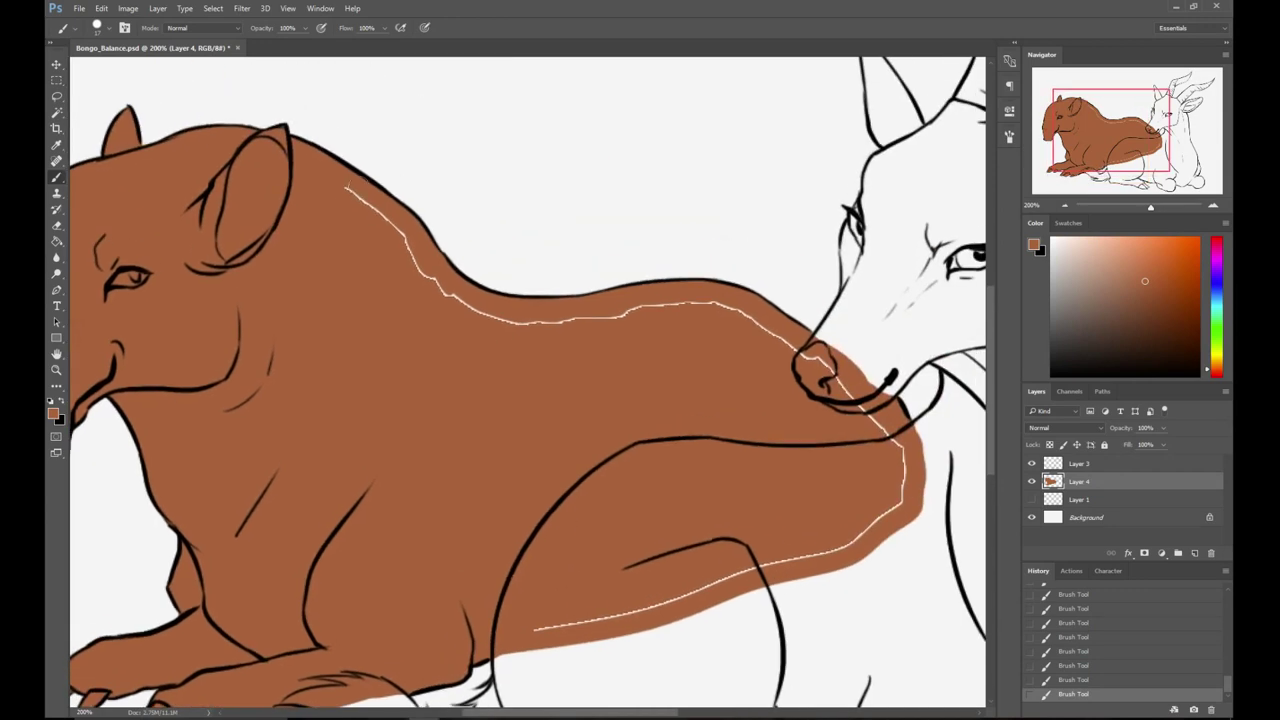
{"action": "left_click_drag", "start_coordinate": [466, 306], "coordinate": [588, 320]}
{"action": "left_click_drag", "start_coordinate": [745, 316], "coordinate": [827, 369]}
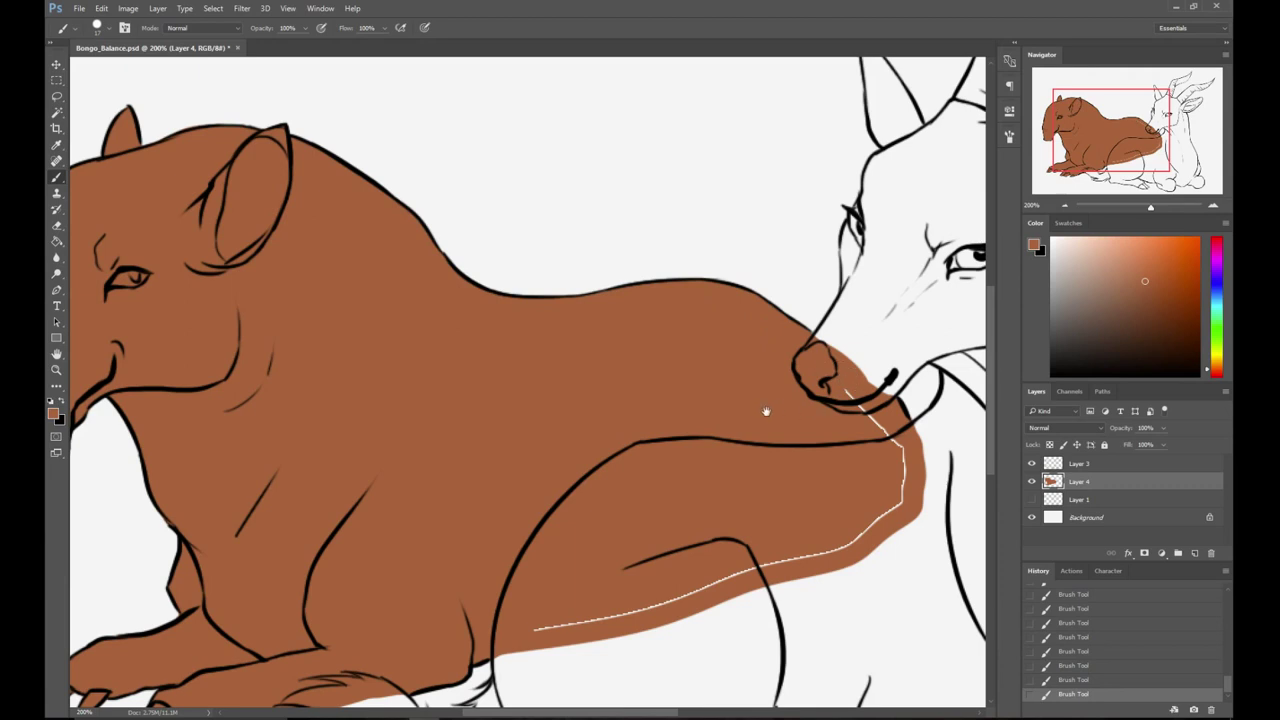
{"action": "left_click_drag", "start_coordinate": [765, 411], "coordinate": [670, 286]}
{"action": "left_click_drag", "start_coordinate": [440, 504], "coordinate": [745, 415]}
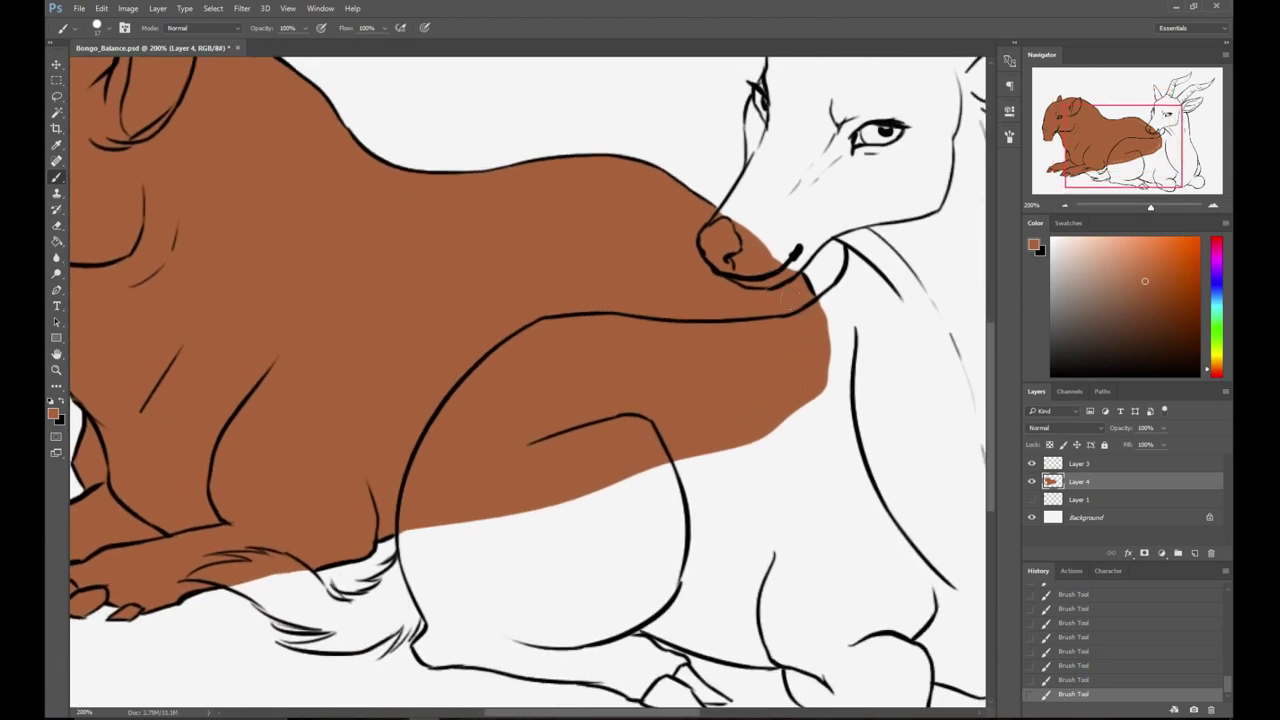
- Hide Layer 4 and add a new layer directly above it
{"action": "left_click", "coordinate": [1066, 206]}
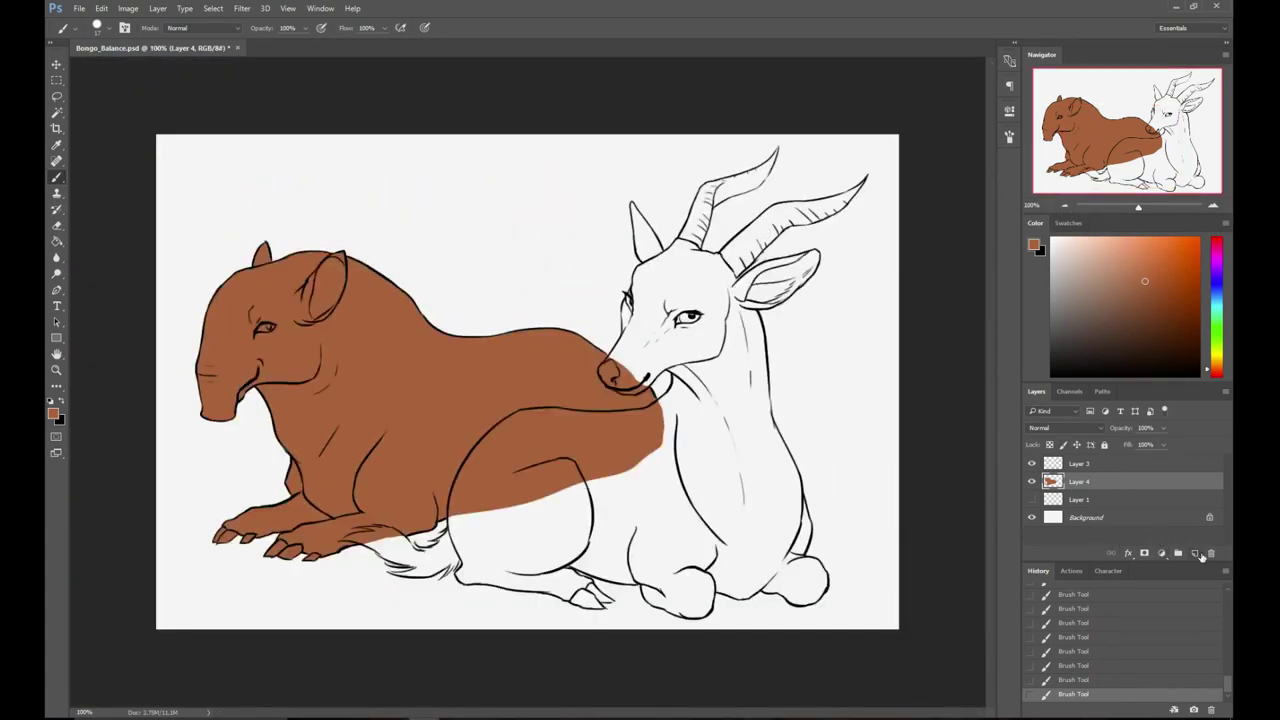
{"action": "left_click", "coordinate": [1031, 480]}
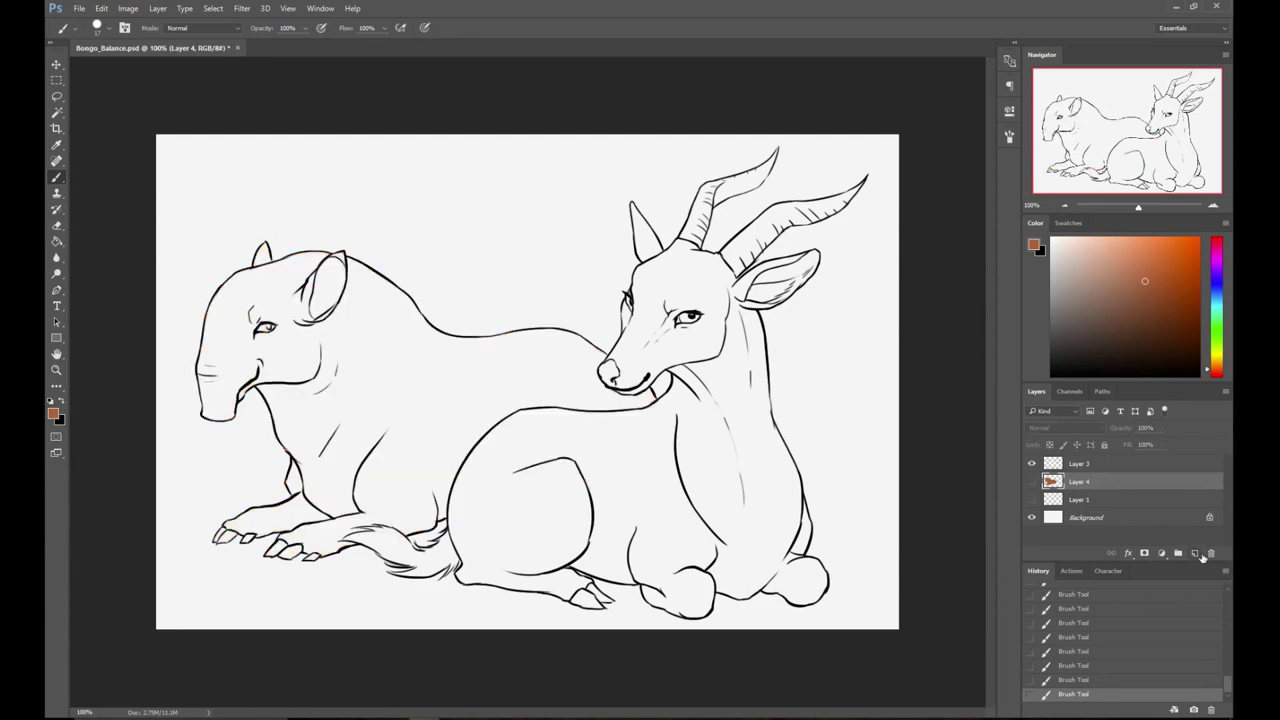
{"action": "left_click", "coordinate": [1196, 553]}
- Paint a brown edge inside the antelope's nose and mouth line on Layer 5
{"action": "left_click", "coordinate": [1213, 207]}
{"action": "left_click", "coordinate": [1213, 207]}
{"action": "left_click_drag", "start_coordinate": [1182, 134], "coordinate": [1183, 123]}
{"action": "left_click_drag", "start_coordinate": [384, 307], "coordinate": [550, 308]}
{"action": "left_click_drag", "start_coordinate": [269, 438], "coordinate": [328, 372]}
{"action": "mouse_move", "coordinate": [283, 473]}
{"action": "left_mouse_down"}
{"action": "mouse_move", "coordinate": [336, 494]}
{"action": "mouse_move", "coordinate": [408, 464]}
{"action": "mouse_move", "coordinate": [424, 430]}
{"action": "left_mouse_up"}
{"action": "left_click_drag", "start_coordinate": [460, 387], "coordinate": [494, 467]}
- Reduce the brush size and paint the brown edge up the antelope's face profile and around its far ear
{"action": "right_click", "coordinate": [461, 380]}
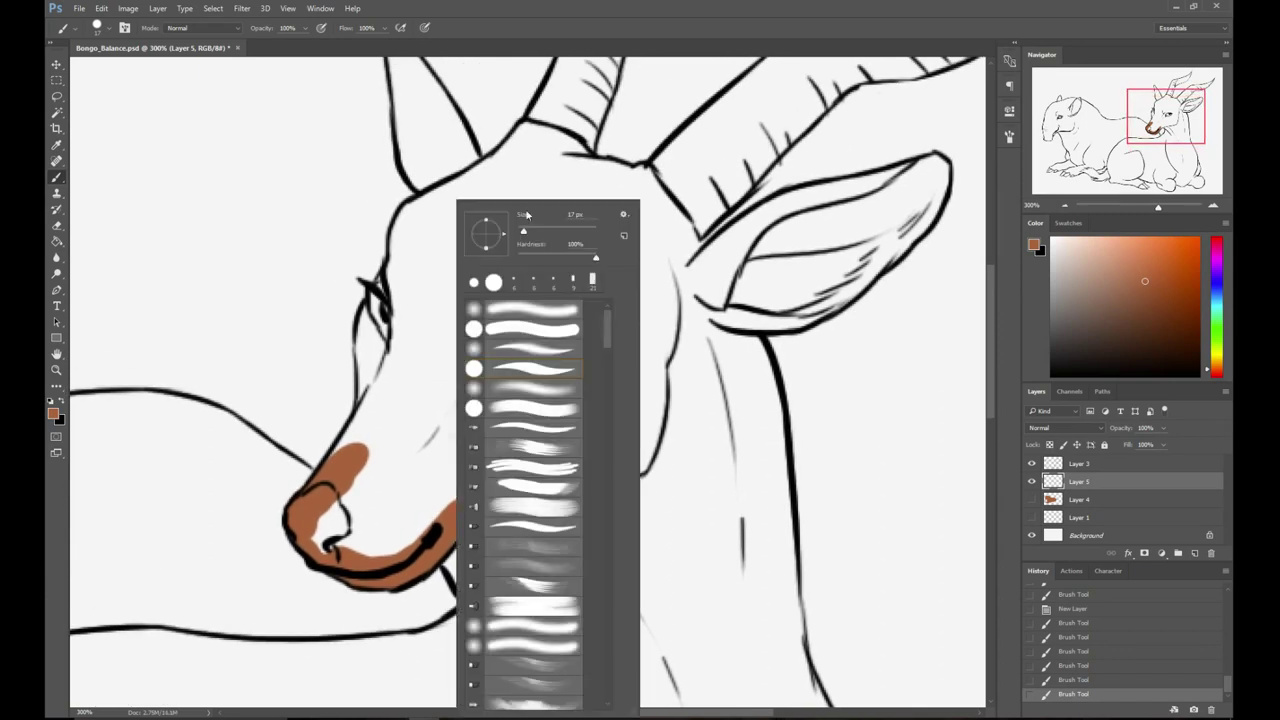
{"action": "left_click_drag", "start_coordinate": [521, 234], "coordinate": [522, 234]}
{"action": "mouse_move", "coordinate": [336, 454]}
{"action": "left_mouse_down"}
{"action": "mouse_move", "coordinate": [372, 385]}
{"action": "mouse_move", "coordinate": [362, 322]}
{"action": "mouse_move", "coordinate": [397, 228]}
{"action": "mouse_move", "coordinate": [420, 198]}
{"action": "left_mouse_up"}
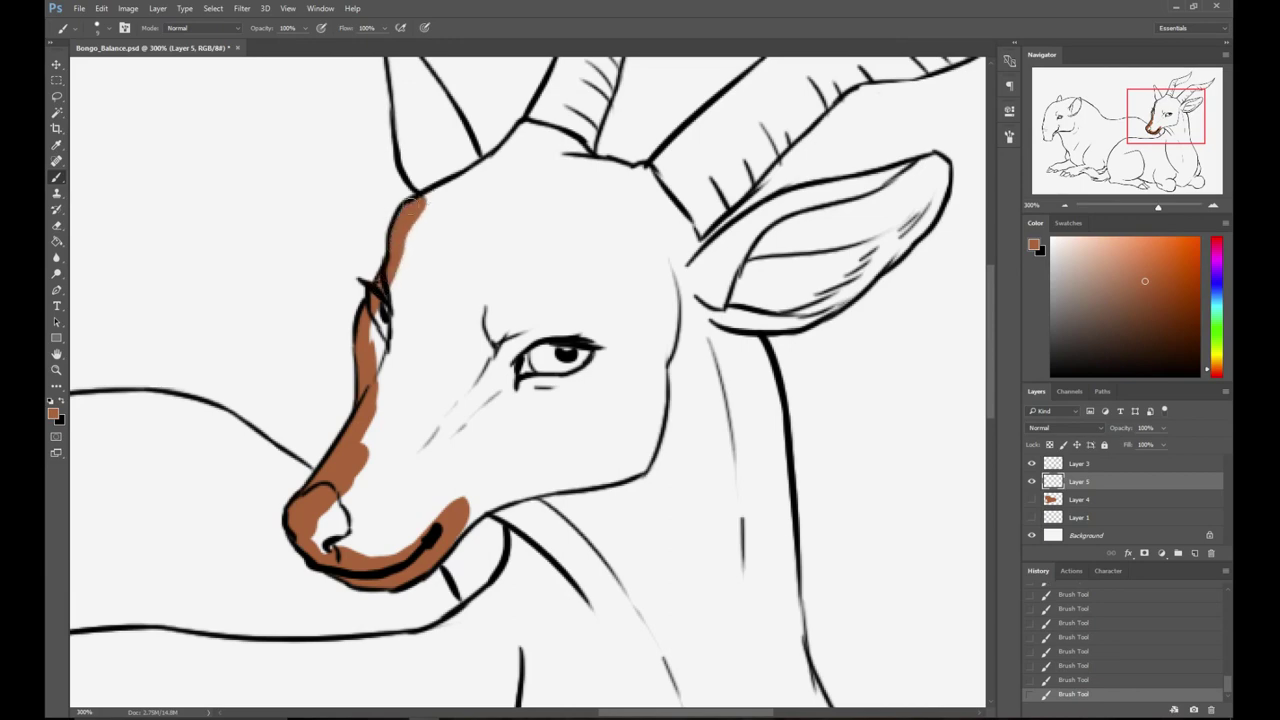
{"action": "left_click_drag", "start_coordinate": [448, 150], "coordinate": [402, 295]}
{"action": "mouse_move", "coordinate": [340, 163]}
{"action": "left_mouse_down"}
{"action": "mouse_move", "coordinate": [355, 282]}
{"action": "mouse_move", "coordinate": [386, 345]}
{"action": "left_mouse_up"}
{"action": "mouse_move", "coordinate": [343, 166]}
{"action": "left_mouse_down"}
{"action": "mouse_move", "coordinate": [385, 238]}
{"action": "mouse_move", "coordinate": [358, 212]}
{"action": "mouse_move", "coordinate": [392, 240]}
{"action": "mouse_move", "coordinate": [436, 320]}
{"action": "mouse_move", "coordinate": [462, 302]}
{"action": "mouse_move", "coordinate": [430, 268]}
{"action": "mouse_move", "coordinate": [505, 238]}
{"action": "mouse_move", "coordinate": [494, 264]}
{"action": "left_mouse_up"}
{"action": "key", "text": "e"}
{"action": "key", "text": "b"}
- Paint the brown edge inside both sides of the antelope's far horn and along the crown between the horns
{"action": "left_click_drag", "start_coordinate": [527, 184], "coordinate": [431, 311]}
{"action": "mouse_move", "coordinate": [397, 369]}
{"action": "left_mouse_down"}
{"action": "mouse_move", "coordinate": [415, 338]}
{"action": "mouse_move", "coordinate": [419, 350]}
{"action": "mouse_move", "coordinate": [458, 242]}
{"action": "mouse_move", "coordinate": [629, 180]}
{"action": "mouse_move", "coordinate": [685, 115]}
{"action": "mouse_move", "coordinate": [645, 192]}
{"action": "left_mouse_up"}
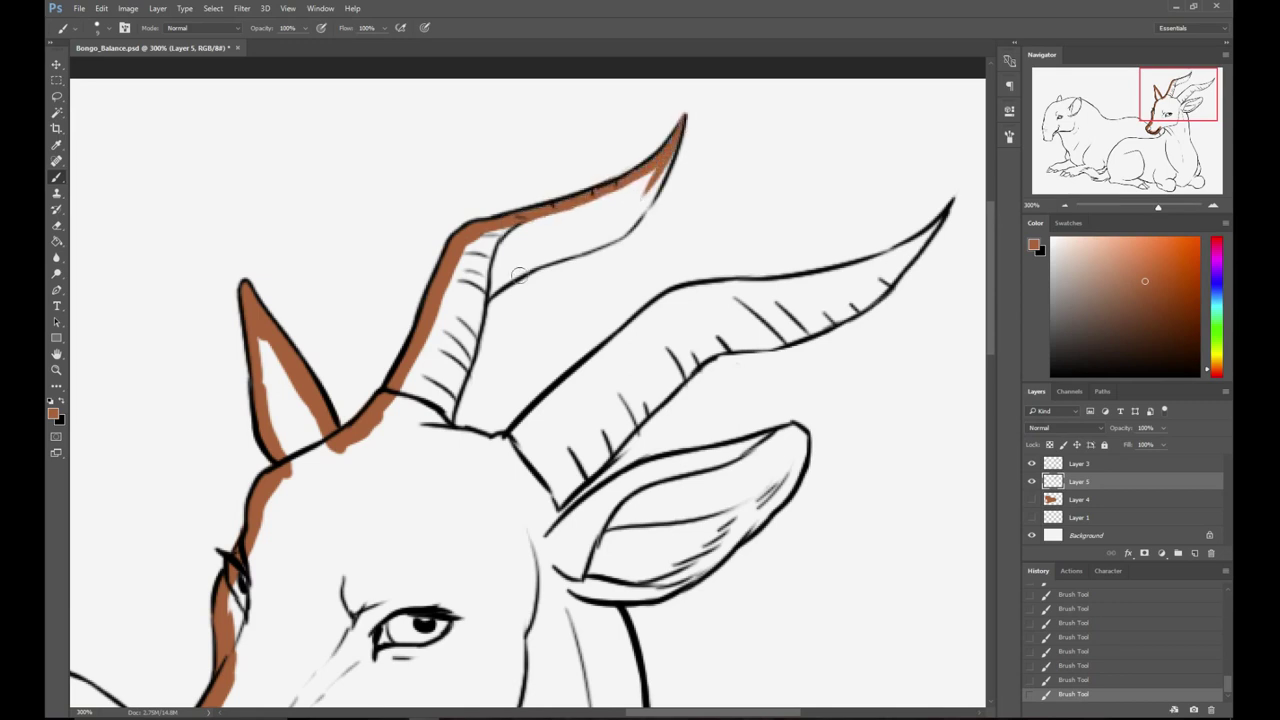
{"action": "mouse_move", "coordinate": [476, 300]}
{"action": "left_mouse_down"}
{"action": "mouse_move", "coordinate": [530, 262]}
{"action": "mouse_move", "coordinate": [608, 236]}
{"action": "mouse_move", "coordinate": [664, 170]}
{"action": "mouse_move", "coordinate": [636, 230]}
{"action": "left_mouse_up"}
{"action": "mouse_move", "coordinate": [486, 294]}
{"action": "left_mouse_down"}
{"action": "mouse_move", "coordinate": [436, 436]}
{"action": "mouse_move", "coordinate": [500, 448]}
{"action": "mouse_move", "coordinate": [520, 436]}
{"action": "left_mouse_up"}
{"action": "left_click_drag", "start_coordinate": [590, 342], "coordinate": [422, 314]}
- Paint the brown edge inside both sides of the near horn and erase the paint outside its lower line
{"action": "mouse_move", "coordinate": [372, 409]}
{"action": "left_mouse_down"}
{"action": "mouse_move", "coordinate": [505, 284]}
{"action": "mouse_move", "coordinate": [556, 262]}
{"action": "mouse_move", "coordinate": [705, 248]}
{"action": "mouse_move", "coordinate": [662, 253]}
{"action": "mouse_move", "coordinate": [755, 215]}
{"action": "mouse_move", "coordinate": [690, 256]}
{"action": "mouse_move", "coordinate": [800, 184]}
{"action": "left_mouse_up"}
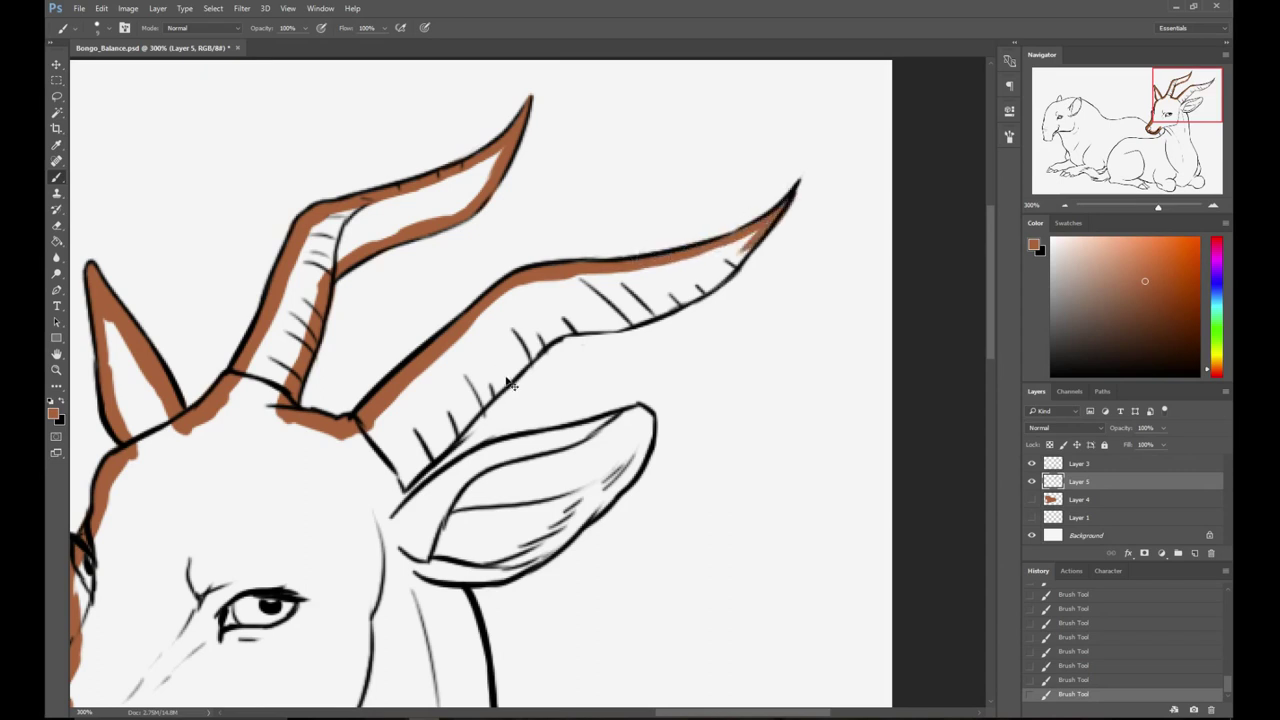
{"action": "mouse_move", "coordinate": [395, 488]}
{"action": "left_mouse_down"}
{"action": "mouse_move", "coordinate": [566, 325]}
{"action": "mouse_move", "coordinate": [658, 312]}
{"action": "mouse_move", "coordinate": [712, 285]}
{"action": "mouse_move", "coordinate": [770, 228]}
{"action": "mouse_move", "coordinate": [741, 252]}
{"action": "mouse_move", "coordinate": [760, 271]}
{"action": "left_mouse_up"}
{"action": "key", "text": "e"}
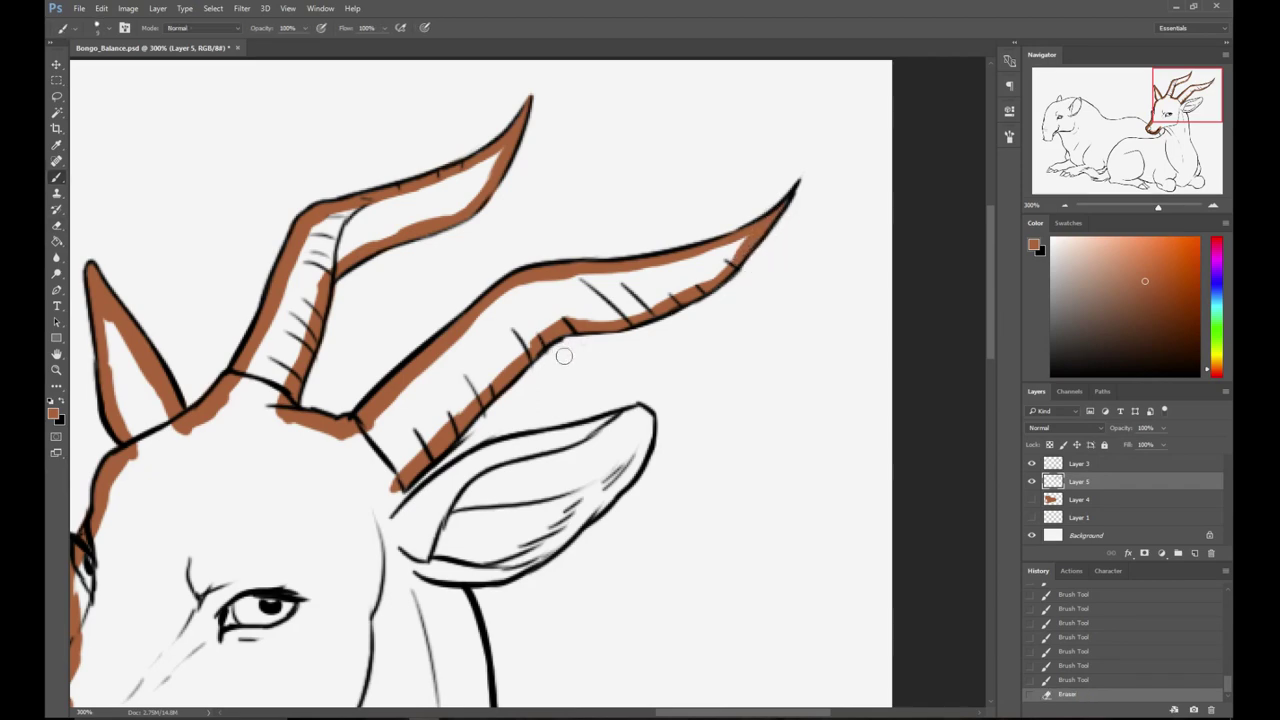
{"action": "left_click_drag", "start_coordinate": [611, 348], "coordinate": [609, 346]}
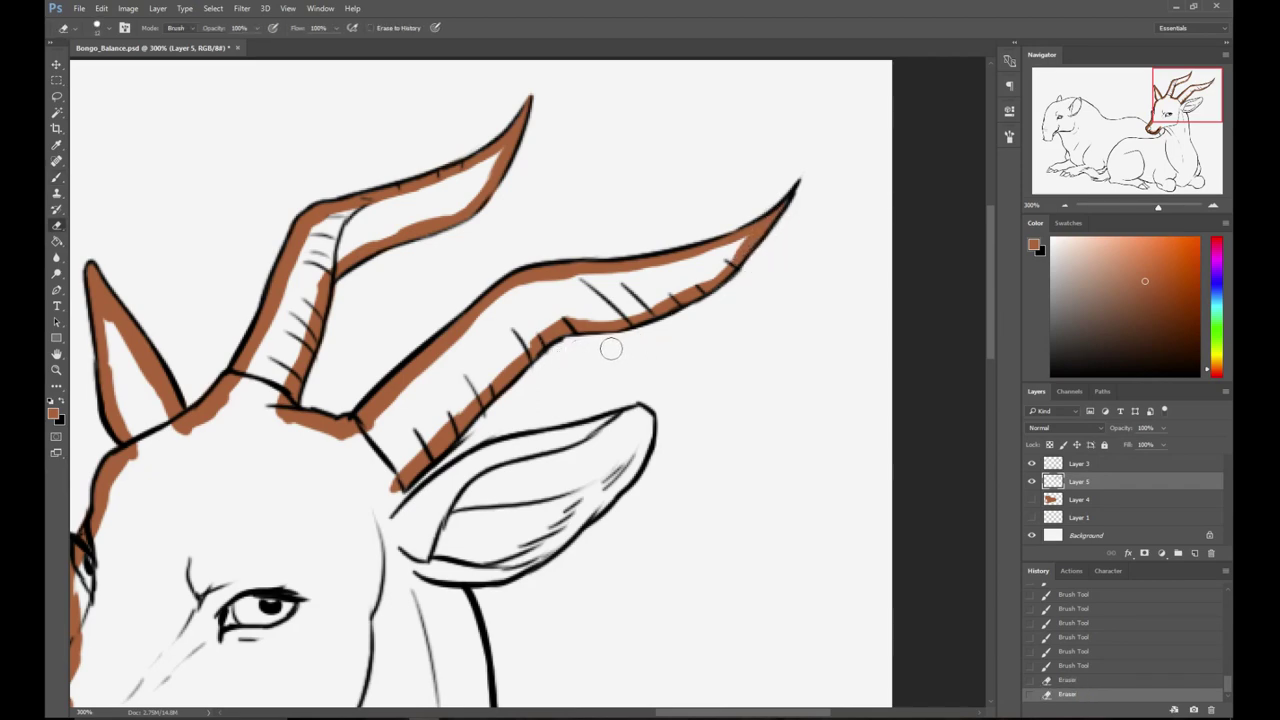
- Paint the brown edge along the upper and lower outline of the antelope's near ear
{"action": "key", "text": "b"}
{"action": "left_click_drag", "start_coordinate": [446, 415], "coordinate": [460, 286]}
{"action": "mouse_move", "coordinate": [410, 361]}
{"action": "left_mouse_down"}
{"action": "mouse_move", "coordinate": [418, 382]}
{"action": "mouse_move", "coordinate": [497, 332]}
{"action": "mouse_move", "coordinate": [654, 286]}
{"action": "mouse_move", "coordinate": [662, 324]}
{"action": "left_mouse_up"}
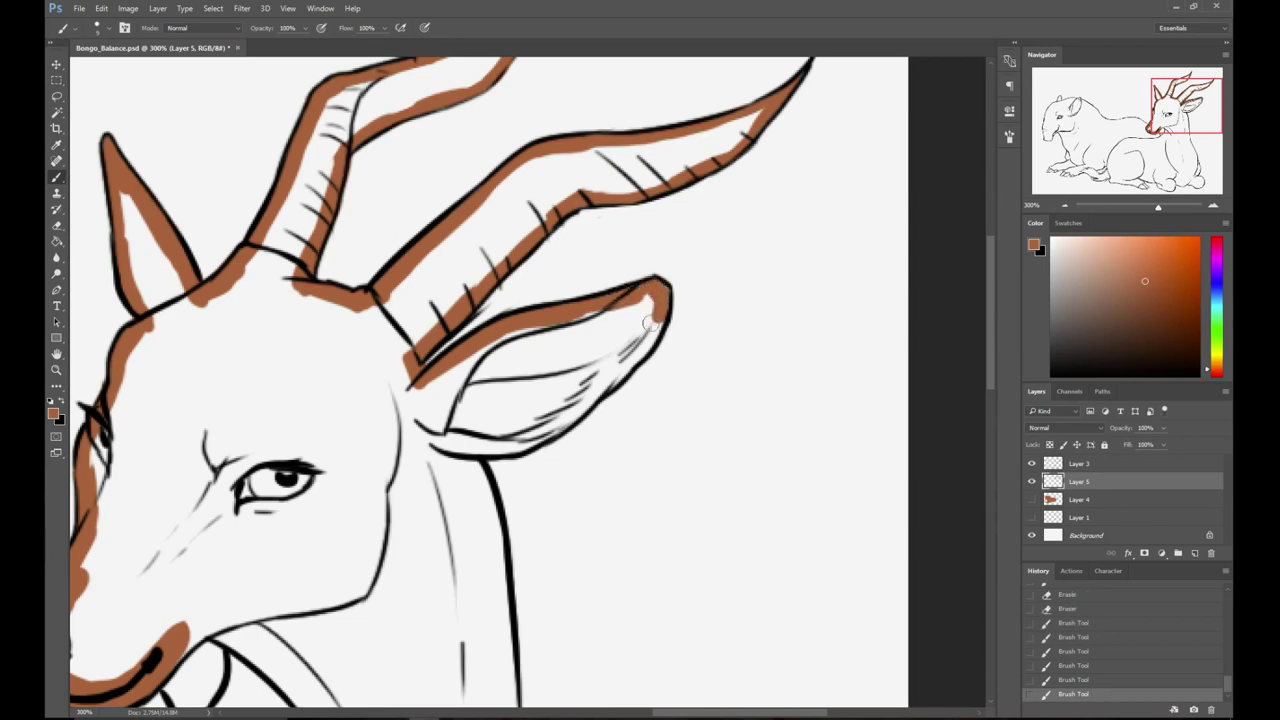
{"action": "mouse_move", "coordinate": [445, 449]}
{"action": "left_mouse_down"}
{"action": "mouse_move", "coordinate": [520, 445]}
{"action": "mouse_move", "coordinate": [639, 350]}
{"action": "left_mouse_up"}
{"action": "left_click_drag", "start_coordinate": [598, 390], "coordinate": [666, 316]}
- Paint a short brown edge on the neck below the near ear and another under the jaw at the throat
{"action": "left_click_drag", "start_coordinate": [529, 430], "coordinate": [548, 248]}
{"action": "left_click_drag", "start_coordinate": [491, 281], "coordinate": [528, 418]}
{"action": "key", "text": "ctrl+z"}
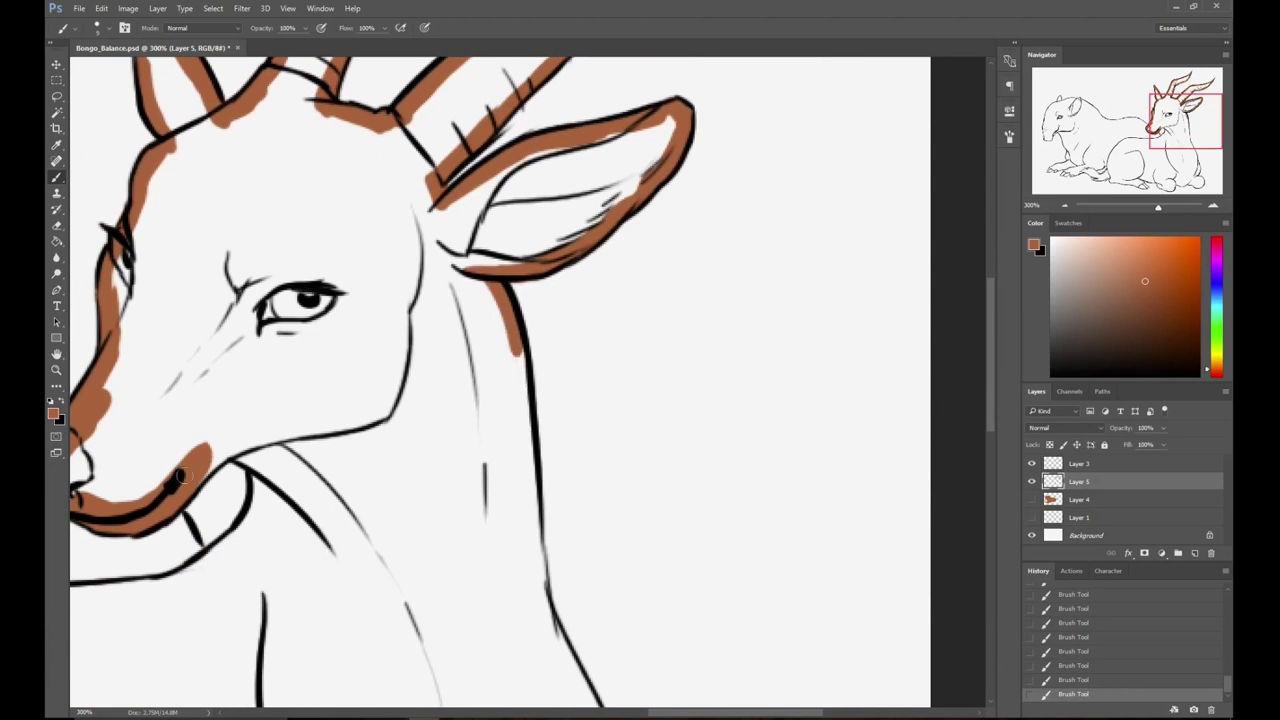
{"action": "mouse_move", "coordinate": [208, 460]}
{"action": "left_mouse_down"}
{"action": "mouse_move", "coordinate": [262, 470]}
{"action": "mouse_move", "coordinate": [253, 517]}
{"action": "left_mouse_up"}
{"action": "left_click_drag", "start_coordinate": [380, 362], "coordinate": [638, 198]}
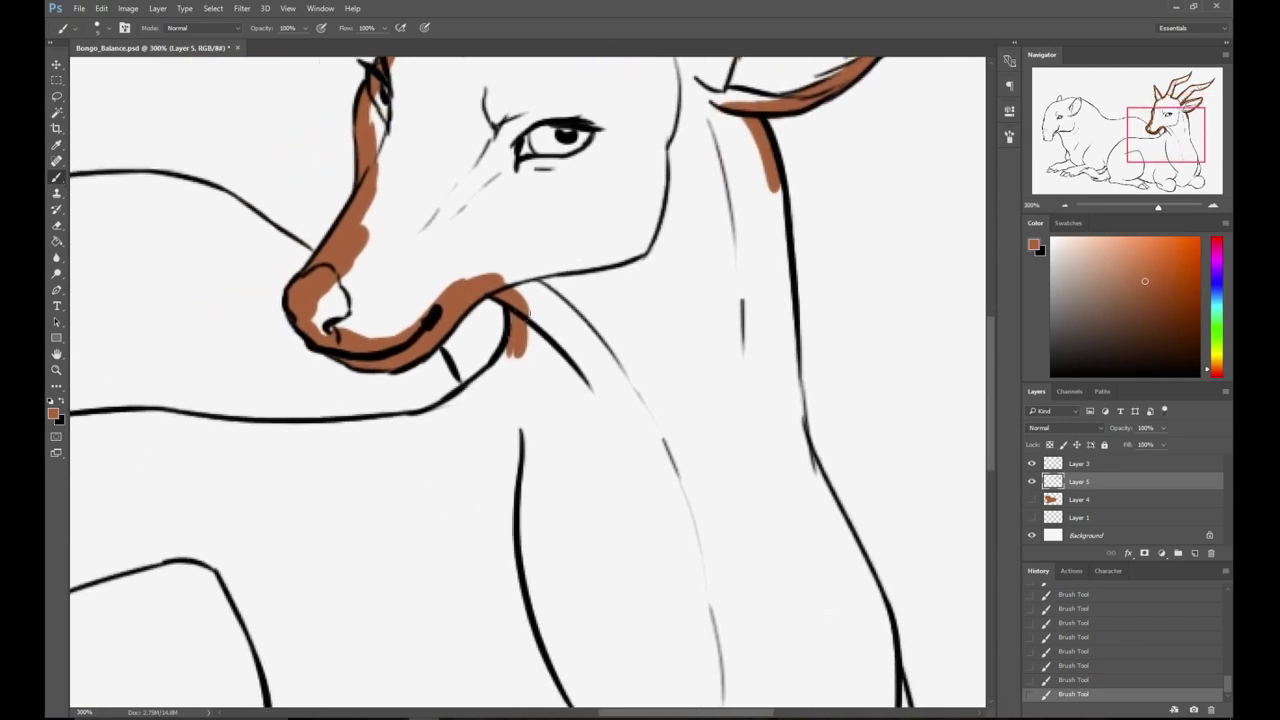
- Paint the brown edge under the antelope's back line from the start of the rump curve to the throat
{"action": "key", "text": "ctrl+minus"}
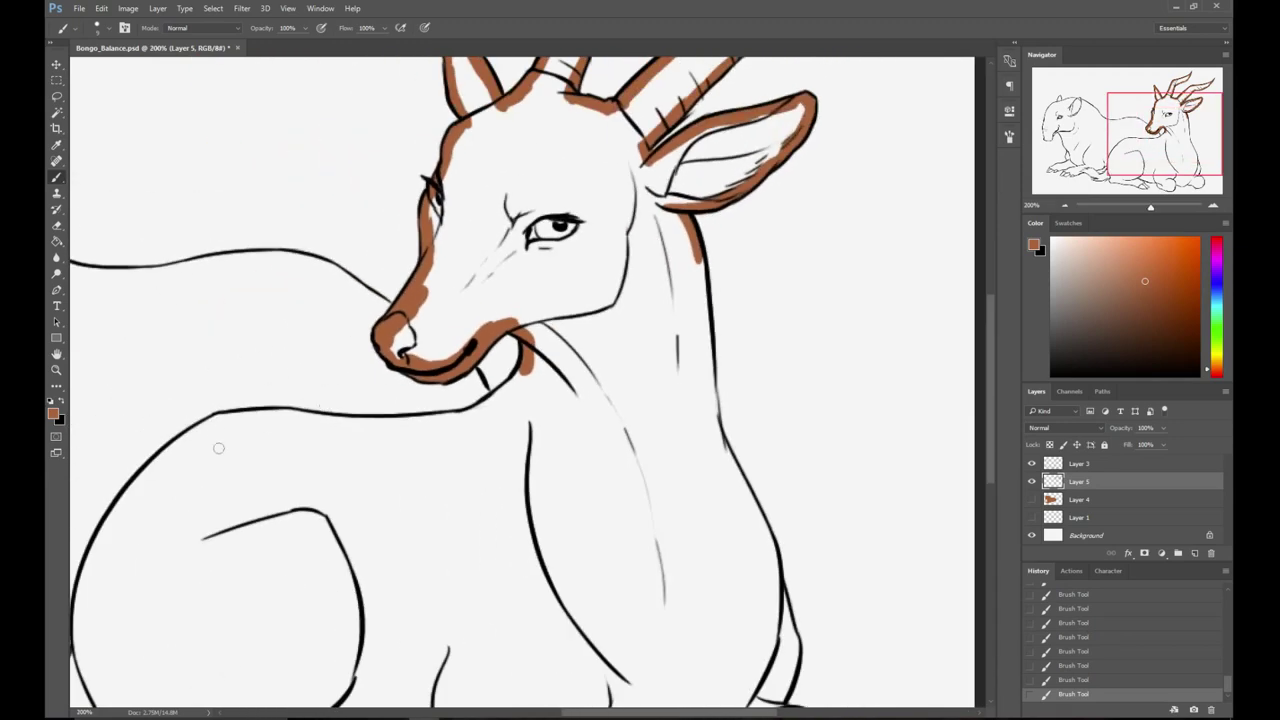
{"action": "left_click_drag", "start_coordinate": [208, 421], "coordinate": [397, 423]}
{"action": "key", "text": "ctrl+z"}
{"action": "mouse_move", "coordinate": [307, 415]}
{"action": "left_mouse_down"}
{"action": "mouse_move", "coordinate": [383, 424]}
{"action": "mouse_move", "coordinate": [488, 412]}
{"action": "mouse_move", "coordinate": [519, 373]}
{"action": "left_mouse_up"}
- Extend the brown edge down the outer neck line from below the near ear to the shoulder
{"action": "left_click_drag", "start_coordinate": [628, 347], "coordinate": [438, 337]}
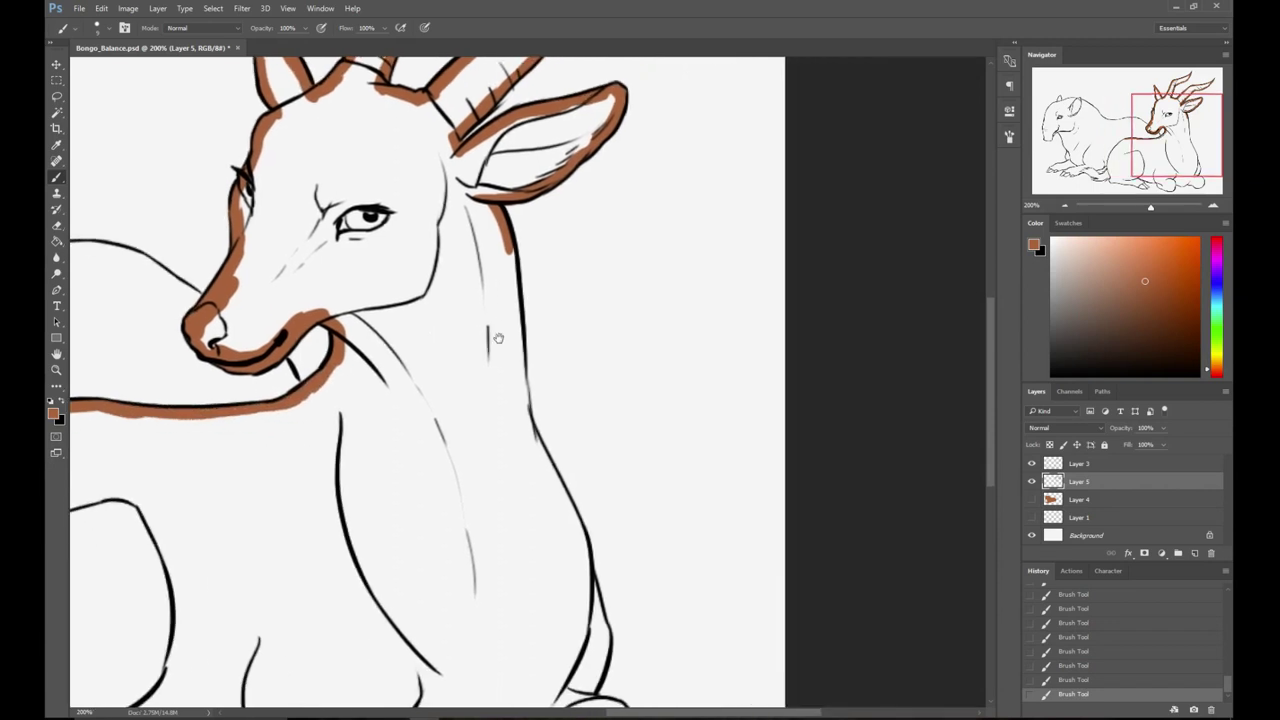
{"action": "left_click_drag", "start_coordinate": [505, 238], "coordinate": [526, 445]}
{"action": "left_click_drag", "start_coordinate": [524, 386], "coordinate": [531, 456]}
{"action": "left_click_drag", "start_coordinate": [521, 400], "coordinate": [558, 488]}
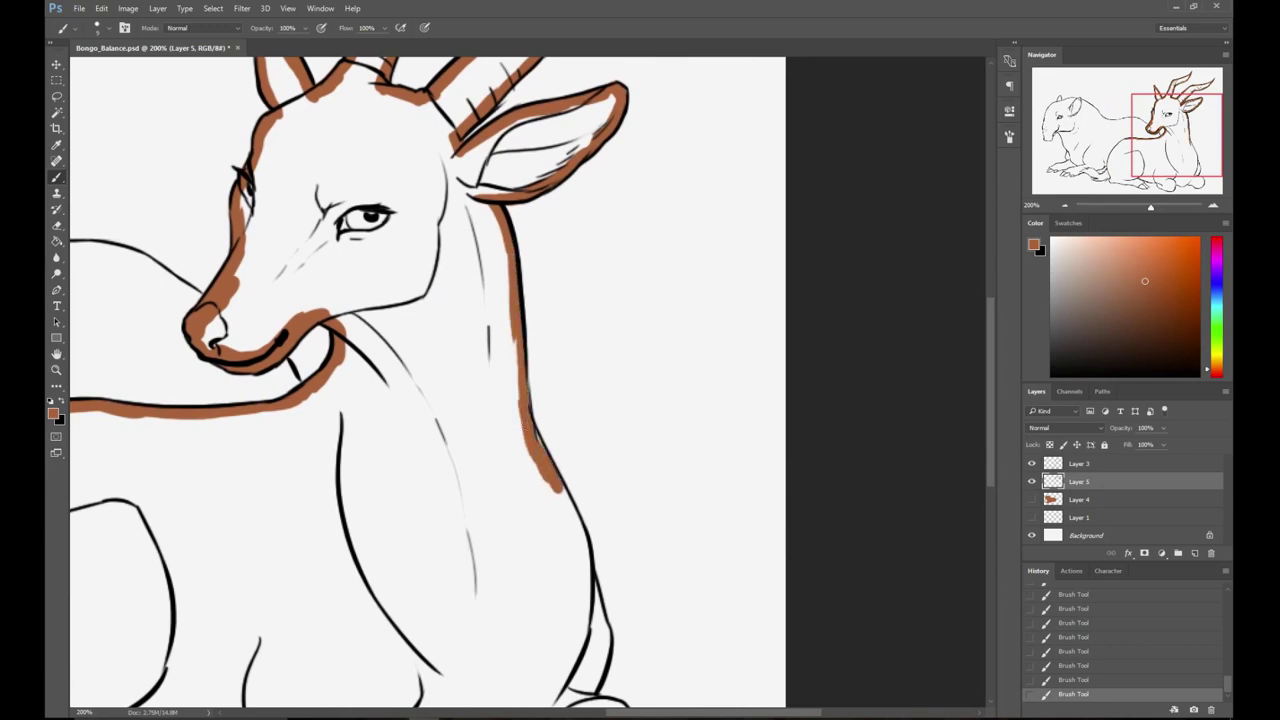
- Paint the brown edge around the antelope's tail, from the tufted tip to where it meets the rump
{"action": "mouse_move", "coordinate": [128, 548]}
{"action": "left_mouse_down"}
{"action": "mouse_move", "coordinate": [477, 449]}
{"action": "mouse_move", "coordinate": [618, 367]}
{"action": "left_mouse_up"}
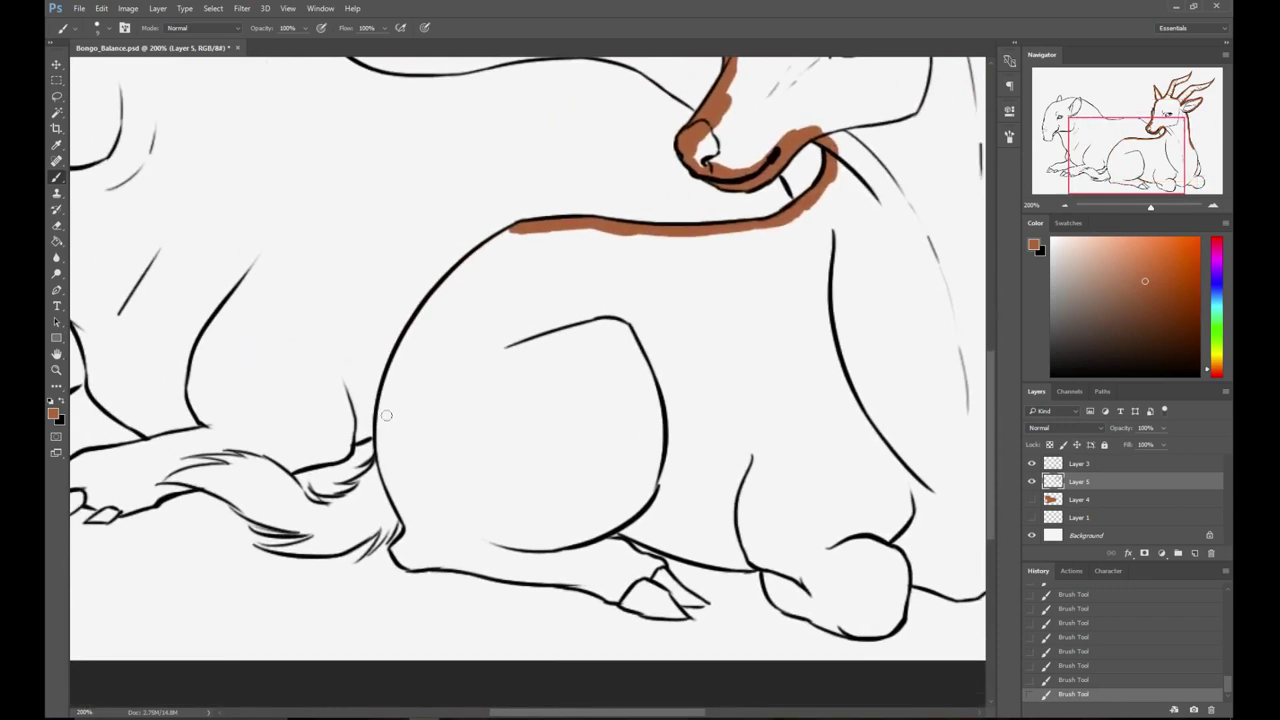
{"action": "key", "text": "ctrl+plus"}
{"action": "left_click_drag", "start_coordinate": [266, 394], "coordinate": [474, 346]}
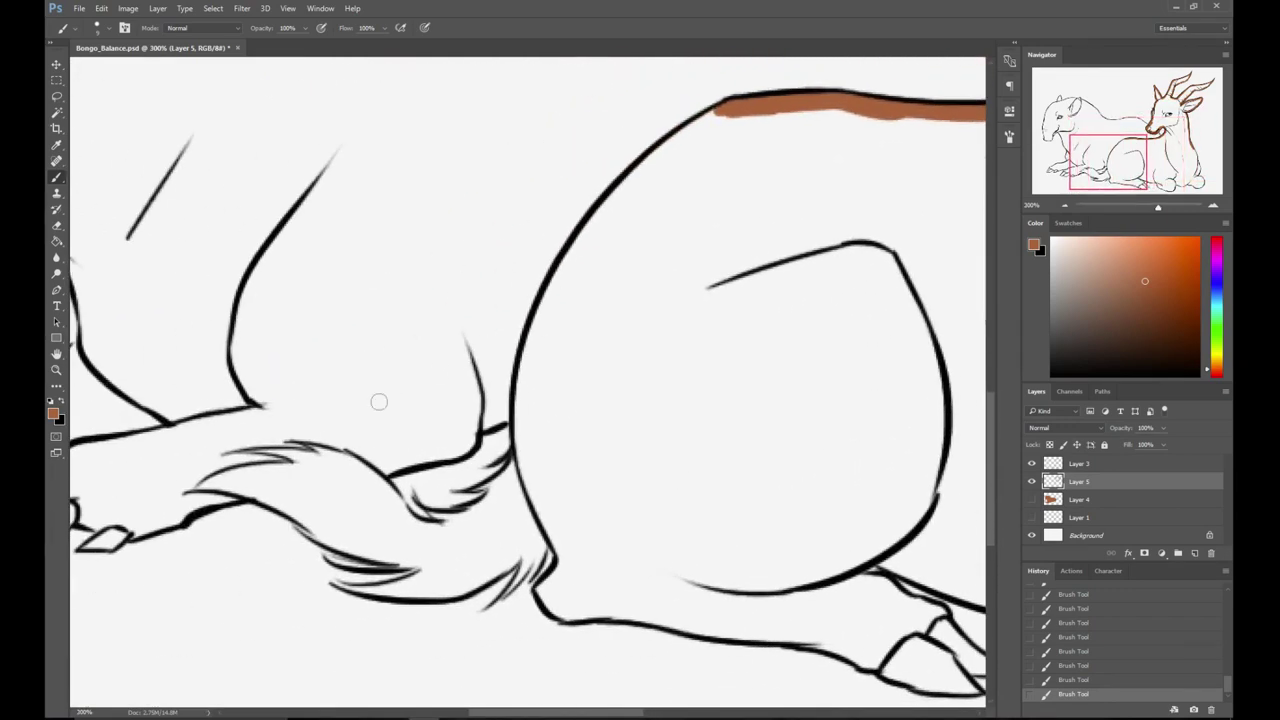
{"action": "mouse_move", "coordinate": [185, 493]}
{"action": "left_mouse_down"}
{"action": "mouse_move", "coordinate": [300, 464]}
{"action": "mouse_move", "coordinate": [284, 455]}
{"action": "mouse_move", "coordinate": [308, 463]}
{"action": "left_mouse_up"}
{"action": "mouse_move", "coordinate": [310, 443]}
{"action": "left_mouse_down"}
{"action": "mouse_move", "coordinate": [339, 461]}
{"action": "mouse_move", "coordinate": [332, 450]}
{"action": "left_mouse_up"}
{"action": "left_click_drag", "start_coordinate": [401, 402], "coordinate": [435, 324]}
{"action": "mouse_move", "coordinate": [232, 412]}
{"action": "left_mouse_down"}
{"action": "mouse_move", "coordinate": [282, 406]}
{"action": "mouse_move", "coordinate": [328, 438]}
{"action": "mouse_move", "coordinate": [354, 437]}
{"action": "mouse_move", "coordinate": [372, 465]}
{"action": "mouse_move", "coordinate": [468, 487]}
{"action": "left_mouse_up"}
{"action": "mouse_move", "coordinate": [371, 503]}
{"action": "left_mouse_down"}
{"action": "mouse_move", "coordinate": [432, 512]}
{"action": "mouse_move", "coordinate": [384, 509]}
{"action": "left_mouse_up"}
{"action": "mouse_move", "coordinate": [466, 502]}
{"action": "left_mouse_down"}
{"action": "mouse_move", "coordinate": [460, 491]}
{"action": "mouse_move", "coordinate": [545, 490]}
{"action": "mouse_move", "coordinate": [520, 503]}
{"action": "mouse_move", "coordinate": [358, 501]}
{"action": "left_mouse_up"}
{"action": "key", "text": "e"}
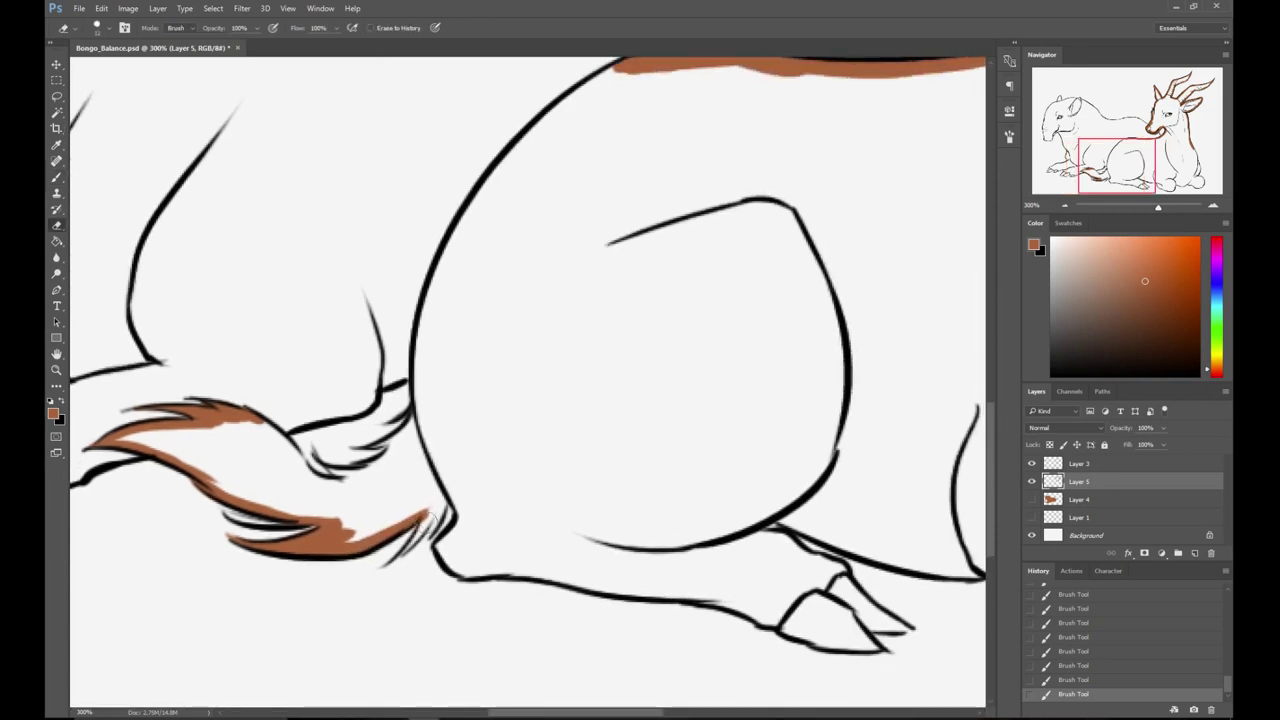
{"action": "mouse_move", "coordinate": [258, 418]}
{"action": "left_mouse_down"}
{"action": "mouse_move", "coordinate": [307, 477]}
{"action": "mouse_move", "coordinate": [348, 487]}
{"action": "mouse_move", "coordinate": [354, 474]}
{"action": "mouse_move", "coordinate": [327, 461]}
{"action": "mouse_move", "coordinate": [370, 474]}
{"action": "mouse_move", "coordinate": [422, 406]}
{"action": "mouse_move", "coordinate": [419, 362]}
{"action": "left_mouse_up"}
{"action": "mouse_move", "coordinate": [432, 340]}
{"action": "left_mouse_down"}
{"action": "mouse_move", "coordinate": [319, 469]}
{"action": "mouse_move", "coordinate": [319, 430]}
{"action": "left_mouse_up"}
- Paint the brown edge up the curve of the antelope's rump to join the back line
{"action": "mouse_move", "coordinate": [312, 490]}
{"action": "left_mouse_down"}
{"action": "mouse_move", "coordinate": [346, 366]}
{"action": "mouse_move", "coordinate": [372, 334]}
{"action": "left_mouse_up"}
{"action": "mouse_move", "coordinate": [338, 380]}
{"action": "left_mouse_down"}
{"action": "mouse_move", "coordinate": [390, 302]}
{"action": "mouse_move", "coordinate": [430, 278]}
{"action": "mouse_move", "coordinate": [428, 262]}
{"action": "left_mouse_up"}
{"action": "mouse_move", "coordinate": [372, 338]}
{"action": "left_mouse_down"}
{"action": "mouse_move", "coordinate": [385, 302]}
{"action": "mouse_move", "coordinate": [514, 196]}
{"action": "left_mouse_up"}
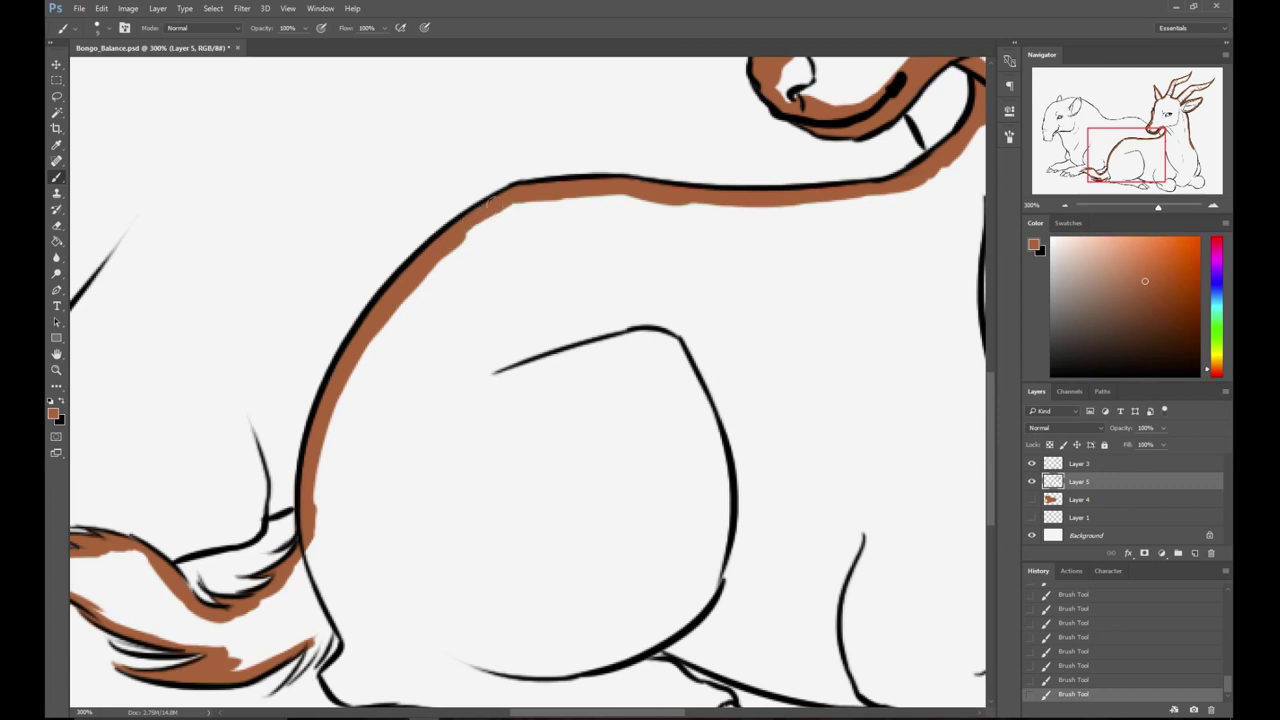
- Paint the brown edge along the antelope's hock, lower hind leg and hoof, erasing stray paint
{"action": "left_click_drag", "start_coordinate": [391, 476], "coordinate": [343, 299]}
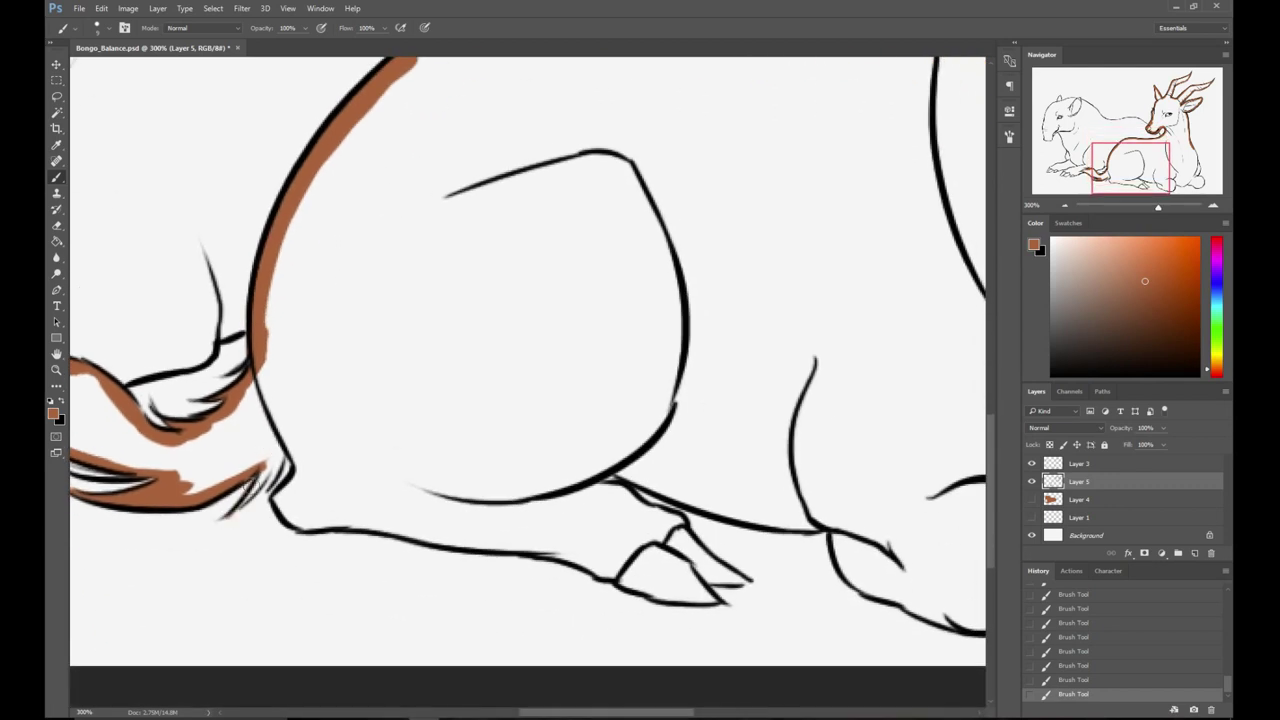
{"action": "mouse_move", "coordinate": [220, 519]}
{"action": "left_mouse_down"}
{"action": "mouse_move", "coordinate": [264, 459]}
{"action": "mouse_move", "coordinate": [238, 504]}
{"action": "mouse_move", "coordinate": [296, 439]}
{"action": "mouse_move", "coordinate": [263, 497]}
{"action": "mouse_move", "coordinate": [287, 438]}
{"action": "mouse_move", "coordinate": [305, 481]}
{"action": "mouse_move", "coordinate": [287, 509]}
{"action": "mouse_move", "coordinate": [320, 513]}
{"action": "mouse_move", "coordinate": [305, 526]}
{"action": "mouse_move", "coordinate": [397, 515]}
{"action": "mouse_move", "coordinate": [368, 526]}
{"action": "mouse_move", "coordinate": [552, 551]}
{"action": "mouse_move", "coordinate": [545, 543]}
{"action": "mouse_move", "coordinate": [630, 578]}
{"action": "left_mouse_up"}
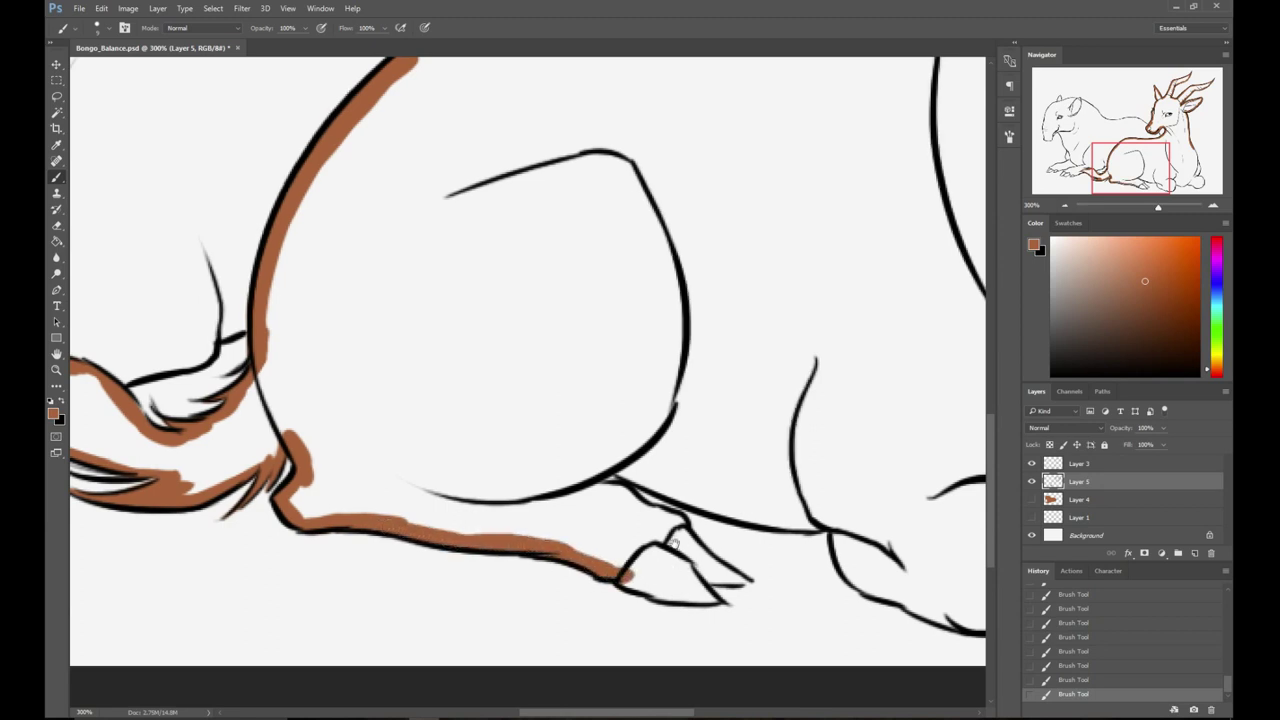
{"action": "left_click_drag", "start_coordinate": [678, 542], "coordinate": [533, 508]}
{"action": "mouse_move", "coordinate": [470, 545]}
{"action": "left_mouse_down"}
{"action": "mouse_move", "coordinate": [577, 570]}
{"action": "mouse_move", "coordinate": [542, 539]}
{"action": "mouse_move", "coordinate": [602, 548]}
{"action": "left_mouse_up"}
{"action": "mouse_move", "coordinate": [440, 452]}
{"action": "left_mouse_down"}
{"action": "mouse_move", "coordinate": [556, 502]}
{"action": "mouse_move", "coordinate": [544, 516]}
{"action": "mouse_move", "coordinate": [588, 540]}
{"action": "left_mouse_up"}
{"action": "mouse_move", "coordinate": [438, 448]}
{"action": "left_mouse_down"}
{"action": "mouse_move", "coordinate": [452, 436]}
{"action": "mouse_move", "coordinate": [580, 463]}
{"action": "left_mouse_up"}
{"action": "key", "text": "e"}
{"action": "left_click_drag", "start_coordinate": [494, 458], "coordinate": [618, 479]}
{"action": "key", "text": "b"}
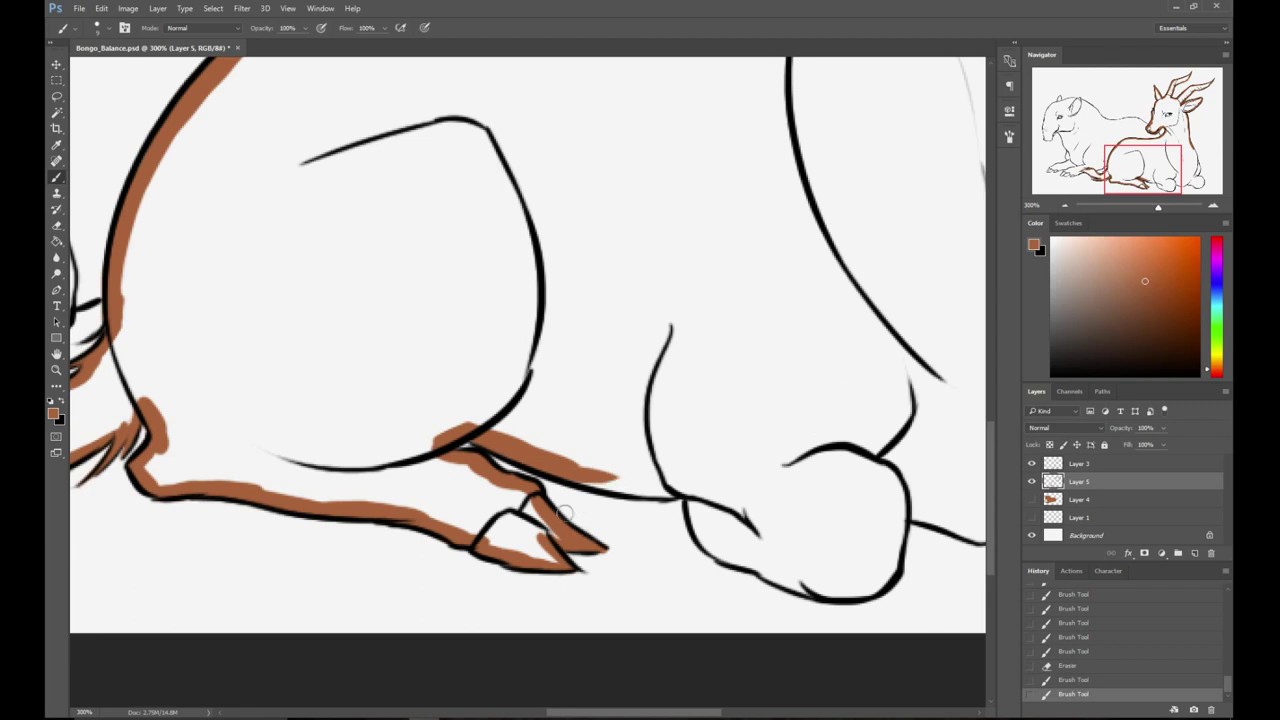
- Extend the brown edge along the antelope's belly line to the first folded foreleg
{"action": "left_click_drag", "start_coordinate": [578, 482], "coordinate": [657, 487]}
{"action": "left_click_drag", "start_coordinate": [708, 427], "coordinate": [685, 413]}
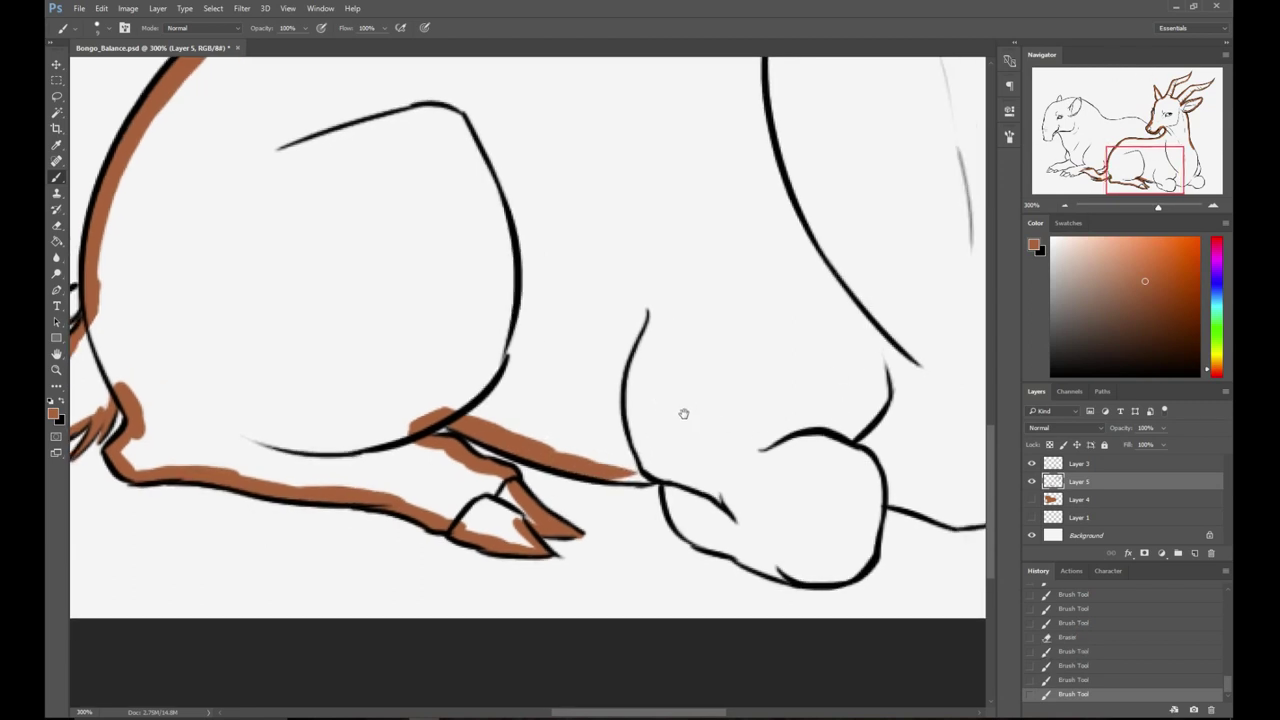
{"action": "left_click_drag", "start_coordinate": [600, 480], "coordinate": [678, 476]}
{"action": "mouse_move", "coordinate": [603, 449]}
{"action": "left_mouse_down"}
{"action": "mouse_move", "coordinate": [454, 448]}
{"action": "mouse_move", "coordinate": [463, 516]}
{"action": "mouse_move", "coordinate": [524, 520]}
{"action": "mouse_move", "coordinate": [499, 532]}
{"action": "mouse_move", "coordinate": [586, 565]}
{"action": "mouse_move", "coordinate": [573, 566]}
{"action": "mouse_move", "coordinate": [639, 562]}
{"action": "mouse_move", "coordinate": [676, 470]}
{"action": "left_mouse_up"}
- Paint the brown edge around both folded forelegs and up the outer shoulder to close the antelope's outline
{"action": "left_click_drag", "start_coordinate": [755, 449], "coordinate": [481, 441]}
{"action": "mouse_move", "coordinate": [385, 470]}
{"action": "left_mouse_down"}
{"action": "mouse_move", "coordinate": [473, 505]}
{"action": "mouse_move", "coordinate": [578, 455]}
{"action": "mouse_move", "coordinate": [526, 475]}
{"action": "mouse_move", "coordinate": [609, 490]}
{"action": "mouse_move", "coordinate": [595, 492]}
{"action": "mouse_move", "coordinate": [611, 511]}
{"action": "mouse_move", "coordinate": [714, 503]}
{"action": "left_mouse_up"}
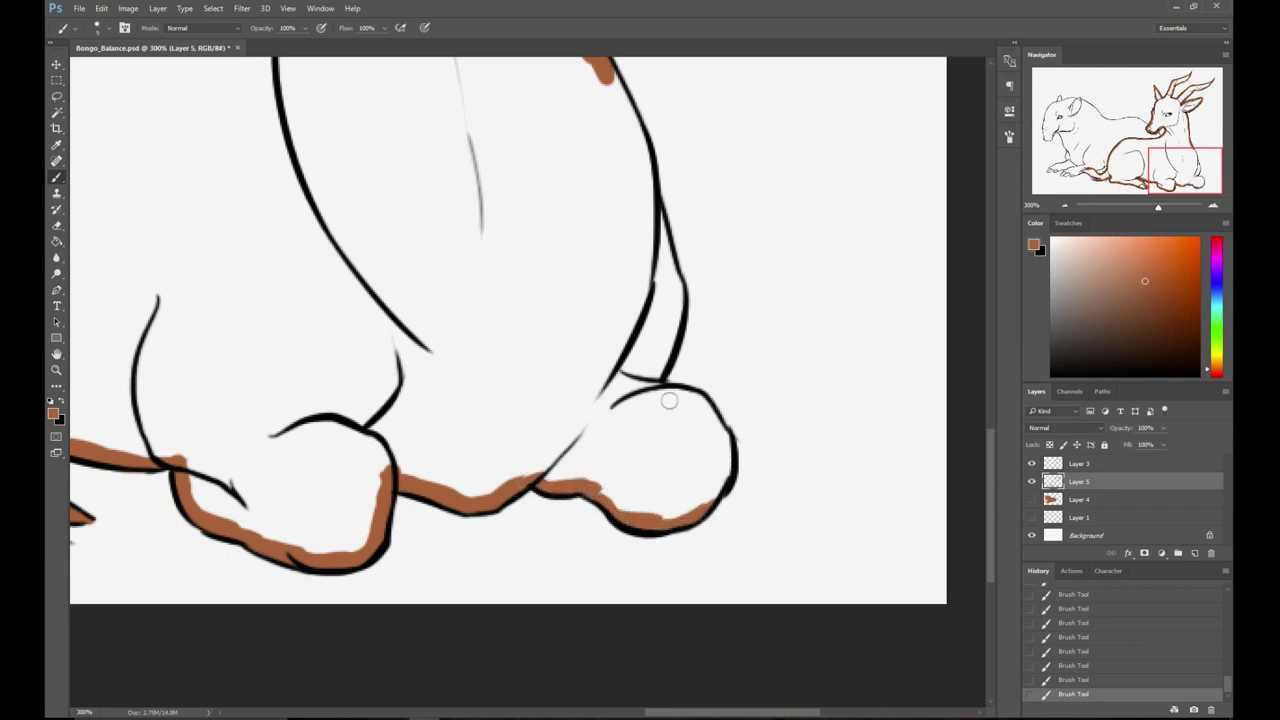
{"action": "mouse_move", "coordinate": [641, 400]}
{"action": "left_mouse_down"}
{"action": "mouse_move", "coordinate": [676, 392]}
{"action": "mouse_move", "coordinate": [704, 410]}
{"action": "mouse_move", "coordinate": [724, 486]}
{"action": "mouse_move", "coordinate": [700, 501]}
{"action": "left_mouse_up"}
{"action": "left_click_drag", "start_coordinate": [731, 339], "coordinate": [637, 449]}
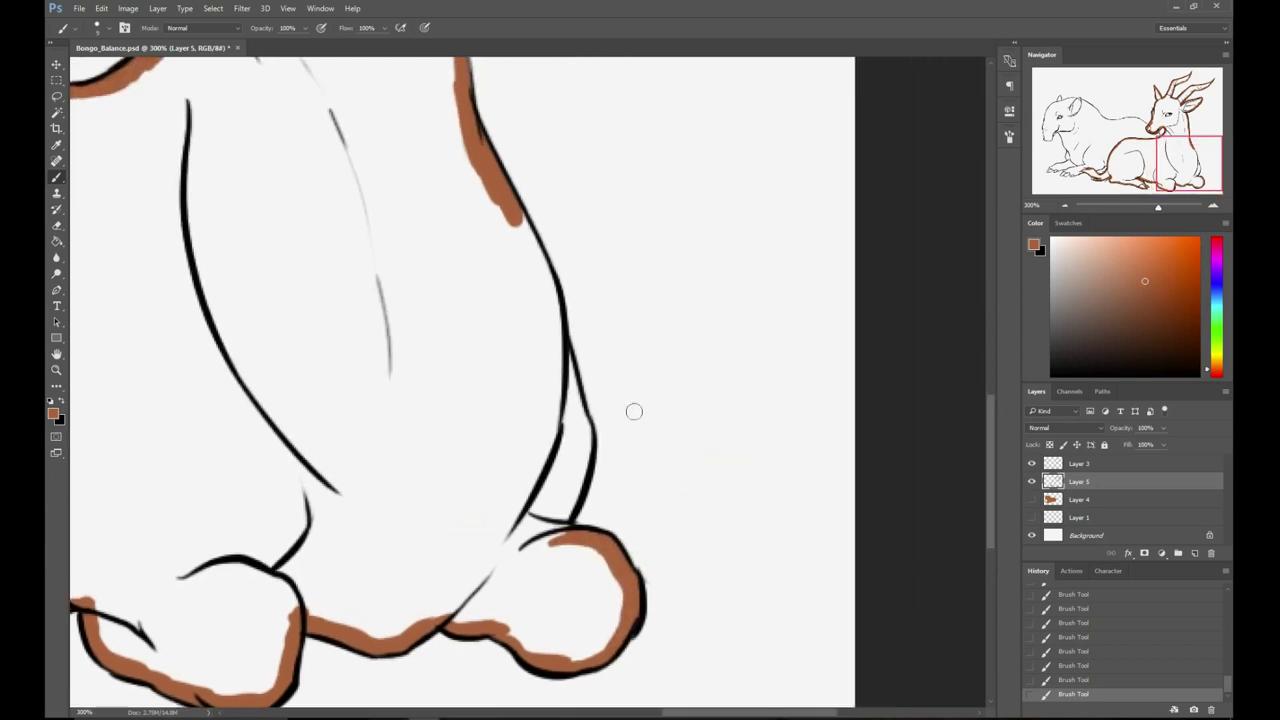
{"action": "mouse_move", "coordinate": [512, 198]}
{"action": "left_mouse_down"}
{"action": "mouse_move", "coordinate": [567, 398]}
{"action": "mouse_move", "coordinate": [564, 340]}
{"action": "mouse_move", "coordinate": [579, 440]}
{"action": "mouse_move", "coordinate": [581, 400]}
{"action": "mouse_move", "coordinate": [575, 473]}
{"action": "mouse_move", "coordinate": [546, 530]}
{"action": "left_mouse_up"}
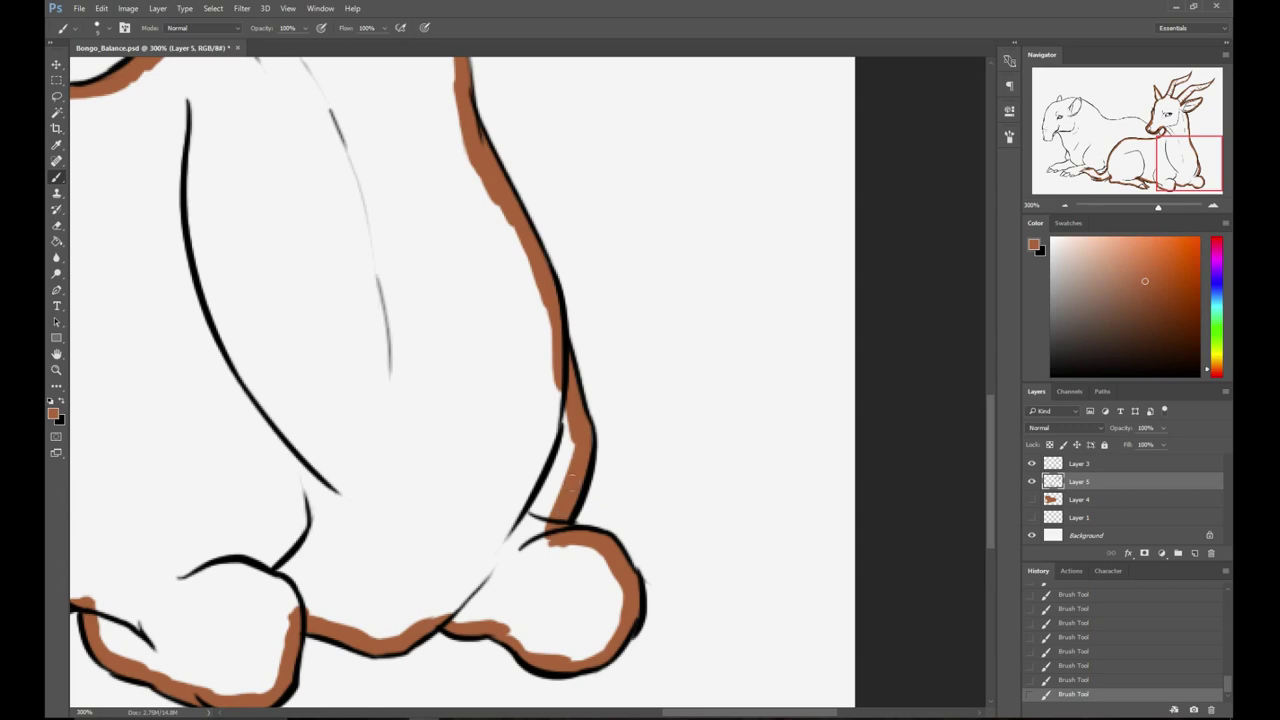
- Fill the enclosed antelope body on Layer 5 with the reddish-brown colour using the Paint Bucket
{"action": "scroll", "coordinate": [572, 484], "scroll_direction": "down", "scroll_amount": 2}
{"action": "key", "text": "g"}
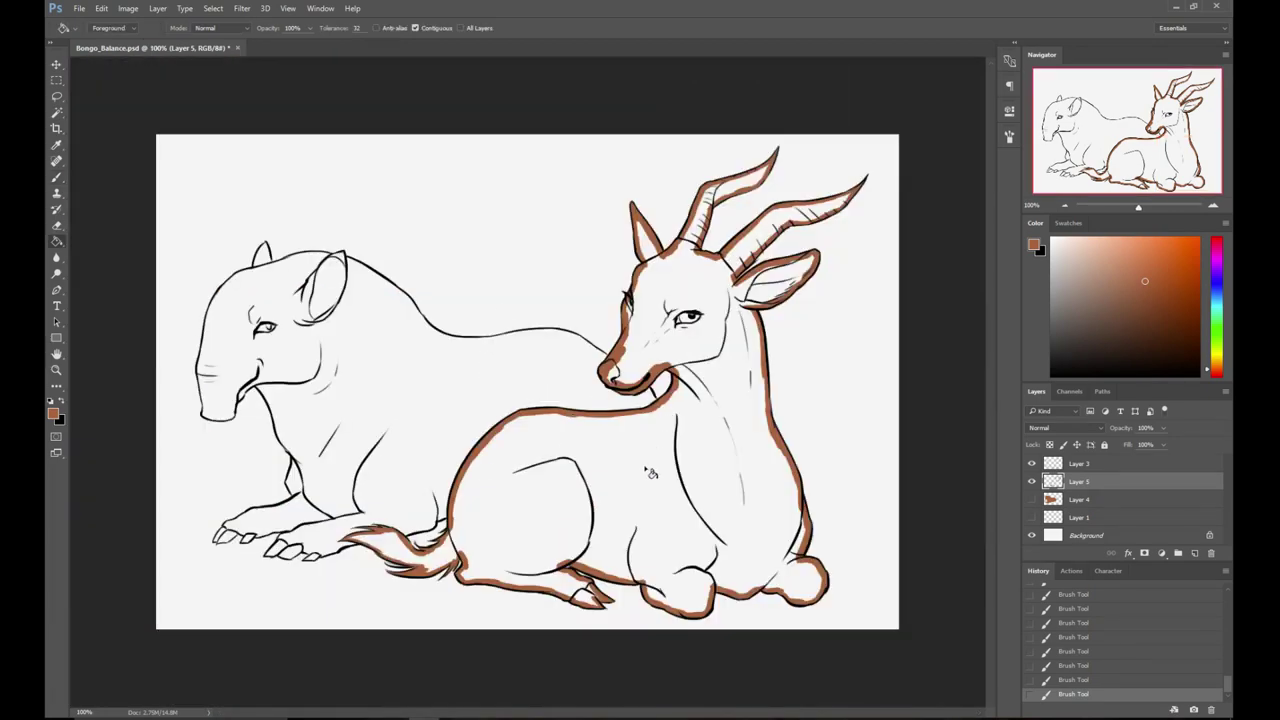
{"action": "left_click", "coordinate": [648, 475]}
- Paint over the unfilled gaps inside the antelope's far ear, first horn and head edge with the reddish-brown brush
{"action": "key", "text": "b"}
{"action": "left_click", "coordinate": [1212, 207]}
{"action": "left_click", "coordinate": [1212, 207]}
{"action": "left_click_drag", "start_coordinate": [1156, 150], "coordinate": [1170, 135]}
{"action": "left_click_drag", "start_coordinate": [634, 471], "coordinate": [452, 441]}
{"action": "left_click", "coordinate": [386, 524]}
{"action": "mouse_move", "coordinate": [385, 519]}
{"action": "left_mouse_down"}
{"action": "mouse_move", "coordinate": [466, 420]}
{"action": "mouse_move", "coordinate": [464, 318]}
{"action": "mouse_move", "coordinate": [522, 163]}
{"action": "left_mouse_up"}
{"action": "mouse_move", "coordinate": [522, 163]}
{"action": "left_mouse_down"}
{"action": "mouse_move", "coordinate": [382, 412]}
{"action": "mouse_move", "coordinate": [344, 292]}
{"action": "mouse_move", "coordinate": [428, 404]}
{"action": "mouse_move", "coordinate": [498, 322]}
{"action": "mouse_move", "coordinate": [572, 186]}
{"action": "mouse_move", "coordinate": [734, 128]}
{"action": "mouse_move", "coordinate": [746, 100]}
{"action": "mouse_move", "coordinate": [680, 188]}
{"action": "mouse_move", "coordinate": [577, 222]}
{"action": "mouse_move", "coordinate": [520, 390]}
{"action": "mouse_move", "coordinate": [594, 408]}
{"action": "left_mouse_up"}
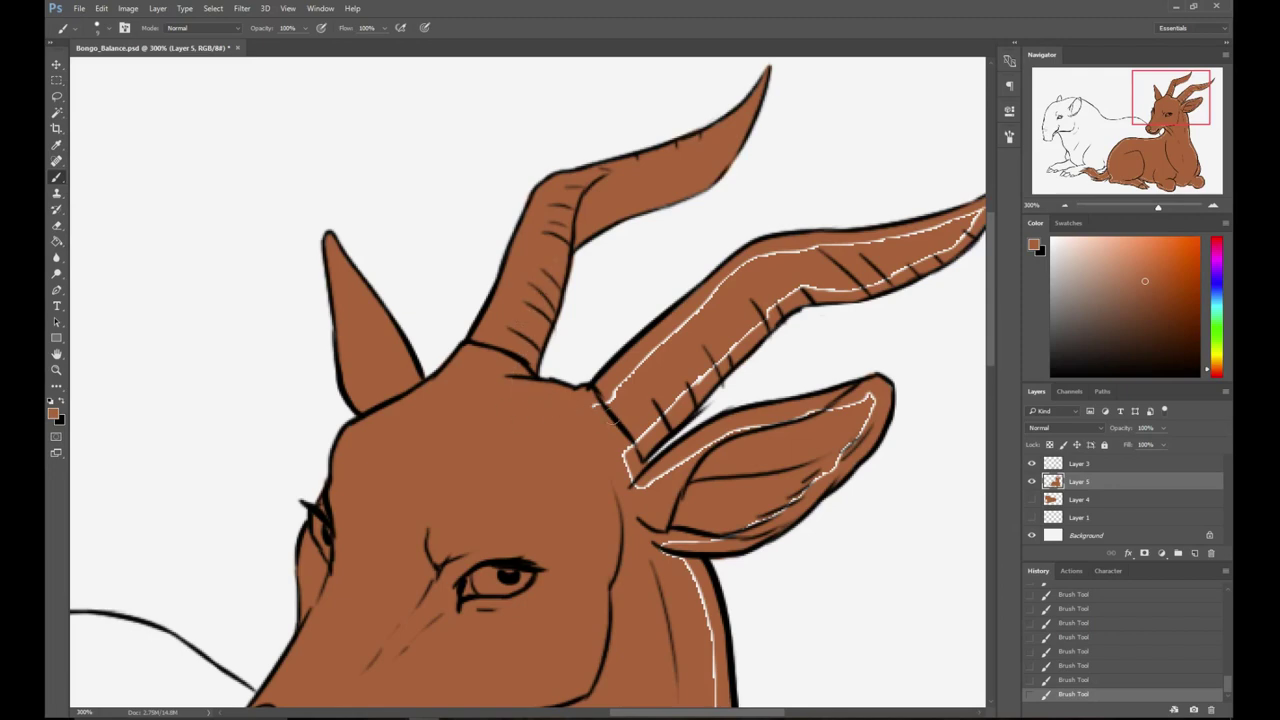
- Brush reddish-brown over the unfilled gaps in the antelope's second horn and near ear
{"action": "left_click_drag", "start_coordinate": [695, 336], "coordinate": [541, 376]}
{"action": "left_click_drag", "start_coordinate": [432, 436], "coordinate": [516, 372]}
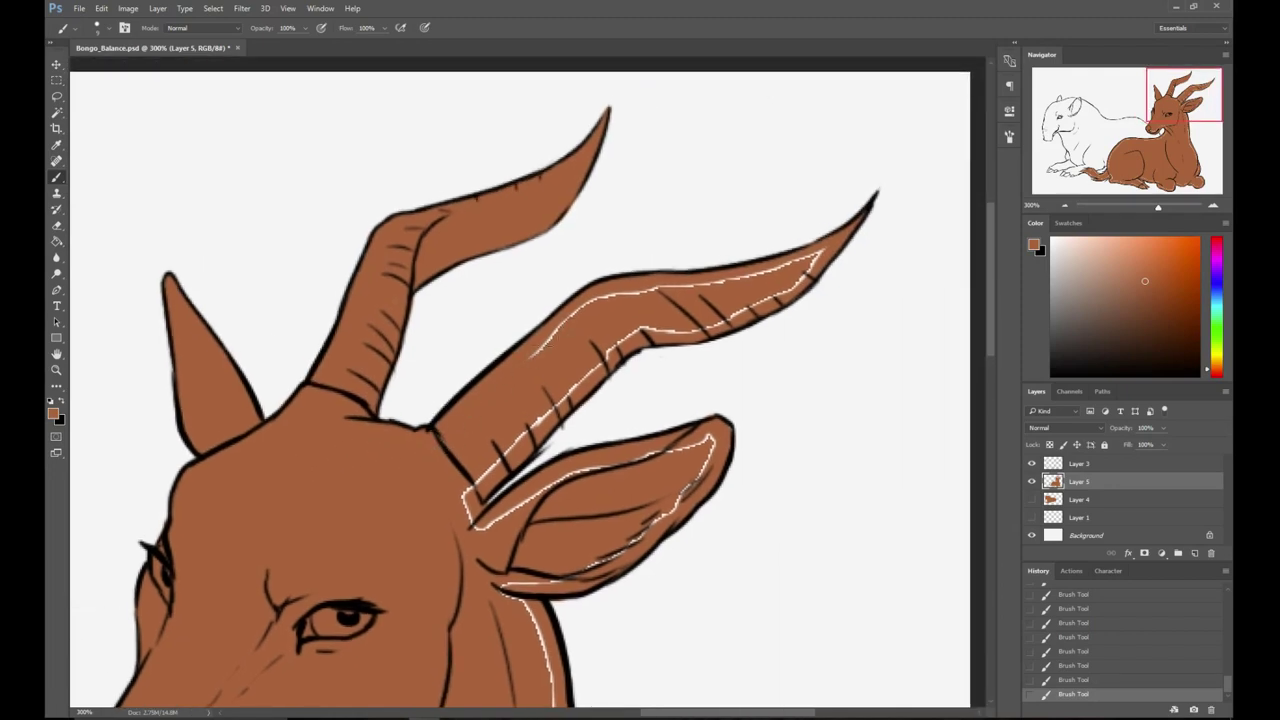
{"action": "mouse_move", "coordinate": [562, 324]}
{"action": "left_mouse_down"}
{"action": "mouse_move", "coordinate": [620, 294]}
{"action": "mouse_move", "coordinate": [718, 283]}
{"action": "left_mouse_up"}
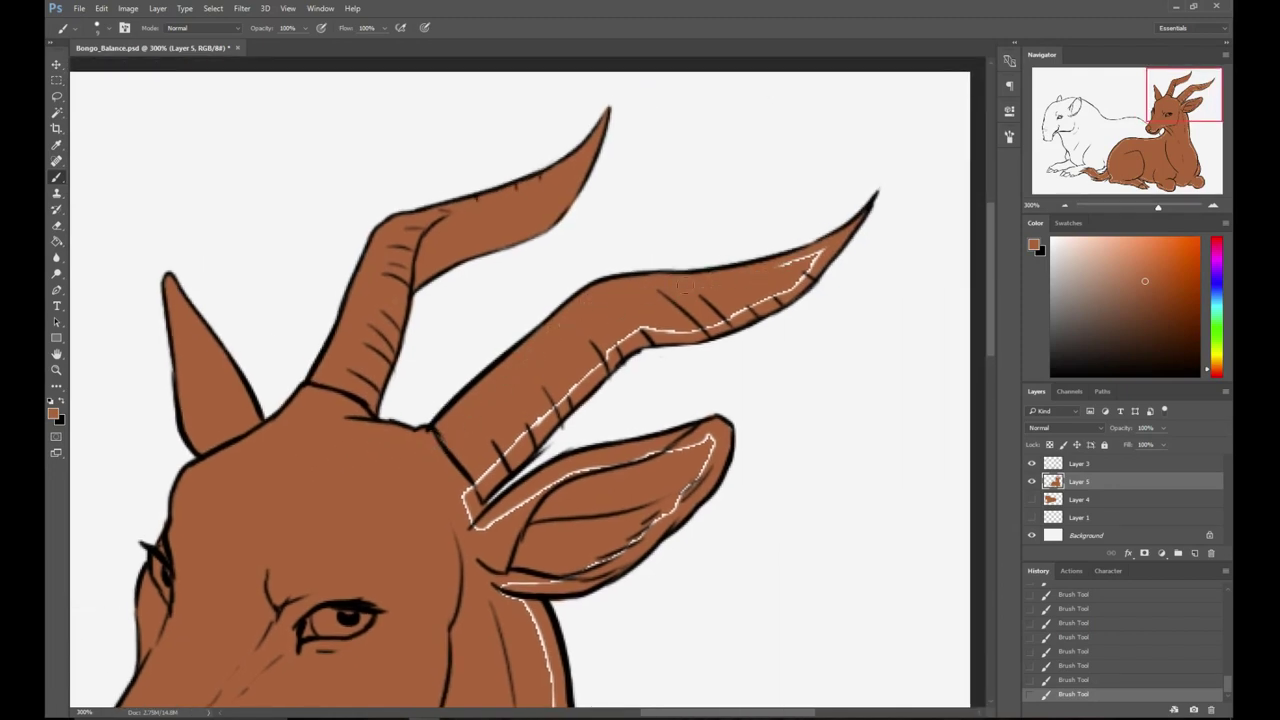
{"action": "mouse_move", "coordinate": [616, 328]}
{"action": "left_mouse_down"}
{"action": "mouse_move", "coordinate": [682, 330]}
{"action": "mouse_move", "coordinate": [782, 292]}
{"action": "left_mouse_up"}
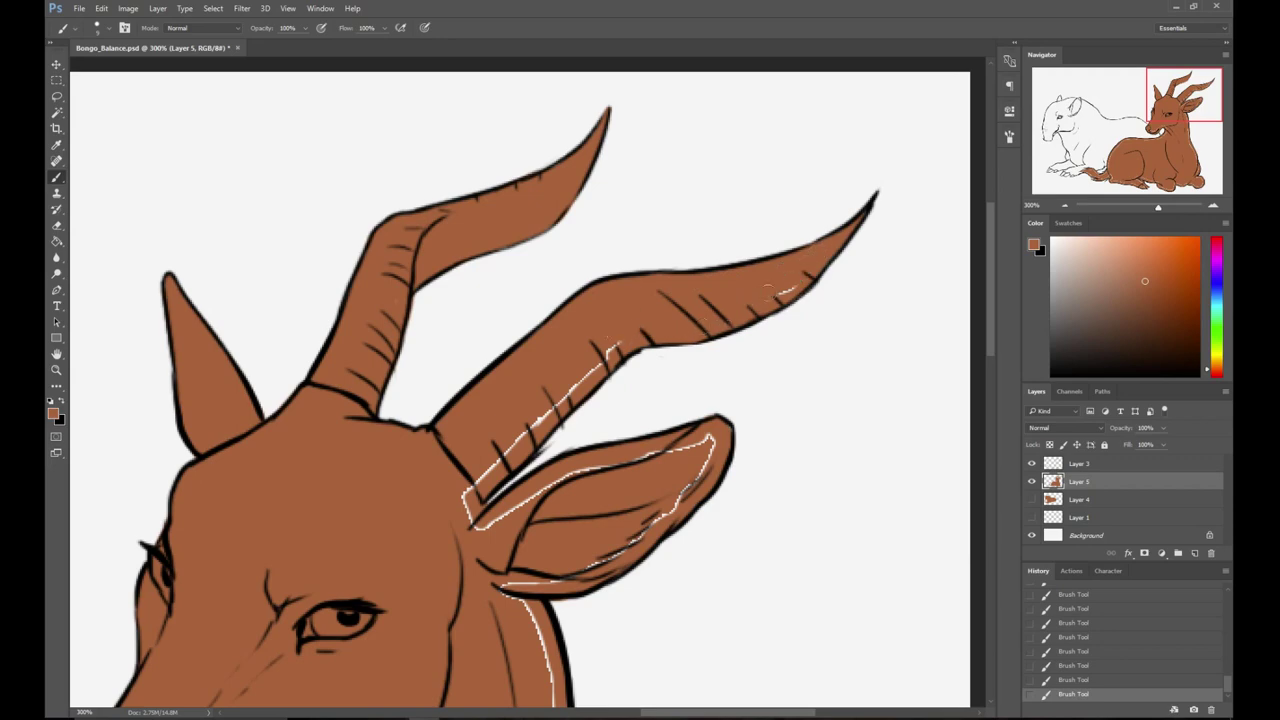
{"action": "left_click_drag", "start_coordinate": [616, 346], "coordinate": [484, 478]}
{"action": "mouse_move", "coordinate": [482, 528]}
{"action": "left_mouse_down"}
{"action": "mouse_move", "coordinate": [544, 492]}
{"action": "mouse_move", "coordinate": [712, 438]}
{"action": "mouse_move", "coordinate": [652, 526]}
{"action": "mouse_move", "coordinate": [500, 584]}
{"action": "left_mouse_up"}
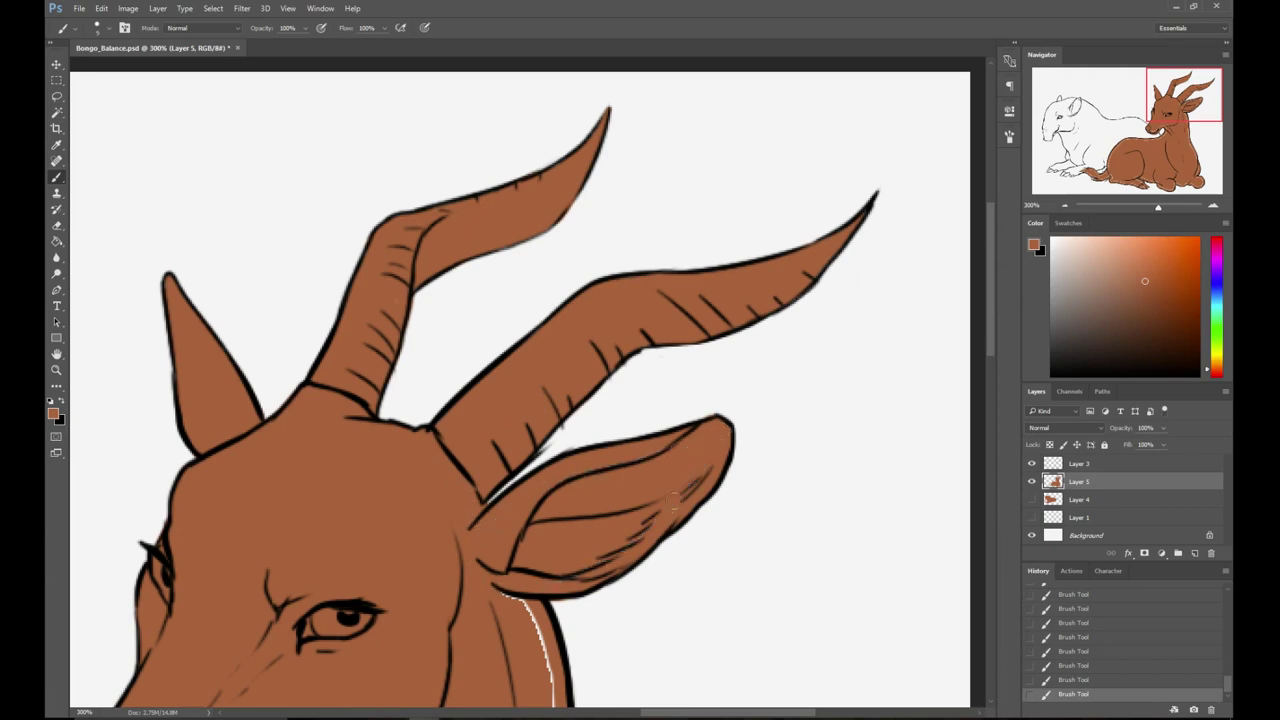
- Cover the unfilled gaps down the back of the antelope's neck and around its jaw and throat
{"action": "left_click_drag", "start_coordinate": [577, 526], "coordinate": [526, 265]}
{"action": "mouse_move", "coordinate": [452, 334]}
{"action": "left_mouse_down"}
{"action": "mouse_move", "coordinate": [501, 424]}
{"action": "mouse_move", "coordinate": [507, 476]}
{"action": "left_mouse_up"}
{"action": "left_click_drag", "start_coordinate": [502, 378], "coordinate": [700, 277]}
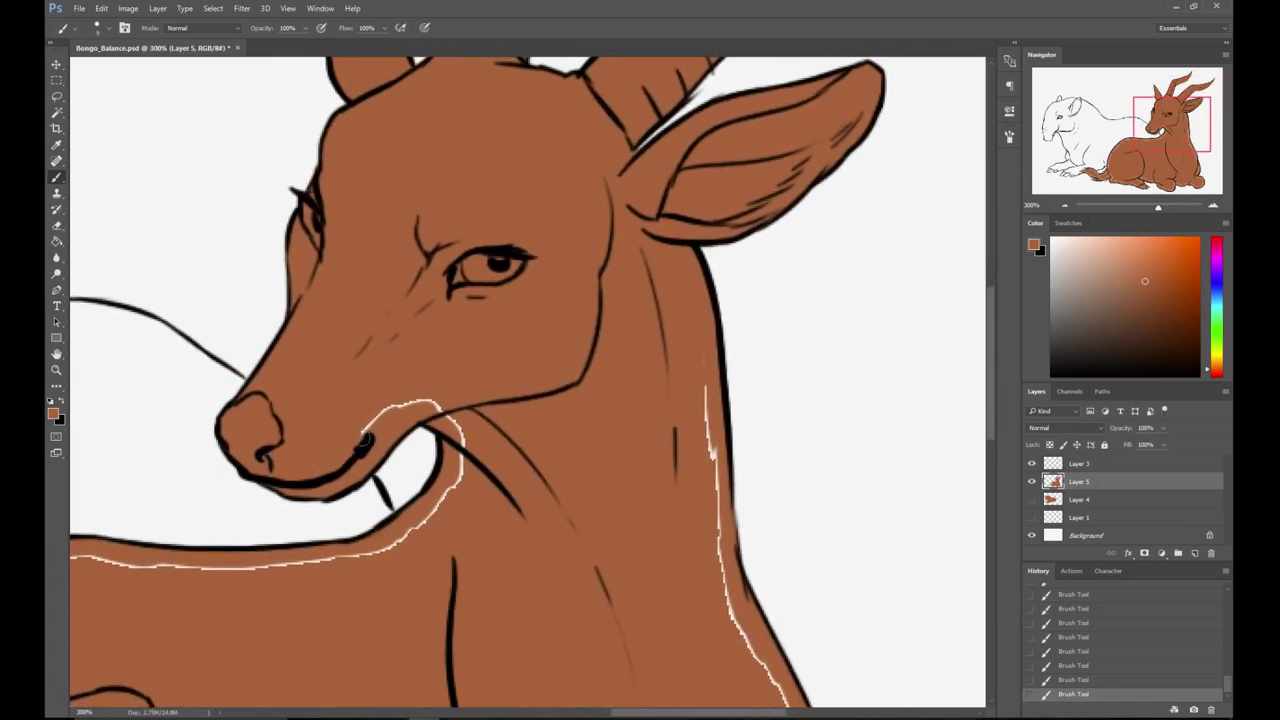
{"action": "left_click_drag", "start_coordinate": [423, 392], "coordinate": [435, 404]}
{"action": "left_click_drag", "start_coordinate": [446, 519], "coordinate": [392, 548]}
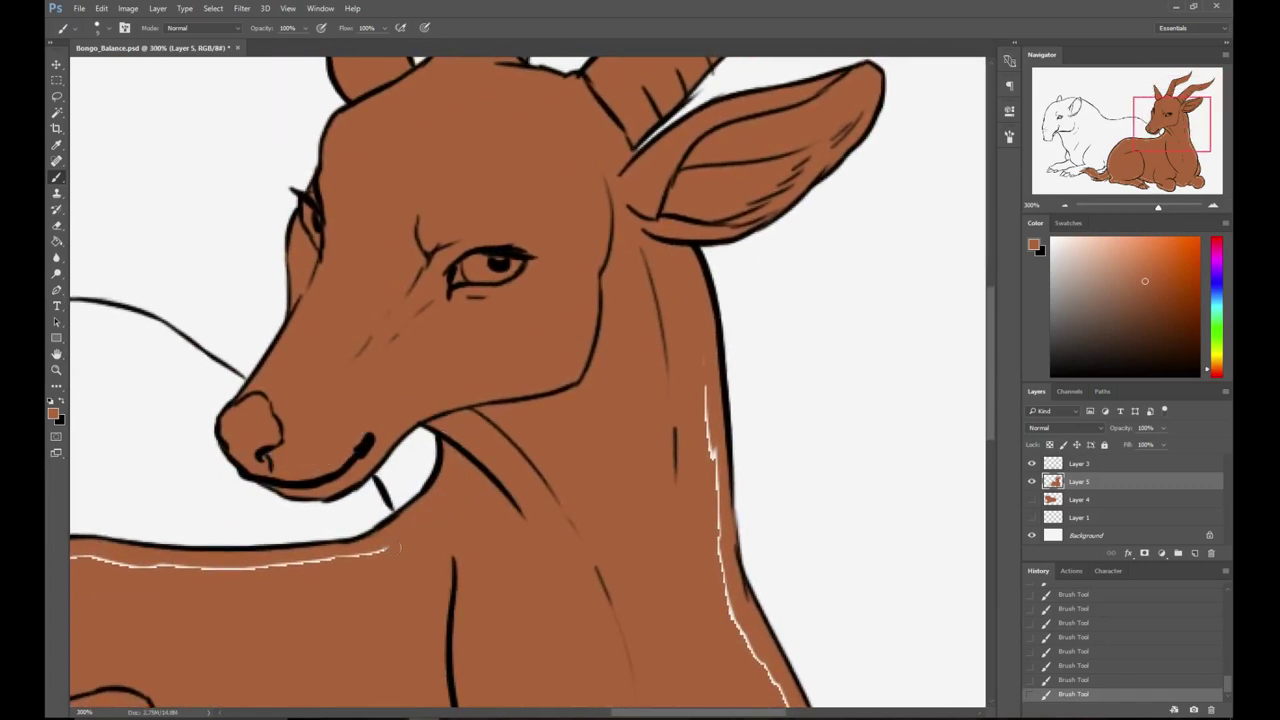
- Fill the remaining gaps along the antelope's chest, outer folded foreleg and lower chest edge with reddish-brown
{"action": "left_click_drag", "start_coordinate": [640, 447], "coordinate": [372, 355]}
{"action": "mouse_move", "coordinate": [440, 286]}
{"action": "left_mouse_down"}
{"action": "mouse_move", "coordinate": [455, 482]}
{"action": "mouse_move", "coordinate": [489, 567]}
{"action": "left_mouse_up"}
{"action": "left_click_drag", "start_coordinate": [463, 491], "coordinate": [348, 231]}
{"action": "mouse_move", "coordinate": [380, 304]}
{"action": "left_mouse_down"}
{"action": "mouse_move", "coordinate": [436, 478]}
{"action": "mouse_move", "coordinate": [448, 590]}
{"action": "mouse_move", "coordinate": [430, 652]}
{"action": "mouse_move", "coordinate": [608, 390]}
{"action": "mouse_move", "coordinate": [598, 420]}
{"action": "mouse_move", "coordinate": [648, 463]}
{"action": "left_mouse_up"}
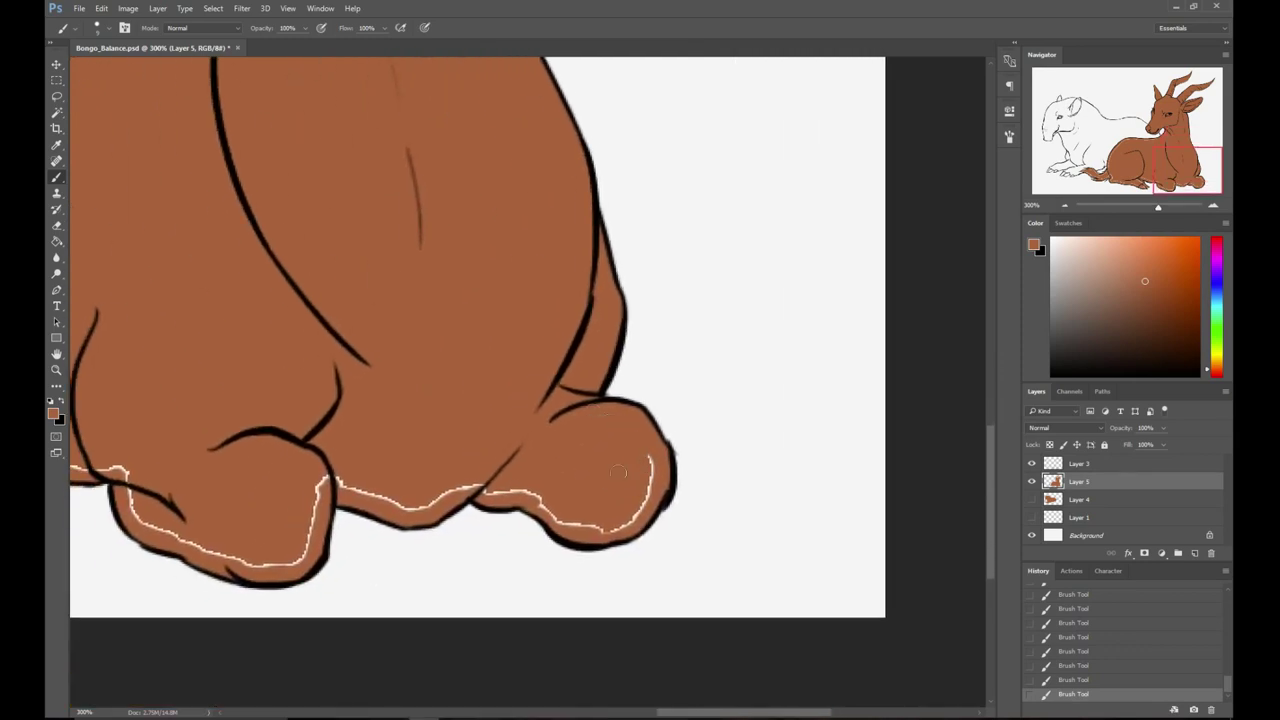
{"action": "mouse_move", "coordinate": [409, 512]}
{"action": "left_mouse_down"}
{"action": "mouse_move", "coordinate": [490, 490]}
{"action": "mouse_move", "coordinate": [606, 528]}
{"action": "mouse_move", "coordinate": [656, 452]}
{"action": "left_mouse_up"}
{"action": "left_click_drag", "start_coordinate": [425, 436], "coordinate": [752, 434]}
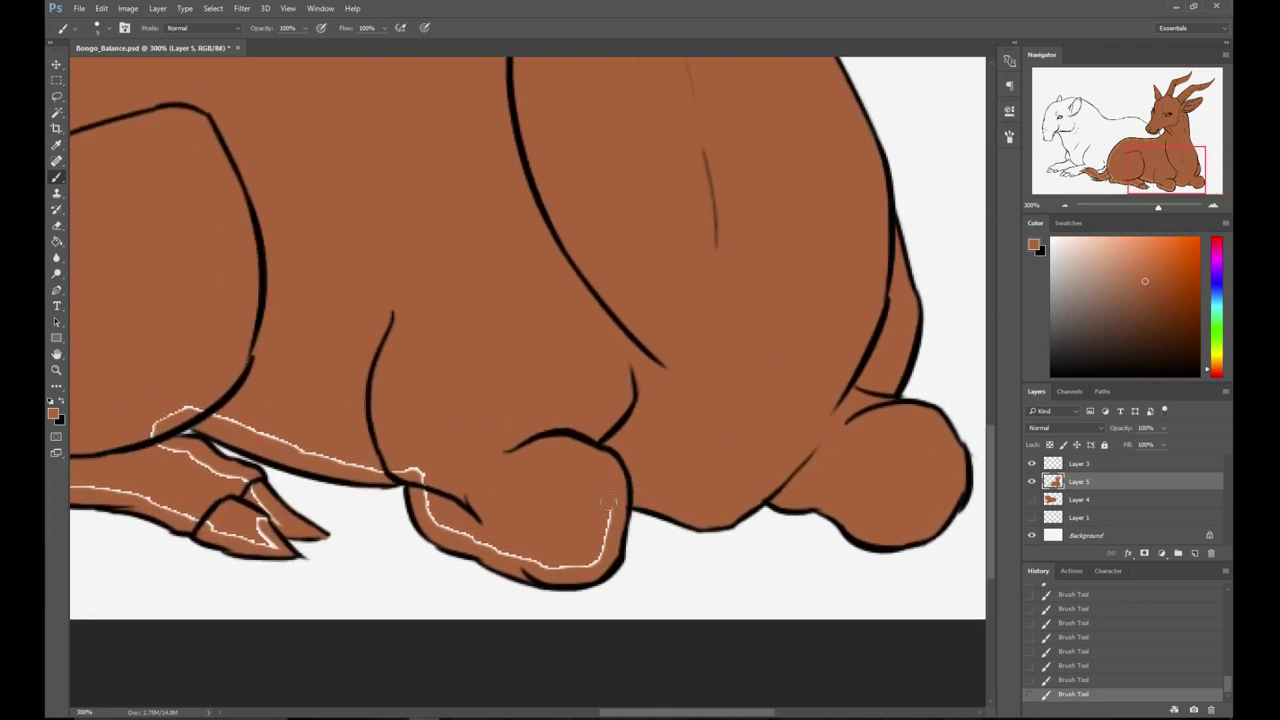
- Paint over the gaps in the antelope's inner folded foreleg, belly line and hind hoof
{"action": "mouse_move", "coordinate": [395, 473]}
{"action": "left_mouse_down"}
{"action": "mouse_move", "coordinate": [435, 525]}
{"action": "mouse_move", "coordinate": [534, 553]}
{"action": "left_mouse_up"}
{"action": "left_click_drag", "start_coordinate": [450, 445], "coordinate": [603, 444]}
{"action": "mouse_move", "coordinate": [307, 428]}
{"action": "left_mouse_down"}
{"action": "mouse_move", "coordinate": [356, 409]}
{"action": "mouse_move", "coordinate": [531, 466]}
{"action": "left_mouse_up"}
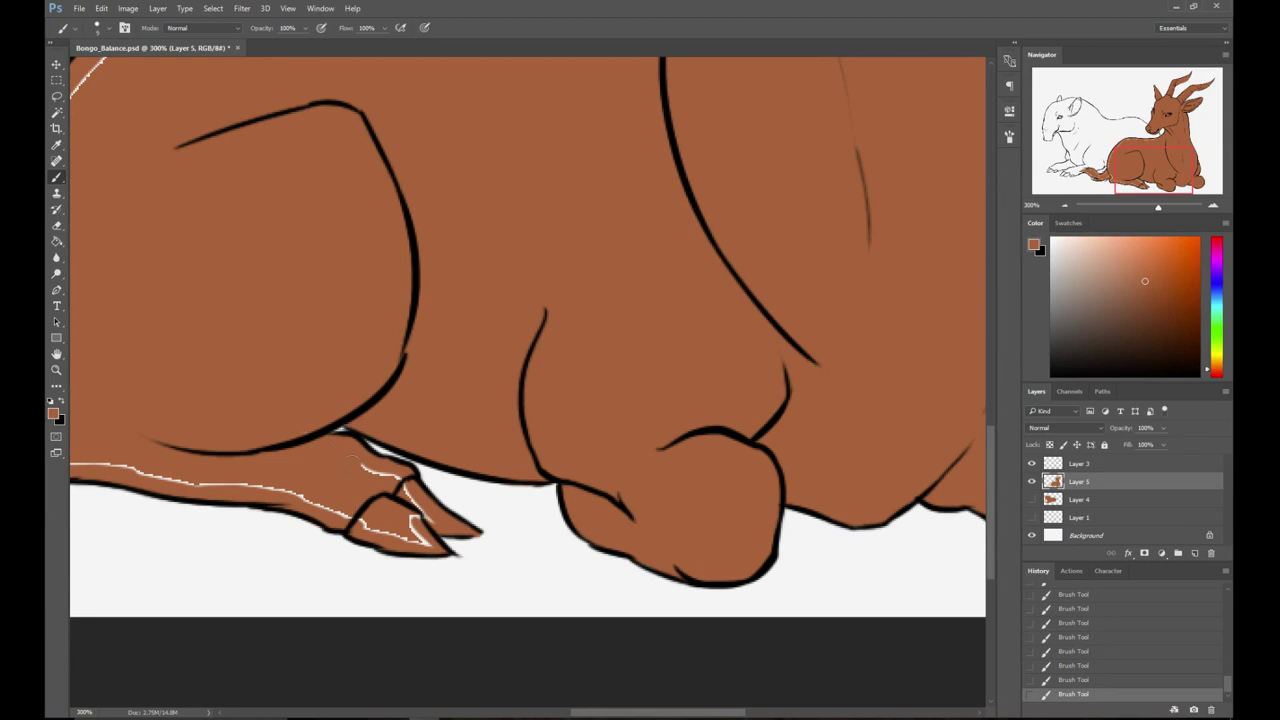
{"action": "mouse_move", "coordinate": [400, 486]}
{"action": "left_mouse_down"}
{"action": "mouse_move", "coordinate": [430, 523]}
{"action": "mouse_move", "coordinate": [426, 542]}
{"action": "mouse_move", "coordinate": [398, 537]}
{"action": "left_mouse_up"}
- Brush over the gaps along the antelope's hock and lower hind leg
{"action": "left_click_drag", "start_coordinate": [532, 474], "coordinate": [749, 464]}
{"action": "left_click_drag", "start_coordinate": [250, 455], "coordinate": [256, 385]}
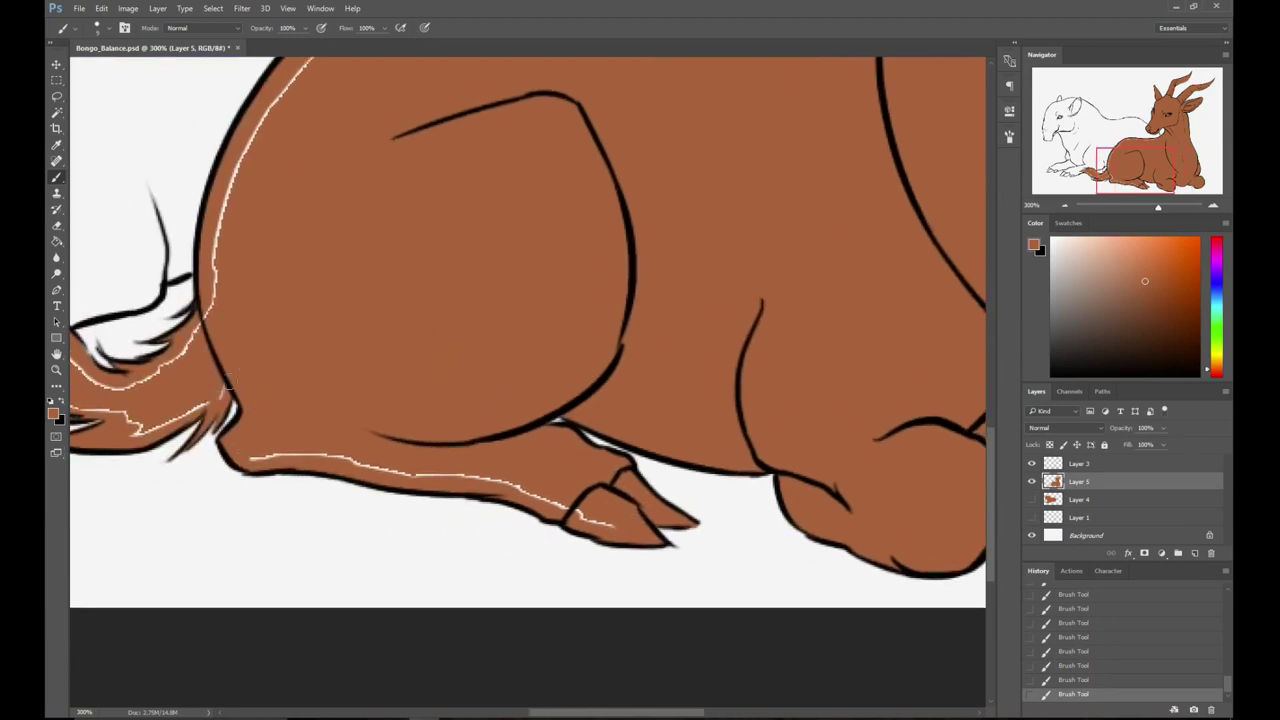
{"action": "left_click_drag", "start_coordinate": [250, 456], "coordinate": [397, 466]}
{"action": "left_click_drag", "start_coordinate": [480, 472], "coordinate": [536, 497]}
- Paint over the gaps in the antelope's tail, rump and back to complete its flat reddish-brown base
{"action": "left_click_drag", "start_coordinate": [383, 376], "coordinate": [628, 449]}
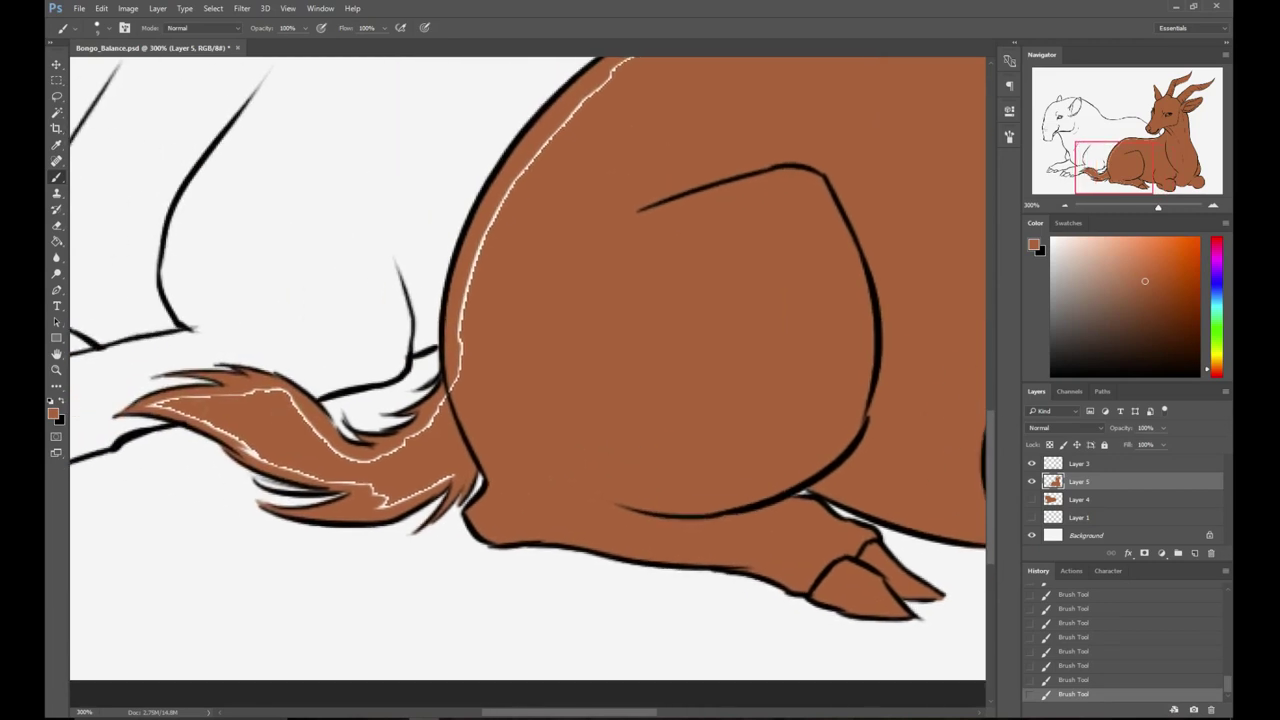
{"action": "mouse_move", "coordinate": [140, 410]}
{"action": "left_mouse_down"}
{"action": "mouse_move", "coordinate": [270, 392]}
{"action": "mouse_move", "coordinate": [395, 452]}
{"action": "left_mouse_up"}
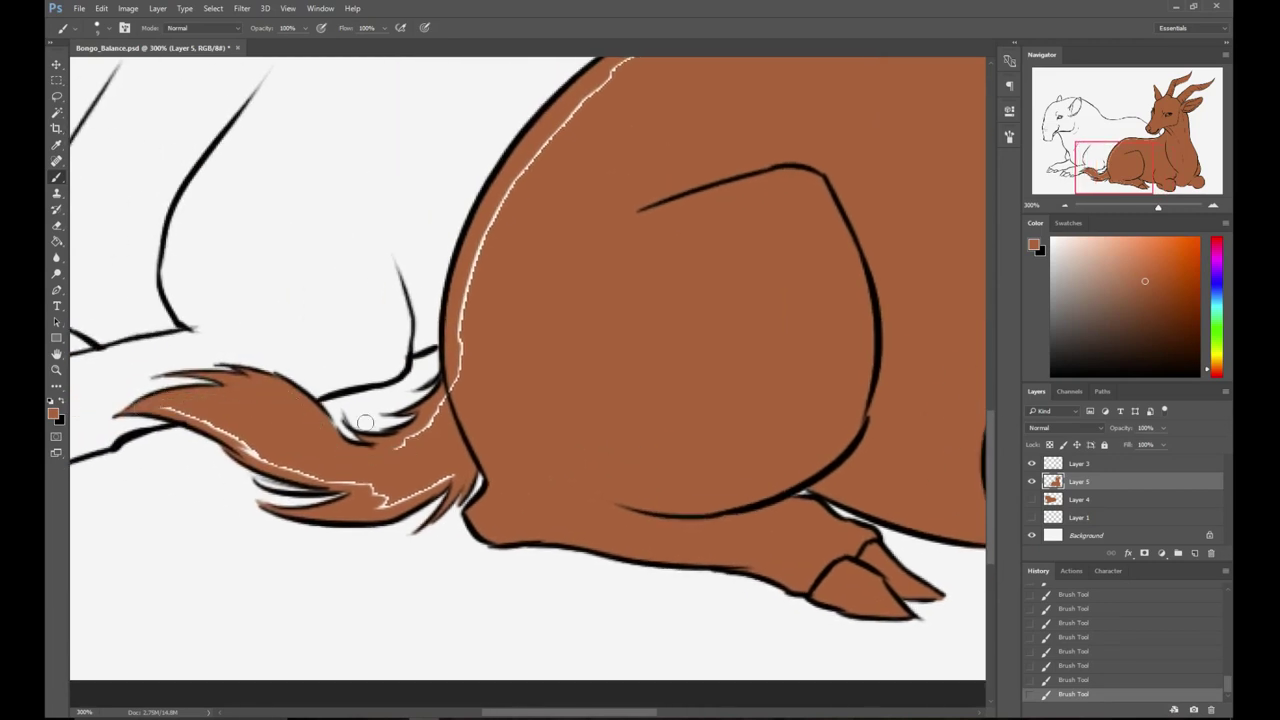
{"action": "left_click_drag", "start_coordinate": [158, 408], "coordinate": [289, 460]}
{"action": "mouse_move", "coordinate": [386, 492]}
{"action": "left_mouse_down"}
{"action": "mouse_move", "coordinate": [453, 465]}
{"action": "mouse_move", "coordinate": [463, 290]}
{"action": "mouse_move", "coordinate": [268, 520]}
{"action": "mouse_move", "coordinate": [297, 448]}
{"action": "mouse_move", "coordinate": [413, 303]}
{"action": "mouse_move", "coordinate": [545, 266]}
{"action": "mouse_move", "coordinate": [708, 273]}
{"action": "mouse_move", "coordinate": [861, 258]}
{"action": "left_mouse_up"}
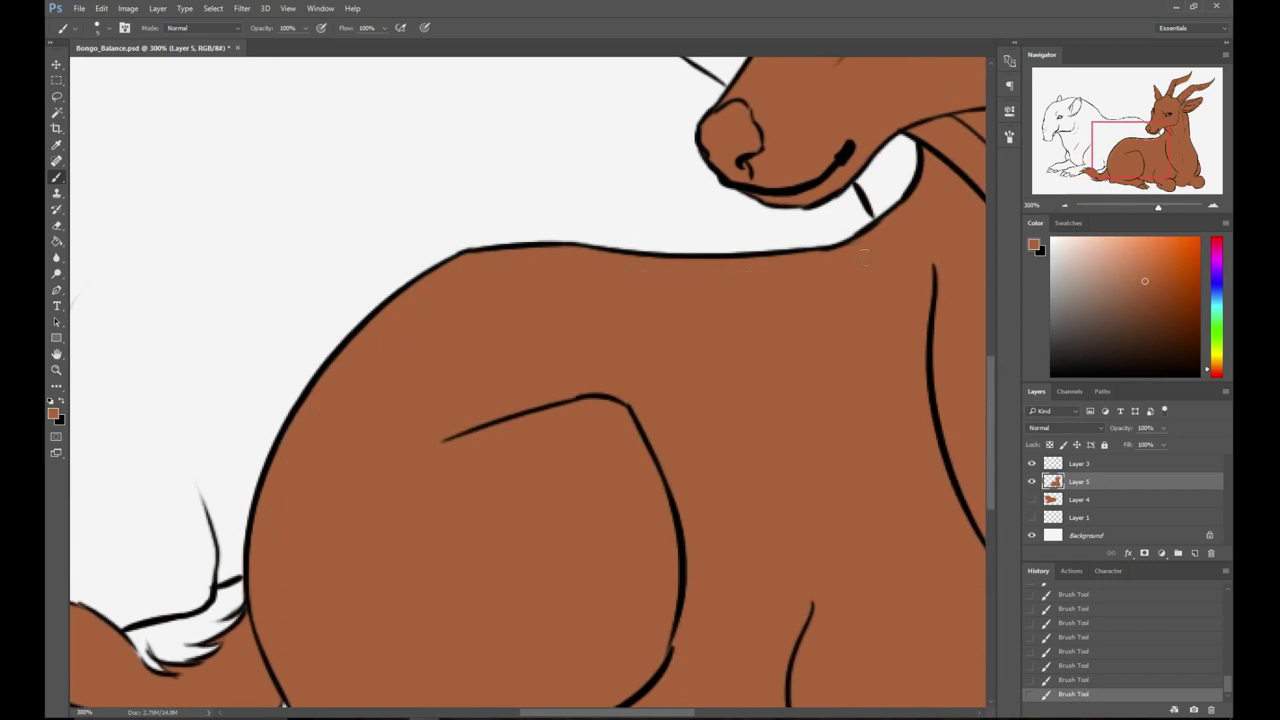
{"action": "left_click", "coordinate": [1067, 206]}
{"action": "left_click", "coordinate": [1067, 206]}
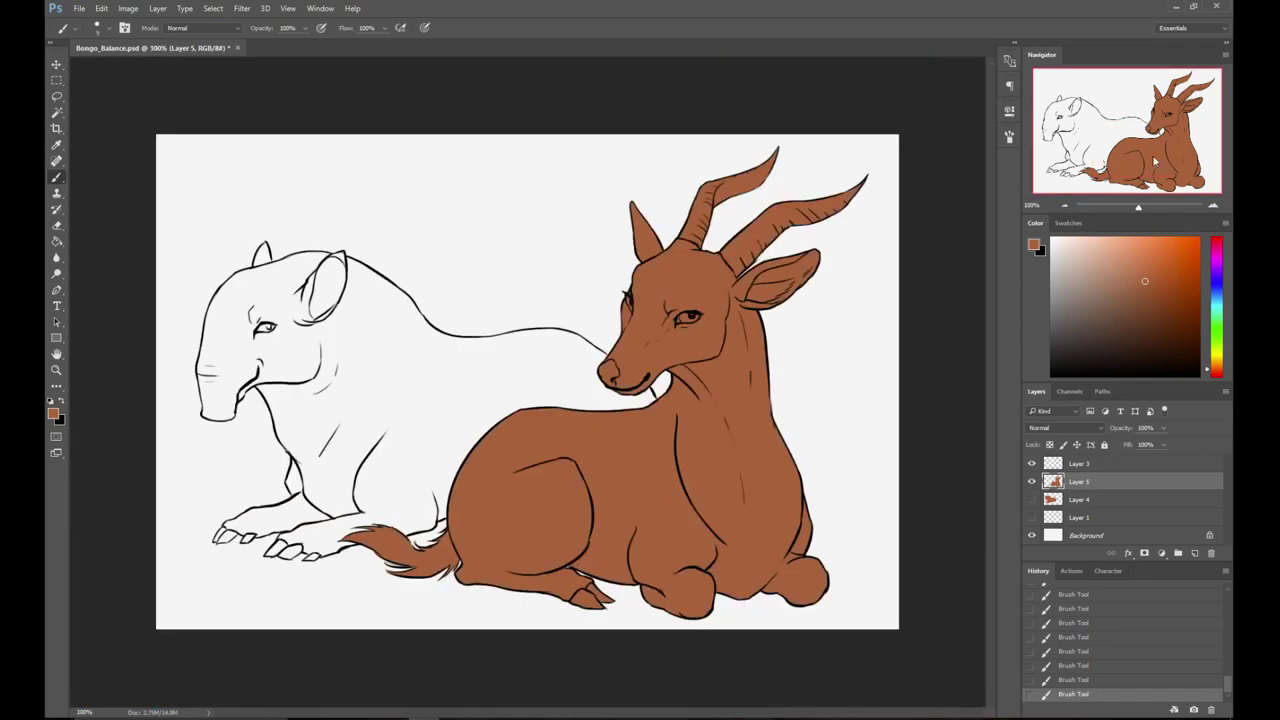
- Show Layer 4 with the tapir's base colour again and lock its transparent pixels
{"action": "key", "text": "shift+alt+BackSpace"}
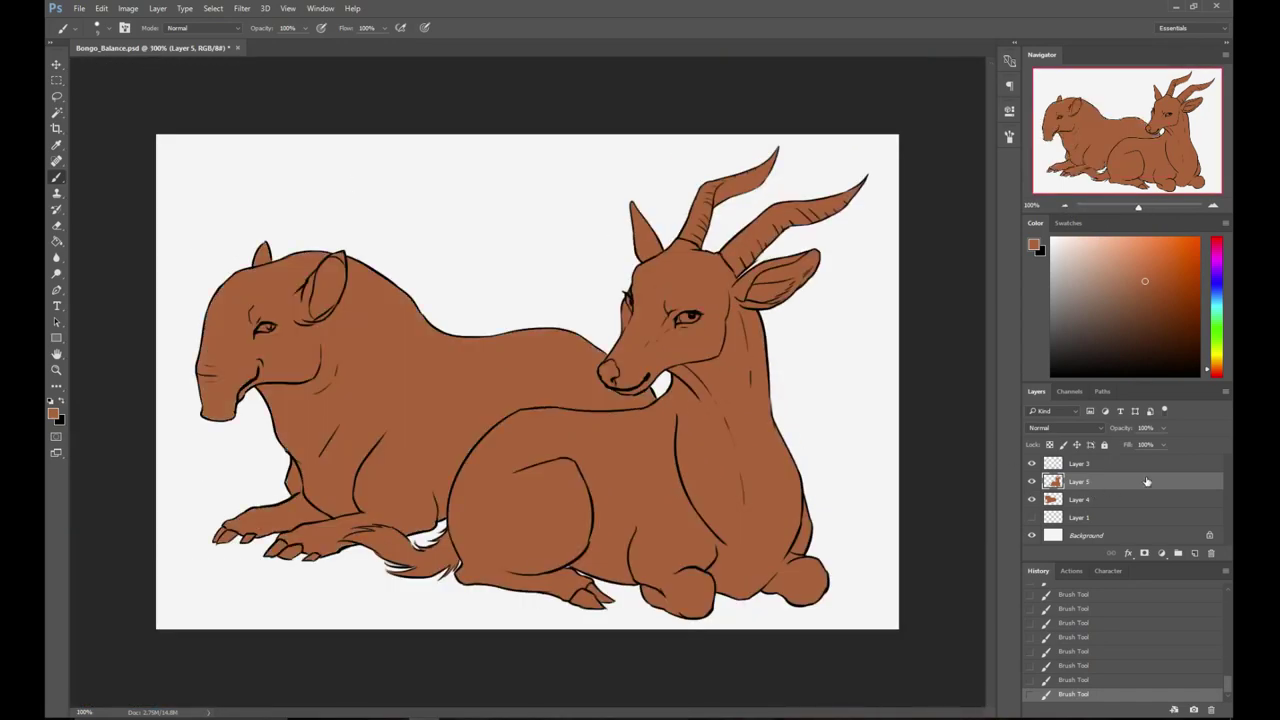
{"action": "left_click", "coordinate": [1112, 500]}
{"action": "left_click", "coordinate": [1050, 445]}
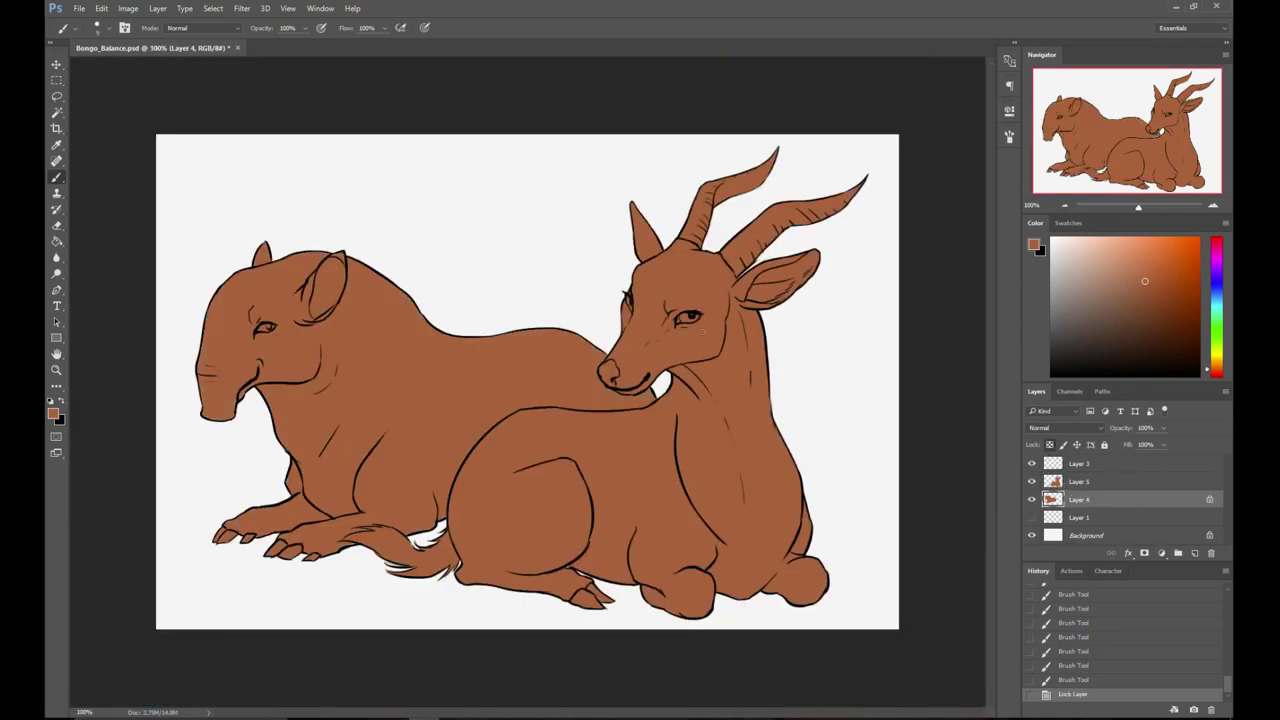
- Repaint the whole tapir on Layer 4 in a muted blue using a much larger hard brush
{"action": "left_click", "coordinate": [1217, 277]}
{"action": "left_click_drag", "start_coordinate": [1103, 302], "coordinate": [1089, 295]}
{"action": "left_click", "coordinate": [1216, 279]}
{"action": "left_click", "coordinate": [1085, 319]}
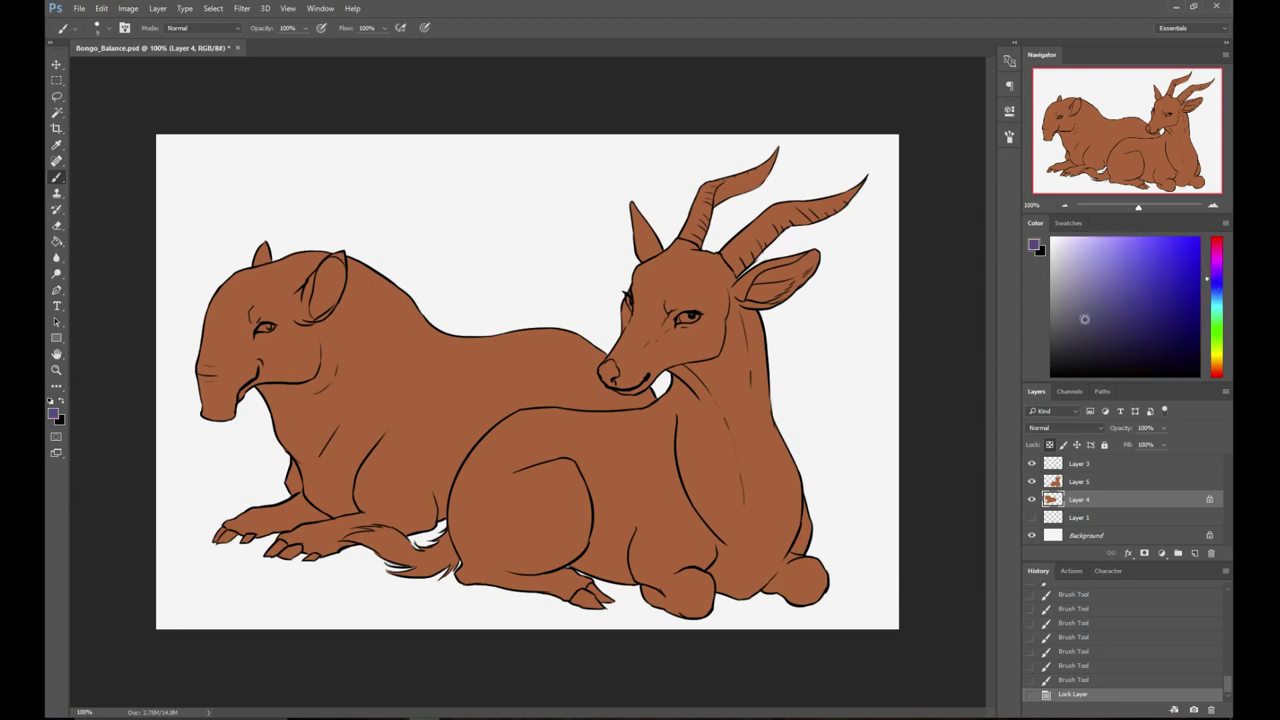
{"action": "left_click", "coordinate": [1218, 345]}
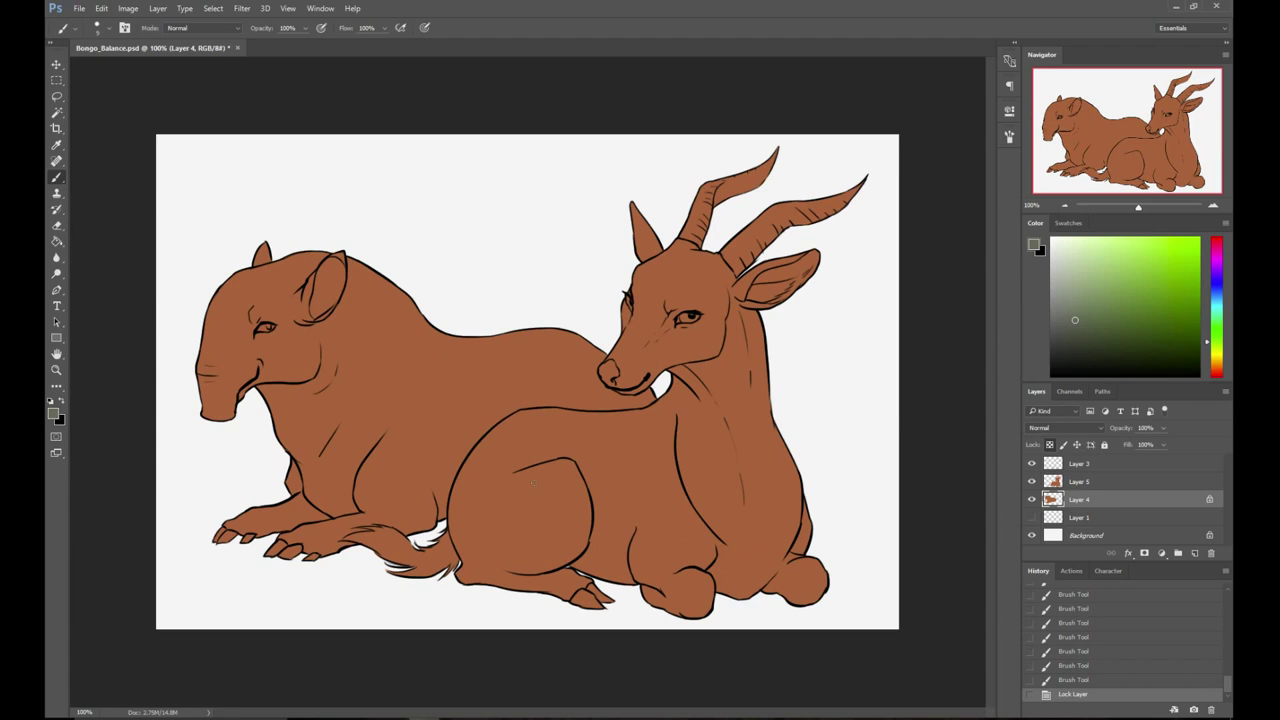
{"action": "left_click", "coordinate": [1216, 279]}
{"action": "left_click", "coordinate": [1099, 309]}
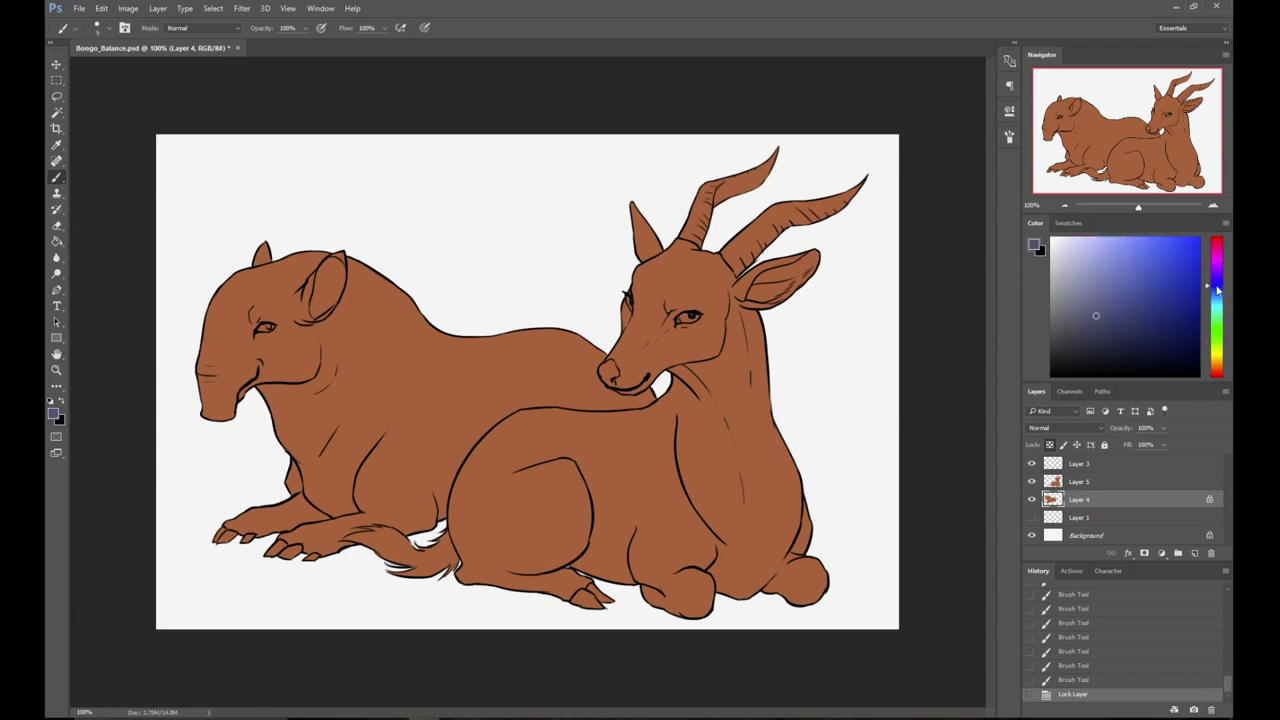
{"action": "right_click", "coordinate": [493, 200]}
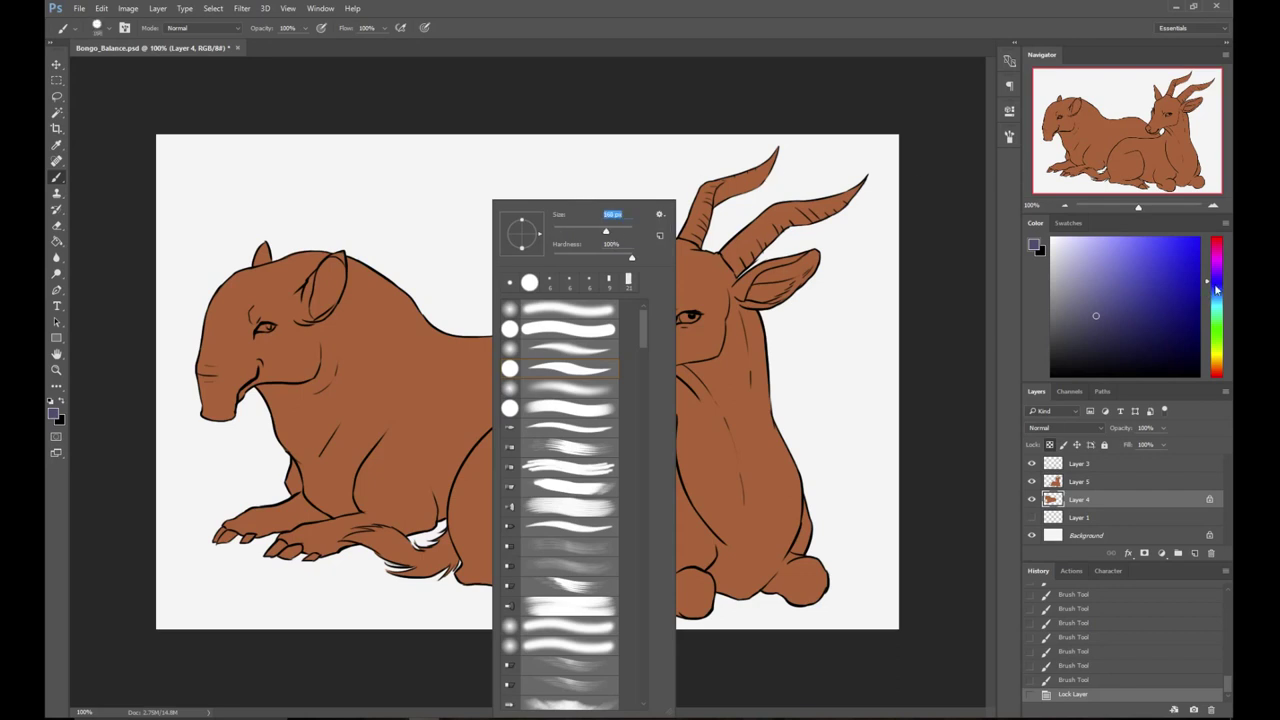
{"action": "left_click", "coordinate": [1214, 285]}
{"action": "left_click", "coordinate": [1115, 308]}
{"action": "mouse_move", "coordinate": [280, 316]}
{"action": "left_mouse_down"}
{"action": "mouse_move", "coordinate": [322, 374]}
{"action": "mouse_move", "coordinate": [252, 362]}
{"action": "mouse_move", "coordinate": [390, 500]}
{"action": "mouse_move", "coordinate": [600, 380]}
{"action": "mouse_move", "coordinate": [420, 325]}
{"action": "mouse_move", "coordinate": [552, 408]}
{"action": "left_mouse_up"}
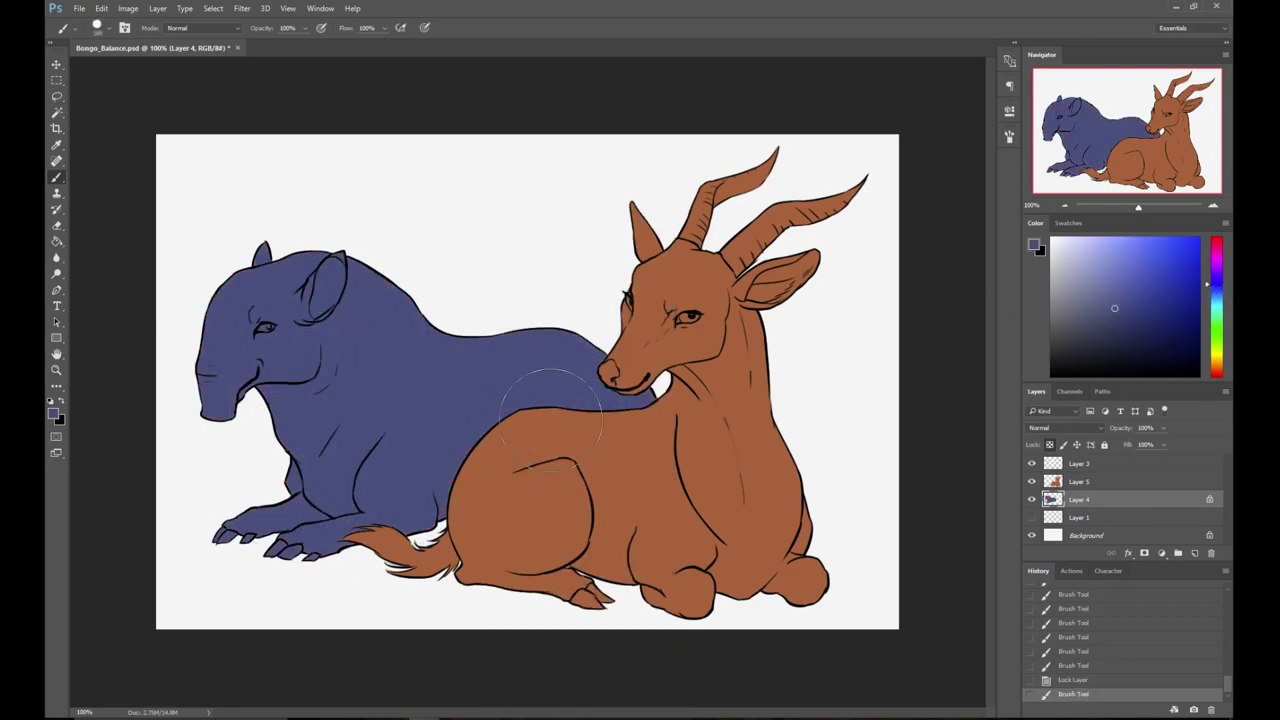
{"action": "right_click", "coordinate": [397, 378]}
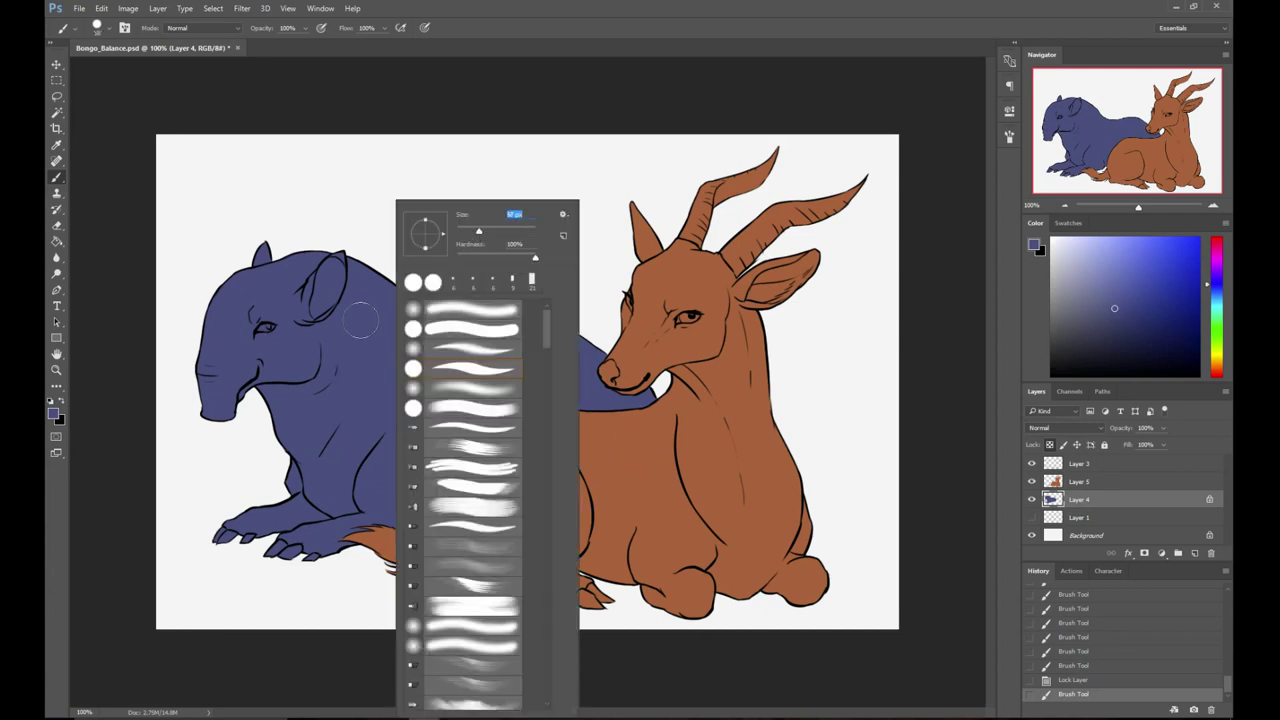
{"action": "left_click", "coordinate": [362, 318]}
- Lock the transparent pixels of Layer 5 and repaint the whole antelope in a deep magenta
{"action": "left_click", "coordinate": [1096, 482]}
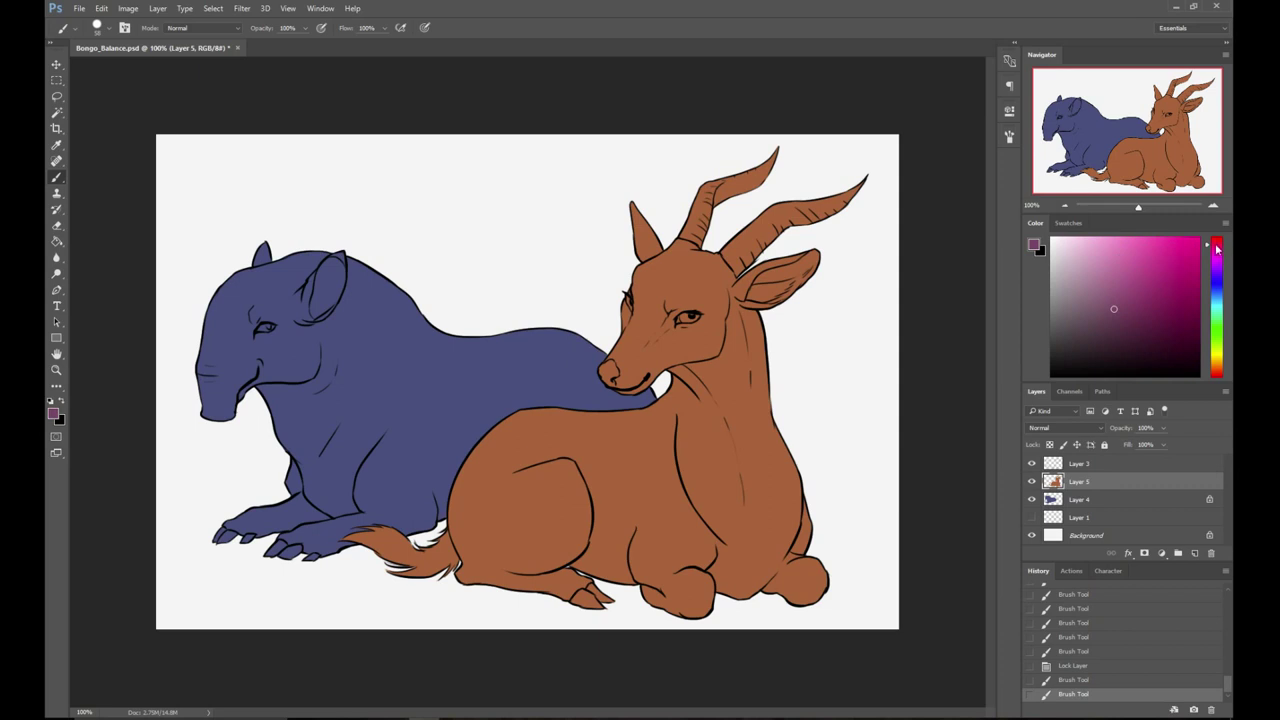
{"action": "left_click", "coordinate": [1148, 286]}
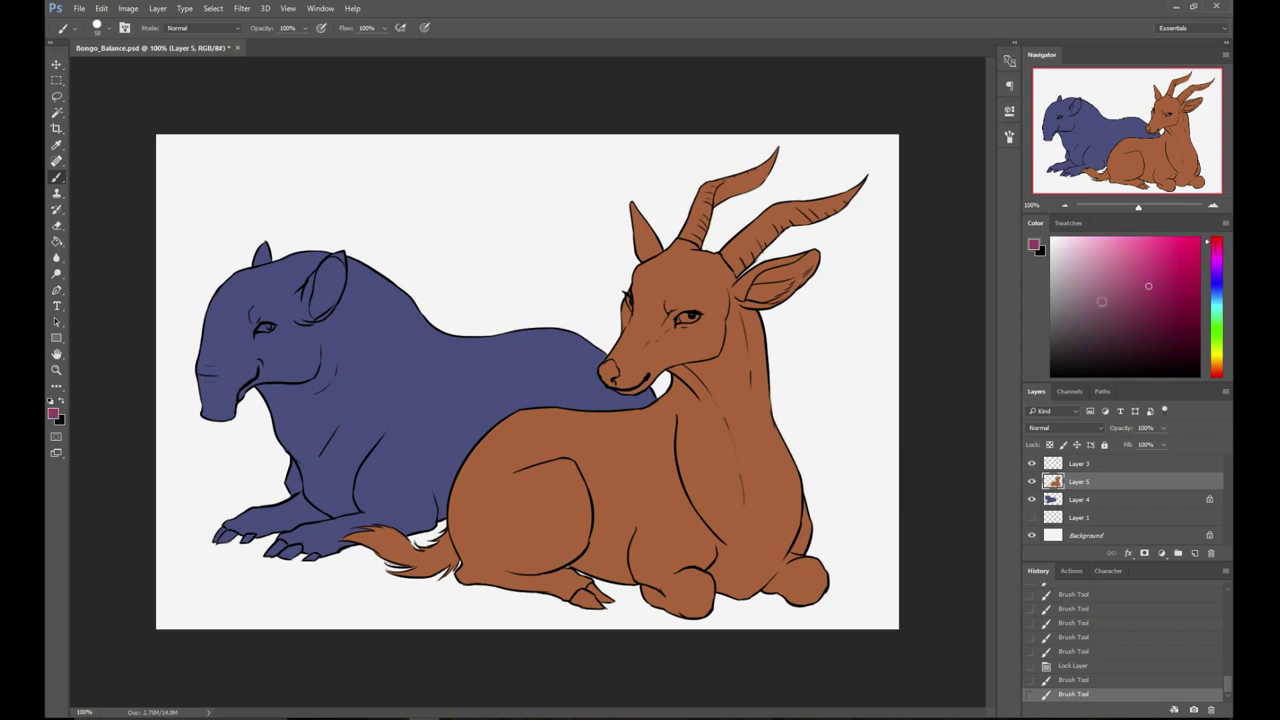
{"action": "left_click", "coordinate": [1049, 444]}
{"action": "mouse_move", "coordinate": [634, 198]}
{"action": "left_mouse_down"}
{"action": "mouse_move", "coordinate": [632, 275]}
{"action": "mouse_move", "coordinate": [693, 221]}
{"action": "mouse_move", "coordinate": [640, 296]}
{"action": "mouse_move", "coordinate": [637, 335]}
{"action": "mouse_move", "coordinate": [527, 465]}
{"action": "mouse_move", "coordinate": [337, 535]}
{"action": "mouse_move", "coordinate": [452, 575]}
{"action": "mouse_move", "coordinate": [557, 578]}
{"action": "mouse_move", "coordinate": [587, 607]}
{"action": "mouse_move", "coordinate": [750, 575]}
{"action": "left_mouse_up"}
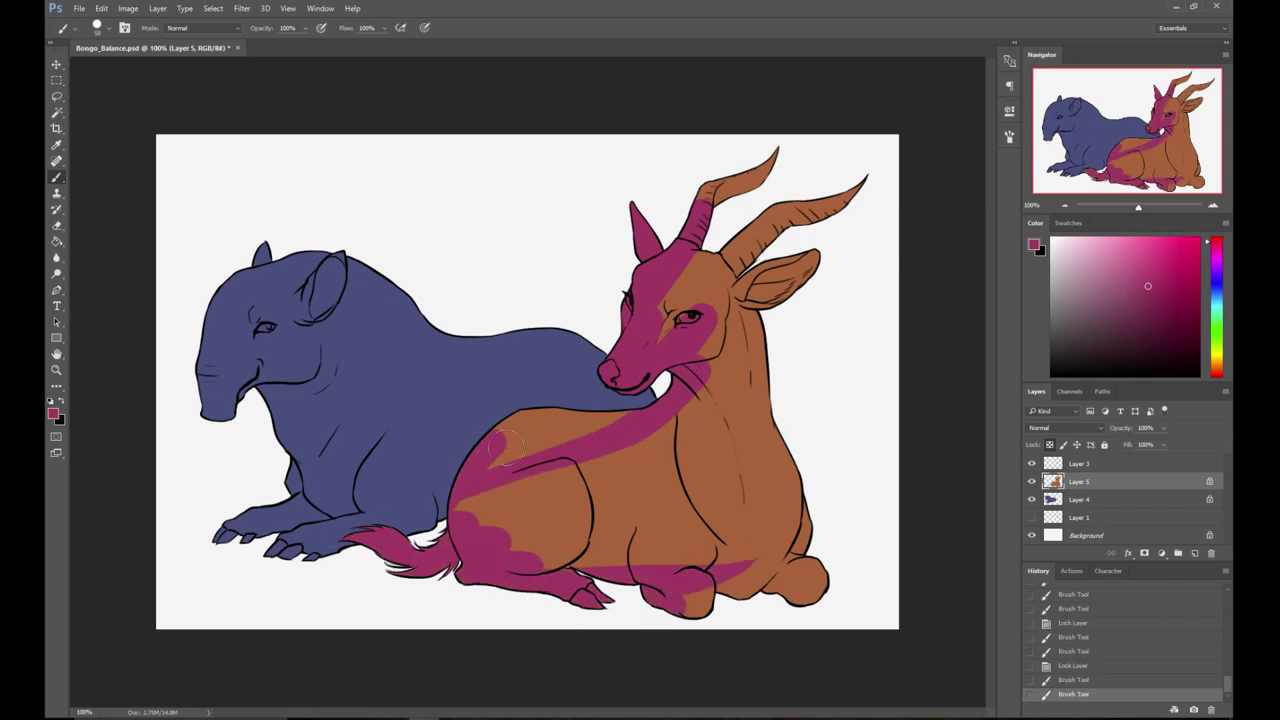
{"action": "right_click", "coordinate": [545, 397]}
{"action": "left_click", "coordinate": [630, 231]}
{"action": "mouse_move", "coordinate": [462, 470]}
{"action": "left_mouse_down"}
{"action": "mouse_move", "coordinate": [513, 462]}
{"action": "mouse_move", "coordinate": [451, 519]}
{"action": "mouse_move", "coordinate": [628, 502]}
{"action": "mouse_move", "coordinate": [755, 583]}
{"action": "mouse_move", "coordinate": [838, 591]}
{"action": "mouse_move", "coordinate": [875, 553]}
{"action": "mouse_move", "coordinate": [815, 477]}
{"action": "mouse_move", "coordinate": [702, 446]}
{"action": "mouse_move", "coordinate": [607, 457]}
{"action": "mouse_move", "coordinate": [632, 423]}
{"action": "mouse_move", "coordinate": [860, 305]}
{"action": "mouse_move", "coordinate": [707, 388]}
{"action": "mouse_move", "coordinate": [683, 355]}
{"action": "mouse_move", "coordinate": [725, 226]}
{"action": "mouse_move", "coordinate": [663, 206]}
{"action": "left_mouse_up"}
{"action": "left_click_drag", "start_coordinate": [825, 240], "coordinate": [865, 185]}
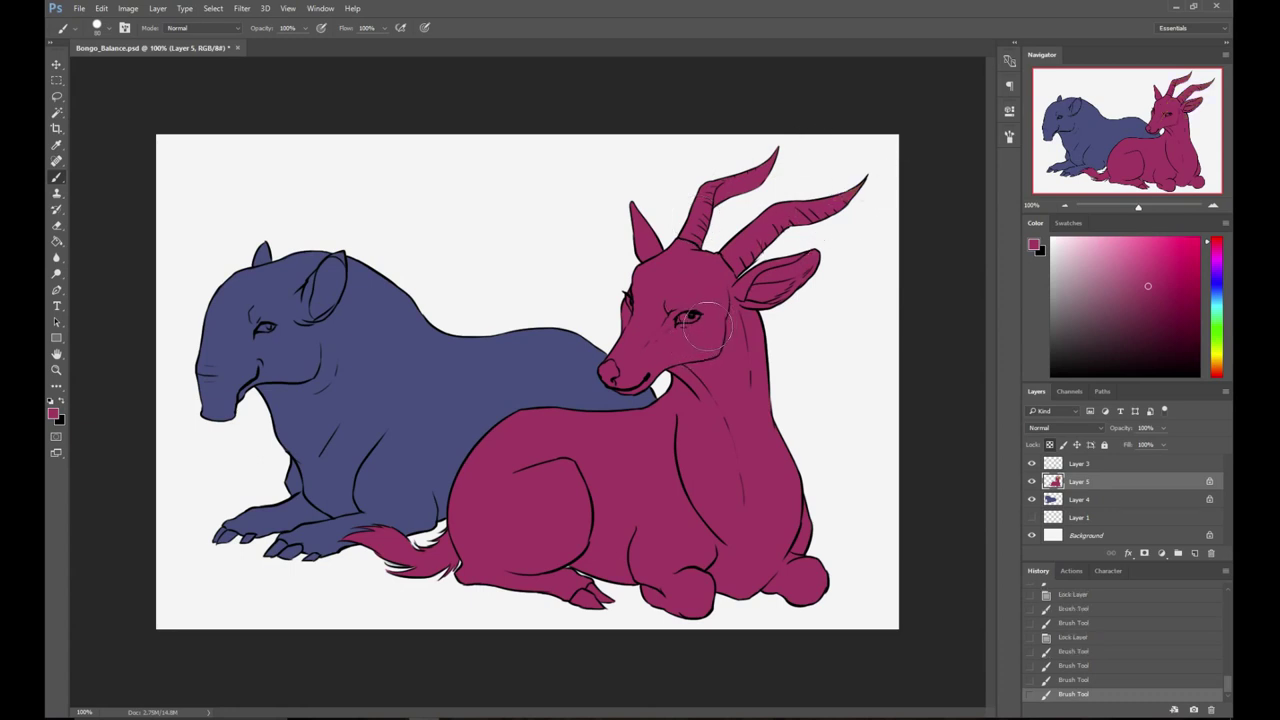
{"action": "left_click_drag", "start_coordinate": [658, 384], "coordinate": [664, 288]}
- Unlock the transparent pixels of Layer 5 and touch up the antelope's face with a smaller magenta brush
{"action": "left_click", "coordinate": [1049, 444]}
{"action": "mouse_move", "coordinate": [389, 195]}
{"action": "left_mouse_down"}
{"action": "mouse_move", "coordinate": [414, 229]}
{"action": "mouse_move", "coordinate": [600, 240]}
{"action": "left_mouse_up"}
{"action": "key", "text": "ctrl+z"}
{"action": "right_click", "coordinate": [593, 200]}
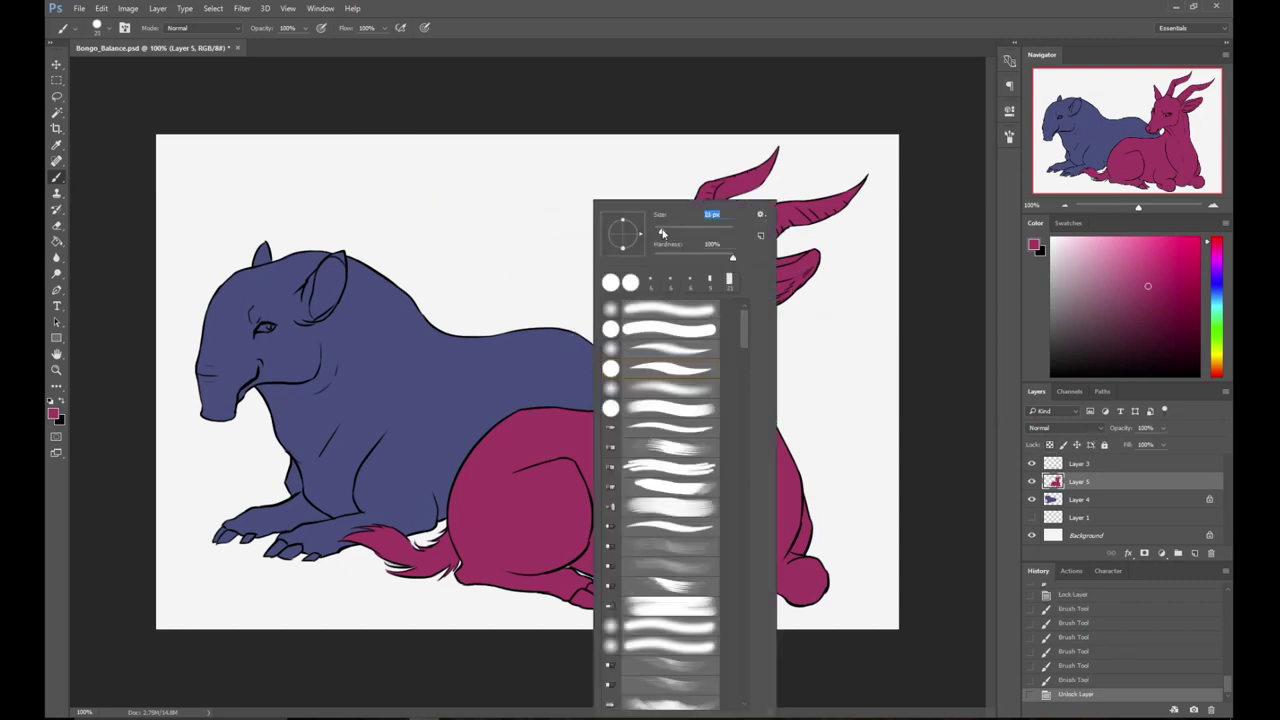
{"action": "left_click", "coordinate": [1139, 141]}
{"action": "left_click", "coordinate": [1214, 208]}
{"action": "left_click_drag", "start_coordinate": [1176, 156], "coordinate": [1195, 146]}
{"action": "left_click_drag", "start_coordinate": [655, 305], "coordinate": [663, 320]}
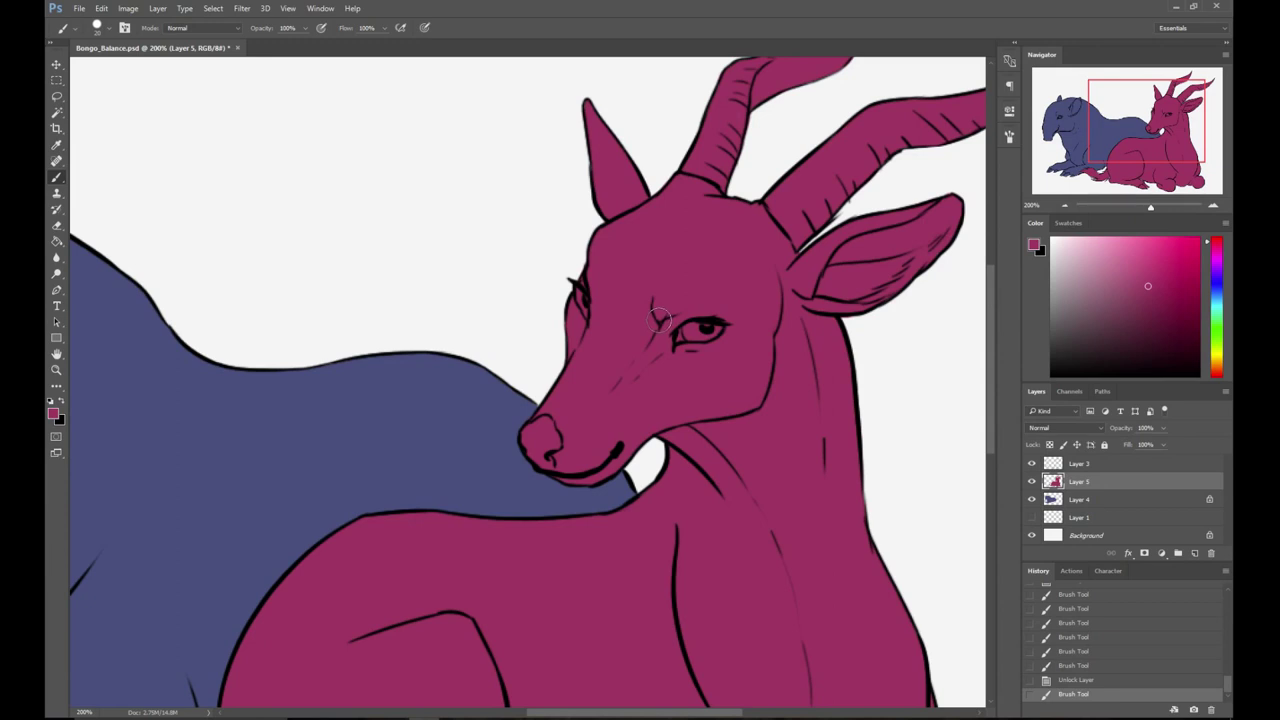
- Touch up the magenta base around the antelope's hind leg, tail and far ear tip
{"action": "left_click_drag", "start_coordinate": [638, 348], "coordinate": [686, 211]}
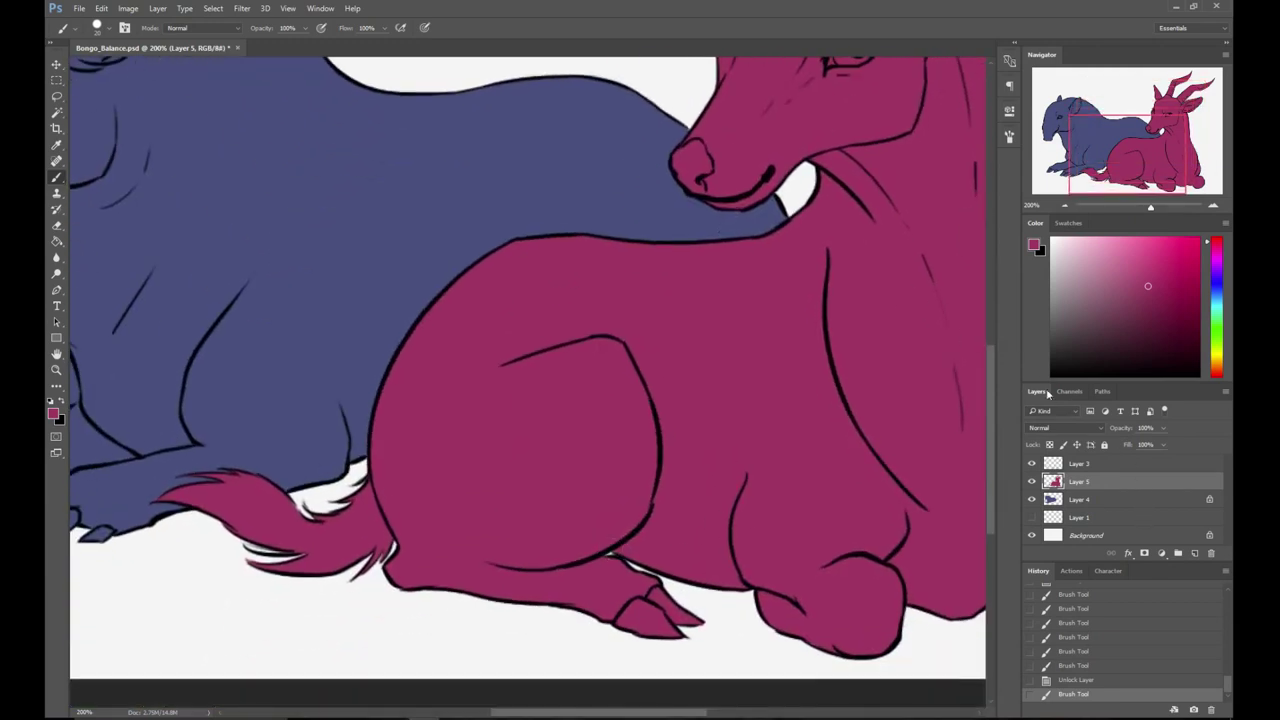
{"action": "mouse_move", "coordinate": [612, 533]}
{"action": "left_mouse_down"}
{"action": "mouse_move", "coordinate": [650, 562]}
{"action": "mouse_move", "coordinate": [596, 570]}
{"action": "mouse_move", "coordinate": [590, 558]}
{"action": "left_mouse_up"}
{"action": "left_click_drag", "start_coordinate": [322, 531], "coordinate": [328, 528]}
{"action": "left_click_drag", "start_coordinate": [902, 125], "coordinate": [500, 403]}
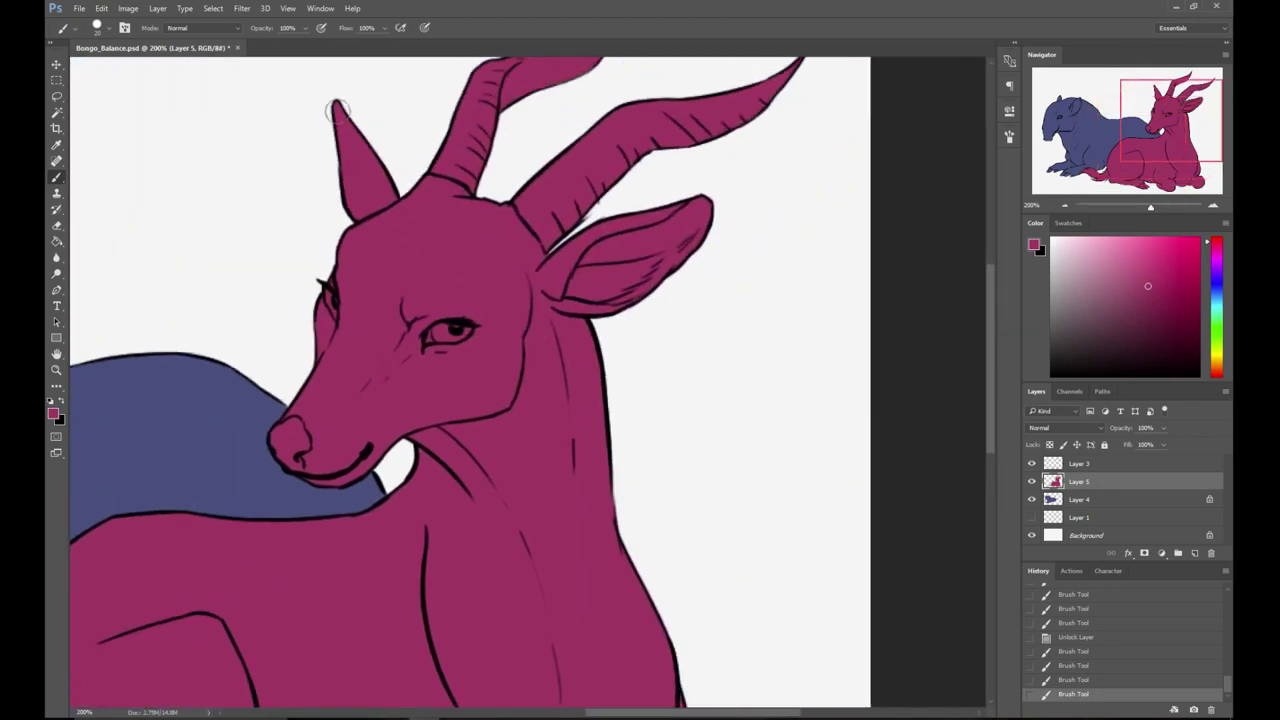
{"action": "left_click_drag", "start_coordinate": [338, 122], "coordinate": [340, 136]}
- Reduce the brush size and add a new empty layer directly above Layer 5
{"action": "left_click_drag", "start_coordinate": [464, 346], "coordinate": [667, 201]}
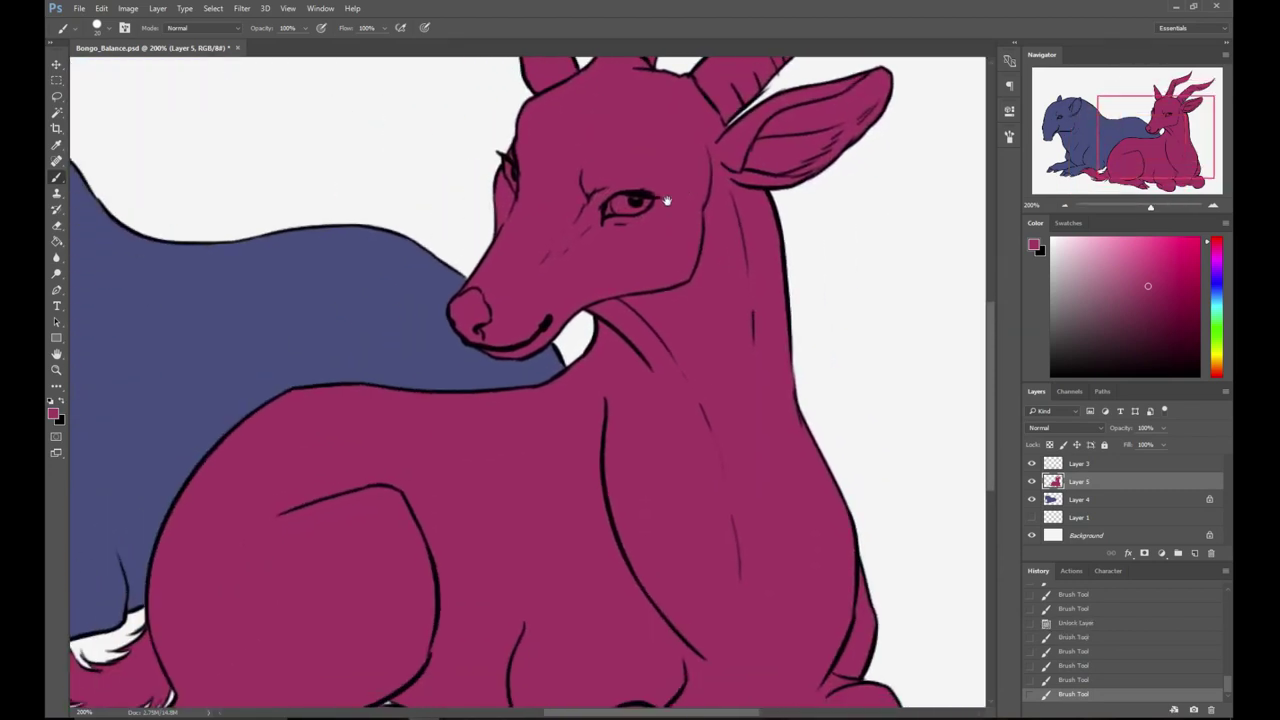
{"action": "right_click", "coordinate": [628, 210]}
{"action": "left_click_drag", "start_coordinate": [1150, 207], "coordinate": [1138, 207]}
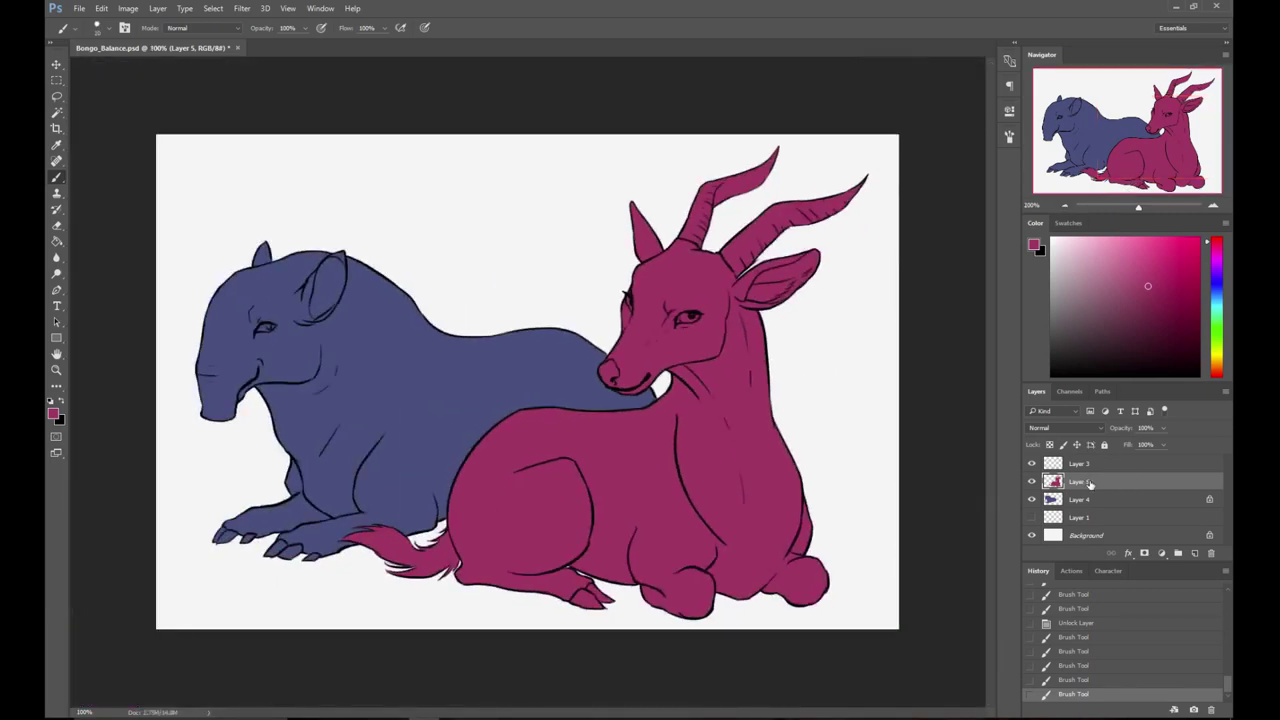
{"action": "left_click", "coordinate": [1194, 553]}
{"action": "right_click", "coordinate": [1085, 484]}
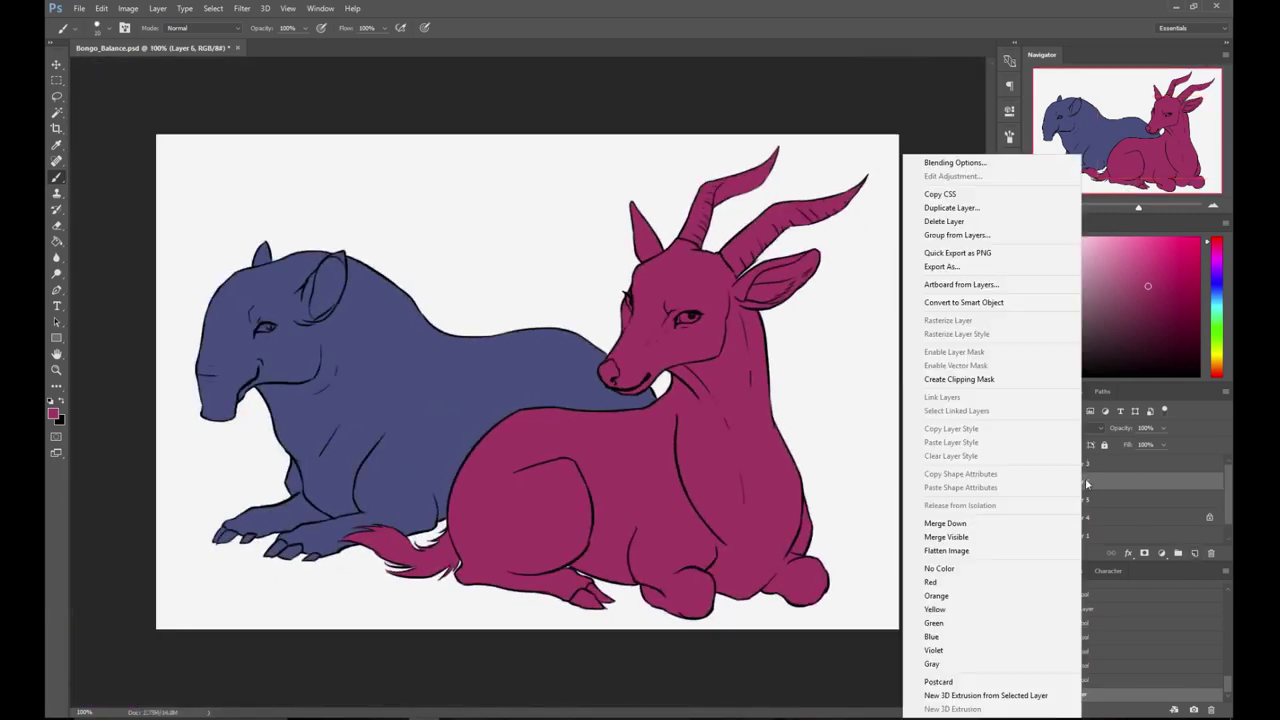
{"action": "left_click", "coordinate": [1163, 133]}
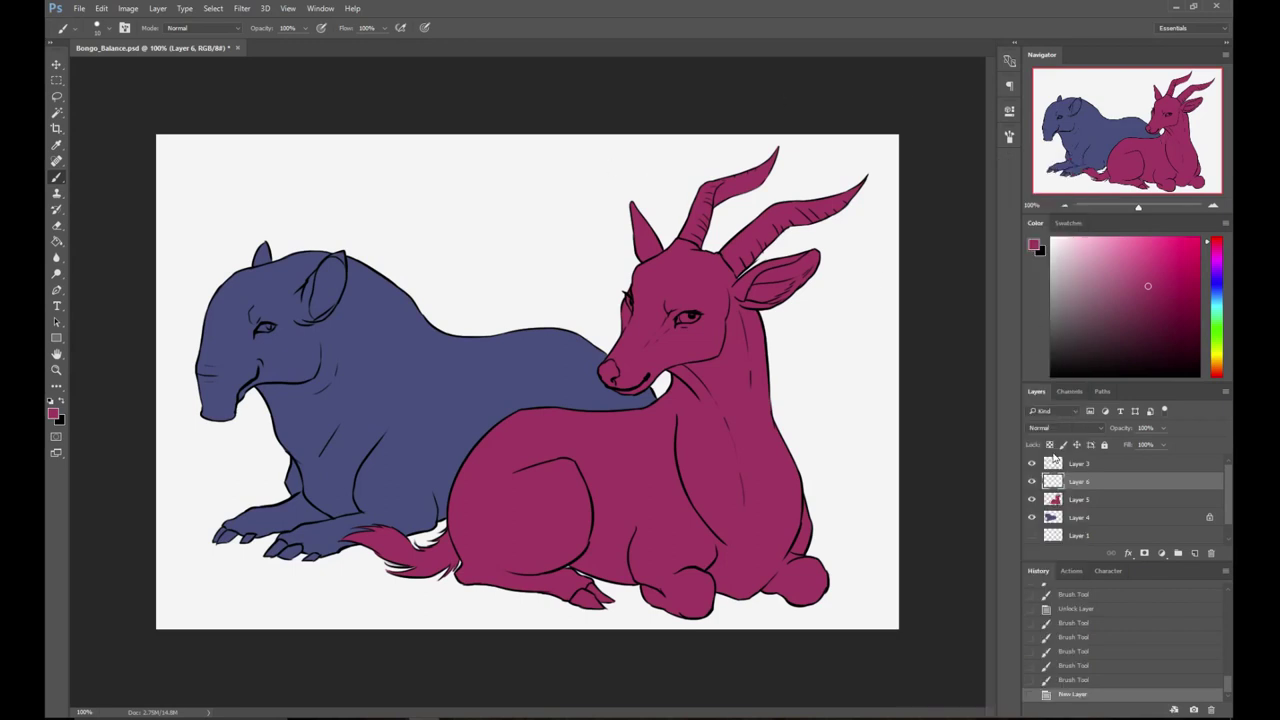
- Clip Layer 6 to Layer 5 with a clipping mask and set the brush size to 20 px
{"action": "mouse_move", "coordinate": [364, 196]}
{"action": "left_mouse_down"}
{"action": "mouse_move", "coordinate": [402, 207]}
{"action": "mouse_move", "coordinate": [504, 197]}
{"action": "left_mouse_up"}
{"action": "key", "text": "ctrl+z"}
{"action": "right_click", "coordinate": [1094, 483]}
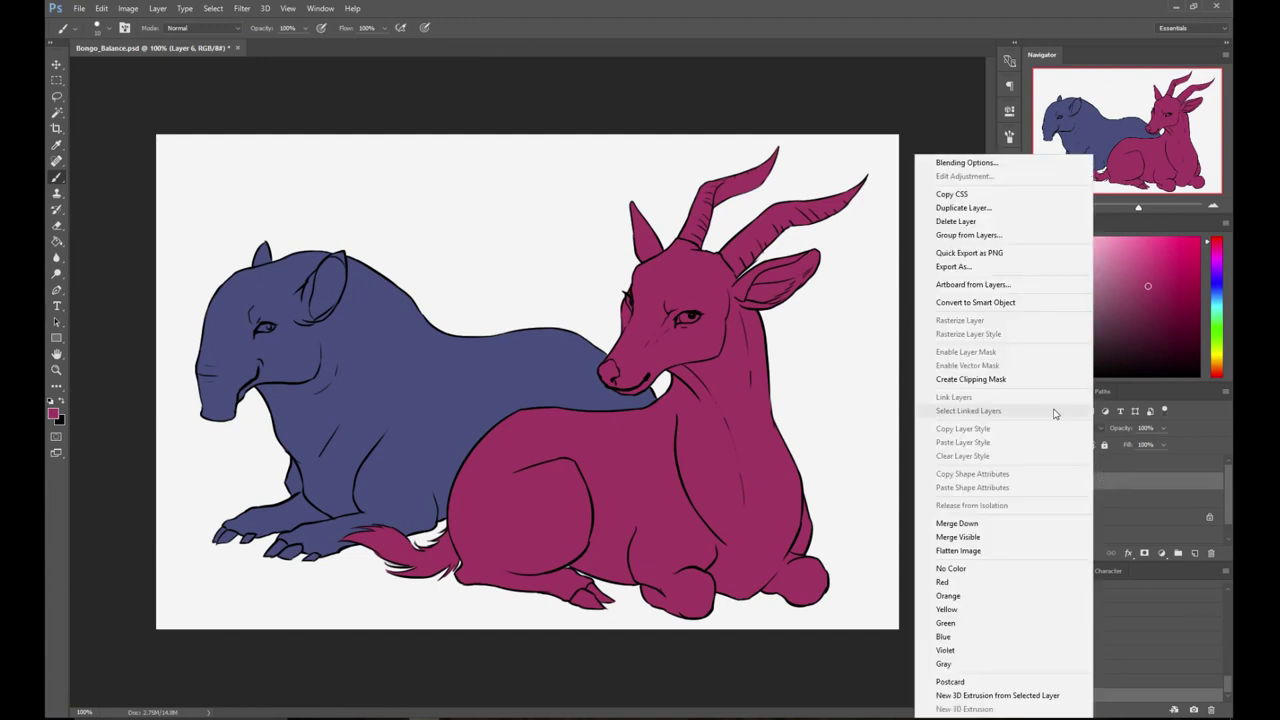
{"action": "left_click", "coordinate": [1045, 382]}
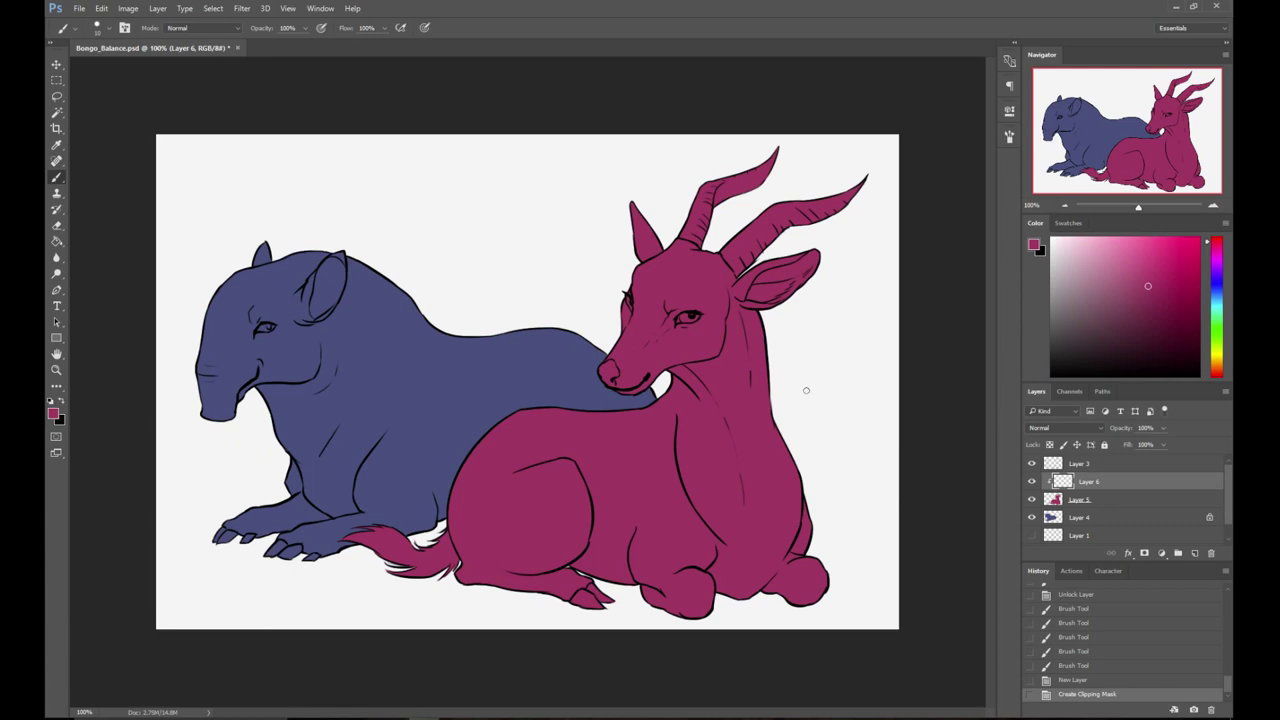
{"action": "right_click", "coordinate": [824, 339]}
{"action": "left_click_drag", "start_coordinate": [896, 231], "coordinate": [899, 232]}
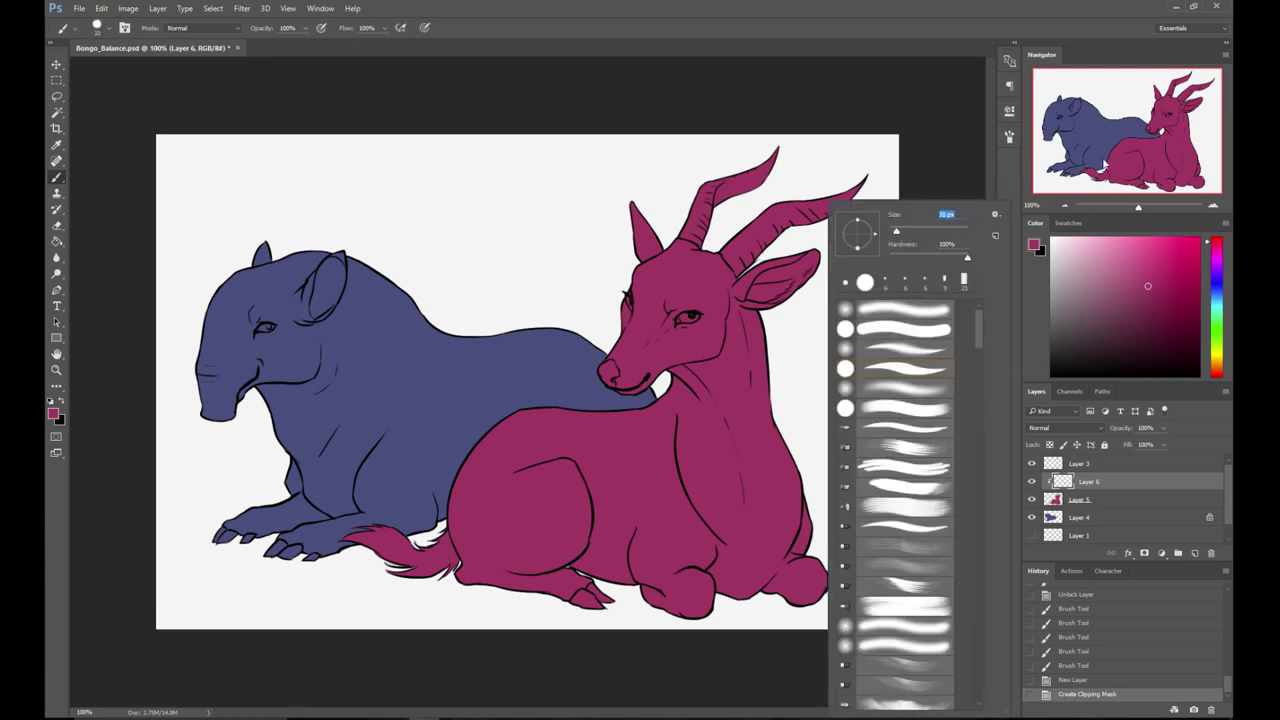
{"action": "left_click", "coordinate": [818, 312]}
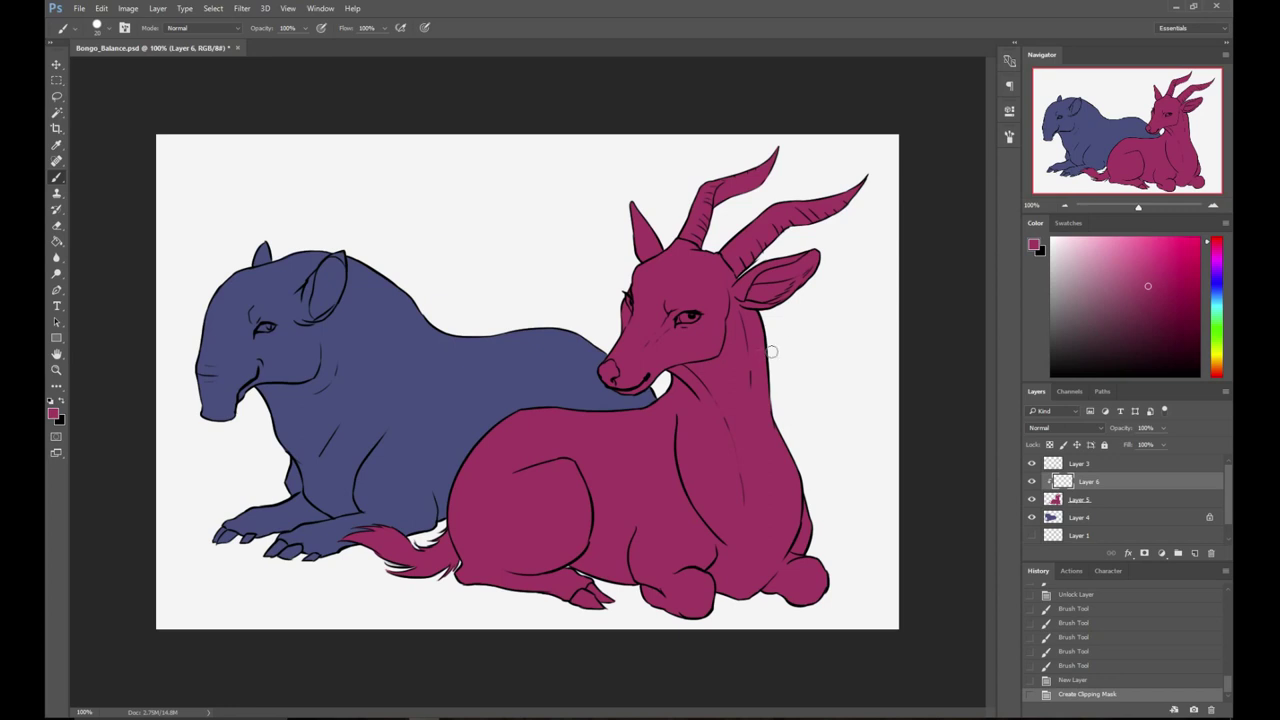
- Lock the transparent pixels of Layer 5 and try a lighter pink with a larger brush on the antelope's face
{"action": "left_click", "coordinate": [1126, 258]}
{"action": "left_click", "coordinate": [1090, 499]}
{"action": "left_click", "coordinate": [1052, 446]}
{"action": "left_click", "coordinate": [1136, 267]}
{"action": "right_click", "coordinate": [728, 300]}
{"action": "left_click", "coordinate": [819, 231]}
{"action": "left_click_drag", "start_coordinate": [638, 227], "coordinate": [640, 287]}
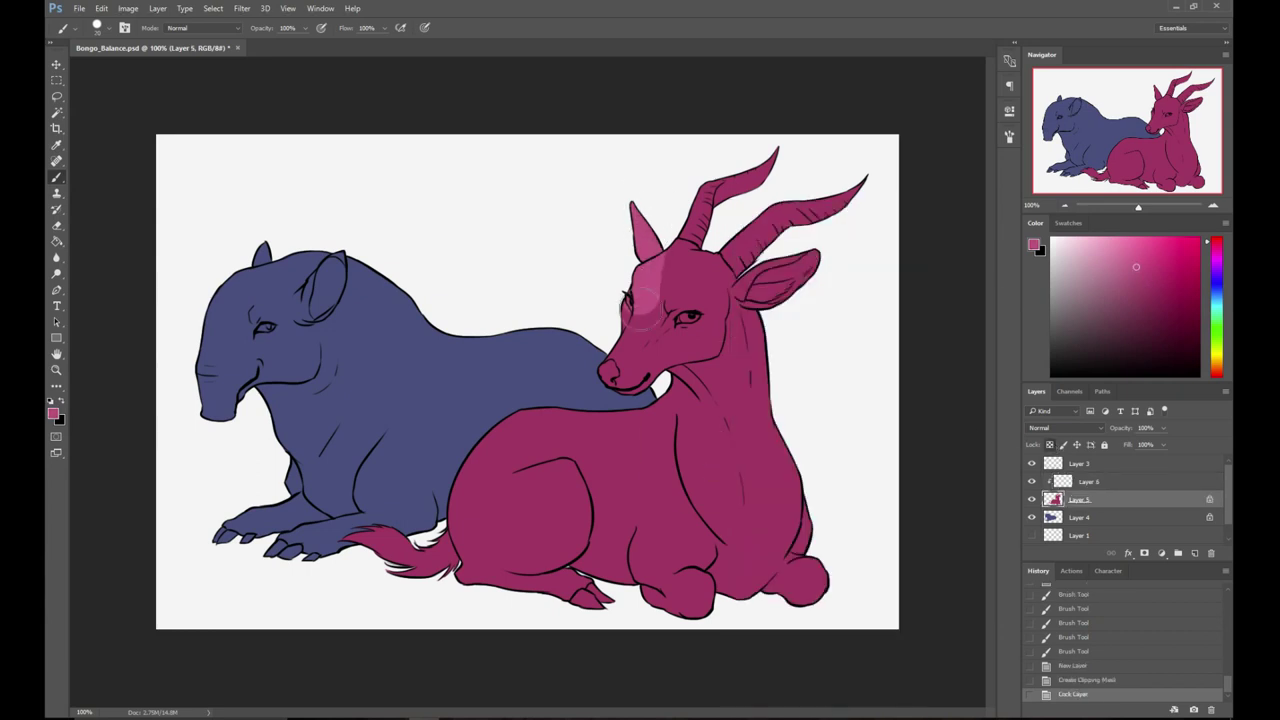
{"action": "key", "text": "ctrl+z"}
- Try a muted red with a much larger brush over the antelope's head, neck and back on Layer 5
{"action": "left_click_drag", "start_coordinate": [1217, 376], "coordinate": [1220, 378]}
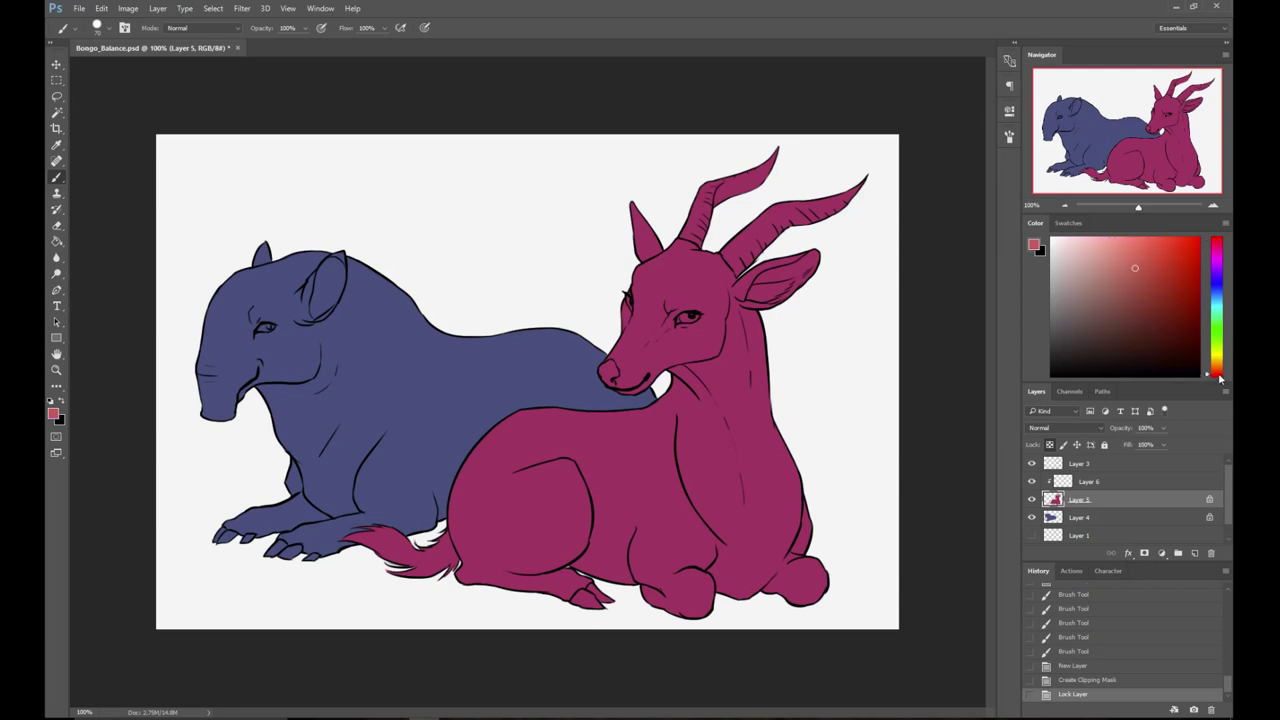
{"action": "left_click", "coordinate": [1219, 380]}
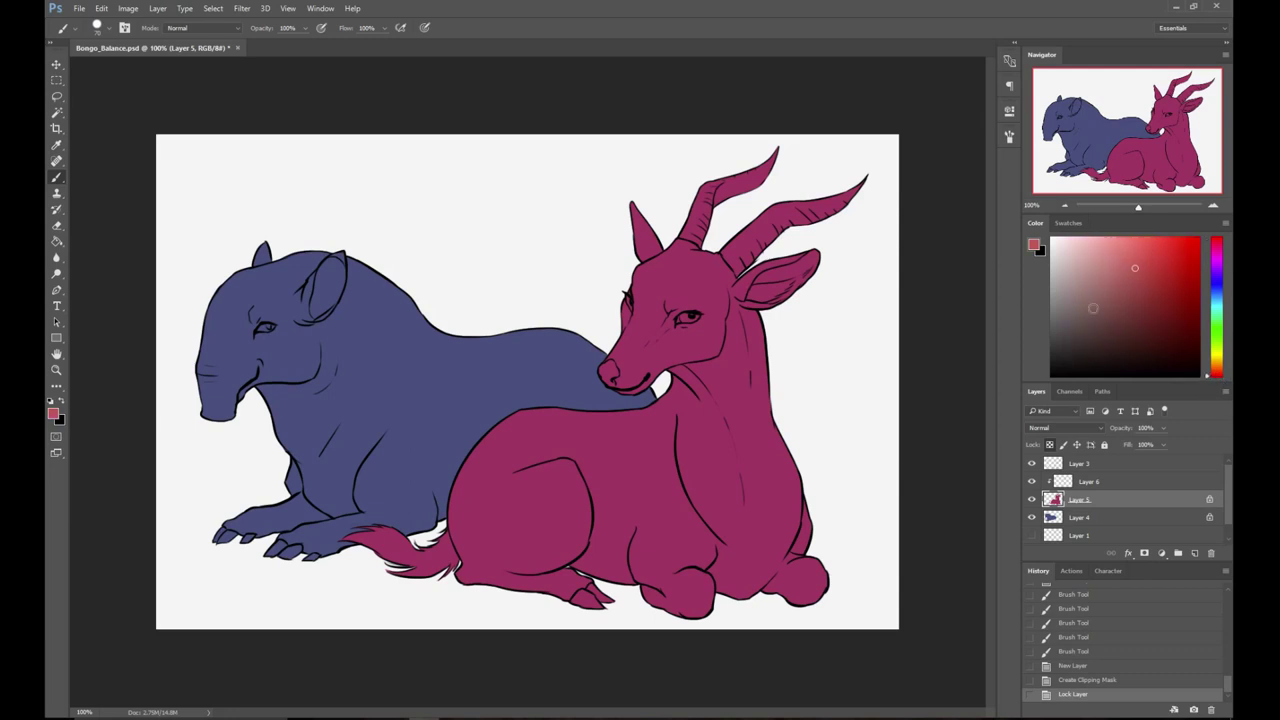
{"action": "right_click", "coordinate": [688, 338]}
{"action": "left_click_drag", "start_coordinate": [756, 233], "coordinate": [784, 232]}
{"action": "mouse_move", "coordinate": [716, 162]}
{"action": "left_mouse_down"}
{"action": "mouse_move", "coordinate": [614, 279]}
{"action": "mouse_move", "coordinate": [720, 360]}
{"action": "mouse_move", "coordinate": [390, 505]}
{"action": "left_mouse_up"}
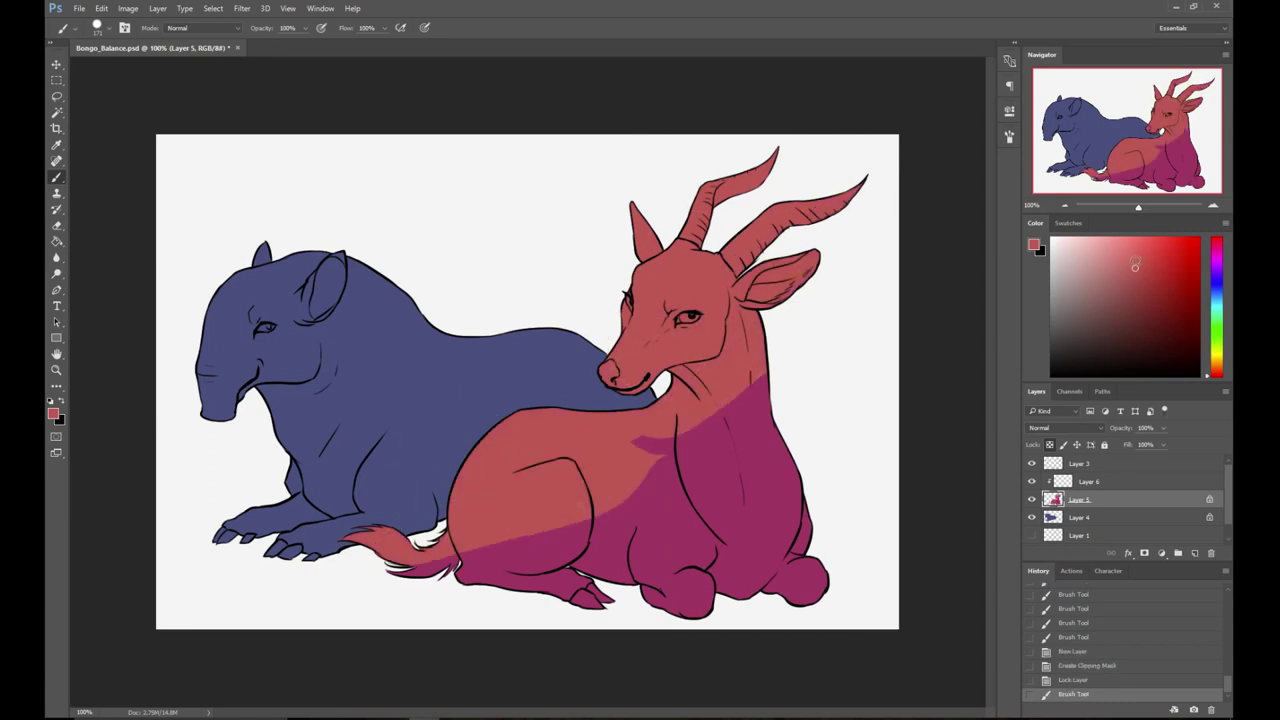
- Repaint the whole antelope on Layer 5 in a lighter magenta-pink with the large brush
{"action": "left_click", "coordinate": [1218, 243]}
{"action": "mouse_move", "coordinate": [730, 176]}
{"action": "left_mouse_down"}
{"action": "mouse_move", "coordinate": [845, 209]}
{"action": "mouse_move", "coordinate": [853, 308]}
{"action": "left_mouse_up"}
{"action": "mouse_move", "coordinate": [590, 422]}
{"action": "left_mouse_down"}
{"action": "mouse_move", "coordinate": [434, 524]}
{"action": "mouse_move", "coordinate": [594, 518]}
{"action": "left_mouse_up"}
{"action": "mouse_move", "coordinate": [409, 543]}
{"action": "left_mouse_down"}
{"action": "mouse_move", "coordinate": [764, 576]}
{"action": "mouse_move", "coordinate": [609, 536]}
{"action": "mouse_move", "coordinate": [829, 414]}
{"action": "left_mouse_up"}
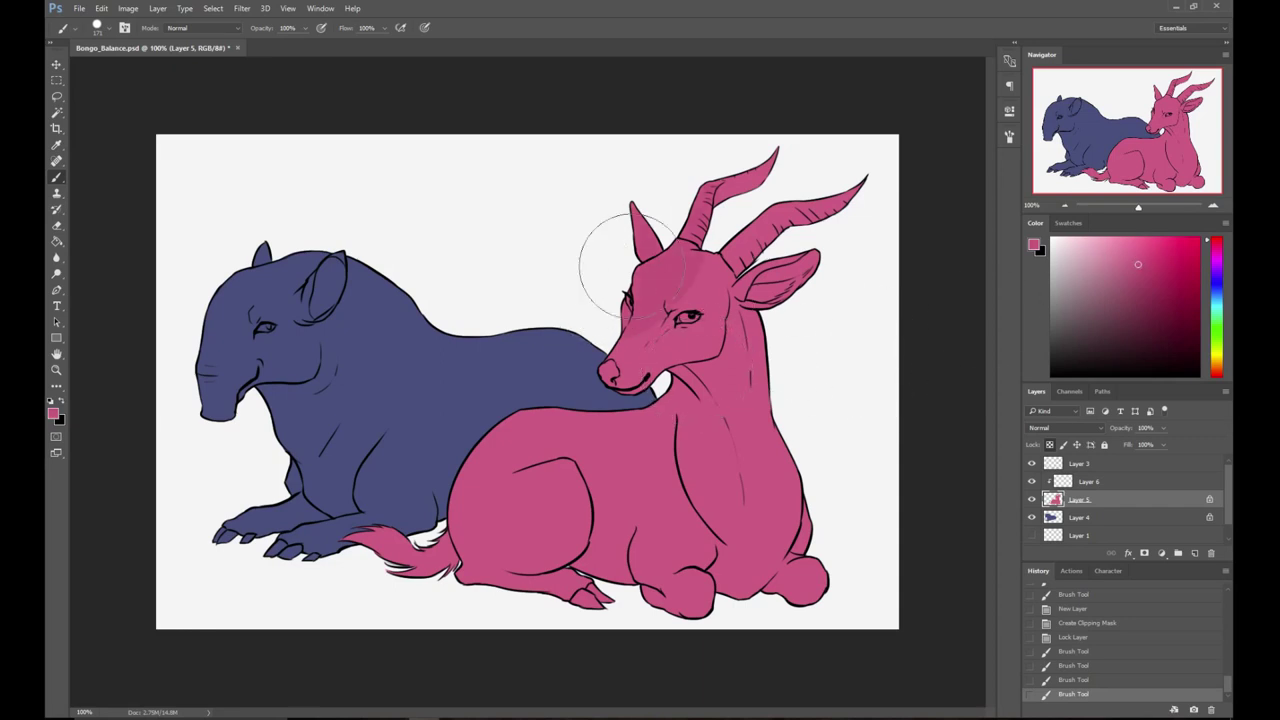
{"action": "mouse_move", "coordinate": [795, 462]}
{"action": "left_mouse_down"}
{"action": "mouse_move", "coordinate": [505, 455]}
{"action": "mouse_move", "coordinate": [508, 563]}
{"action": "mouse_move", "coordinate": [880, 570]}
{"action": "left_mouse_up"}
{"action": "left_click_drag", "start_coordinate": [840, 515], "coordinate": [832, 442]}
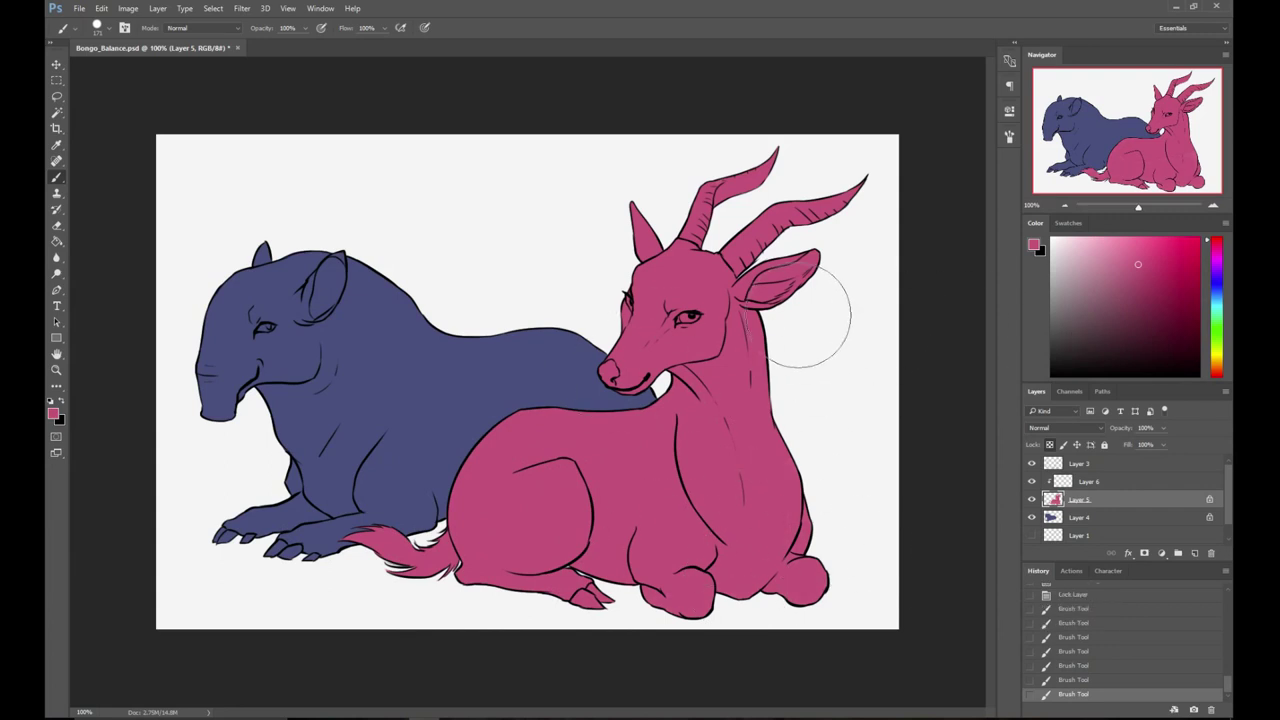
- Reduce the brush size, make Layer 6 active and choose a dark purple as the painting colour
{"action": "right_click", "coordinate": [608, 205]}
{"action": "left_click", "coordinate": [678, 231]}
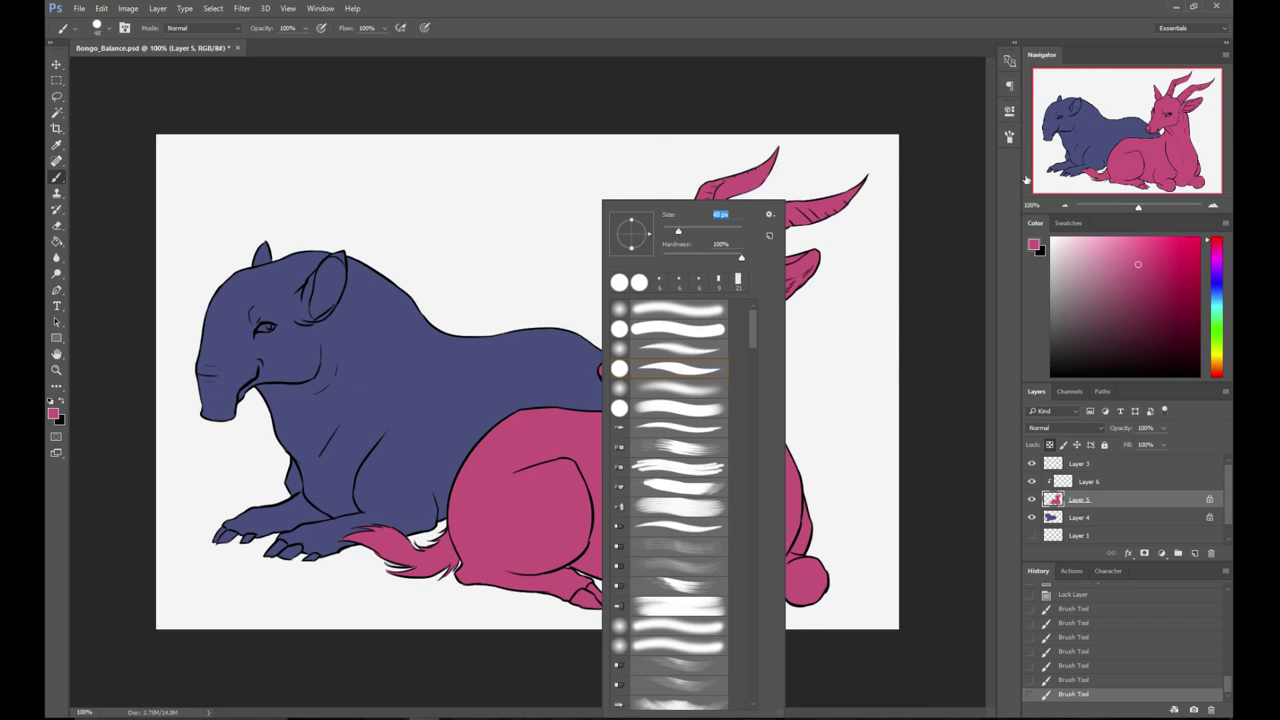
{"action": "left_click", "coordinate": [1008, 207]}
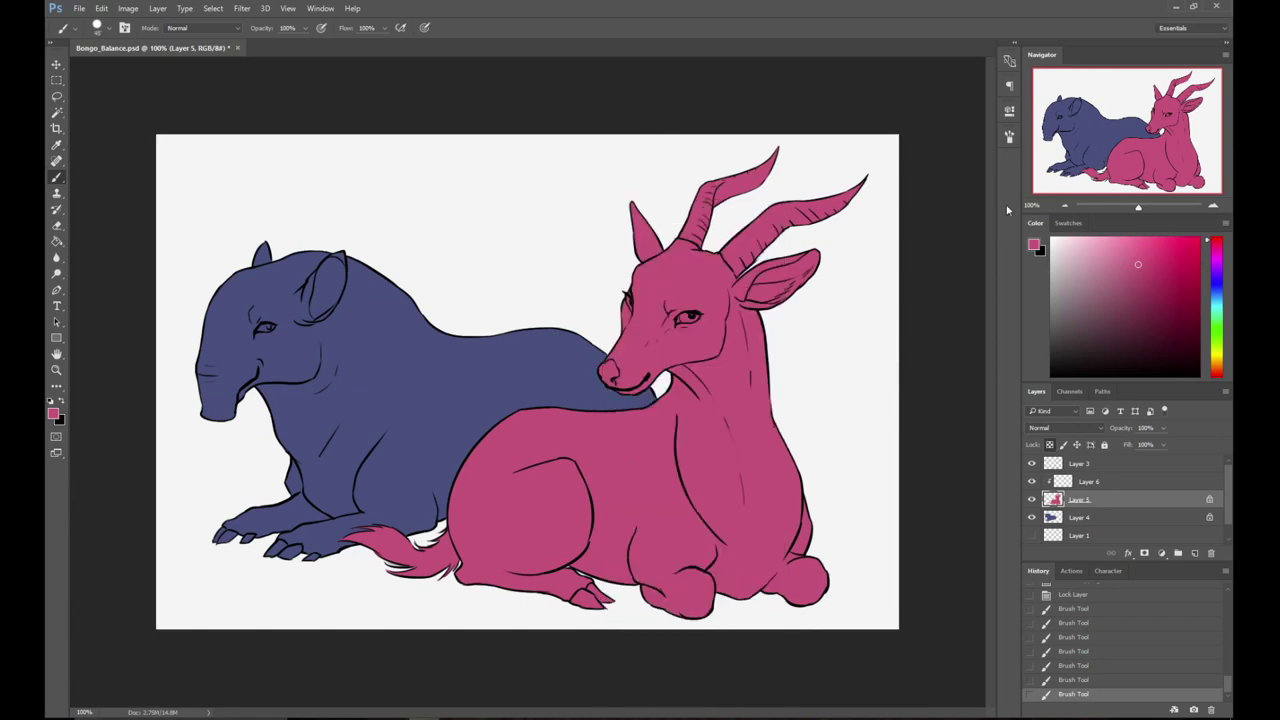
{"action": "left_click", "coordinate": [1110, 484]}
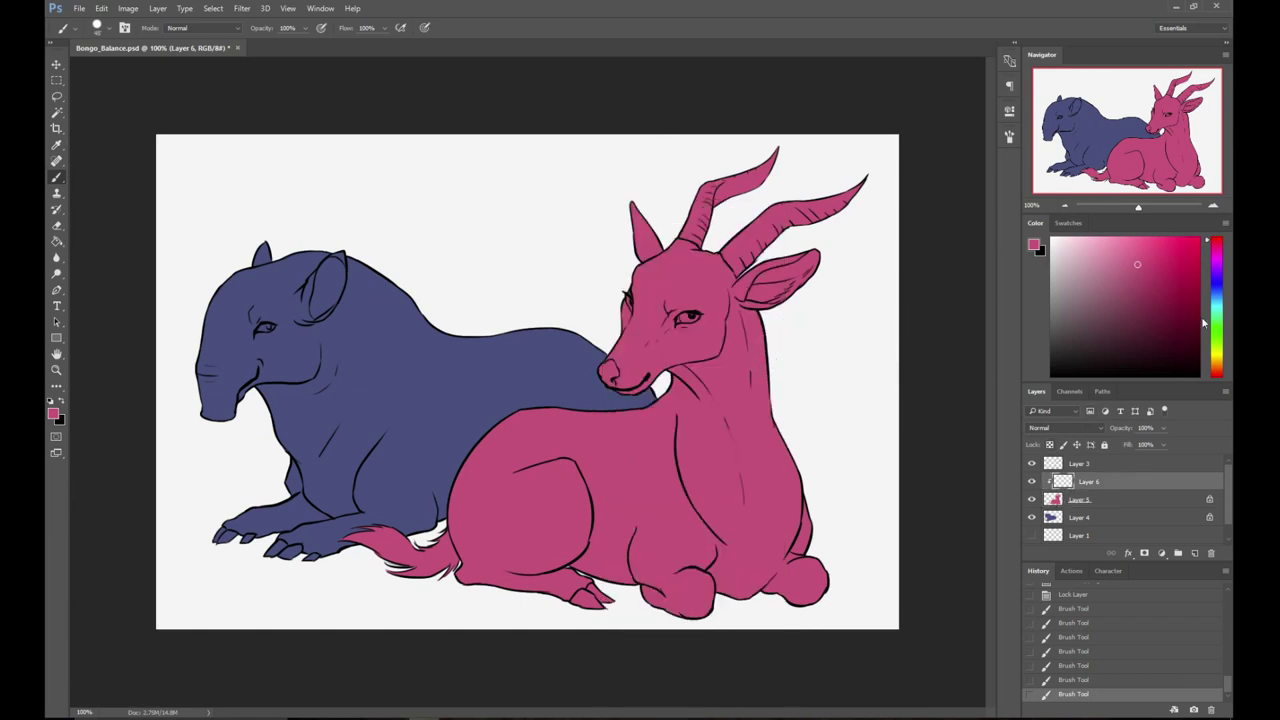
{"action": "left_click_drag", "start_coordinate": [1219, 244], "coordinate": [1219, 262]}
{"action": "left_click", "coordinate": [1122, 301]}
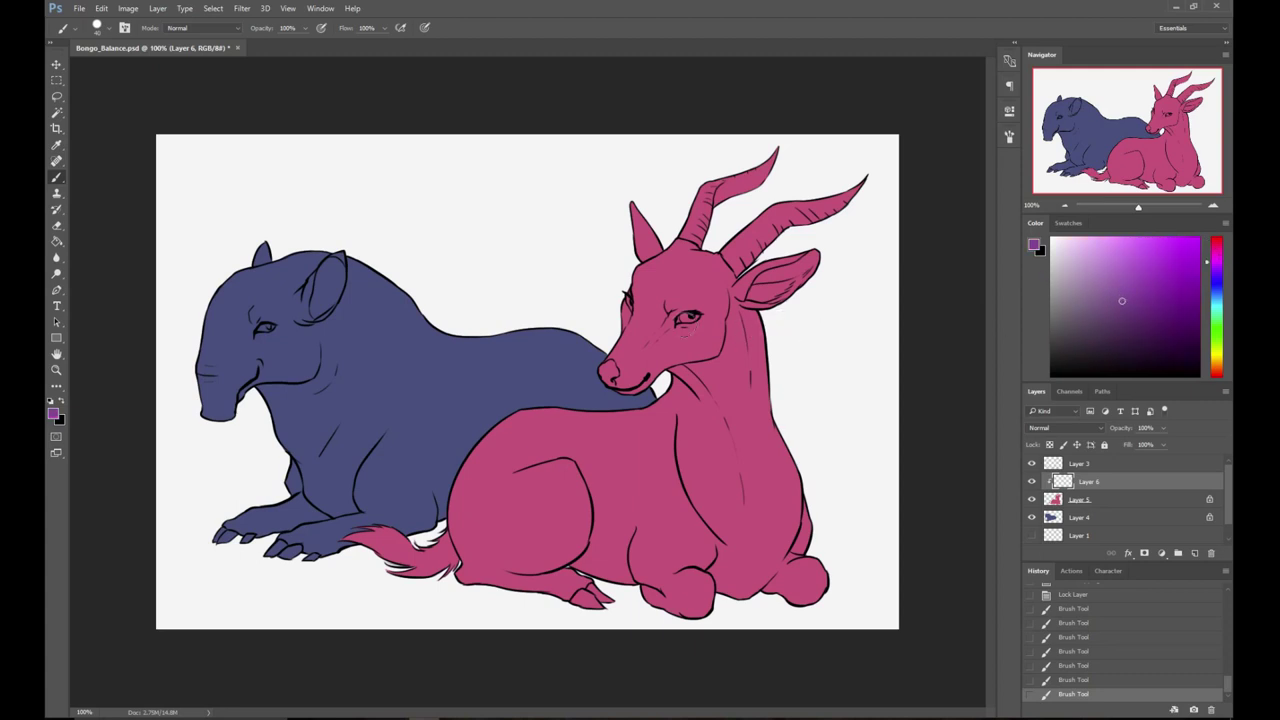
- Try a broad textured brush tip in purple on the antelope's face
{"action": "right_click", "coordinate": [688, 400]}
{"action": "left_click_drag", "start_coordinate": [838, 333], "coordinate": [840, 368]}
{"action": "left_click", "coordinate": [765, 366]}
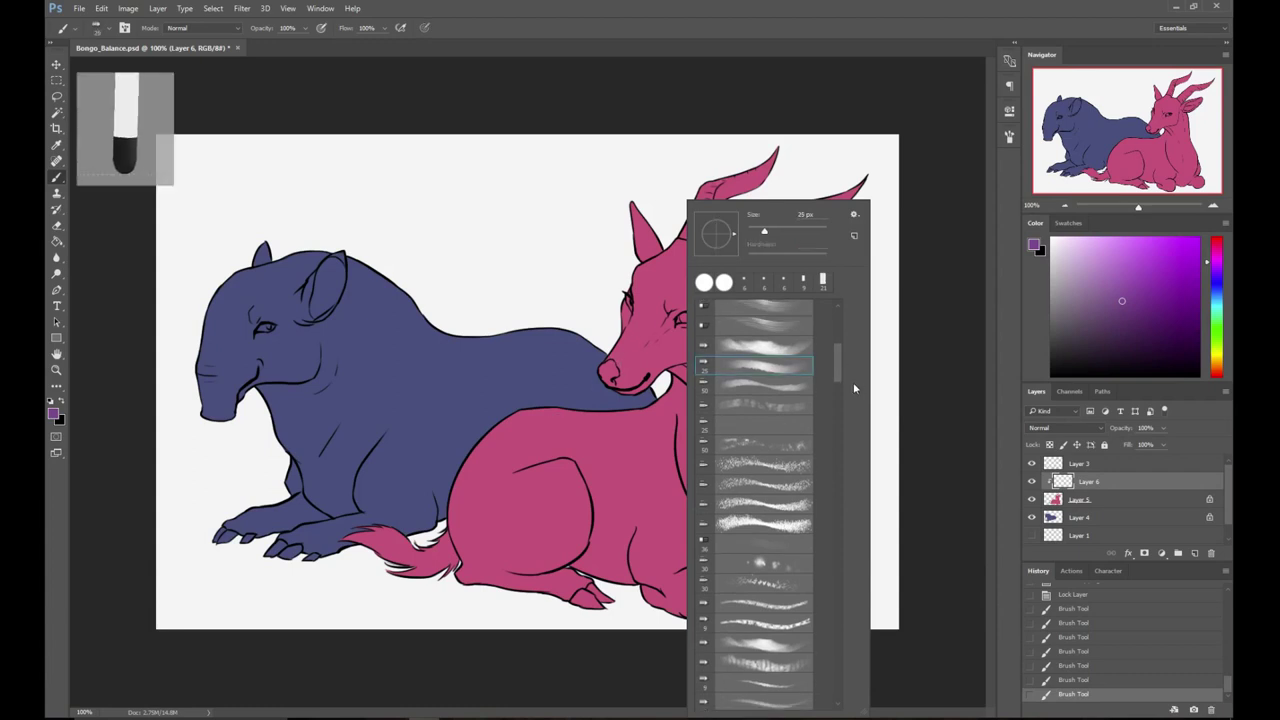
{"action": "scroll", "coordinate": [837, 462], "scroll_direction": "down", "scroll_amount": 6}
{"action": "left_click", "coordinate": [783, 440]}
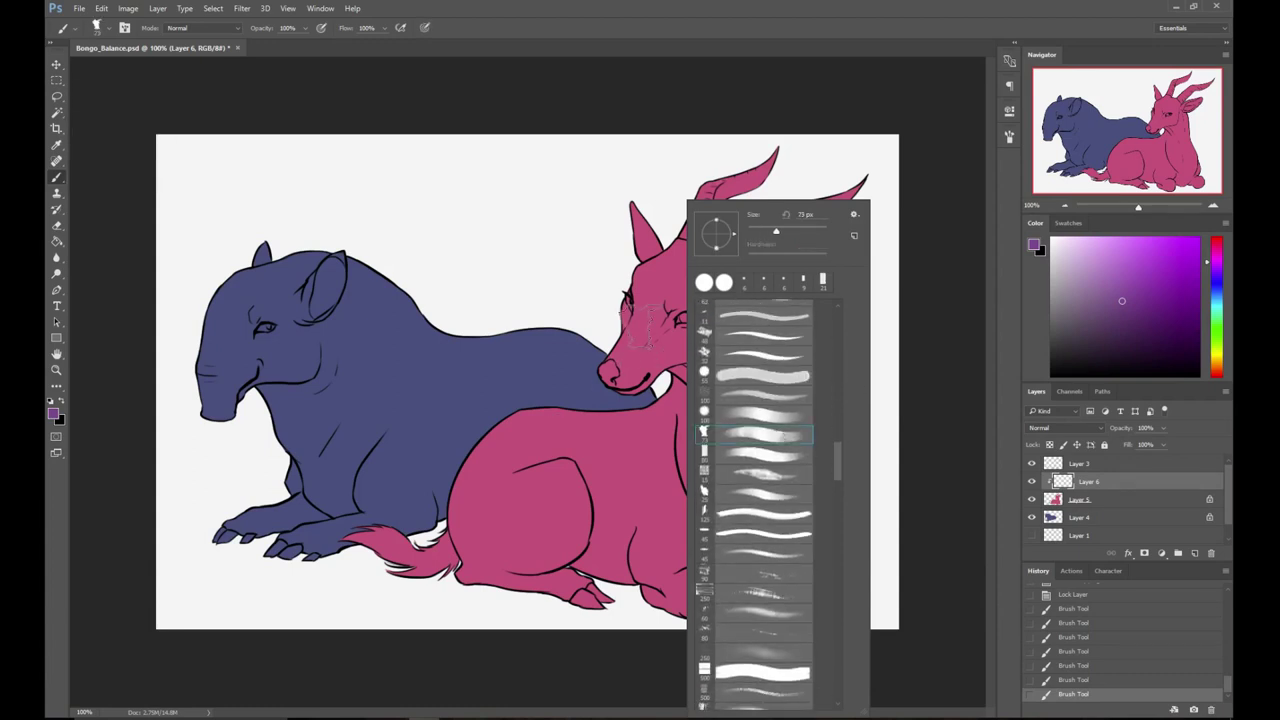
{"action": "left_click_drag", "start_coordinate": [636, 345], "coordinate": [654, 350]}
{"action": "key", "text": "ctrl+z"}
- Switch to a smaller soft-edged textured brush tip and test it on the antelope's face
{"action": "right_click", "coordinate": [664, 355]}
{"action": "left_click", "coordinate": [766, 414]}
{"action": "left_click_drag", "start_coordinate": [818, 465], "coordinate": [818, 463]}
{"action": "left_click", "coordinate": [758, 497]}
{"action": "left_click_drag", "start_coordinate": [656, 328], "coordinate": [632, 356]}
{"action": "key", "text": "ctrl+z"}
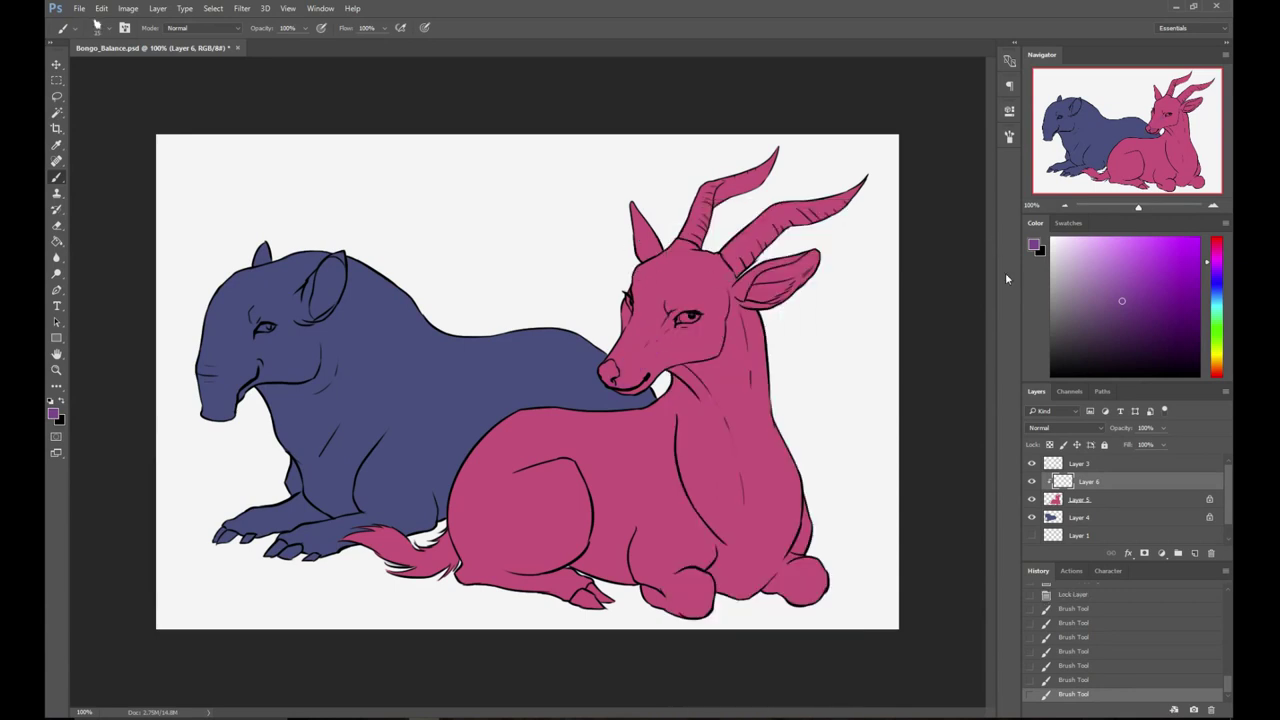
- Choose a greyer purple and paint the antelope's brow, forehead stripe, muzzle and cheek on Layer 6
{"action": "left_click", "coordinate": [1107, 313]}
{"action": "mouse_move", "coordinate": [665, 305]}
{"action": "left_mouse_down"}
{"action": "mouse_move", "coordinate": [704, 296]}
{"action": "mouse_move", "coordinate": [658, 312]}
{"action": "left_mouse_up"}
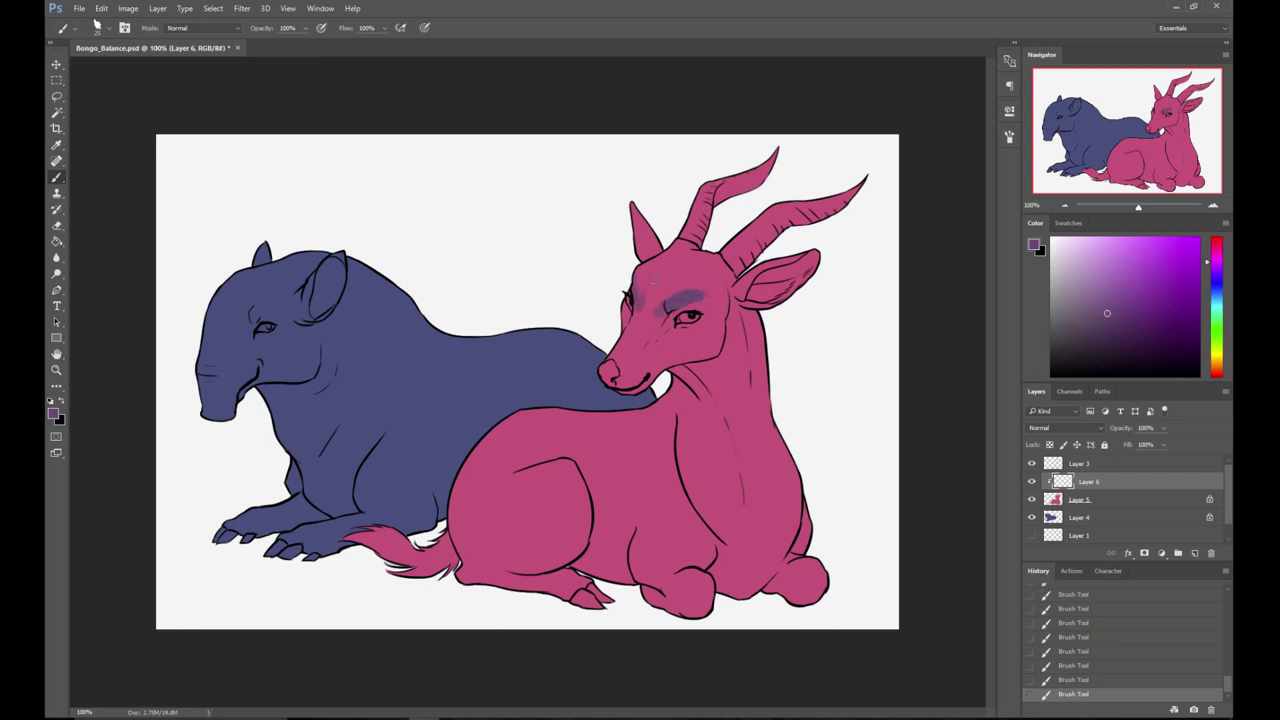
{"action": "left_click_drag", "start_coordinate": [665, 258], "coordinate": [655, 318]}
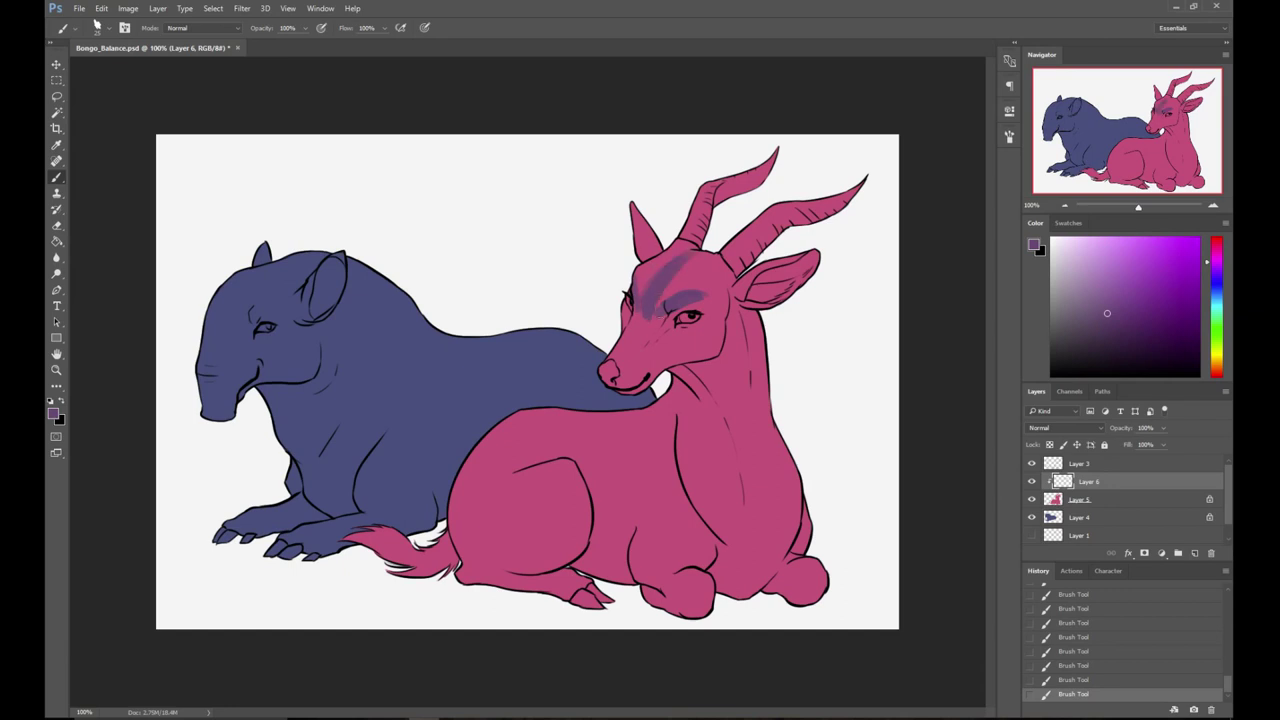
{"action": "mouse_move", "coordinate": [692, 257]}
{"action": "left_mouse_down"}
{"action": "mouse_move", "coordinate": [643, 315]}
{"action": "mouse_move", "coordinate": [623, 288]}
{"action": "mouse_move", "coordinate": [611, 372]}
{"action": "mouse_move", "coordinate": [638, 348]}
{"action": "mouse_move", "coordinate": [630, 385]}
{"action": "mouse_move", "coordinate": [631, 345]}
{"action": "mouse_move", "coordinate": [671, 337]}
{"action": "mouse_move", "coordinate": [647, 322]}
{"action": "mouse_move", "coordinate": [712, 302]}
{"action": "mouse_move", "coordinate": [661, 326]}
{"action": "left_mouse_up"}
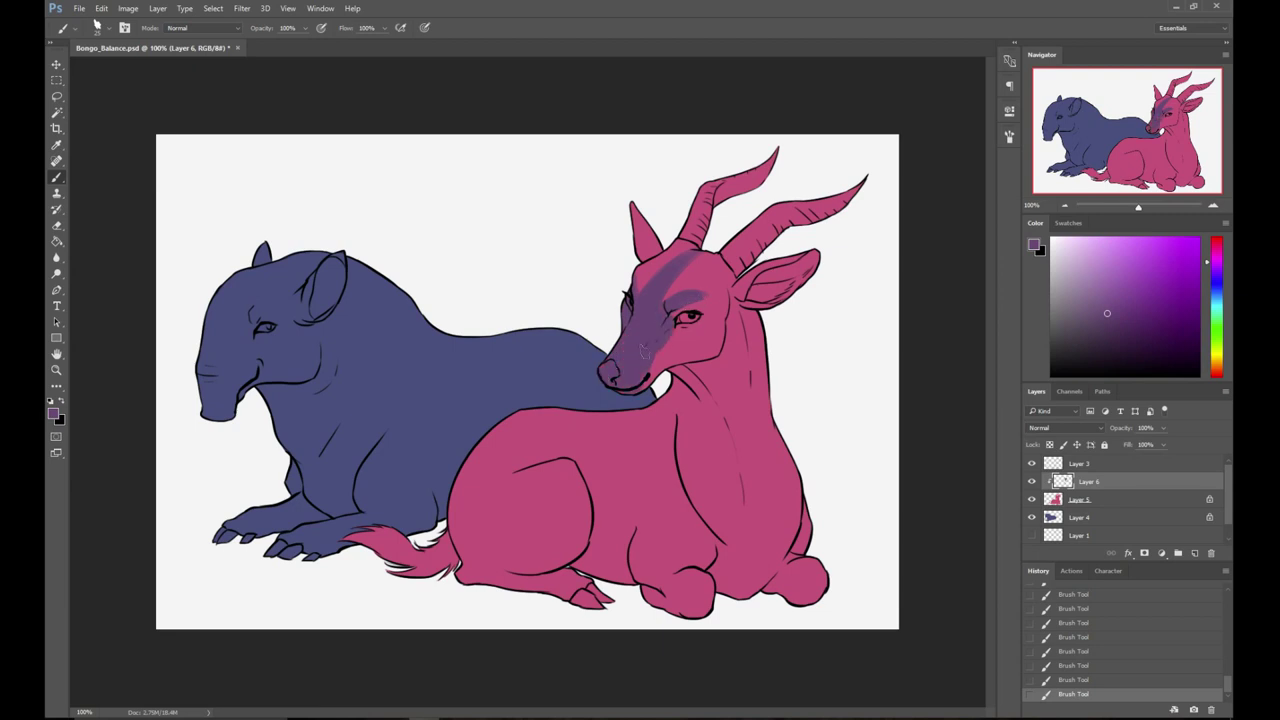
{"action": "left_click_drag", "start_coordinate": [639, 390], "coordinate": [657, 360]}
{"action": "mouse_move", "coordinate": [707, 296]}
{"action": "left_mouse_down"}
{"action": "mouse_move", "coordinate": [667, 328]}
{"action": "mouse_move", "coordinate": [705, 331]}
{"action": "mouse_move", "coordinate": [656, 358]}
{"action": "mouse_move", "coordinate": [716, 340]}
{"action": "left_mouse_up"}
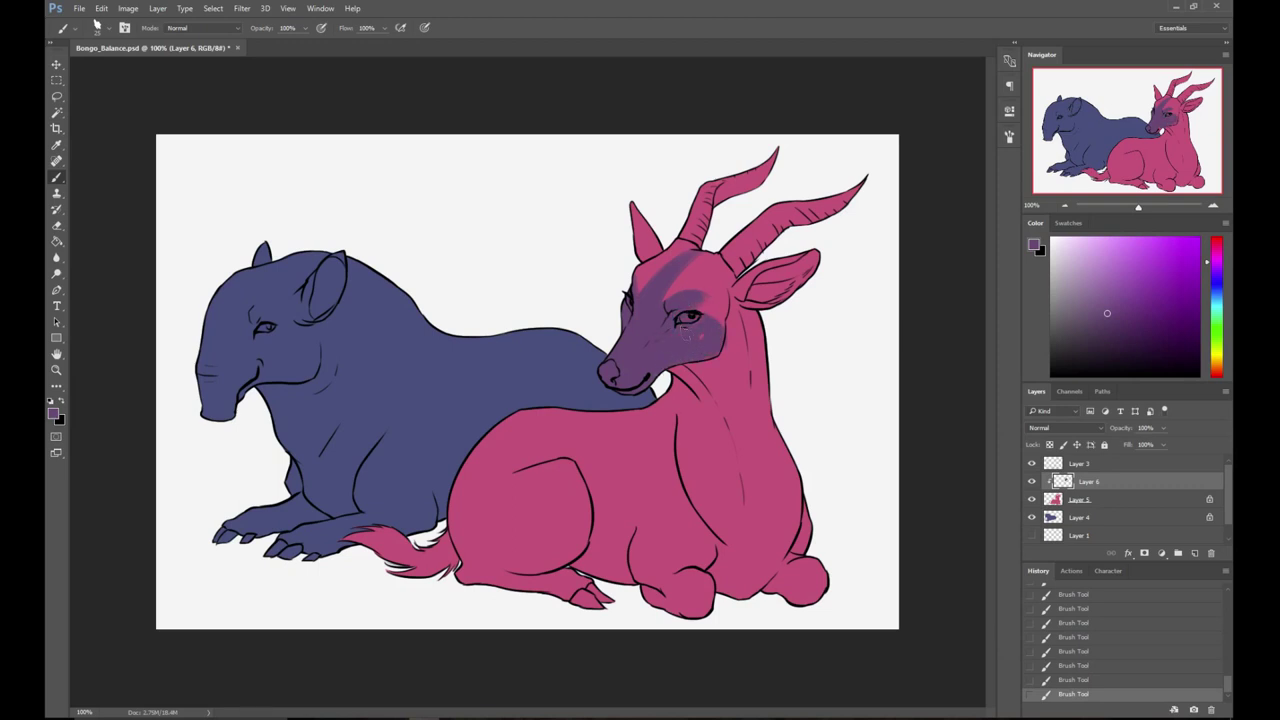
- Enlarge the brush to 62 px and paint purple down the antelope's neck, chest and near foreleg
{"action": "right_click", "coordinate": [714, 421]}
{"action": "left_click", "coordinate": [807, 233]}
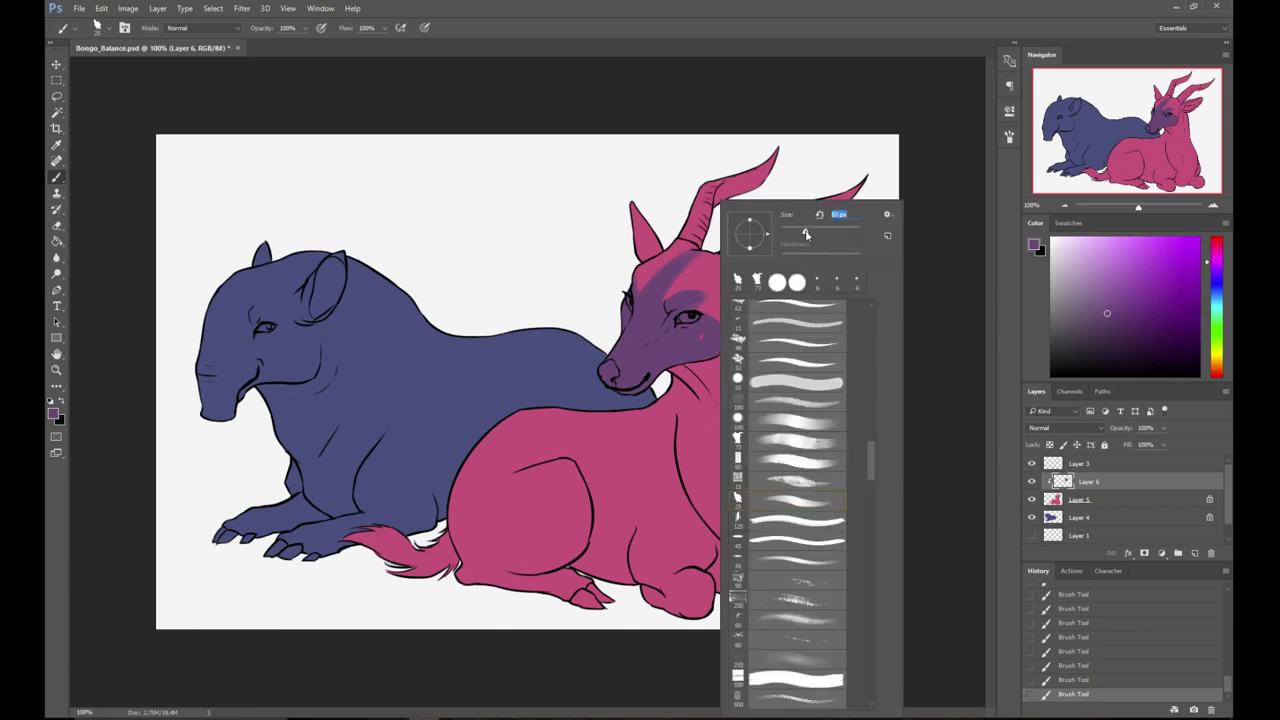
{"action": "left_click", "coordinate": [764, 105]}
{"action": "mouse_move", "coordinate": [710, 352]}
{"action": "left_mouse_down"}
{"action": "mouse_move", "coordinate": [722, 418]}
{"action": "mouse_move", "coordinate": [700, 382]}
{"action": "mouse_move", "coordinate": [748, 425]}
{"action": "left_mouse_up"}
{"action": "mouse_move", "coordinate": [735, 352]}
{"action": "left_mouse_down"}
{"action": "mouse_move", "coordinate": [755, 432]}
{"action": "mouse_move", "coordinate": [695, 402]}
{"action": "mouse_move", "coordinate": [753, 534]}
{"action": "mouse_move", "coordinate": [772, 502]}
{"action": "mouse_move", "coordinate": [685, 399]}
{"action": "mouse_move", "coordinate": [756, 536]}
{"action": "mouse_move", "coordinate": [705, 387]}
{"action": "mouse_move", "coordinate": [740, 490]}
{"action": "mouse_move", "coordinate": [703, 464]}
{"action": "mouse_move", "coordinate": [725, 477]}
{"action": "mouse_move", "coordinate": [755, 550]}
{"action": "left_mouse_up"}
{"action": "mouse_move", "coordinate": [702, 443]}
{"action": "left_mouse_down"}
{"action": "mouse_move", "coordinate": [695, 500]}
{"action": "mouse_move", "coordinate": [742, 448]}
{"action": "left_mouse_up"}
{"action": "mouse_move", "coordinate": [730, 532]}
{"action": "left_mouse_down"}
{"action": "mouse_move", "coordinate": [723, 579]}
{"action": "mouse_move", "coordinate": [711, 530]}
{"action": "left_mouse_up"}
{"action": "mouse_move", "coordinate": [688, 428]}
{"action": "left_mouse_down"}
{"action": "mouse_move", "coordinate": [652, 525]}
{"action": "mouse_move", "coordinate": [681, 444]}
{"action": "mouse_move", "coordinate": [684, 568]}
{"action": "mouse_move", "coordinate": [761, 564]}
{"action": "mouse_move", "coordinate": [669, 536]}
{"action": "mouse_move", "coordinate": [673, 608]}
{"action": "mouse_move", "coordinate": [730, 588]}
{"action": "mouse_move", "coordinate": [653, 588]}
{"action": "left_mouse_up"}
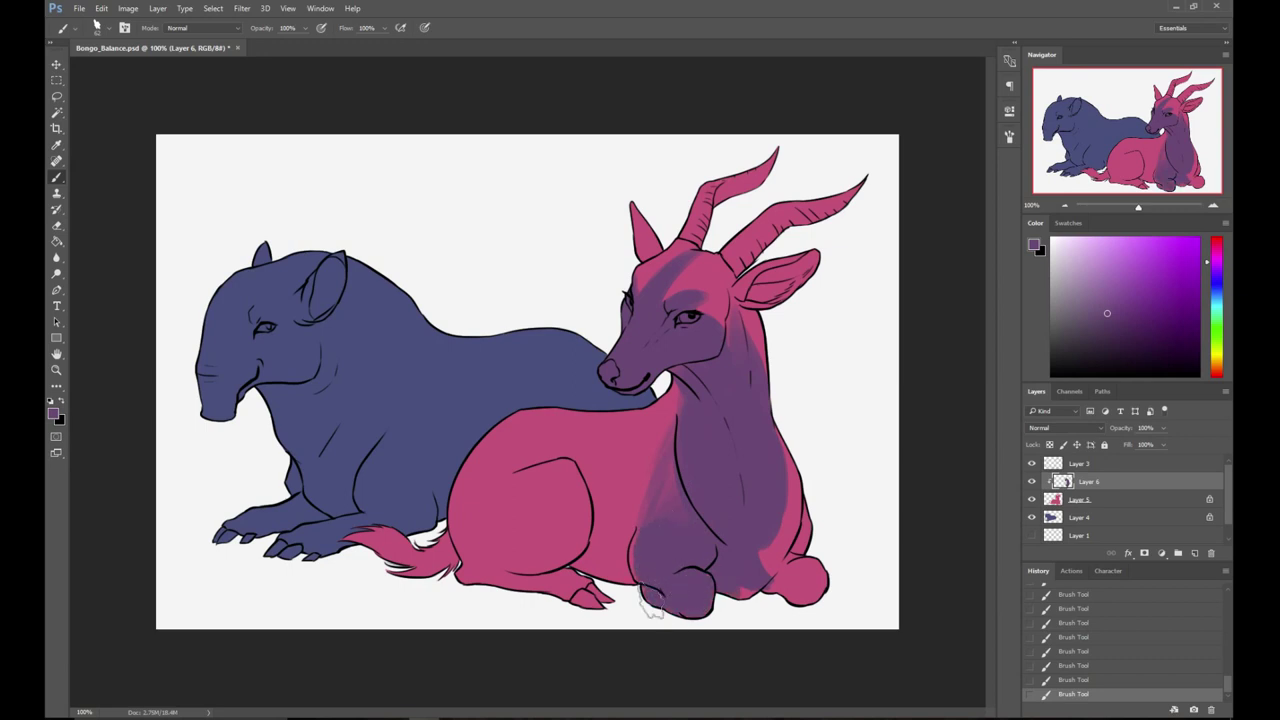
- Fill the lower chest and far foreleg with purple, and shade the near ear and tail with a 31 px brush
{"action": "left_click_drag", "start_coordinate": [738, 604], "coordinate": [764, 532]}
{"action": "mouse_move", "coordinate": [768, 440]}
{"action": "left_mouse_down"}
{"action": "mouse_move", "coordinate": [792, 480]}
{"action": "mouse_move", "coordinate": [797, 545]}
{"action": "mouse_move", "coordinate": [800, 505]}
{"action": "mouse_move", "coordinate": [790, 525]}
{"action": "mouse_move", "coordinate": [780, 495]}
{"action": "mouse_move", "coordinate": [742, 606]}
{"action": "mouse_move", "coordinate": [771, 606]}
{"action": "left_mouse_up"}
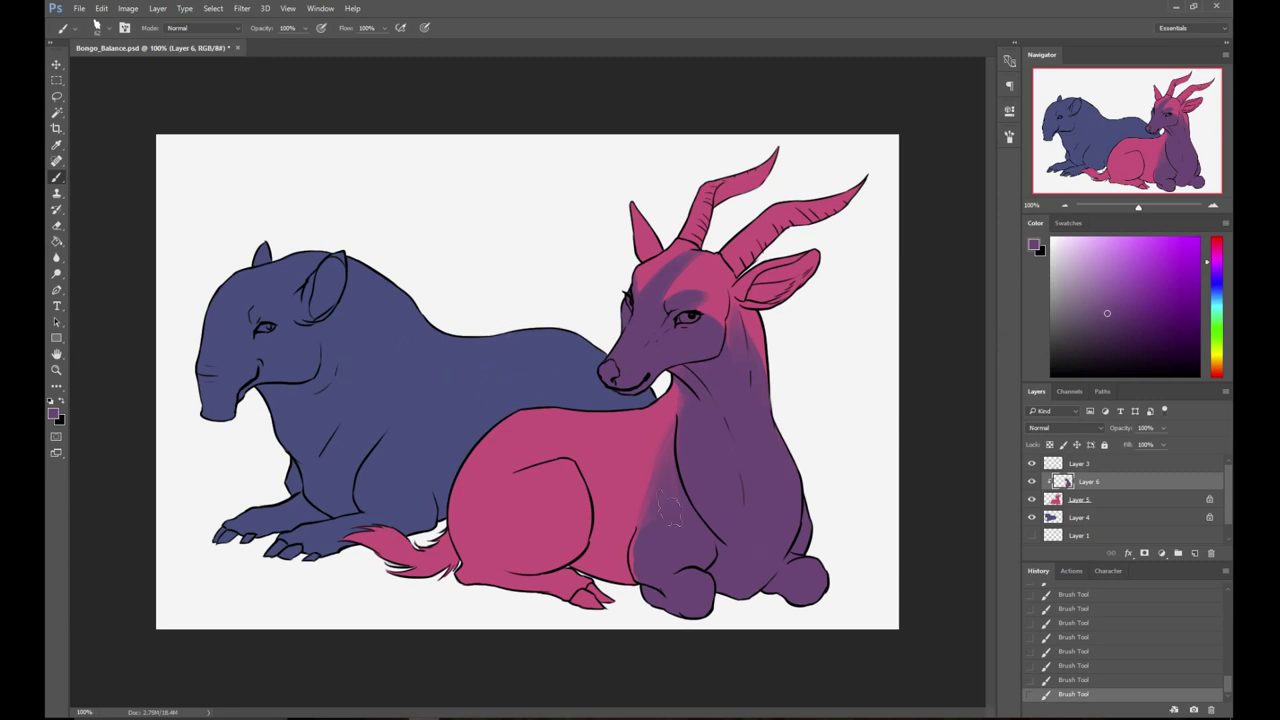
{"action": "right_click", "coordinate": [724, 441]}
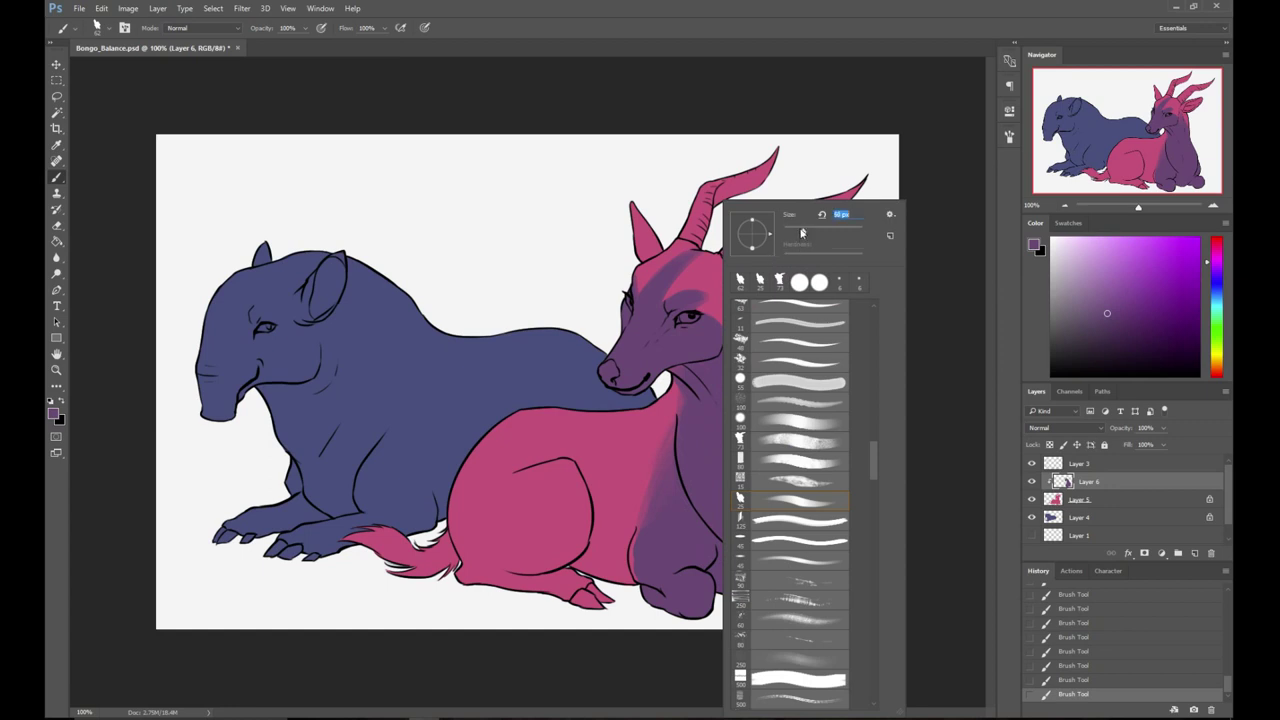
{"action": "key", "text": "Return"}
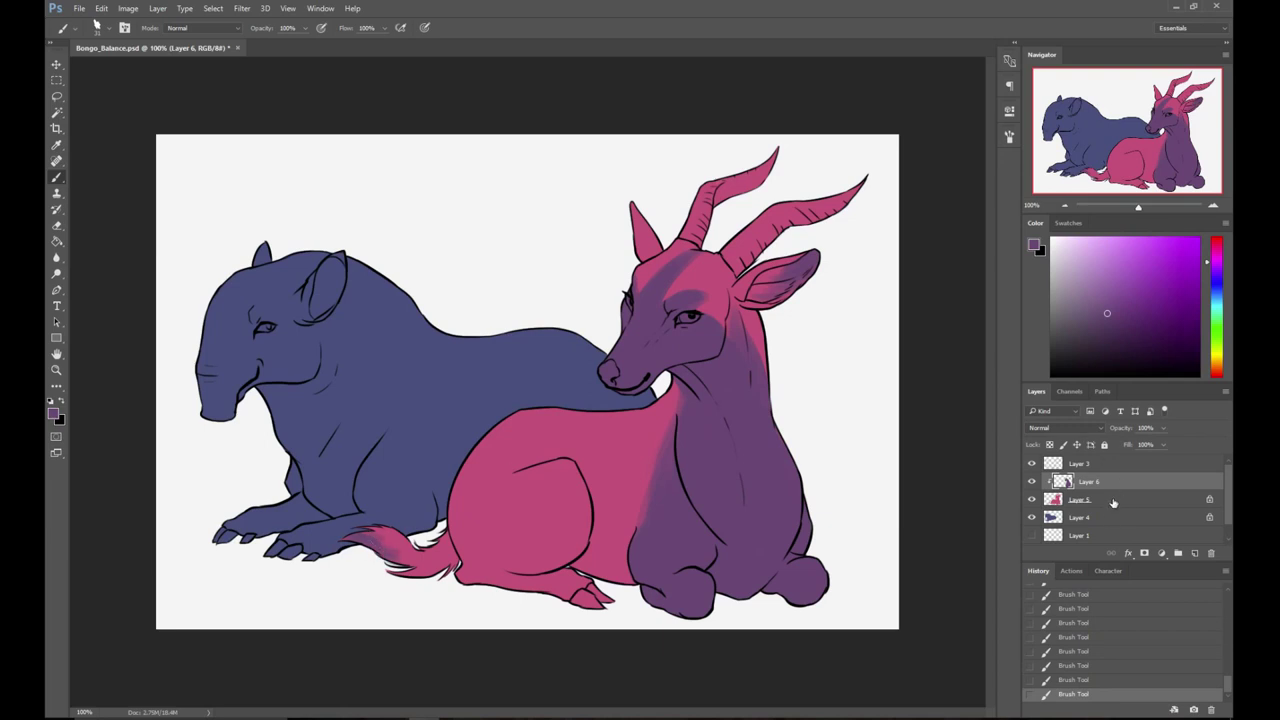
- On Layer 4, paint the tapir's cheek and throat in a slightly lighter blue with a 45 px brush
{"action": "left_click", "coordinate": [1108, 519]}
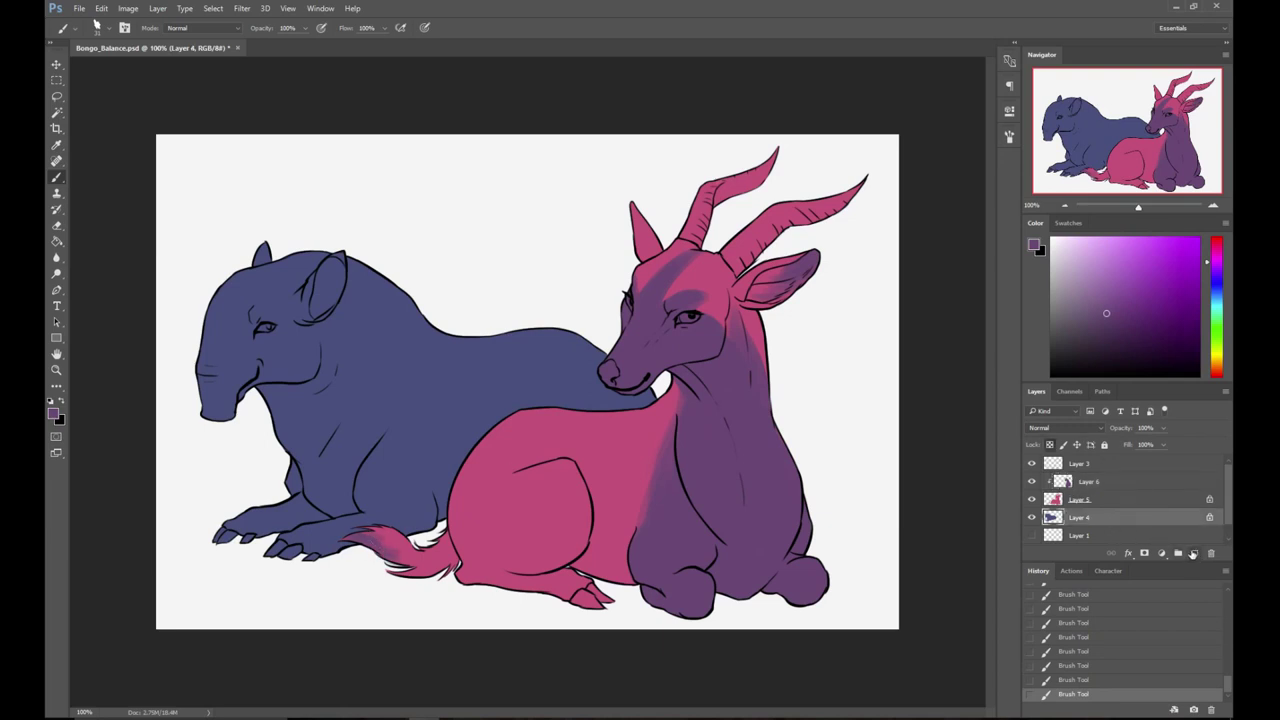
{"action": "left_click", "coordinate": [425, 396], "text": "alt"}
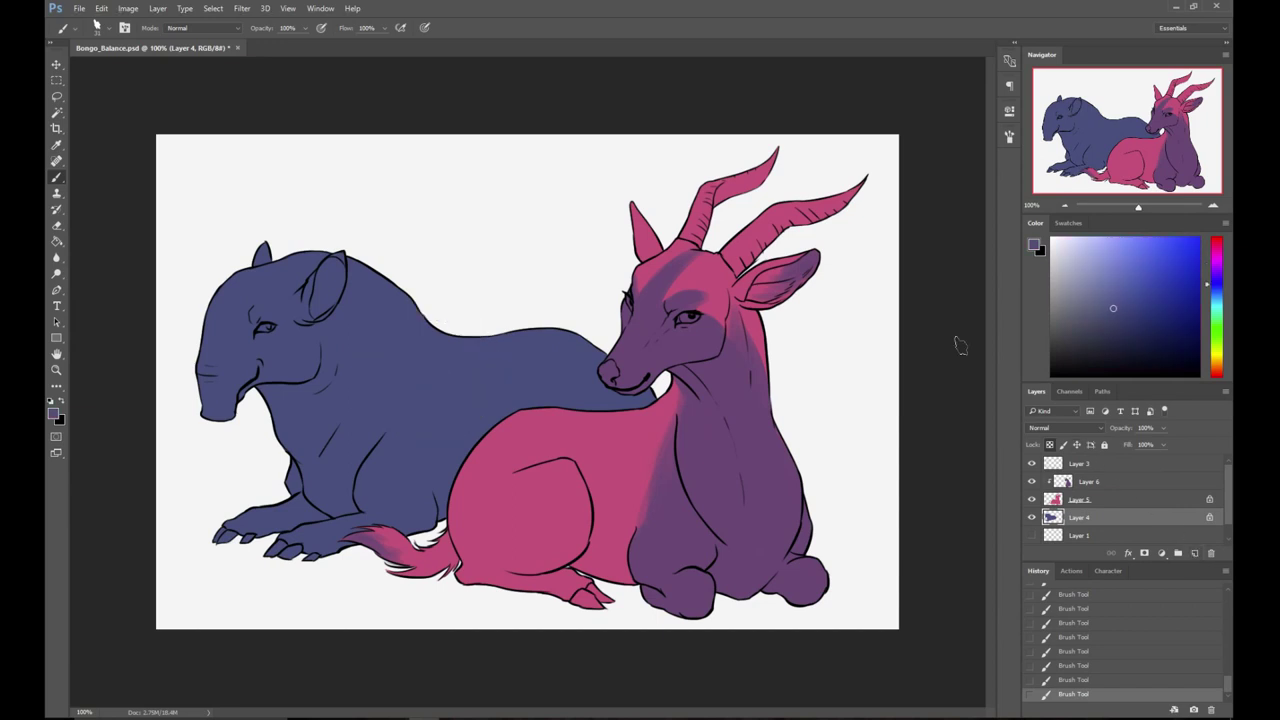
{"action": "left_click", "coordinate": [1216, 292]}
{"action": "left_click", "coordinate": [1111, 297]}
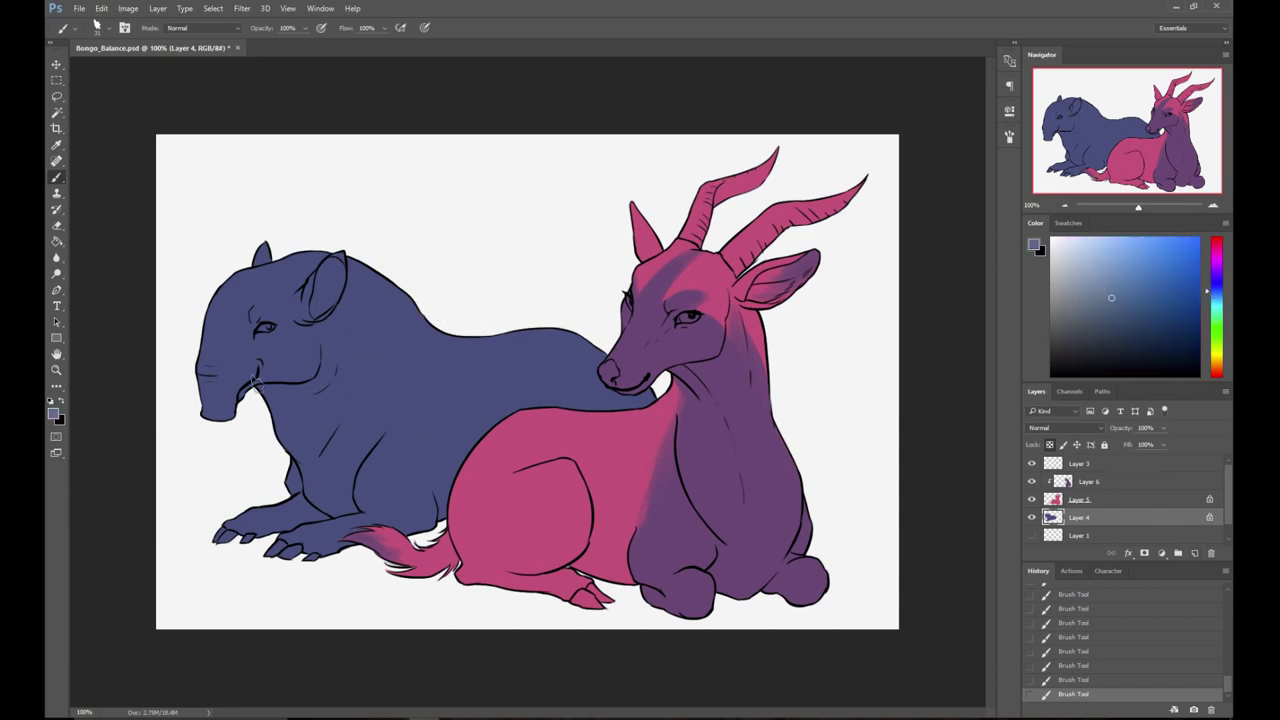
{"action": "left_click", "coordinate": [1216, 289]}
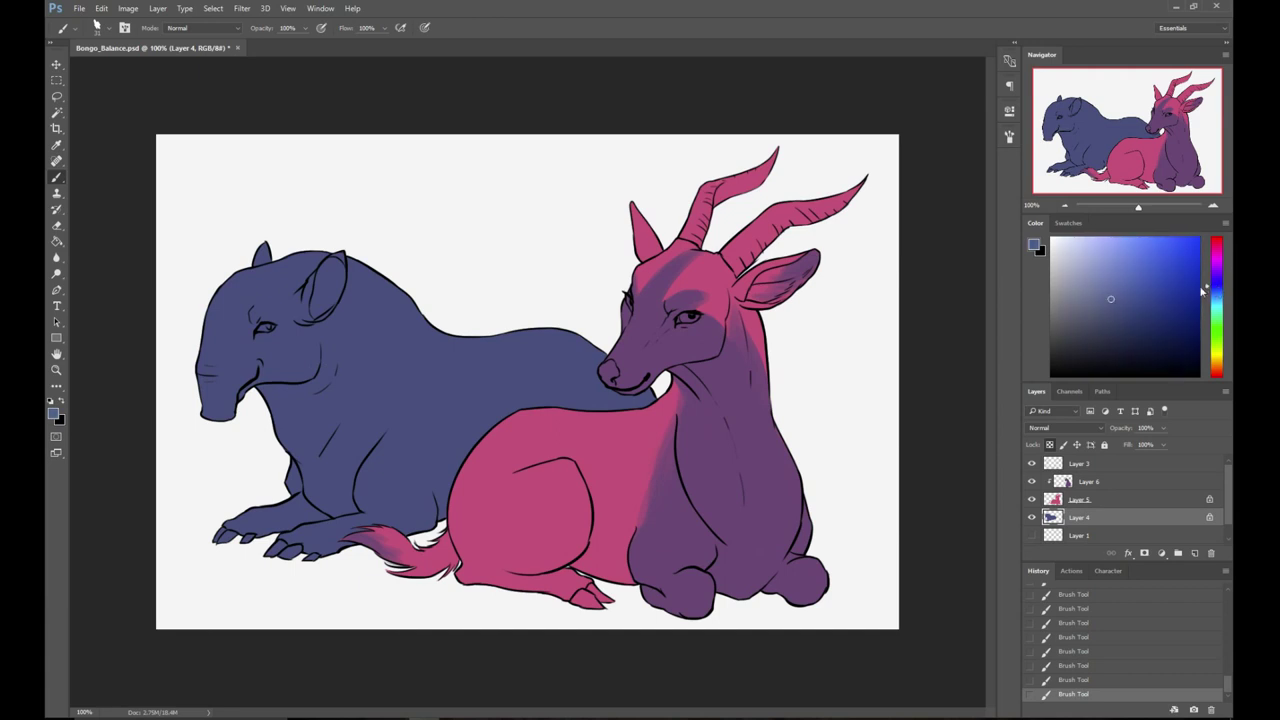
{"action": "right_click", "coordinate": [296, 348]}
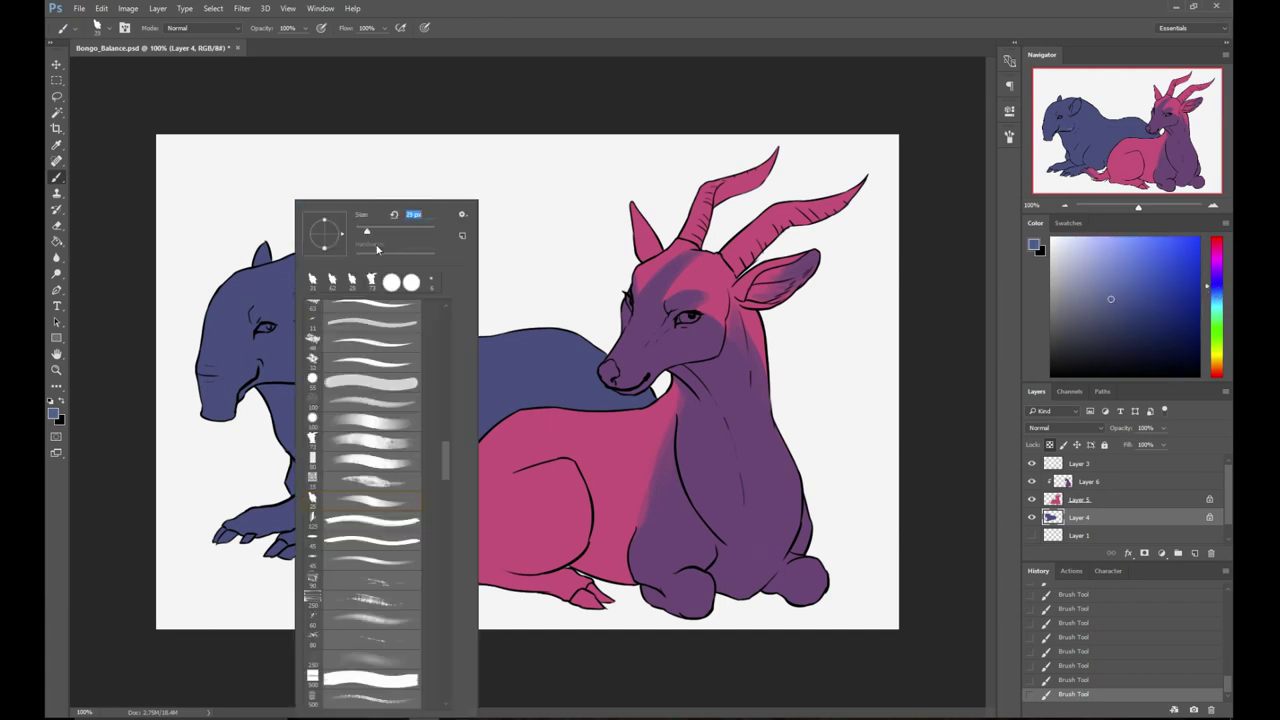
{"action": "left_click", "coordinate": [406, 107]}
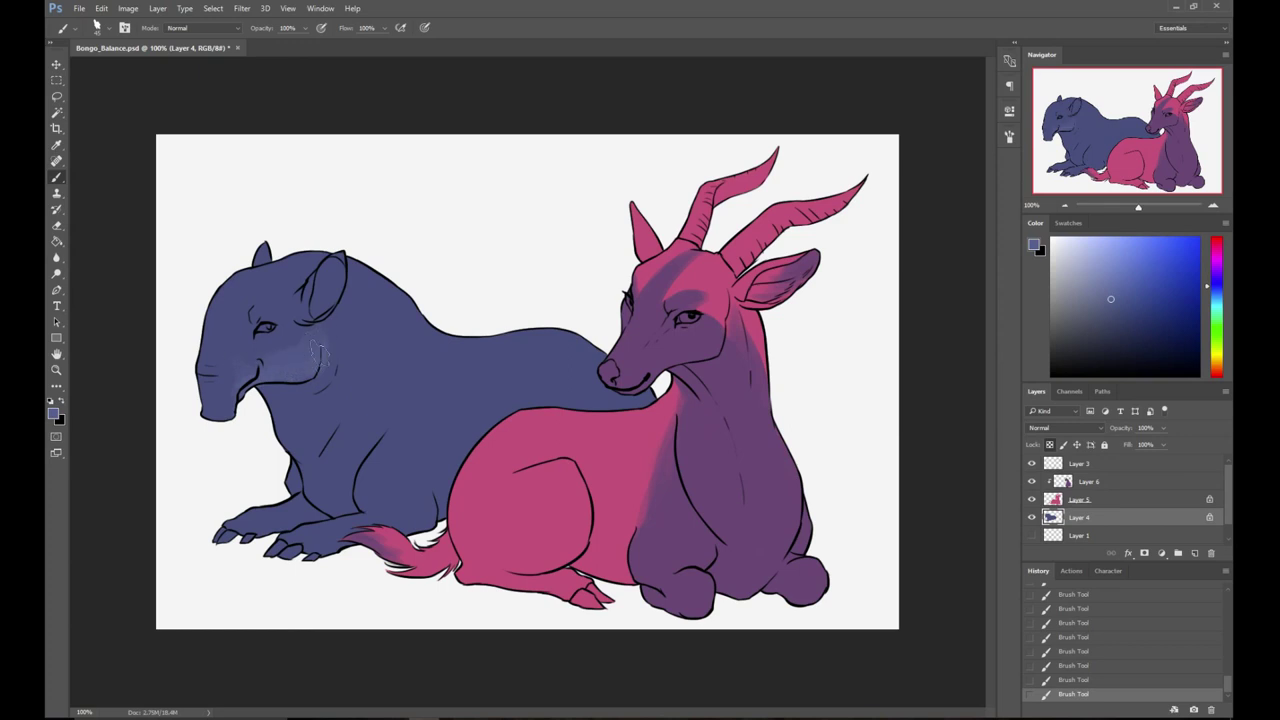
{"action": "mouse_move", "coordinate": [272, 396]}
{"action": "left_mouse_down"}
{"action": "mouse_move", "coordinate": [327, 368]}
{"action": "mouse_move", "coordinate": [326, 335]}
{"action": "mouse_move", "coordinate": [327, 358]}
{"action": "mouse_move", "coordinate": [258, 416]}
{"action": "mouse_move", "coordinate": [308, 398]}
{"action": "left_mouse_up"}
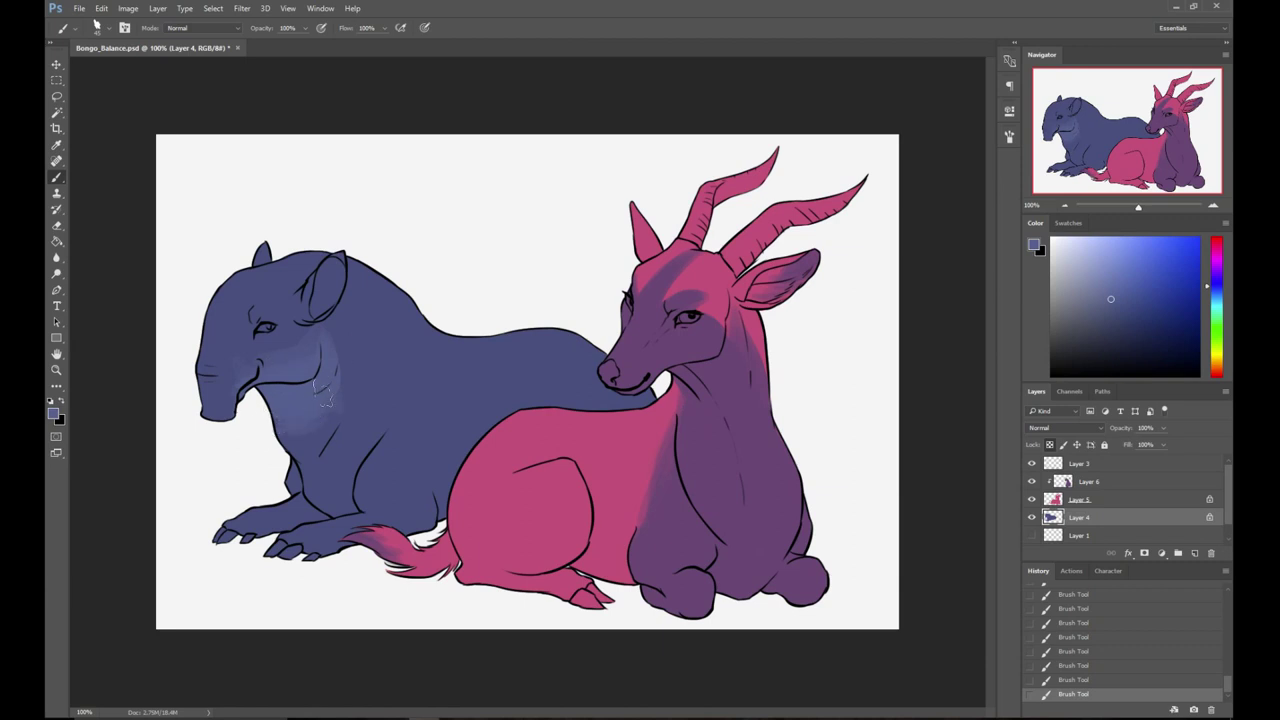
- Choose a muted yellow and a smaller brush, and paint a patch around the tapir's eye on Layer 4
{"action": "right_click", "coordinate": [318, 312]}
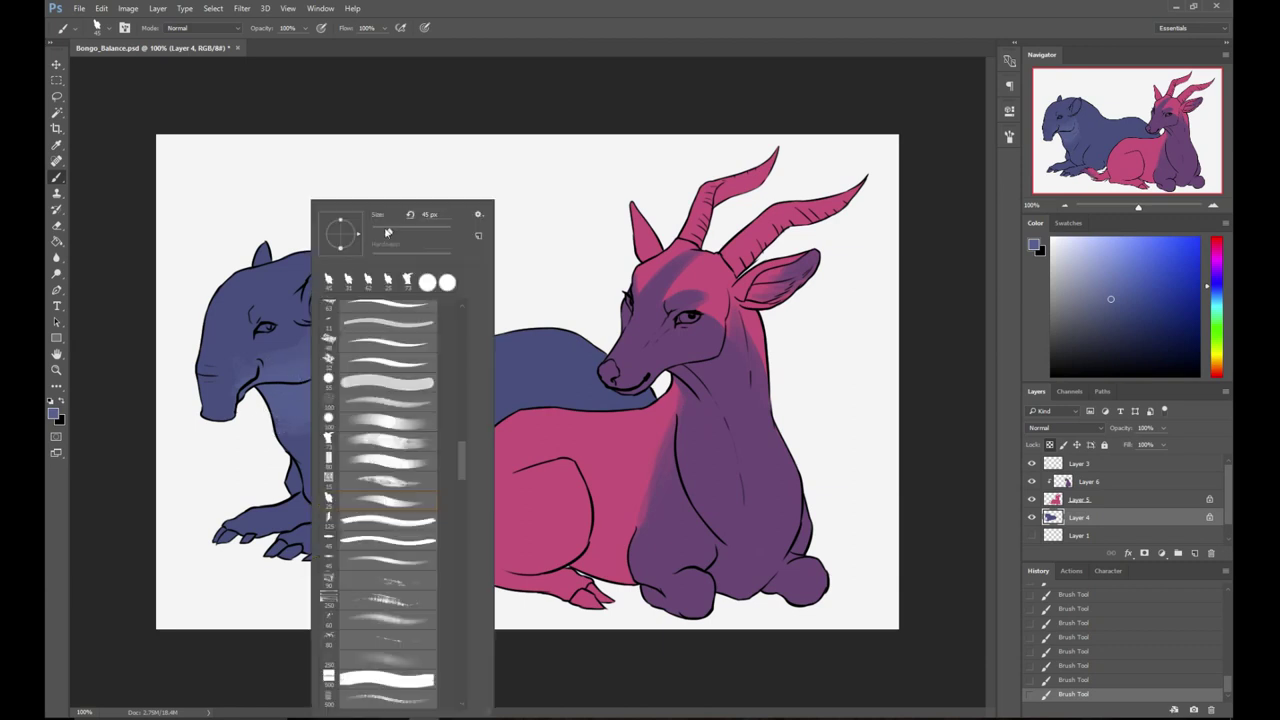
{"action": "left_click", "coordinate": [1220, 364]}
{"action": "left_click", "coordinate": [1218, 358]}
{"action": "left_click", "coordinate": [1127, 259]}
{"action": "right_click", "coordinate": [340, 228]}
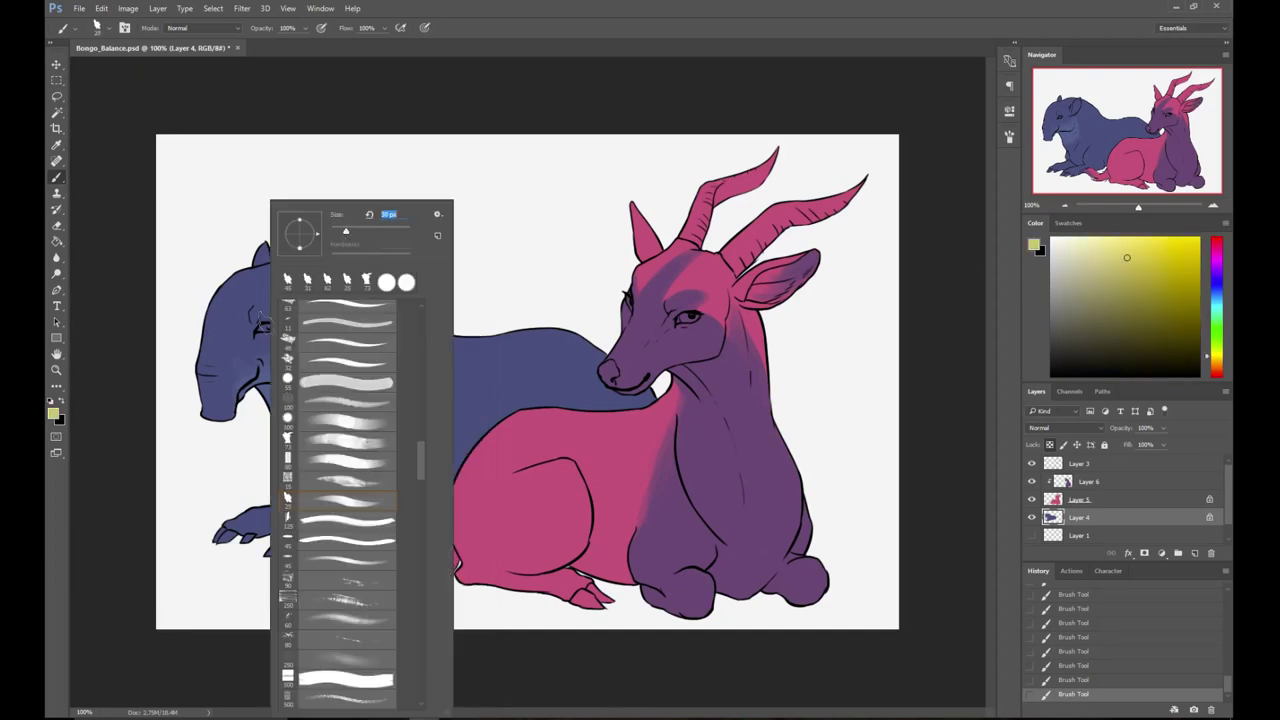
{"action": "left_click", "coordinate": [265, 320]}
{"action": "mouse_move", "coordinate": [257, 315]}
{"action": "left_mouse_down"}
{"action": "mouse_move", "coordinate": [270, 321]}
{"action": "mouse_move", "coordinate": [257, 326]}
{"action": "mouse_move", "coordinate": [265, 338]}
{"action": "mouse_move", "coordinate": [277, 328]}
{"action": "mouse_move", "coordinate": [255, 312]}
{"action": "left_mouse_up"}
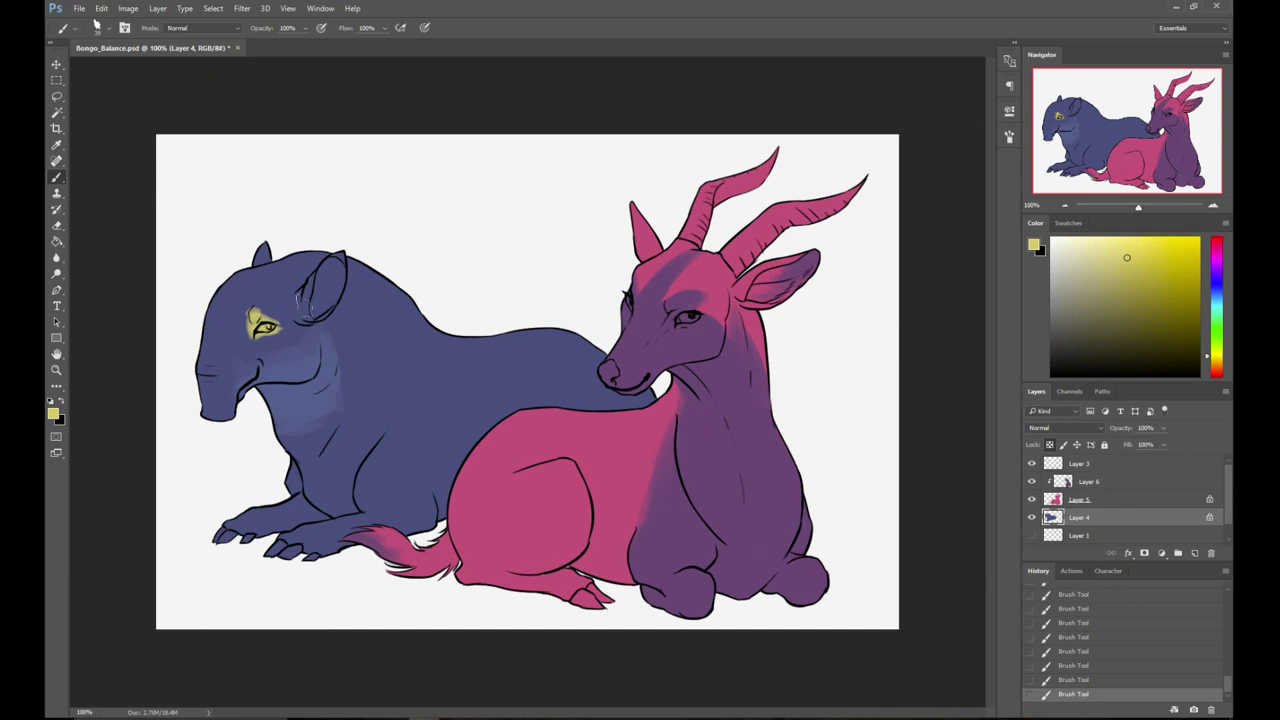
- Reduce the brush size and paint the tips of both tapir ears yellow
{"action": "right_click", "coordinate": [305, 303]}
{"action": "left_click_drag", "start_coordinate": [383, 231], "coordinate": [348, 248]}
{"action": "left_click", "coordinate": [397, 110]}
{"action": "left_click_drag", "start_coordinate": [258, 252], "coordinate": [266, 244]}
- Add a new layer and place it directly above Layer 6, clipped to the antelope on Layer 5
{"action": "left_click", "coordinate": [1142, 505]}
{"action": "left_click", "coordinate": [1196, 554]}
{"action": "left_click_drag", "start_coordinate": [1087, 496], "coordinate": [1085, 475]}
{"action": "right_click", "coordinate": [1085, 484]}
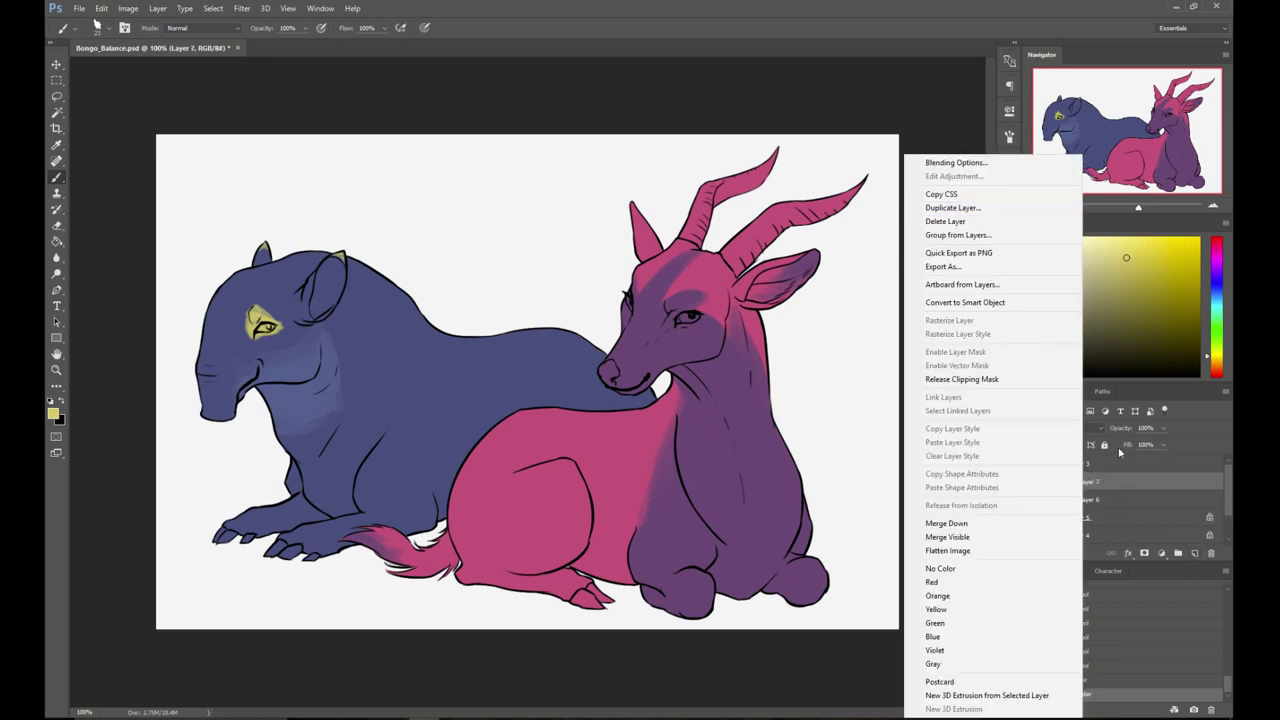
{"action": "left_click", "coordinate": [1121, 492]}
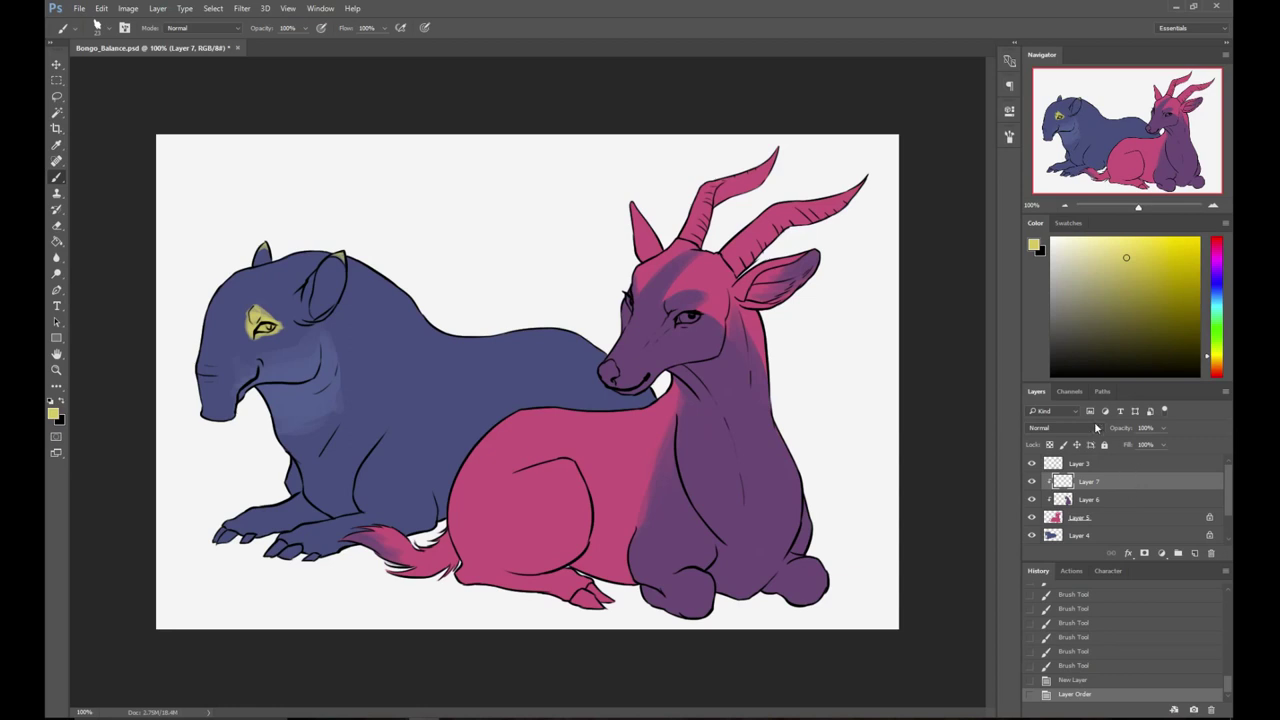
- Cover the whole antelope with white on Layer 7 using a much larger brush
{"action": "left_click", "coordinate": [1051, 238]}
{"action": "right_click", "coordinate": [538, 297]}
{"action": "left_click_drag", "start_coordinate": [625, 231], "coordinate": [657, 230]}
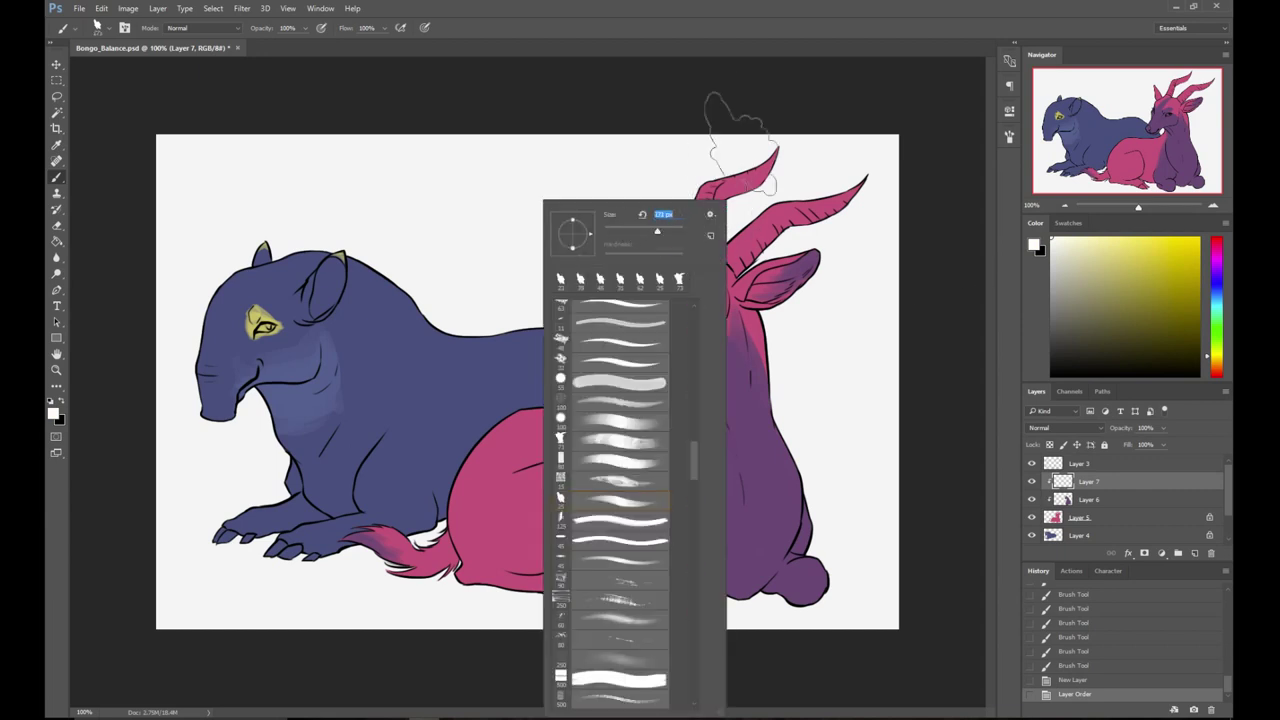
{"action": "left_click", "coordinate": [778, 125]}
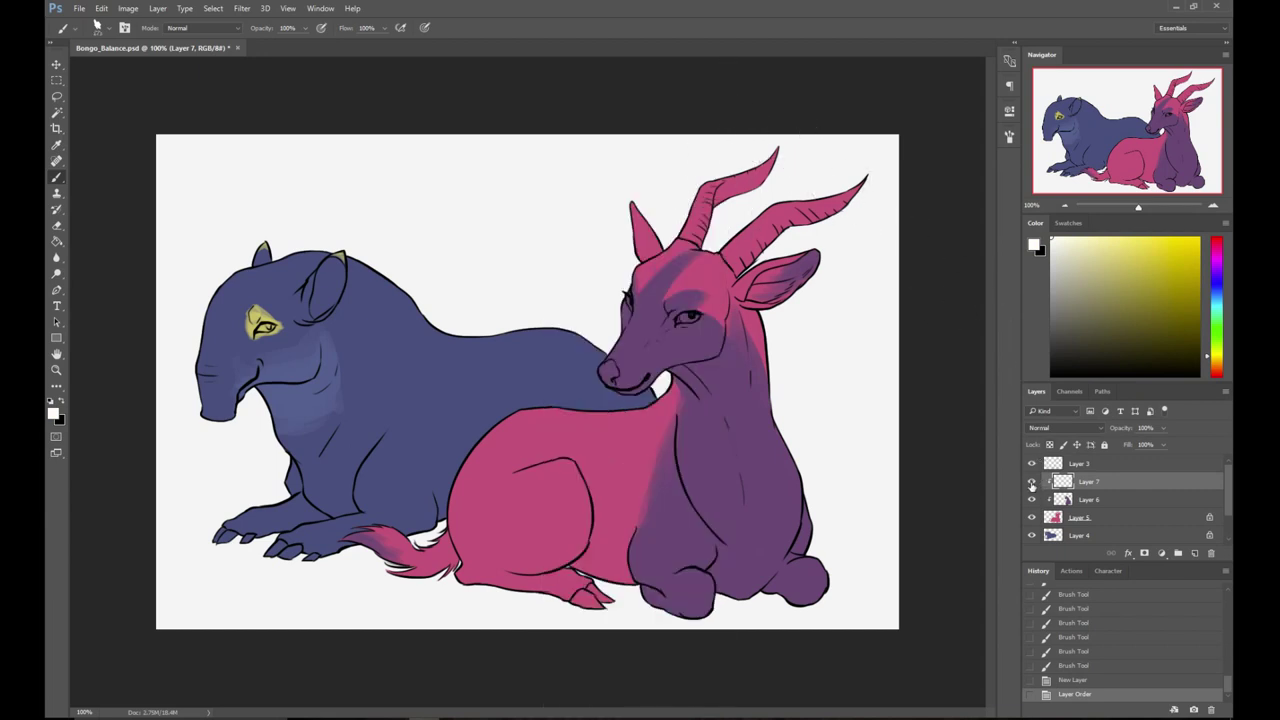
{"action": "mouse_move", "coordinate": [715, 175]}
{"action": "left_mouse_down"}
{"action": "mouse_move", "coordinate": [628, 232]}
{"action": "mouse_move", "coordinate": [605, 280]}
{"action": "mouse_move", "coordinate": [705, 320]}
{"action": "mouse_move", "coordinate": [630, 345]}
{"action": "mouse_move", "coordinate": [650, 400]}
{"action": "mouse_move", "coordinate": [395, 480]}
{"action": "mouse_move", "coordinate": [322, 555]}
{"action": "mouse_move", "coordinate": [635, 600]}
{"action": "mouse_move", "coordinate": [565, 530]}
{"action": "mouse_move", "coordinate": [645, 395]}
{"action": "left_mouse_up"}
- Shrink the brush, choose a medium violet, and block in the shadow beneath the antelope's jaw on Layer 7
{"action": "right_click", "coordinate": [642, 395]}
{"action": "left_click", "coordinate": [721, 229]}
{"action": "left_click", "coordinate": [841, 92]}
{"action": "left_click", "coordinate": [1213, 275]}
{"action": "left_click", "coordinate": [1098, 264]}
{"action": "left_click_drag", "start_coordinate": [1102, 264], "coordinate": [1110, 275]}
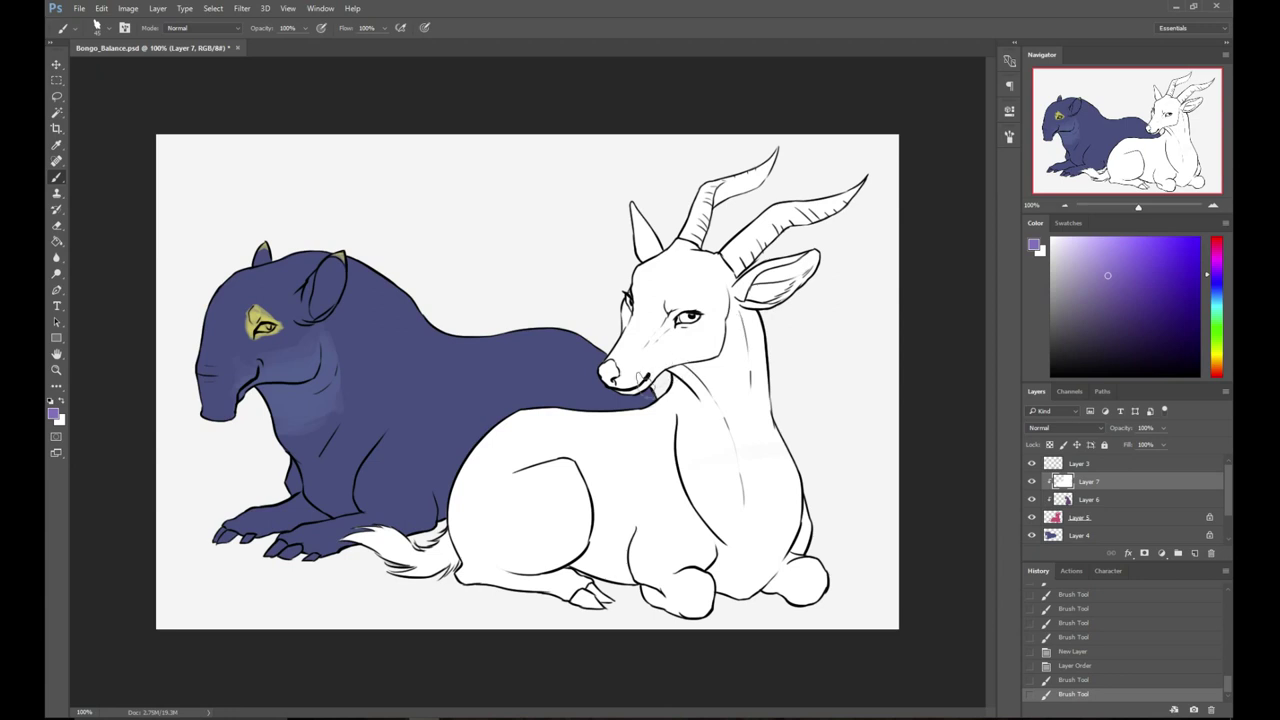
{"action": "mouse_move", "coordinate": [692, 360]}
{"action": "left_mouse_down"}
{"action": "mouse_move", "coordinate": [737, 341]}
{"action": "mouse_move", "coordinate": [686, 350]}
{"action": "mouse_move", "coordinate": [715, 349]}
{"action": "mouse_move", "coordinate": [732, 291]}
{"action": "mouse_move", "coordinate": [683, 383]}
{"action": "mouse_move", "coordinate": [735, 382]}
{"action": "left_mouse_up"}
- Add a new layer and draw a violet arrow above the animals slanting down toward the antelope to mark the light direction
{"action": "left_click", "coordinate": [1194, 553]}
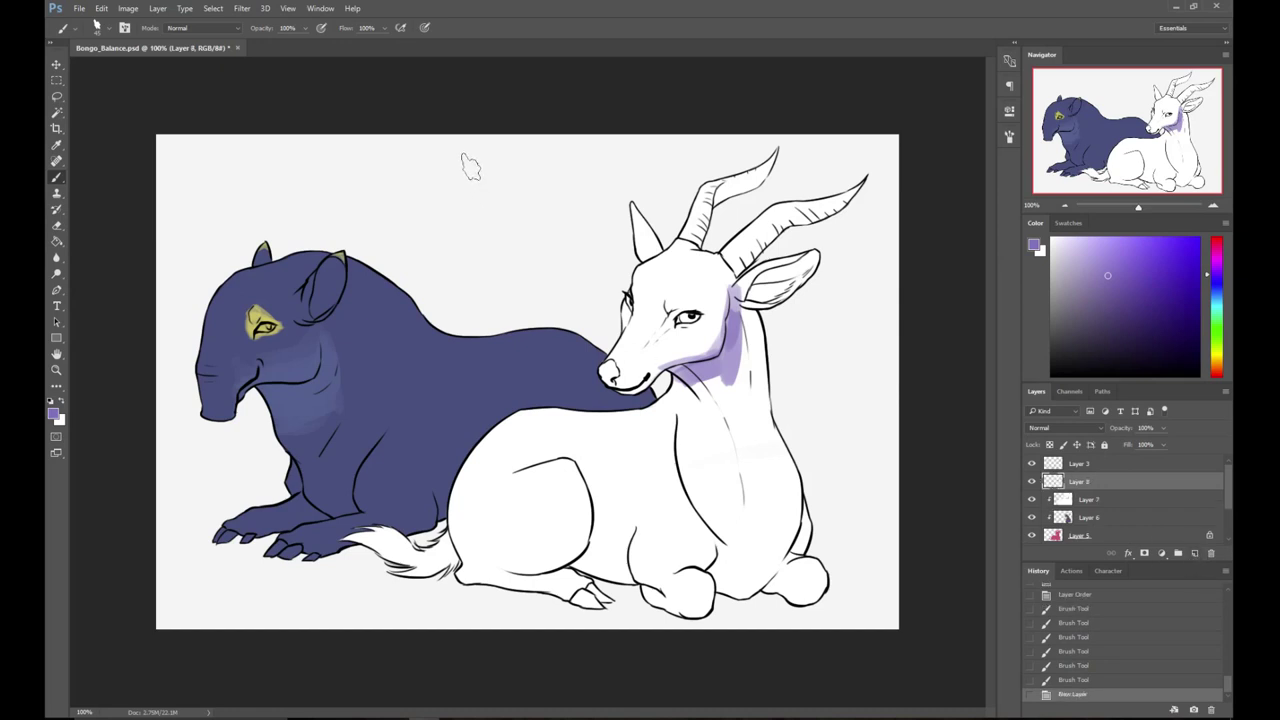
{"action": "left_click_drag", "start_coordinate": [452, 142], "coordinate": [528, 264]}
{"action": "left_click_drag", "start_coordinate": [465, 228], "coordinate": [535, 178]}
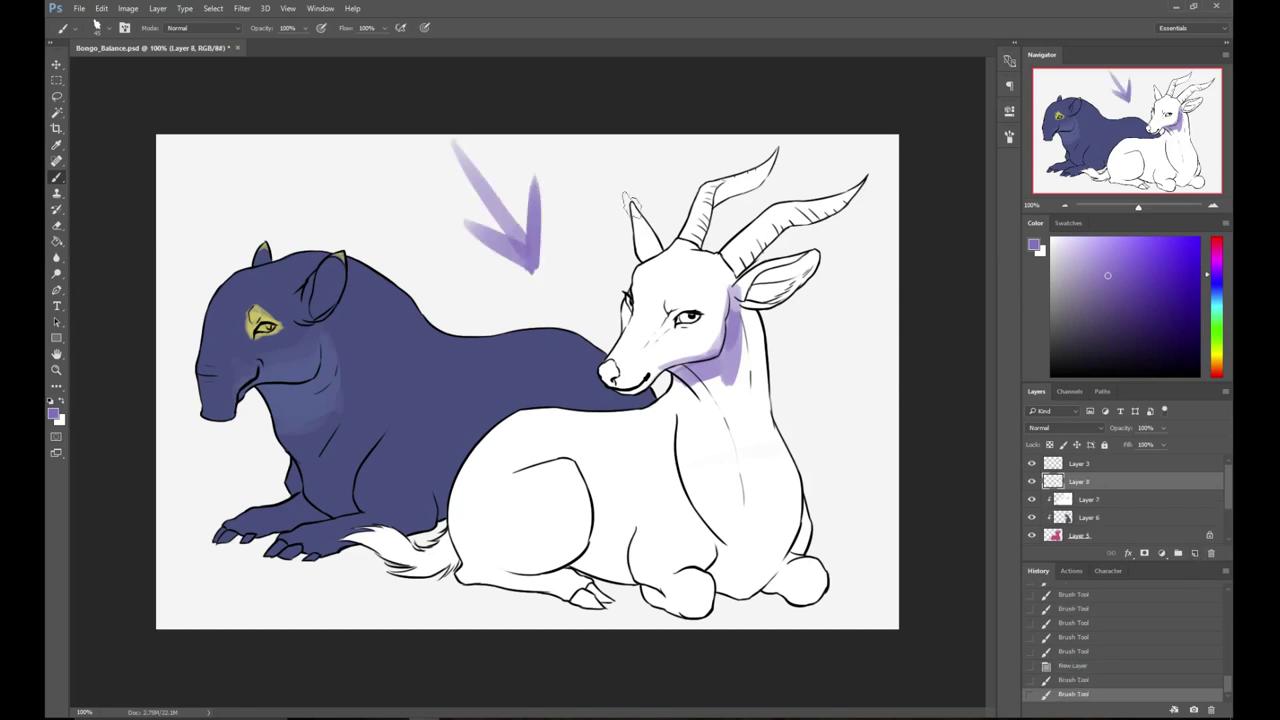
- On Layer 7, fill the violet shadow across the antelope's jaw, throat and upper neck
{"action": "left_click", "coordinate": [1090, 499]}
{"action": "left_click_drag", "start_coordinate": [676, 380], "coordinate": [722, 392]}
{"action": "mouse_move", "coordinate": [695, 372]}
{"action": "left_mouse_down"}
{"action": "mouse_move", "coordinate": [744, 364]}
{"action": "mouse_move", "coordinate": [717, 399]}
{"action": "mouse_move", "coordinate": [742, 374]}
{"action": "mouse_move", "coordinate": [675, 357]}
{"action": "mouse_move", "coordinate": [650, 383]}
{"action": "left_mouse_up"}
{"action": "left_click_drag", "start_coordinate": [674, 365], "coordinate": [641, 388]}
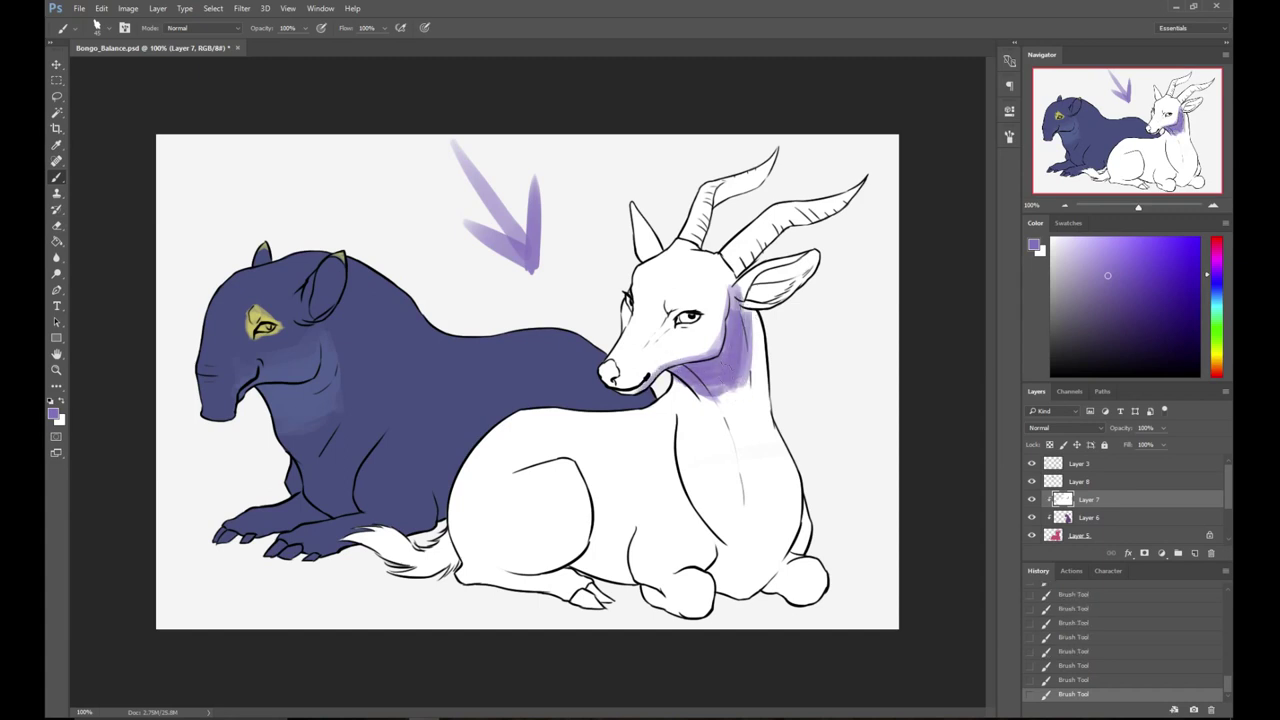
{"action": "mouse_move", "coordinate": [722, 346]}
{"action": "left_mouse_down"}
{"action": "mouse_move", "coordinate": [684, 361]}
{"action": "mouse_move", "coordinate": [715, 397]}
{"action": "left_mouse_up"}
{"action": "left_click_drag", "start_coordinate": [744, 365], "coordinate": [744, 338]}
{"action": "left_click_drag", "start_coordinate": [740, 294], "coordinate": [727, 340]}
- Block in violet shadow over the antelope's lower chest and far foreleg
{"action": "mouse_move", "coordinate": [732, 288]}
{"action": "left_mouse_down"}
{"action": "mouse_move", "coordinate": [746, 304]}
{"action": "mouse_move", "coordinate": [738, 358]}
{"action": "mouse_move", "coordinate": [760, 538]}
{"action": "mouse_move", "coordinate": [737, 586]}
{"action": "left_mouse_up"}
{"action": "left_click_drag", "start_coordinate": [789, 468], "coordinate": [740, 595]}
{"action": "left_click_drag", "start_coordinate": [794, 520], "coordinate": [750, 592]}
{"action": "left_click_drag", "start_coordinate": [805, 508], "coordinate": [770, 588]}
{"action": "left_click_drag", "start_coordinate": [780, 540], "coordinate": [822, 598]}
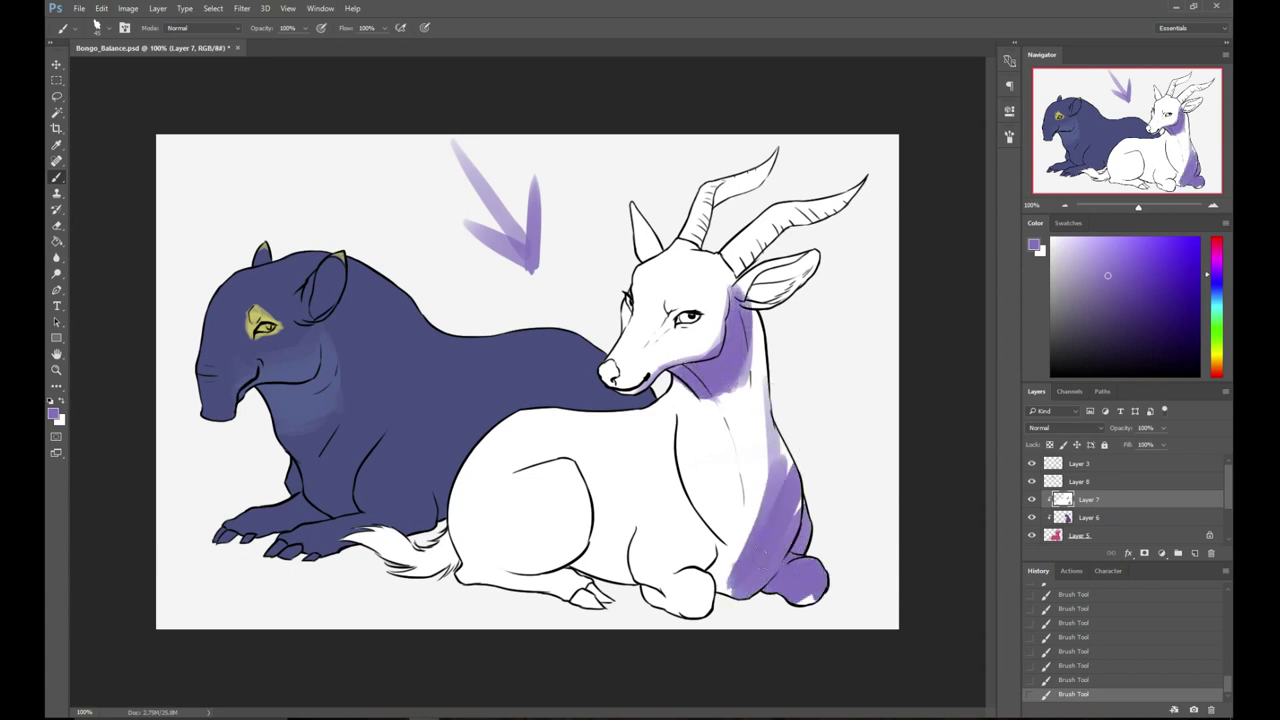
- Shade the antelope's near foreleg and the adjoining edge of its chest in violet
{"action": "mouse_move", "coordinate": [642, 590]}
{"action": "left_mouse_down"}
{"action": "mouse_move", "coordinate": [704, 606]}
{"action": "mouse_move", "coordinate": [688, 578]}
{"action": "left_mouse_up"}
{"action": "left_click_drag", "start_coordinate": [690, 580], "coordinate": [713, 550]}
{"action": "left_click_drag", "start_coordinate": [676, 476], "coordinate": [728, 545]}
{"action": "mouse_move", "coordinate": [700, 500]}
{"action": "left_mouse_down"}
{"action": "mouse_move", "coordinate": [725, 571]}
{"action": "mouse_move", "coordinate": [705, 612]}
{"action": "mouse_move", "coordinate": [735, 590]}
{"action": "left_mouse_up"}
{"action": "mouse_move", "coordinate": [680, 435]}
{"action": "left_mouse_down"}
{"action": "mouse_move", "coordinate": [750, 545]}
{"action": "mouse_move", "coordinate": [703, 475]}
{"action": "left_mouse_up"}
{"action": "key", "text": "x"}
{"action": "key", "text": "x"}
- Paint violet shadows on the antelope's belly, folded hind leg, tail underside and horns
{"action": "left_click_drag", "start_coordinate": [576, 558], "coordinate": [608, 571]}
{"action": "mouse_move", "coordinate": [588, 500]}
{"action": "left_mouse_down"}
{"action": "mouse_move", "coordinate": [600, 575]}
{"action": "mouse_move", "coordinate": [625, 595]}
{"action": "left_mouse_up"}
{"action": "mouse_move", "coordinate": [450, 570]}
{"action": "left_mouse_down"}
{"action": "mouse_move", "coordinate": [571, 605]}
{"action": "mouse_move", "coordinate": [466, 535]}
{"action": "mouse_move", "coordinate": [444, 584]}
{"action": "left_mouse_up"}
{"action": "left_click_drag", "start_coordinate": [384, 548], "coordinate": [456, 584]}
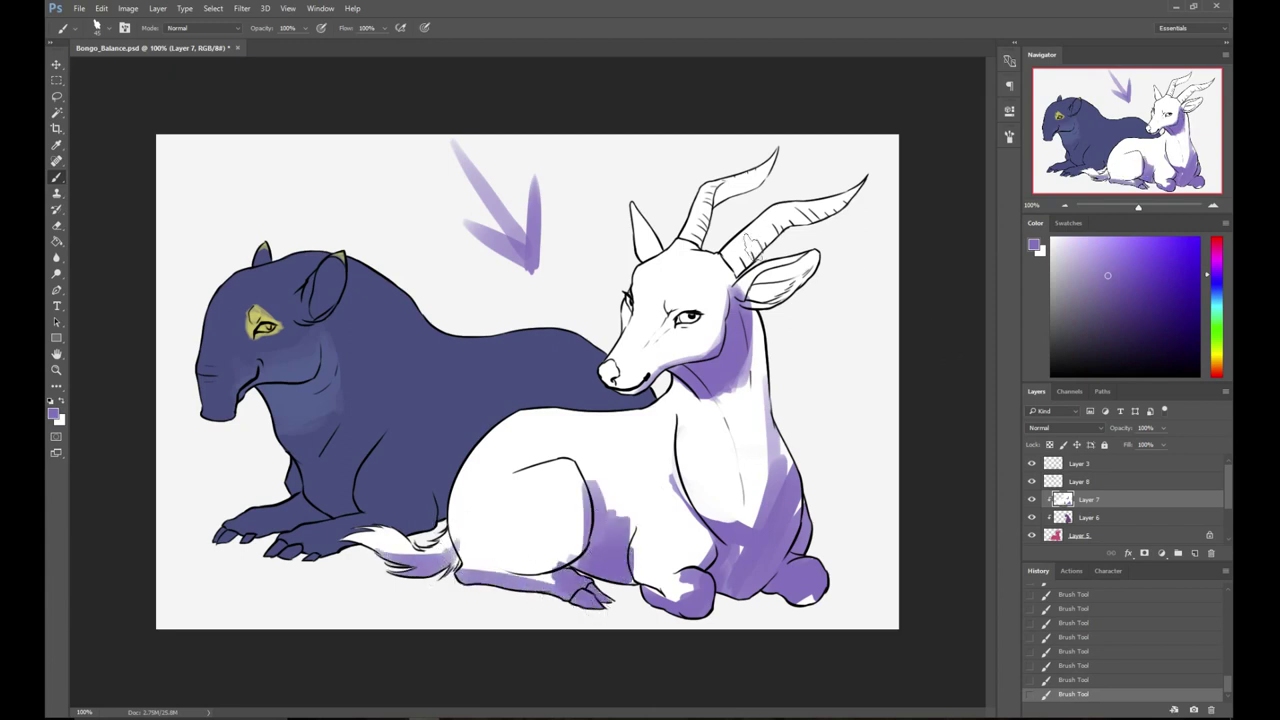
{"action": "mouse_move", "coordinate": [716, 206]}
{"action": "left_mouse_down"}
{"action": "mouse_move", "coordinate": [768, 178]}
{"action": "mouse_move", "coordinate": [776, 154]}
{"action": "left_mouse_up"}
- Preview Layer 7 with the Multiply blend mode and return it to Normal
{"action": "left_click", "coordinate": [1064, 430]}
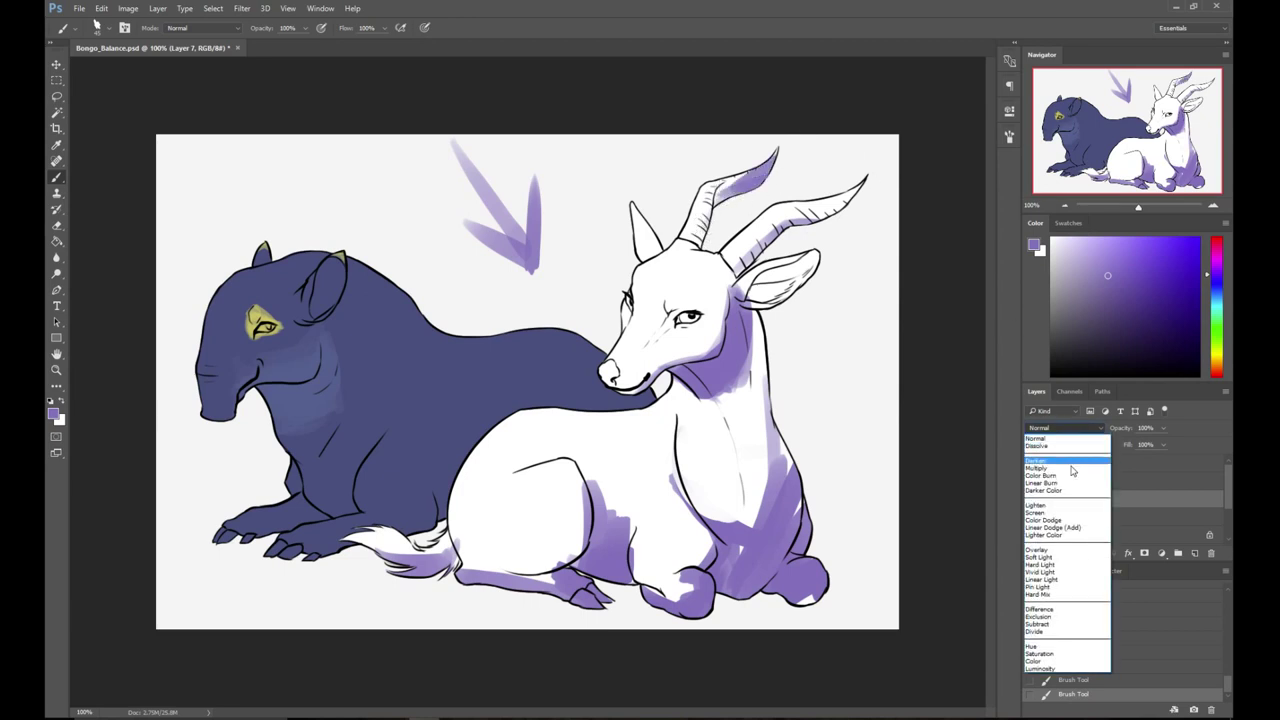
{"action": "left_click", "coordinate": [1063, 470]}
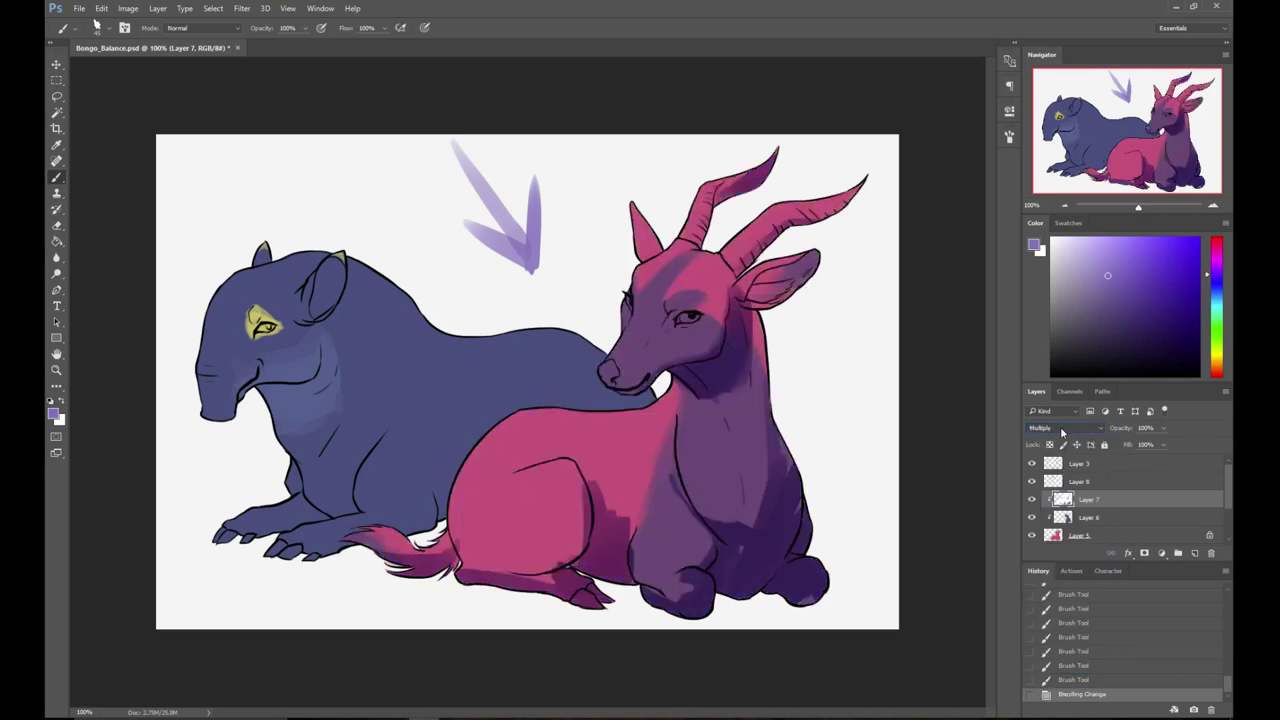
{"action": "left_click", "coordinate": [1062, 430]}
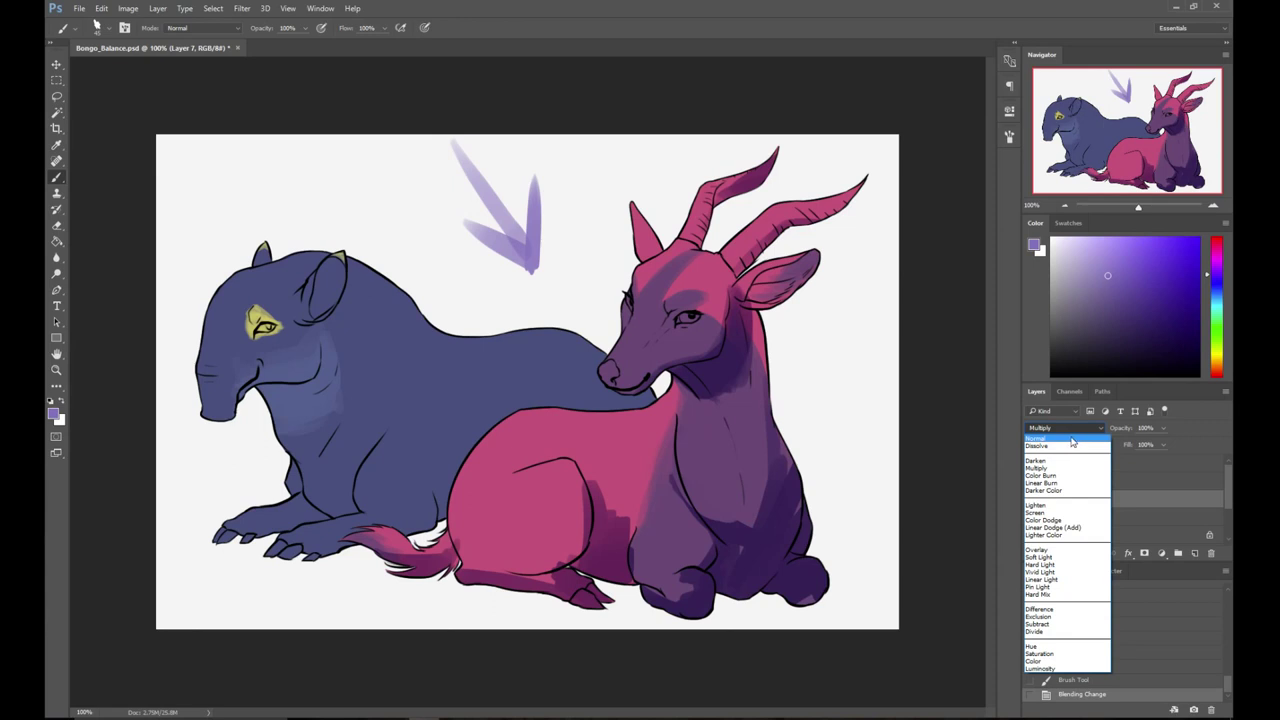
{"action": "left_click", "coordinate": [1072, 441]}
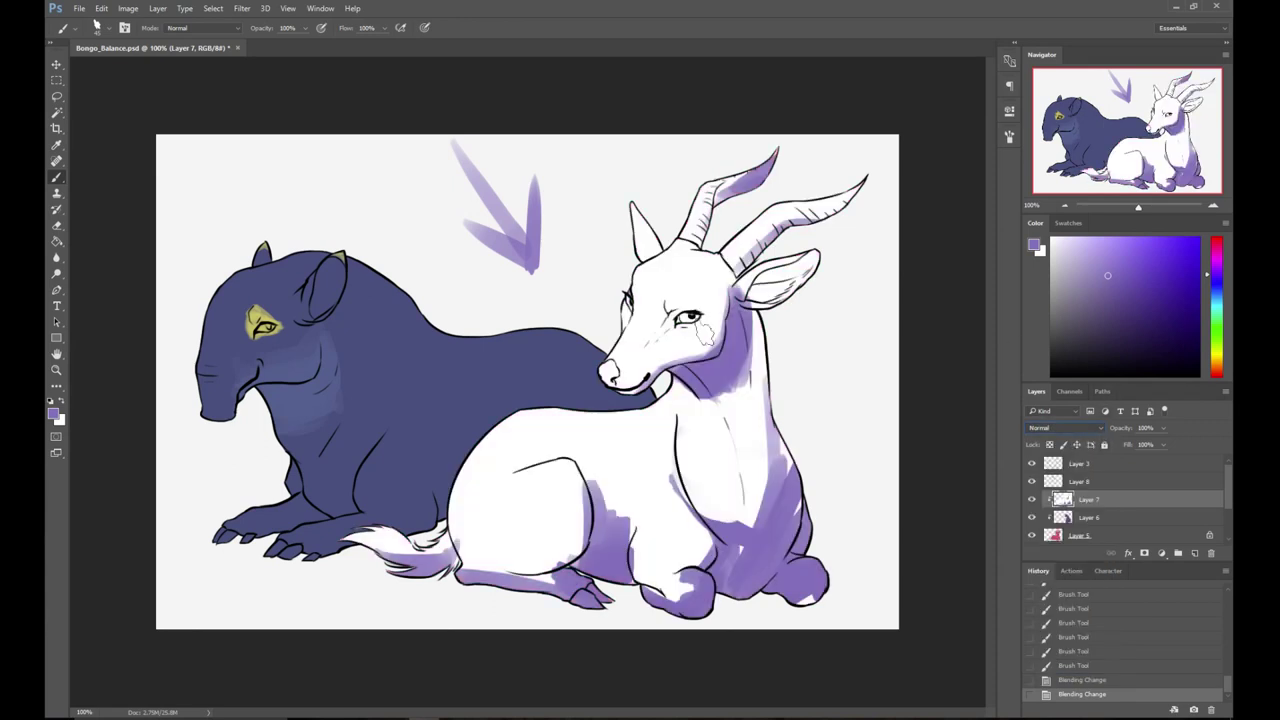
- Extend the violet shading down the antelope's neck and fill the gaps in its lower chest and far foreleg
{"action": "mouse_move", "coordinate": [746, 378]}
{"action": "left_mouse_down"}
{"action": "mouse_move", "coordinate": [696, 368]}
{"action": "mouse_move", "coordinate": [720, 418]}
{"action": "left_mouse_up"}
{"action": "left_click_drag", "start_coordinate": [710, 396], "coordinate": [732, 440]}
{"action": "left_click_drag", "start_coordinate": [755, 320], "coordinate": [754, 462]}
{"action": "mouse_move", "coordinate": [768, 414]}
{"action": "left_mouse_down"}
{"action": "mouse_move", "coordinate": [754, 498]}
{"action": "mouse_move", "coordinate": [777, 439]}
{"action": "mouse_move", "coordinate": [726, 582]}
{"action": "left_mouse_up"}
{"action": "left_click_drag", "start_coordinate": [825, 597], "coordinate": [804, 600]}
{"action": "mouse_move", "coordinate": [784, 468]}
{"action": "left_mouse_down"}
{"action": "mouse_move", "coordinate": [776, 512]}
{"action": "mouse_move", "coordinate": [801, 540]}
{"action": "left_mouse_up"}
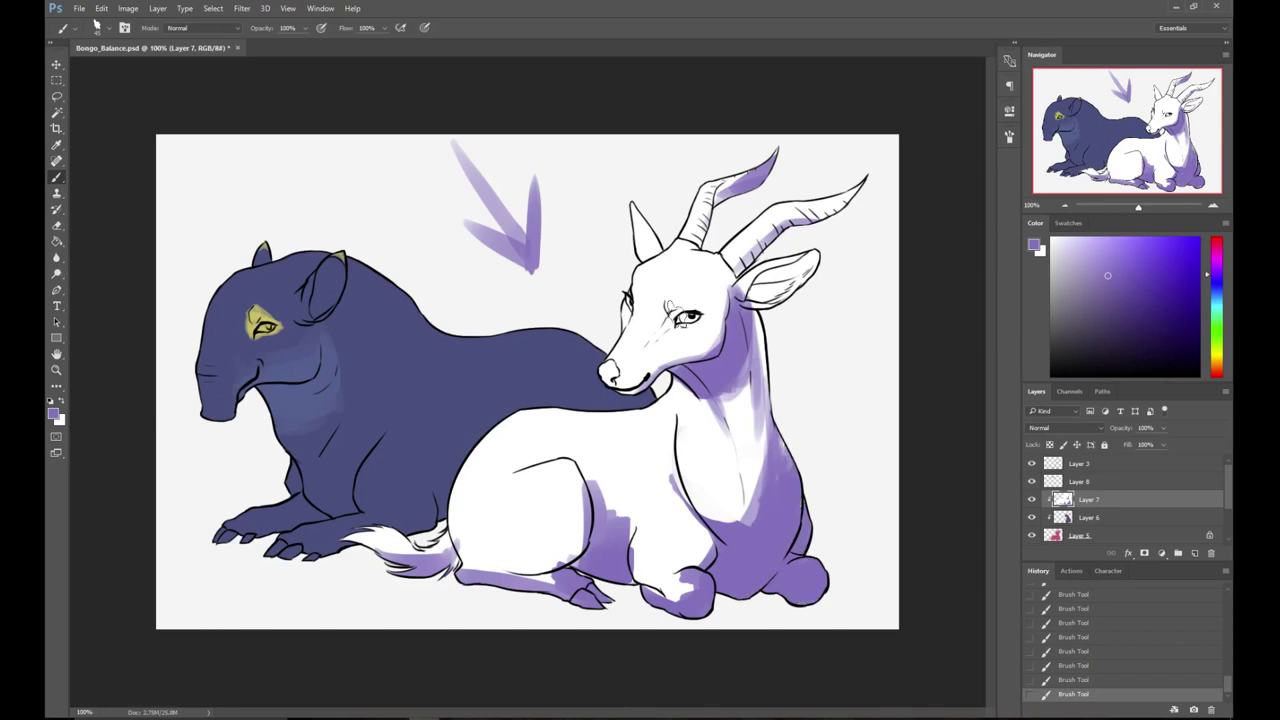
- Shade both antelope ears in violet with a smaller brush, cleaning up the near ear's edge with white
{"action": "right_click", "coordinate": [680, 308]}
{"action": "left_click_drag", "start_coordinate": [648, 222], "coordinate": [658, 254]}
{"action": "mouse_move", "coordinate": [745, 286]}
{"action": "left_mouse_down"}
{"action": "mouse_move", "coordinate": [810, 258]}
{"action": "mouse_move", "coordinate": [774, 291]}
{"action": "mouse_move", "coordinate": [812, 255]}
{"action": "left_mouse_up"}
{"action": "key", "text": "x"}
{"action": "left_click_drag", "start_coordinate": [816, 252], "coordinate": [774, 304]}
{"action": "key", "text": "x"}
{"action": "left_click_drag", "start_coordinate": [751, 297], "coordinate": [777, 303]}
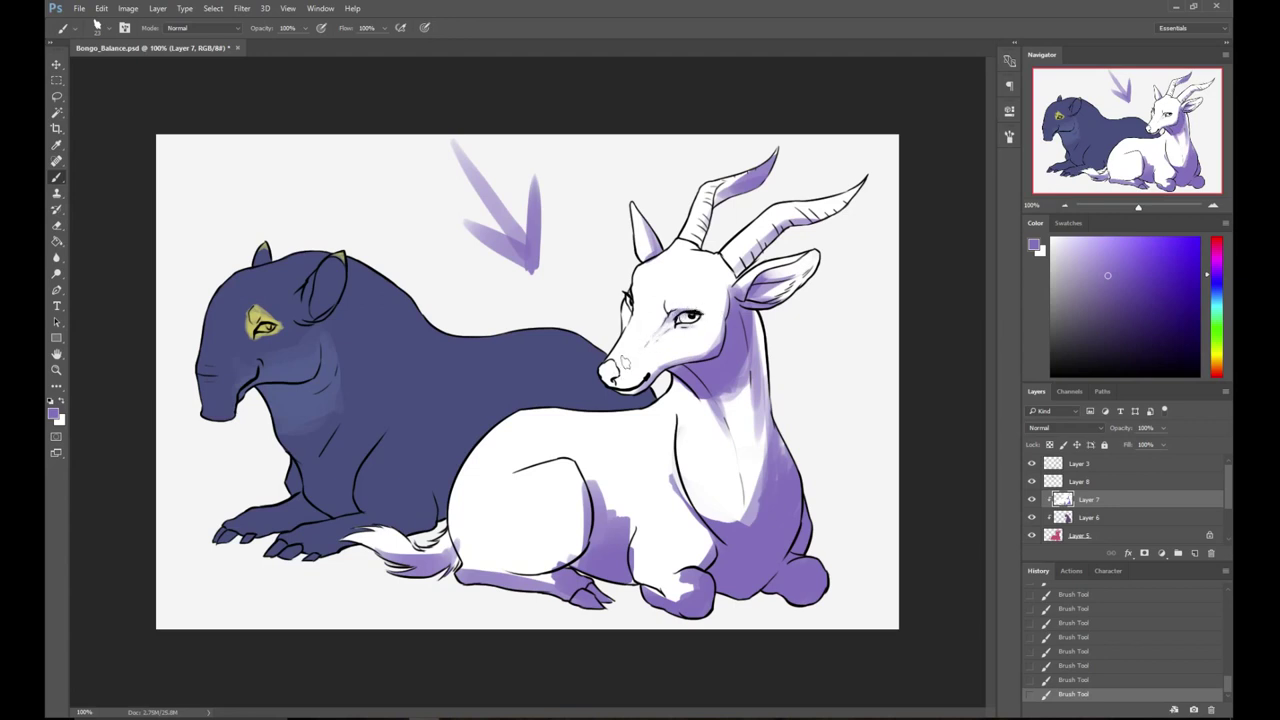
- Enlarge the brush and add violet shading along the antelope's muzzle and lower cheek
{"action": "right_click", "coordinate": [624, 344]}
{"action": "left_click", "coordinate": [712, 231]}
{"action": "left_click", "coordinate": [731, 122]}
{"action": "left_click_drag", "start_coordinate": [637, 372], "coordinate": [697, 348]}
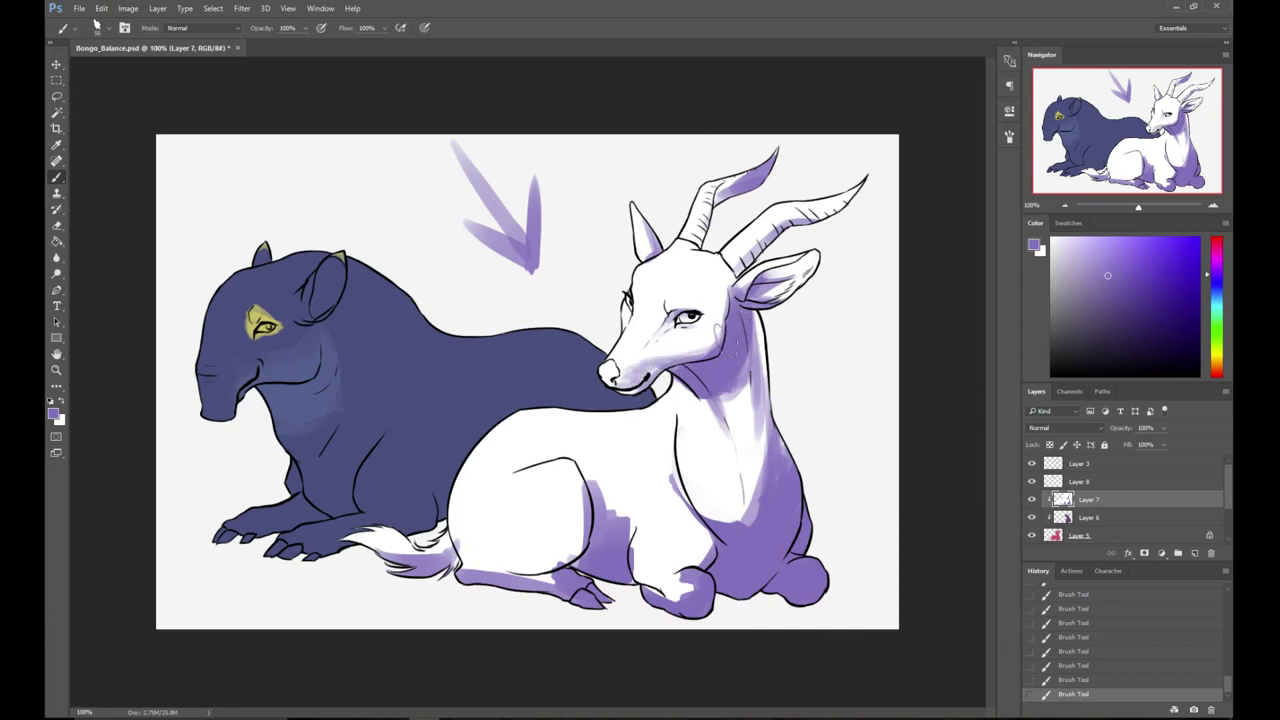
- Refine the violet shadows on the antelope's flank, hind leg, near shoulder, chest contour and neck
{"action": "mouse_move", "coordinate": [606, 538]}
{"action": "left_mouse_down"}
{"action": "mouse_move", "coordinate": [630, 525]}
{"action": "mouse_move", "coordinate": [625, 505]}
{"action": "left_mouse_up"}
{"action": "mouse_move", "coordinate": [572, 580]}
{"action": "left_mouse_down"}
{"action": "mouse_move", "coordinate": [502, 555]}
{"action": "mouse_move", "coordinate": [584, 532]}
{"action": "left_mouse_up"}
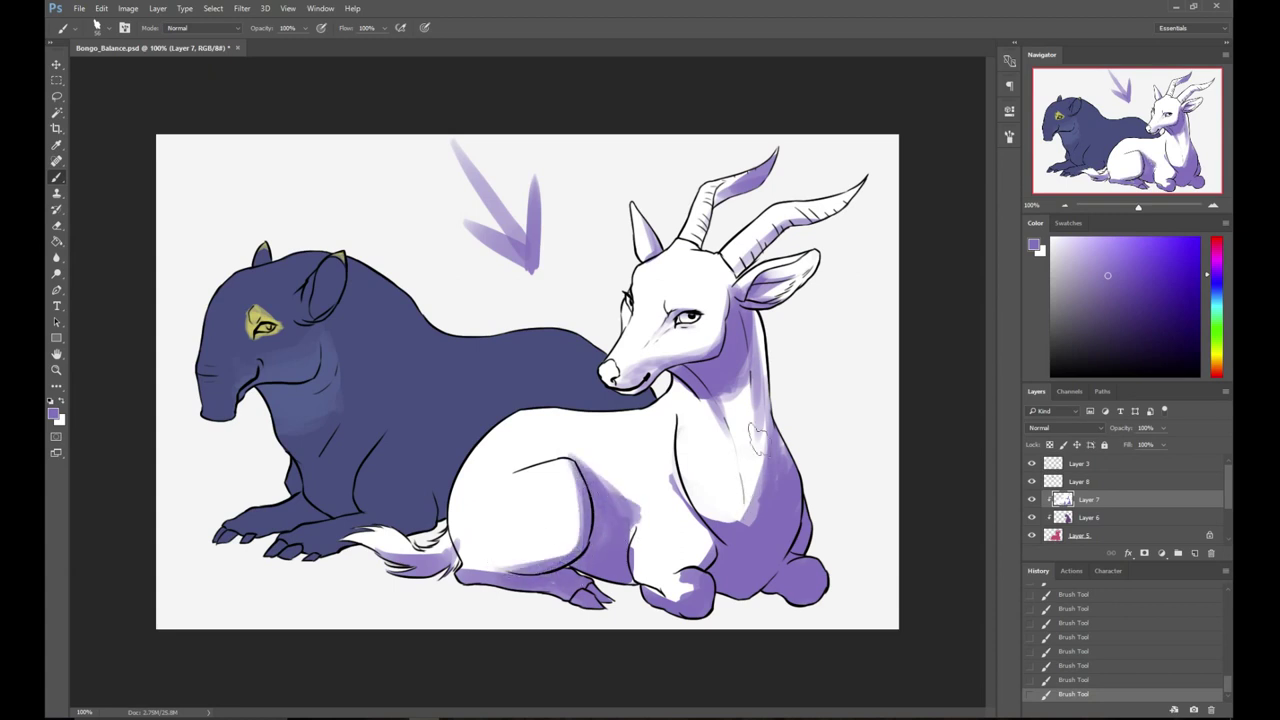
{"action": "left_click_drag", "start_coordinate": [756, 376], "coordinate": [752, 473]}
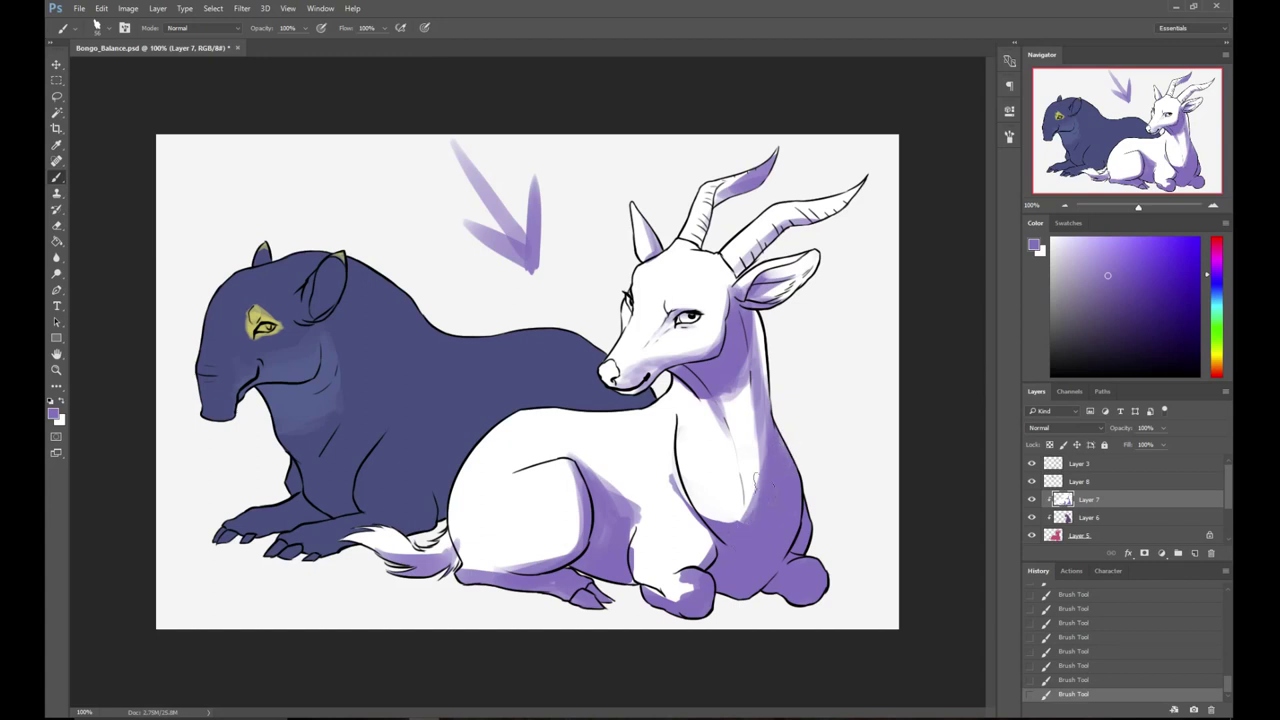
{"action": "mouse_move", "coordinate": [635, 500]}
{"action": "left_mouse_down"}
{"action": "mouse_move", "coordinate": [630, 592]}
{"action": "mouse_move", "coordinate": [706, 543]}
{"action": "left_mouse_up"}
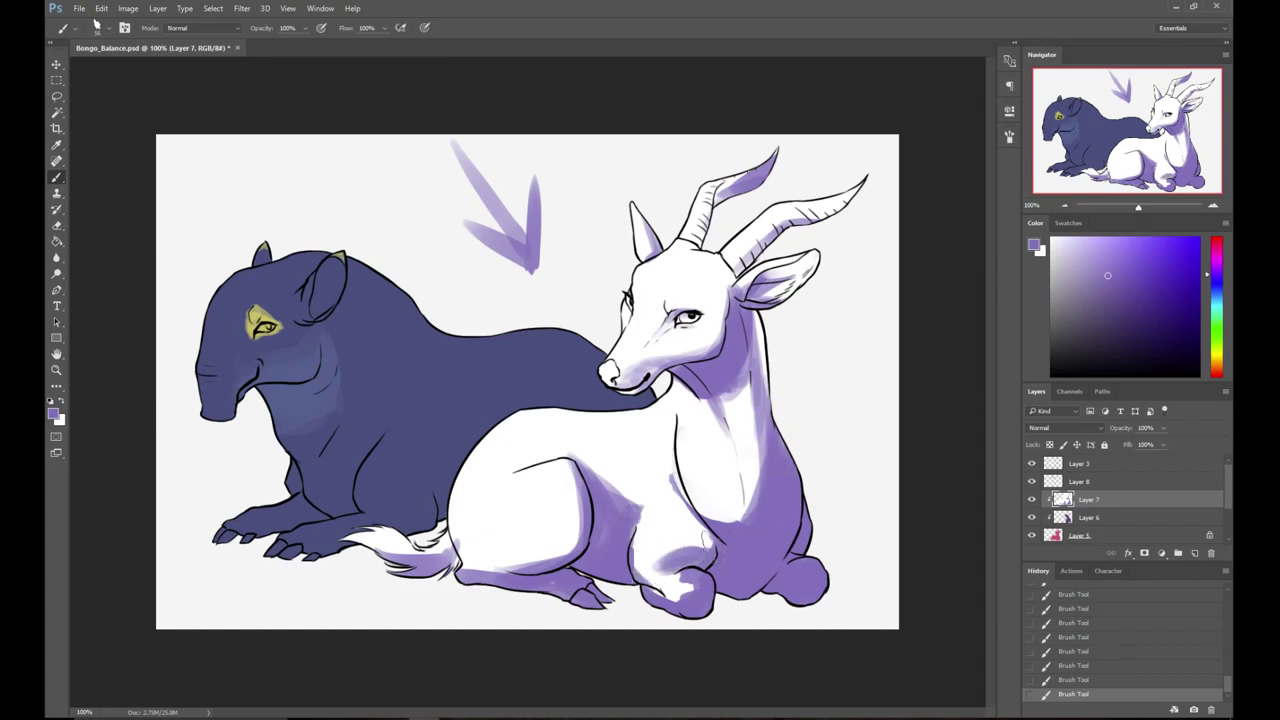
{"action": "mouse_move", "coordinate": [668, 405]}
{"action": "left_mouse_down"}
{"action": "mouse_move", "coordinate": [738, 560]}
{"action": "mouse_move", "coordinate": [688, 485]}
{"action": "mouse_move", "coordinate": [745, 515]}
{"action": "left_mouse_up"}
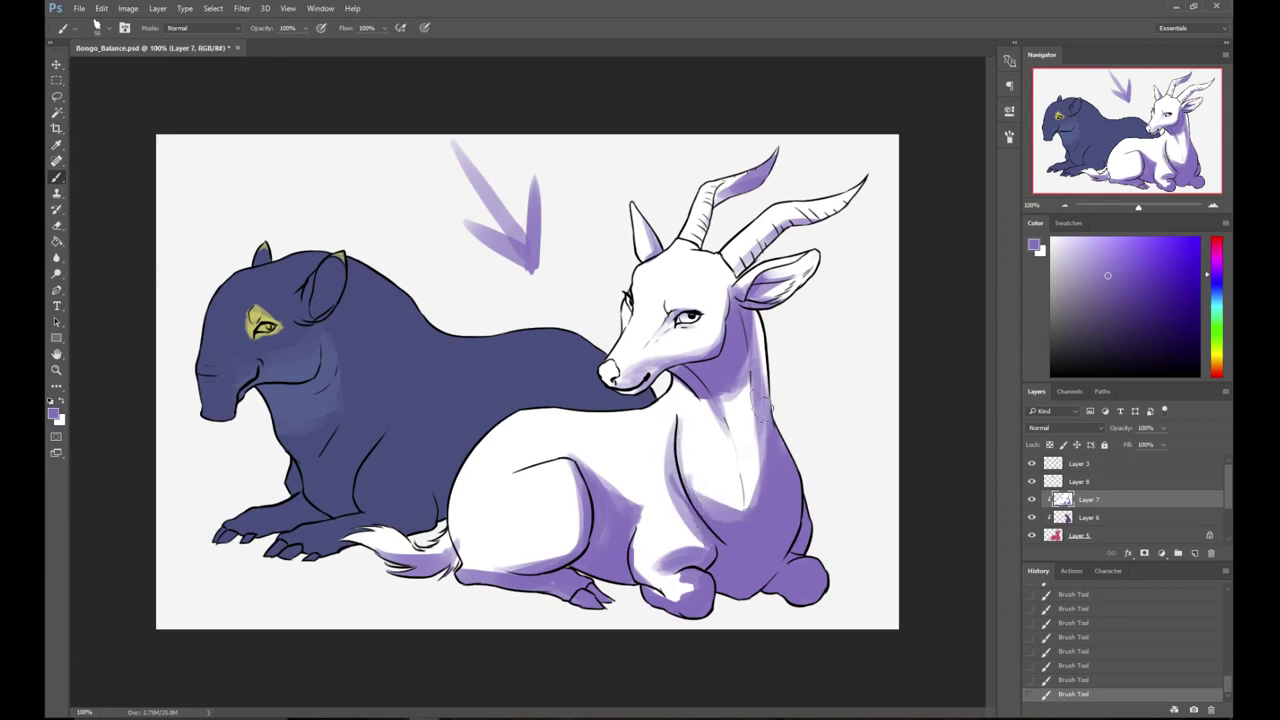
{"action": "mouse_move", "coordinate": [803, 259]}
{"action": "left_mouse_down"}
{"action": "mouse_move", "coordinate": [756, 290]}
{"action": "mouse_move", "coordinate": [755, 426]}
{"action": "left_mouse_up"}
- Switch to white and carve highlights into the shadows on the antelope's chest and behind its thigh
{"action": "key", "text": "x"}
{"action": "left_click_drag", "start_coordinate": [744, 486], "coordinate": [750, 510]}
{"action": "left_click_drag", "start_coordinate": [748, 400], "coordinate": [748, 510]}
{"action": "left_click_drag", "start_coordinate": [768, 420], "coordinate": [750, 520]}
{"action": "left_click_drag", "start_coordinate": [745, 465], "coordinate": [712, 522]}
{"action": "mouse_move", "coordinate": [740, 415]}
{"action": "left_mouse_down"}
{"action": "mouse_move", "coordinate": [735, 522]}
{"action": "mouse_move", "coordinate": [755, 478]}
{"action": "left_mouse_up"}
{"action": "left_click_drag", "start_coordinate": [584, 460], "coordinate": [628, 490]}
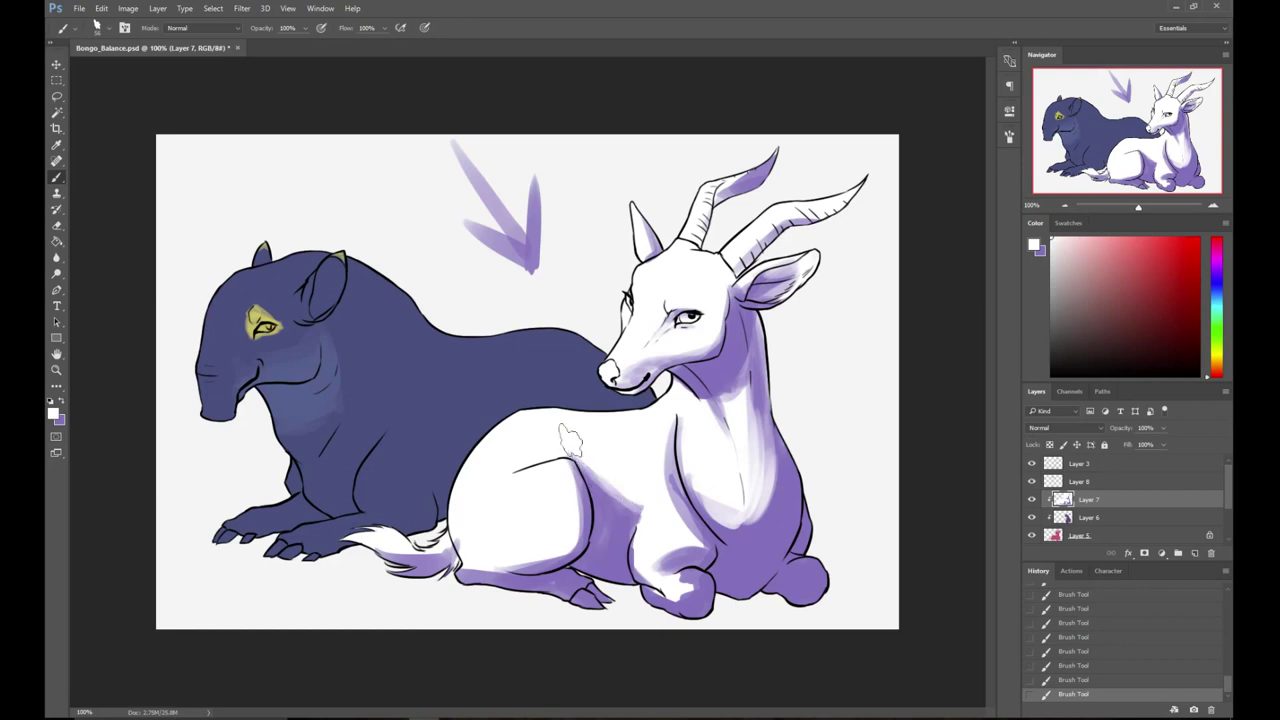
- Shade the underside of the antelope's thigh in violet, undoing and repainting the first stroke
{"action": "key", "text": "x"}
{"action": "mouse_move", "coordinate": [478, 562]}
{"action": "left_mouse_down"}
{"action": "mouse_move", "coordinate": [558, 547]}
{"action": "mouse_move", "coordinate": [578, 490]}
{"action": "mouse_move", "coordinate": [579, 528]}
{"action": "mouse_move", "coordinate": [482, 566]}
{"action": "left_mouse_up"}
{"action": "key", "text": "ctrl+alt+z"}
{"action": "mouse_move", "coordinate": [570, 543]}
{"action": "left_mouse_down"}
{"action": "mouse_move", "coordinate": [480, 562]}
{"action": "mouse_move", "coordinate": [500, 566]}
{"action": "left_mouse_up"}
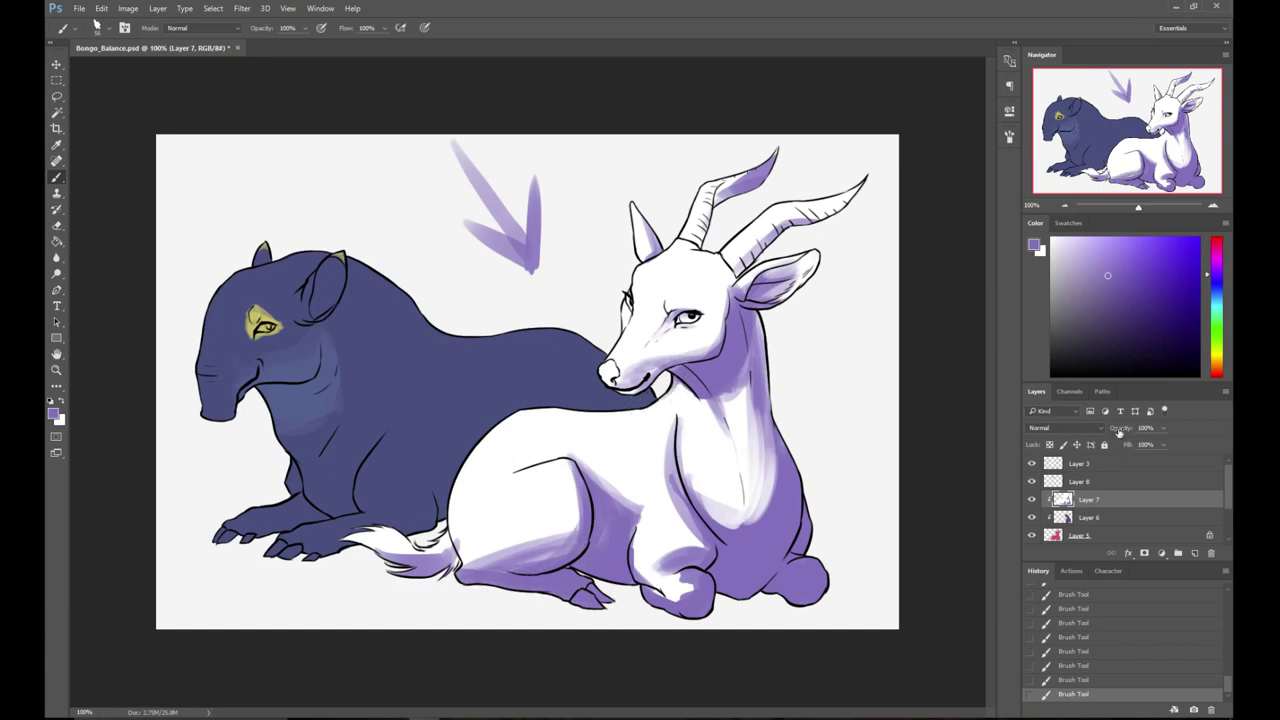
- Add a new layer directly above Layer 4 and clip it to the tapir
{"action": "left_click", "coordinate": [1128, 530]}
{"action": "left_click_drag", "start_coordinate": [1230, 490], "coordinate": [1225, 517]}
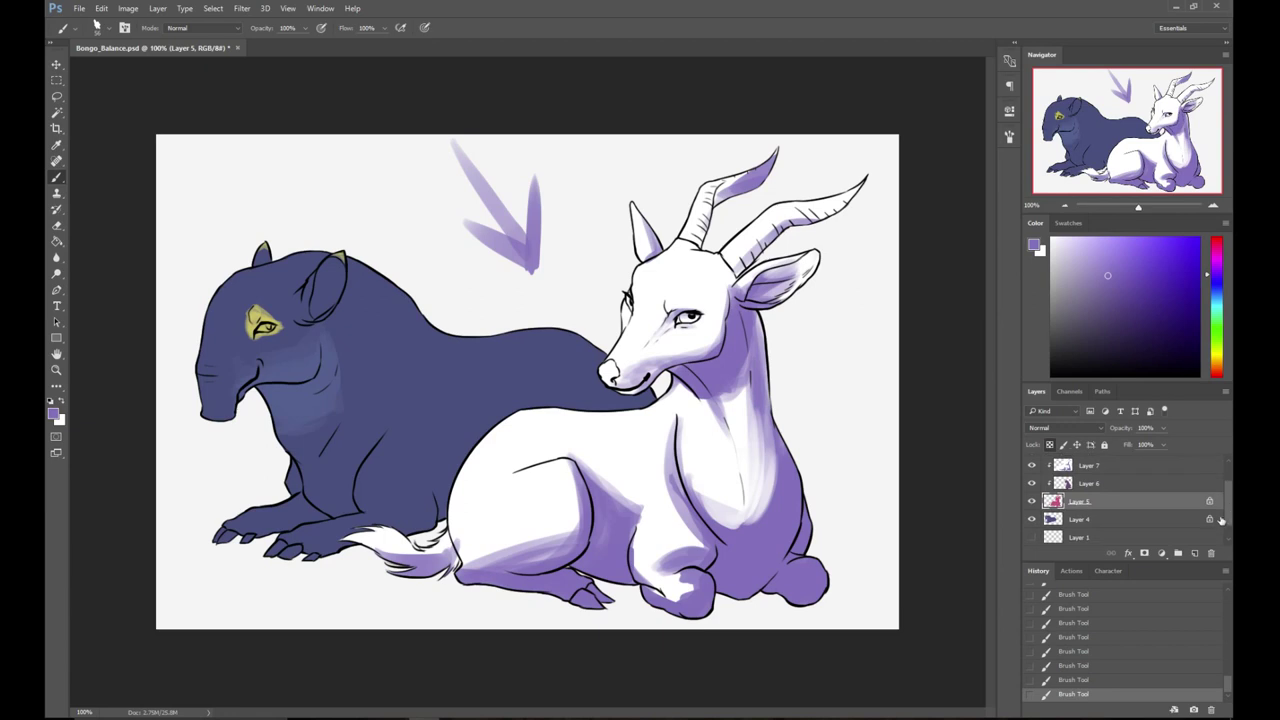
{"action": "scroll", "coordinate": [1205, 503], "scroll_direction": "up", "scroll_amount": 2}
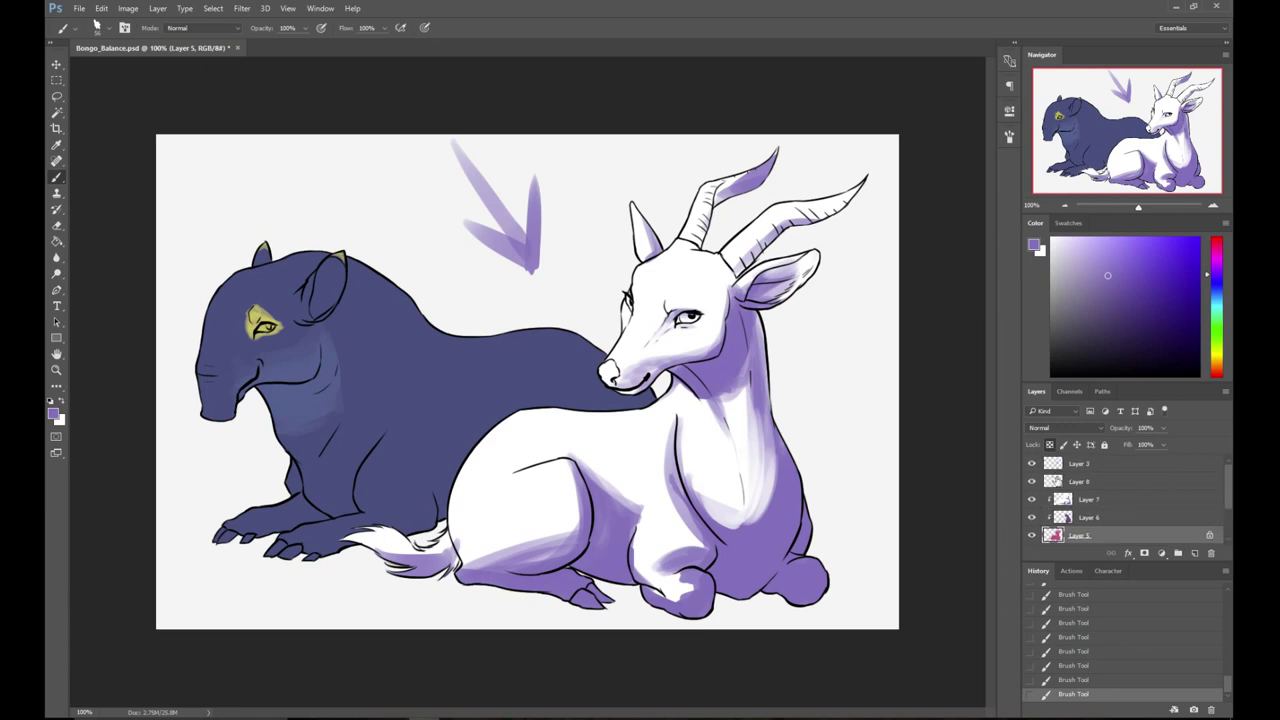
{"action": "left_click", "coordinate": [1032, 482]}
{"action": "scroll", "coordinate": [1222, 485], "scroll_direction": "down", "scroll_amount": 3}
{"action": "left_click", "coordinate": [1185, 505]}
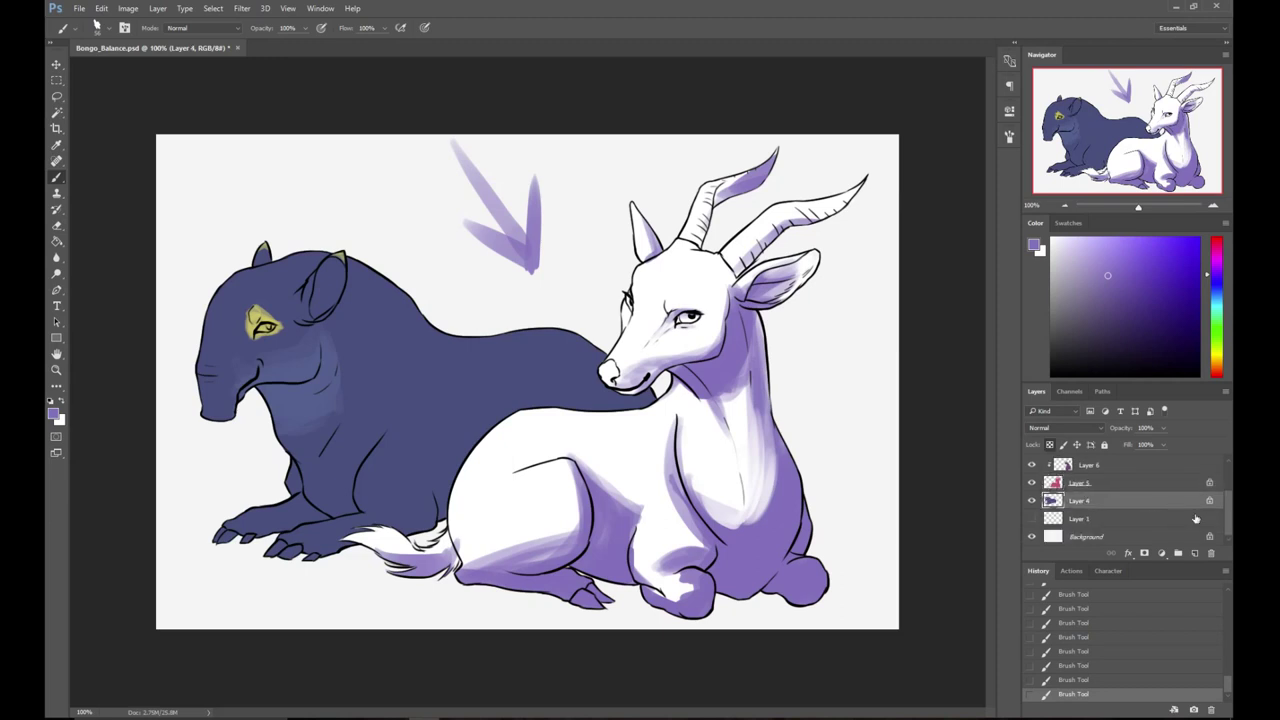
{"action": "left_click", "coordinate": [1196, 555]}
{"action": "right_click", "coordinate": [1112, 500]}
{"action": "left_click", "coordinate": [1023, 378]}
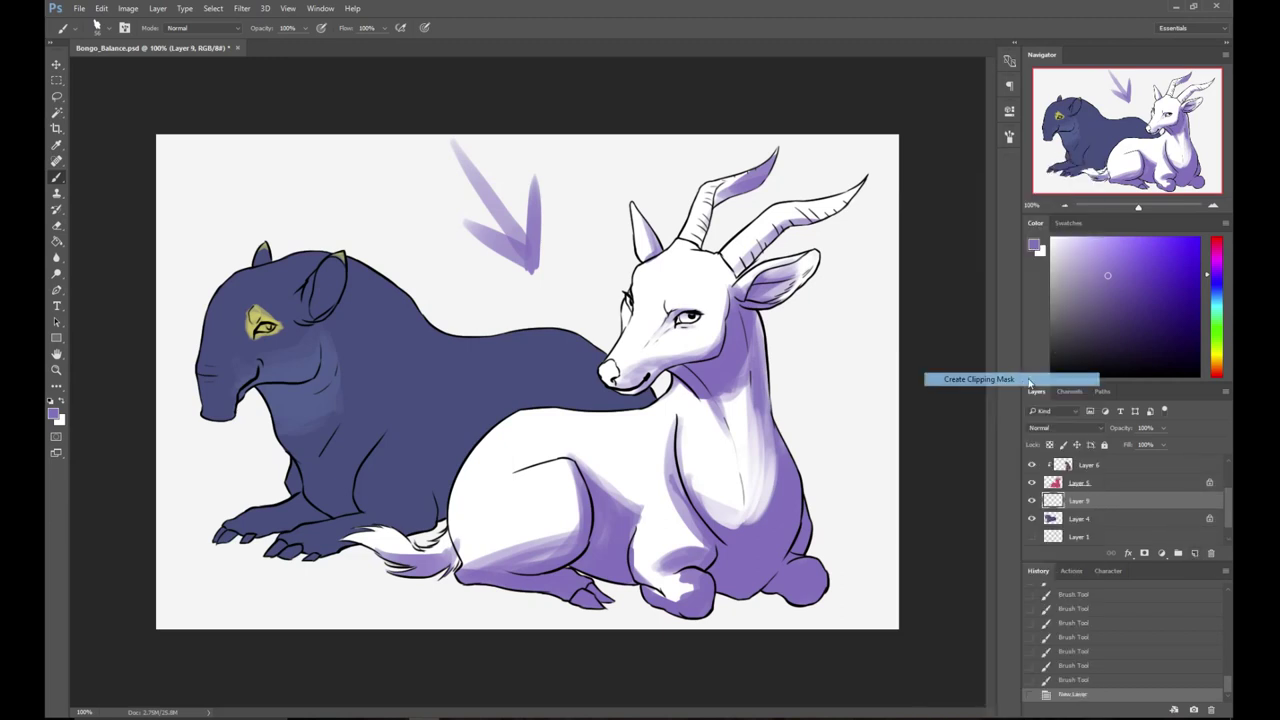
- Cover the whole tapir with white on Layer 9, enlarging the brush for the body
{"action": "key", "text": "x"}
{"action": "mouse_move", "coordinate": [288, 252]}
{"action": "left_mouse_down"}
{"action": "mouse_move", "coordinate": [222, 290]}
{"action": "mouse_move", "coordinate": [206, 350]}
{"action": "left_mouse_up"}
{"action": "right_click", "coordinate": [277, 201]}
{"action": "left_click_drag", "start_coordinate": [361, 232], "coordinate": [367, 233]}
{"action": "left_click", "coordinate": [190, 361]}
{"action": "mouse_move", "coordinate": [215, 370]}
{"action": "left_mouse_down"}
{"action": "mouse_move", "coordinate": [295, 300]}
{"action": "mouse_move", "coordinate": [345, 285]}
{"action": "mouse_move", "coordinate": [330, 400]}
{"action": "mouse_move", "coordinate": [378, 443]}
{"action": "mouse_move", "coordinate": [246, 551]}
{"action": "mouse_move", "coordinate": [487, 493]}
{"action": "mouse_move", "coordinate": [500, 410]}
{"action": "mouse_move", "coordinate": [373, 380]}
{"action": "mouse_move", "coordinate": [611, 335]}
{"action": "mouse_move", "coordinate": [581, 439]}
{"action": "mouse_move", "coordinate": [569, 438]}
{"action": "left_mouse_up"}
- Paint violet shadow under the tapir's snout, jaw and cheek, and clean up its edges with white
{"action": "key", "text": "x"}
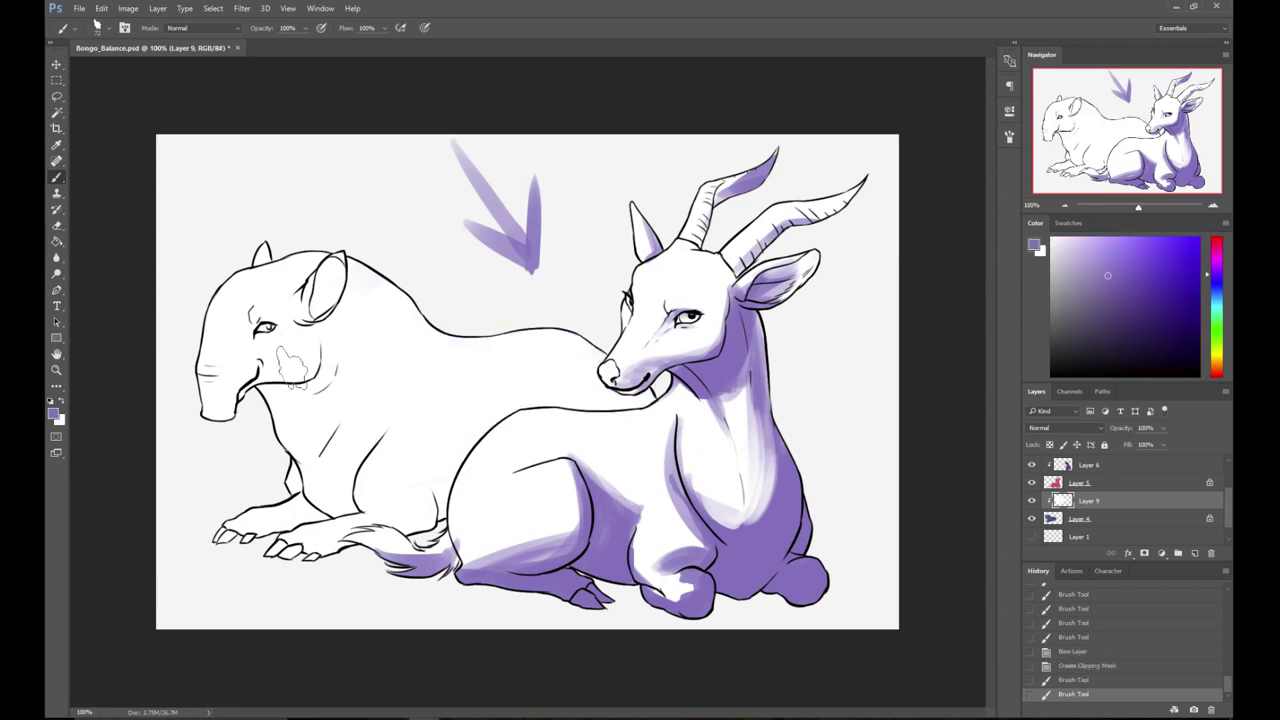
{"action": "mouse_move", "coordinate": [258, 368]}
{"action": "left_mouse_down"}
{"action": "mouse_move", "coordinate": [236, 410]}
{"action": "mouse_move", "coordinate": [305, 372]}
{"action": "mouse_move", "coordinate": [322, 350]}
{"action": "mouse_move", "coordinate": [318, 335]}
{"action": "mouse_move", "coordinate": [310, 342]}
{"action": "left_mouse_up"}
{"action": "mouse_move", "coordinate": [288, 368]}
{"action": "left_mouse_down"}
{"action": "mouse_move", "coordinate": [248, 363]}
{"action": "mouse_move", "coordinate": [232, 433]}
{"action": "mouse_move", "coordinate": [275, 353]}
{"action": "mouse_move", "coordinate": [315, 353]}
{"action": "mouse_move", "coordinate": [295, 358]}
{"action": "mouse_move", "coordinate": [318, 343]}
{"action": "mouse_move", "coordinate": [258, 358]}
{"action": "mouse_move", "coordinate": [312, 310]}
{"action": "left_mouse_up"}
{"action": "key", "text": "x"}
{"action": "left_click_drag", "start_coordinate": [234, 346], "coordinate": [220, 396]}
{"action": "left_click_drag", "start_coordinate": [240, 352], "coordinate": [284, 342]}
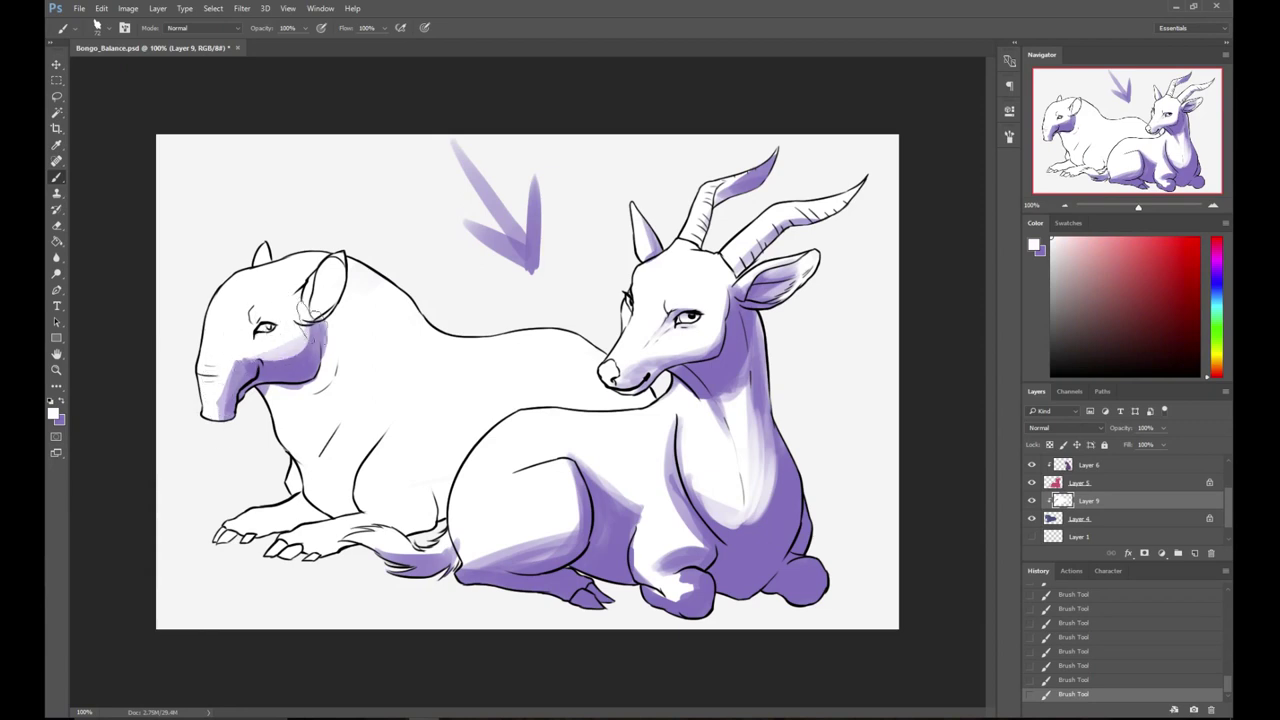
- Block in violet shadows on the tapir's forelegs, feet, lower flank, throat and chest
{"action": "key", "text": "x"}
{"action": "mouse_move", "coordinate": [245, 520]}
{"action": "left_mouse_down"}
{"action": "mouse_move", "coordinate": [330, 505]}
{"action": "mouse_move", "coordinate": [242, 550]}
{"action": "mouse_move", "coordinate": [318, 540]}
{"action": "mouse_move", "coordinate": [275, 563]}
{"action": "mouse_move", "coordinate": [318, 560]}
{"action": "mouse_move", "coordinate": [425, 507]}
{"action": "mouse_move", "coordinate": [553, 383]}
{"action": "mouse_move", "coordinate": [438, 477]}
{"action": "mouse_move", "coordinate": [458, 497]}
{"action": "mouse_move", "coordinate": [493, 410]}
{"action": "mouse_move", "coordinate": [432, 455]}
{"action": "mouse_move", "coordinate": [520, 417]}
{"action": "mouse_move", "coordinate": [645, 425]}
{"action": "left_mouse_up"}
{"action": "mouse_move", "coordinate": [580, 400]}
{"action": "left_mouse_down"}
{"action": "mouse_move", "coordinate": [475, 400]}
{"action": "mouse_move", "coordinate": [642, 400]}
{"action": "left_mouse_up"}
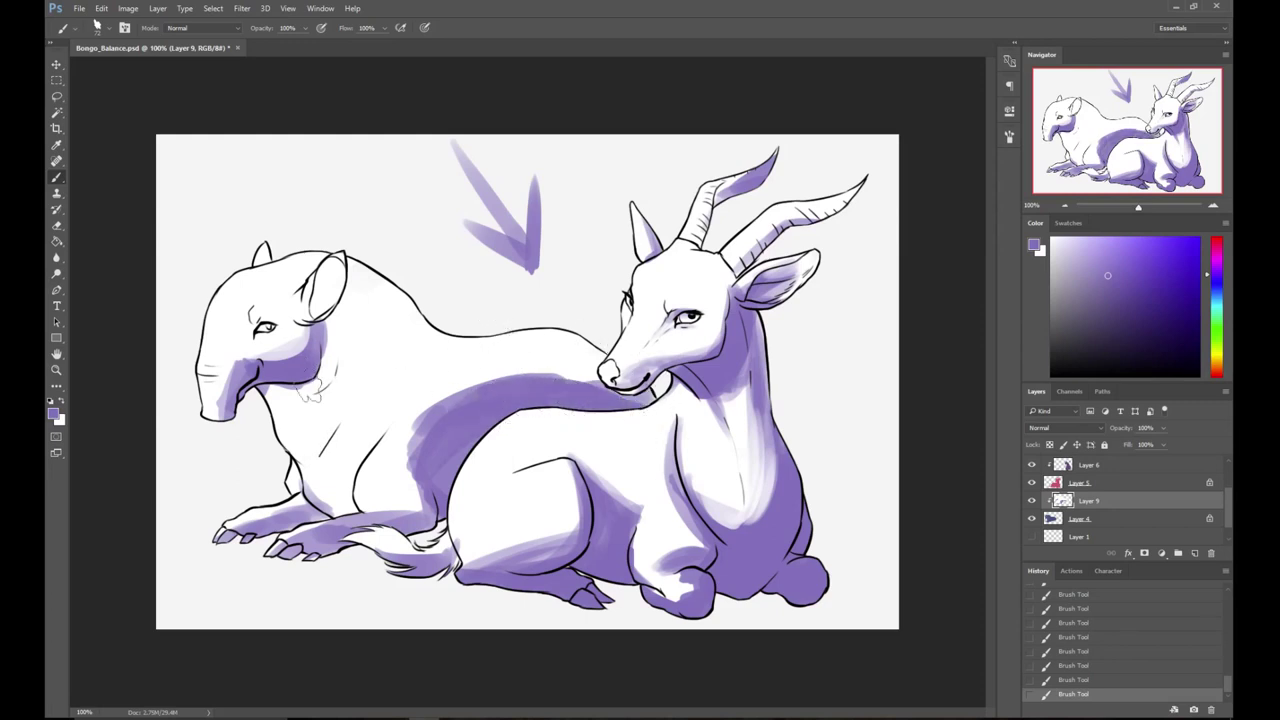
{"action": "mouse_move", "coordinate": [263, 392]}
{"action": "left_mouse_down"}
{"action": "mouse_move", "coordinate": [341, 324]}
{"action": "mouse_move", "coordinate": [313, 396]}
{"action": "mouse_move", "coordinate": [293, 400]}
{"action": "mouse_move", "coordinate": [321, 404]}
{"action": "mouse_move", "coordinate": [348, 356]}
{"action": "mouse_move", "coordinate": [318, 418]}
{"action": "mouse_move", "coordinate": [295, 430]}
{"action": "mouse_move", "coordinate": [328, 443]}
{"action": "mouse_move", "coordinate": [318, 460]}
{"action": "mouse_move", "coordinate": [341, 440]}
{"action": "mouse_move", "coordinate": [336, 503]}
{"action": "mouse_move", "coordinate": [341, 488]}
{"action": "mouse_move", "coordinate": [323, 488]}
{"action": "mouse_move", "coordinate": [368, 523]}
{"action": "mouse_move", "coordinate": [430, 525]}
{"action": "left_mouse_up"}
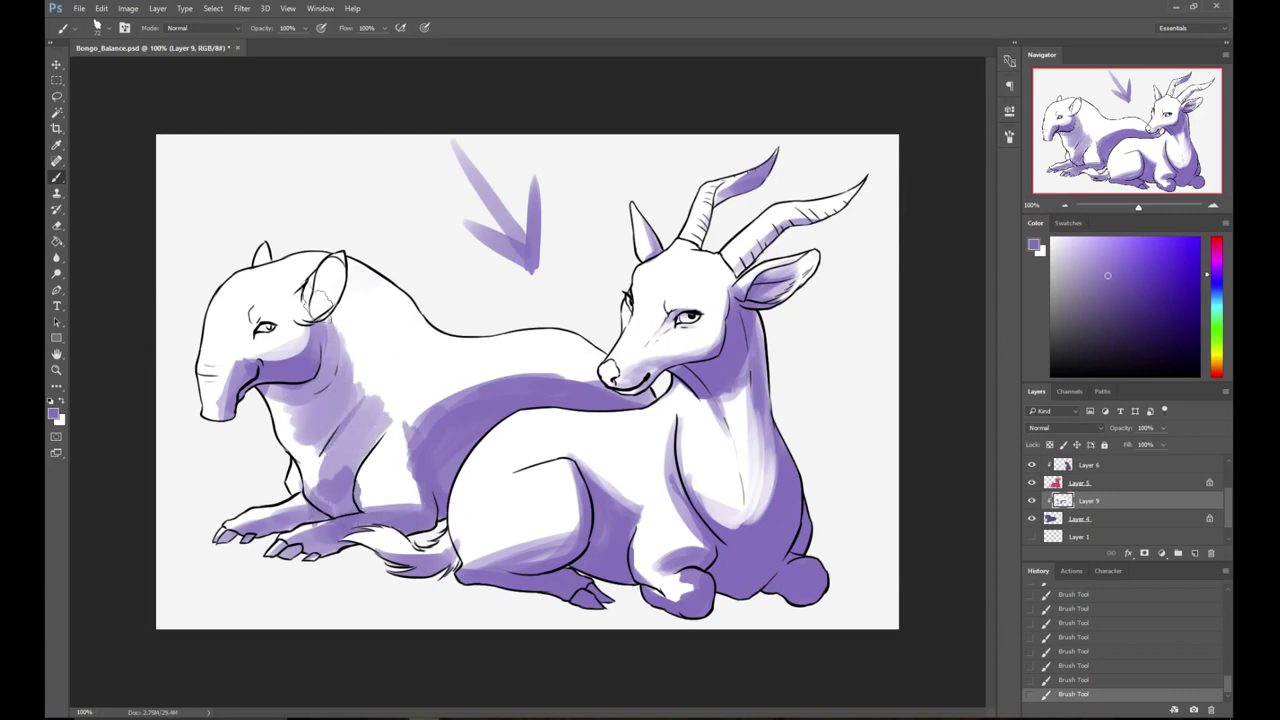
- Reduce the brush size and refine the purple shading down the tapir's trunk on Layer 9
{"action": "right_click", "coordinate": [316, 320]}
{"action": "left_click", "coordinate": [268, 331]}
{"action": "right_click", "coordinate": [304, 309]}
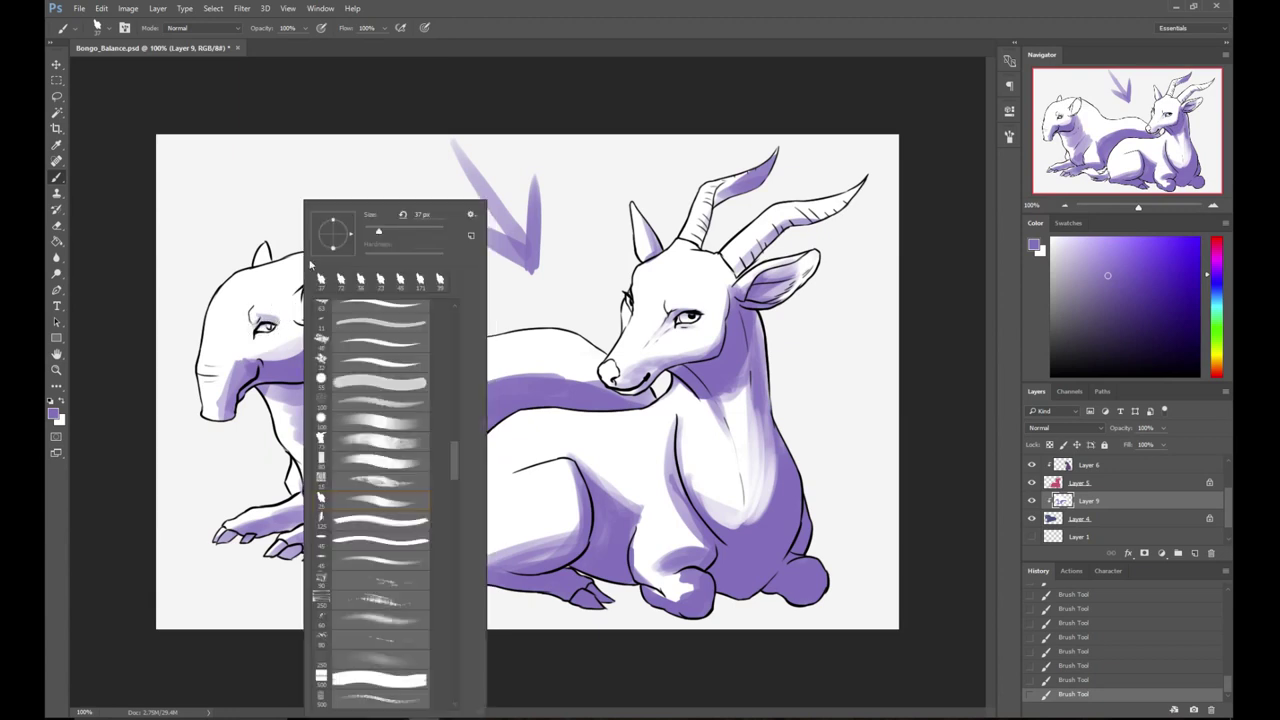
{"action": "key", "text": "Return"}
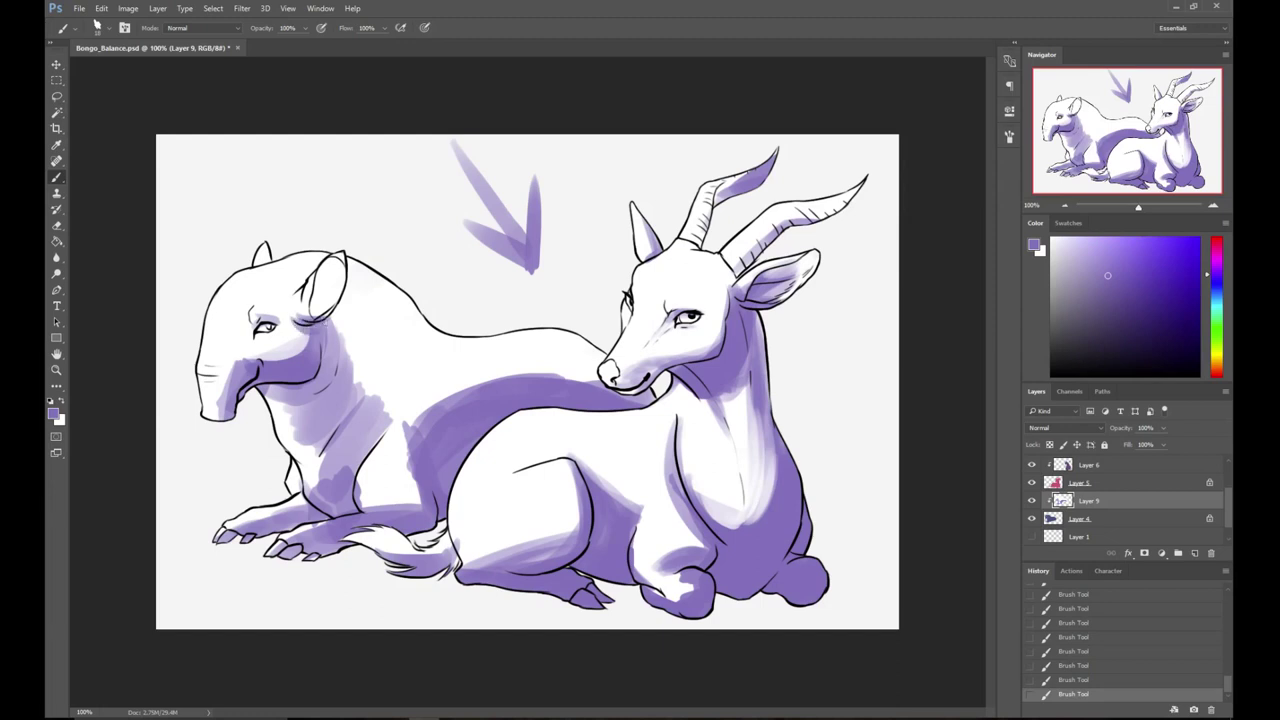
{"action": "right_click", "coordinate": [269, 398]}
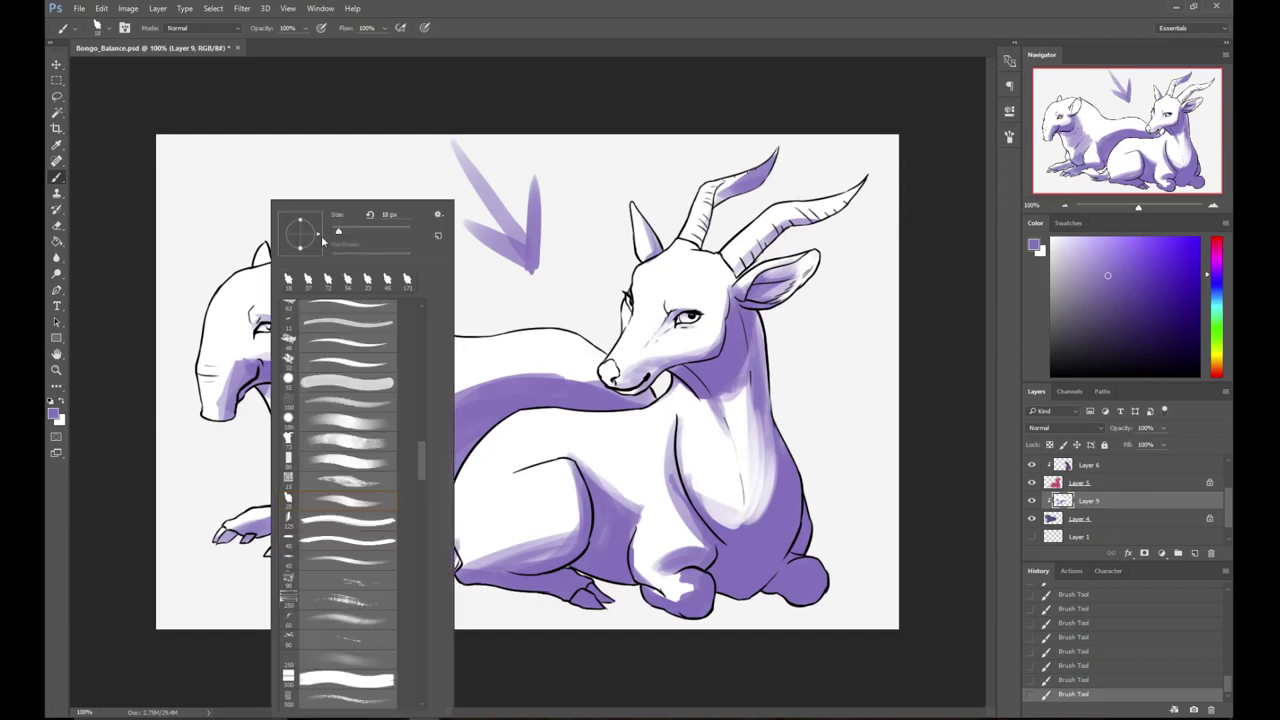
{"action": "key", "text": "Return"}
{"action": "left_click_drag", "start_coordinate": [236, 360], "coordinate": [224, 430]}
- With a 67 px brush, shade the tapir's lower neck purple and lighten the shoulder area beside it in white
{"action": "right_click", "coordinate": [340, 205]}
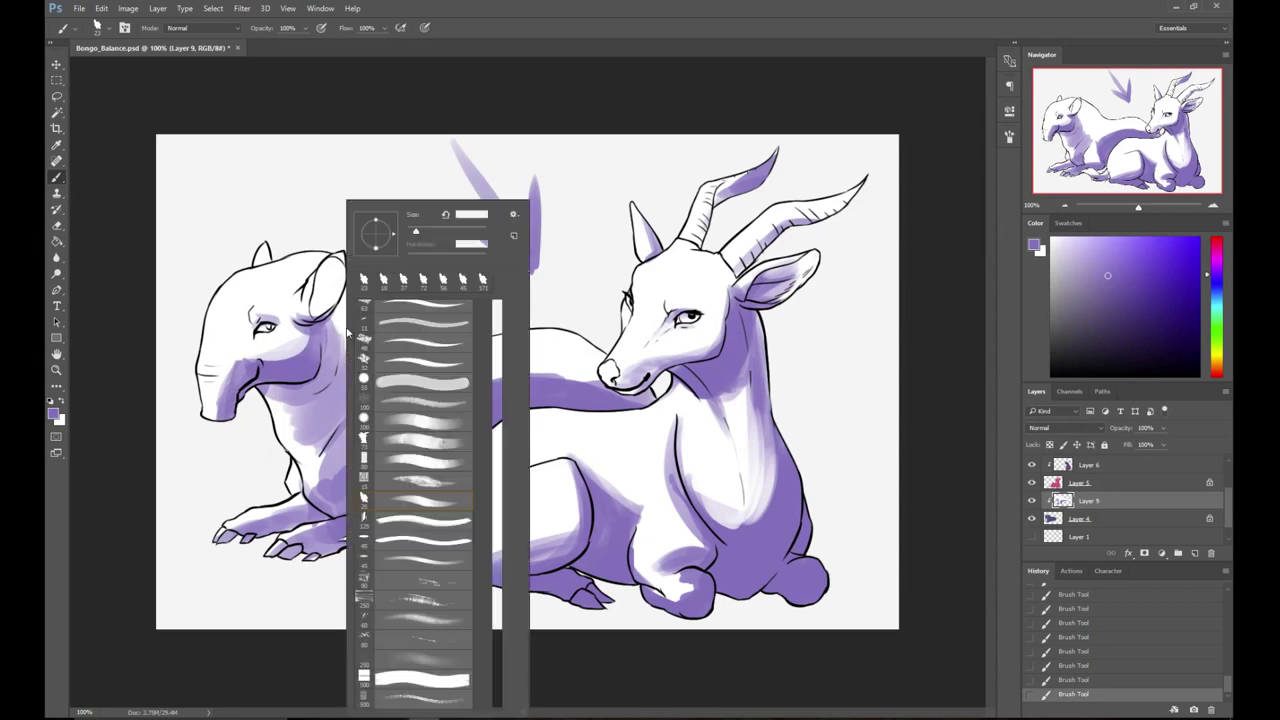
{"action": "key", "text": "Return"}
{"action": "mouse_move", "coordinate": [320, 370]}
{"action": "left_mouse_down"}
{"action": "mouse_move", "coordinate": [340, 380]}
{"action": "mouse_move", "coordinate": [322, 420]}
{"action": "mouse_move", "coordinate": [340, 440]}
{"action": "mouse_move", "coordinate": [325, 400]}
{"action": "mouse_move", "coordinate": [290, 420]}
{"action": "mouse_move", "coordinate": [300, 465]}
{"action": "mouse_move", "coordinate": [350, 370]}
{"action": "mouse_move", "coordinate": [362, 395]}
{"action": "left_mouse_up"}
{"action": "key", "text": "x"}
{"action": "mouse_move", "coordinate": [352, 345]}
{"action": "left_mouse_down"}
{"action": "mouse_move", "coordinate": [357, 393]}
{"action": "mouse_move", "coordinate": [380, 403]}
{"action": "left_mouse_up"}
{"action": "key", "text": "x"}
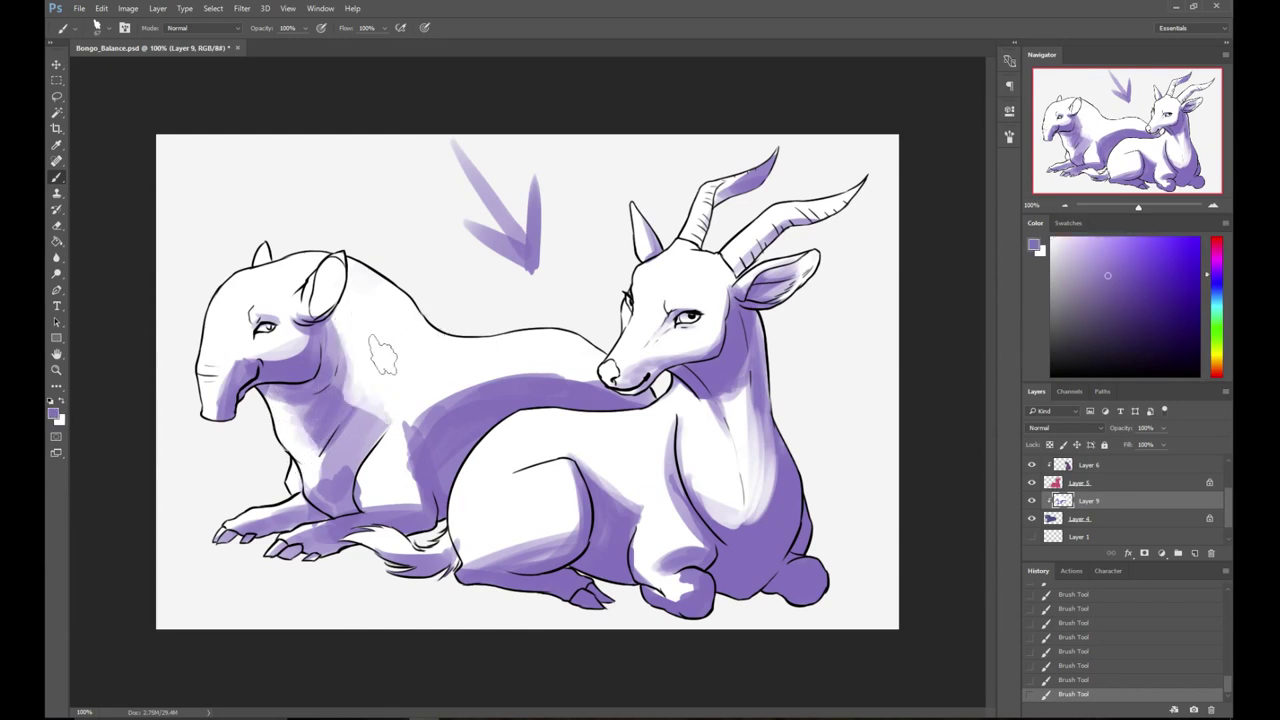
- Shrink the brush and shade the tapir's far paw and the underside of its near foreleg in purple
{"action": "key", "text": "x"}
{"action": "right_click", "coordinate": [222, 445]}
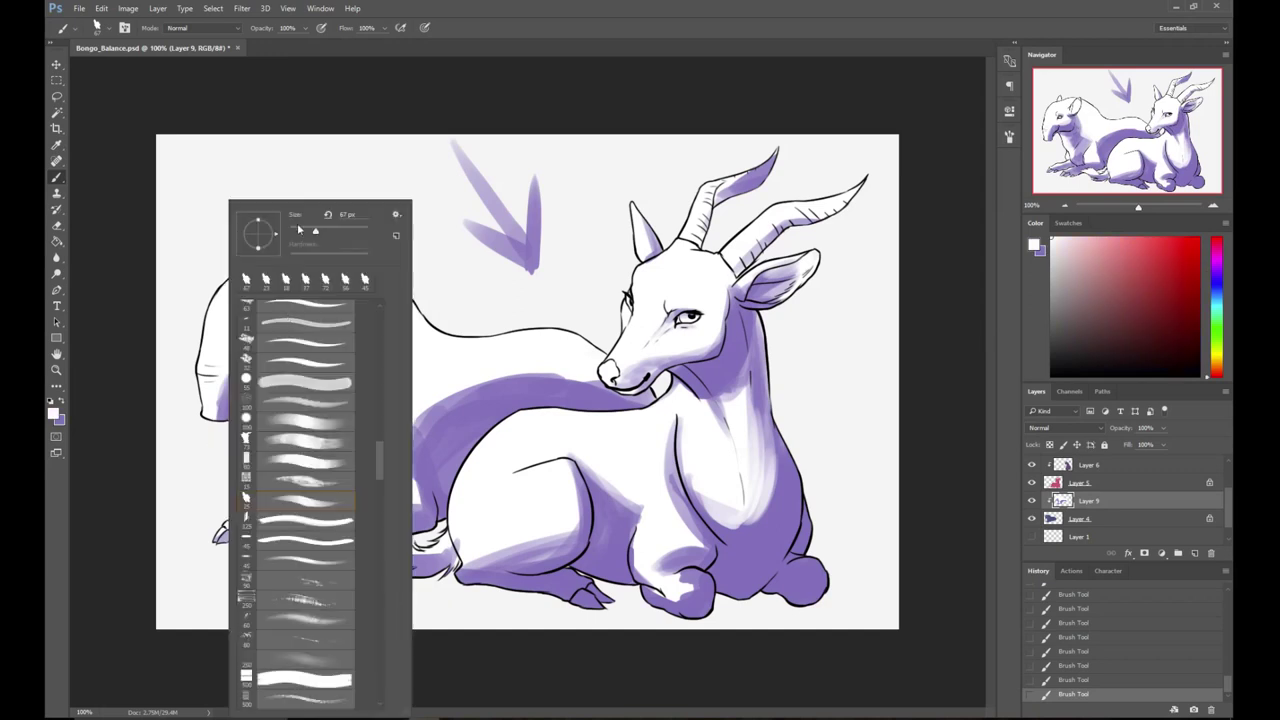
{"action": "left_click", "coordinate": [198, 443]}
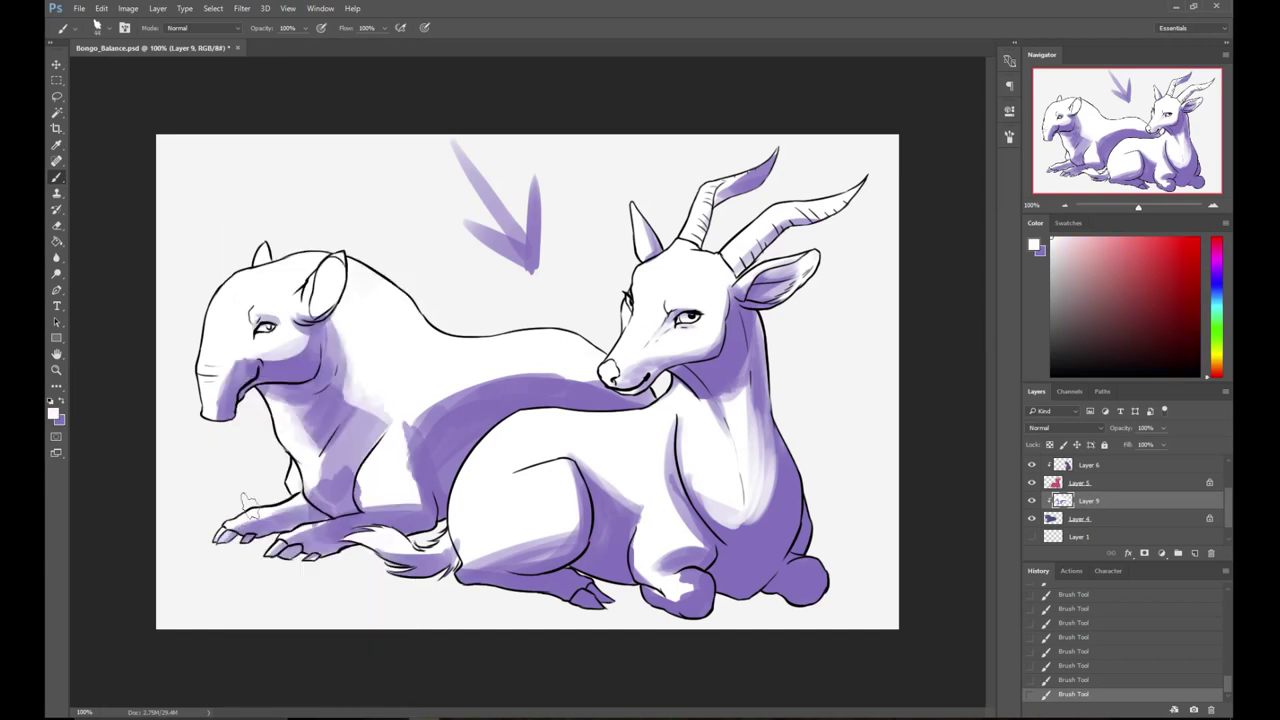
{"action": "key", "text": "x"}
{"action": "mouse_move", "coordinate": [238, 523]}
{"action": "left_mouse_down"}
{"action": "mouse_move", "coordinate": [298, 506]}
{"action": "mouse_move", "coordinate": [299, 484]}
{"action": "mouse_move", "coordinate": [309, 508]}
{"action": "left_mouse_up"}
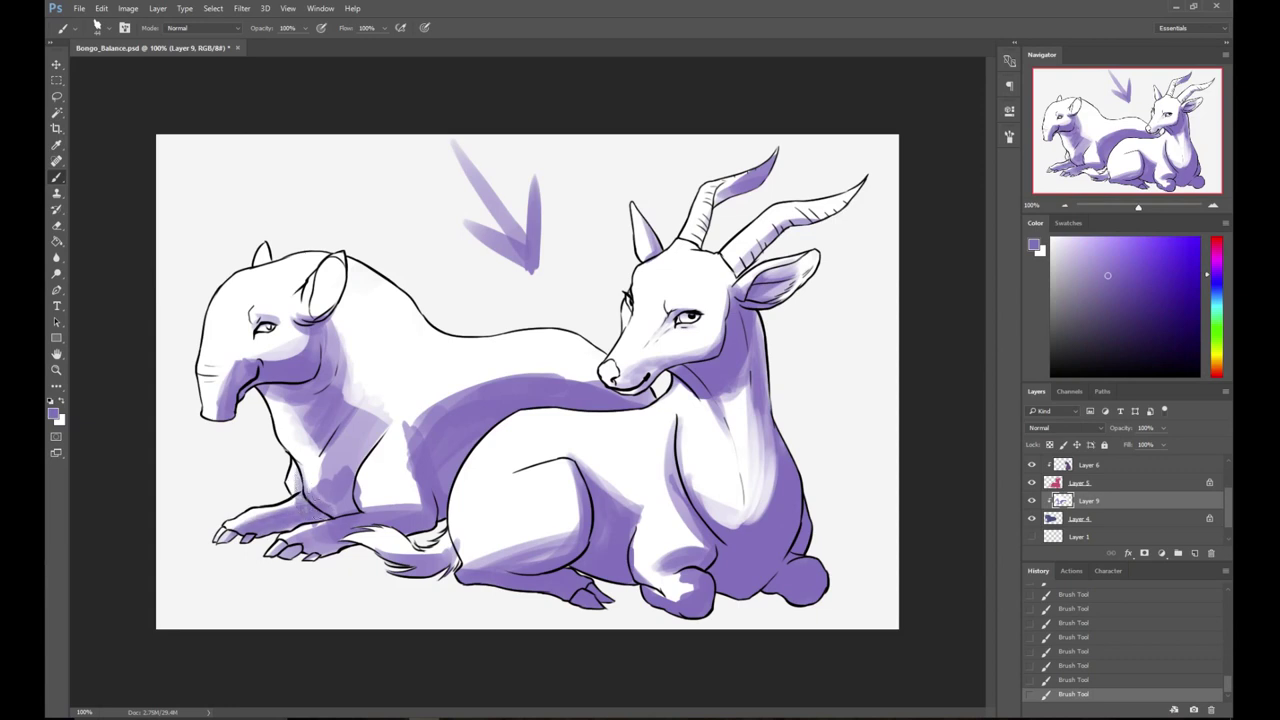
{"action": "mouse_move", "coordinate": [305, 560]}
{"action": "left_mouse_down"}
{"action": "mouse_move", "coordinate": [326, 533]}
{"action": "mouse_move", "coordinate": [421, 505]}
{"action": "left_mouse_up"}
- Highlight the top of the tapir's near paw and its upper foreleg with white strokes
{"action": "key", "text": "x"}
{"action": "mouse_move", "coordinate": [299, 533]}
{"action": "left_mouse_down"}
{"action": "mouse_move", "coordinate": [370, 505]}
{"action": "mouse_move", "coordinate": [330, 527]}
{"action": "mouse_move", "coordinate": [362, 535]}
{"action": "left_mouse_up"}
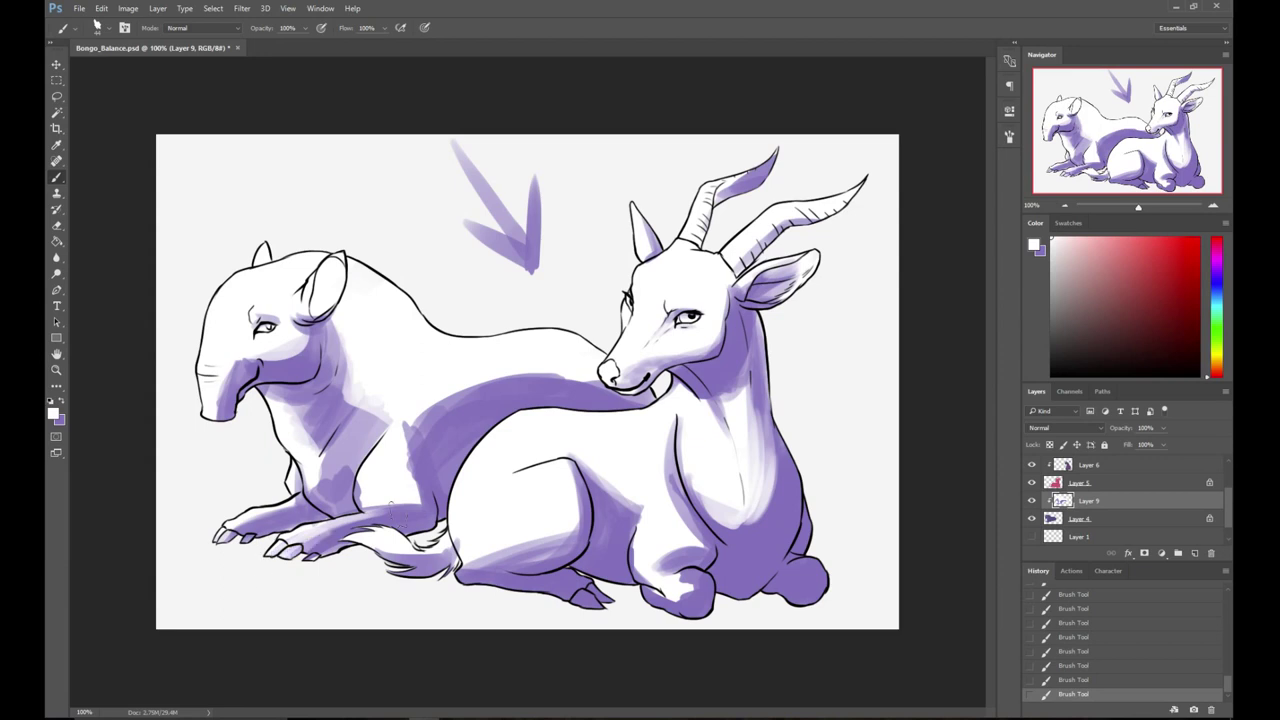
{"action": "left_click_drag", "start_coordinate": [371, 475], "coordinate": [375, 486]}
{"action": "mouse_move", "coordinate": [403, 429]}
{"action": "left_mouse_down"}
{"action": "mouse_move", "coordinate": [411, 474]}
{"action": "mouse_move", "coordinate": [409, 427]}
{"action": "mouse_move", "coordinate": [431, 429]}
{"action": "mouse_move", "coordinate": [411, 500]}
{"action": "left_mouse_up"}
{"action": "key", "text": "x"}
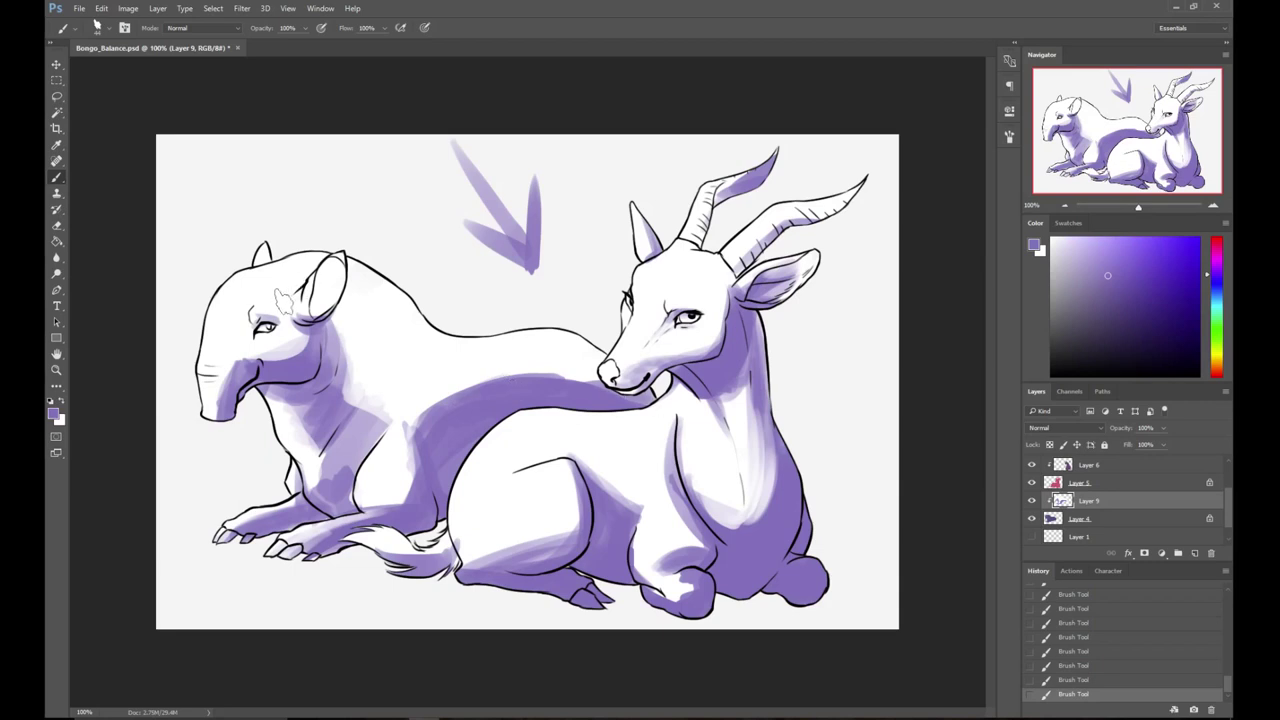
- With a smaller brush, deepen the purple on the tapir's trunk and lighten the underside of its jaw in white
{"action": "right_click", "coordinate": [313, 230]}
{"action": "left_click", "coordinate": [217, 404]}
{"action": "left_click_drag", "start_coordinate": [213, 427], "coordinate": [222, 376]}
{"action": "key", "text": "x"}
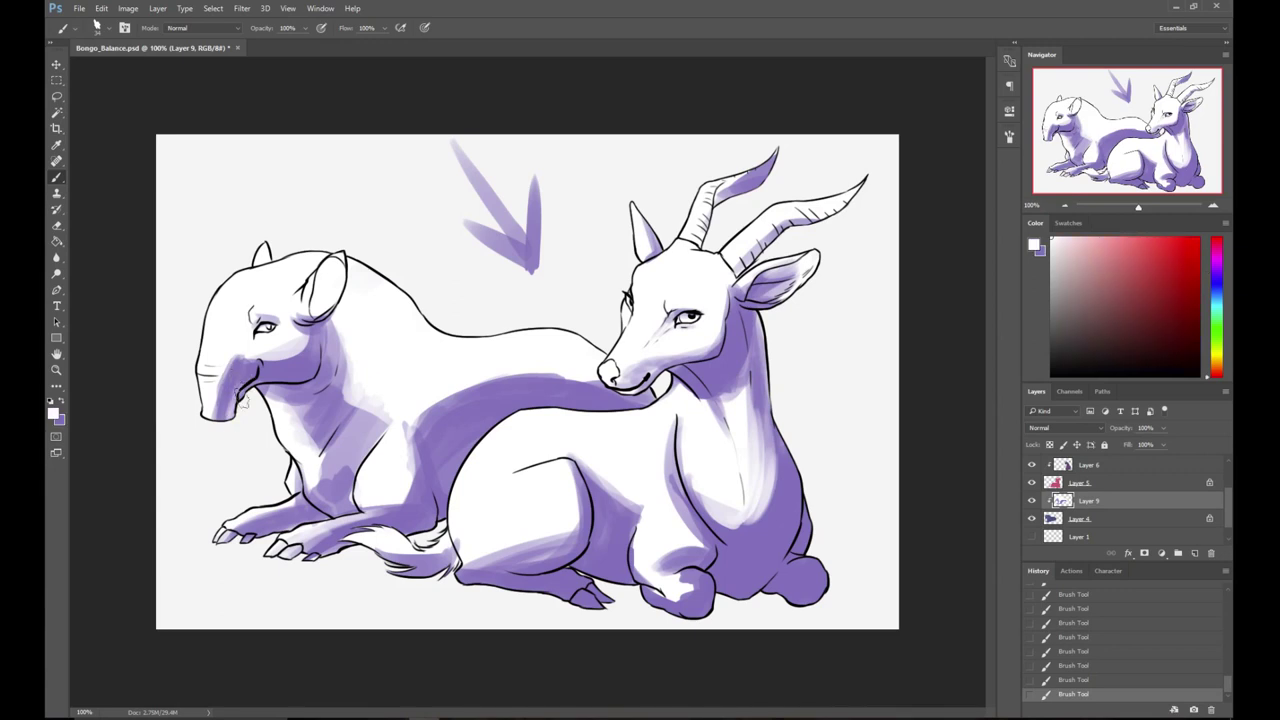
- Shade the tapir's neck in purple from below the ear down to the throat and upper chest
{"action": "key", "text": "x"}
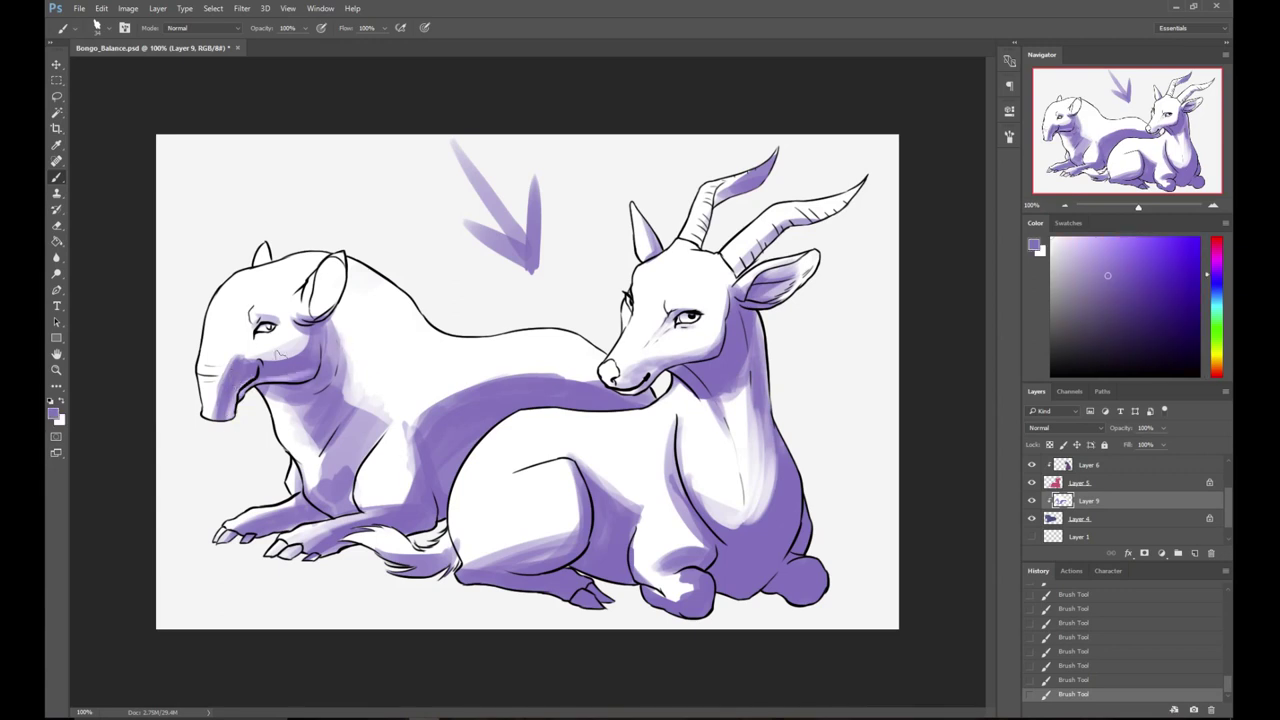
{"action": "left_click_drag", "start_coordinate": [332, 386], "coordinate": [325, 334]}
{"action": "left_click_drag", "start_coordinate": [332, 402], "coordinate": [342, 300]}
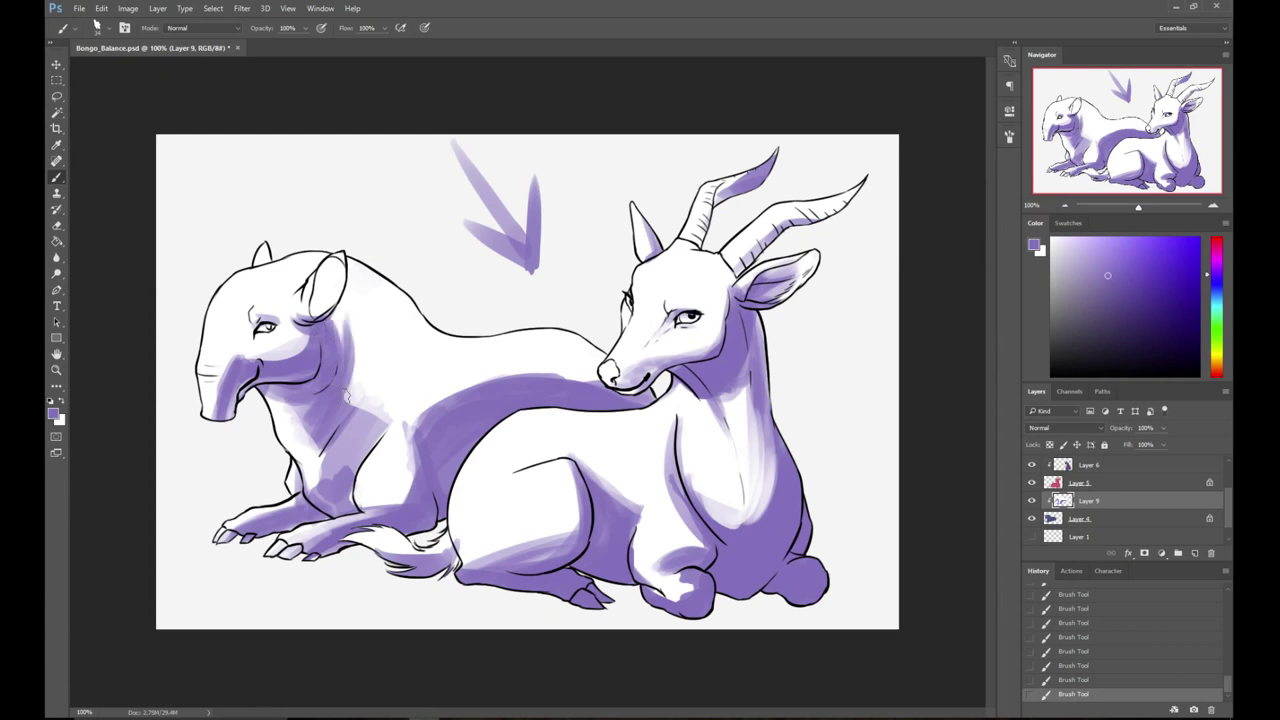
{"action": "left_click_drag", "start_coordinate": [353, 381], "coordinate": [365, 378]}
{"action": "left_click_drag", "start_coordinate": [292, 401], "coordinate": [325, 405]}
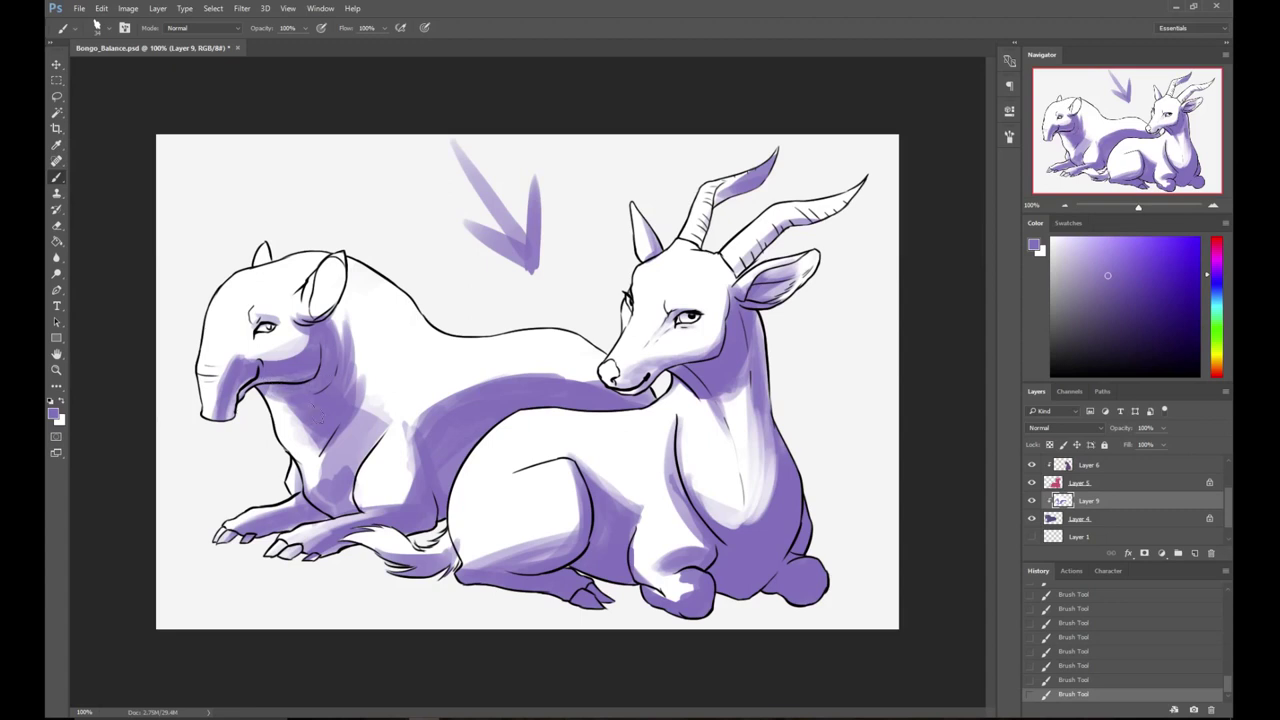
- Enlarge the brush and fill in the purple shadow across the tapir's throat, chest and shoulder crease
{"action": "right_click", "coordinate": [395, 250]}
{"action": "left_click", "coordinate": [297, 410]}
{"action": "mouse_move", "coordinate": [279, 399]}
{"action": "left_mouse_down"}
{"action": "mouse_move", "coordinate": [318, 422]}
{"action": "mouse_move", "coordinate": [295, 426]}
{"action": "mouse_move", "coordinate": [308, 412]}
{"action": "mouse_move", "coordinate": [325, 441]}
{"action": "left_mouse_up"}
{"action": "left_click_drag", "start_coordinate": [344, 340], "coordinate": [362, 408]}
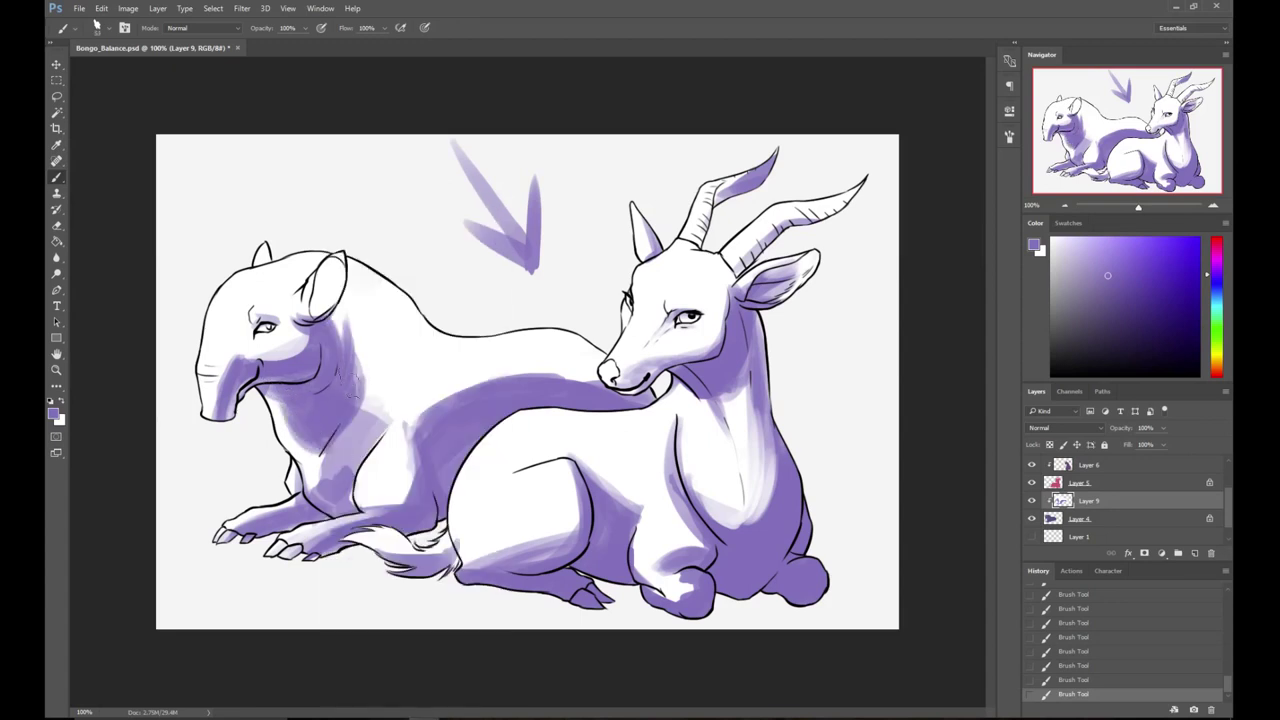
{"action": "left_click_drag", "start_coordinate": [341, 452], "coordinate": [322, 486]}
{"action": "mouse_move", "coordinate": [368, 418]}
{"action": "left_mouse_down"}
{"action": "mouse_move", "coordinate": [341, 468]}
{"action": "mouse_move", "coordinate": [375, 430]}
{"action": "mouse_move", "coordinate": [362, 345]}
{"action": "mouse_move", "coordinate": [394, 410]}
{"action": "left_mouse_up"}
- With a larger brush, extend the purple shadow up the tapir's shoulder and darken its whole chest
{"action": "right_click", "coordinate": [378, 395]}
{"action": "left_click", "coordinate": [443, 122]}
{"action": "left_click_drag", "start_coordinate": [370, 360], "coordinate": [412, 420]}
{"action": "left_click_drag", "start_coordinate": [346, 464], "coordinate": [343, 494]}
{"action": "left_click_drag", "start_coordinate": [280, 404], "coordinate": [315, 484]}
- Add purple shading along the top of the tapir's flank, around its eye and cheek, and on its upper back
{"action": "mouse_move", "coordinate": [487, 365]}
{"action": "left_mouse_down"}
{"action": "mouse_move", "coordinate": [400, 440]}
{"action": "mouse_move", "coordinate": [592, 362]}
{"action": "left_mouse_up"}
{"action": "left_click_drag", "start_coordinate": [242, 346], "coordinate": [300, 325]}
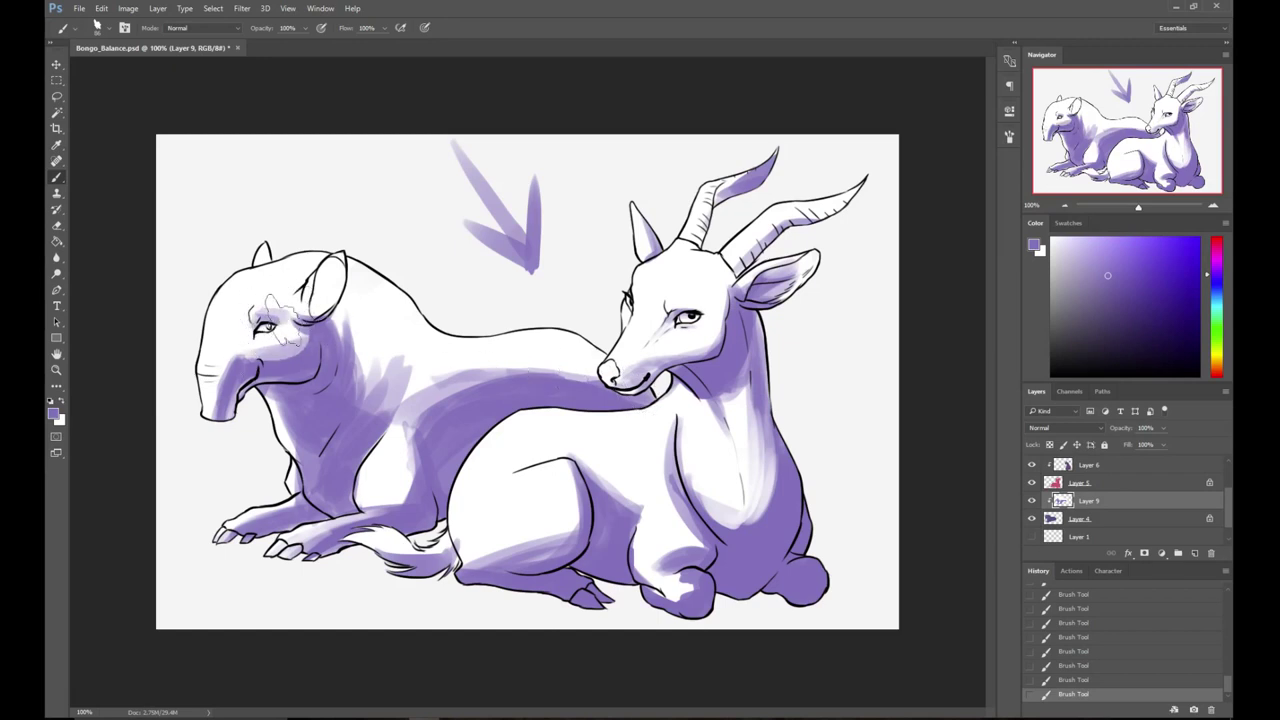
{"action": "mouse_move", "coordinate": [416, 334]}
{"action": "left_mouse_down"}
{"action": "mouse_move", "coordinate": [378, 300]}
{"action": "mouse_move", "coordinate": [405, 360]}
{"action": "mouse_move", "coordinate": [411, 349]}
{"action": "mouse_move", "coordinate": [400, 440]}
{"action": "mouse_move", "coordinate": [430, 380]}
{"action": "mouse_move", "coordinate": [405, 320]}
{"action": "mouse_move", "coordinate": [362, 297]}
{"action": "mouse_move", "coordinate": [409, 305]}
{"action": "mouse_move", "coordinate": [436, 339]}
{"action": "mouse_move", "coordinate": [404, 292]}
{"action": "left_mouse_up"}
- Switch to white with a smaller brush and soften the shadow edges on the tapir's face and shoulder
{"action": "key", "text": "x"}
{"action": "right_click", "coordinate": [383, 479]}
{"action": "left_click", "coordinate": [459, 233]}
{"action": "left_click", "coordinate": [482, 138]}
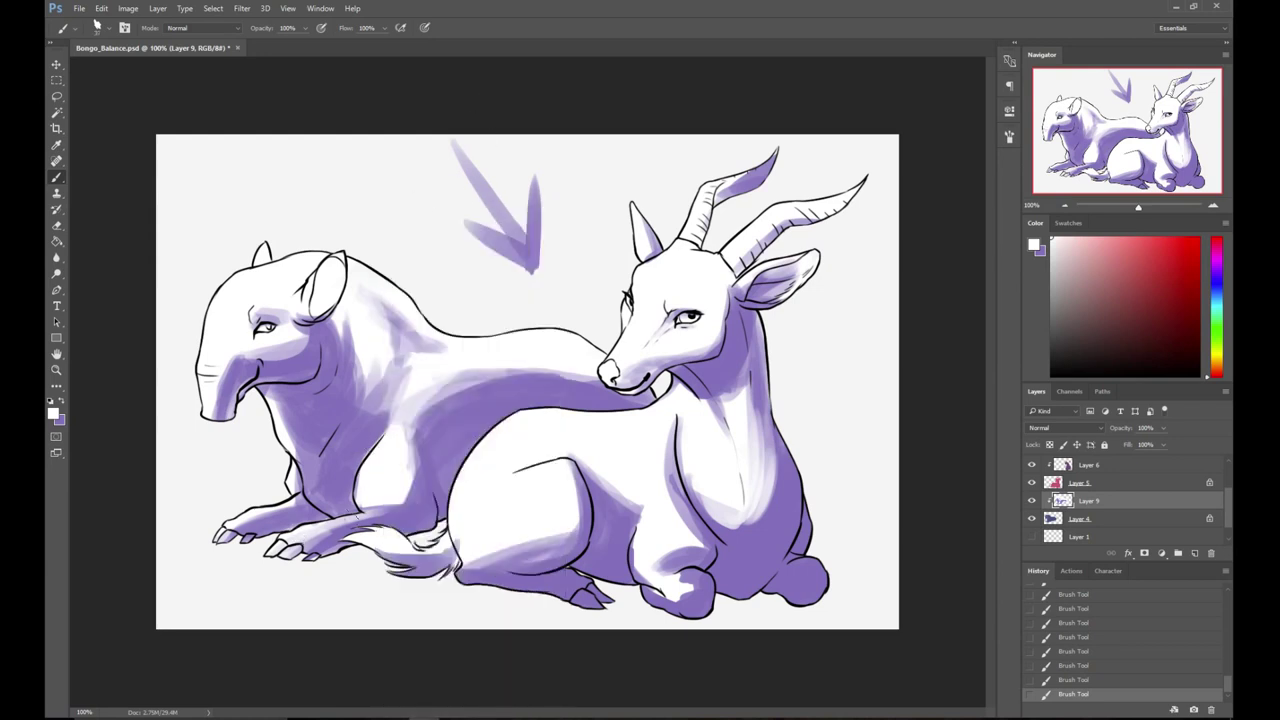
- Shade the rear side of the tapir's upper foreleg in purple, undoing and repainting the first stroke
{"action": "key", "text": "x"}
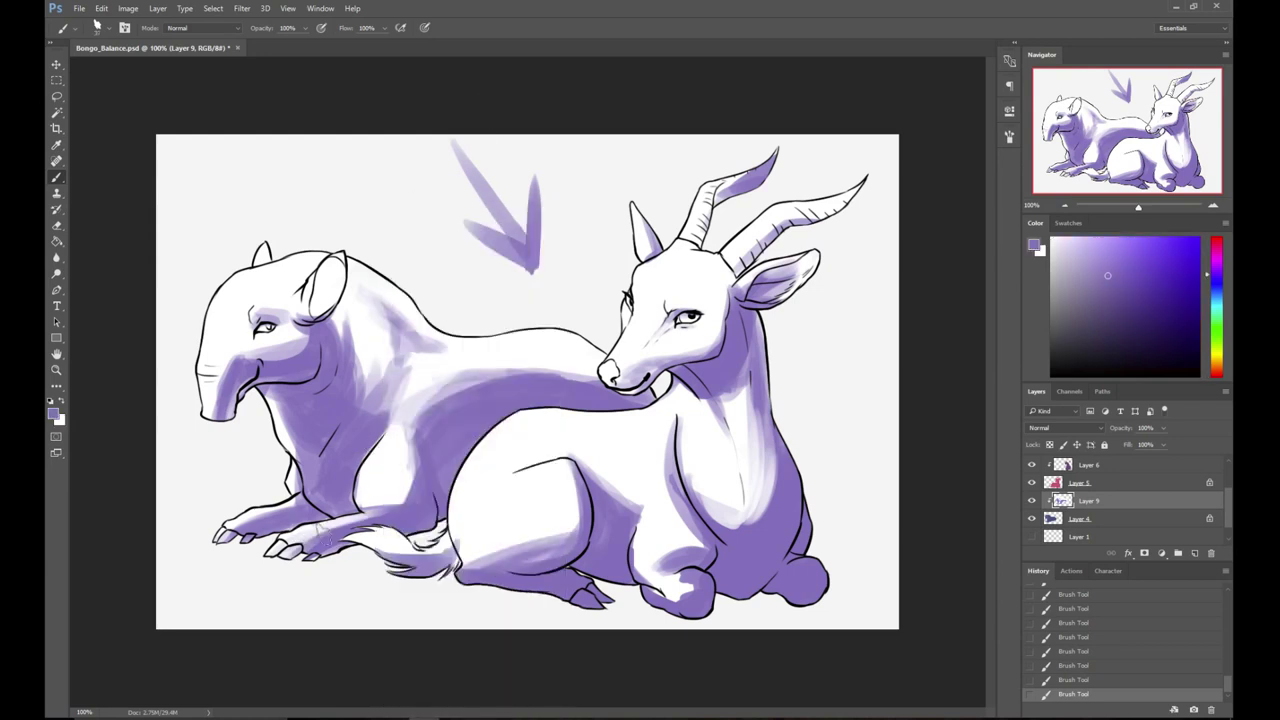
{"action": "left_click_drag", "start_coordinate": [405, 446], "coordinate": [387, 504]}
{"action": "key", "text": "ctrl+z"}
{"action": "left_click_drag", "start_coordinate": [408, 444], "coordinate": [390, 502]}
{"action": "mouse_move", "coordinate": [411, 460]}
{"action": "left_mouse_down"}
{"action": "mouse_move", "coordinate": [396, 502]}
{"action": "mouse_move", "coordinate": [425, 487]}
{"action": "left_mouse_up"}
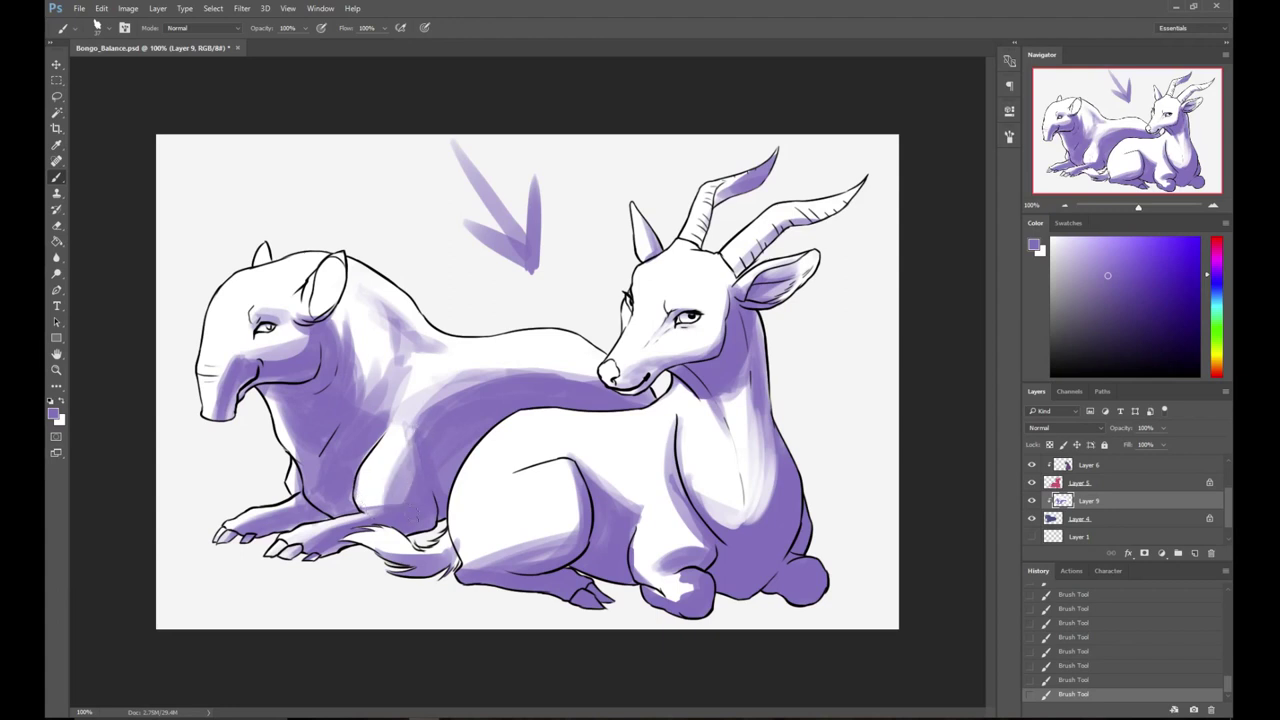
- With a 70 px white brush, soften the shadow edges on the tapir's flank, upper foreleg and trunk
{"action": "key", "text": "x"}
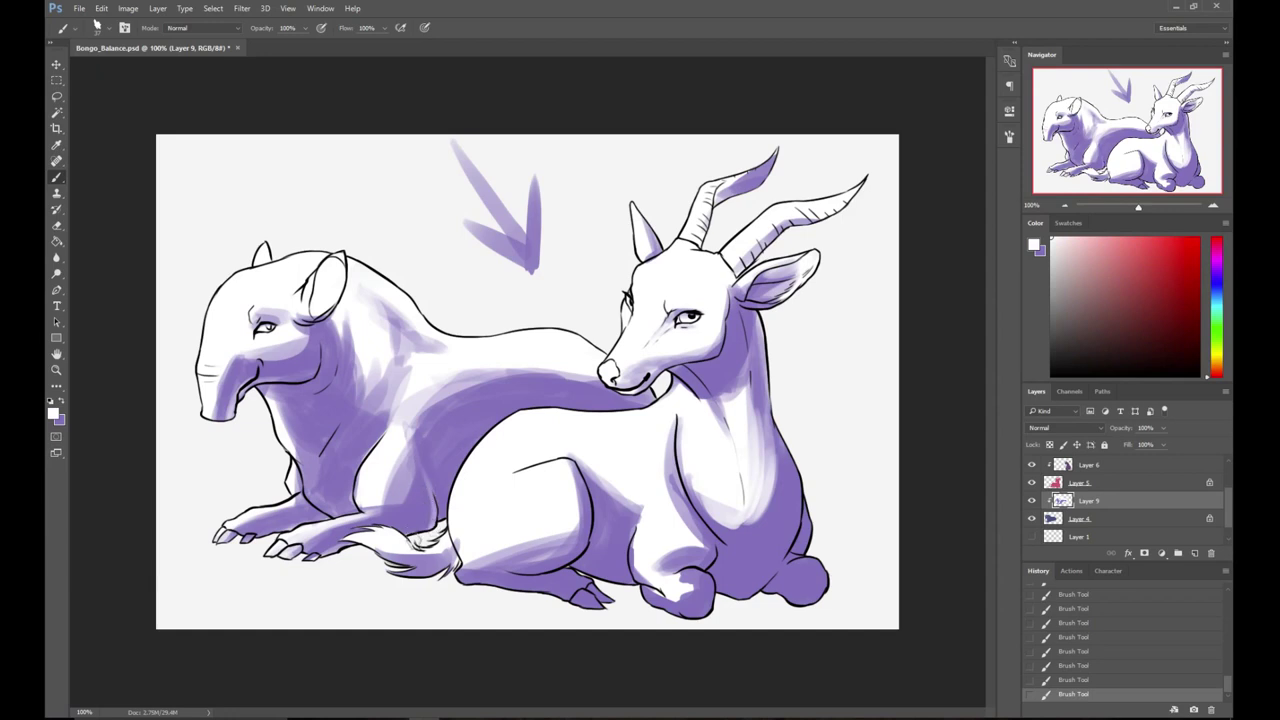
{"action": "right_click", "coordinate": [479, 373]}
{"action": "left_click", "coordinate": [572, 234]}
{"action": "left_click", "coordinate": [588, 164]}
{"action": "mouse_move", "coordinate": [488, 378]}
{"action": "left_mouse_down"}
{"action": "mouse_move", "coordinate": [428, 410]}
{"action": "mouse_move", "coordinate": [434, 392]}
{"action": "left_mouse_up"}
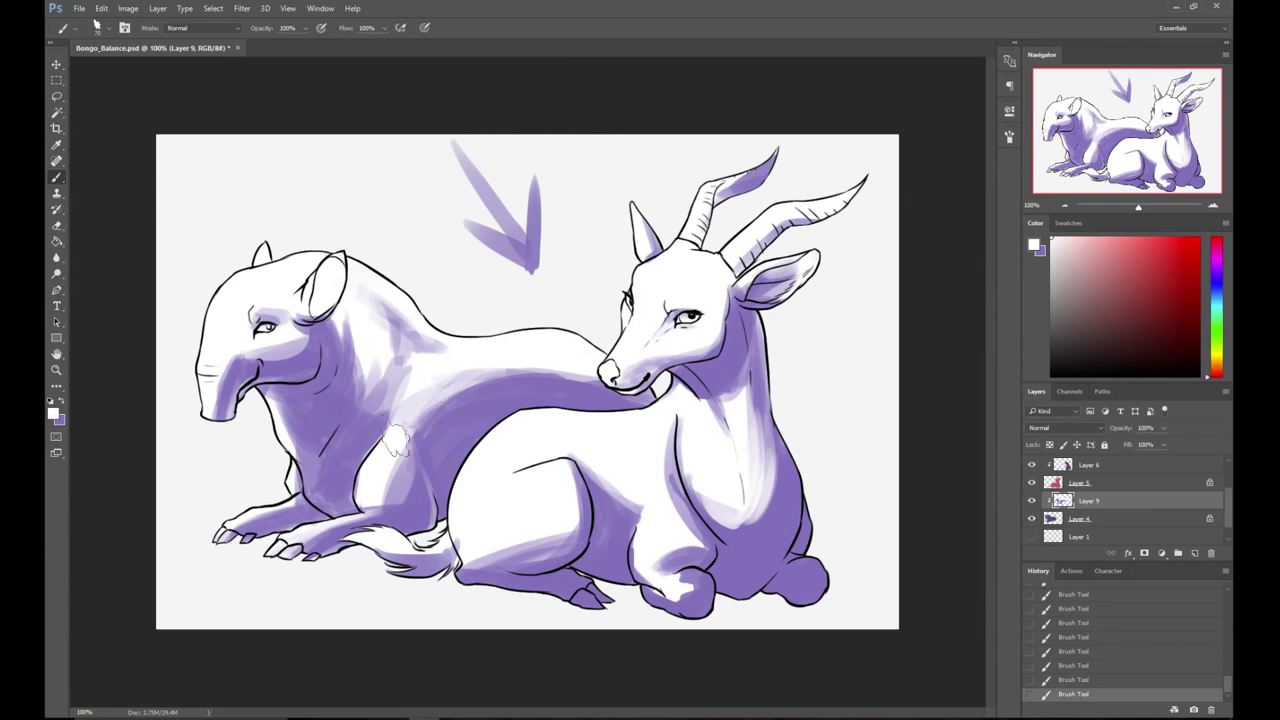
{"action": "mouse_move", "coordinate": [390, 450]}
{"action": "left_mouse_down"}
{"action": "mouse_move", "coordinate": [352, 318]}
{"action": "mouse_move", "coordinate": [375, 340]}
{"action": "mouse_move", "coordinate": [359, 402]}
{"action": "left_mouse_up"}
{"action": "left_click_drag", "start_coordinate": [236, 343], "coordinate": [214, 418]}
{"action": "left_click_drag", "start_coordinate": [232, 341], "coordinate": [214, 426]}
- Reduce the brush size and touch up the shading around the tapir's eye and brow in purple and white
{"action": "right_click", "coordinate": [231, 277]}
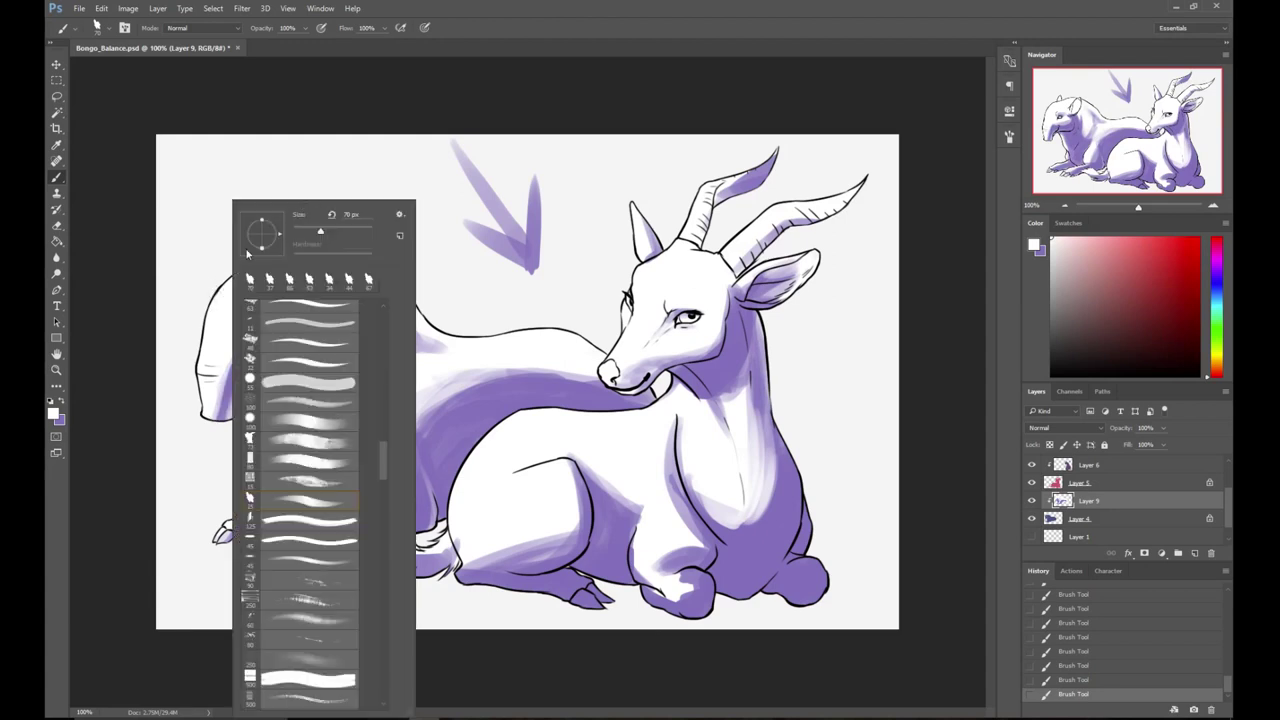
{"action": "left_click", "coordinate": [308, 228]}
{"action": "left_click", "coordinate": [343, 118]}
{"action": "key", "text": "x"}
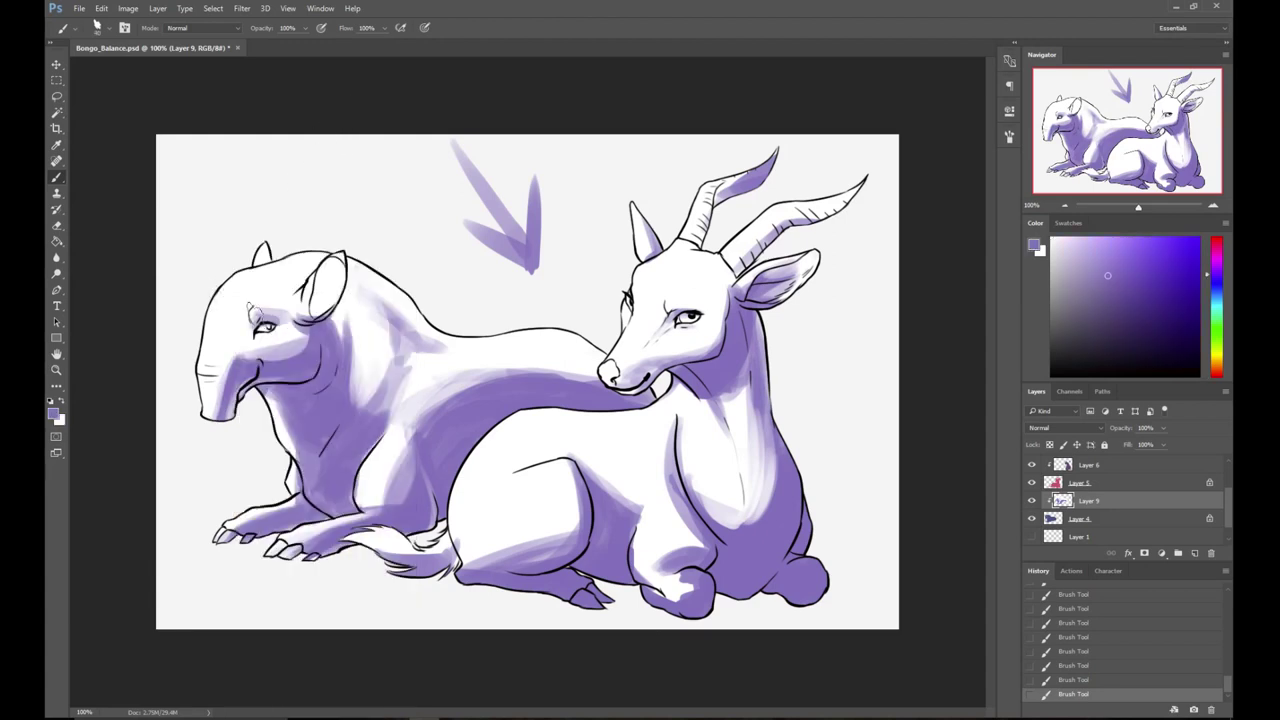
{"action": "key", "text": "x"}
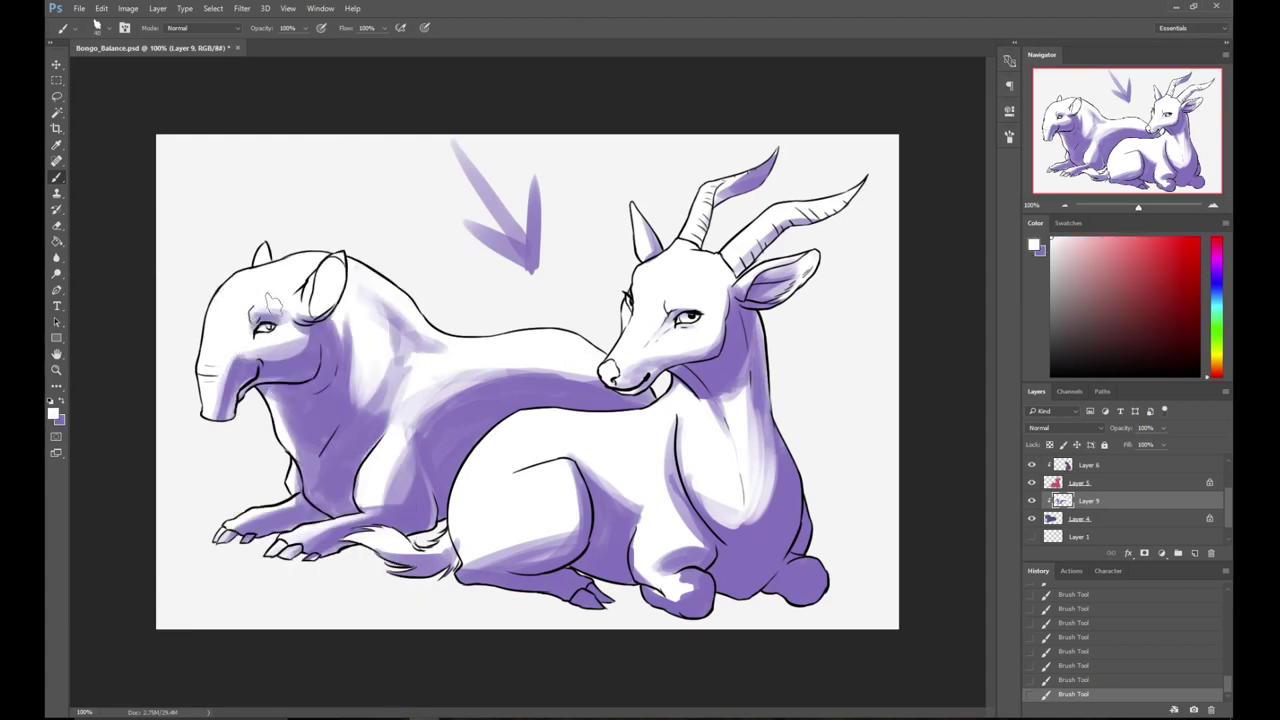
- Shade the inside of the tapir's near ear in purple and blend the shading with white
{"action": "key", "text": "x"}
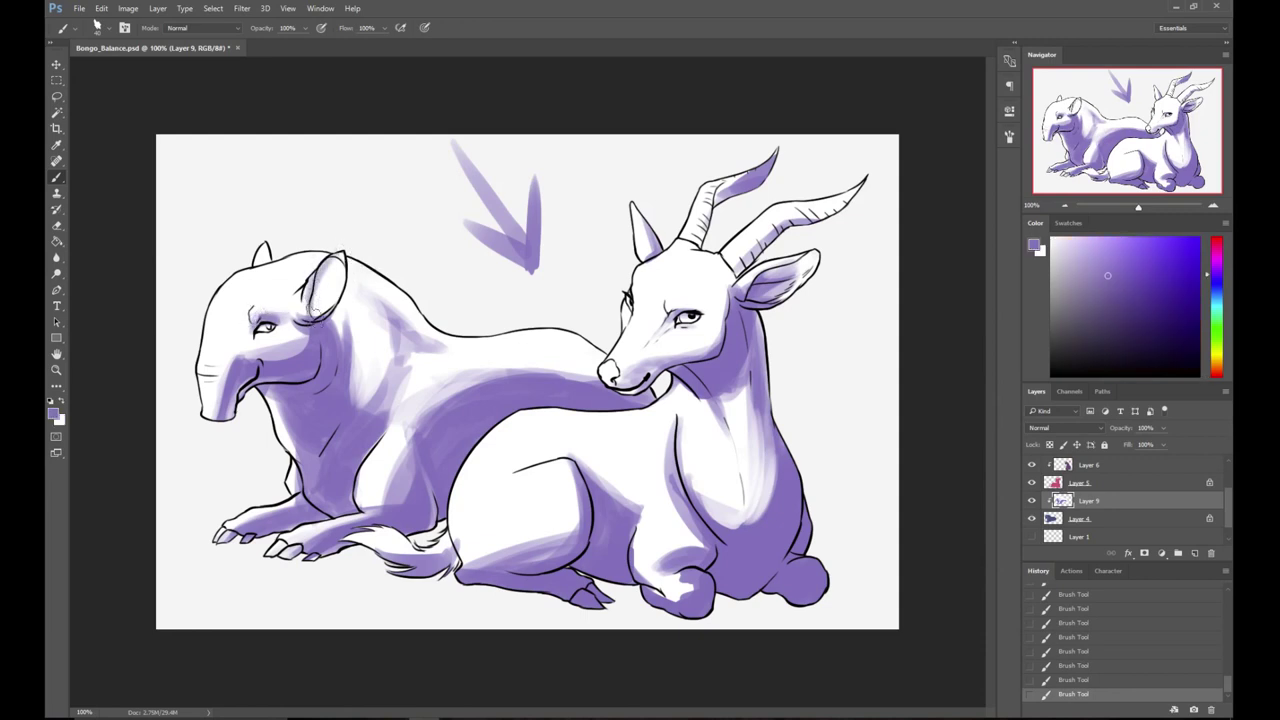
{"action": "key", "text": "x"}
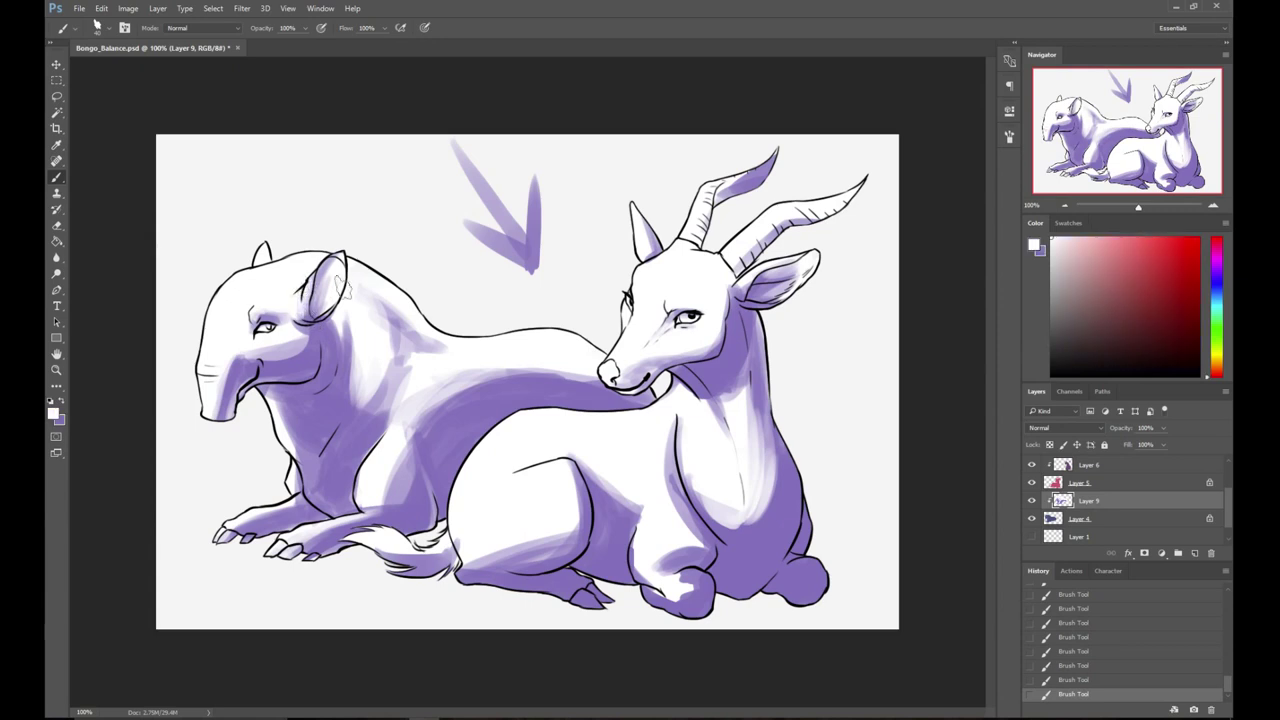
{"action": "key", "text": "x"}
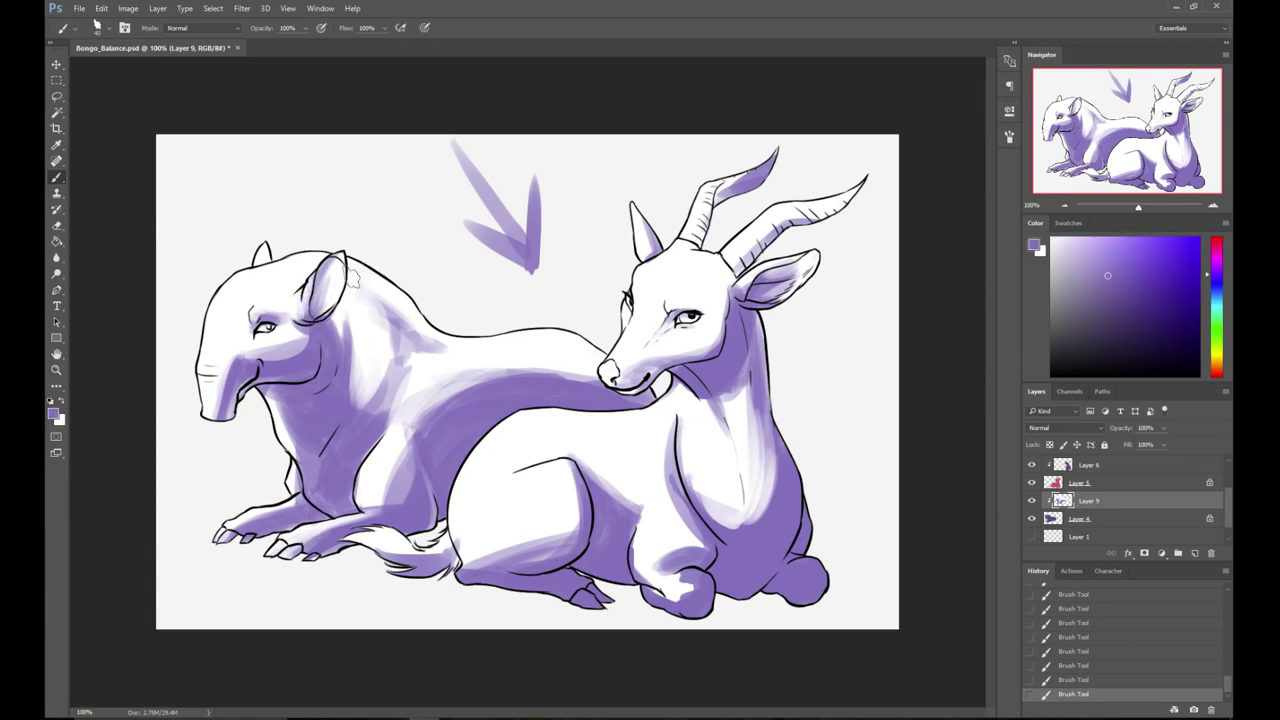
{"action": "key", "text": "x"}
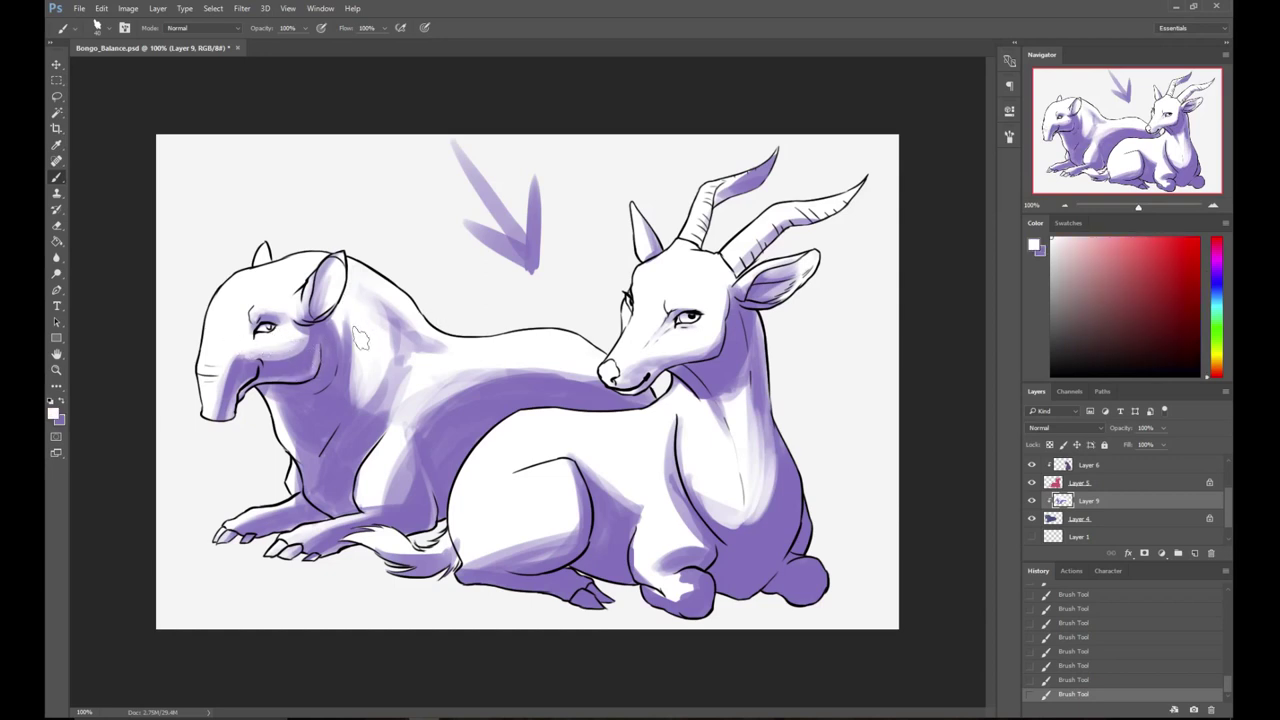
- Darken the tapir's shoulder crease in purple and paint a white highlight down the front edge of its chest
{"action": "left_click", "coordinate": [404, 372], "text": "alt"}
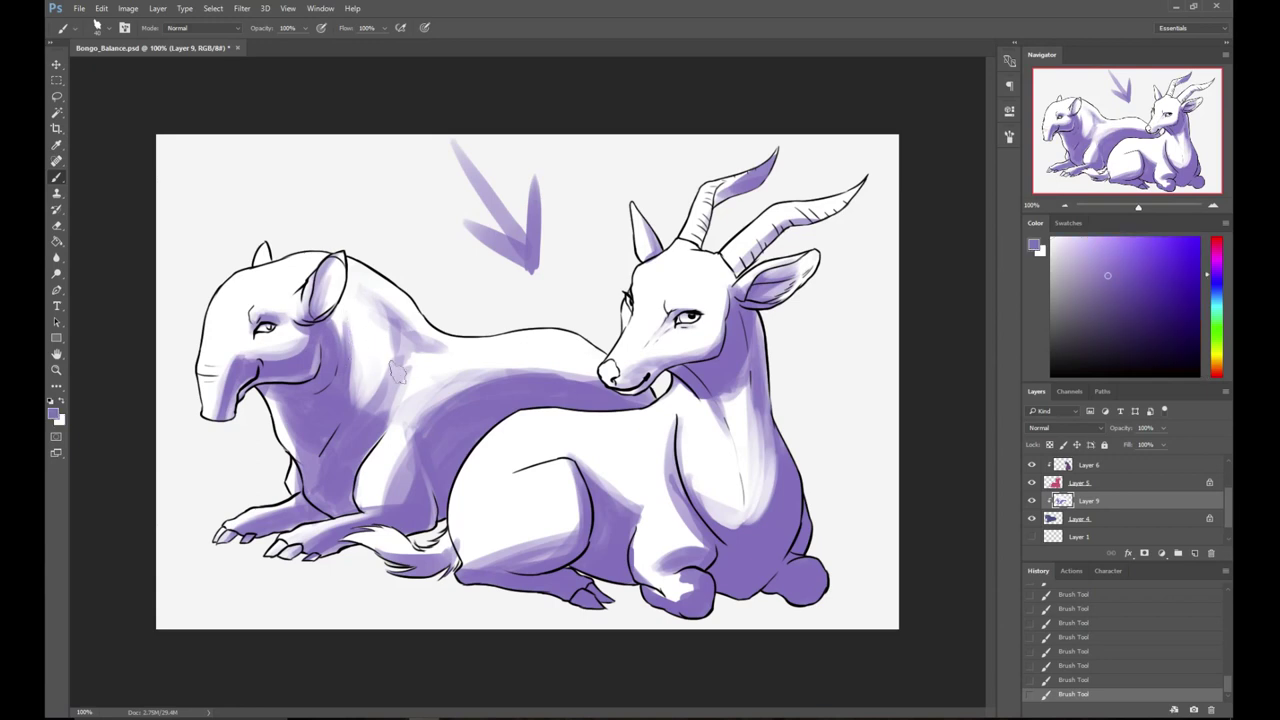
{"action": "left_click_drag", "start_coordinate": [364, 421], "coordinate": [381, 409]}
{"action": "key", "text": "x"}
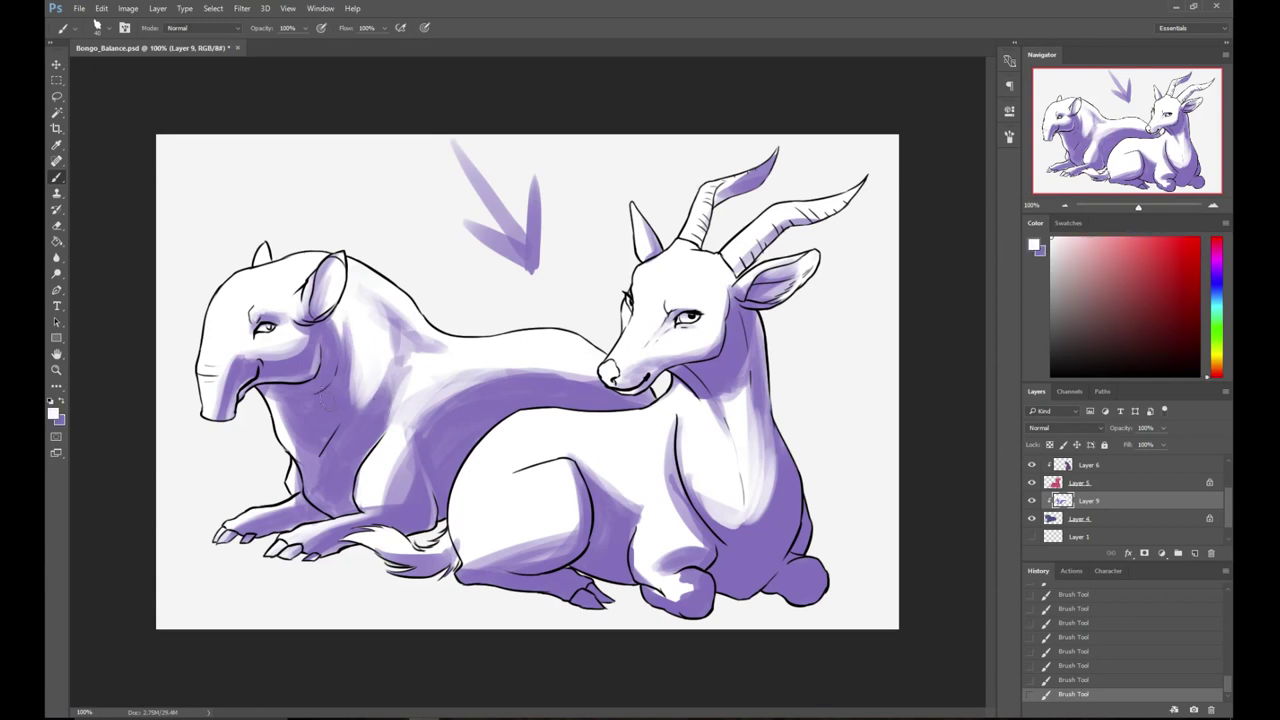
{"action": "left_click_drag", "start_coordinate": [277, 408], "coordinate": [310, 485]}
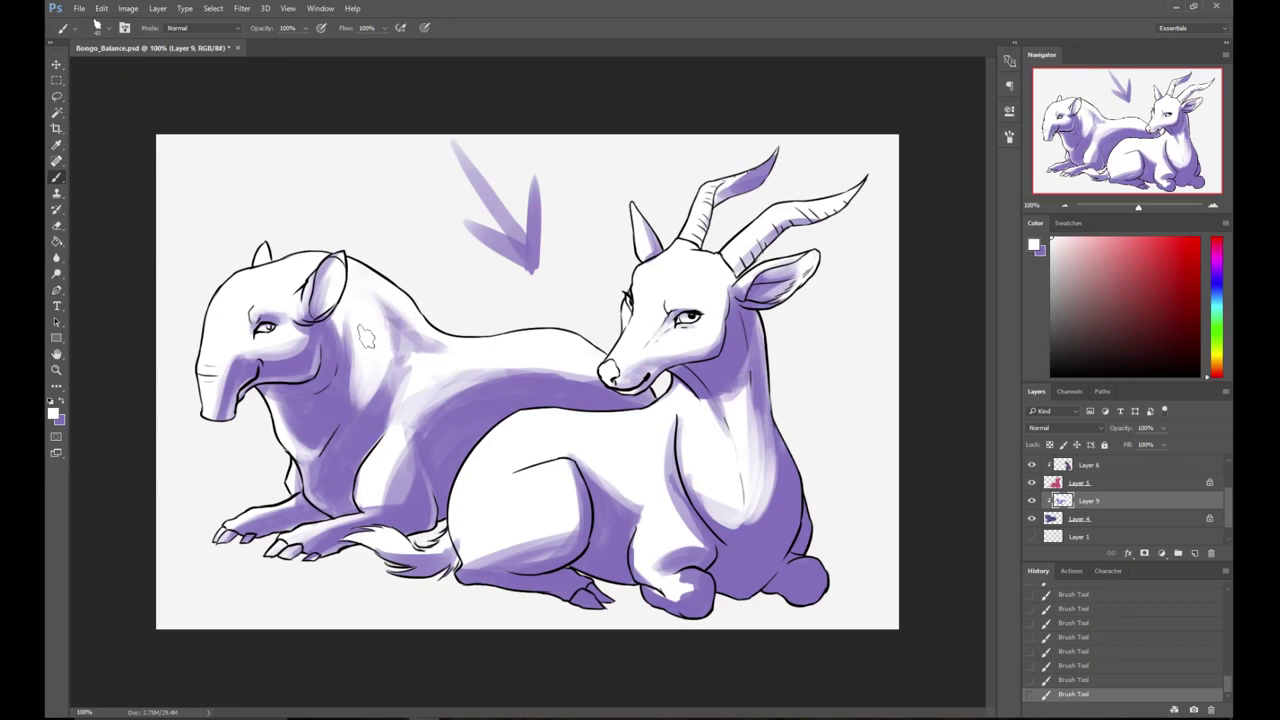
- Deepen the purple shadow in the hollow behind the tapir's shoulder, below the dip in its back
{"action": "key", "text": "x"}
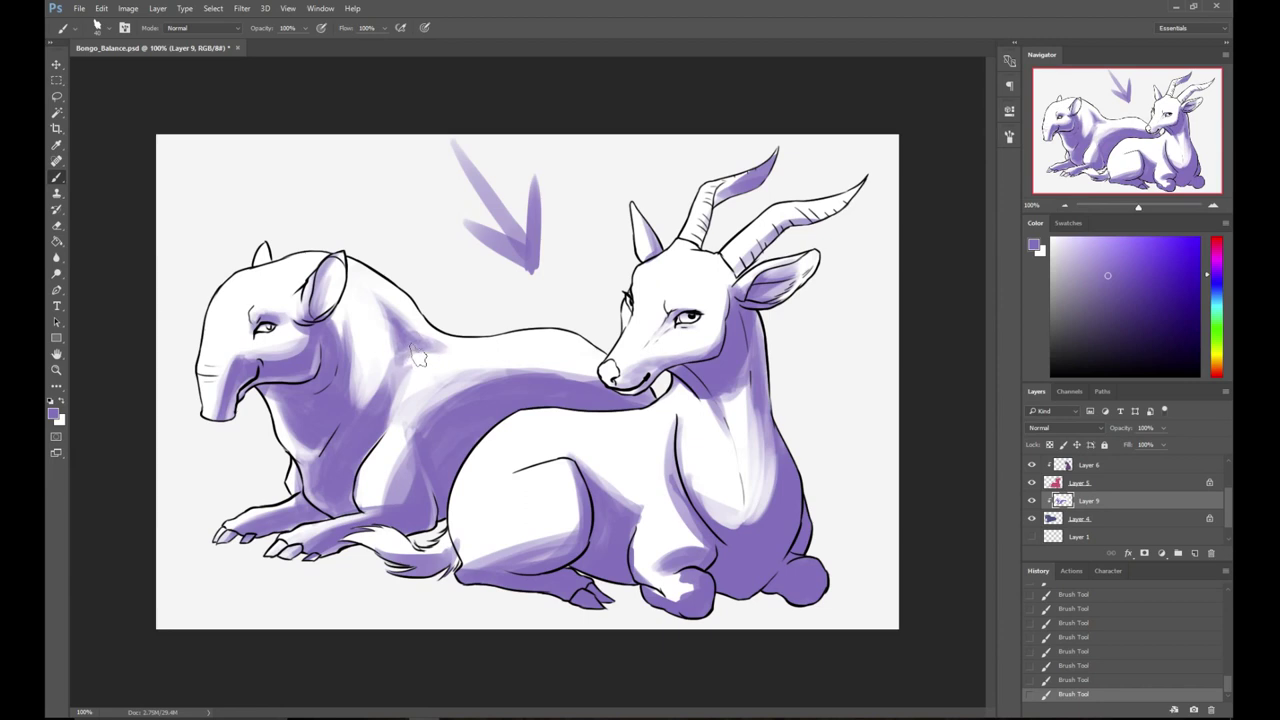
{"action": "left_click_drag", "start_coordinate": [398, 363], "coordinate": [438, 350]}
- Brush white over the tapir's shoulder and chest to soften the shadow, undoing the last stroke
{"action": "key", "text": "x"}
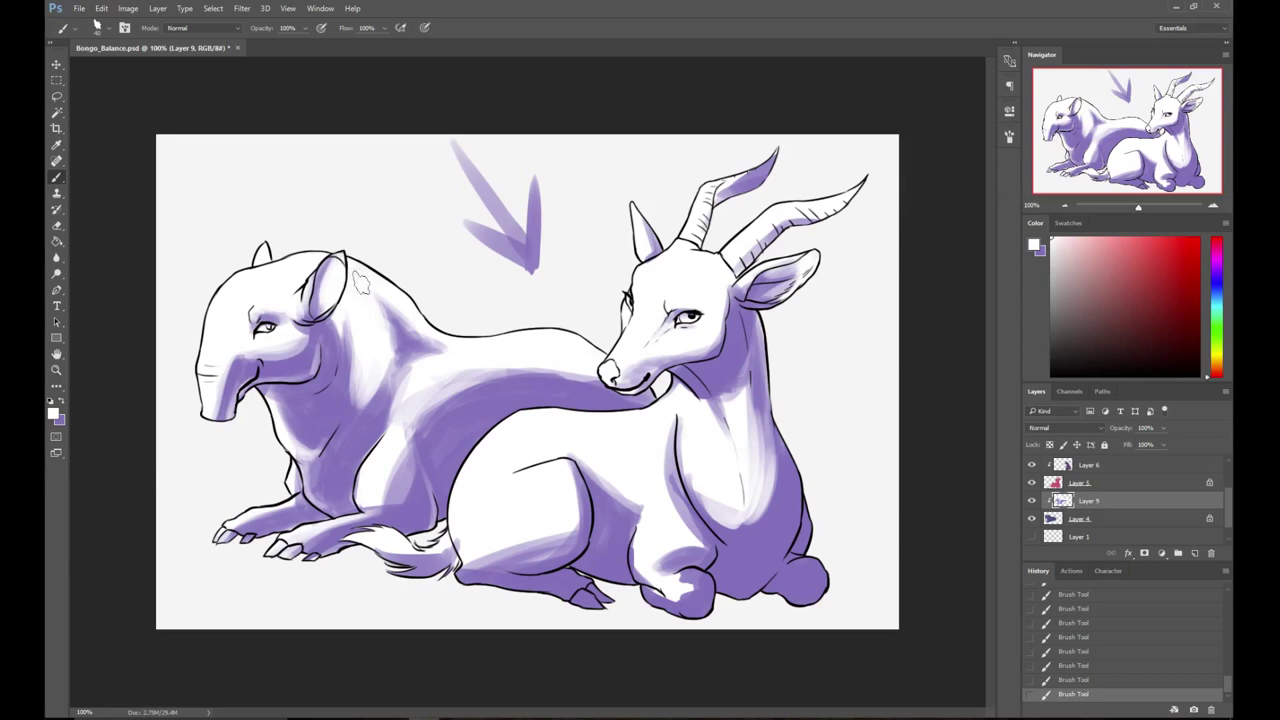
{"action": "mouse_move", "coordinate": [378, 302]}
{"action": "left_mouse_down"}
{"action": "mouse_move", "coordinate": [459, 349]}
{"action": "mouse_move", "coordinate": [421, 335]}
{"action": "mouse_move", "coordinate": [421, 369]}
{"action": "mouse_move", "coordinate": [459, 354]}
{"action": "mouse_move", "coordinate": [417, 396]}
{"action": "mouse_move", "coordinate": [429, 360]}
{"action": "mouse_move", "coordinate": [418, 366]}
{"action": "mouse_move", "coordinate": [445, 351]}
{"action": "mouse_move", "coordinate": [408, 387]}
{"action": "mouse_move", "coordinate": [370, 455]}
{"action": "left_mouse_up"}
{"action": "left_click", "coordinate": [370, 450], "text": "alt"}
{"action": "key", "text": "ctrl+z"}
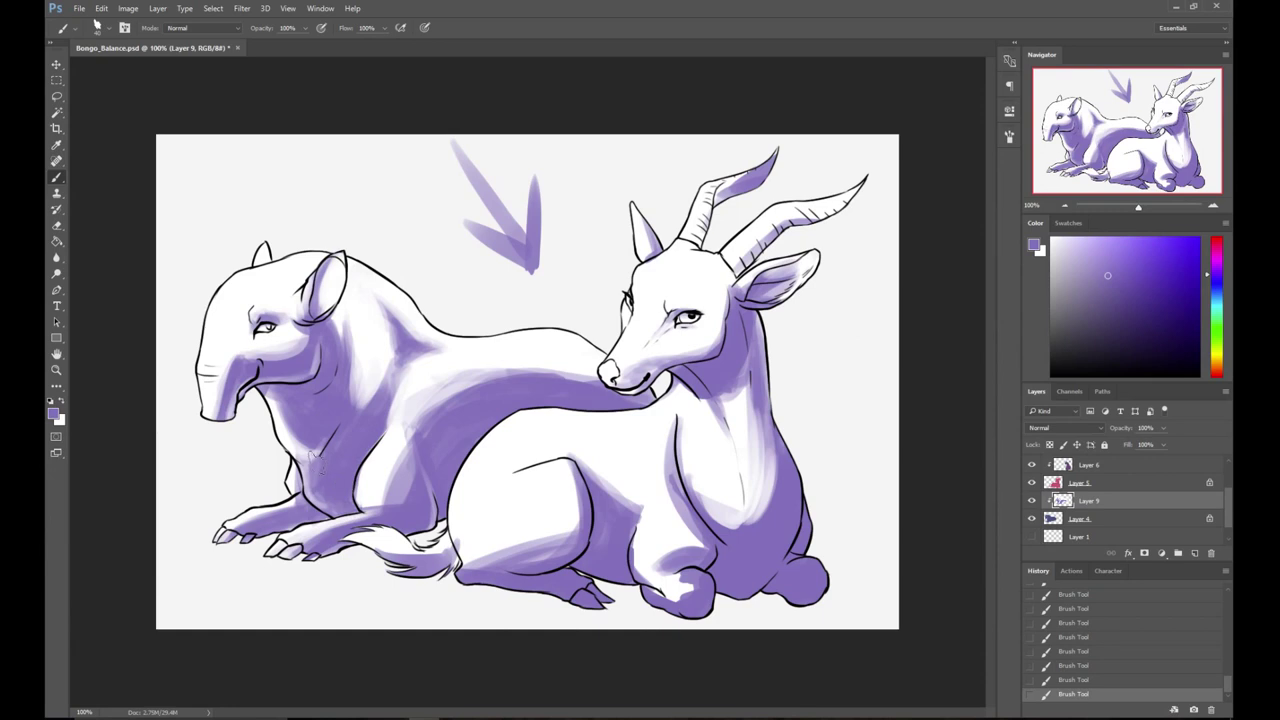
{"action": "key", "text": "x"}
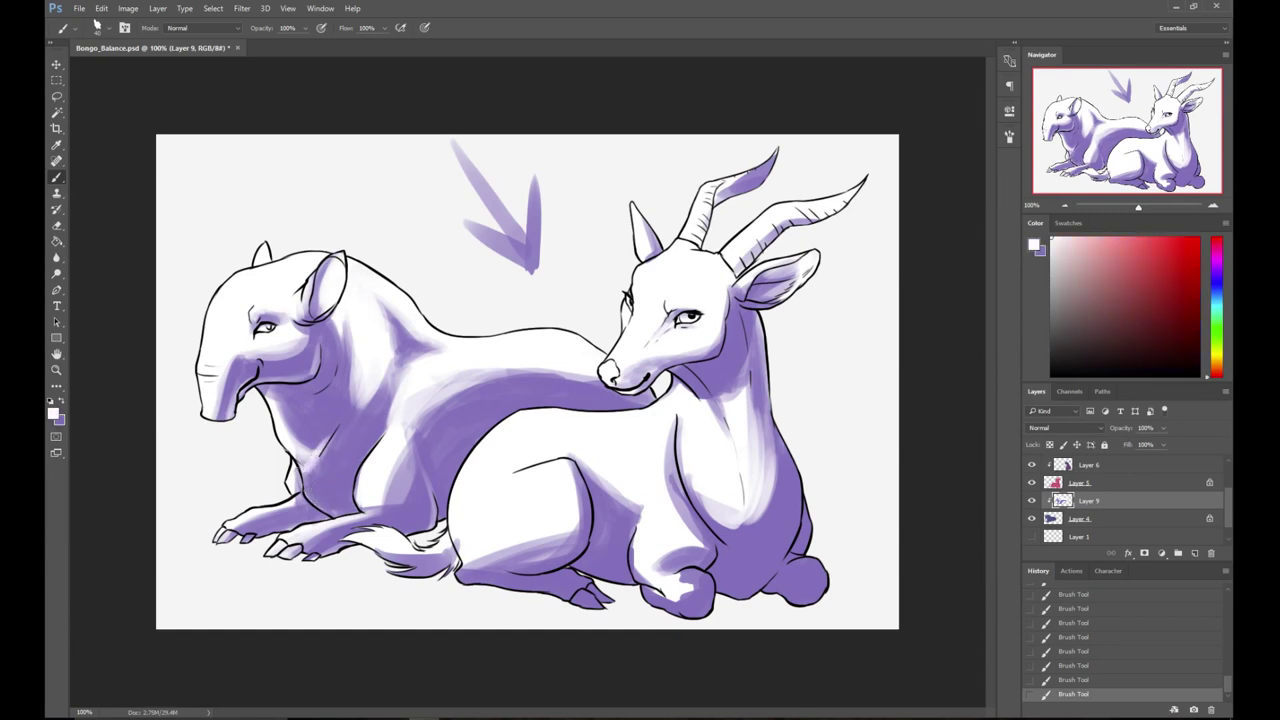
- Brush white over the tapir's chest and shoulder, and restore purple shading from the trunk to the cheek
{"action": "mouse_move", "coordinate": [309, 462]}
{"action": "left_mouse_down"}
{"action": "mouse_move", "coordinate": [331, 430]}
{"action": "mouse_move", "coordinate": [329, 510]}
{"action": "mouse_move", "coordinate": [314, 473]}
{"action": "mouse_move", "coordinate": [326, 488]}
{"action": "mouse_move", "coordinate": [319, 460]}
{"action": "mouse_move", "coordinate": [316, 473]}
{"action": "mouse_move", "coordinate": [334, 436]}
{"action": "left_mouse_up"}
{"action": "left_click_drag", "start_coordinate": [364, 392], "coordinate": [322, 478]}
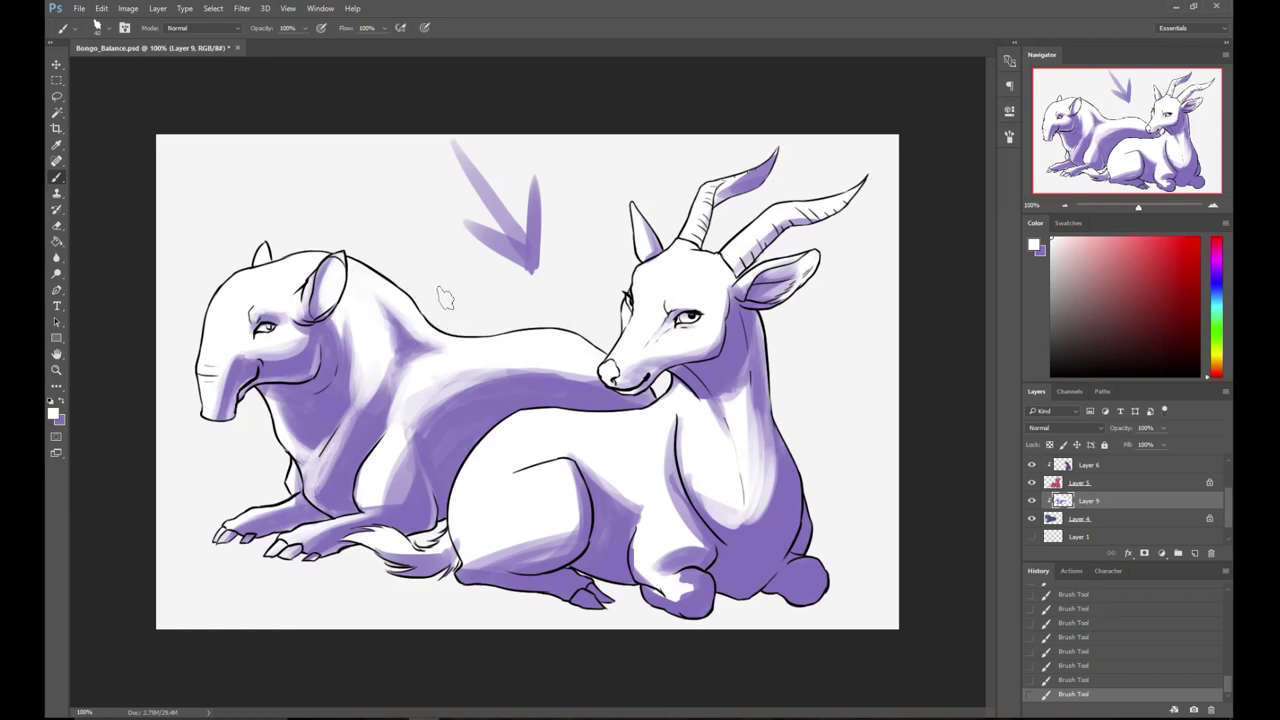
{"action": "left_click", "coordinate": [232, 355], "text": "alt"}
{"action": "mouse_move", "coordinate": [240, 352]}
{"action": "left_mouse_down"}
{"action": "mouse_move", "coordinate": [219, 389]}
{"action": "mouse_move", "coordinate": [238, 342]}
{"action": "mouse_move", "coordinate": [283, 337]}
{"action": "mouse_move", "coordinate": [243, 357]}
{"action": "mouse_move", "coordinate": [240, 347]}
{"action": "mouse_move", "coordinate": [293, 323]}
{"action": "left_mouse_up"}
- Set the brush size to 61 px and brush white from the tapir's lower chest up to its shoulder
{"action": "right_click", "coordinate": [297, 340]}
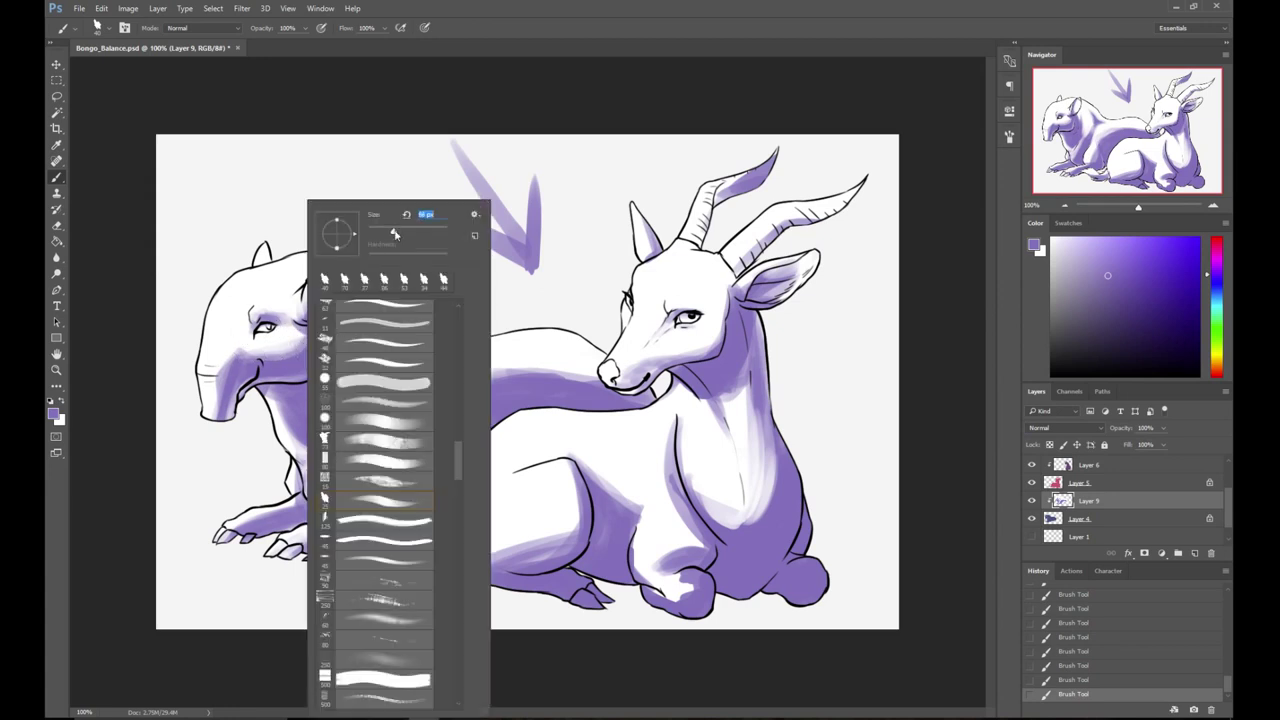
{"action": "left_click", "coordinate": [393, 232]}
{"action": "left_click", "coordinate": [429, 103]}
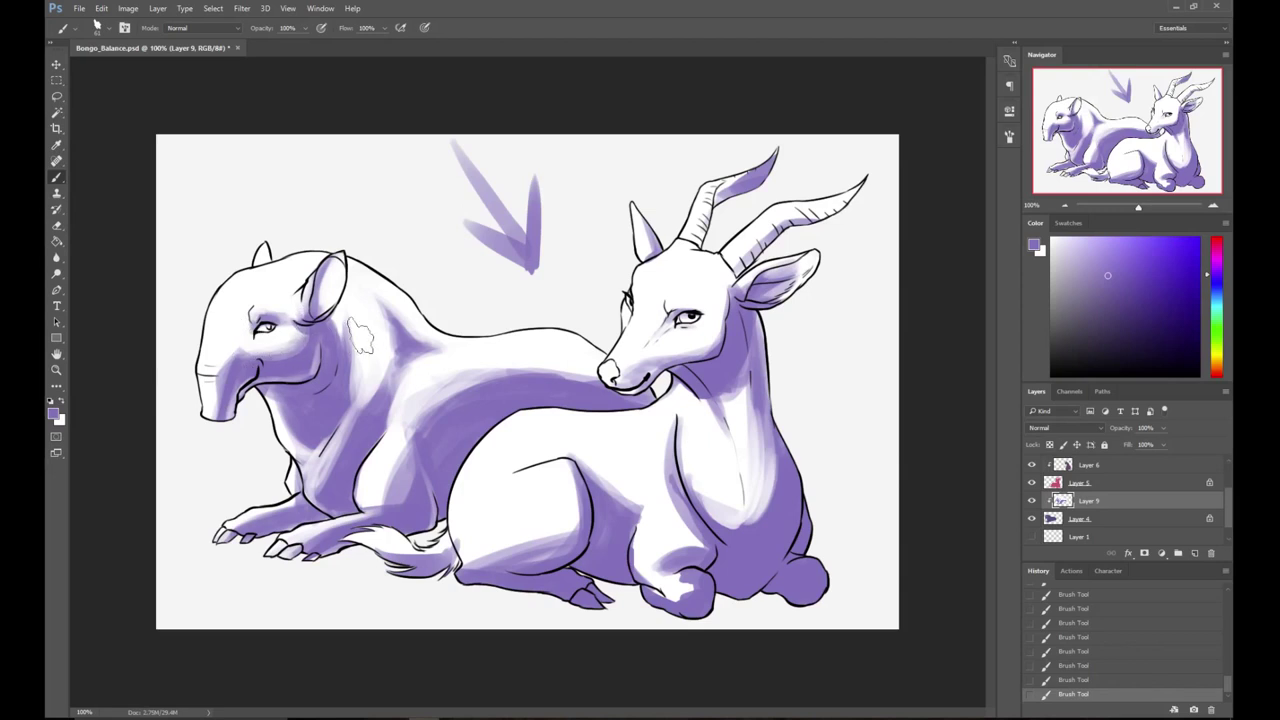
{"action": "key", "text": "x"}
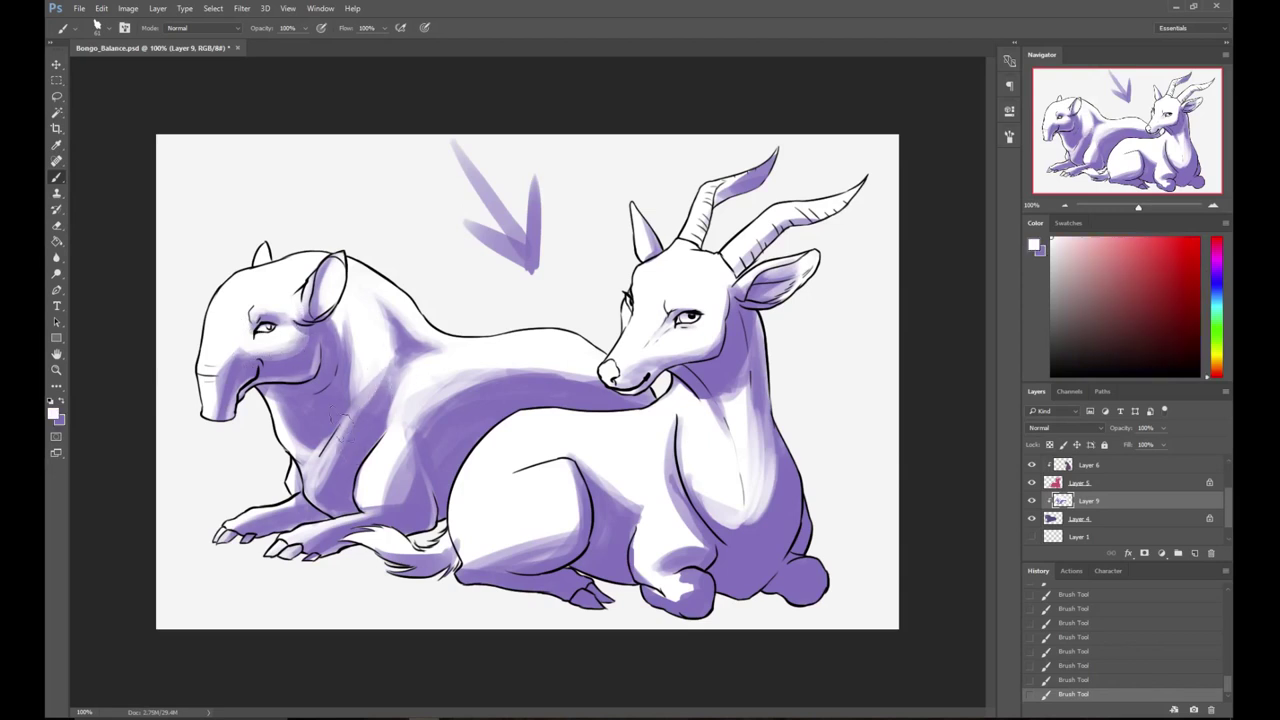
{"action": "mouse_move", "coordinate": [328, 461]}
{"action": "left_mouse_down"}
{"action": "mouse_move", "coordinate": [394, 358]}
{"action": "mouse_move", "coordinate": [352, 418]}
{"action": "mouse_move", "coordinate": [377, 368]}
{"action": "mouse_move", "coordinate": [367, 345]}
{"action": "mouse_move", "coordinate": [361, 391]}
{"action": "mouse_move", "coordinate": [411, 366]}
{"action": "left_mouse_up"}
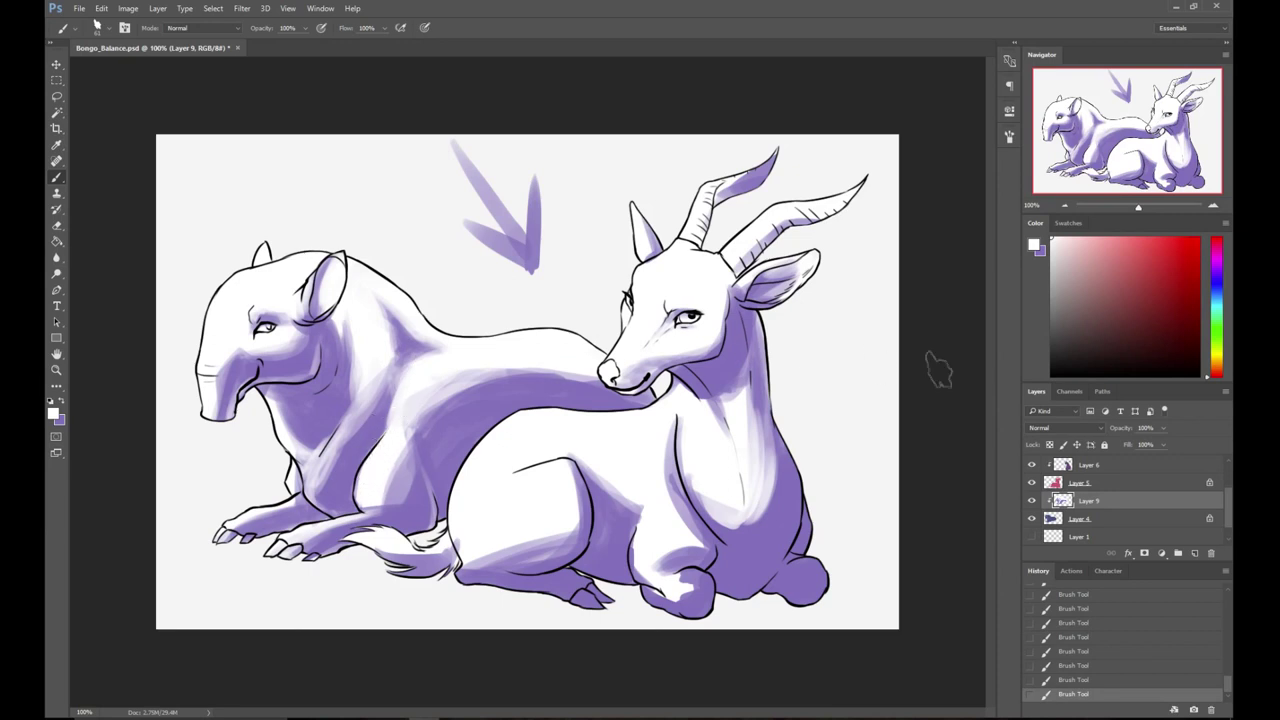
- Shade the tip of the tapir's trunk in purple with a smaller brush
{"action": "right_click", "coordinate": [498, 231]}
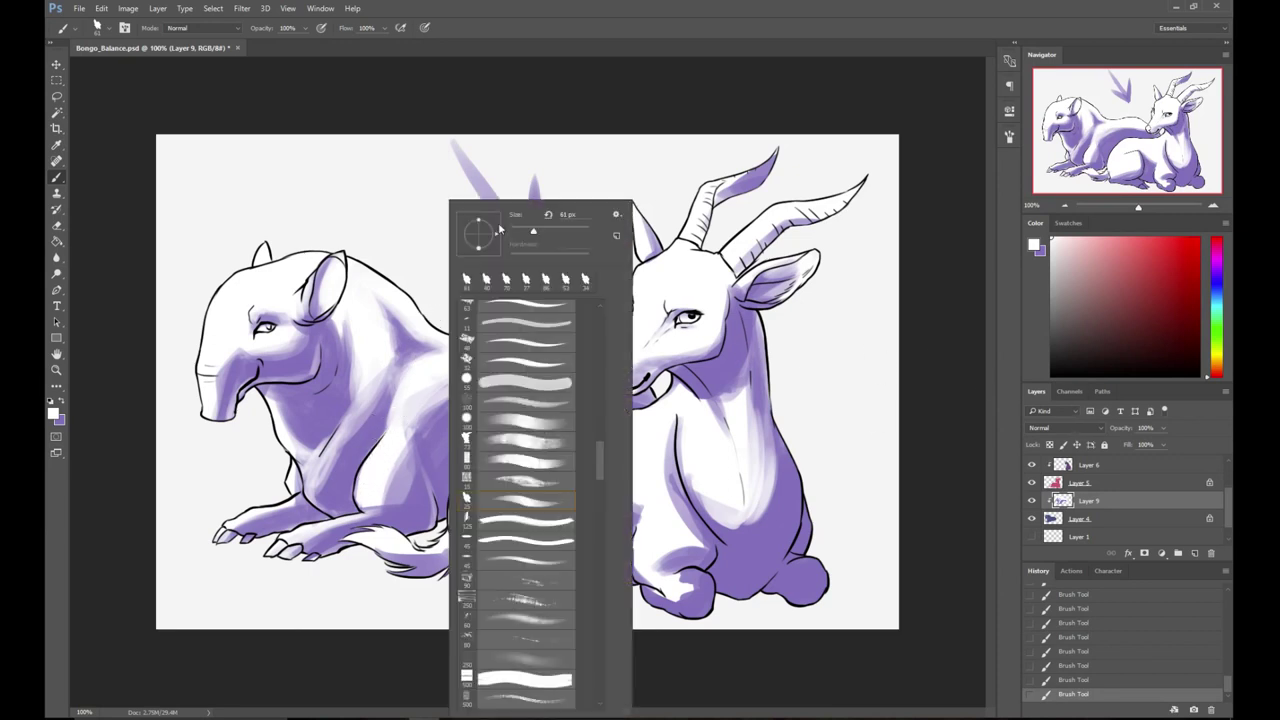
{"action": "left_click_drag", "start_coordinate": [520, 232], "coordinate": [522, 232]}
{"action": "left_click", "coordinate": [1213, 207]}
{"action": "left_click", "coordinate": [1213, 207]}
{"action": "left_click", "coordinate": [1213, 207]}
{"action": "left_click", "coordinate": [1067, 205]}
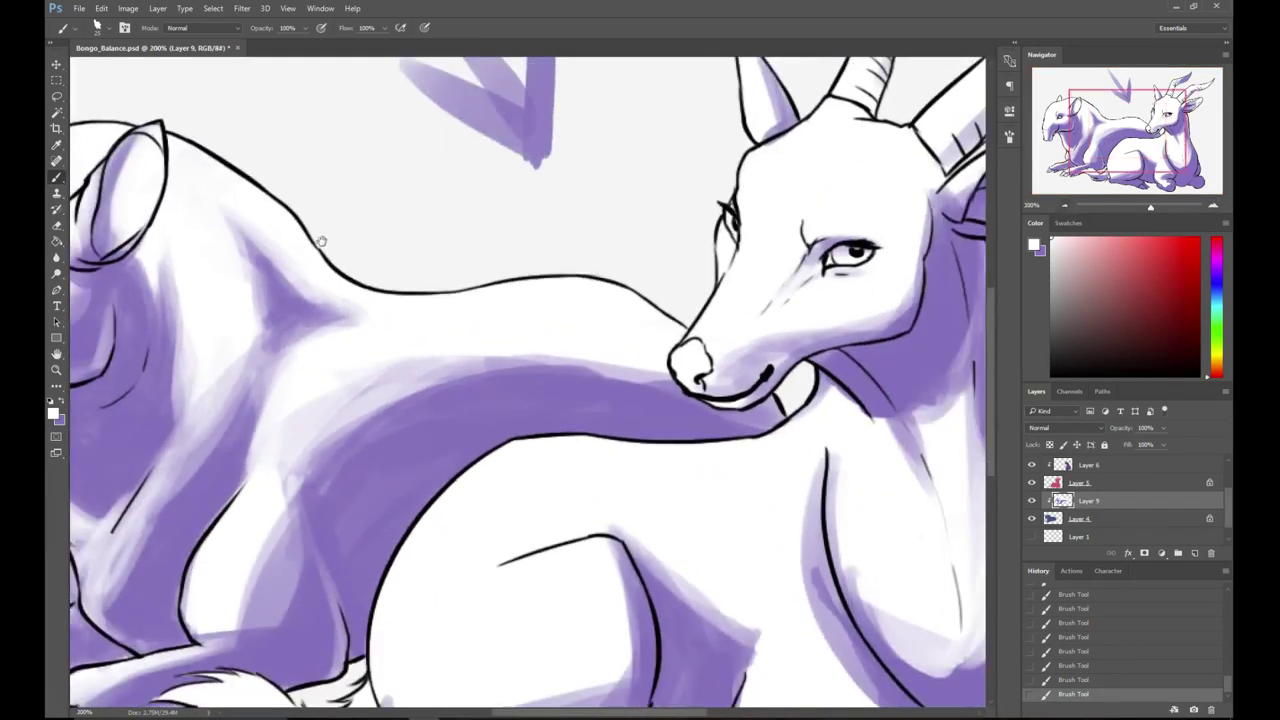
{"action": "left_click_drag", "start_coordinate": [317, 238], "coordinate": [576, 236]}
{"action": "left_click", "coordinate": [228, 316], "text": "alt"}
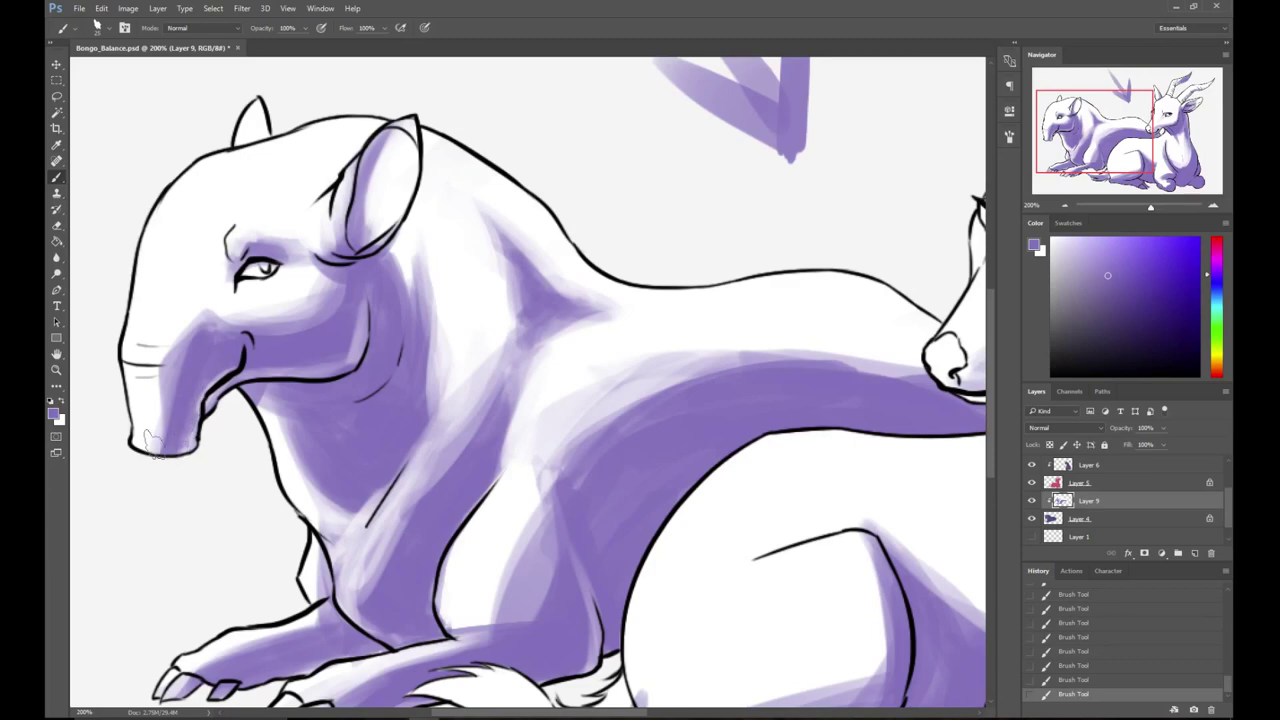
- Brush white along the top of the tapir's trunk and soften the shadow edge on its neck
{"action": "key", "text": "x"}
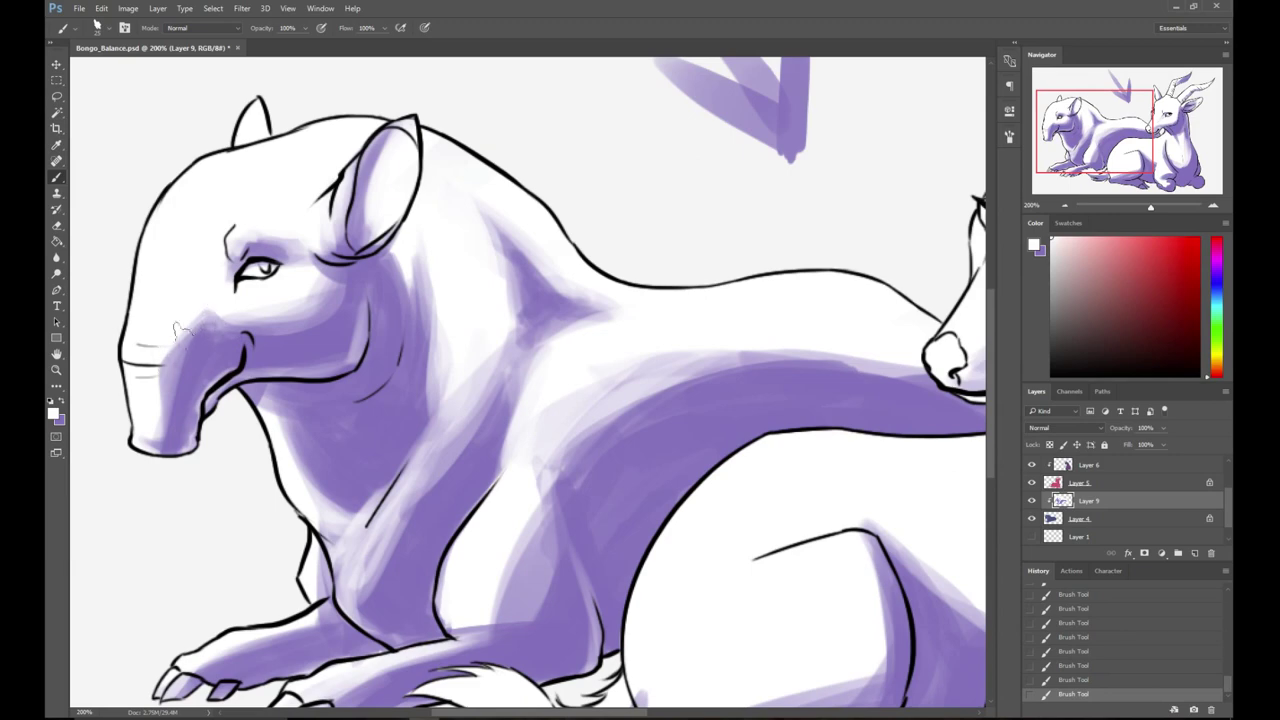
{"action": "left_click_drag", "start_coordinate": [214, 303], "coordinate": [154, 377]}
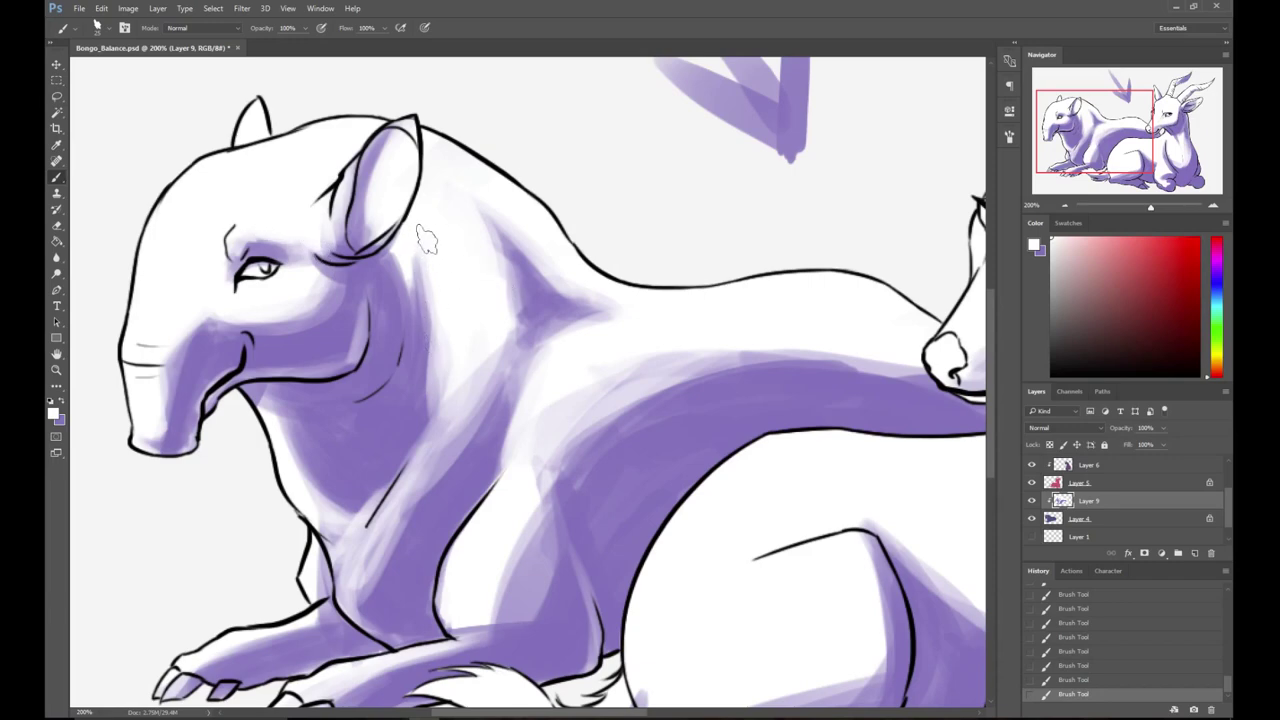
{"action": "left_click_drag", "start_coordinate": [446, 378], "coordinate": [427, 448]}
{"action": "mouse_move", "coordinate": [465, 356]}
{"action": "left_mouse_down"}
{"action": "mouse_move", "coordinate": [422, 450]}
{"action": "mouse_move", "coordinate": [457, 406]}
{"action": "mouse_move", "coordinate": [432, 440]}
{"action": "left_mouse_up"}
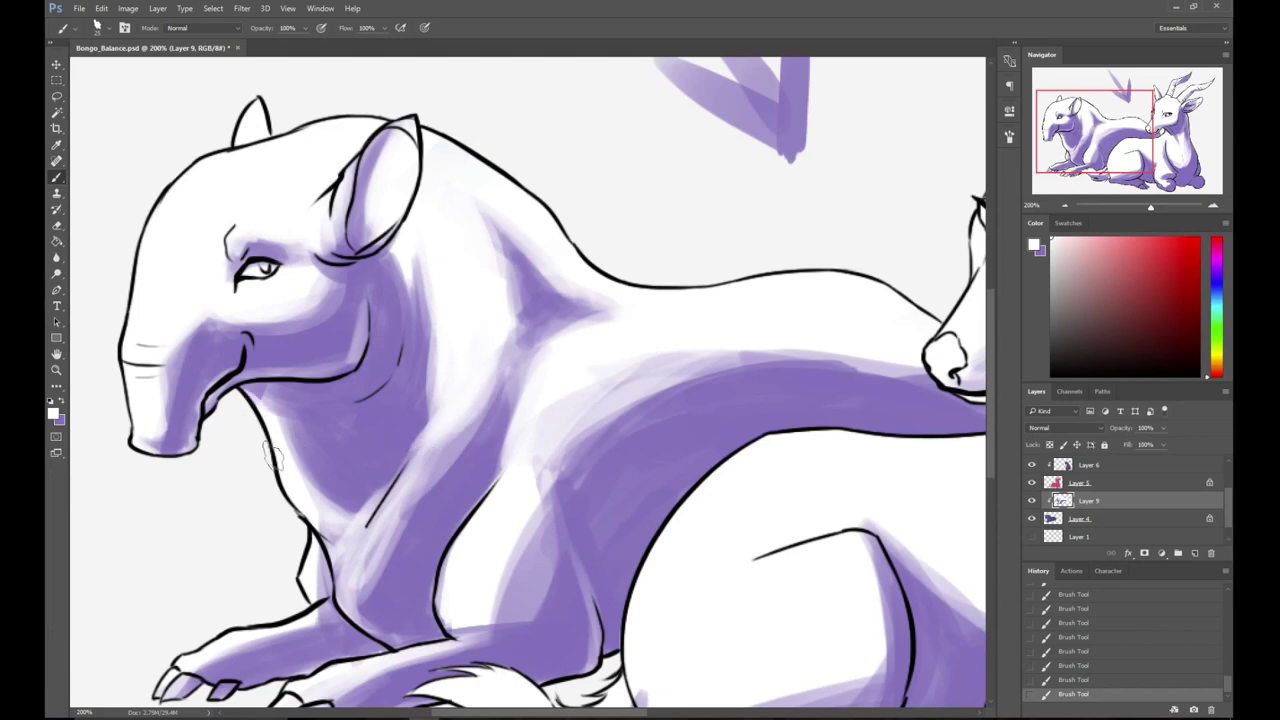
- Shade the tapir's far foreleg and lower chest in purple and highlight the leg's upper edge in white
{"action": "left_click_drag", "start_coordinate": [370, 383], "coordinate": [377, 268]}
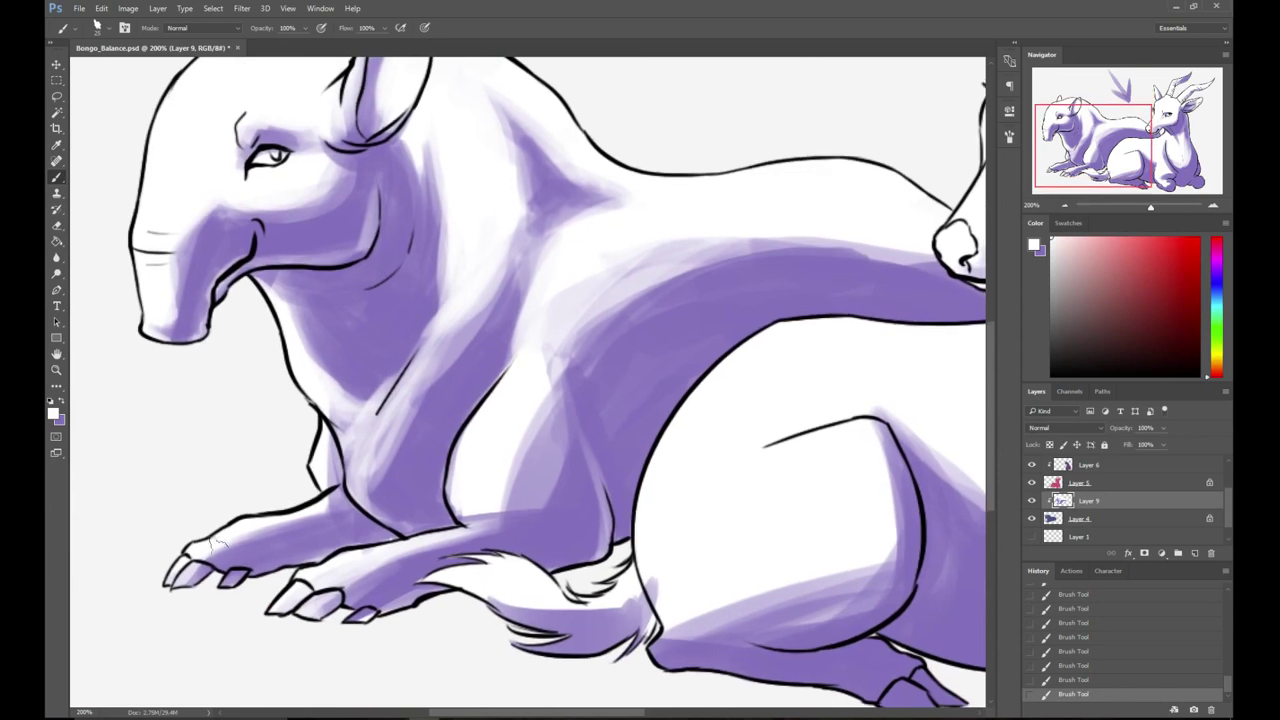
{"action": "left_click", "coordinate": [240, 530], "text": "alt"}
{"action": "key", "text": "x"}
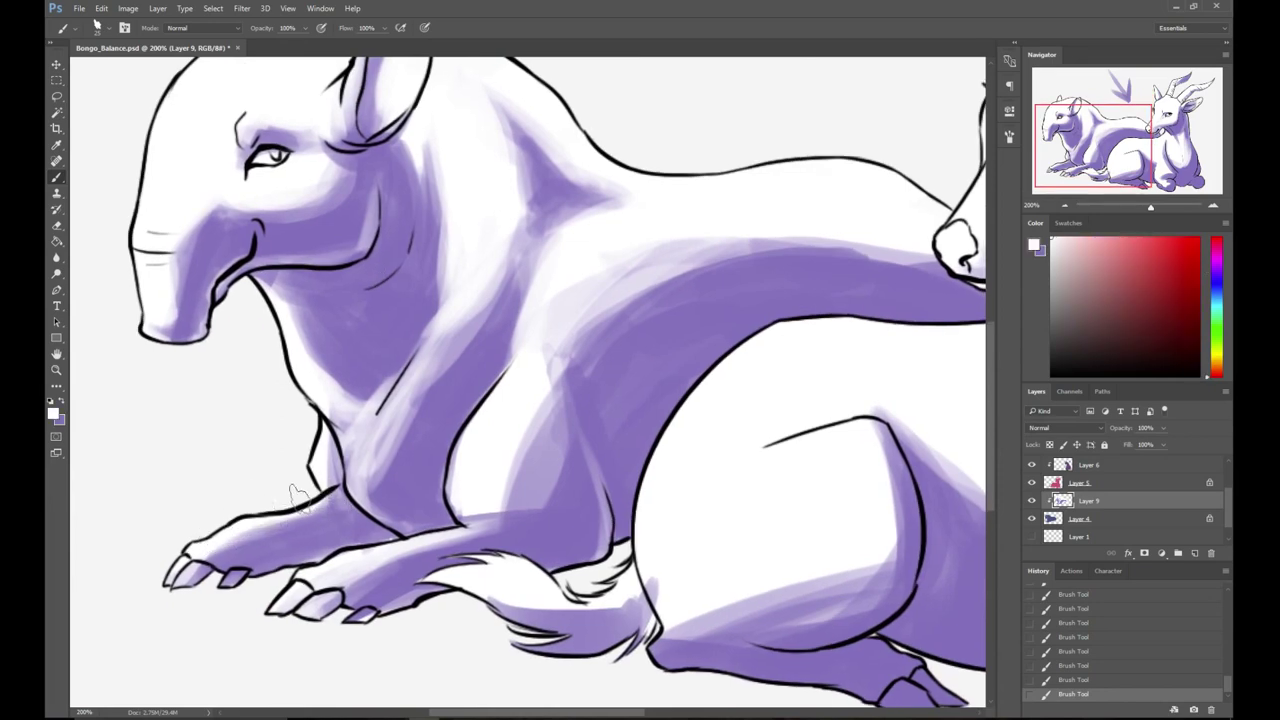
{"action": "key", "text": "x"}
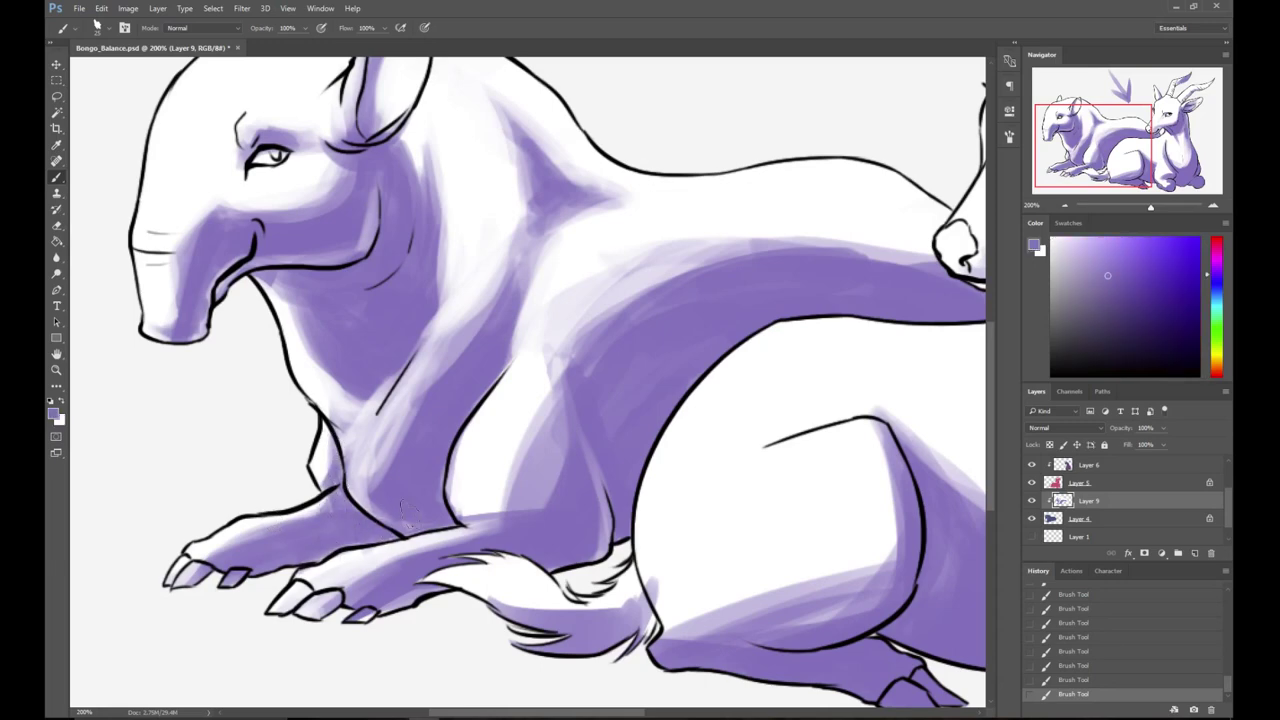
- Set the brush size to 42 px and deepen the purple shadow on the tapir's near upper foreleg
{"action": "left_click_drag", "start_coordinate": [427, 488], "coordinate": [356, 466]}
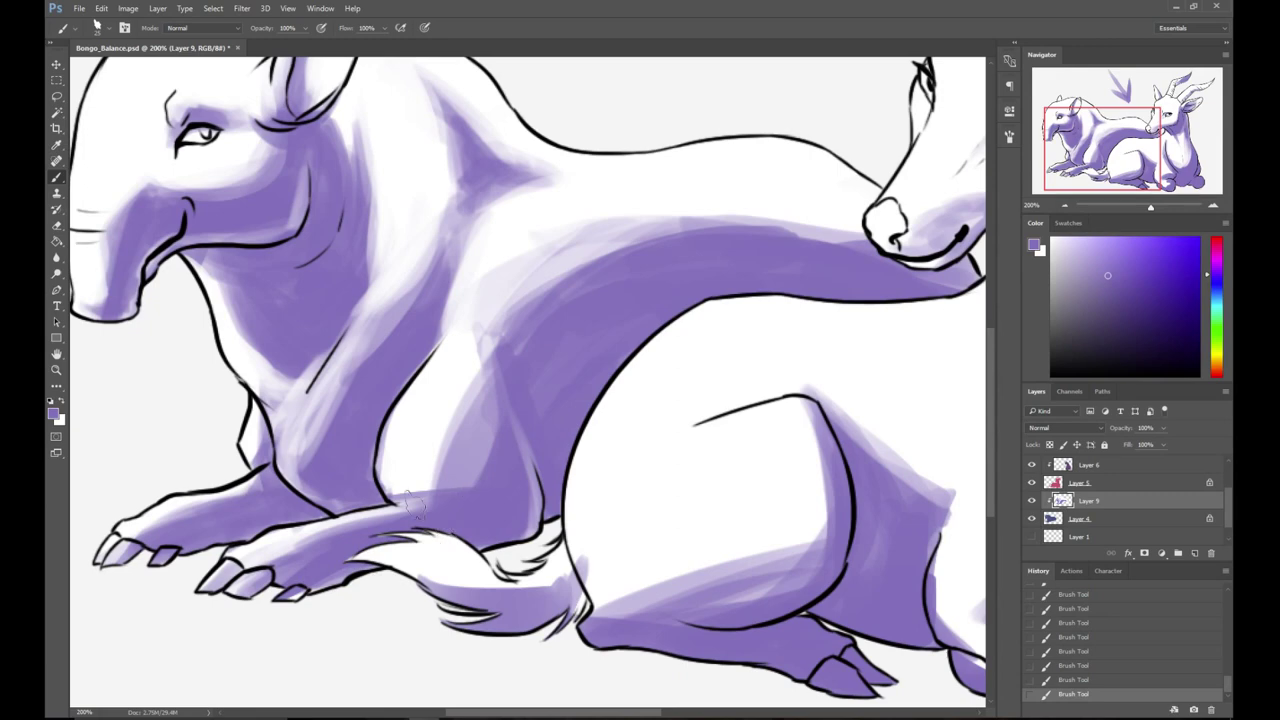
{"action": "right_click", "coordinate": [470, 470]}
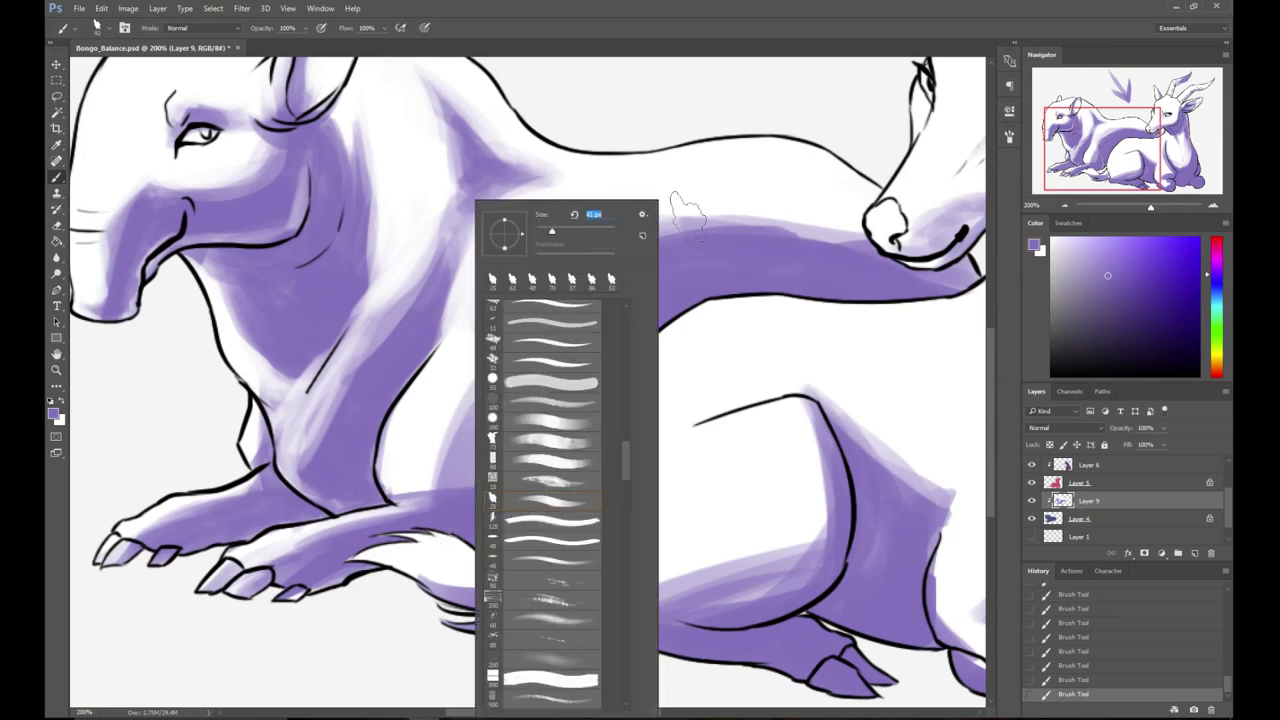
{"action": "left_click", "coordinate": [667, 200]}
{"action": "mouse_move", "coordinate": [478, 456]}
{"action": "left_mouse_down"}
{"action": "mouse_move", "coordinate": [483, 371]}
{"action": "mouse_move", "coordinate": [441, 484]}
{"action": "left_mouse_up"}
{"action": "mouse_move", "coordinate": [482, 380]}
{"action": "left_mouse_down"}
{"action": "mouse_move", "coordinate": [430, 491]}
{"action": "mouse_move", "coordinate": [398, 480]}
{"action": "mouse_move", "coordinate": [406, 490]}
{"action": "left_mouse_up"}
- Brush white behind the tapir's shoulder and along the upper edge of the flank shadow to soften it
{"action": "key", "text": "x"}
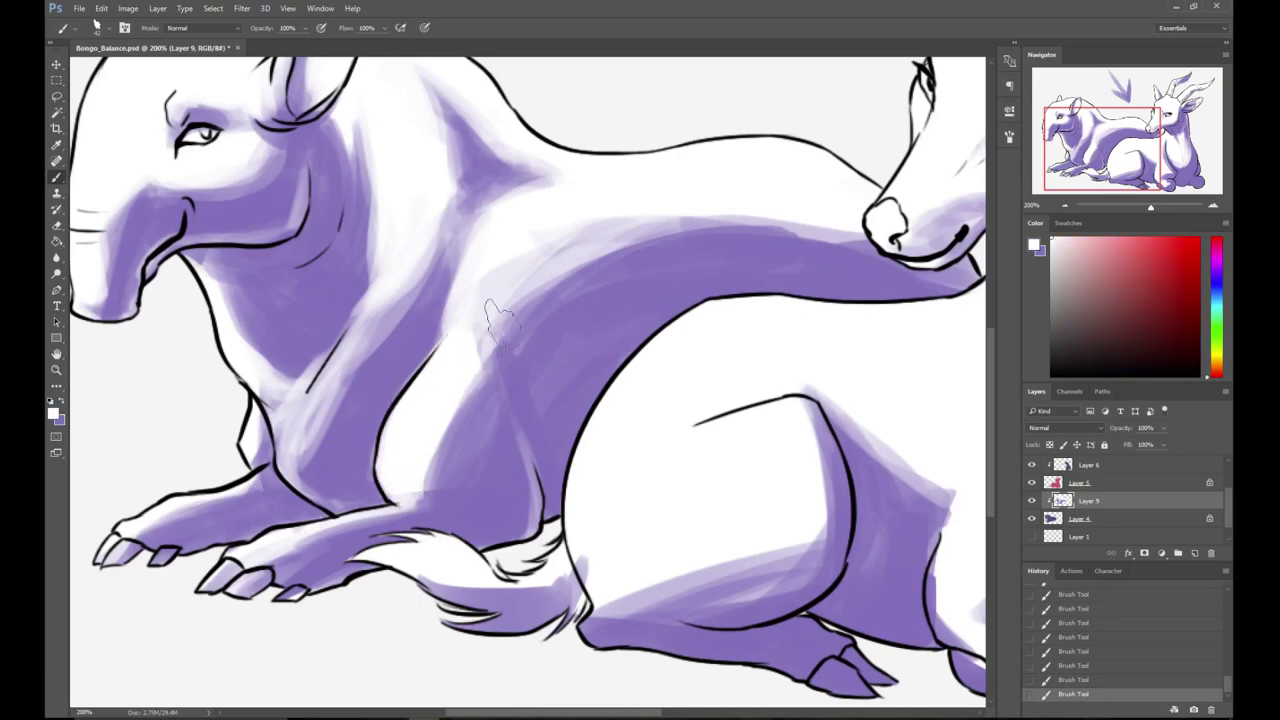
{"action": "left_click_drag", "start_coordinate": [612, 210], "coordinate": [445, 352]}
{"action": "left_click_drag", "start_coordinate": [366, 408], "coordinate": [443, 360]}
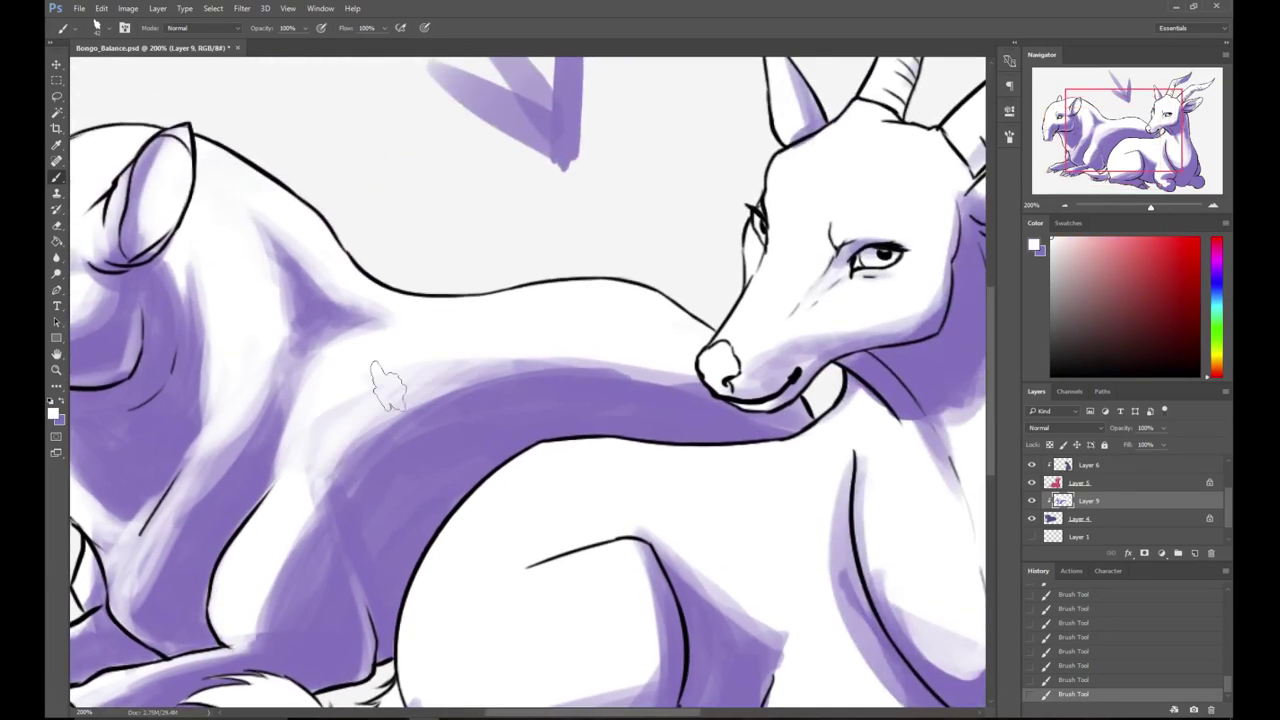
{"action": "left_click_drag", "start_coordinate": [385, 410], "coordinate": [463, 385]}
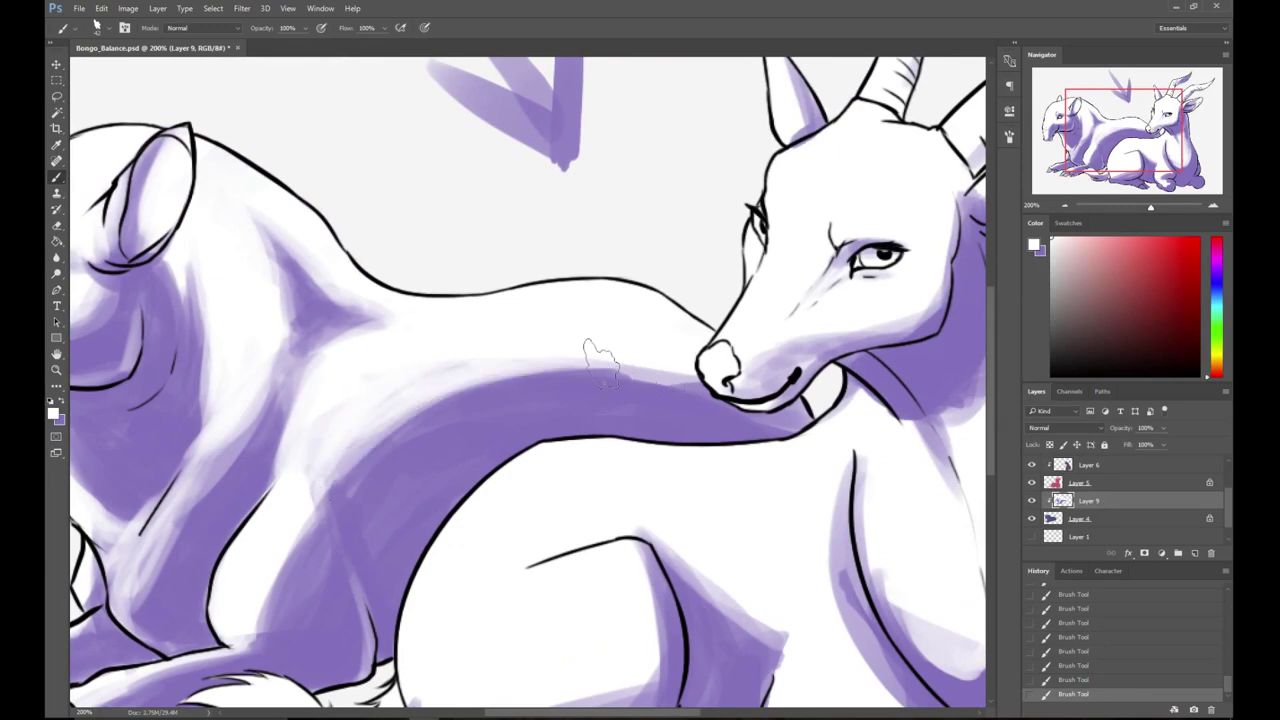
- Paint white highlights down the front edge of the tapir's neck and chest with a smaller brush
{"action": "left_click_drag", "start_coordinate": [500, 298], "coordinate": [730, 302]}
{"action": "right_click", "coordinate": [422, 397]}
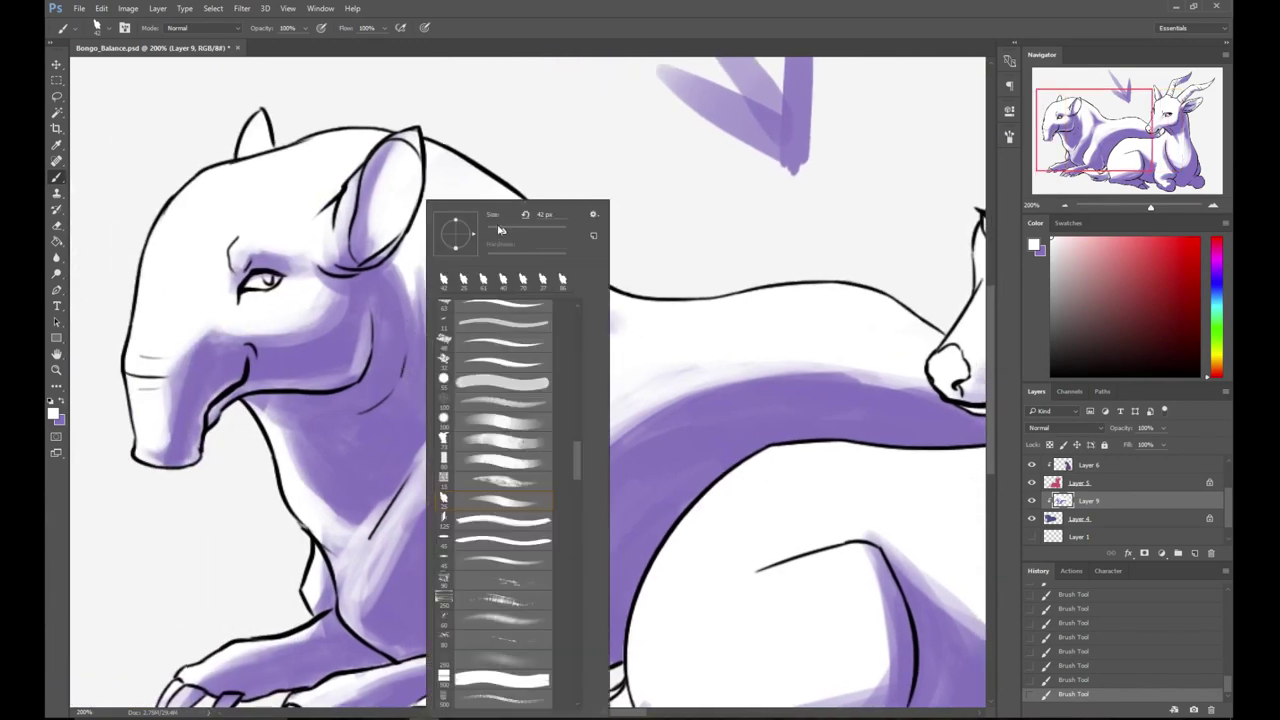
{"action": "left_click_drag", "start_coordinate": [270, 426], "coordinate": [352, 526]}
{"action": "left_click_drag", "start_coordinate": [282, 450], "coordinate": [359, 525]}
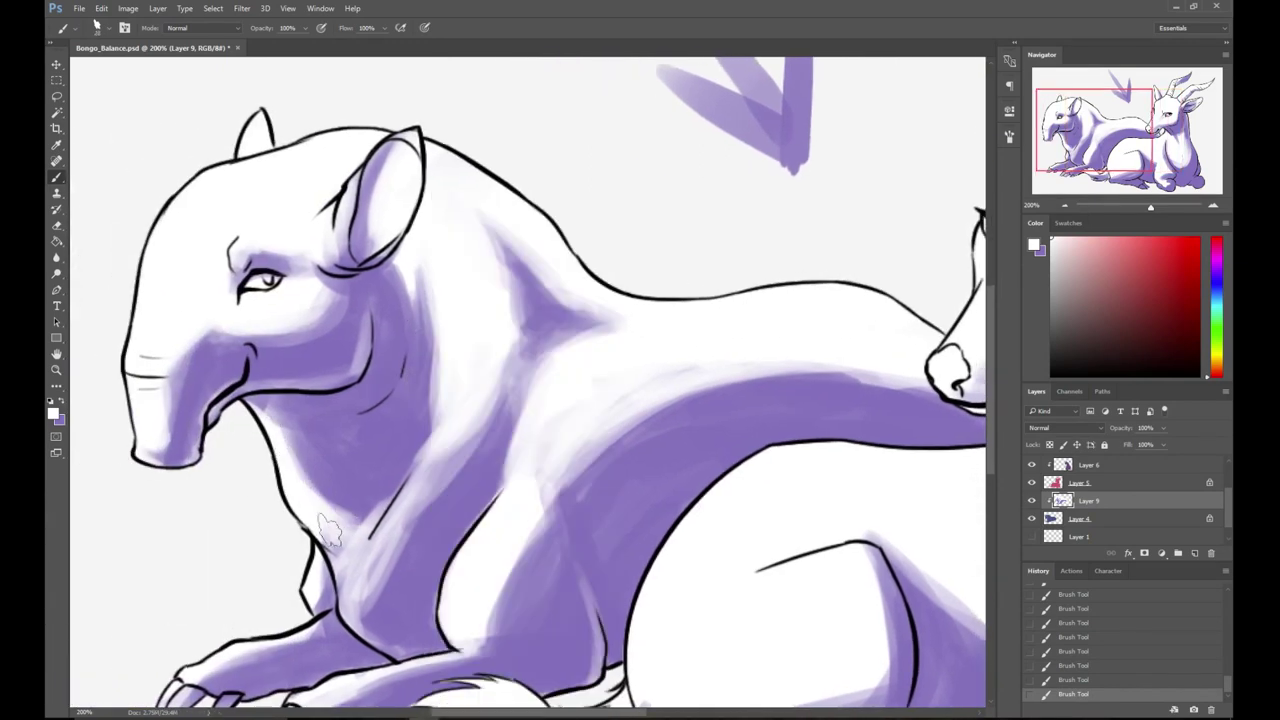
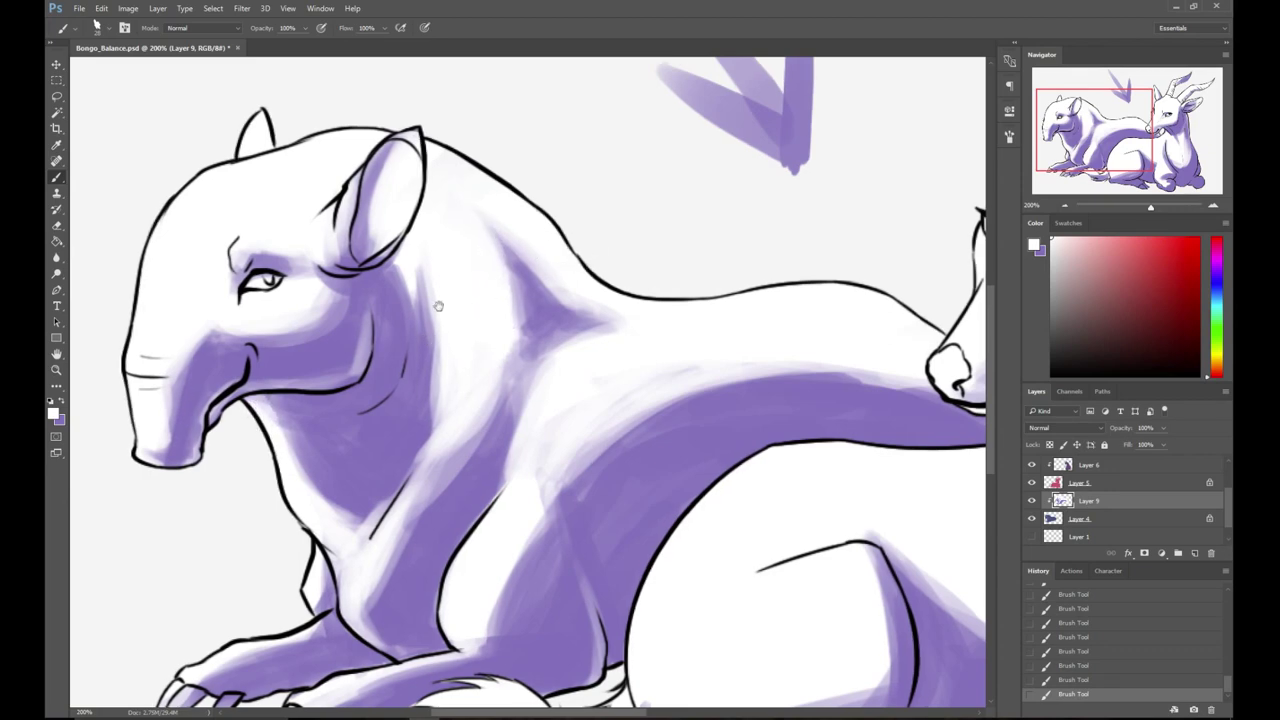
- Darken the tapir's far foreleg in purple and brush a white highlight along the top of its near foreleg
{"action": "left_click_drag", "start_coordinate": [423, 337], "coordinate": [479, 270]}
{"action": "key", "text": "x"}
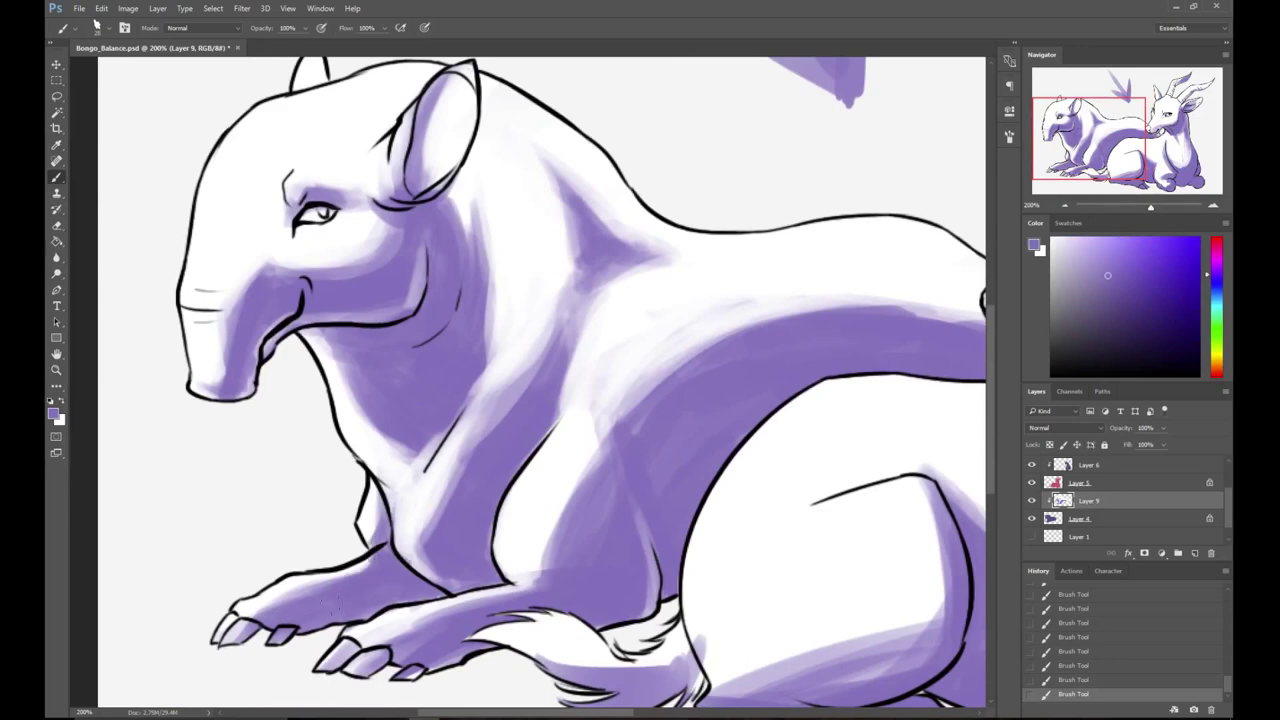
{"action": "left_click_drag", "start_coordinate": [395, 580], "coordinate": [255, 505]}
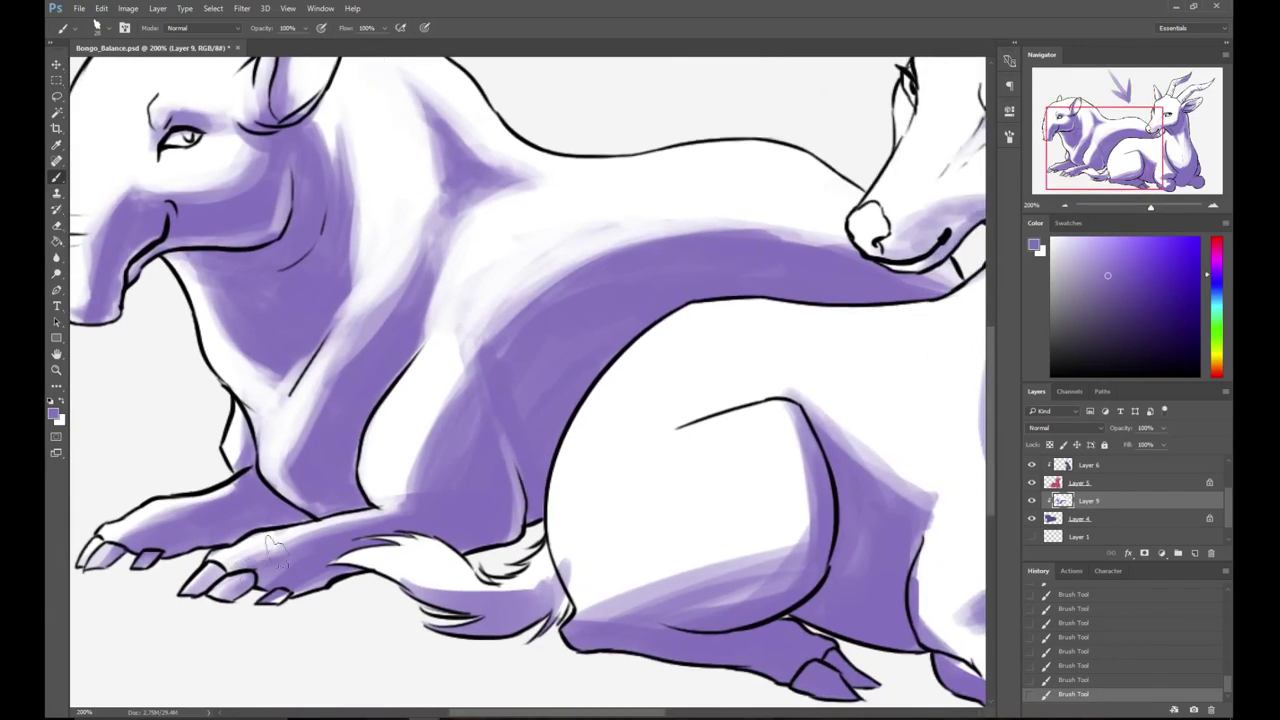
{"action": "key", "text": "x"}
{"action": "left_click_drag", "start_coordinate": [270, 536], "coordinate": [400, 505]}
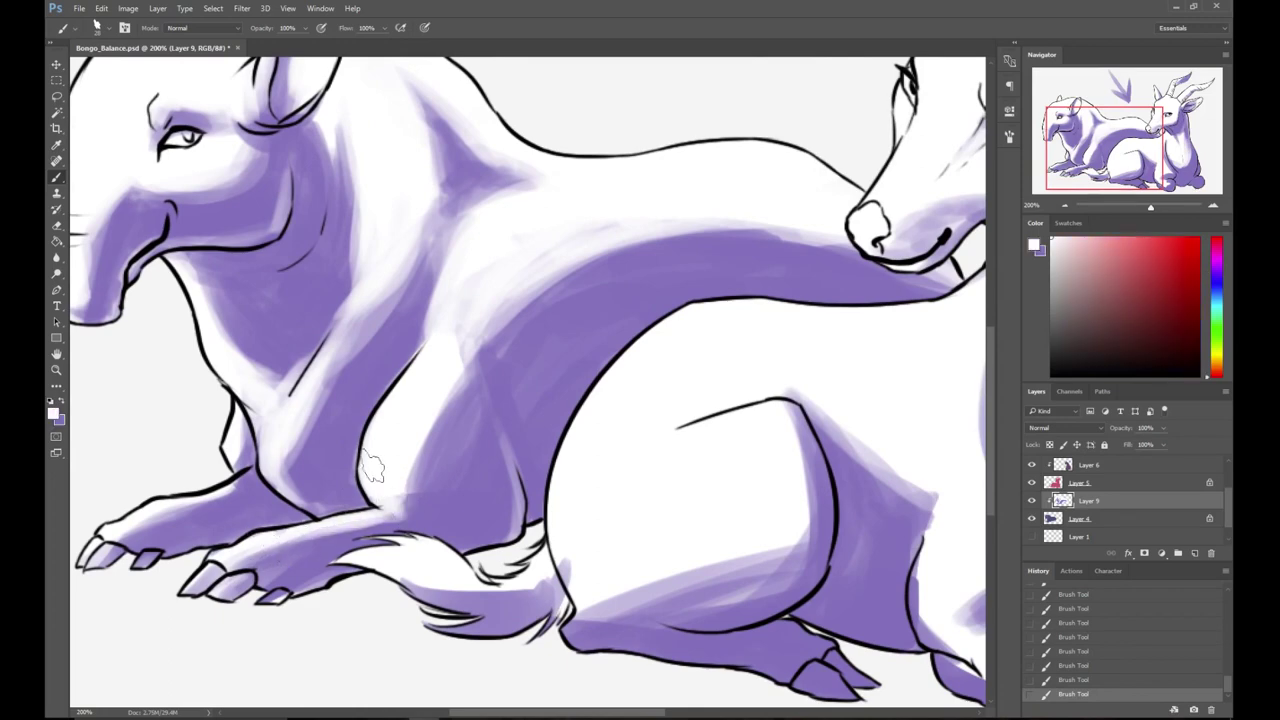
{"action": "mouse_move", "coordinate": [400, 501]}
{"action": "left_mouse_down"}
{"action": "mouse_move", "coordinate": [366, 510]}
{"action": "mouse_move", "coordinate": [406, 511]}
{"action": "left_mouse_up"}
{"action": "left_click_drag", "start_coordinate": [467, 321], "coordinate": [363, 391]}
{"action": "key", "text": "ctrl+z"}
- Even out the purple cheek shadow and add thin white reflected light along the tapir's jaw with a smaller brush
{"action": "left_click_drag", "start_coordinate": [470, 293], "coordinate": [663, 309]}
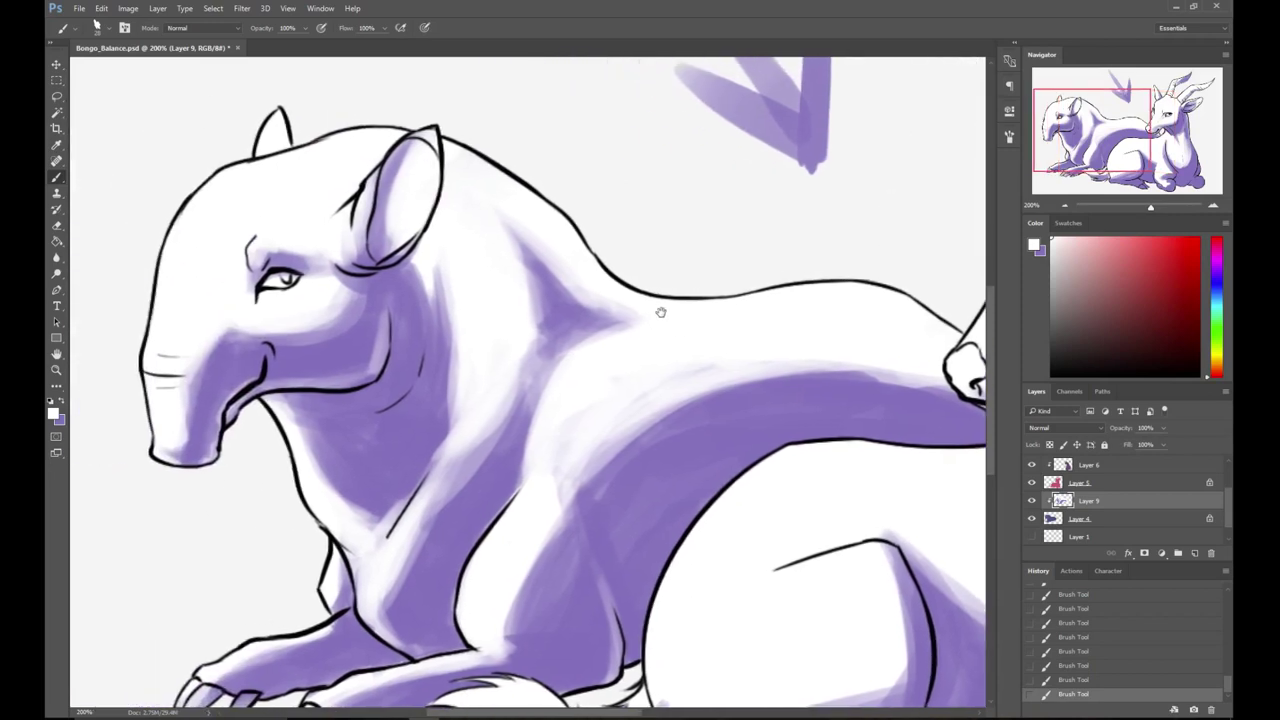
{"action": "left_click", "coordinate": [280, 335], "text": "alt"}
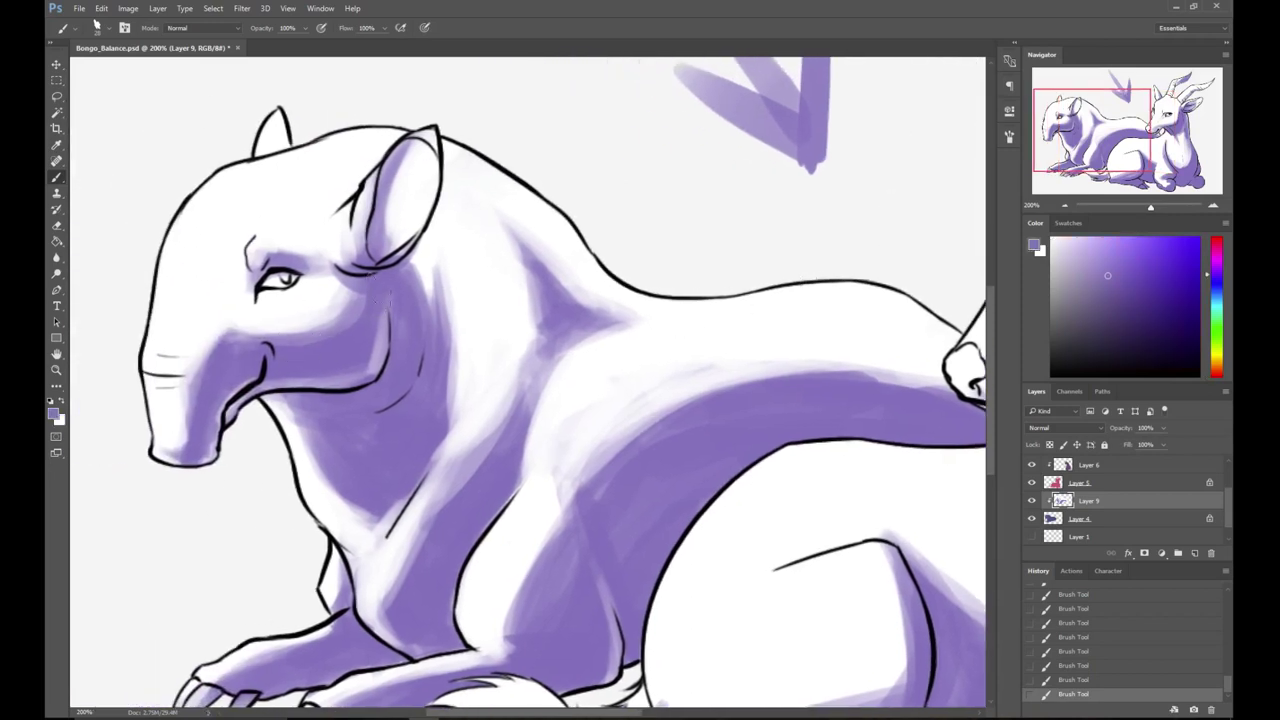
{"action": "key", "text": "x"}
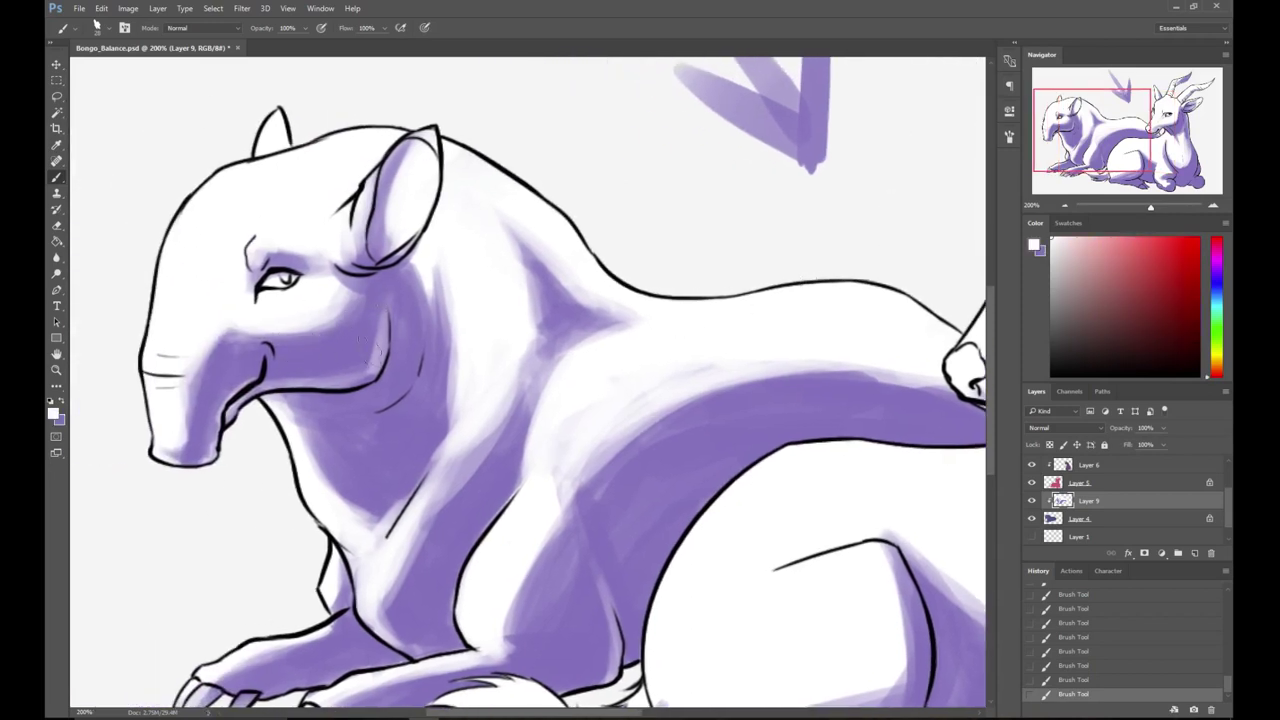
{"action": "key", "text": "x"}
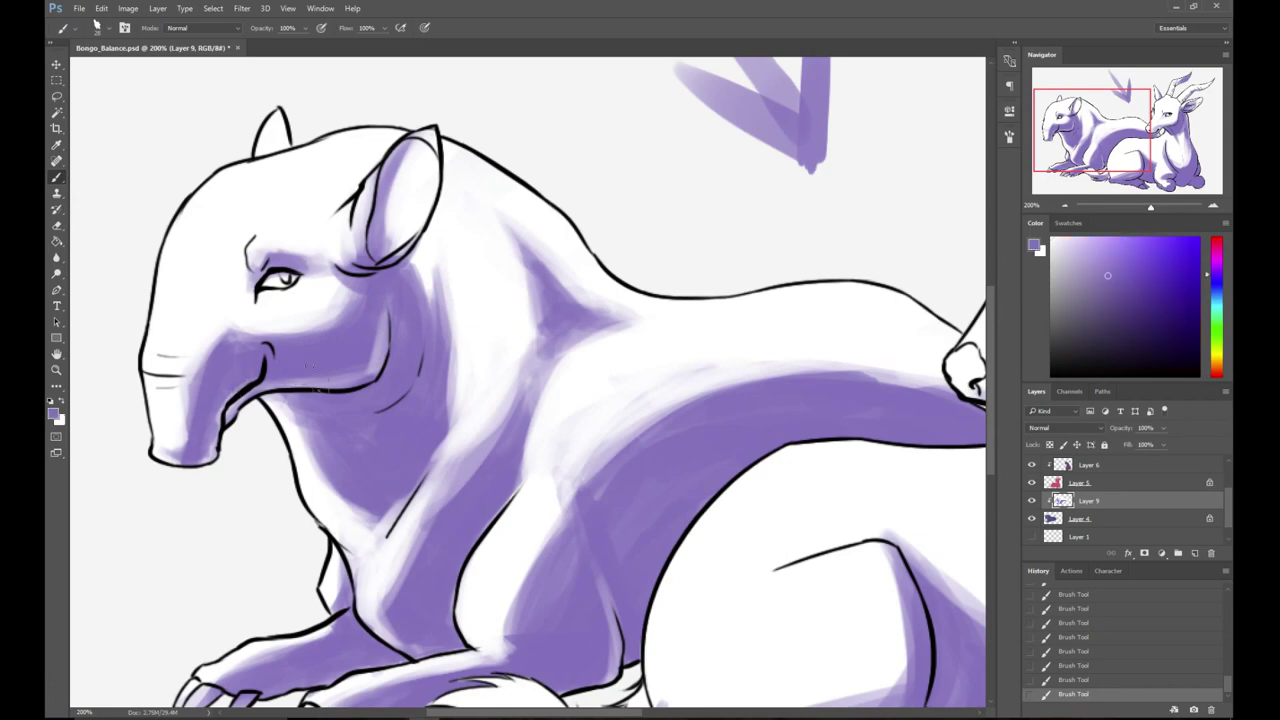
{"action": "mouse_move", "coordinate": [372, 330]}
{"action": "left_mouse_down"}
{"action": "mouse_move", "coordinate": [365, 373]}
{"action": "mouse_move", "coordinate": [376, 316]}
{"action": "left_mouse_up"}
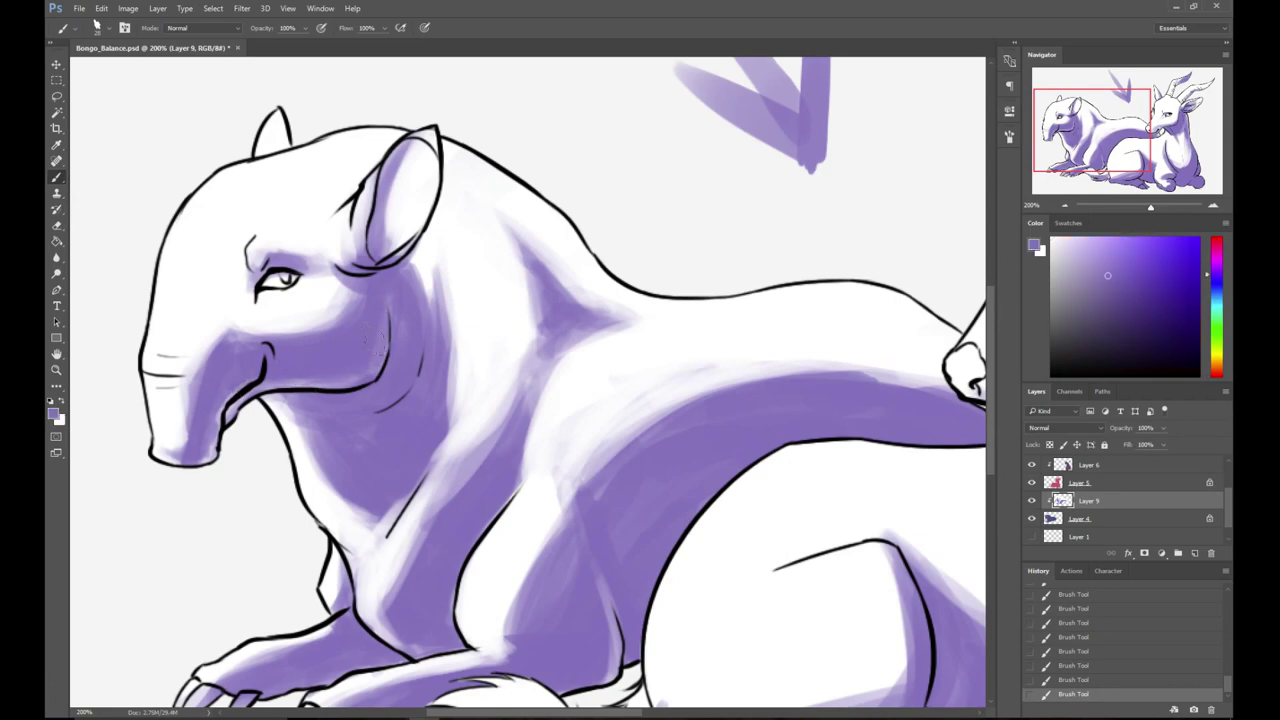
{"action": "key", "text": "x"}
{"action": "right_click", "coordinate": [372, 350]}
{"action": "left_click", "coordinate": [436, 231]}
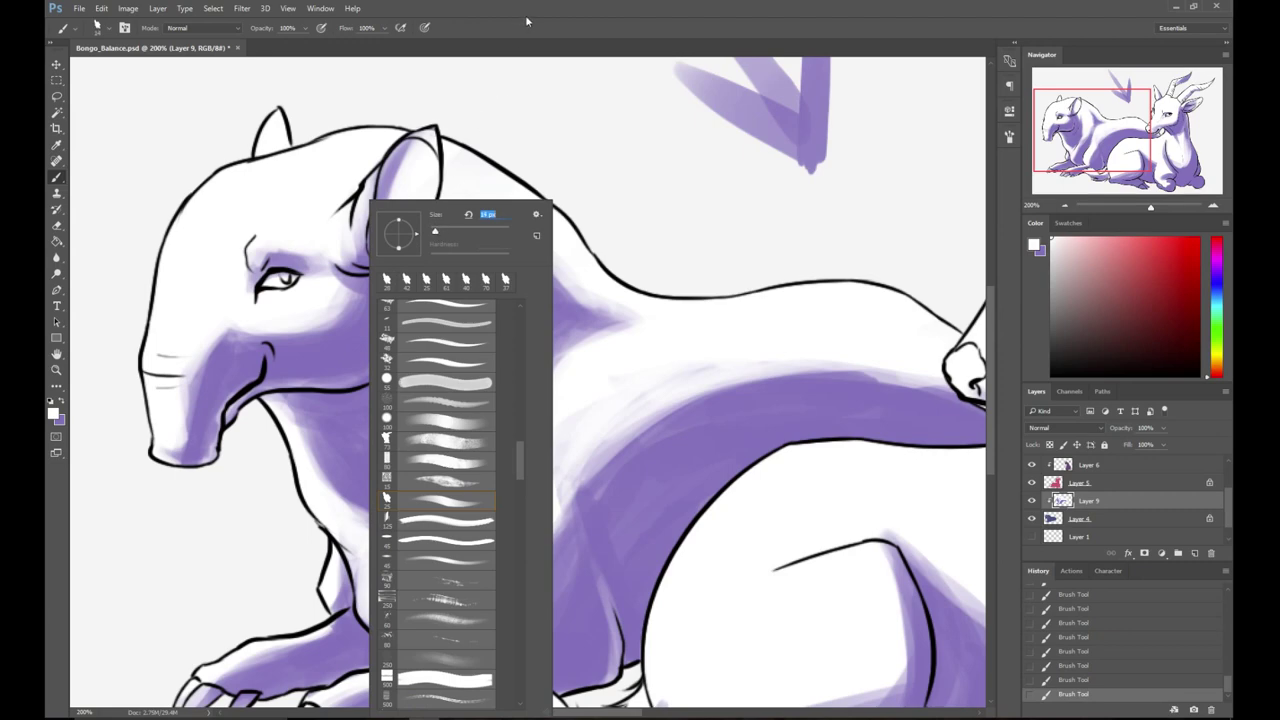
{"action": "left_click", "coordinate": [526, 22]}
{"action": "left_click_drag", "start_coordinate": [348, 390], "coordinate": [382, 344]}
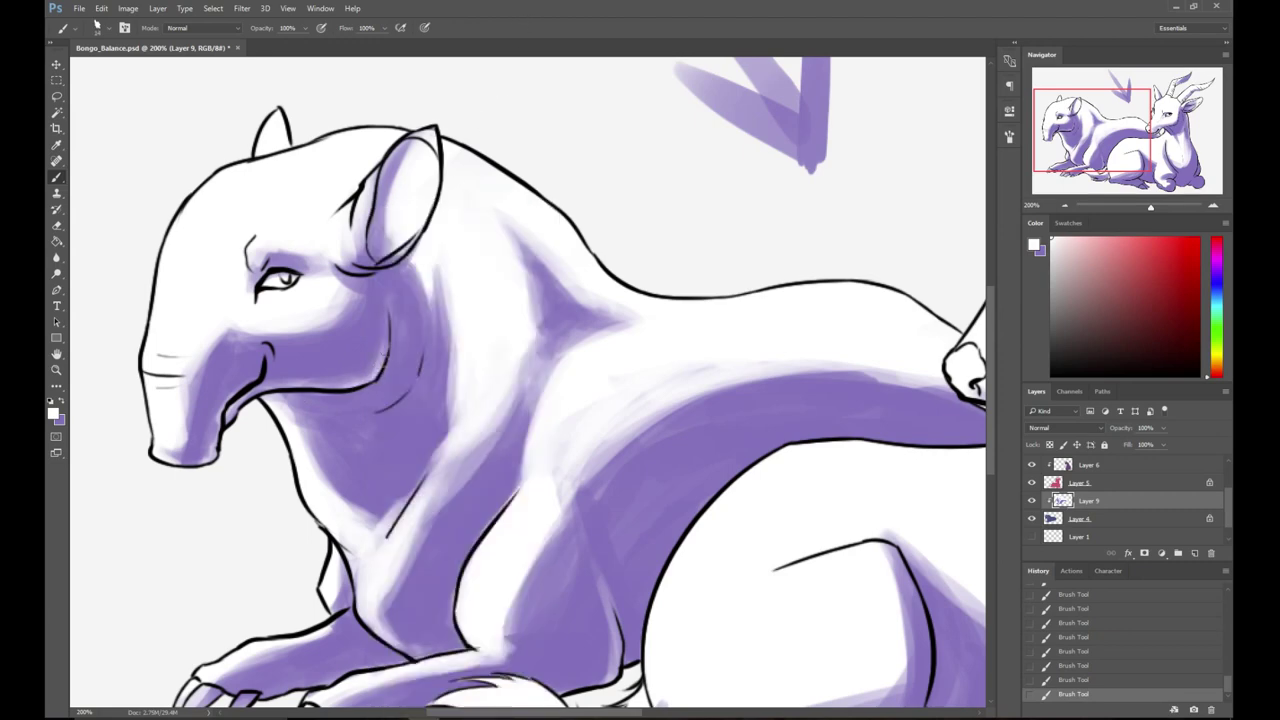
- Enlarge the brush and blend white over the tapir's neck and the shoulder hollow's shadow edge
{"action": "right_click", "coordinate": [497, 292]}
{"action": "left_click", "coordinate": [580, 231]}
{"action": "left_click", "coordinate": [575, 143]}
{"action": "mouse_move", "coordinate": [413, 278]}
{"action": "left_mouse_down"}
{"action": "mouse_move", "coordinate": [439, 303]}
{"action": "mouse_move", "coordinate": [439, 410]}
{"action": "mouse_move", "coordinate": [436, 305]}
{"action": "mouse_move", "coordinate": [404, 455]}
{"action": "mouse_move", "coordinate": [429, 432]}
{"action": "left_mouse_up"}
{"action": "left_click_drag", "start_coordinate": [466, 352], "coordinate": [440, 436]}
{"action": "mouse_move", "coordinate": [513, 343]}
{"action": "left_mouse_down"}
{"action": "mouse_move", "coordinate": [516, 262]}
{"action": "mouse_move", "coordinate": [548, 337]}
{"action": "mouse_move", "coordinate": [579, 337]}
{"action": "left_mouse_up"}
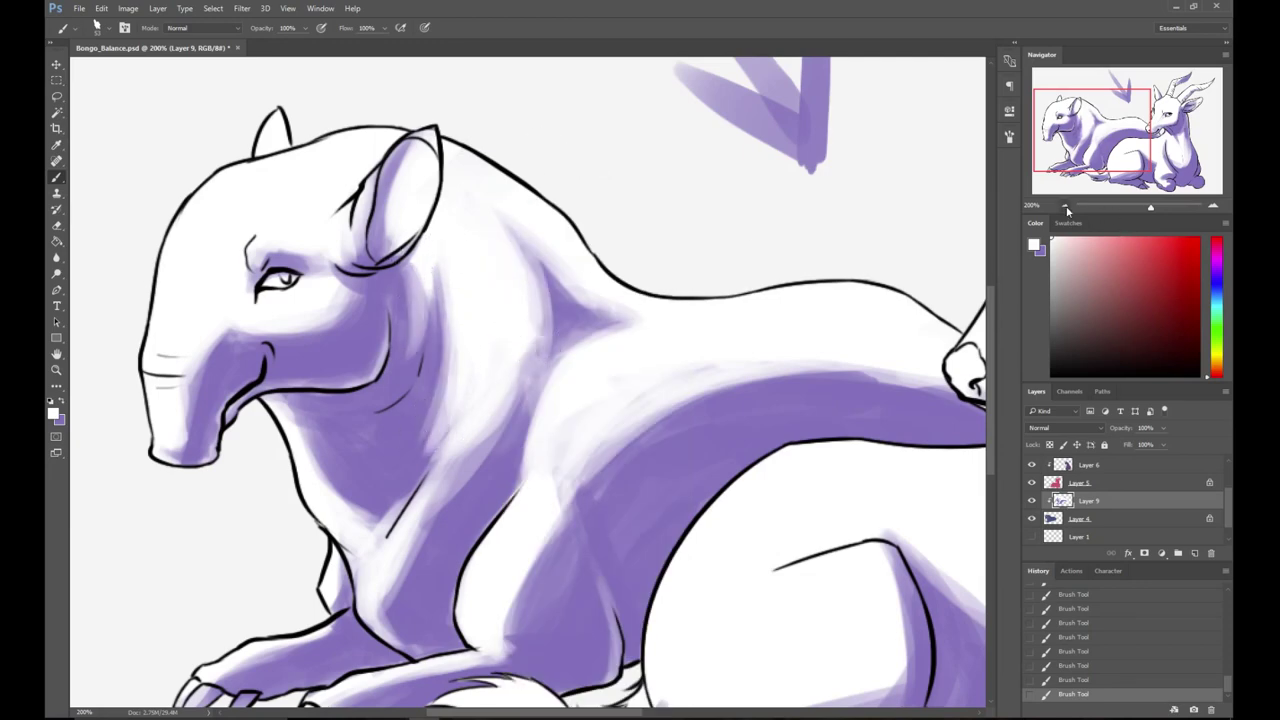
- On Layer 7, shade the bongo's tail in purple with a smaller brush
{"action": "left_click", "coordinate": [1065, 206]}
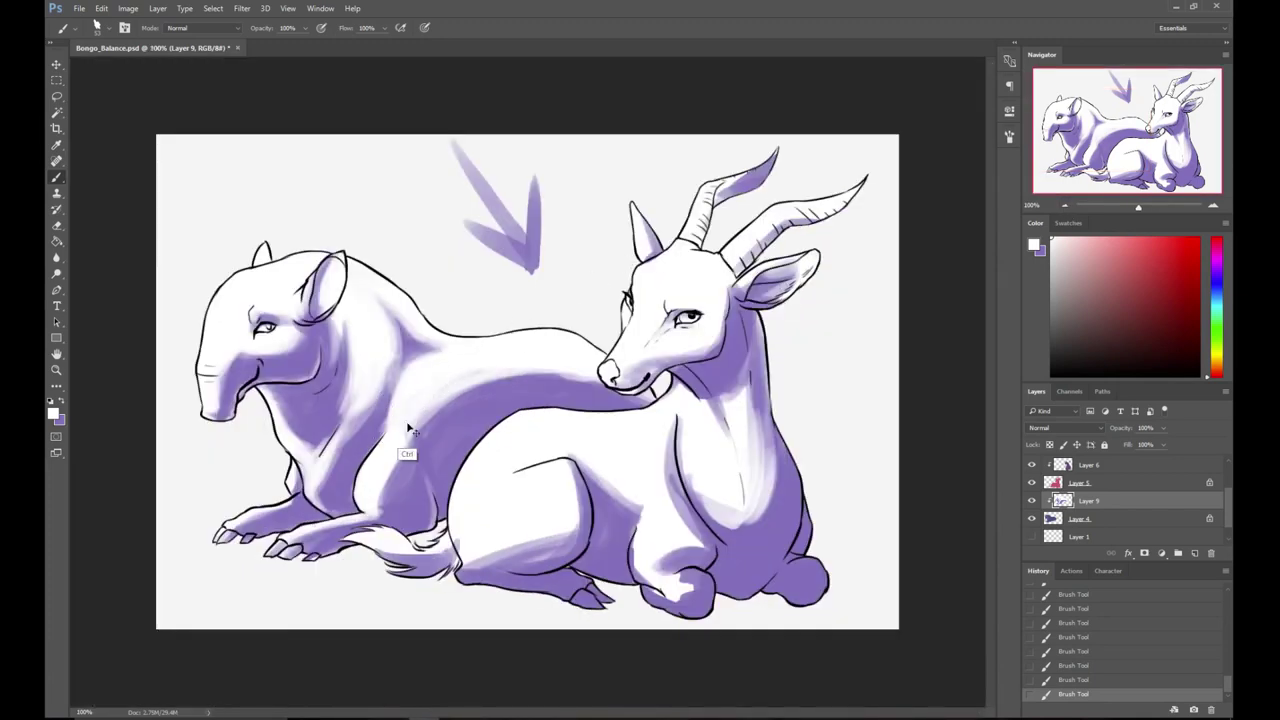
{"action": "left_click", "coordinate": [1100, 518]}
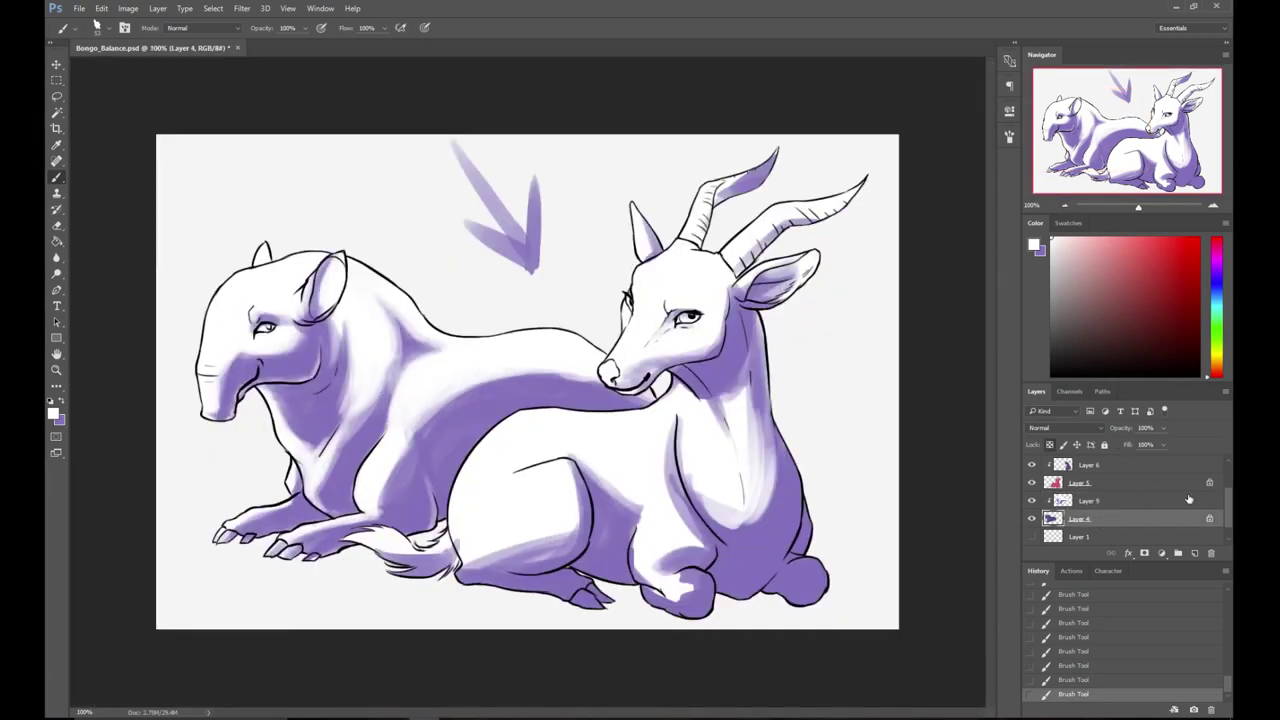
{"action": "scroll", "coordinate": [1229, 508], "scroll_direction": "up", "scroll_amount": 2}
{"action": "left_click", "coordinate": [1090, 467]}
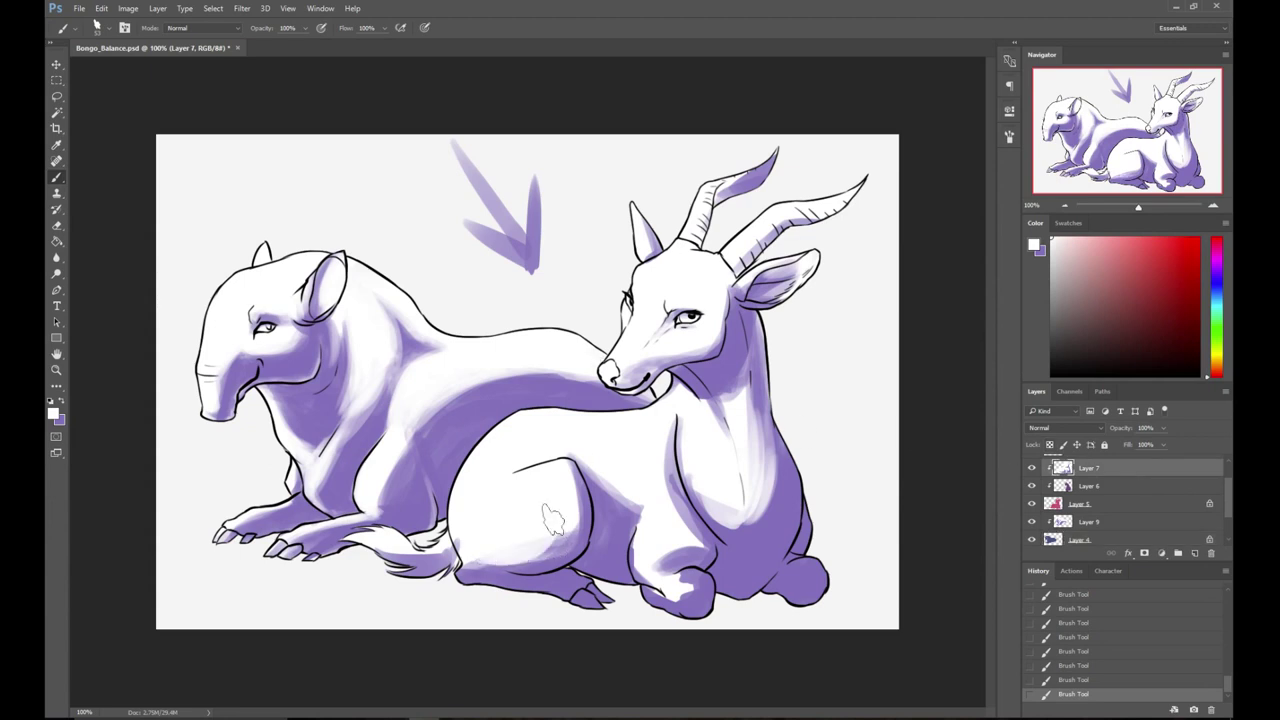
{"action": "left_click", "coordinate": [488, 487], "text": "alt"}
{"action": "right_click", "coordinate": [490, 490]}
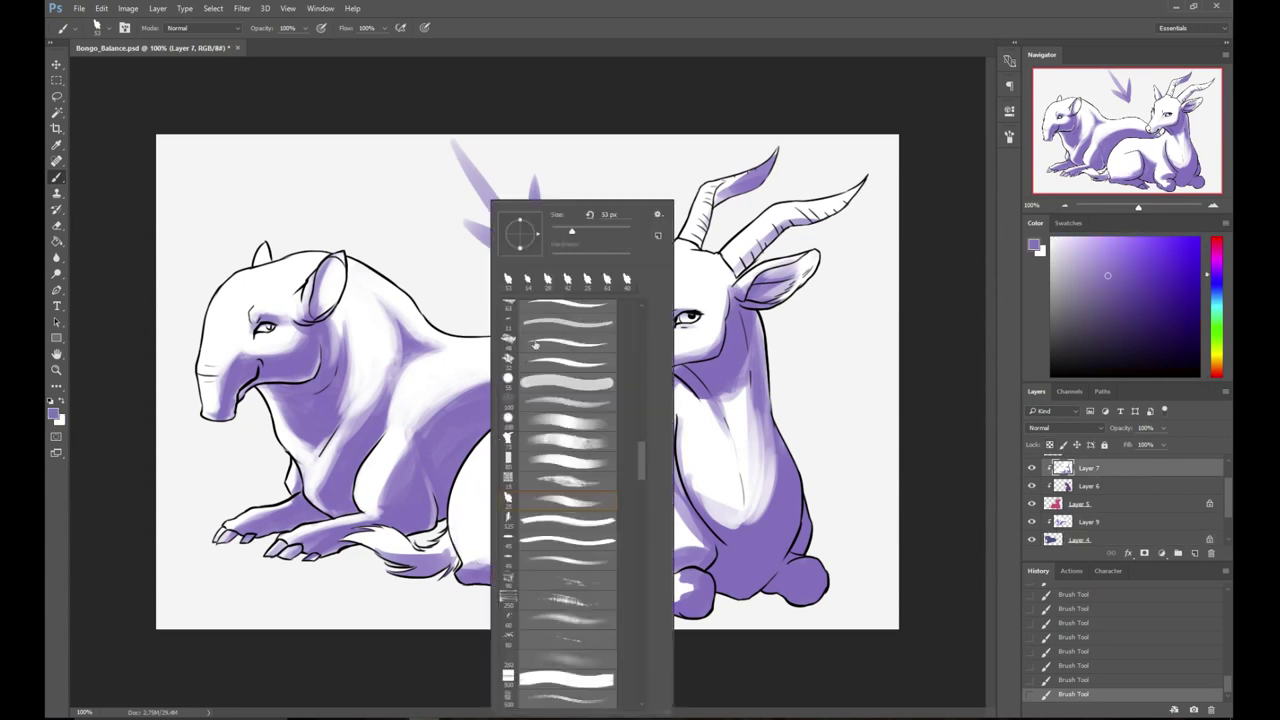
{"action": "left_click", "coordinate": [570, 116]}
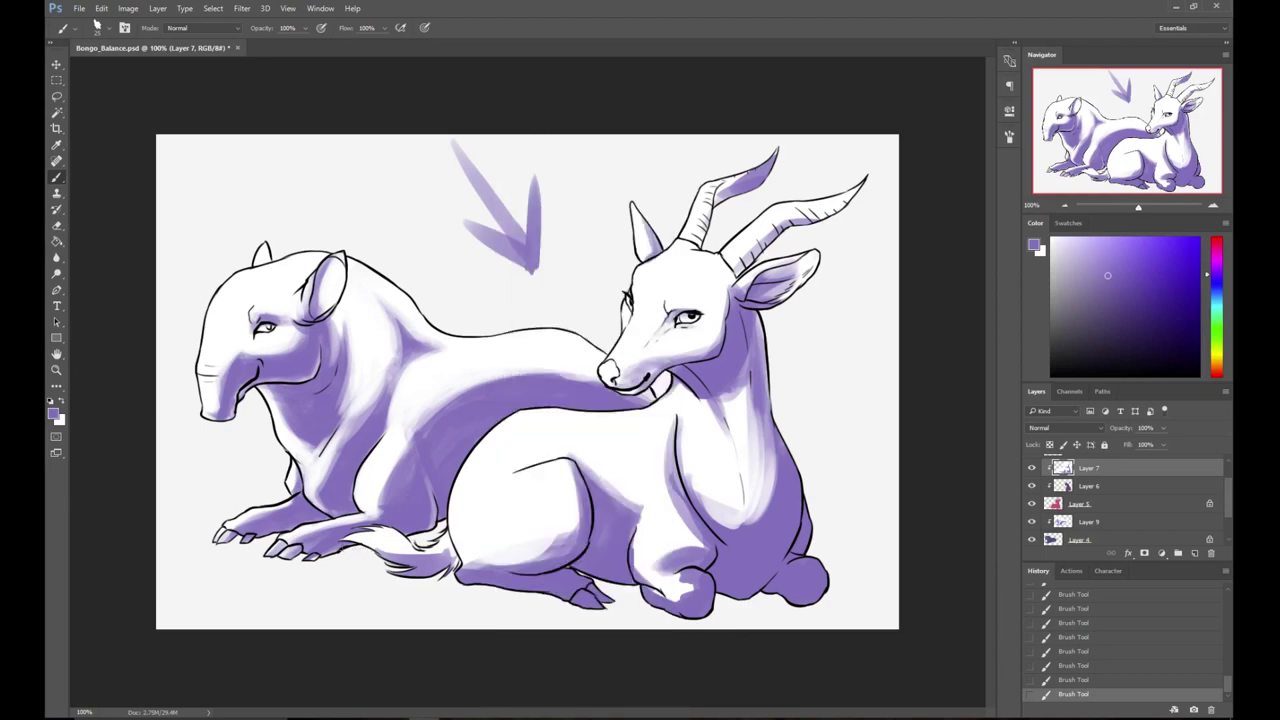
{"action": "mouse_move", "coordinate": [360, 543]}
{"action": "left_mouse_down"}
{"action": "mouse_move", "coordinate": [440, 550]}
{"action": "mouse_move", "coordinate": [455, 565]}
{"action": "mouse_move", "coordinate": [428, 550]}
{"action": "left_mouse_up"}
- Brush white highlights over the lower edge of the bongo's thigh and along its folded hind leg
{"action": "key", "text": "x"}
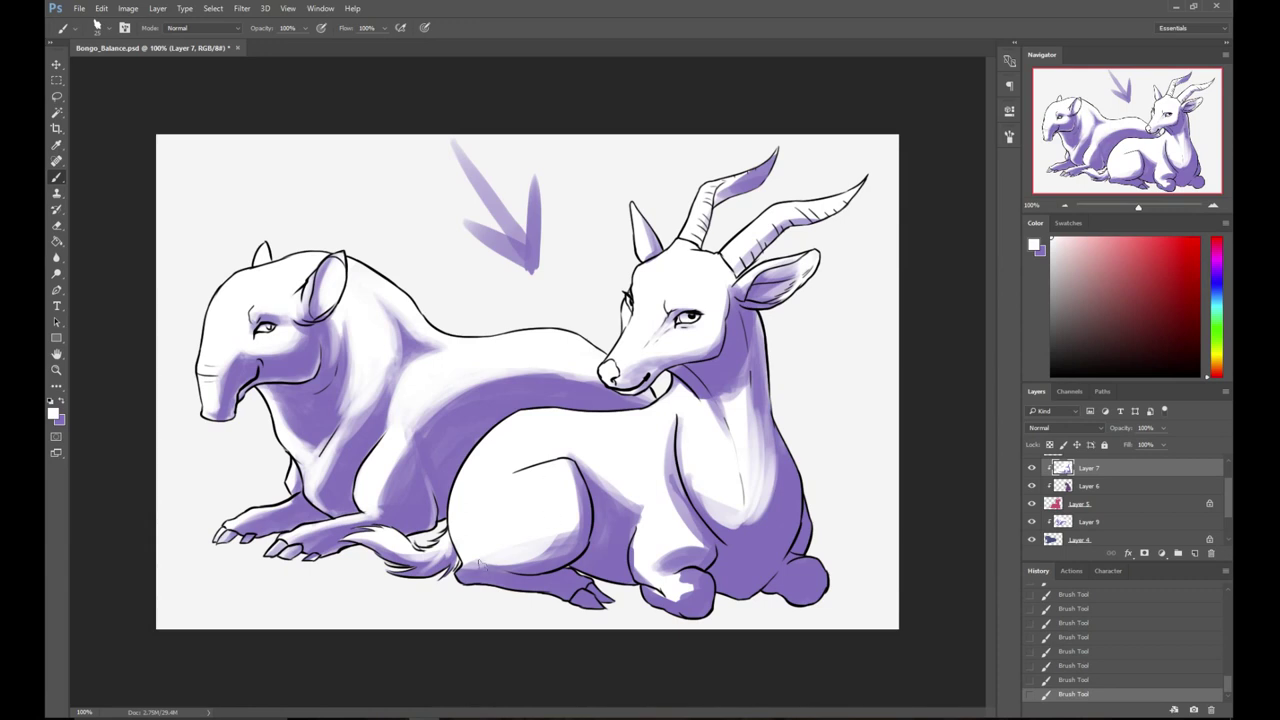
{"action": "mouse_move", "coordinate": [486, 556]}
{"action": "left_mouse_down"}
{"action": "mouse_move", "coordinate": [545, 533]}
{"action": "mouse_move", "coordinate": [557, 535]}
{"action": "mouse_move", "coordinate": [529, 553]}
{"action": "mouse_move", "coordinate": [557, 541]}
{"action": "mouse_move", "coordinate": [565, 490]}
{"action": "left_mouse_up"}
{"action": "mouse_move", "coordinate": [551, 556]}
{"action": "left_mouse_down"}
{"action": "mouse_move", "coordinate": [564, 478]}
{"action": "mouse_move", "coordinate": [565, 548]}
{"action": "left_mouse_up"}
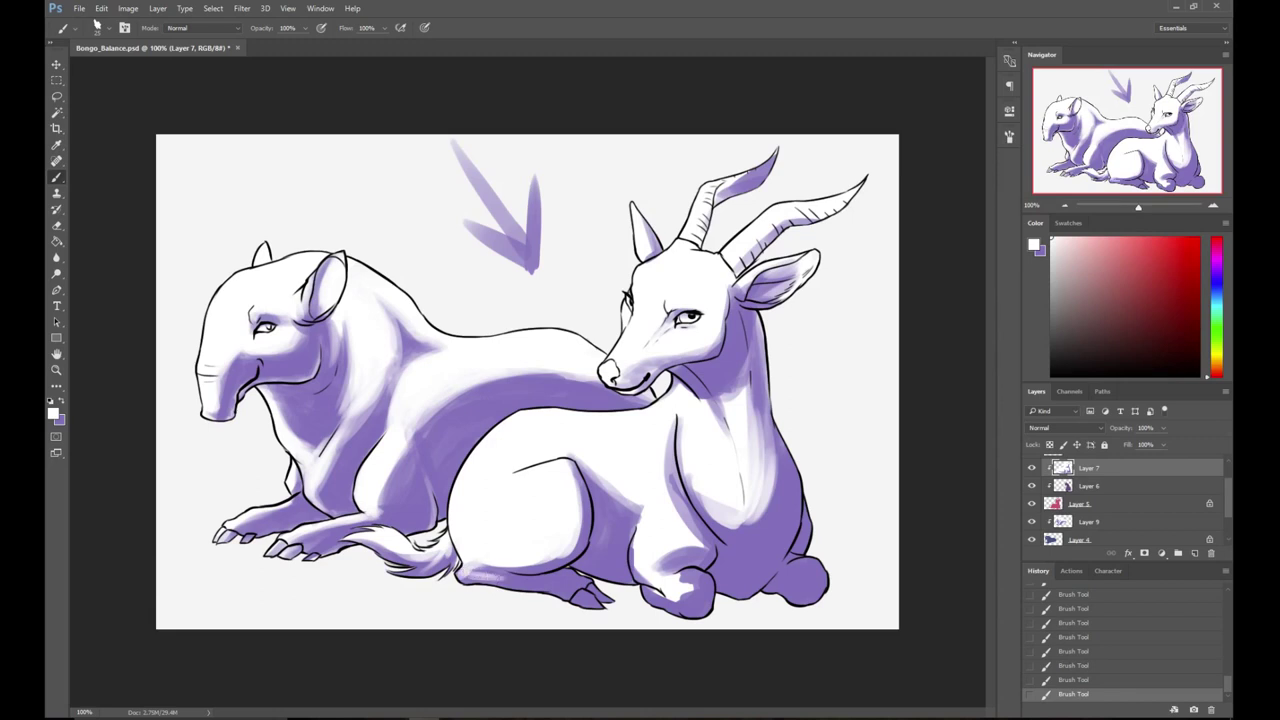
{"action": "left_click_drag", "start_coordinate": [472, 572], "coordinate": [524, 574]}
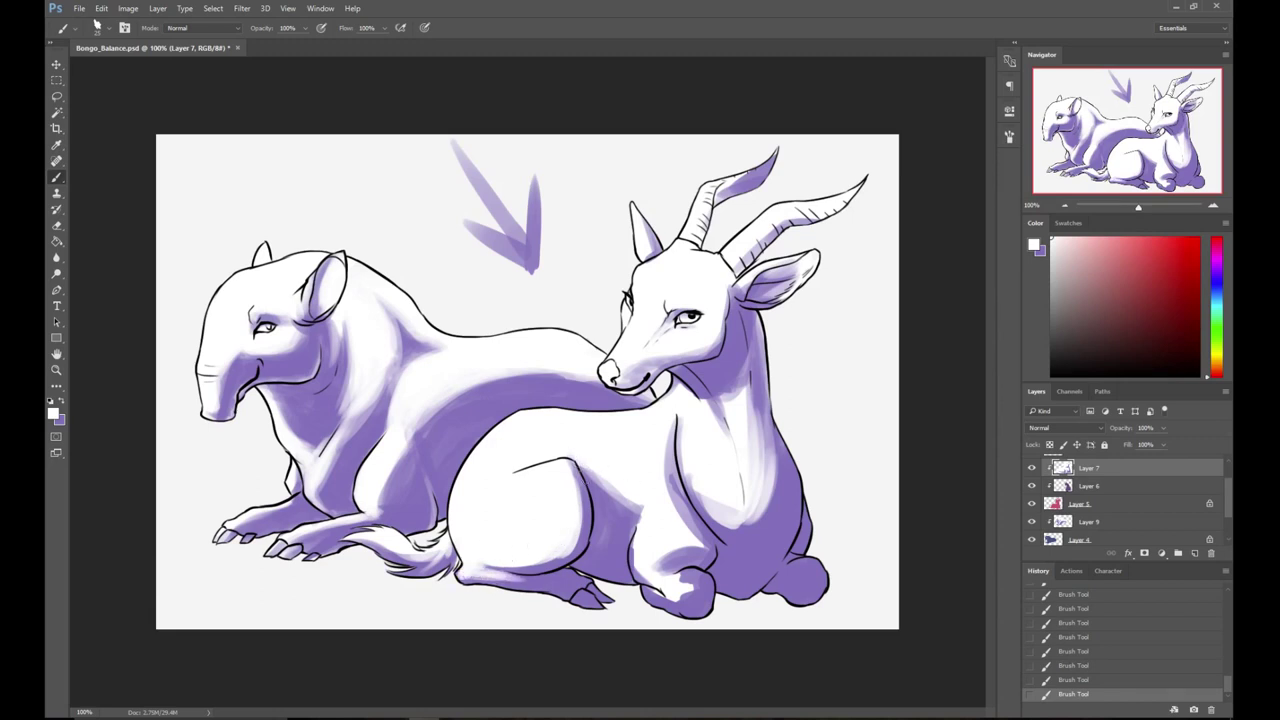
- Shade the bongo's near foreleg in purple, and extend the shadow over its chest and neck with a larger brush
{"action": "left_click", "coordinate": [660, 496], "text": "alt"}
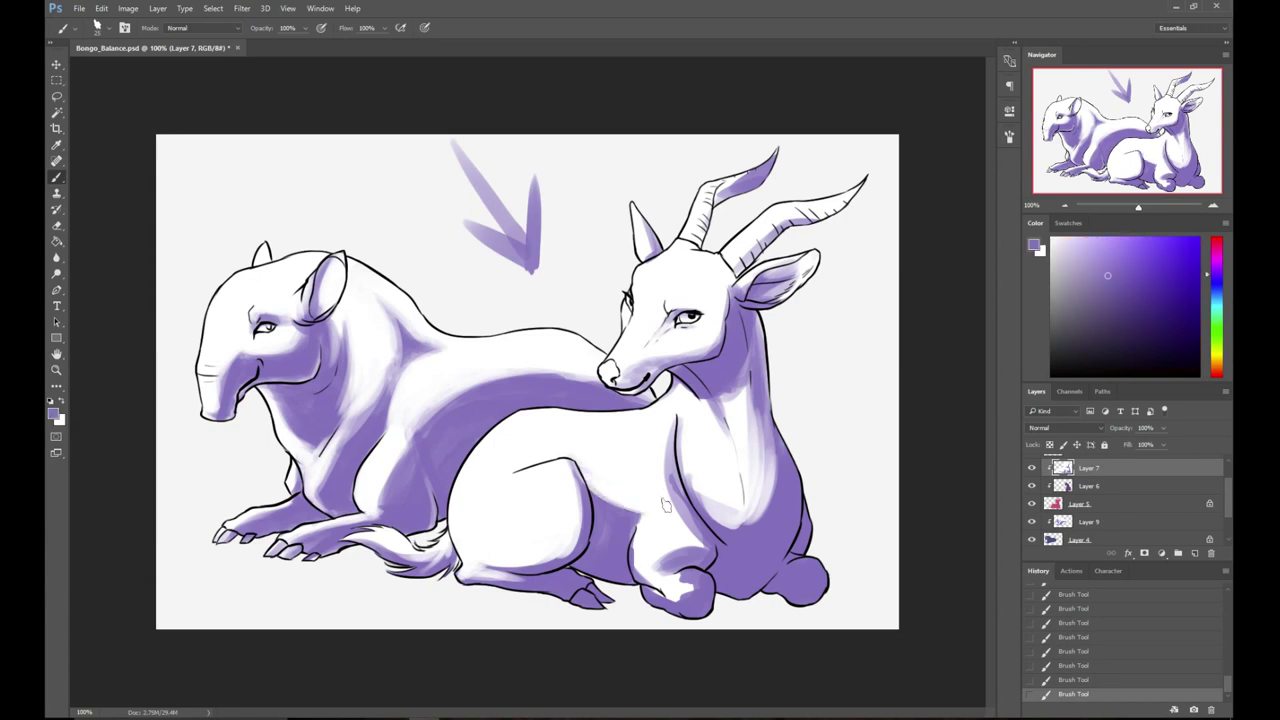
{"action": "left_click_drag", "start_coordinate": [682, 496], "coordinate": [703, 558]}
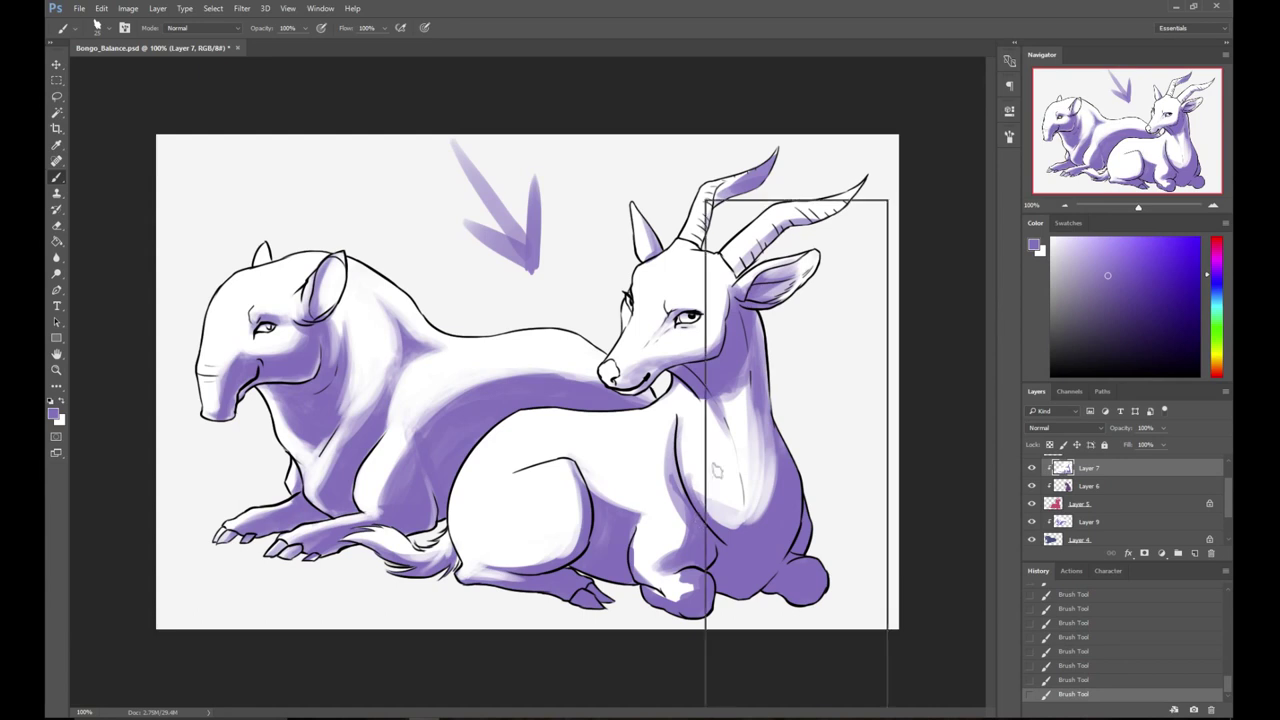
{"action": "right_click", "coordinate": [704, 503]}
{"action": "left_click", "coordinate": [784, 232]}
{"action": "left_click_drag", "start_coordinate": [784, 232], "coordinate": [793, 232]}
{"action": "left_click", "coordinate": [812, 144]}
{"action": "mouse_move", "coordinate": [746, 388]}
{"action": "left_mouse_down"}
{"action": "mouse_move", "coordinate": [740, 520]}
{"action": "mouse_move", "coordinate": [772, 516]}
{"action": "mouse_move", "coordinate": [738, 522]}
{"action": "left_mouse_up"}
{"action": "key", "text": "ctrl+z"}
{"action": "mouse_move", "coordinate": [722, 402]}
{"action": "left_mouse_down"}
{"action": "mouse_move", "coordinate": [748, 386]}
{"action": "mouse_move", "coordinate": [744, 406]}
{"action": "left_mouse_up"}
{"action": "mouse_move", "coordinate": [760, 324]}
{"action": "left_mouse_down"}
{"action": "mouse_move", "coordinate": [746, 414]}
{"action": "mouse_move", "coordinate": [764, 392]}
{"action": "left_mouse_up"}
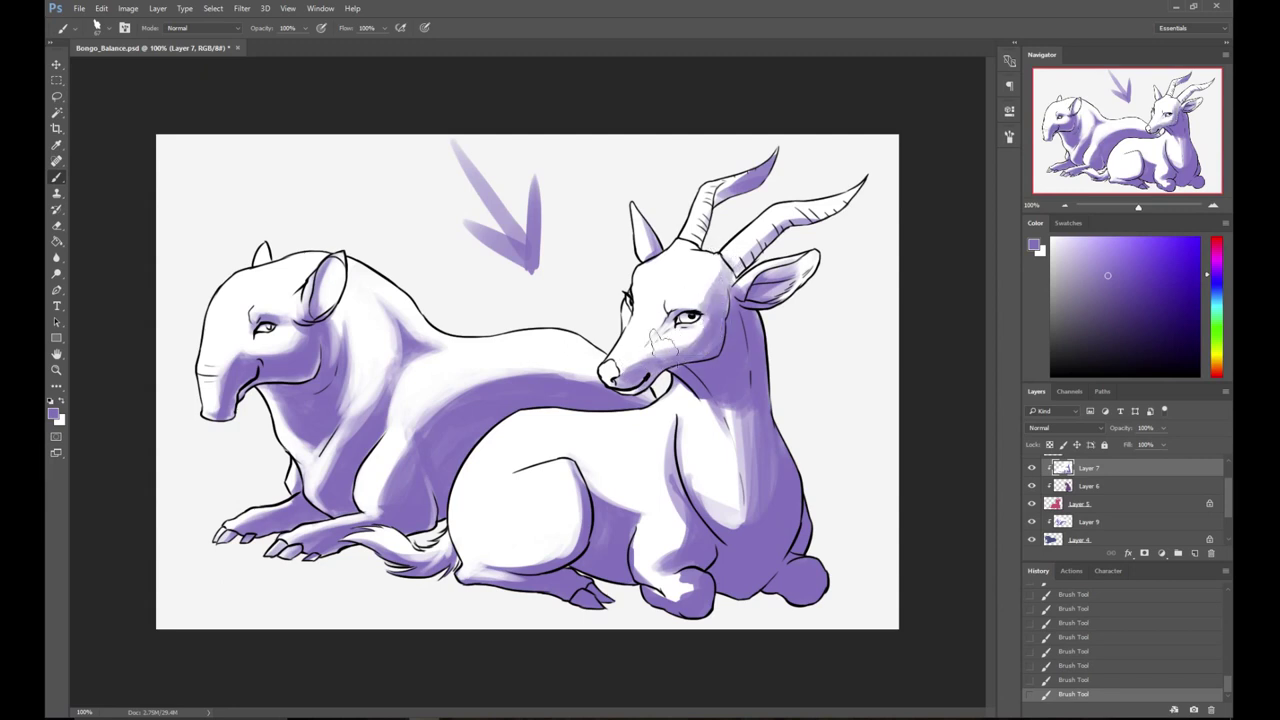
- Blend white into the purple shading on the bongo's muzzle
{"action": "key", "text": "x"}
{"action": "mouse_move", "coordinate": [656, 358]}
{"action": "left_mouse_down"}
{"action": "mouse_move", "coordinate": [636, 368]}
{"action": "mouse_move", "coordinate": [688, 330]}
{"action": "mouse_move", "coordinate": [667, 340]}
{"action": "left_mouse_up"}
{"action": "key", "text": "x"}
{"action": "key", "text": "x"}
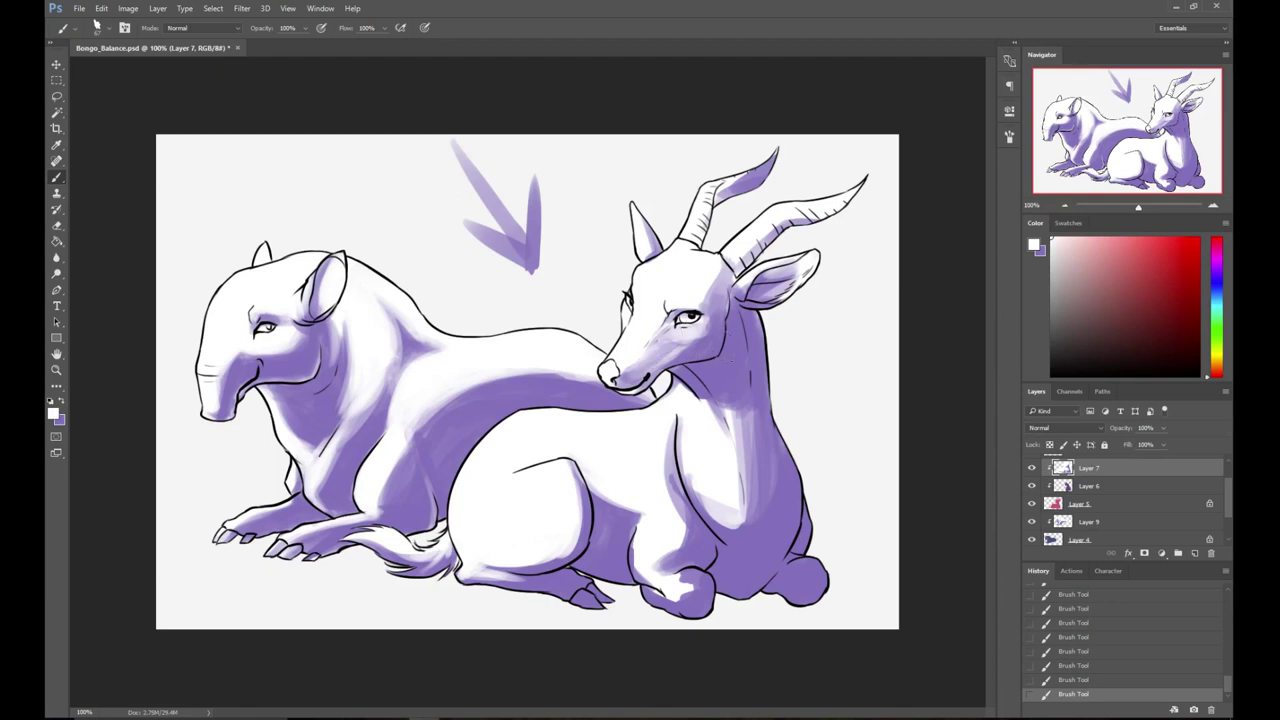
- Reduce the brush to 26 px and add white reflected light down the back edge of the bongo's neck
{"action": "right_click", "coordinate": [748, 300]}
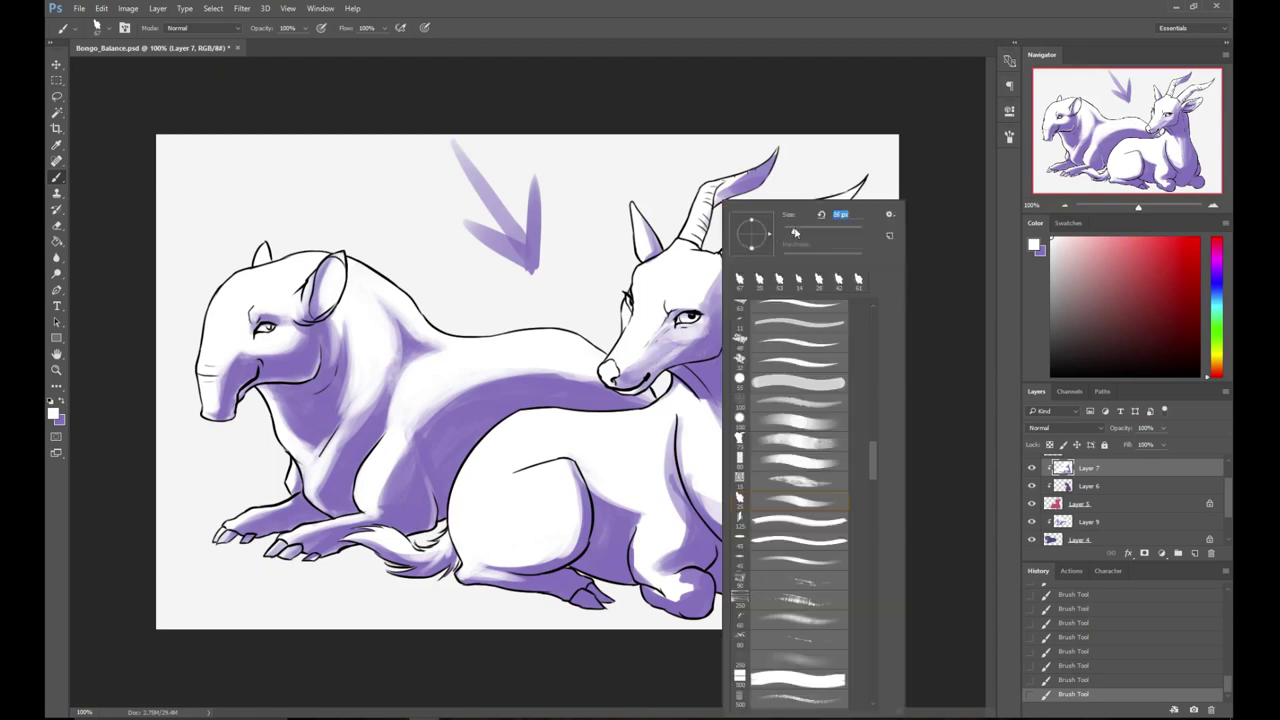
{"action": "key", "text": "Escape"}
{"action": "key", "text": "x"}
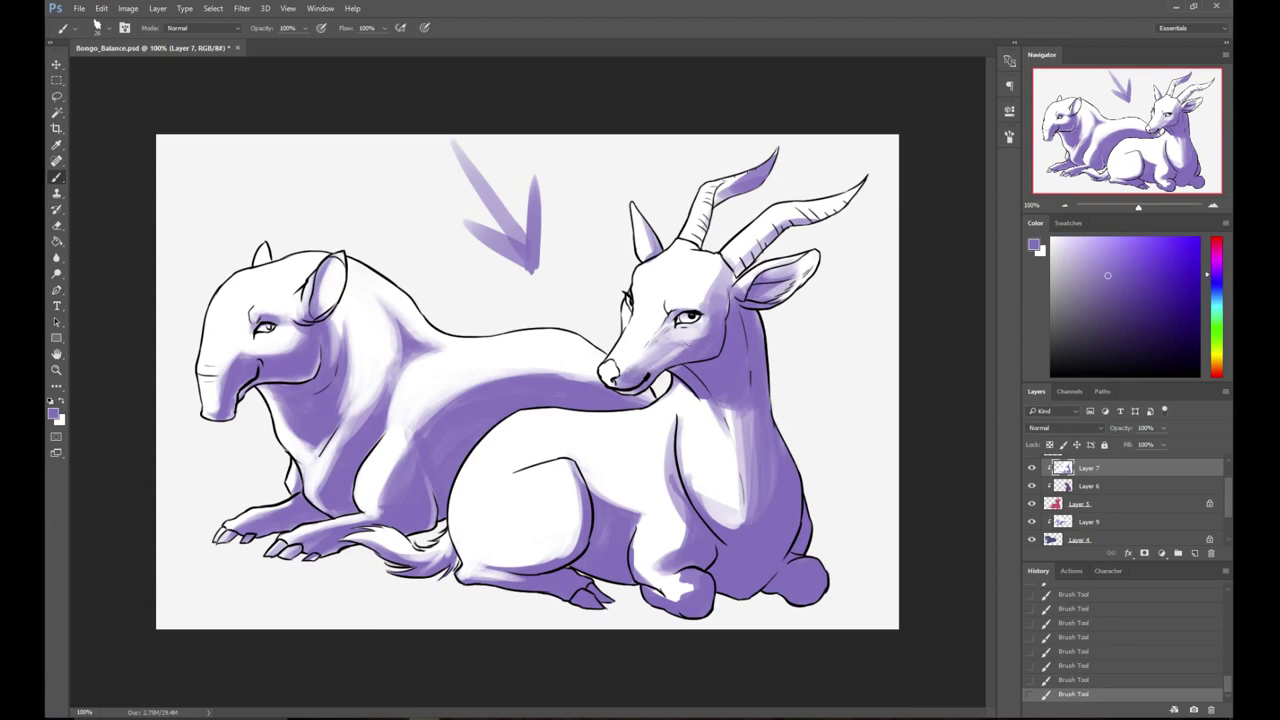
{"action": "key", "text": "x"}
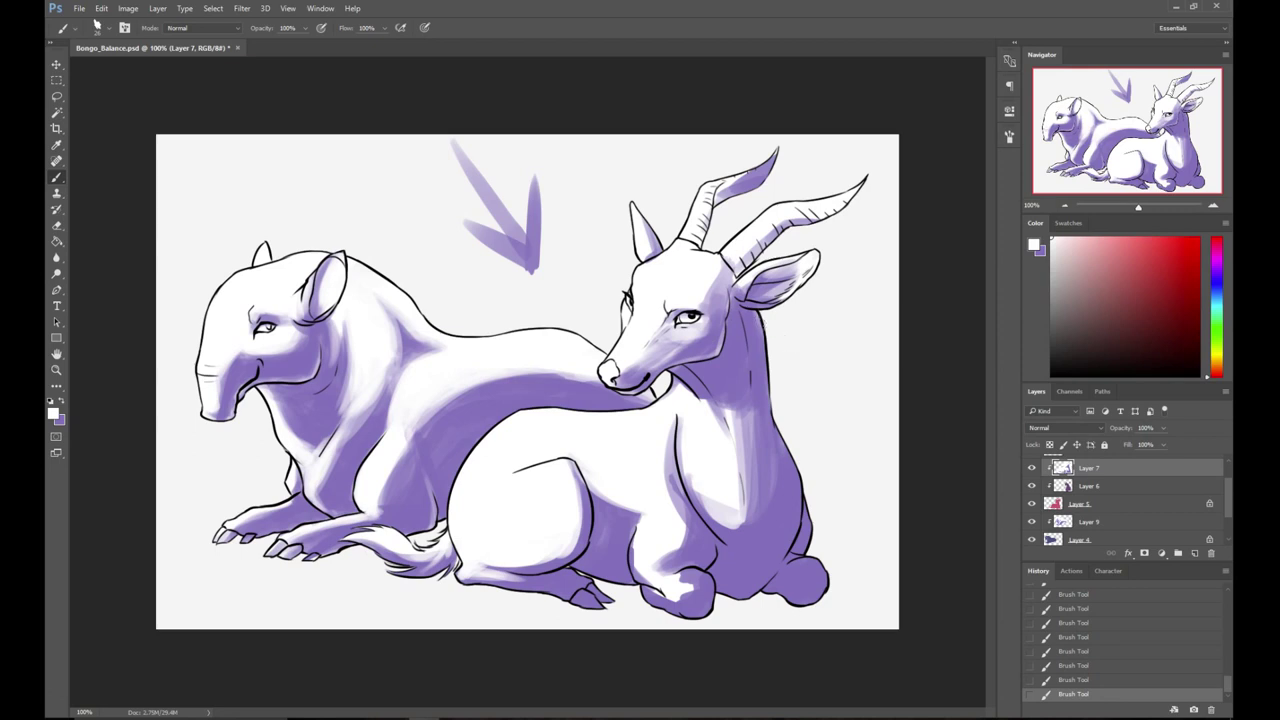
{"action": "left_click_drag", "start_coordinate": [765, 340], "coordinate": [767, 401]}
- Paint purple form shading across the bongo's forehead with a 56 px brush
{"action": "key", "text": "x"}
{"action": "right_click", "coordinate": [721, 286]}
{"action": "left_click_drag", "start_coordinate": [798, 232], "coordinate": [806, 232]}
{"action": "left_click", "coordinate": [782, 121]}
{"action": "mouse_move", "coordinate": [690, 290]}
{"action": "left_mouse_down"}
{"action": "mouse_move", "coordinate": [718, 258]}
{"action": "mouse_move", "coordinate": [686, 322]}
{"action": "mouse_move", "coordinate": [666, 278]}
{"action": "mouse_move", "coordinate": [692, 240]}
{"action": "mouse_move", "coordinate": [640, 295]}
{"action": "mouse_move", "coordinate": [660, 280]}
{"action": "mouse_move", "coordinate": [680, 298]}
{"action": "mouse_move", "coordinate": [663, 292]}
{"action": "mouse_move", "coordinate": [695, 258]}
{"action": "mouse_move", "coordinate": [666, 311]}
{"action": "left_mouse_up"}
- Shade around the bongo's far eye and over its near horn and ear in purple, adjusting the brush size for each area
{"action": "right_click", "coordinate": [655, 300]}
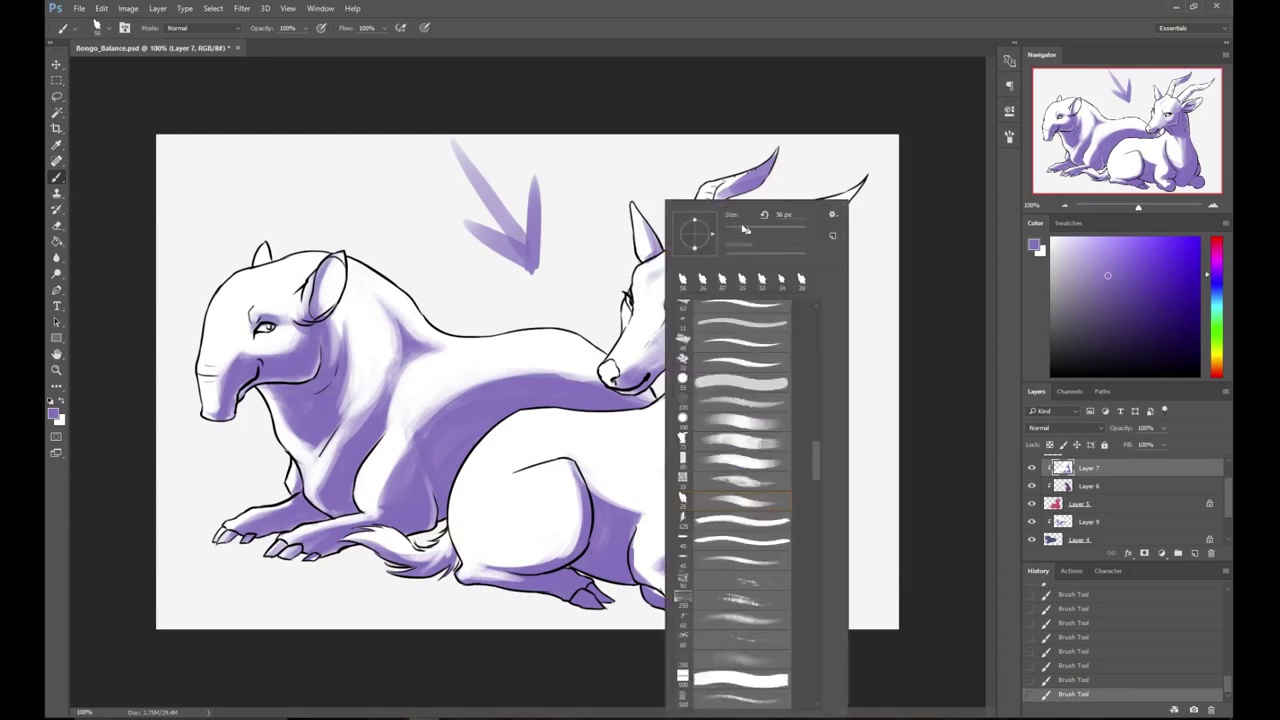
{"action": "left_click", "coordinate": [760, 148]}
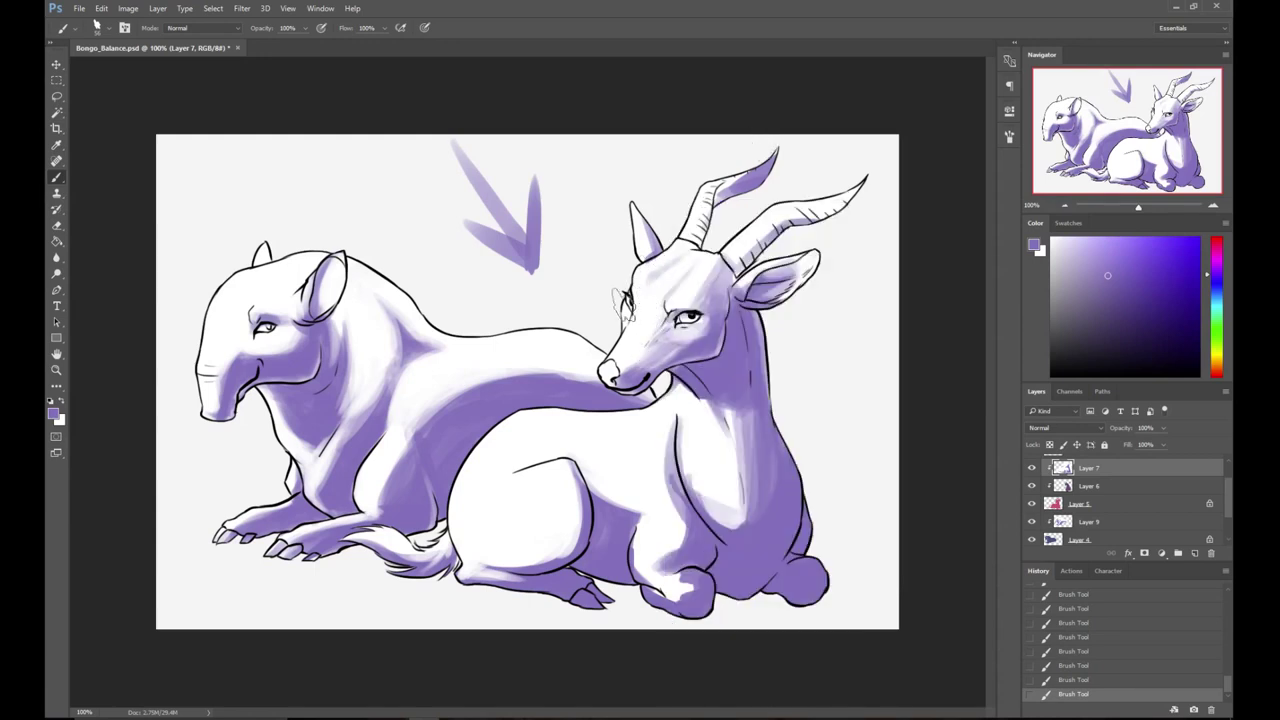
{"action": "right_click", "coordinate": [607, 310]}
{"action": "left_click", "coordinate": [821, 141]}
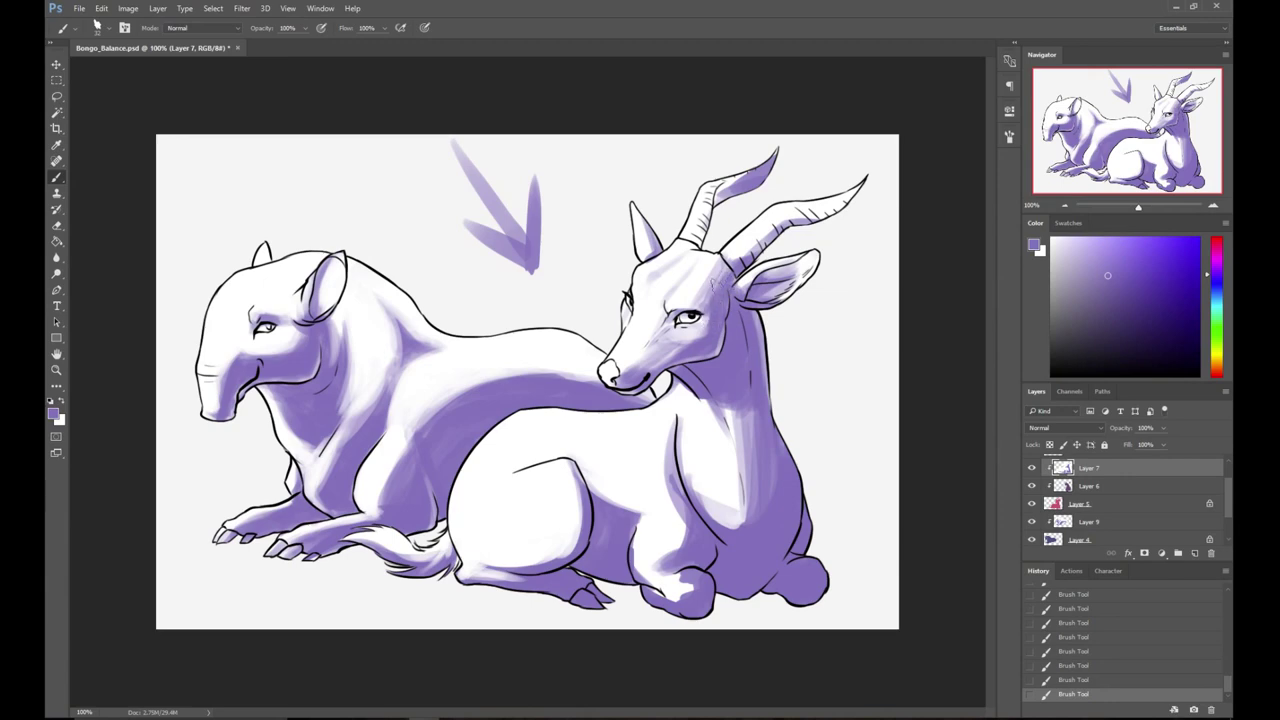
{"action": "right_click", "coordinate": [686, 297]}
{"action": "left_click", "coordinate": [794, 110]}
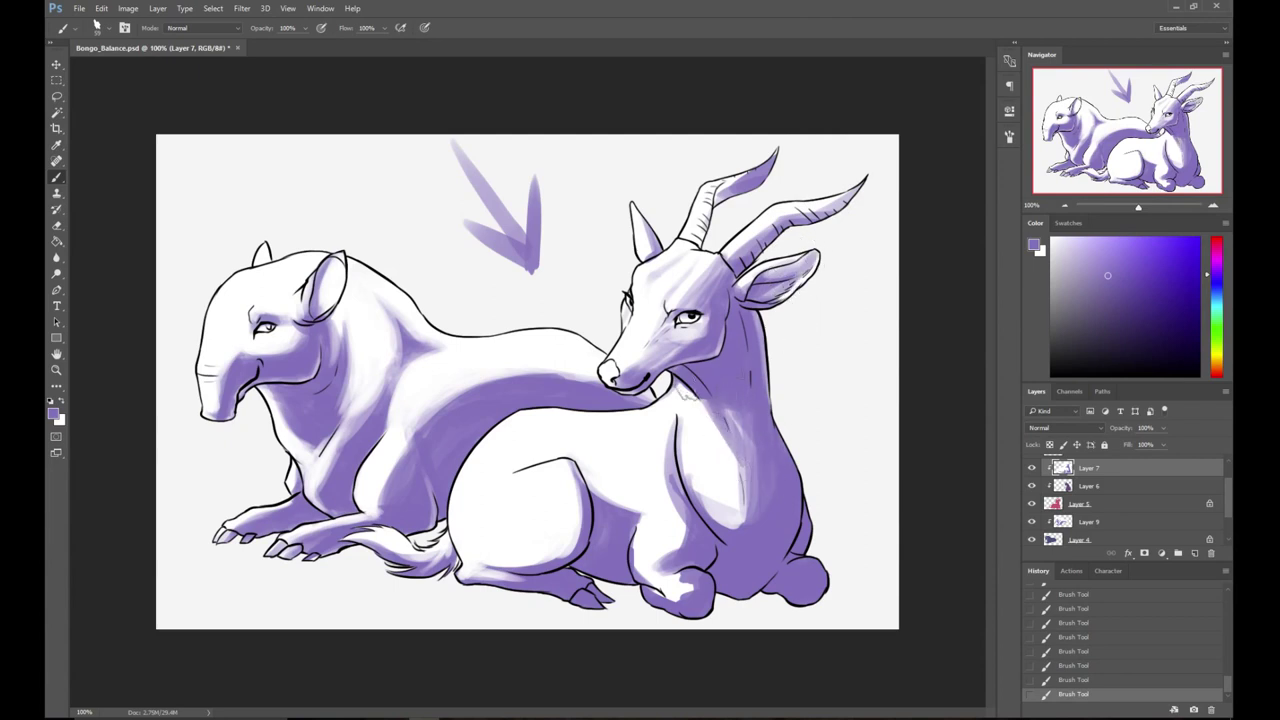
- Brush white down the lit side of the bongo's chest beside the shoulder line, undoing the first strokes and repainting them
{"action": "key", "text": "x"}
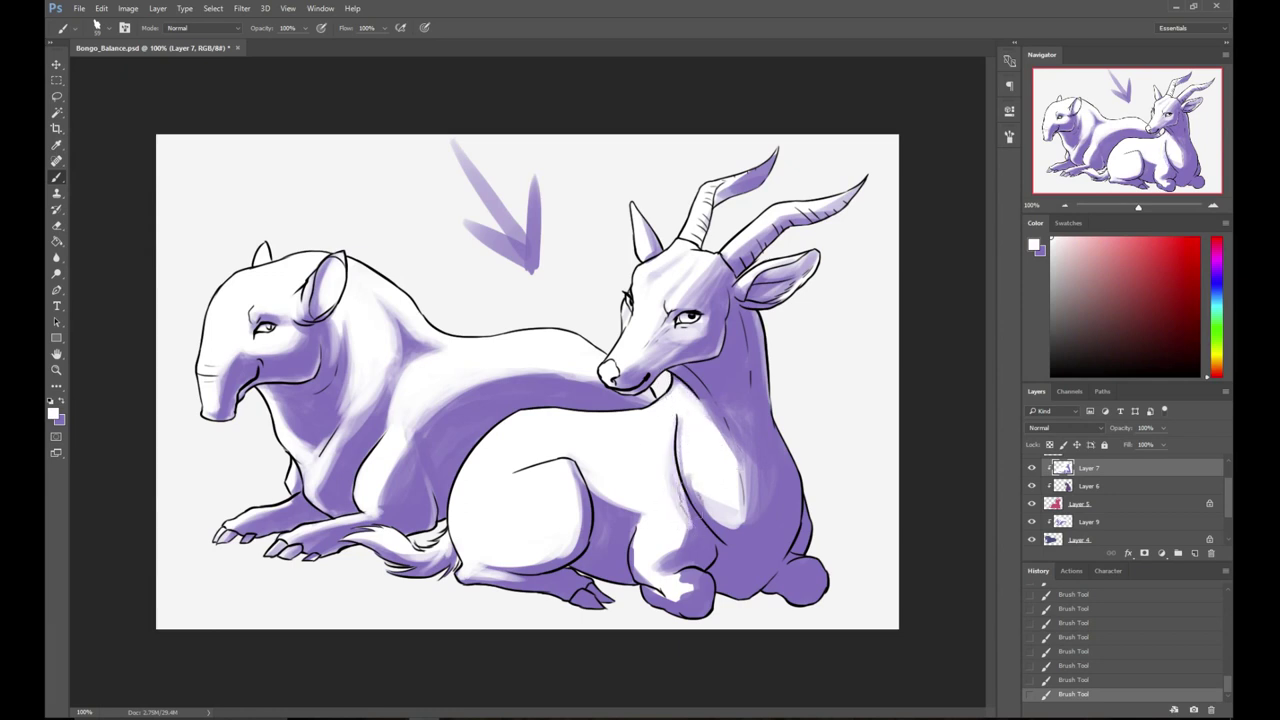
{"action": "left_click_drag", "start_coordinate": [700, 451], "coordinate": [726, 505]}
{"action": "key", "text": "ctrl+alt+z"}
{"action": "key", "text": "ctrl+alt+z"}
{"action": "left_click_drag", "start_coordinate": [690, 414], "coordinate": [713, 490]}
- Even out the purple shadow down the middle of the bongo's chest, undoing and repainting the trial stroke
{"action": "left_click", "coordinate": [708, 486], "text": "alt"}
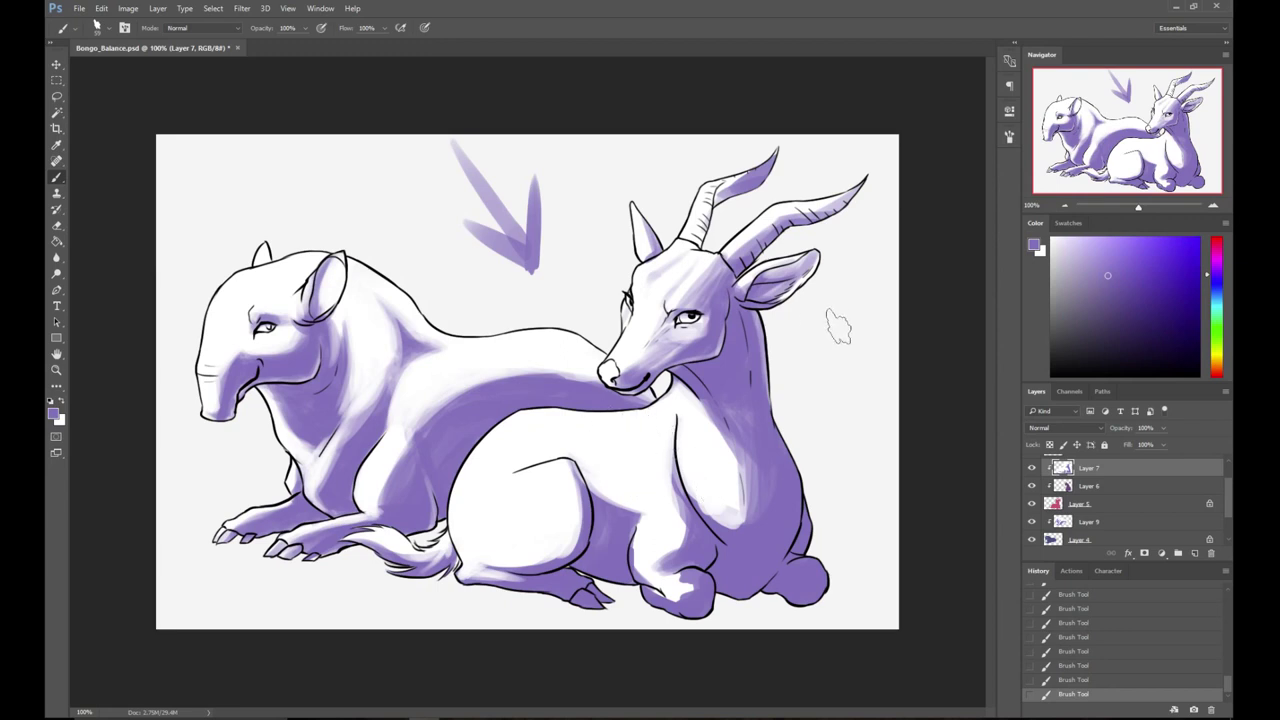
{"action": "key", "text": "ctrl+z"}
{"action": "mouse_move", "coordinate": [729, 442]}
{"action": "left_mouse_down"}
{"action": "mouse_move", "coordinate": [740, 525]}
{"action": "mouse_move", "coordinate": [730, 520]}
{"action": "left_mouse_up"}
{"action": "key", "text": "ctrl+z"}
{"action": "left_click_drag", "start_coordinate": [733, 446], "coordinate": [739, 526]}
{"action": "mouse_move", "coordinate": [741, 446]}
{"action": "left_mouse_down"}
{"action": "mouse_move", "coordinate": [764, 475]}
{"action": "mouse_move", "coordinate": [734, 510]}
{"action": "mouse_move", "coordinate": [712, 505]}
{"action": "mouse_move", "coordinate": [734, 533]}
{"action": "mouse_move", "coordinate": [707, 498]}
{"action": "mouse_move", "coordinate": [730, 525]}
{"action": "mouse_move", "coordinate": [717, 430]}
{"action": "mouse_move", "coordinate": [719, 467]}
{"action": "left_mouse_up"}
- Brush soft white light onto the bongo's two folded front knees and blend it into the purple shadow
{"action": "key", "text": "x"}
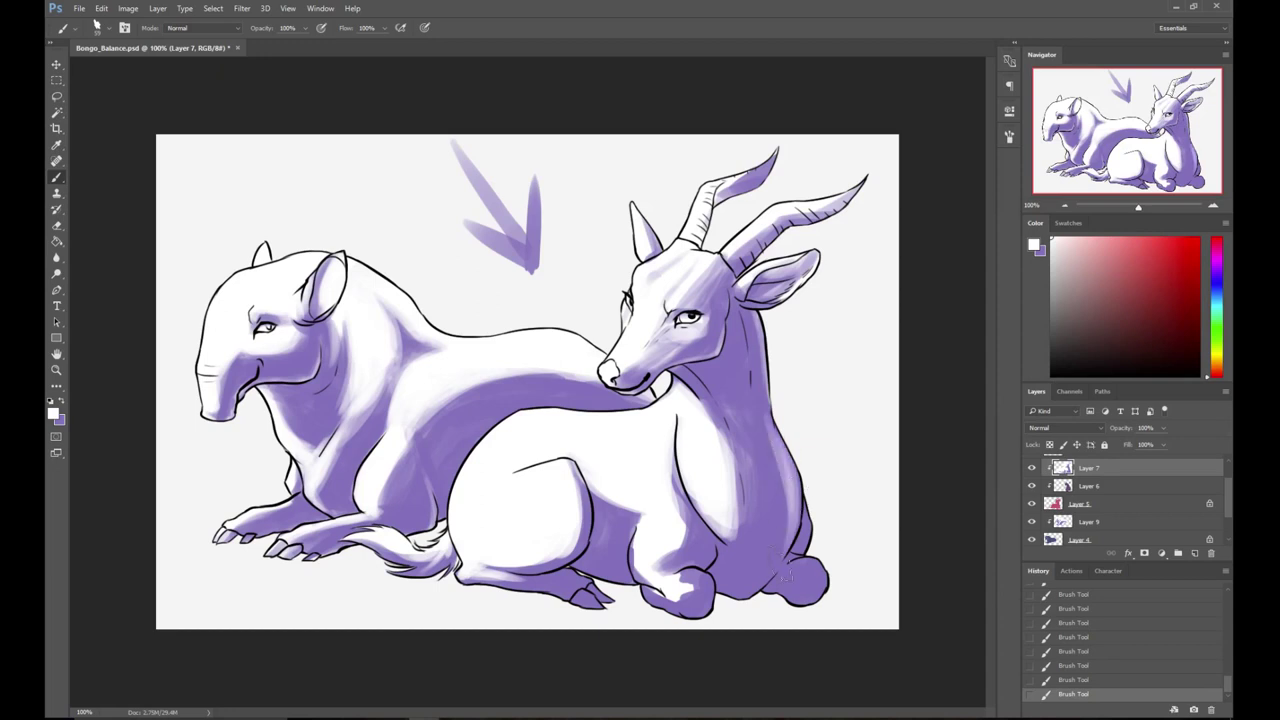
{"action": "left_click_drag", "start_coordinate": [786, 578], "coordinate": [801, 563]}
{"action": "left_click_drag", "start_coordinate": [686, 586], "coordinate": [698, 572]}
{"action": "left_click", "coordinate": [689, 587], "text": "alt"}
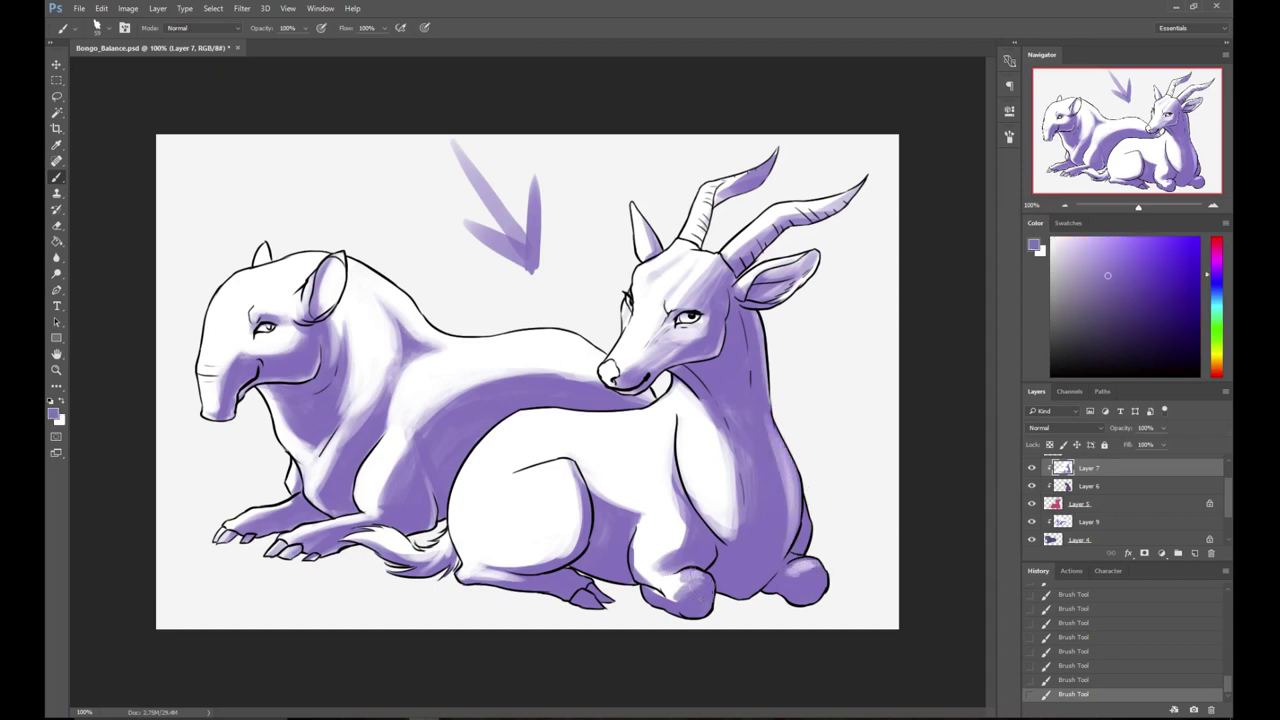
{"action": "key", "text": "x"}
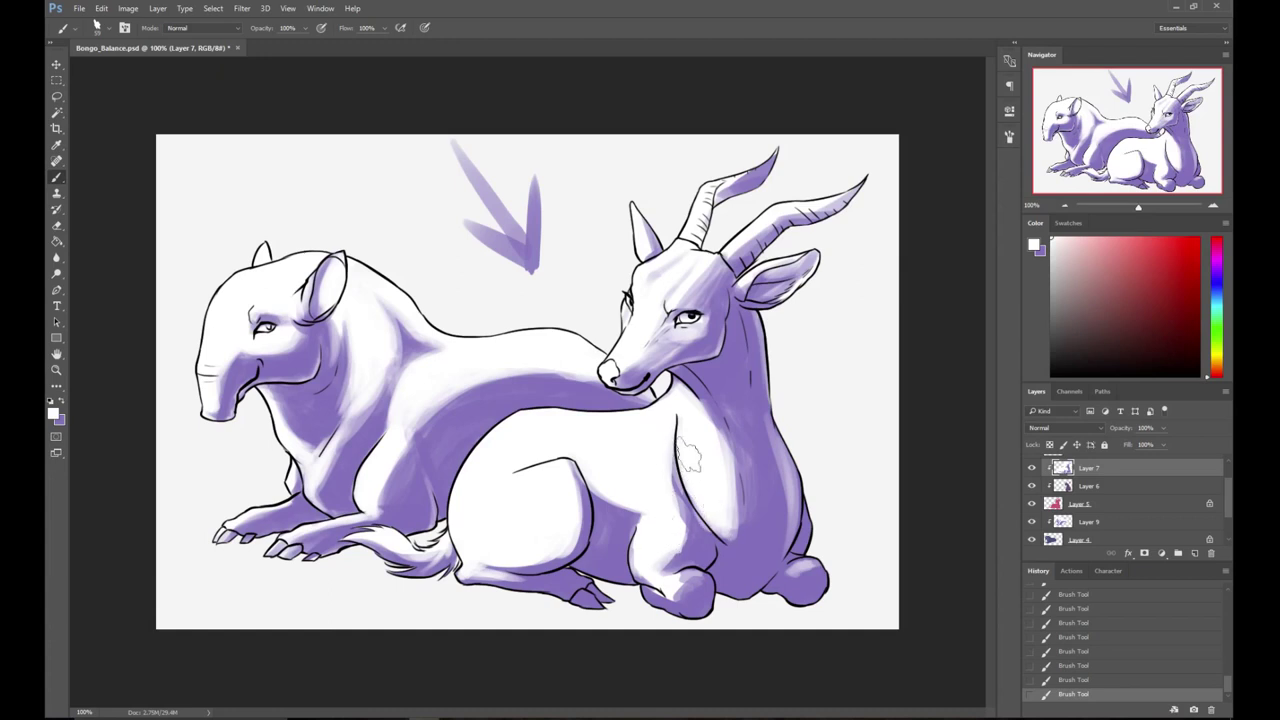
- Add purple shading along the bongo's near shoulder and foreleg and under its thigh with a 39 px brush
{"action": "key", "text": "x"}
{"action": "right_click", "coordinate": [674, 460]}
{"action": "left_click_drag", "start_coordinate": [760, 232], "coordinate": [752, 232]}
{"action": "left_click", "coordinate": [926, 293]}
{"action": "left_click_drag", "start_coordinate": [671, 465], "coordinate": [704, 538]}
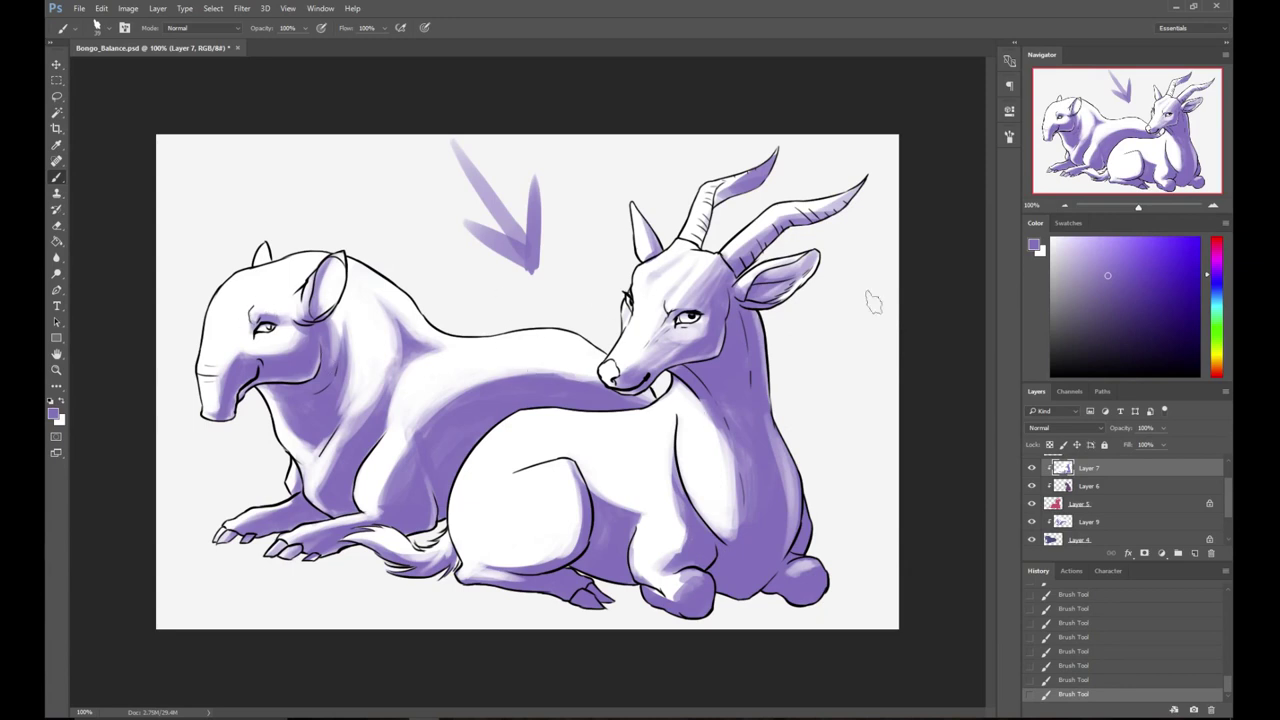
{"action": "mouse_move", "coordinate": [479, 560]}
{"action": "left_mouse_down"}
{"action": "mouse_move", "coordinate": [565, 538]}
{"action": "mouse_move", "coordinate": [525, 556]}
{"action": "mouse_move", "coordinate": [565, 550]}
{"action": "left_mouse_up"}
- Shrink the brush and touch up the shading on the bongo's tail
{"action": "right_click", "coordinate": [478, 262]}
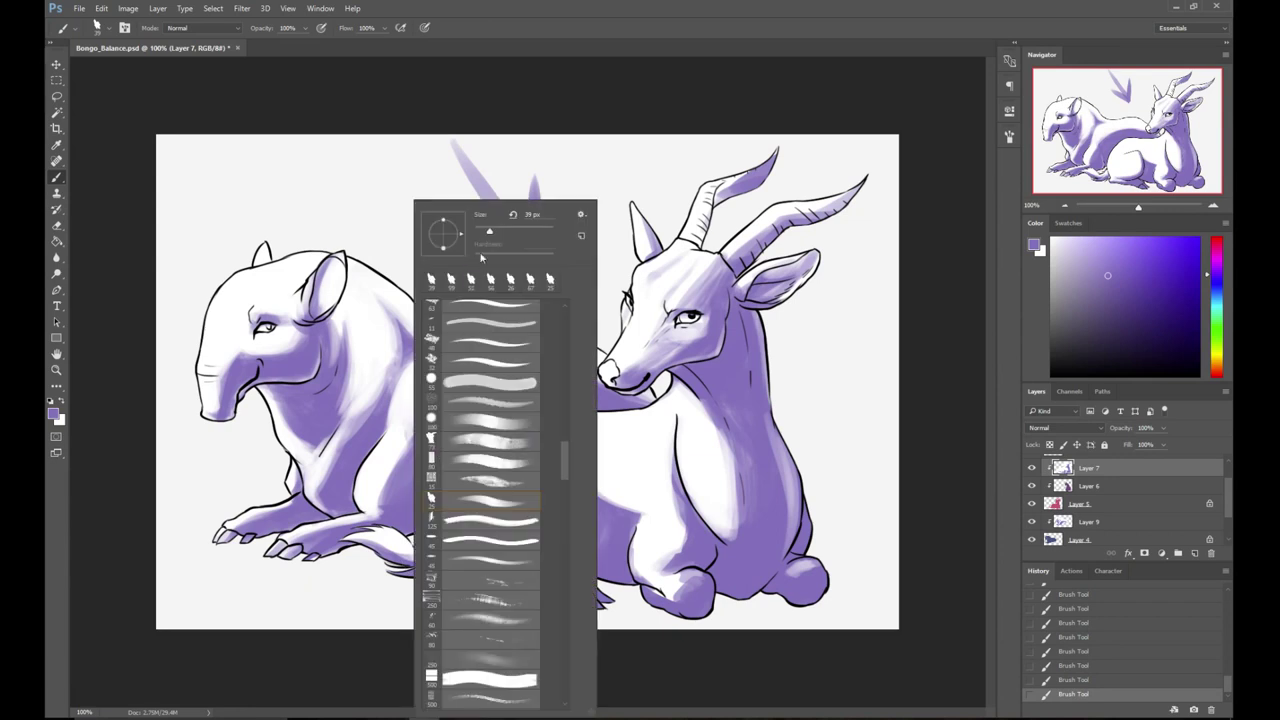
{"action": "left_click", "coordinate": [356, 561]}
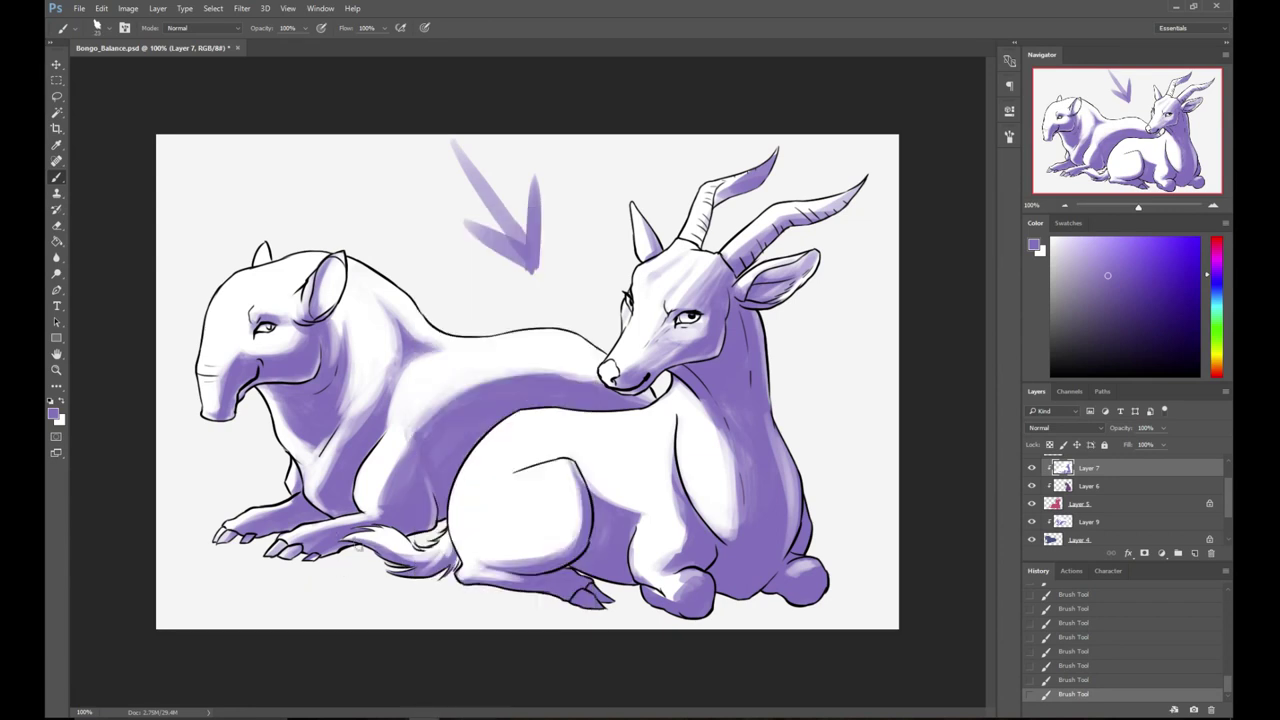
{"action": "key", "text": "x"}
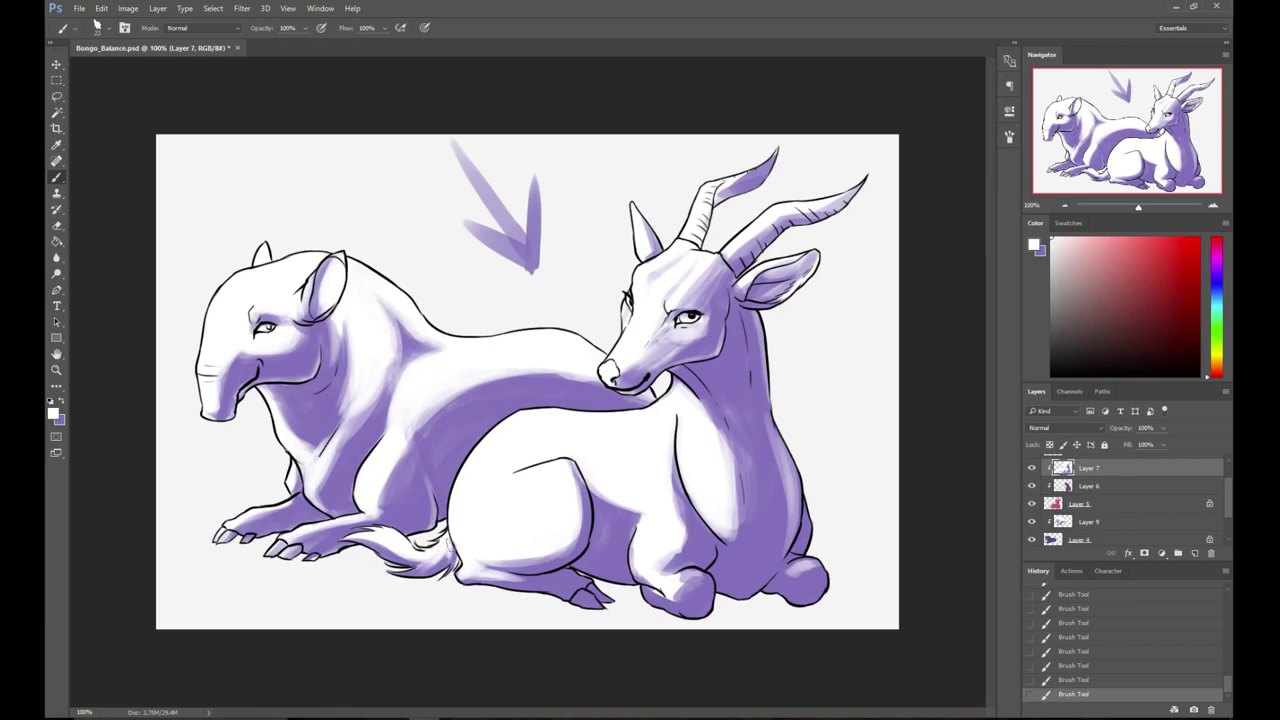
- Compare Layer 7 hidden and shown on the bongo's face, and deepen its purple cheek and jaw shadow with a smaller brush
{"action": "left_click", "coordinate": [1122, 518]}
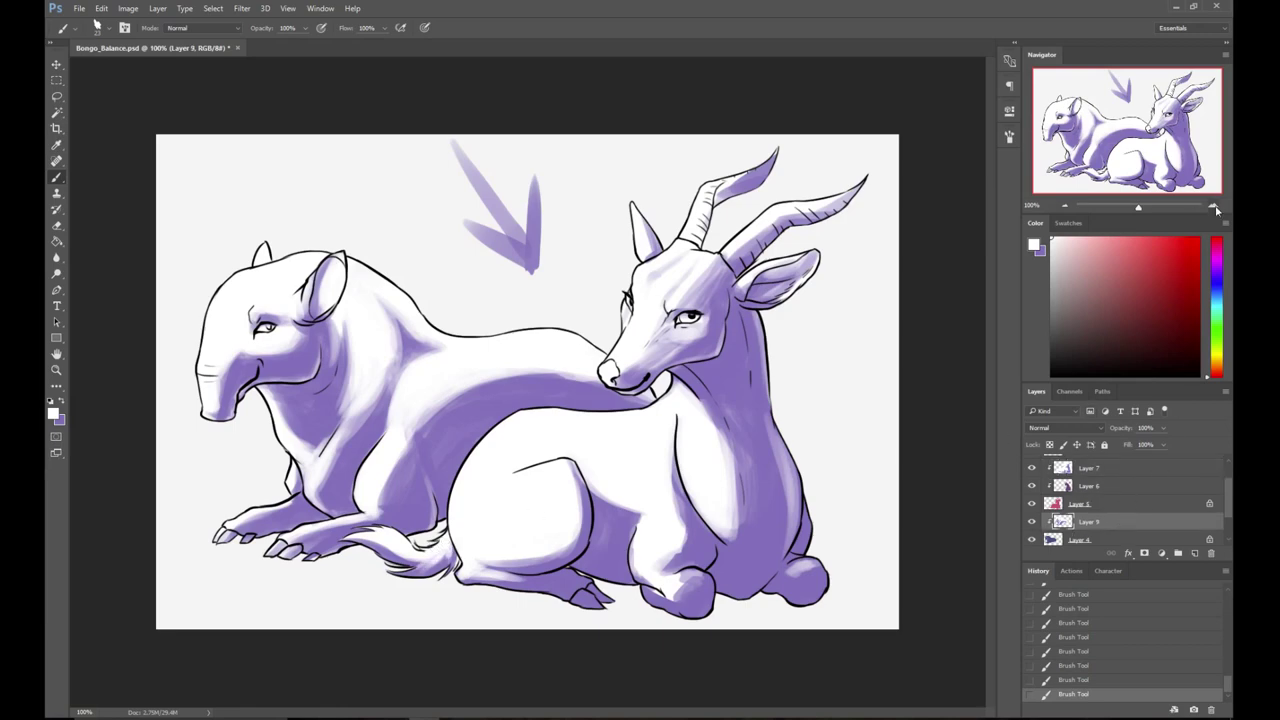
{"action": "left_click", "coordinate": [1215, 207]}
{"action": "left_click", "coordinate": [1215, 207]}
{"action": "left_click_drag", "start_coordinate": [1128, 131], "coordinate": [1167, 115]}
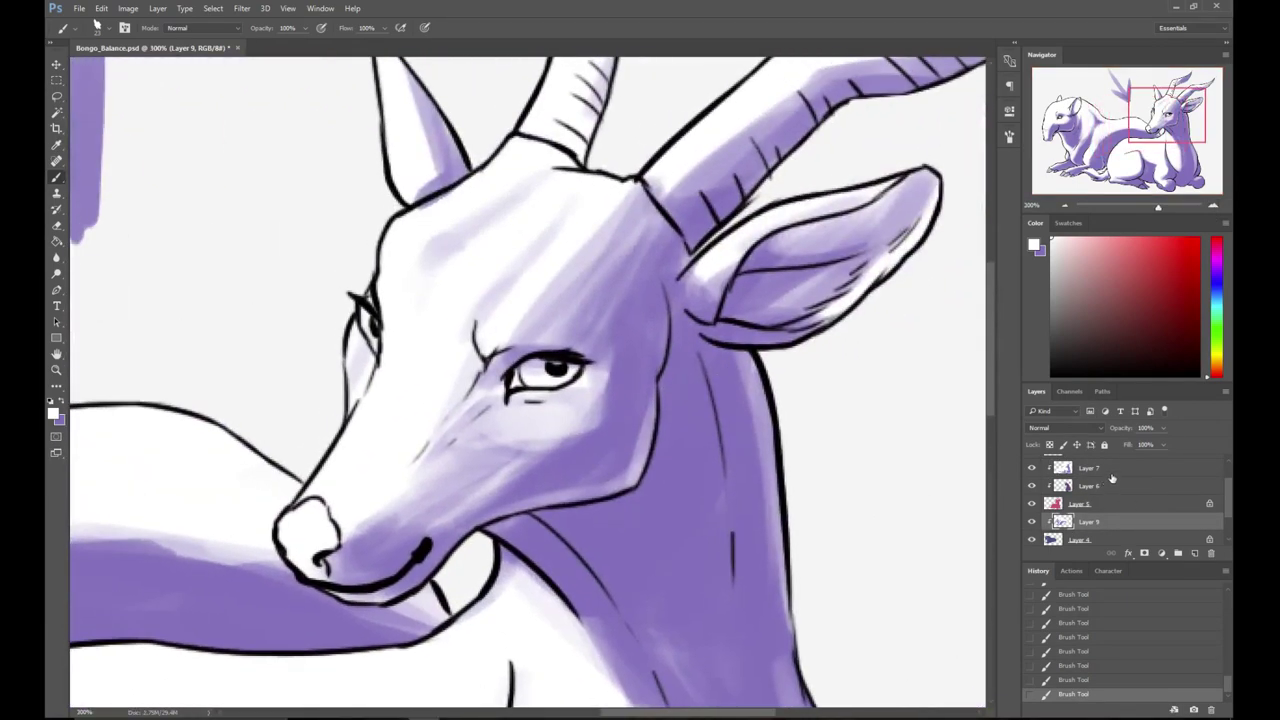
{"action": "left_click", "coordinate": [1112, 470]}
{"action": "key", "text": "x"}
{"action": "right_click", "coordinate": [439, 418]}
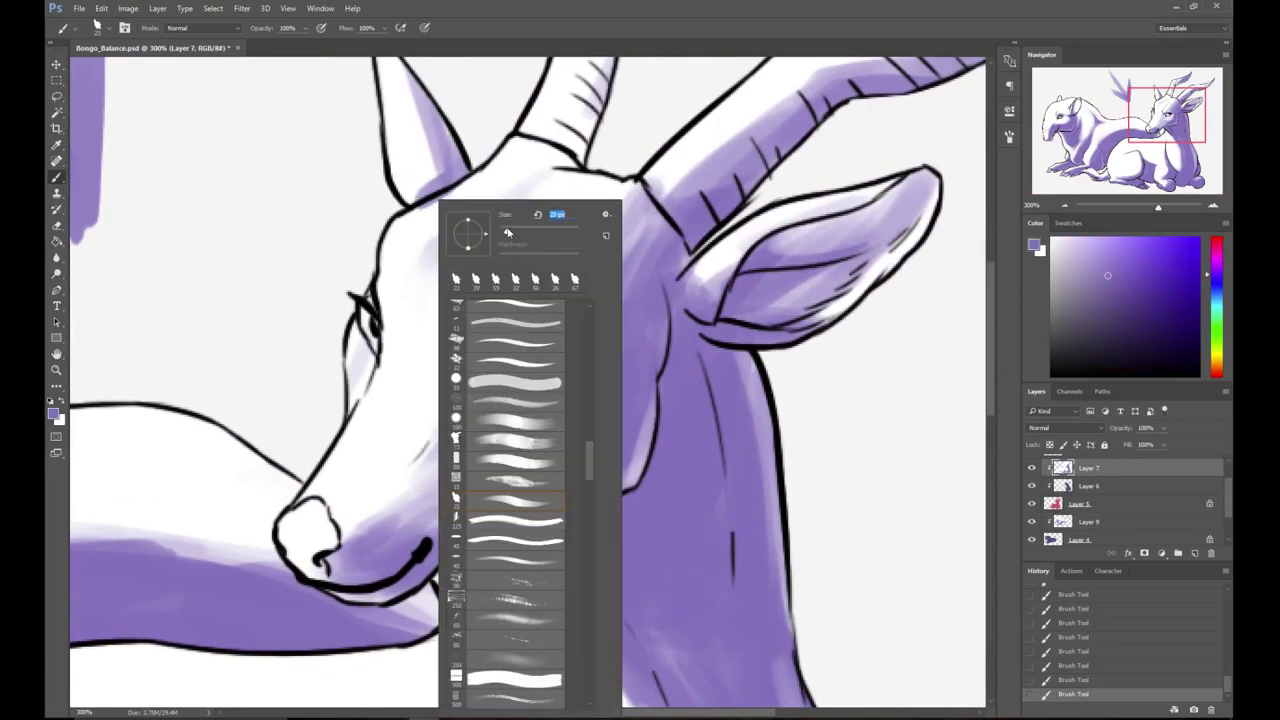
{"action": "left_click", "coordinate": [277, 551]}
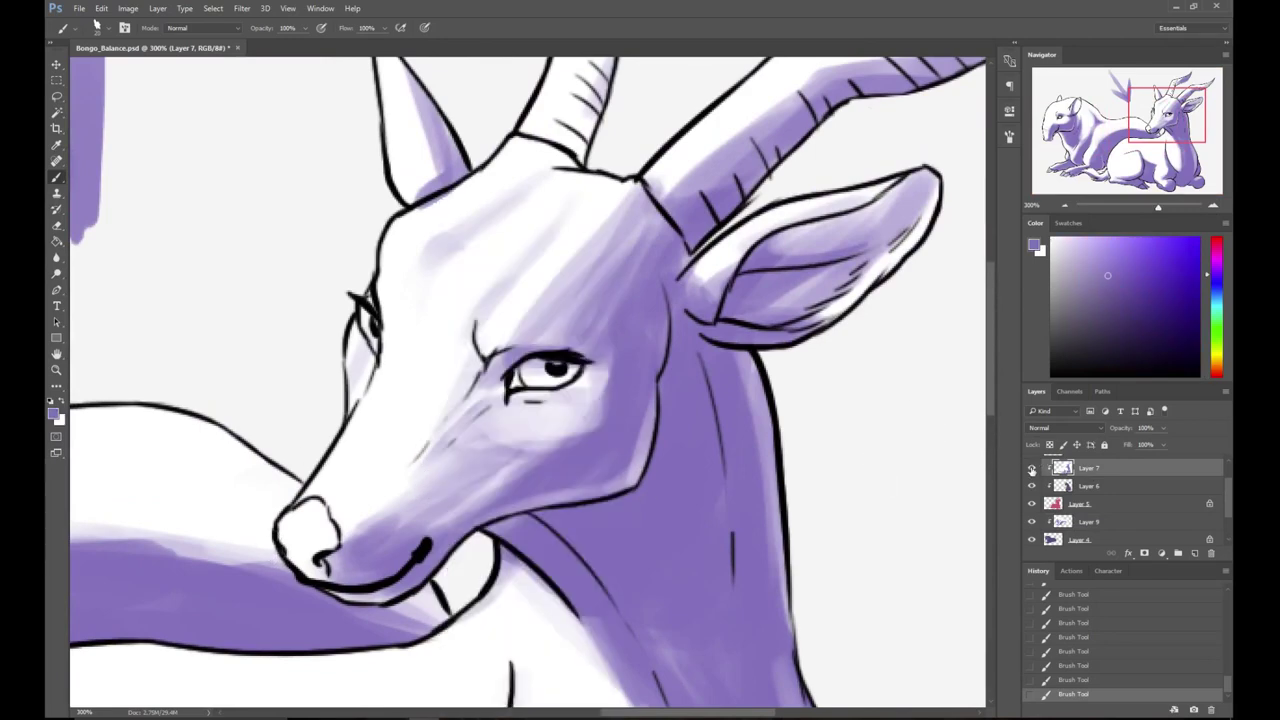
{"action": "left_click", "coordinate": [1032, 468]}
{"action": "left_click", "coordinate": [1032, 468]}
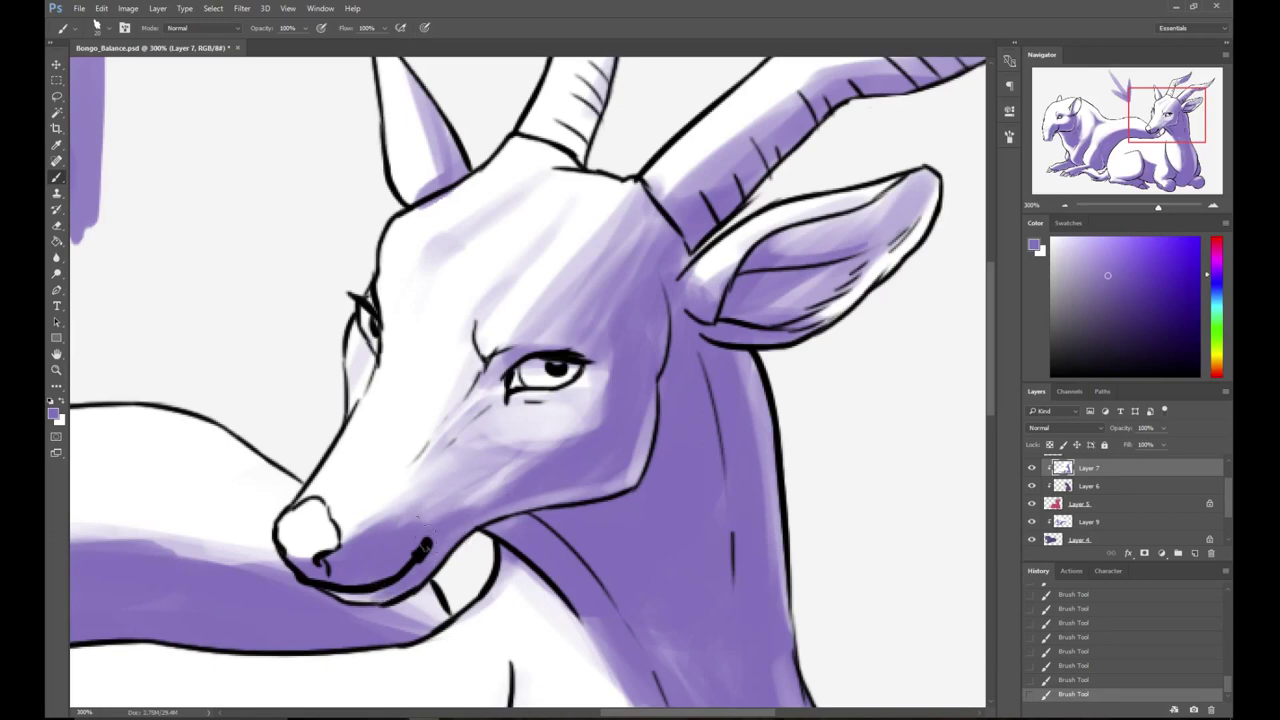
{"action": "mouse_move", "coordinate": [598, 380]}
{"action": "left_mouse_down"}
{"action": "mouse_move", "coordinate": [584, 386]}
{"action": "mouse_move", "coordinate": [638, 455]}
{"action": "left_mouse_up"}
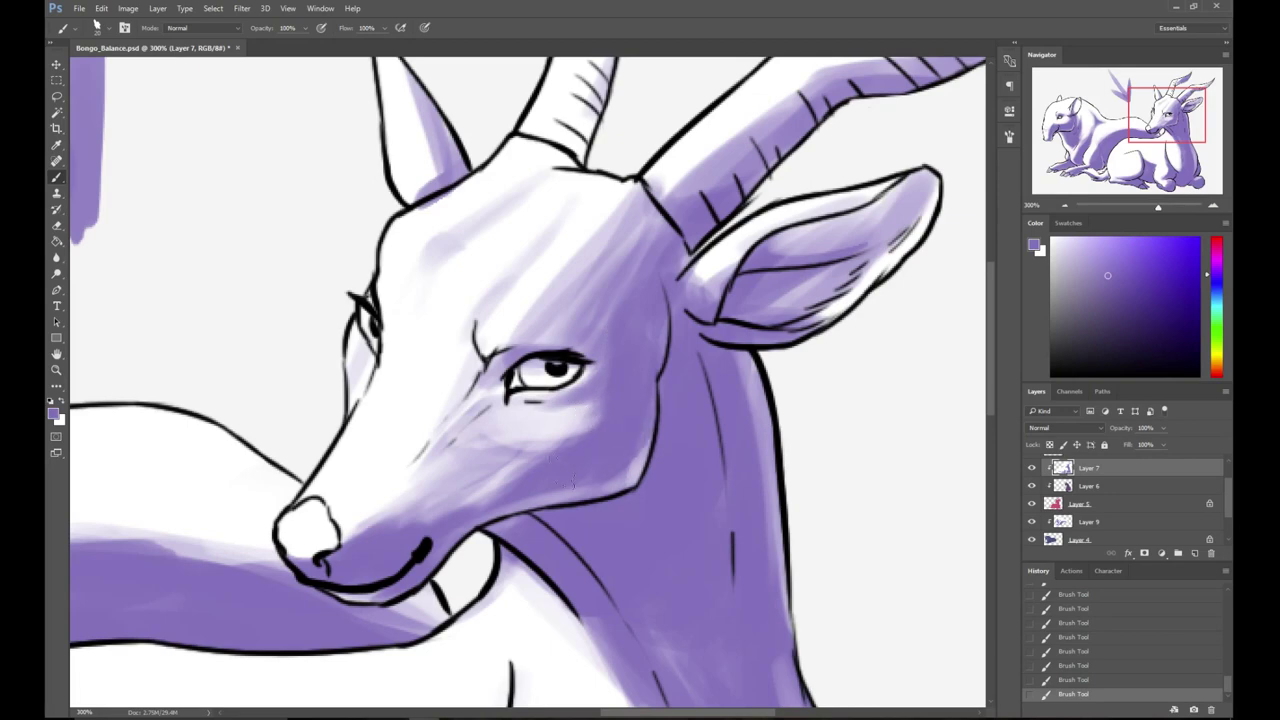
{"action": "left_click_drag", "start_coordinate": [425, 518], "coordinate": [633, 410]}
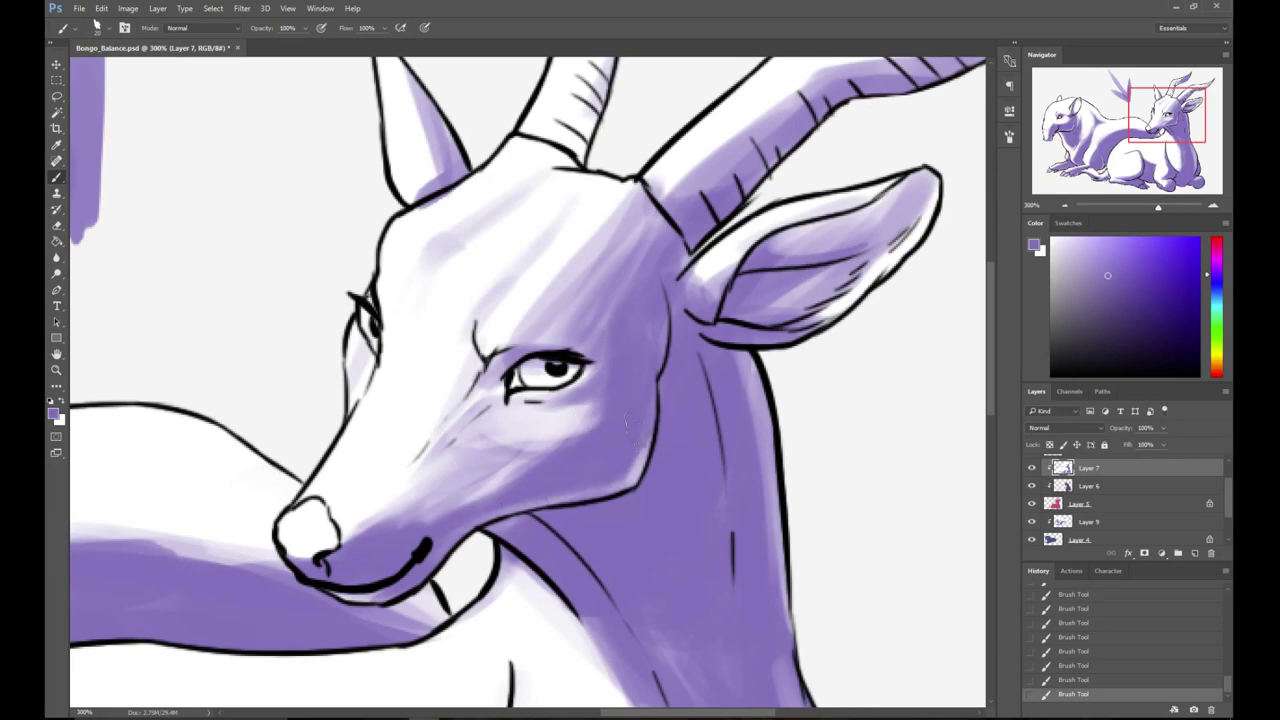
- Deepen the purple around the bongo's temple and along the underside of its near horn, and whiten the horn's upper edge near the tip
{"action": "mouse_move", "coordinate": [582, 342]}
{"action": "left_mouse_down"}
{"action": "mouse_move", "coordinate": [574, 360]}
{"action": "mouse_move", "coordinate": [614, 314]}
{"action": "mouse_move", "coordinate": [596, 375]}
{"action": "left_mouse_up"}
{"action": "left_click_drag", "start_coordinate": [604, 326], "coordinate": [622, 306]}
{"action": "left_click_drag", "start_coordinate": [732, 255], "coordinate": [553, 358]}
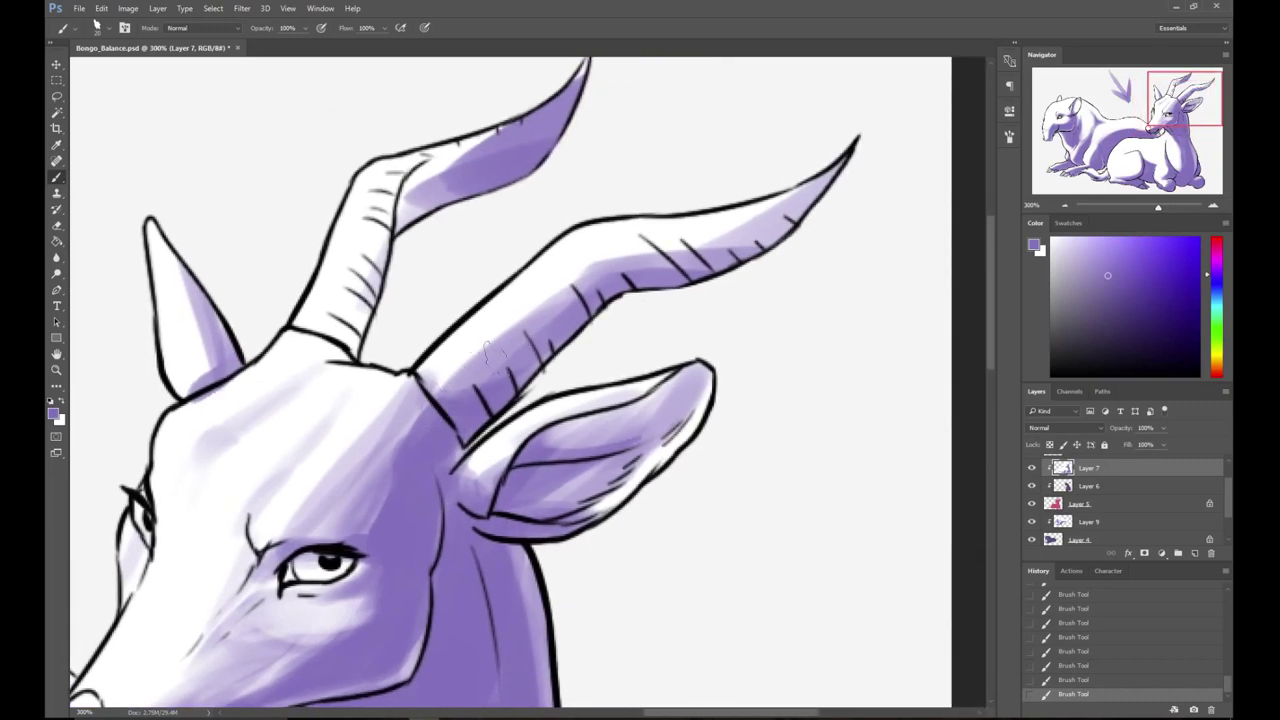
{"action": "left_click_drag", "start_coordinate": [456, 396], "coordinate": [550, 308]}
{"action": "mouse_move", "coordinate": [488, 380]}
{"action": "left_mouse_down"}
{"action": "mouse_move", "coordinate": [595, 272]}
{"action": "mouse_move", "coordinate": [822, 210]}
{"action": "left_mouse_up"}
{"action": "mouse_move", "coordinate": [598, 272]}
{"action": "left_mouse_down"}
{"action": "mouse_move", "coordinate": [714, 250]}
{"action": "mouse_move", "coordinate": [822, 184]}
{"action": "mouse_move", "coordinate": [632, 250]}
{"action": "left_mouse_up"}
{"action": "key", "text": "x"}
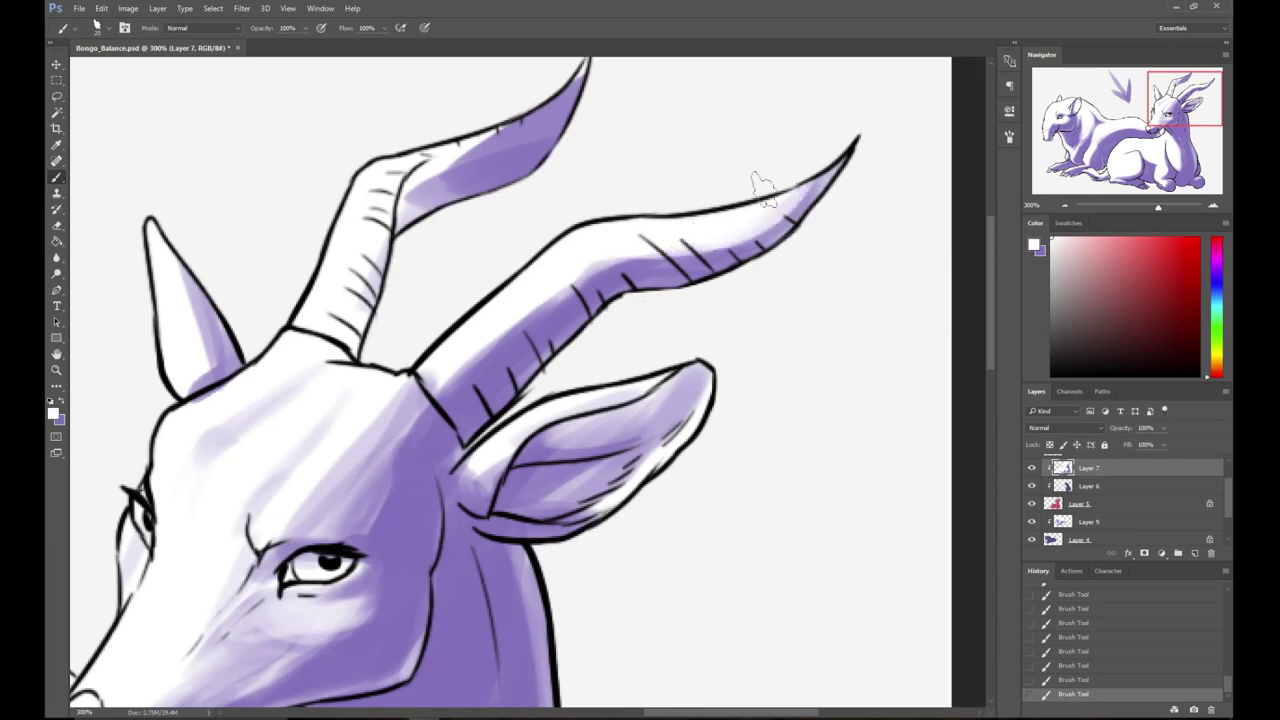
- Darken the underside of the bongo's far horn with purple and brush white light along its upper edge
{"action": "left_click_drag", "start_coordinate": [510, 215], "coordinate": [576, 258]}
{"action": "key", "text": "x"}
{"action": "mouse_move", "coordinate": [470, 292]}
{"action": "left_mouse_down"}
{"action": "mouse_move", "coordinate": [551, 205]}
{"action": "mouse_move", "coordinate": [511, 215]}
{"action": "mouse_move", "coordinate": [493, 262]}
{"action": "left_mouse_up"}
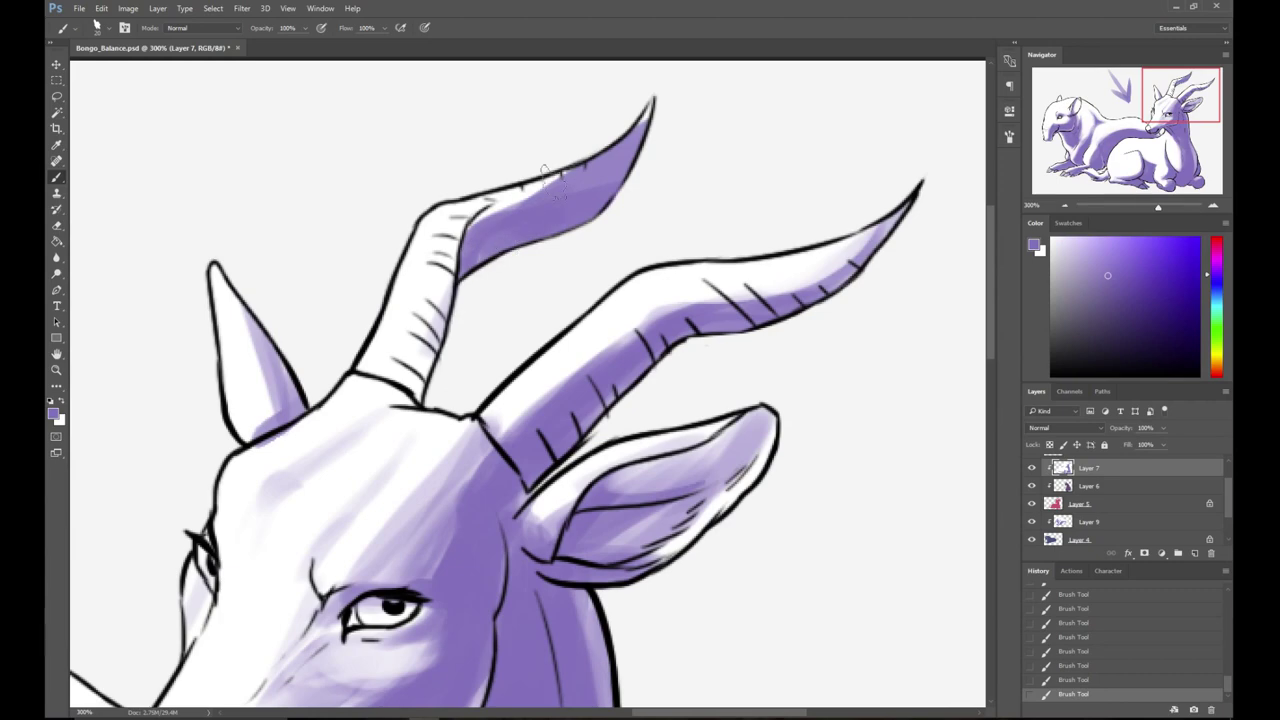
{"action": "key", "text": "x"}
{"action": "left_click_drag", "start_coordinate": [522, 182], "coordinate": [632, 118]}
{"action": "left_click_drag", "start_coordinate": [573, 164], "coordinate": [638, 130]}
{"action": "left_click_drag", "start_coordinate": [566, 290], "coordinate": [640, 170]}
{"action": "key", "text": "x"}
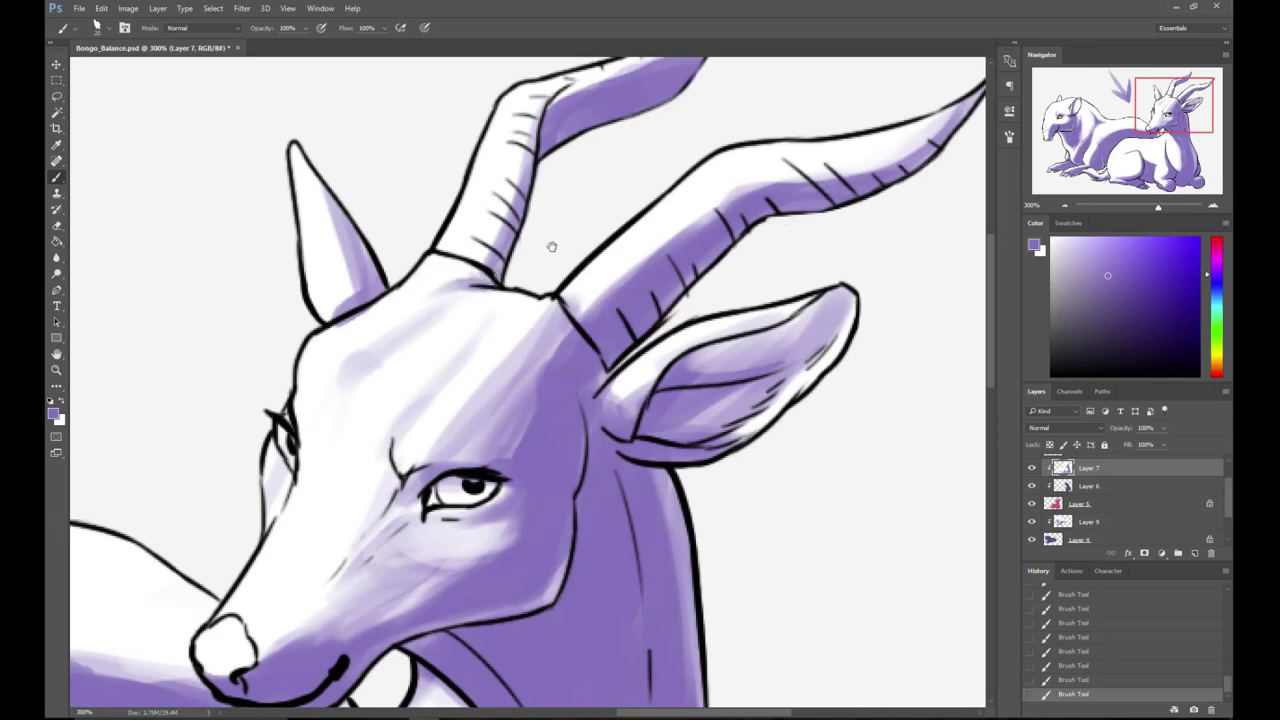
- Soften the streaks on the bongo's forehead with white and rework the purple around the brow, undoing stray strokes
{"action": "left_click_drag", "start_coordinate": [563, 247], "coordinate": [608, 172]}
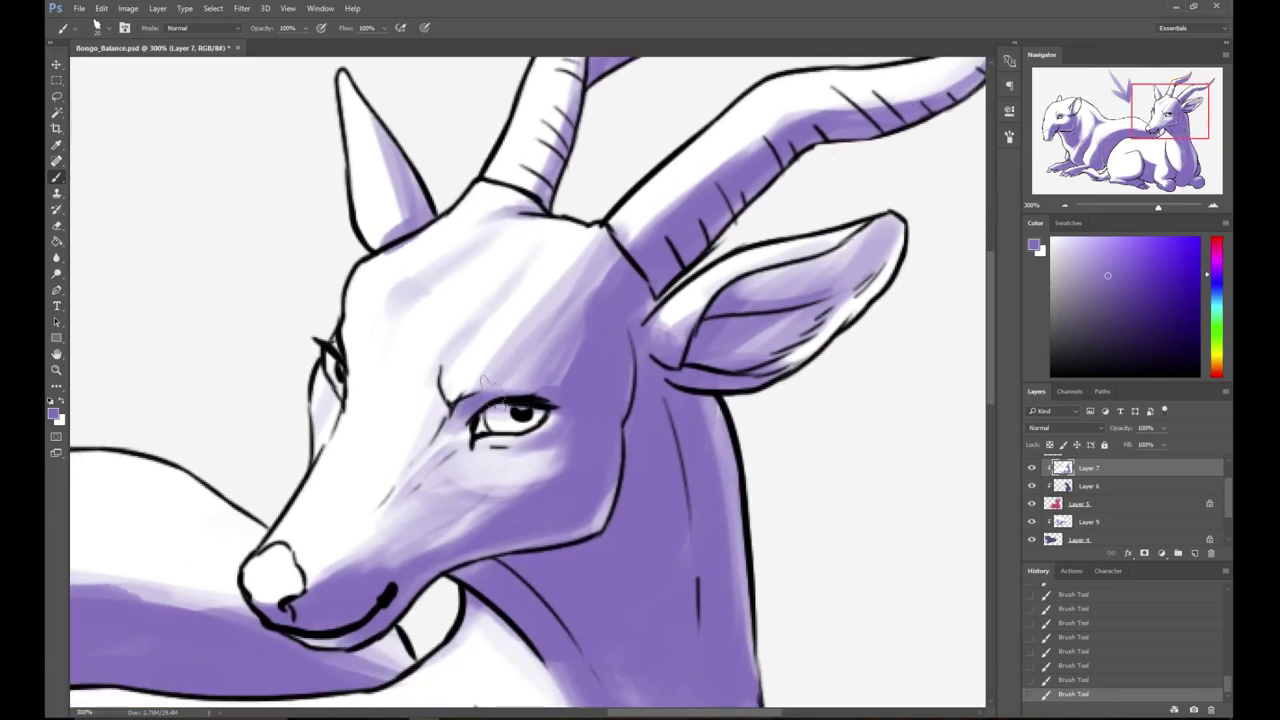
{"action": "key", "text": "x"}
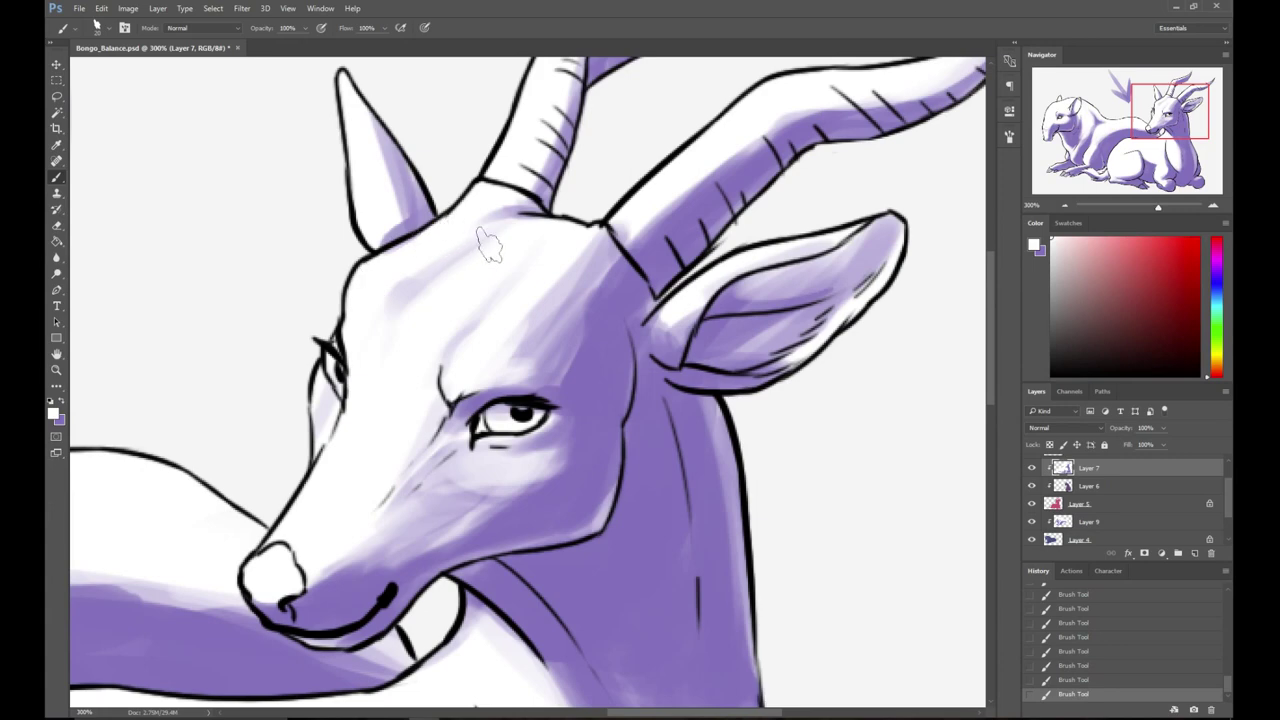
{"action": "left_click", "coordinate": [385, 300], "text": "alt"}
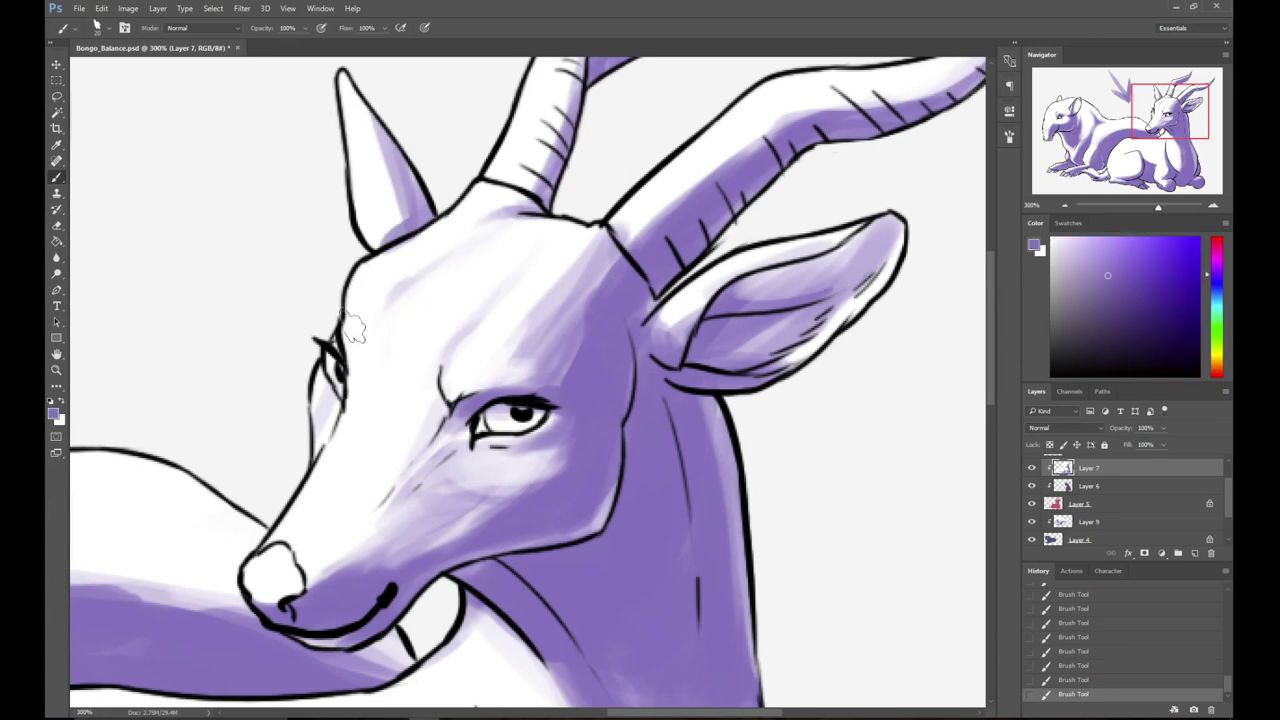
{"action": "mouse_move", "coordinate": [465, 332]}
{"action": "left_mouse_down"}
{"action": "mouse_move", "coordinate": [503, 259]}
{"action": "mouse_move", "coordinate": [455, 338]}
{"action": "left_mouse_up"}
{"action": "key", "text": "ctrl+alt+z"}
{"action": "key", "text": "ctrl+alt+z"}
{"action": "key", "text": "ctrl+z"}
{"action": "left_click_drag", "start_coordinate": [468, 262], "coordinate": [457, 342]}
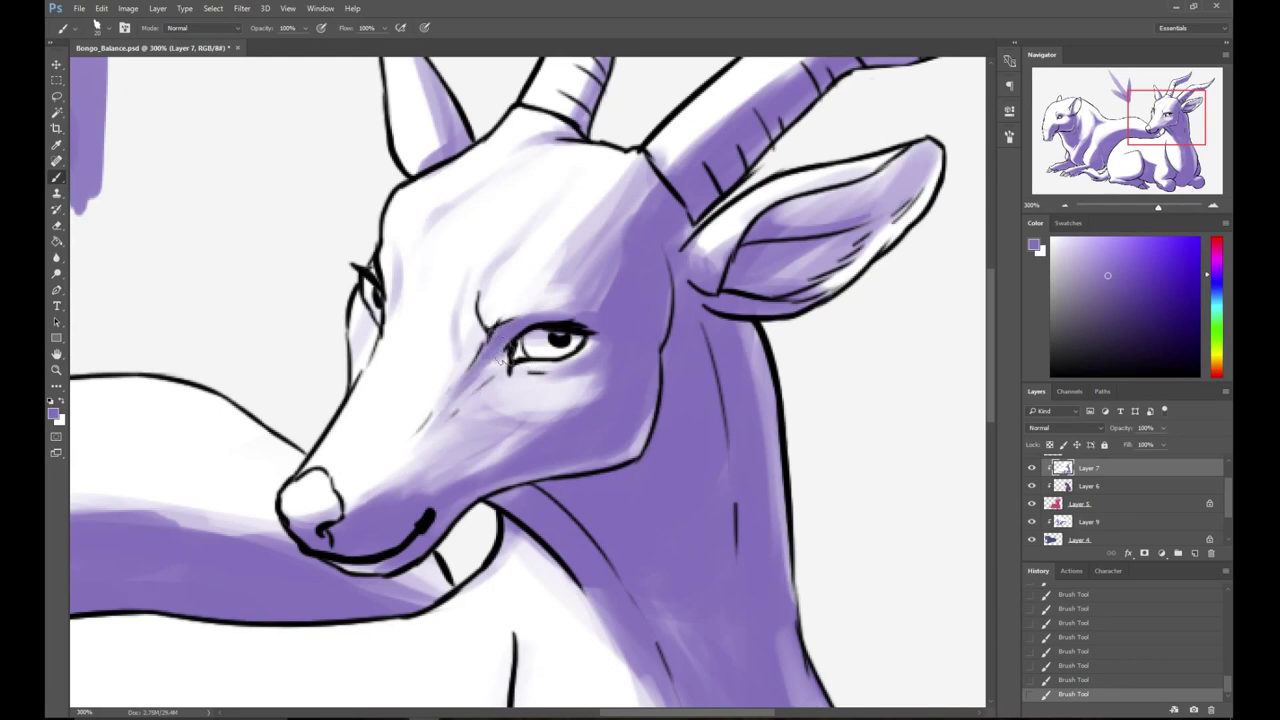
- Refine the lower lid of the bongo's near eye with fine purple and white strokes, using smaller brush sizes
{"action": "right_click", "coordinate": [535, 372]}
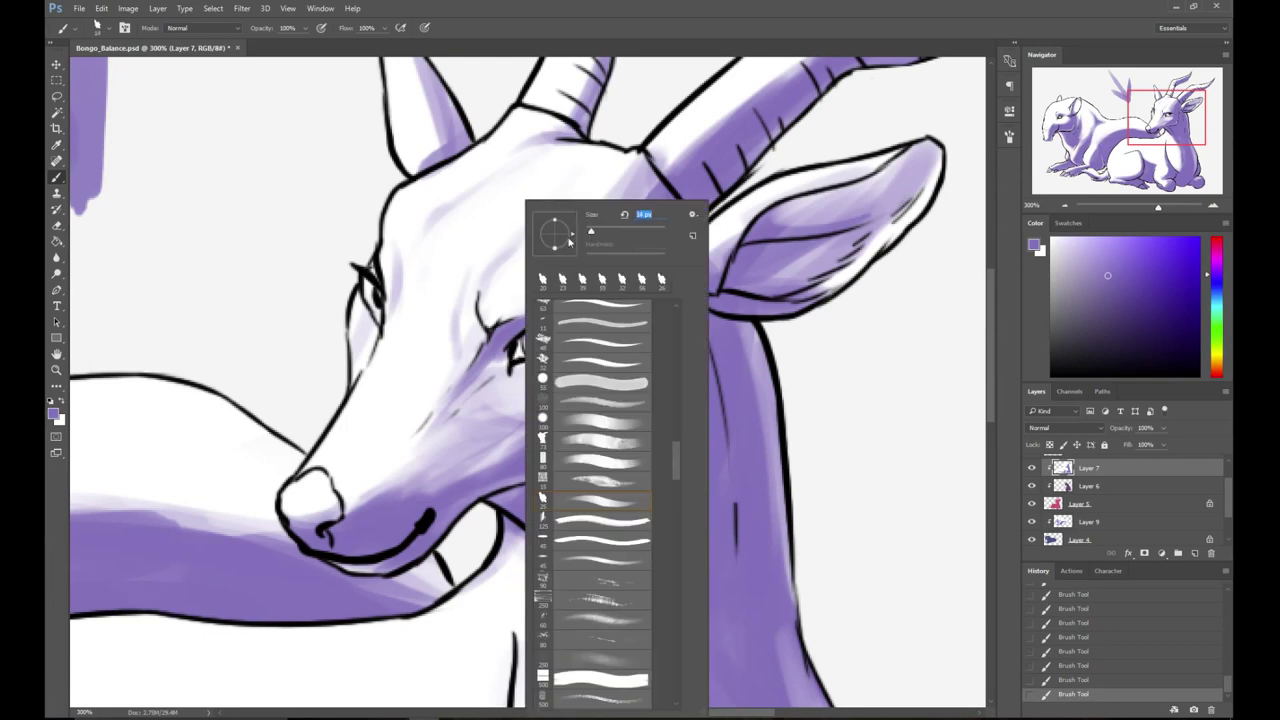
{"action": "left_click", "coordinate": [295, 268]}
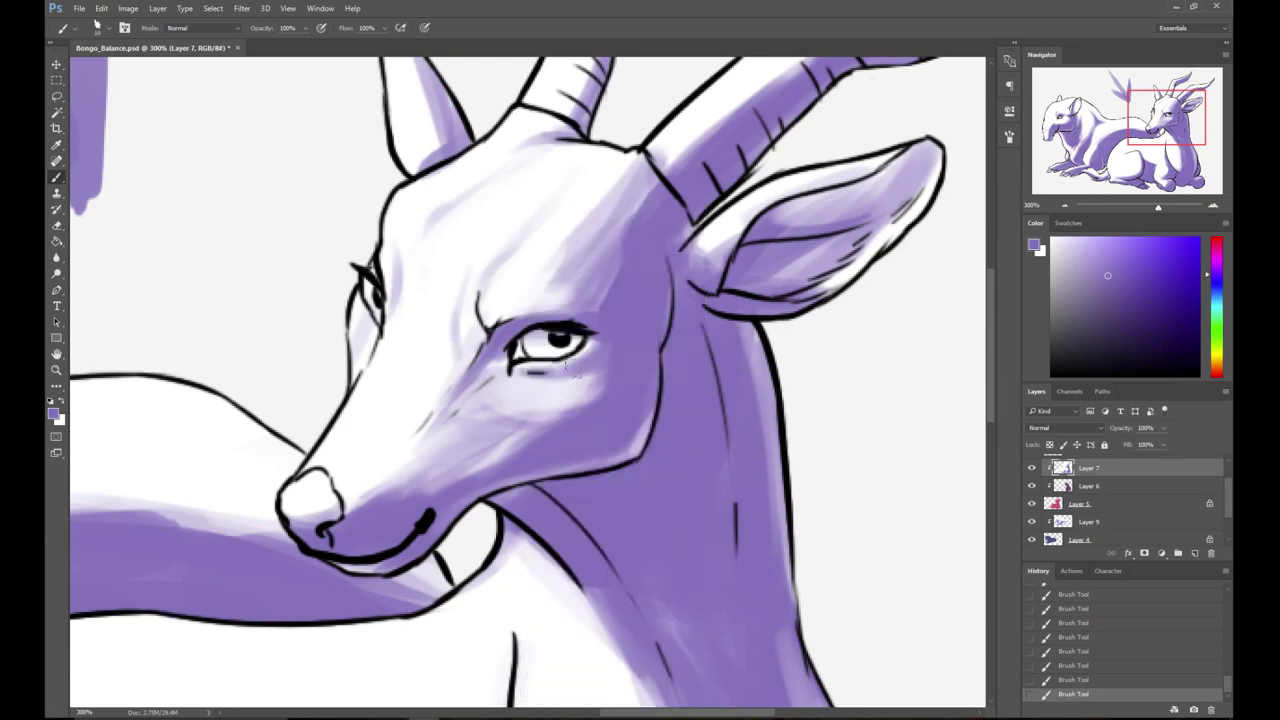
{"action": "left_click", "coordinate": [530, 366], "text": "alt"}
{"action": "right_click", "coordinate": [530, 366]}
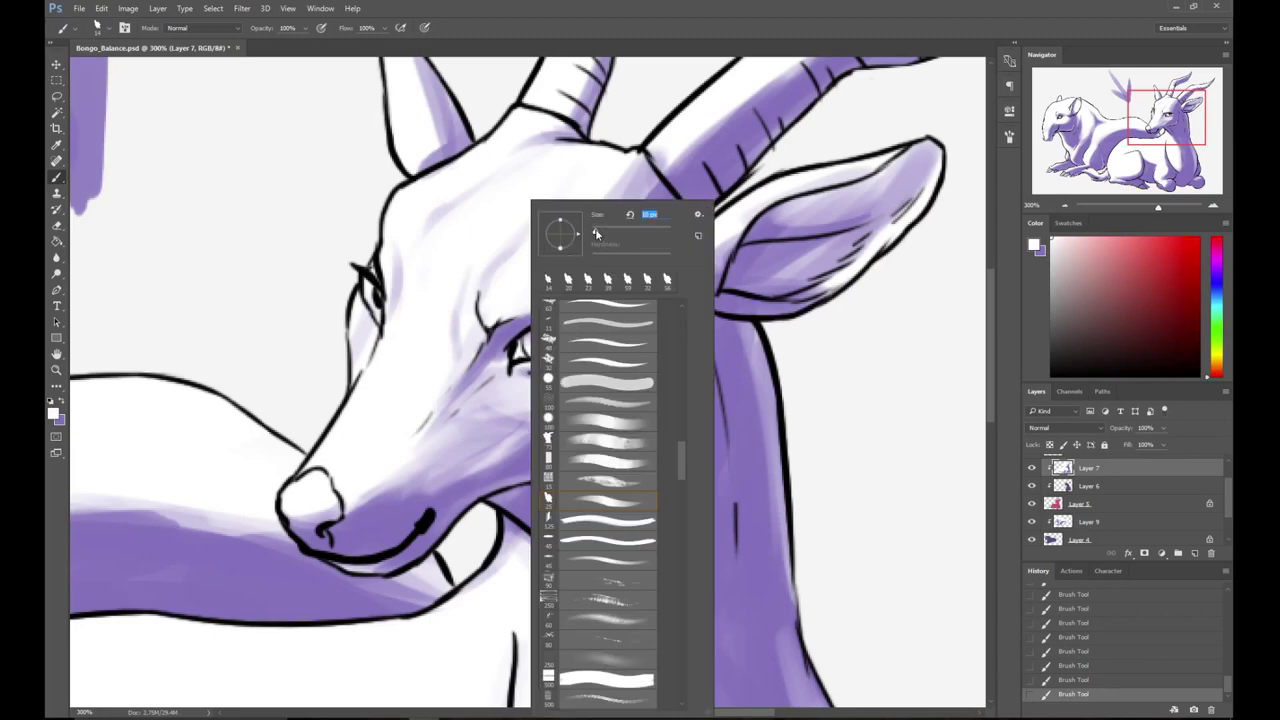
{"action": "left_click", "coordinate": [283, 263]}
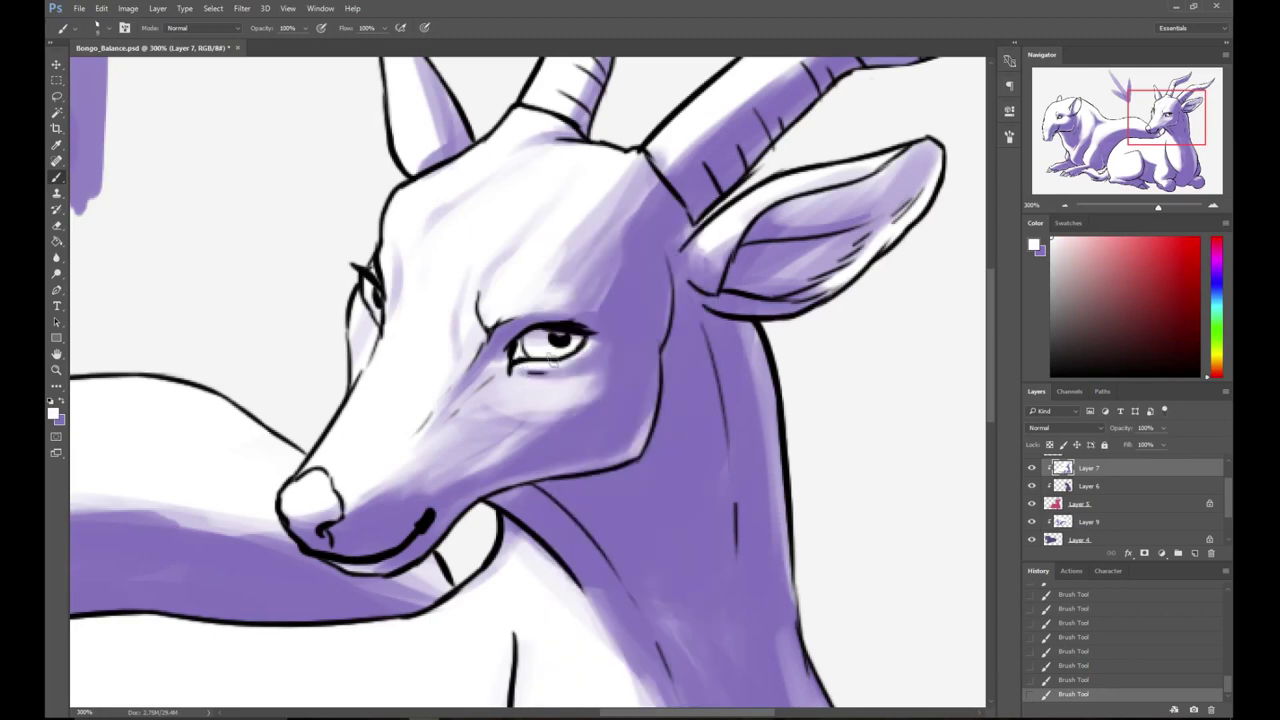
- Enlarge the brush and paint soft white light across the bongo's cheek below the near eye
{"action": "right_click", "coordinate": [494, 401]}
{"action": "left_click", "coordinate": [251, 241]}
{"action": "mouse_move", "coordinate": [440, 437]}
{"action": "left_mouse_down"}
{"action": "mouse_move", "coordinate": [505, 400]}
{"action": "mouse_move", "coordinate": [495, 420]}
{"action": "left_mouse_up"}
{"action": "left_click_drag", "start_coordinate": [455, 442], "coordinate": [530, 400]}
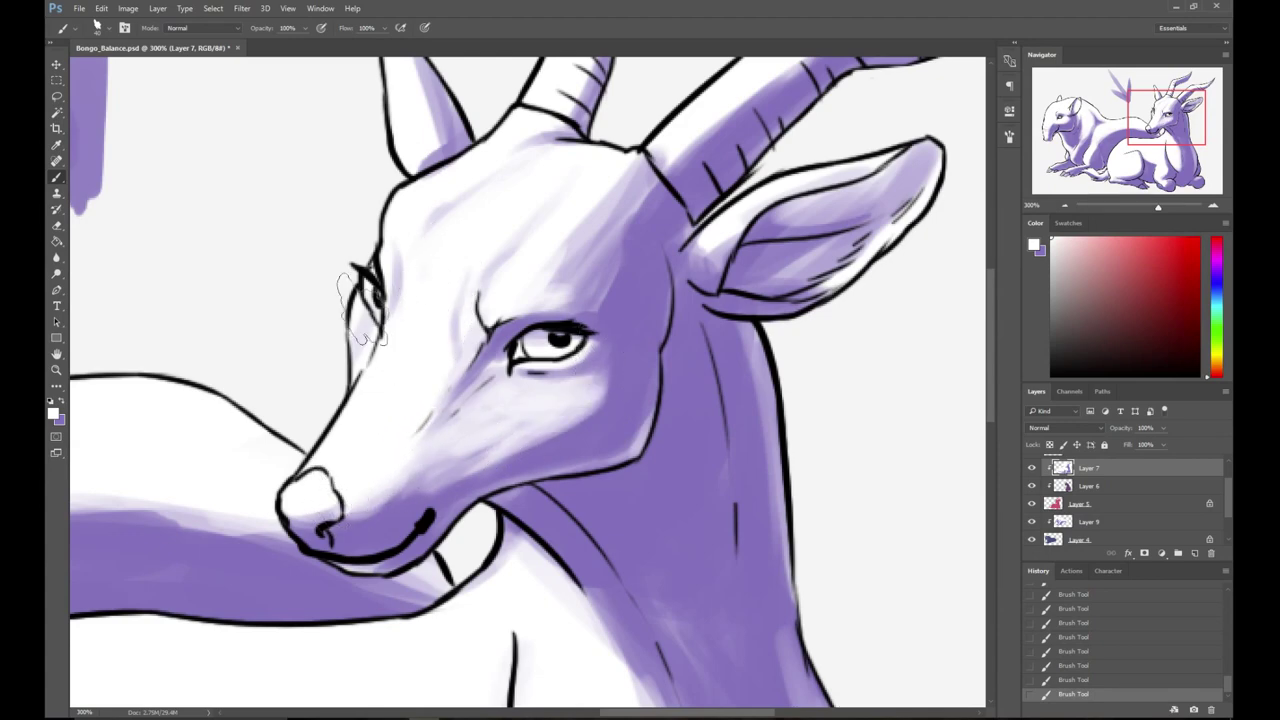
- Shrink the brush and touch up the shading around the bongo's far eye
{"action": "right_click", "coordinate": [415, 295]}
{"action": "left_click_drag", "start_coordinate": [491, 232], "coordinate": [486, 232]}
{"action": "left_click", "coordinate": [352, 235]}
{"action": "mouse_move", "coordinate": [362, 296]}
{"action": "left_mouse_down"}
{"action": "mouse_move", "coordinate": [371, 332]}
{"action": "mouse_move", "coordinate": [368, 318]}
{"action": "left_mouse_up"}
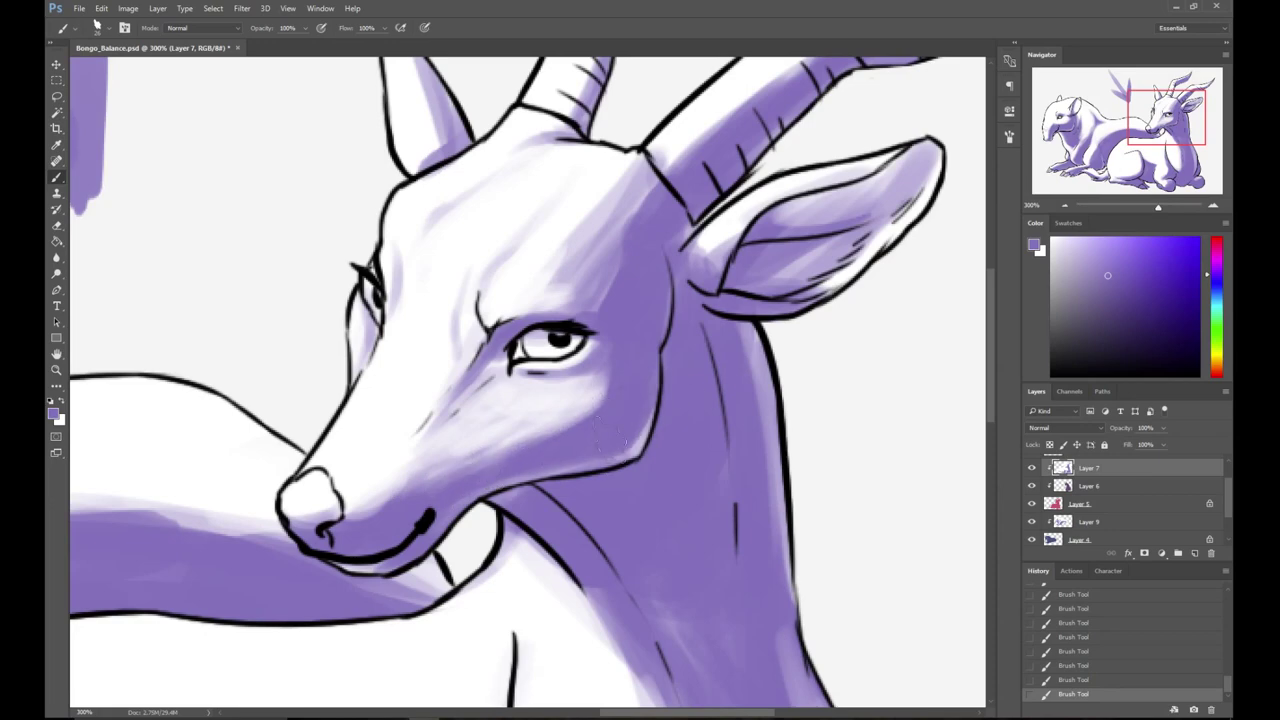
- Brush white highlights onto the bongo's forehead above the near brow
{"action": "key", "text": "ctrl+minus"}
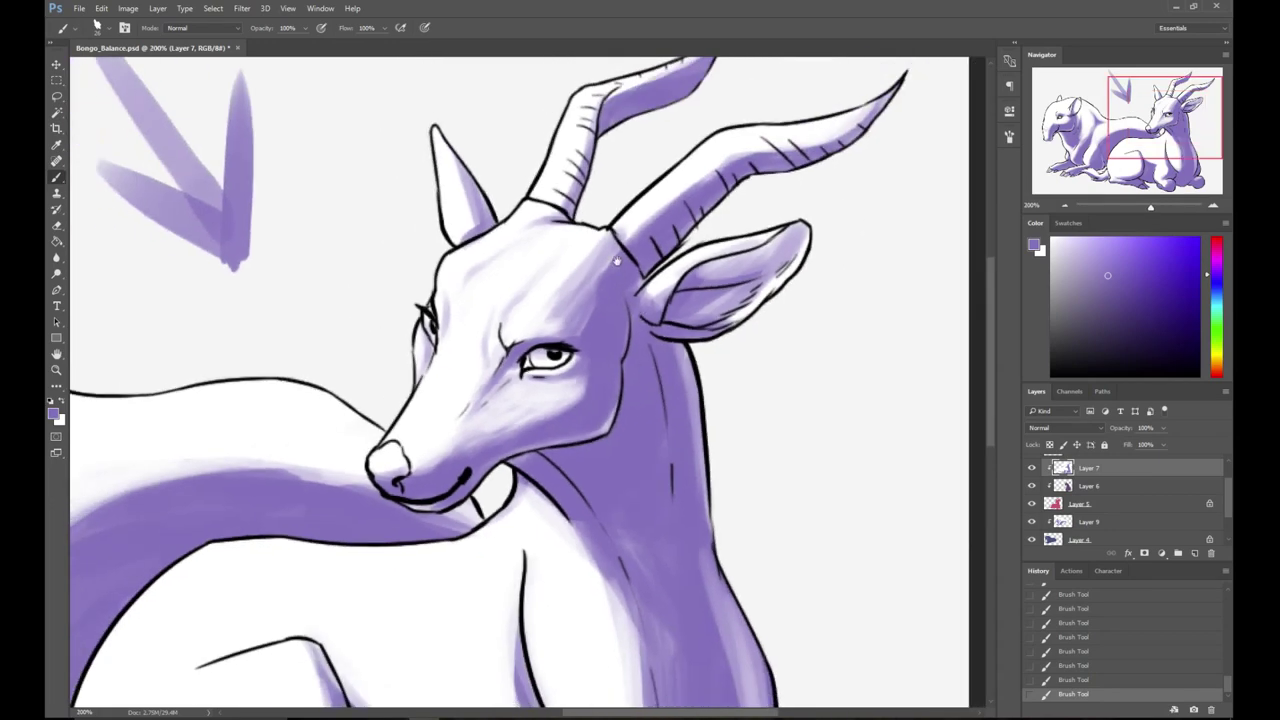
{"action": "left_click_drag", "start_coordinate": [615, 268], "coordinate": [572, 293]}
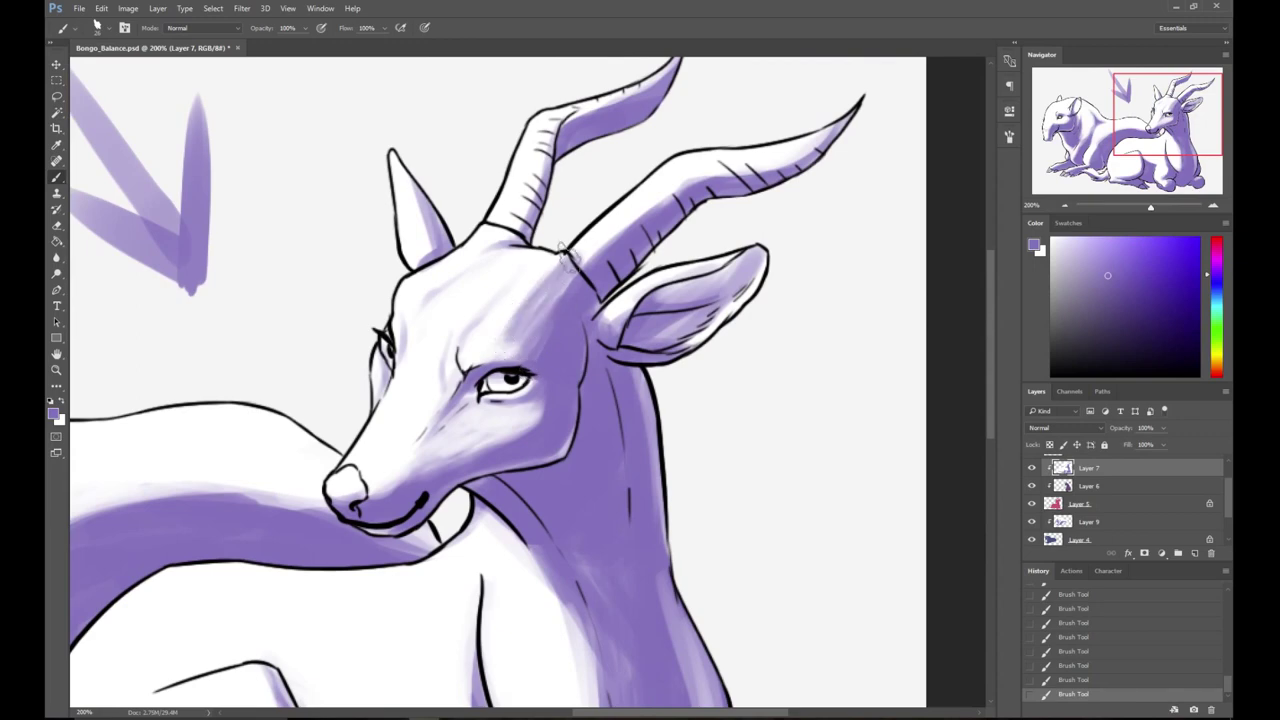
{"action": "key", "text": "x"}
{"action": "left_click_drag", "start_coordinate": [497, 345], "coordinate": [521, 351]}
{"action": "mouse_move", "coordinate": [508, 306]}
{"action": "left_mouse_down"}
{"action": "mouse_move", "coordinate": [556, 260]}
{"action": "mouse_move", "coordinate": [528, 303]}
{"action": "left_mouse_up"}
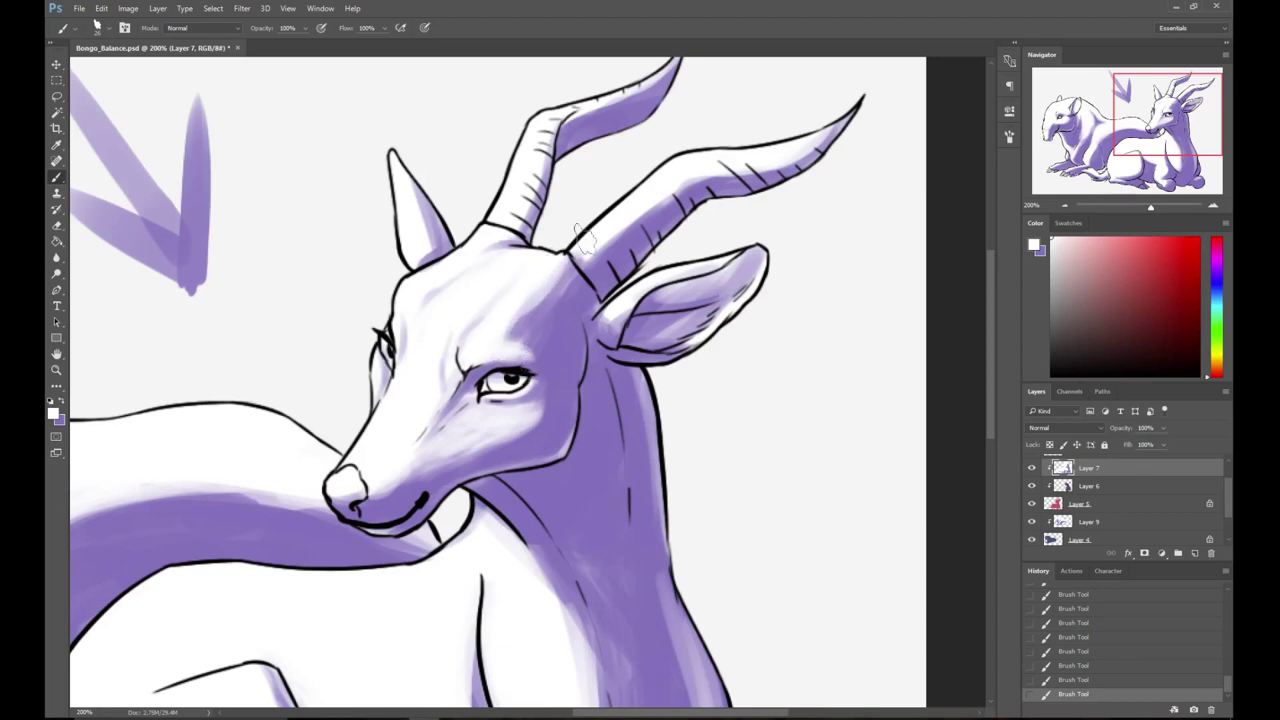
- Touch up the tip of the bongo's far horn with purple shadow and white light
{"action": "left_click_drag", "start_coordinate": [643, 180], "coordinate": [621, 250]}
{"action": "left_click", "coordinate": [543, 228], "text": "alt"}
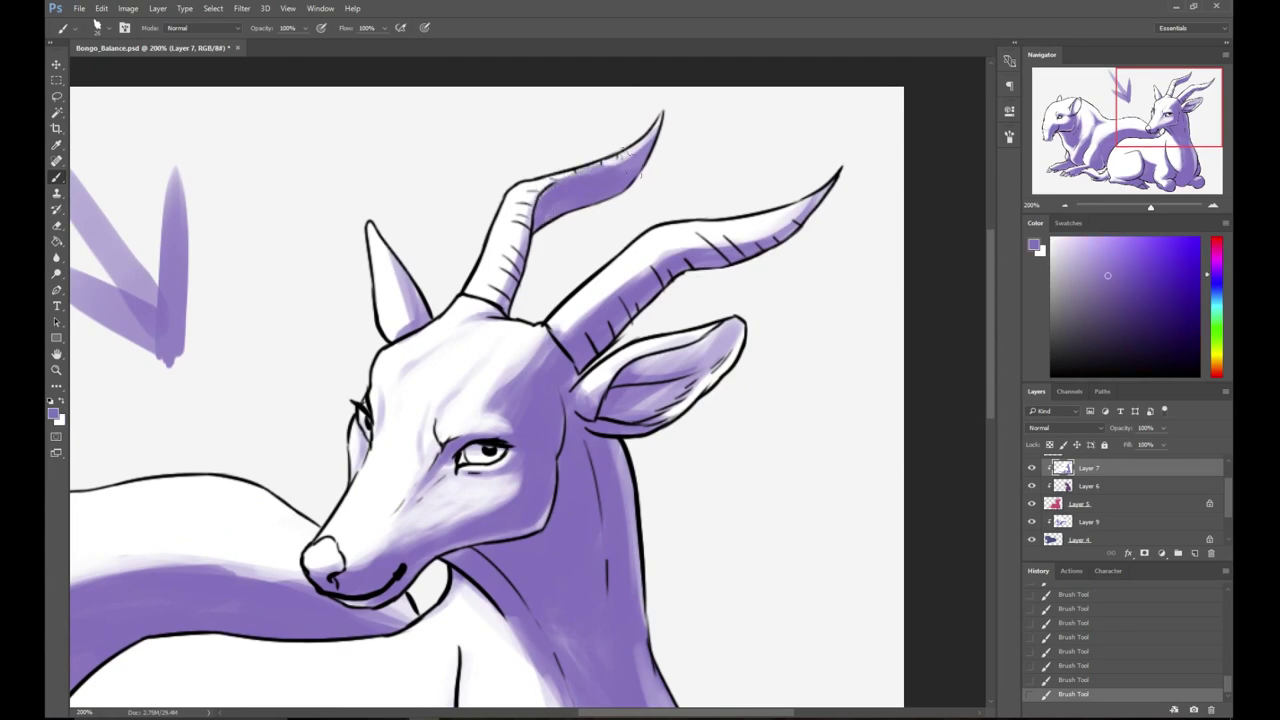
{"action": "key", "text": "x"}
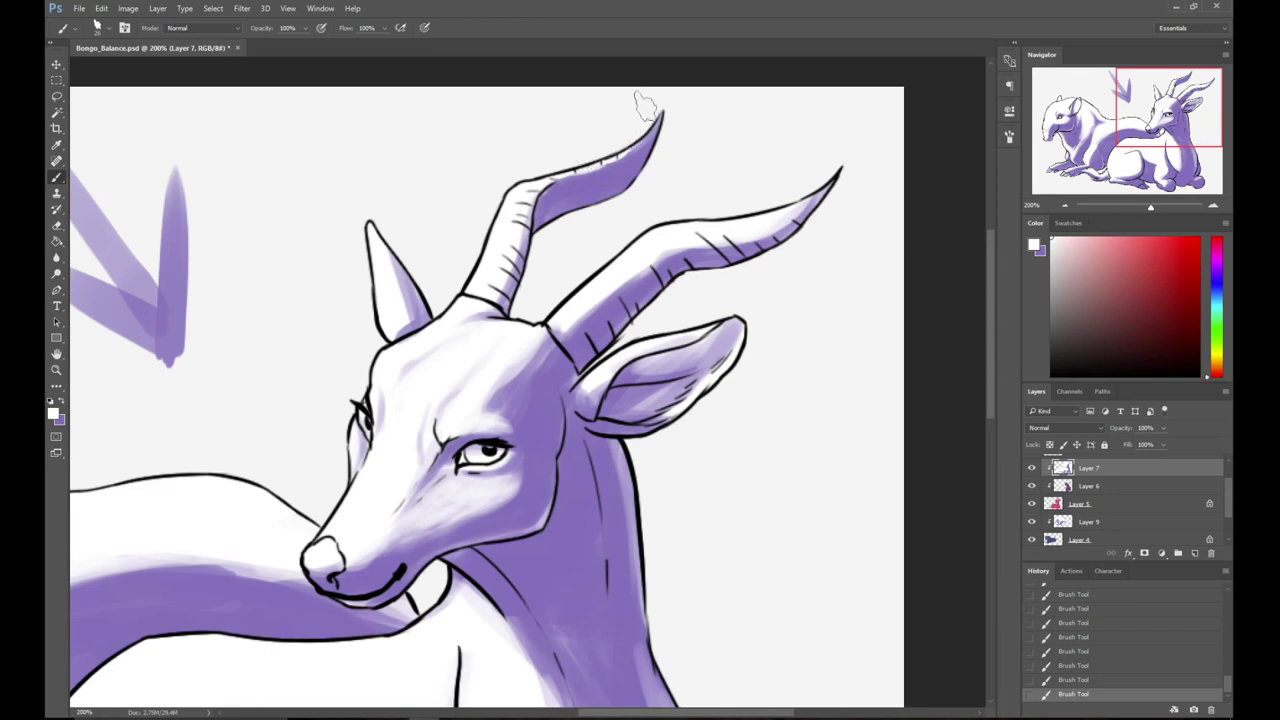
{"action": "left_click_drag", "start_coordinate": [638, 274], "coordinate": [601, 244]}
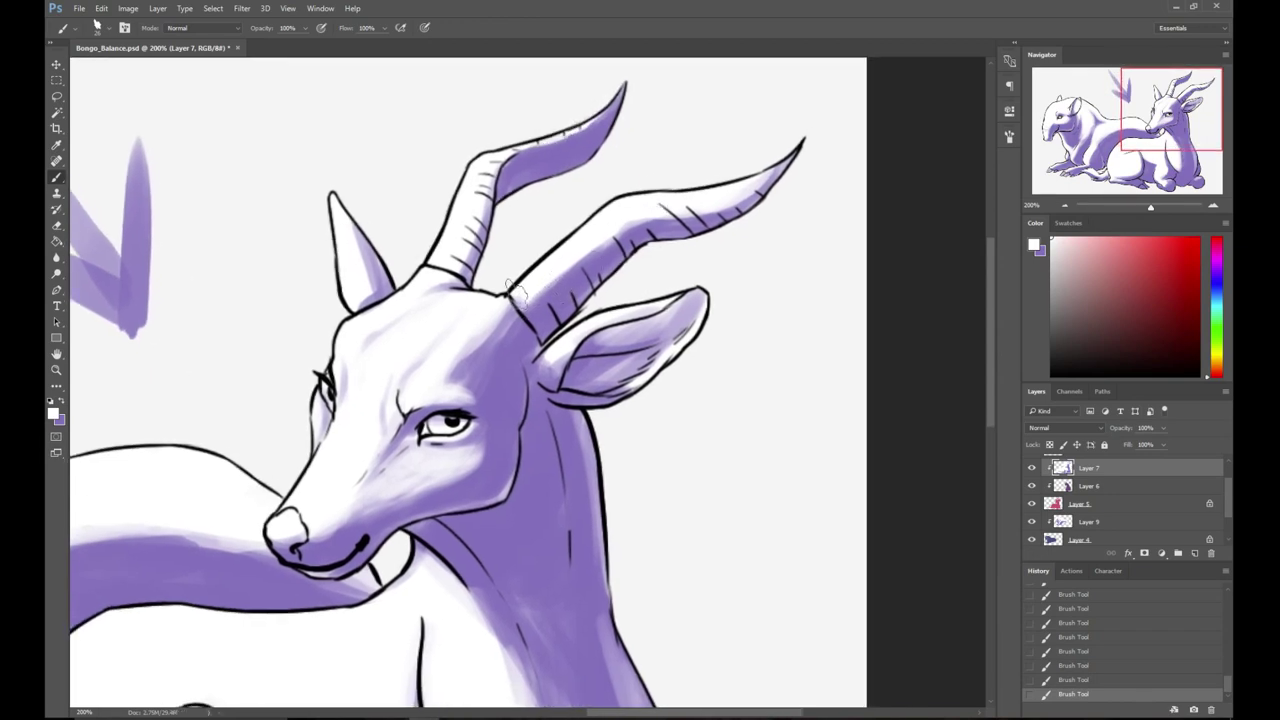
- Extend the purple shading along the length of the bongo's near horn and adjust the brush size
{"action": "key", "text": "x"}
{"action": "left_click_drag", "start_coordinate": [520, 295], "coordinate": [620, 220]}
{"action": "mouse_move", "coordinate": [576, 263]}
{"action": "left_mouse_down"}
{"action": "mouse_move", "coordinate": [745, 212]}
{"action": "mouse_move", "coordinate": [785, 178]}
{"action": "mouse_move", "coordinate": [794, 145]}
{"action": "mouse_move", "coordinate": [720, 205]}
{"action": "left_mouse_up"}
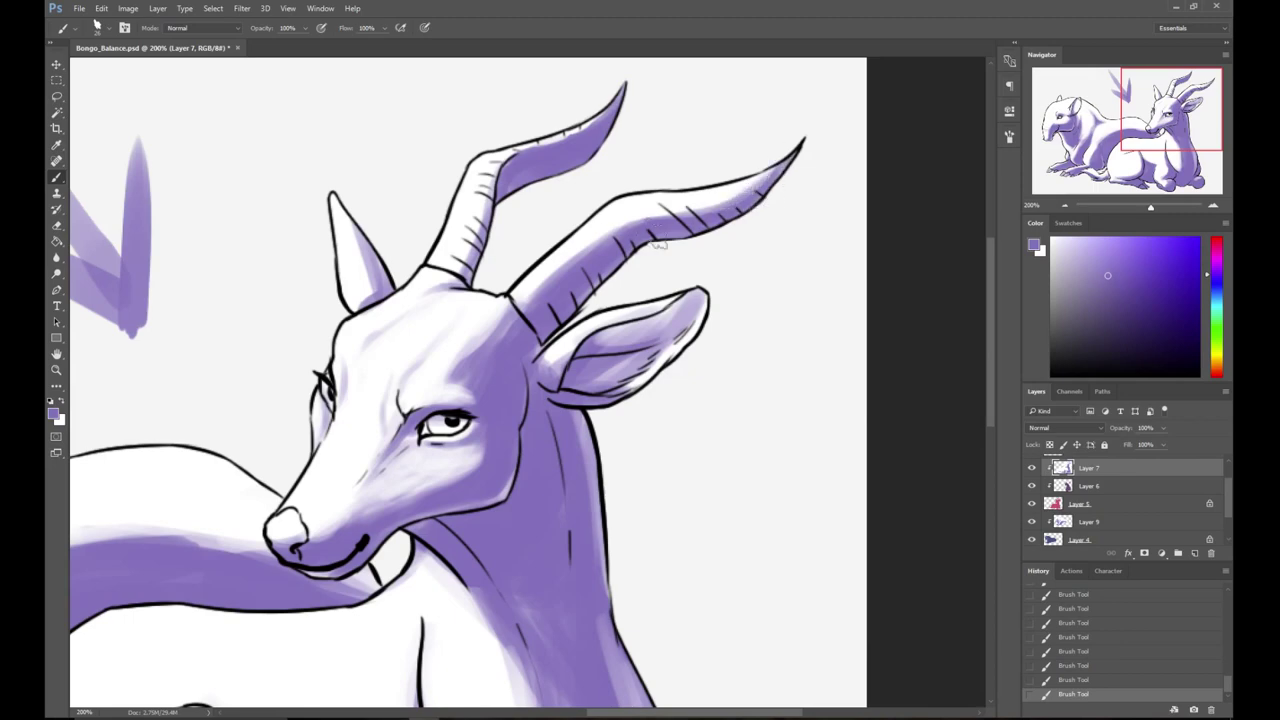
{"action": "right_click", "coordinate": [634, 262]}
{"action": "left_click", "coordinate": [703, 143]}
{"action": "key", "text": "x"}
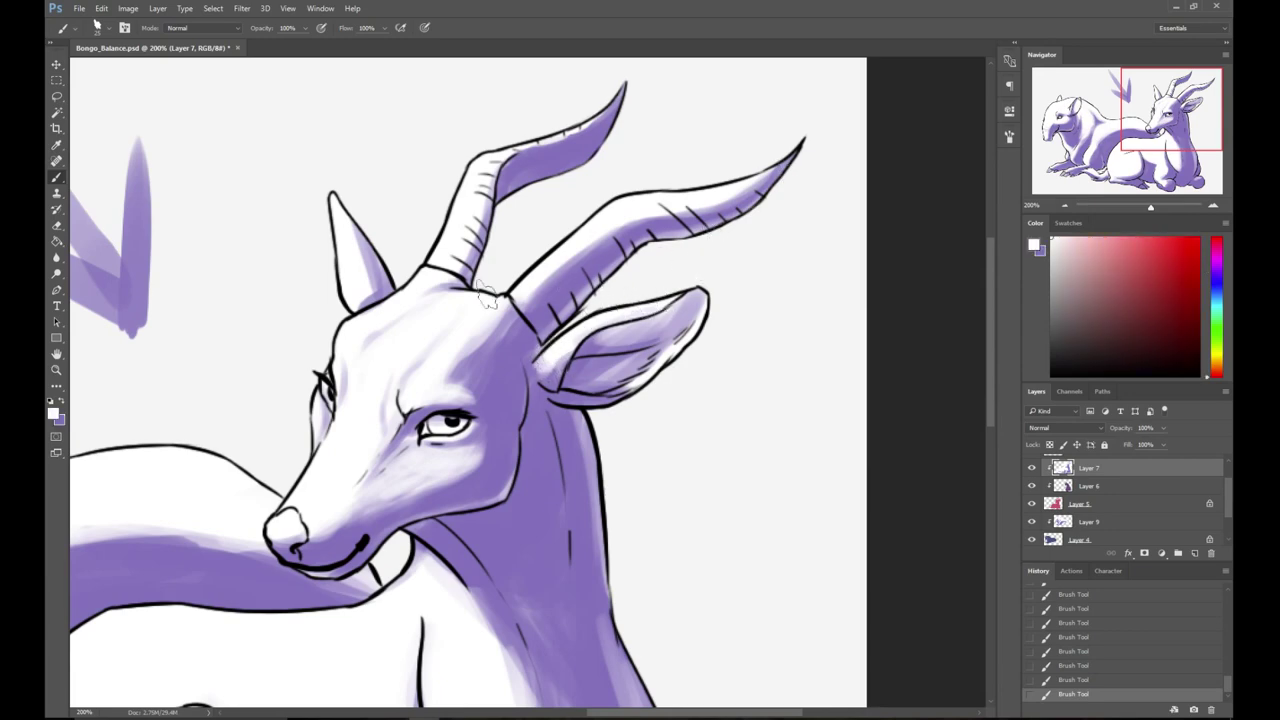
- Add purple shading down the bongo's far ear and blend its base with white
{"action": "left_click", "coordinate": [370, 245], "text": "alt"}
{"action": "left_click_drag", "start_coordinate": [341, 200], "coordinate": [365, 287]}
{"action": "left_click_drag", "start_coordinate": [363, 240], "coordinate": [364, 290]}
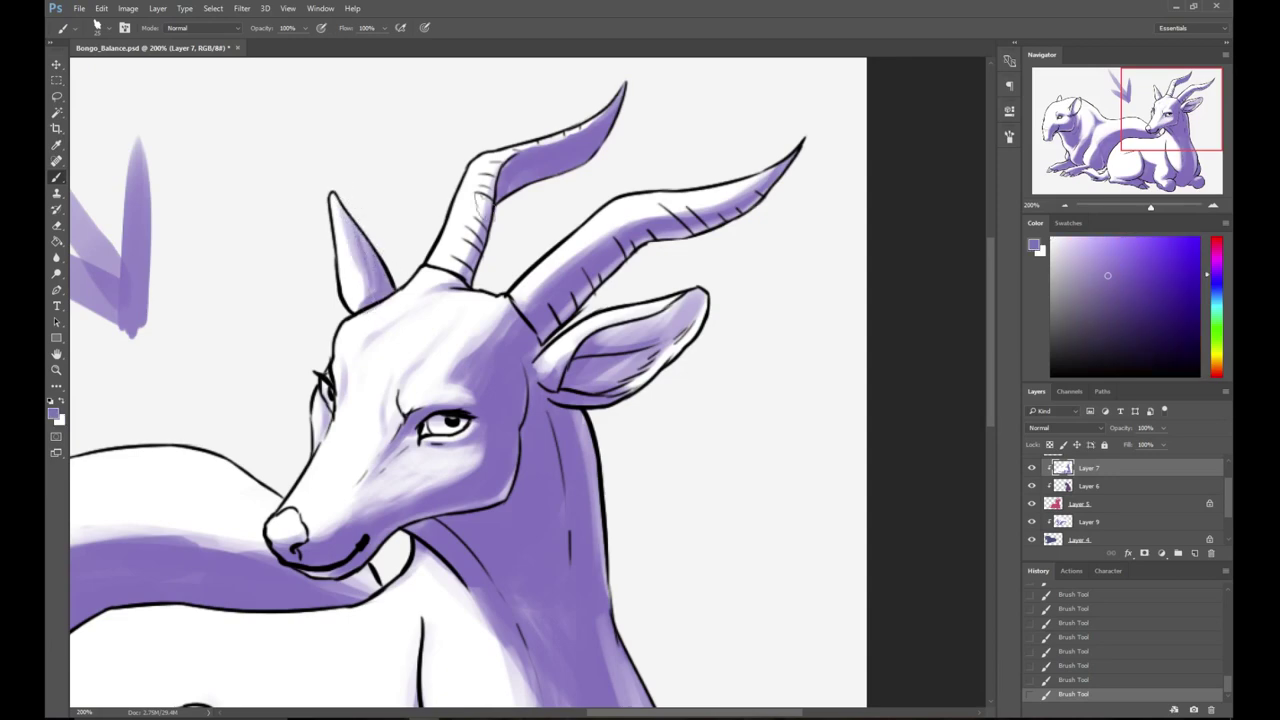
{"action": "key", "text": "x"}
{"action": "left_click_drag", "start_coordinate": [366, 316], "coordinate": [374, 322]}
- Blend the middle of the bongo's forehead, alternating between purple and white
{"action": "key", "text": "x"}
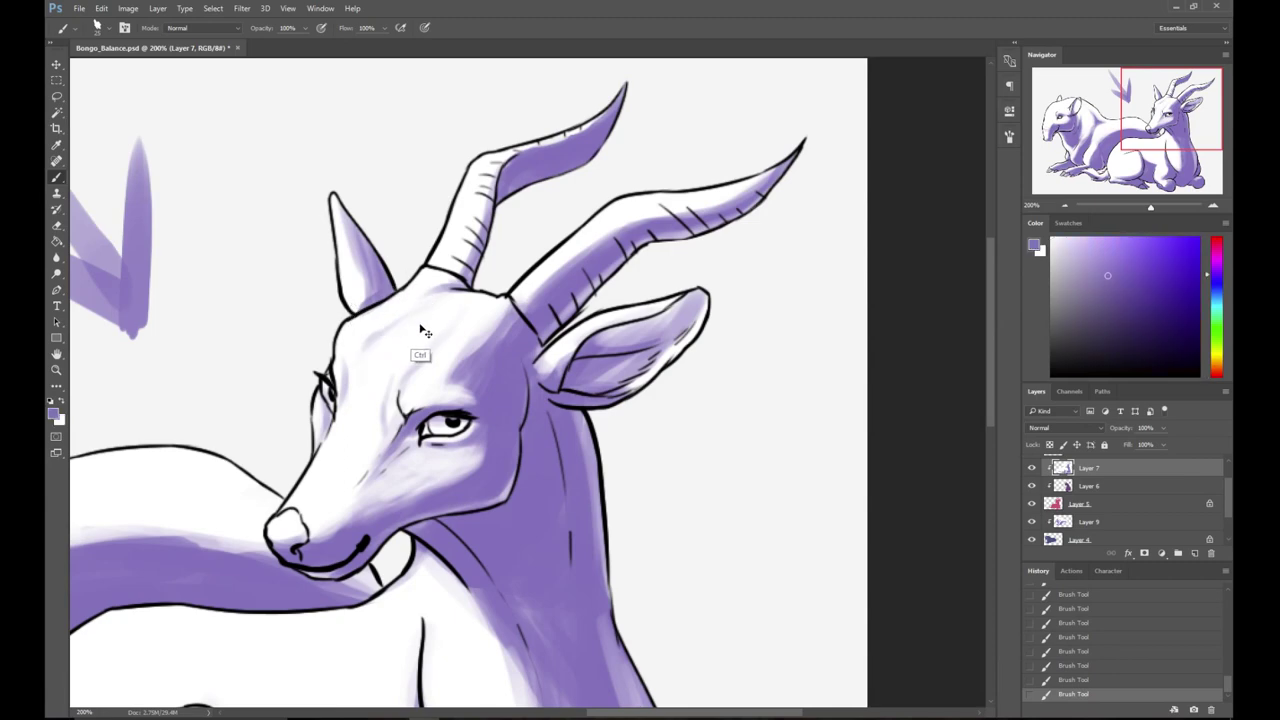
{"action": "key", "text": "x"}
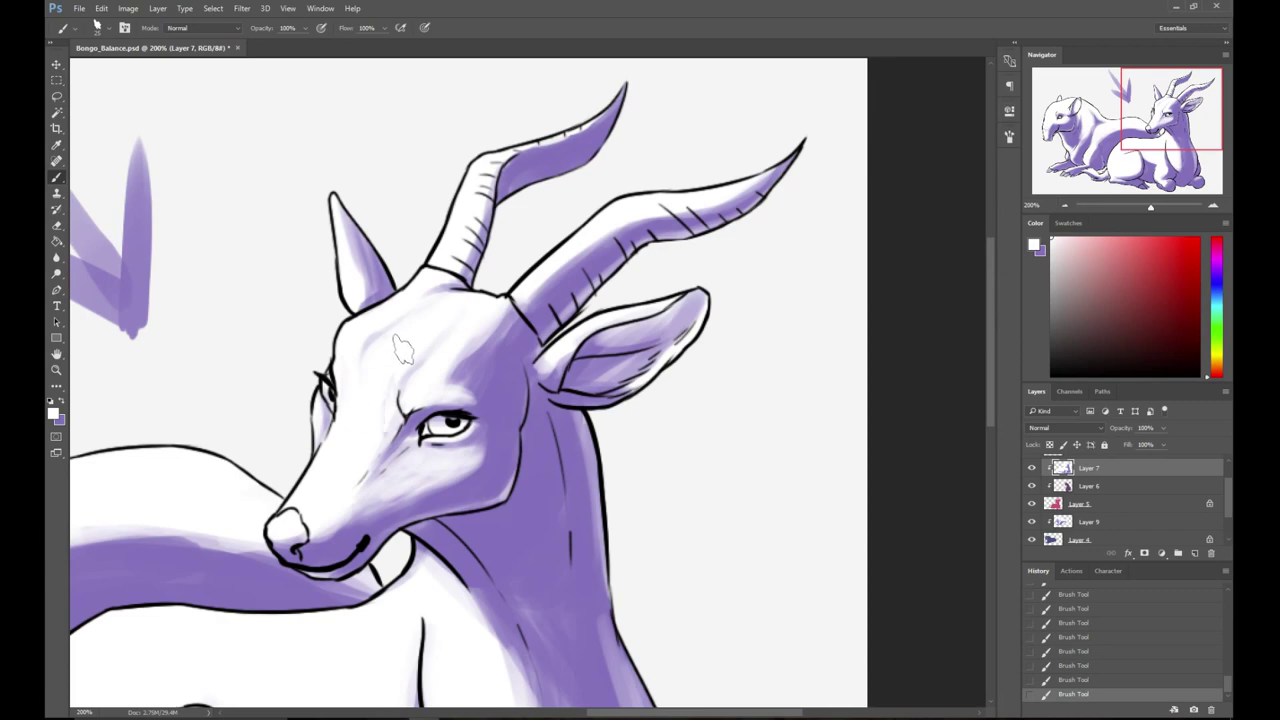
{"action": "key", "text": "x"}
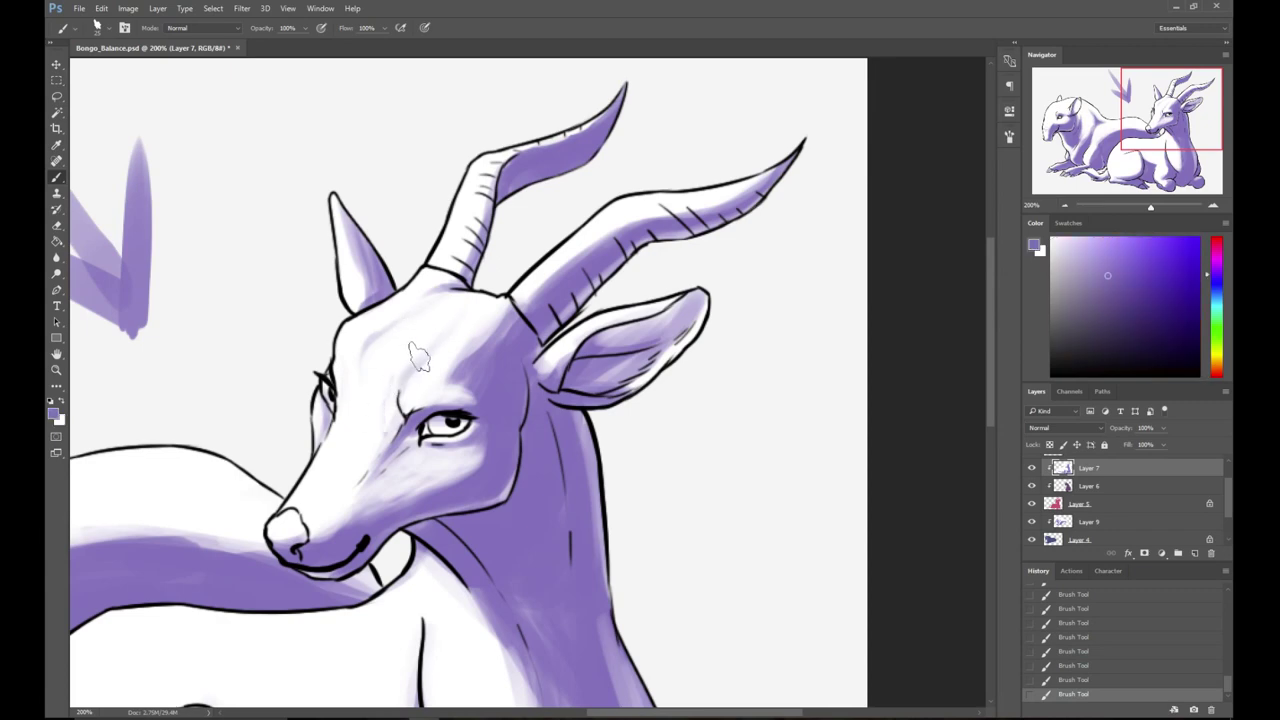
{"action": "key", "text": "x"}
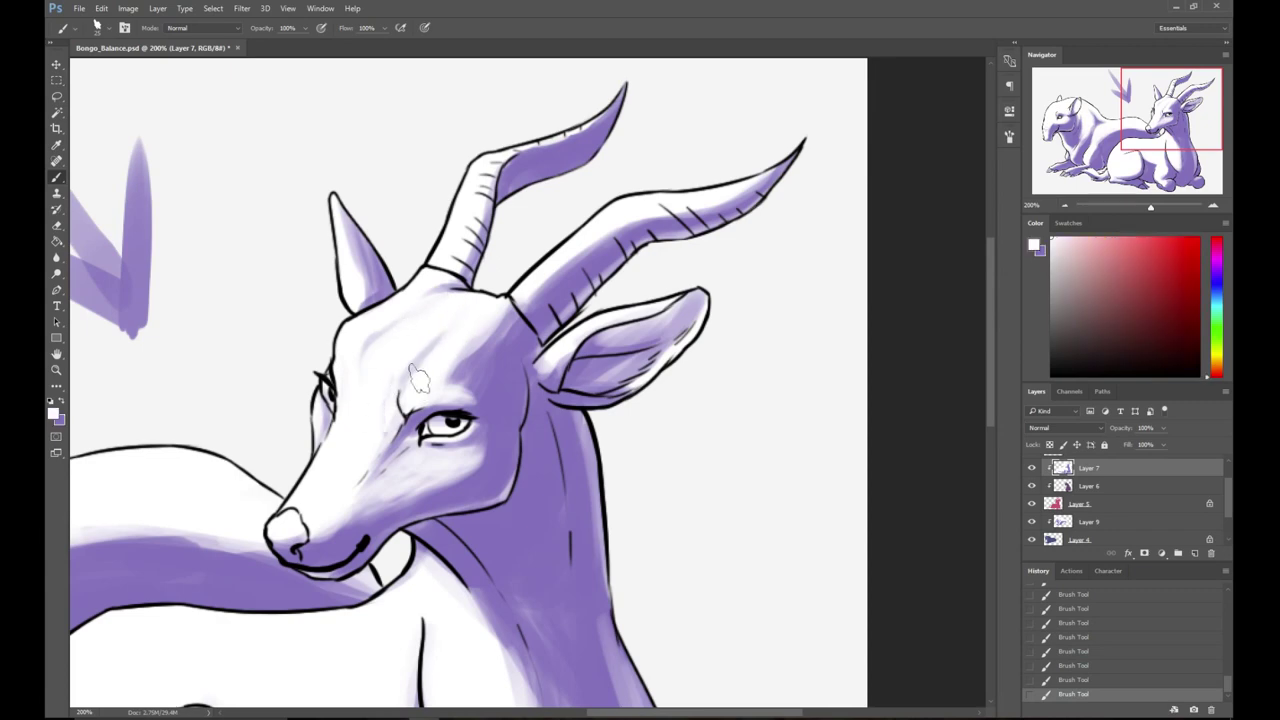
- Change the brush size and refine the light and shadow on the bongo's muzzle, cheek and jaw with white and purple
{"action": "right_click", "coordinate": [421, 455]}
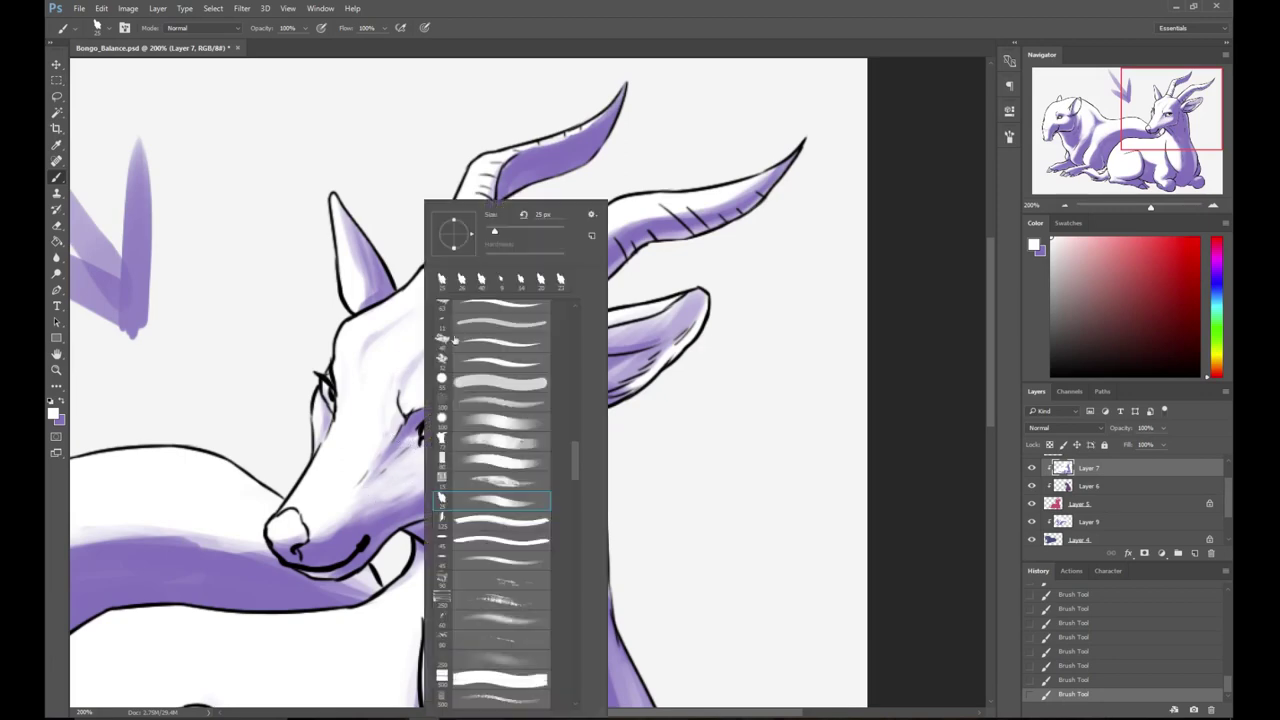
{"action": "left_click", "coordinate": [494, 236]}
{"action": "left_click", "coordinate": [878, 275]}
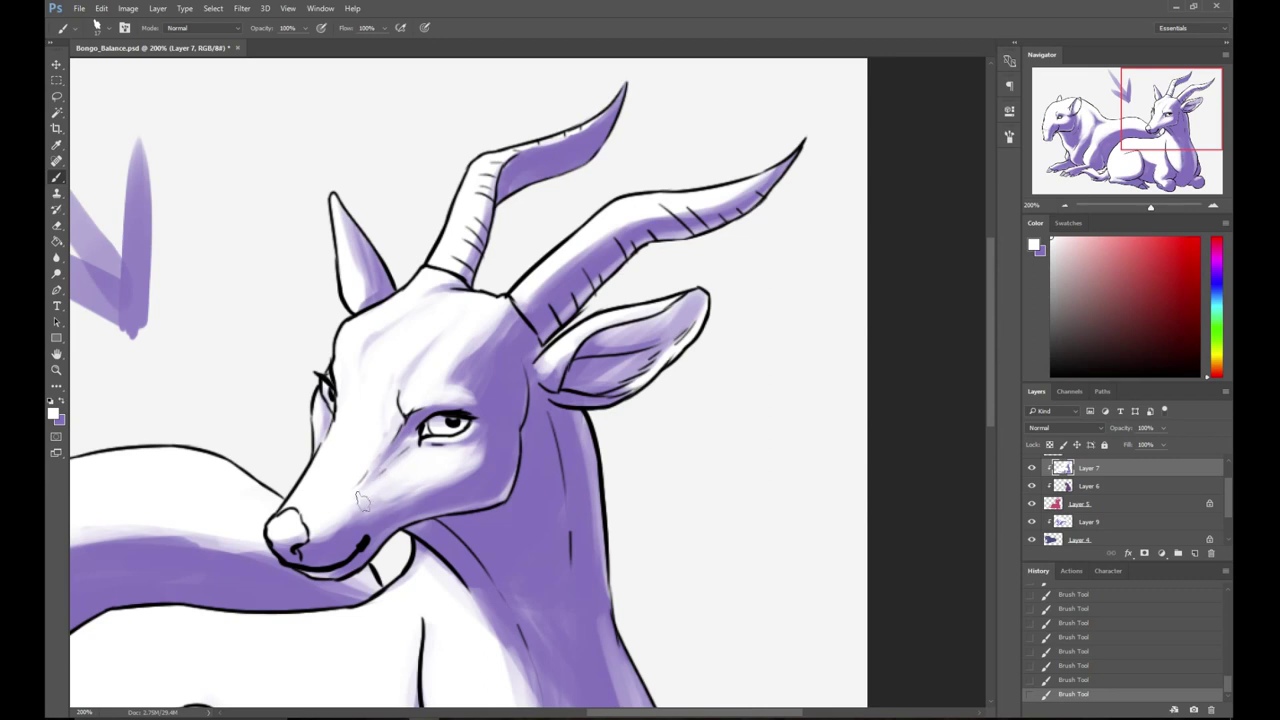
{"action": "key", "text": "x"}
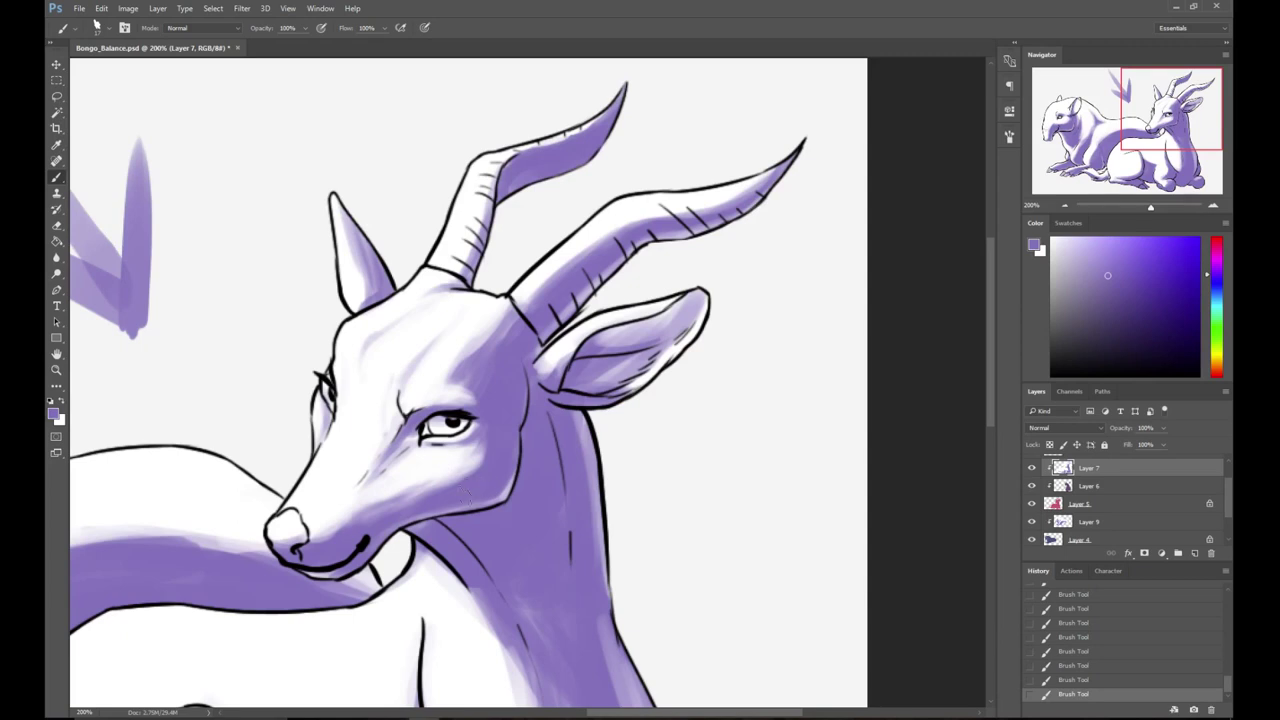
{"action": "key", "text": "x"}
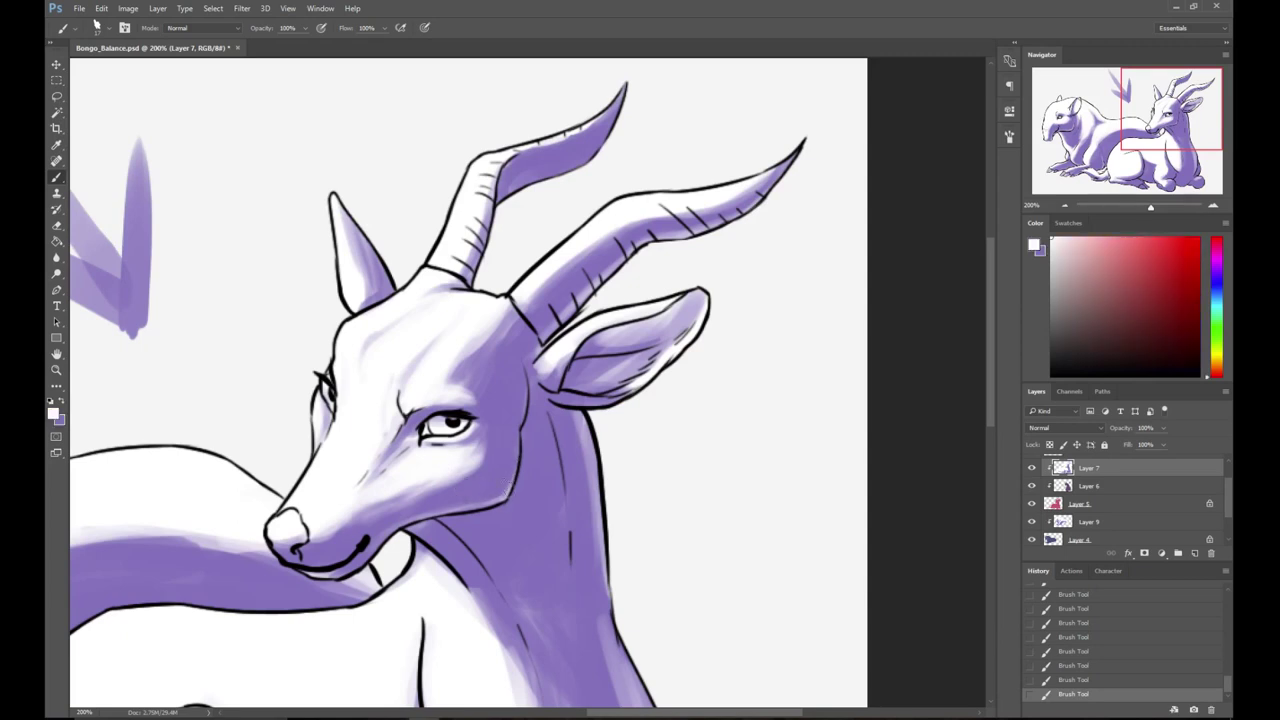
- Brush thin white highlights along the muscle lines of the bongo's neck, undoing stray strokes
{"action": "left_click_drag", "start_coordinate": [546, 418], "coordinate": [566, 520]}
{"action": "key", "text": "ctrl+z"}
{"action": "left_click_drag", "start_coordinate": [560, 476], "coordinate": [564, 556]}
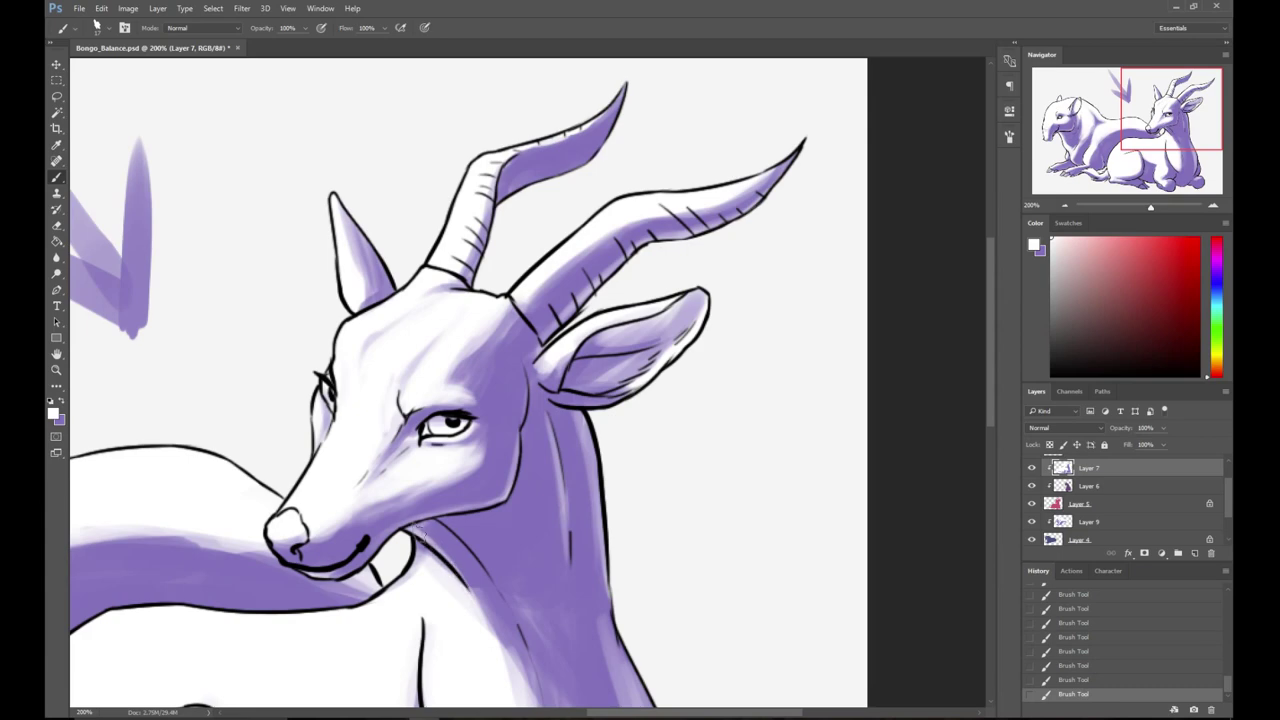
{"action": "mouse_move", "coordinate": [501, 525]}
{"action": "left_mouse_down"}
{"action": "mouse_move", "coordinate": [436, 360]}
{"action": "mouse_move", "coordinate": [444, 452]}
{"action": "left_mouse_up"}
{"action": "key", "text": "ctrl+z"}
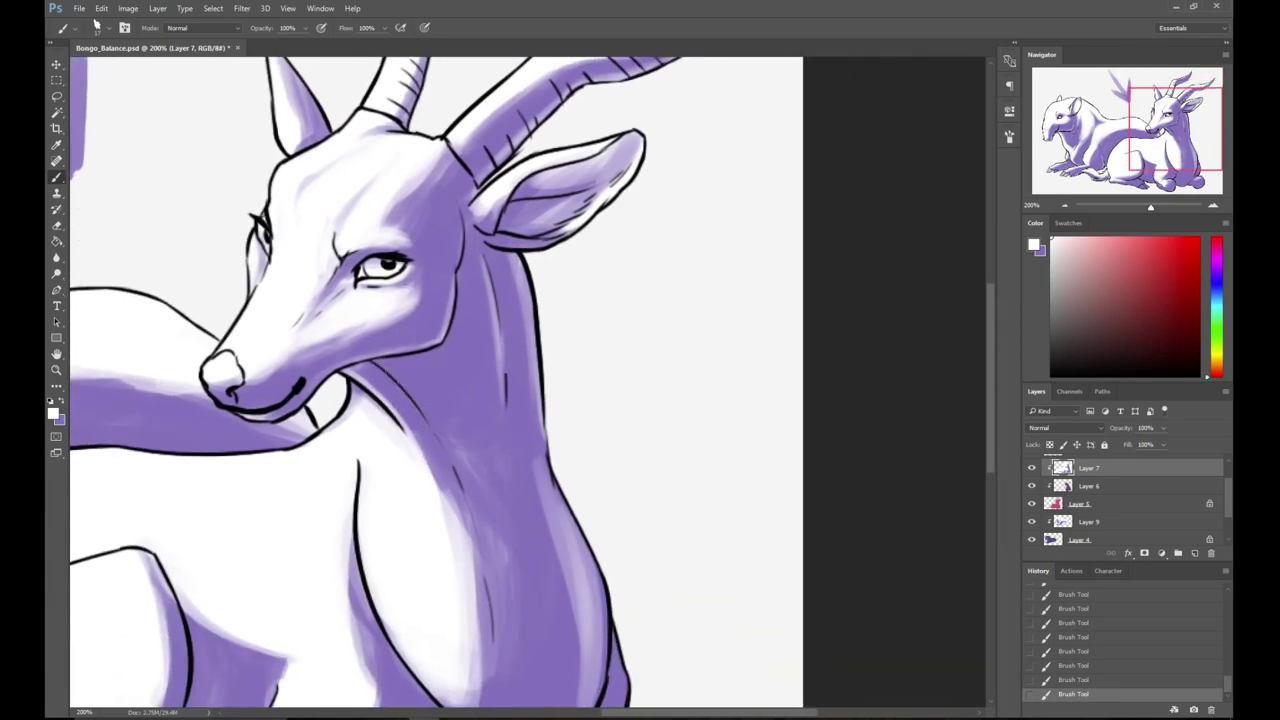
{"action": "left_click_drag", "start_coordinate": [417, 400], "coordinate": [455, 470]}
{"action": "left_click_drag", "start_coordinate": [506, 430], "coordinate": [508, 325]}
- Resize the brush and smooth the purple shadow down the bongo's lower neck and chest
{"action": "key", "text": "x"}
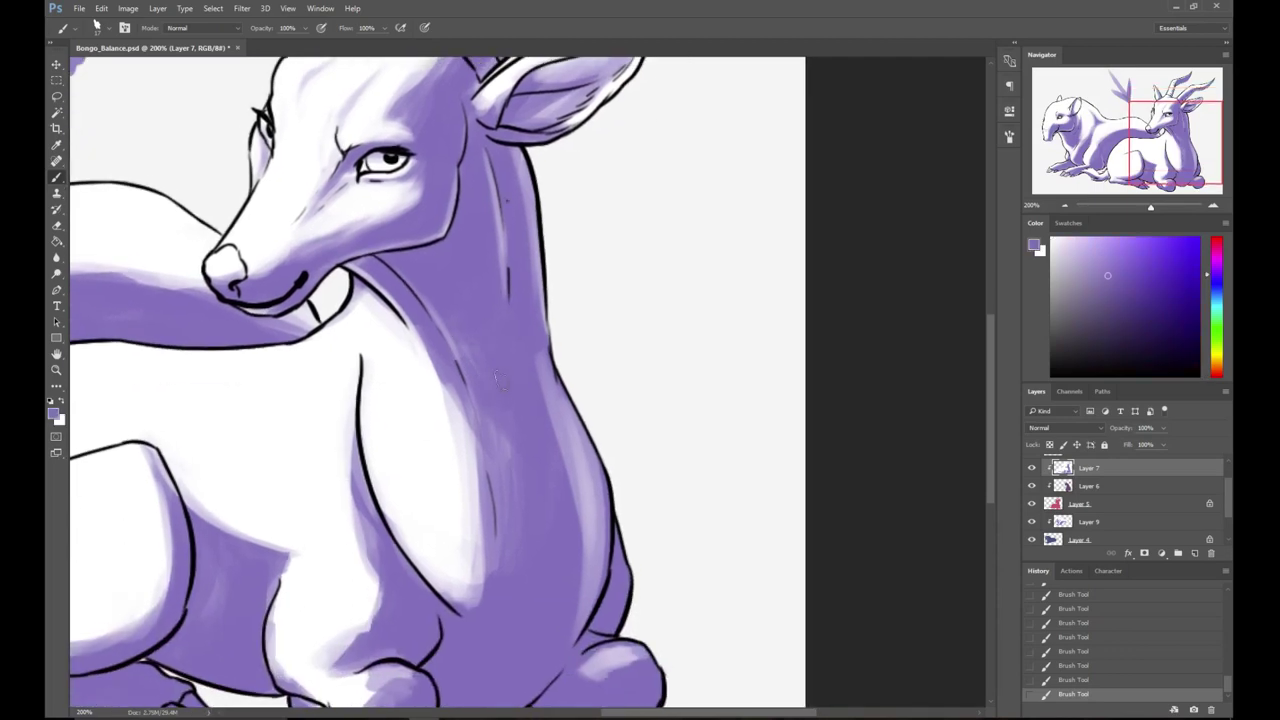
{"action": "right_click", "coordinate": [496, 381]}
{"action": "left_click", "coordinate": [668, 150]}
{"action": "left_click_drag", "start_coordinate": [498, 428], "coordinate": [506, 517]}
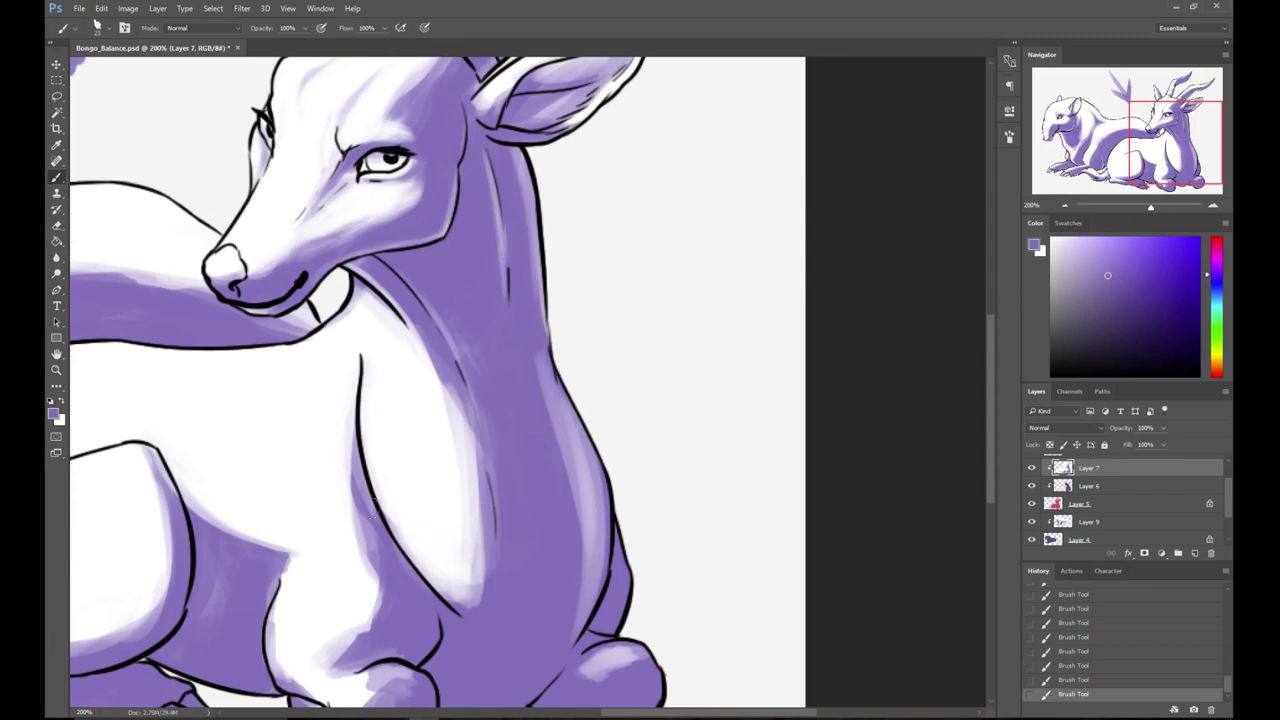
- Refine the purple shadow and white light along the bongo's shoulder line and folded front leg
{"action": "mouse_move", "coordinate": [379, 499]}
{"action": "left_mouse_down"}
{"action": "mouse_move", "coordinate": [362, 446]}
{"action": "mouse_move", "coordinate": [367, 548]}
{"action": "left_mouse_up"}
{"action": "mouse_move", "coordinate": [356, 424]}
{"action": "left_mouse_down"}
{"action": "mouse_move", "coordinate": [355, 507]}
{"action": "mouse_move", "coordinate": [366, 555]}
{"action": "left_mouse_up"}
{"action": "left_click_drag", "start_coordinate": [468, 435], "coordinate": [559, 302]}
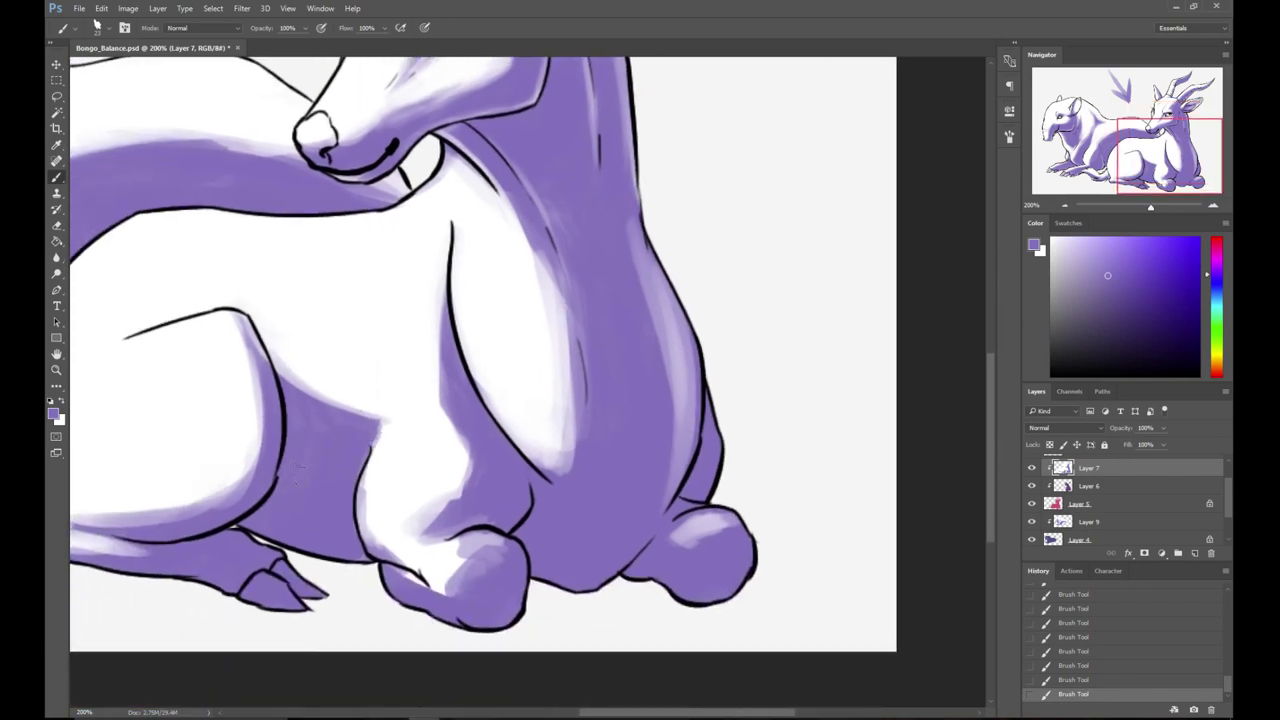
{"action": "key", "text": "x"}
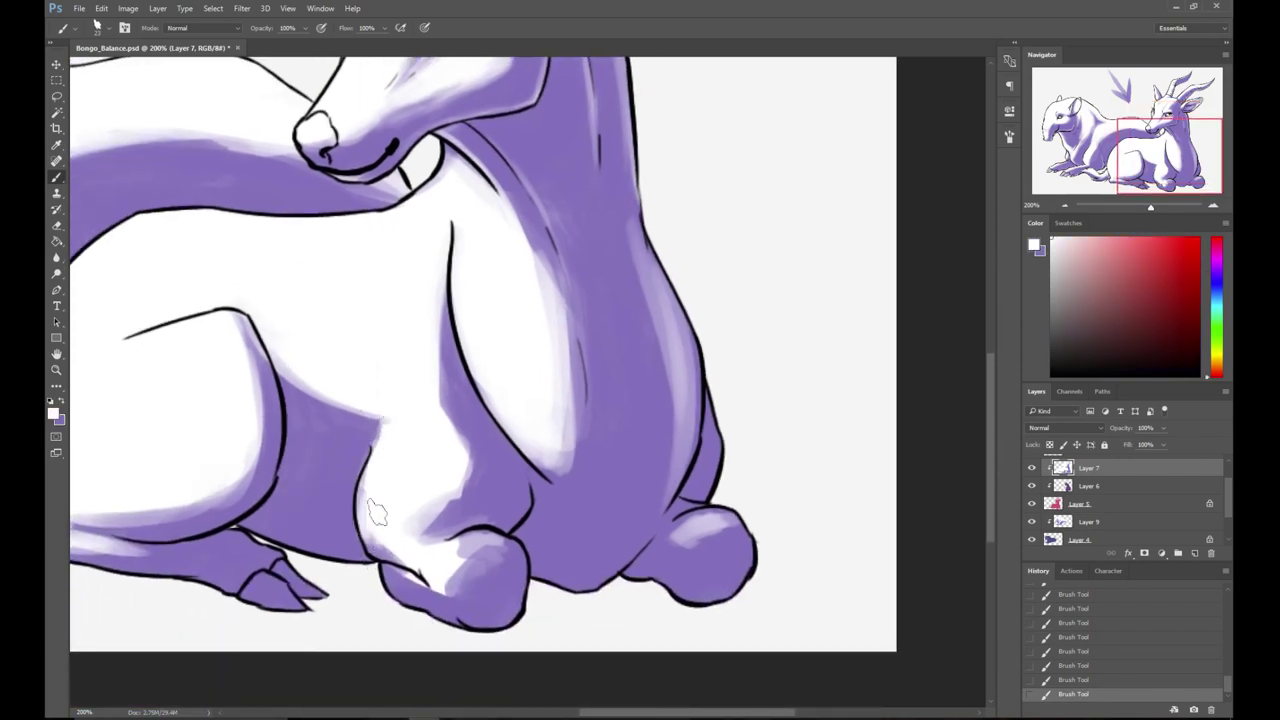
{"action": "key", "text": "x"}
{"action": "mouse_move", "coordinate": [388, 558]}
{"action": "left_mouse_down"}
{"action": "mouse_move", "coordinate": [445, 590]}
{"action": "mouse_move", "coordinate": [452, 556]}
{"action": "mouse_move", "coordinate": [500, 536]}
{"action": "mouse_move", "coordinate": [476, 543]}
{"action": "mouse_move", "coordinate": [432, 500]}
{"action": "left_mouse_up"}
{"action": "key", "text": "x"}
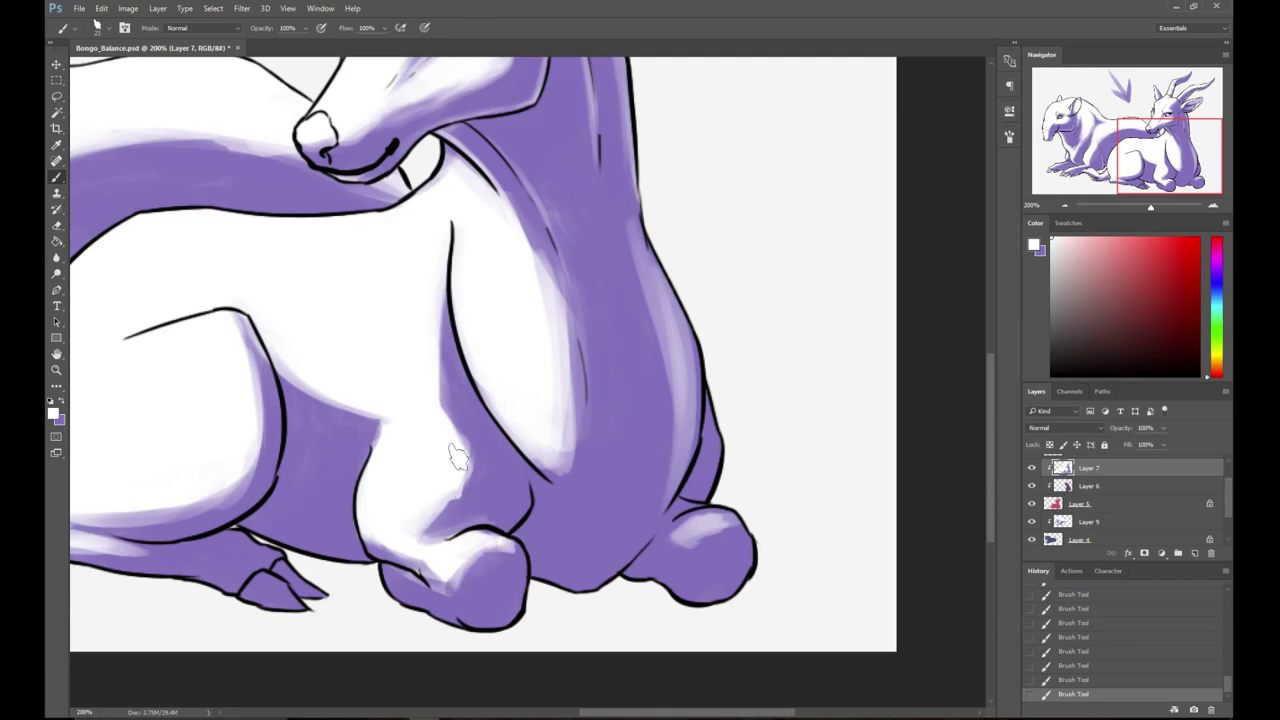
{"action": "mouse_move", "coordinate": [533, 455]}
{"action": "left_mouse_down"}
{"action": "mouse_move", "coordinate": [556, 472]}
{"action": "mouse_move", "coordinate": [562, 445]}
{"action": "mouse_move", "coordinate": [540, 452]}
{"action": "left_mouse_up"}
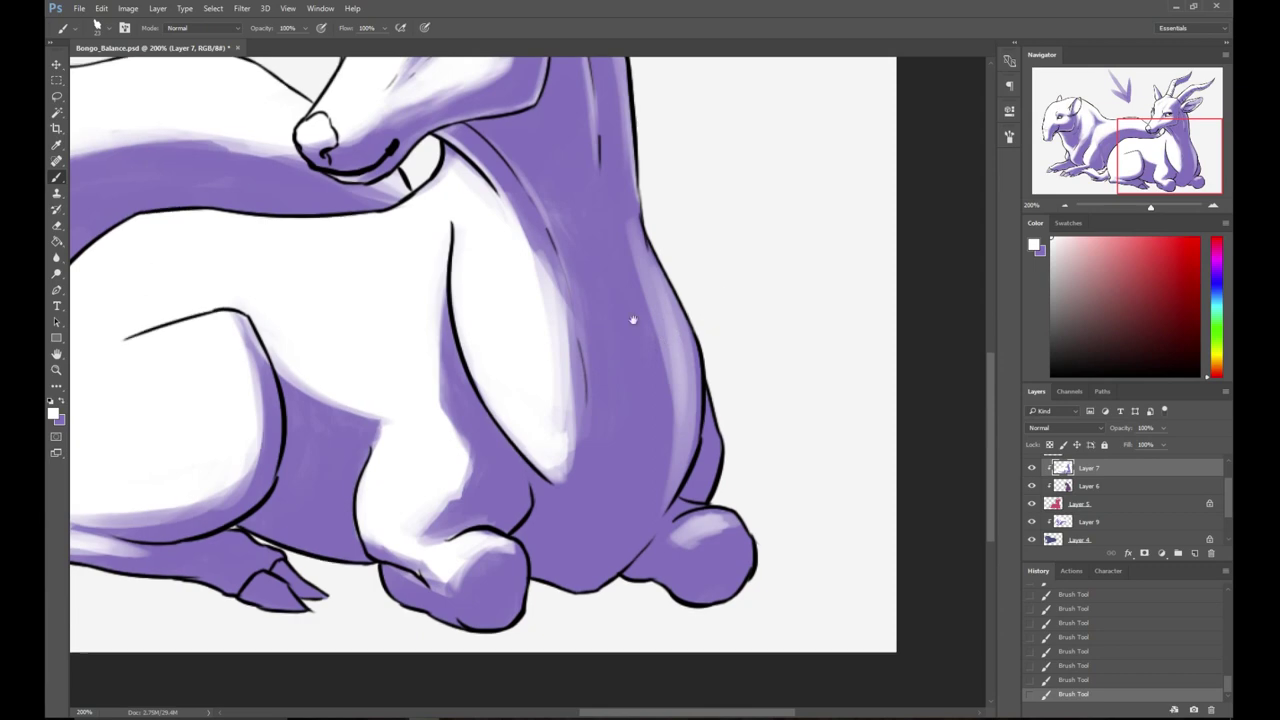
- Brush white highlights down the bongo's chest and along its outer edge, undoing and repainting one stray stroke
{"action": "left_click_drag", "start_coordinate": [707, 290], "coordinate": [614, 331]}
{"action": "left_click_drag", "start_coordinate": [549, 264], "coordinate": [583, 372]}
{"action": "left_click_drag", "start_coordinate": [580, 328], "coordinate": [592, 479]}
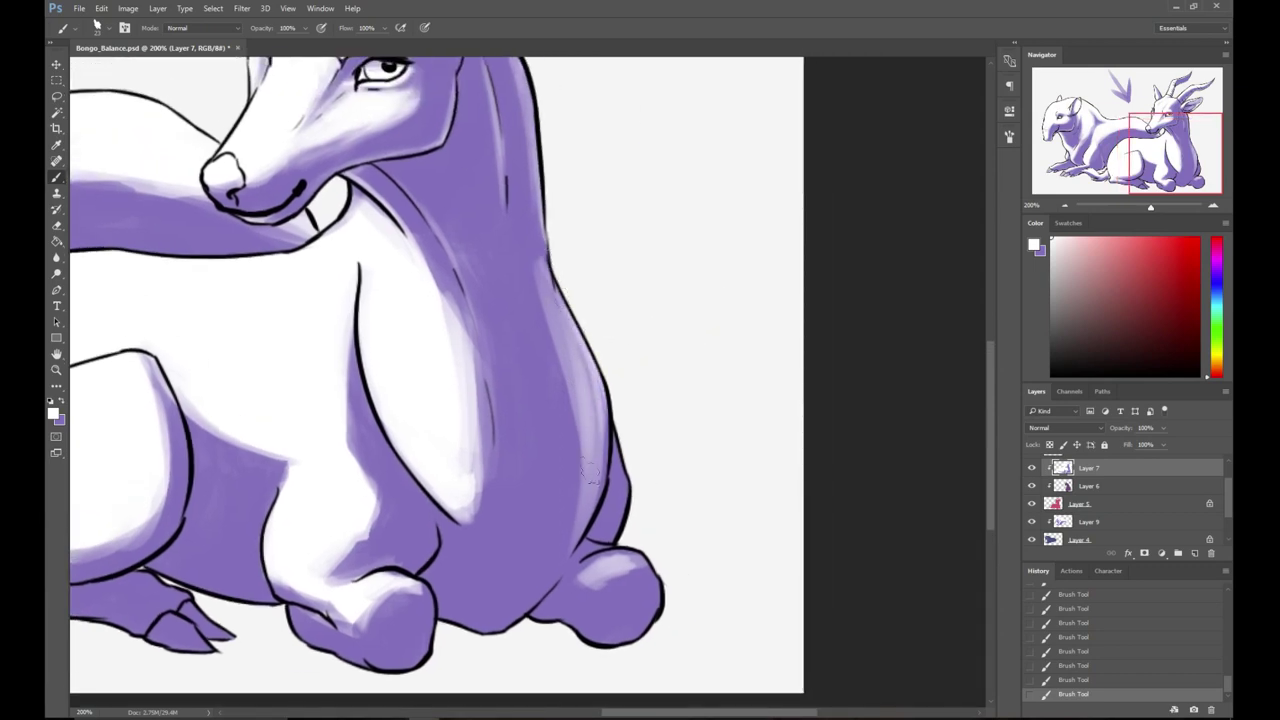
{"action": "left_click_drag", "start_coordinate": [567, 322], "coordinate": [591, 464]}
{"action": "key", "text": "ctrl+z"}
{"action": "left_click_drag", "start_coordinate": [569, 319], "coordinate": [597, 430]}
{"action": "mouse_move", "coordinate": [592, 378]}
{"action": "left_mouse_down"}
{"action": "mouse_move", "coordinate": [602, 486]}
{"action": "mouse_move", "coordinate": [584, 532]}
{"action": "left_mouse_up"}
{"action": "mouse_move", "coordinate": [613, 446]}
{"action": "left_mouse_down"}
{"action": "mouse_move", "coordinate": [628, 488]}
{"action": "mouse_move", "coordinate": [662, 374]}
{"action": "left_mouse_up"}
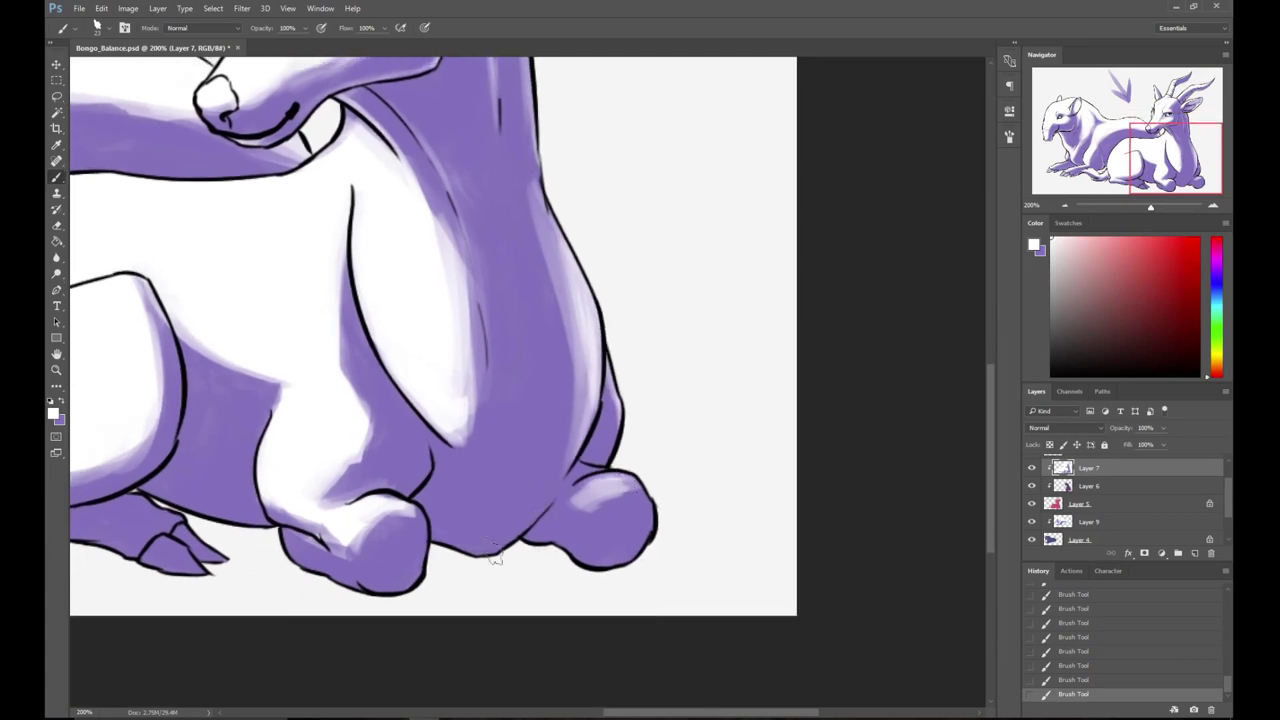
{"action": "left_click_drag", "start_coordinate": [611, 349], "coordinate": [743, 409]}
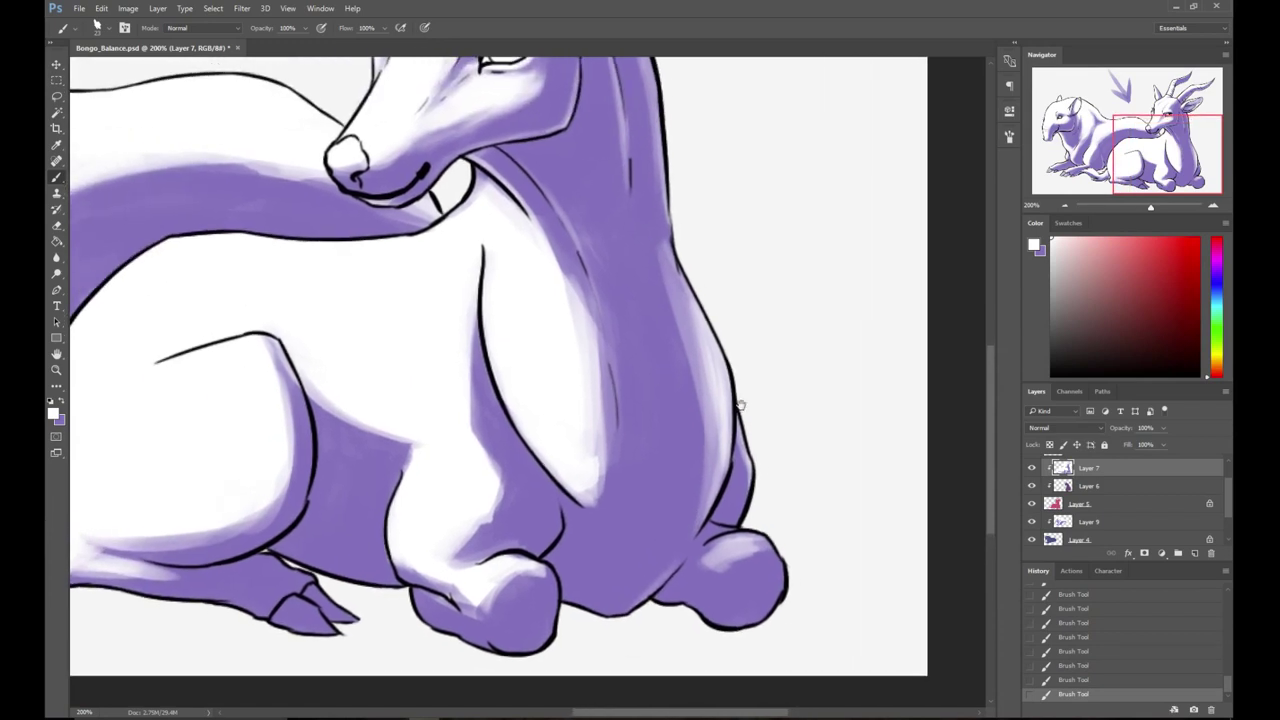
- Enlarge the brush and dab soft white highlights across the middle of the bongo's chest
{"action": "right_click", "coordinate": [549, 399]}
{"action": "left_click_drag", "start_coordinate": [619, 232], "coordinate": [621, 232]}
{"action": "left_click", "coordinate": [779, 170]}
{"action": "mouse_move", "coordinate": [598, 298]}
{"action": "left_mouse_down"}
{"action": "mouse_move", "coordinate": [627, 325]}
{"action": "mouse_move", "coordinate": [595, 313]}
{"action": "mouse_move", "coordinate": [632, 370]}
{"action": "left_mouse_up"}
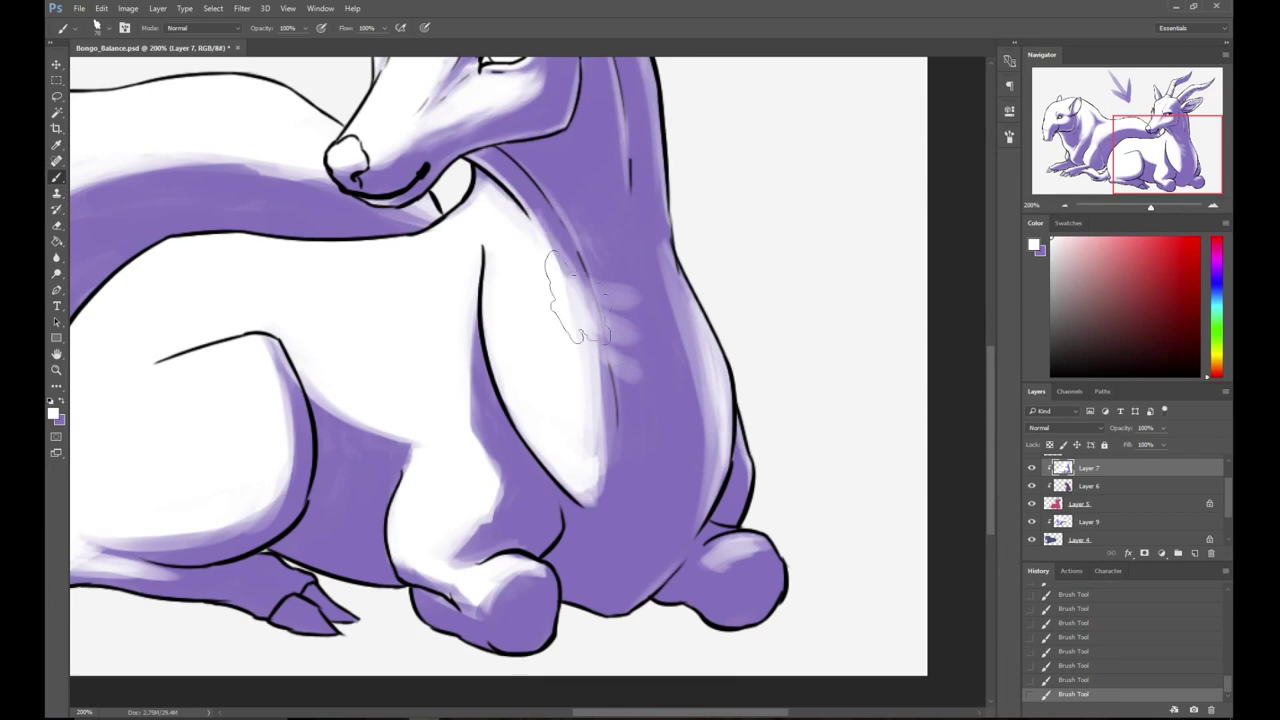
{"action": "left_click_drag", "start_coordinate": [540, 270], "coordinate": [574, 394]}
- Set the brush size to 42 px and switch to Layer 9, which holds the tapir's shading
{"action": "right_click", "coordinate": [564, 375]}
{"action": "left_click_drag", "start_coordinate": [638, 233], "coordinate": [649, 233]}
{"action": "left_click", "coordinate": [797, 198]}
{"action": "mouse_move", "coordinate": [456, 307]}
{"action": "left_mouse_down"}
{"action": "mouse_move", "coordinate": [555, 207]}
{"action": "mouse_move", "coordinate": [622, 167]}
{"action": "left_mouse_up"}
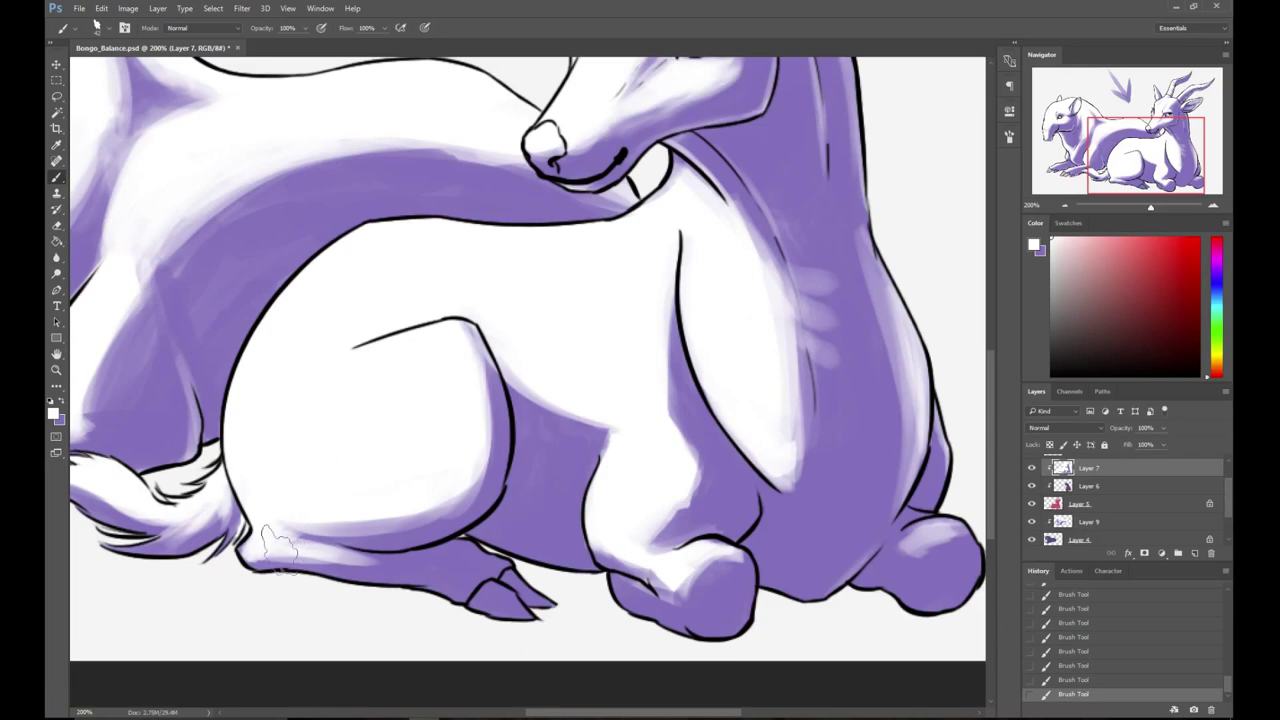
{"action": "left_click_drag", "start_coordinate": [472, 391], "coordinate": [670, 498]}
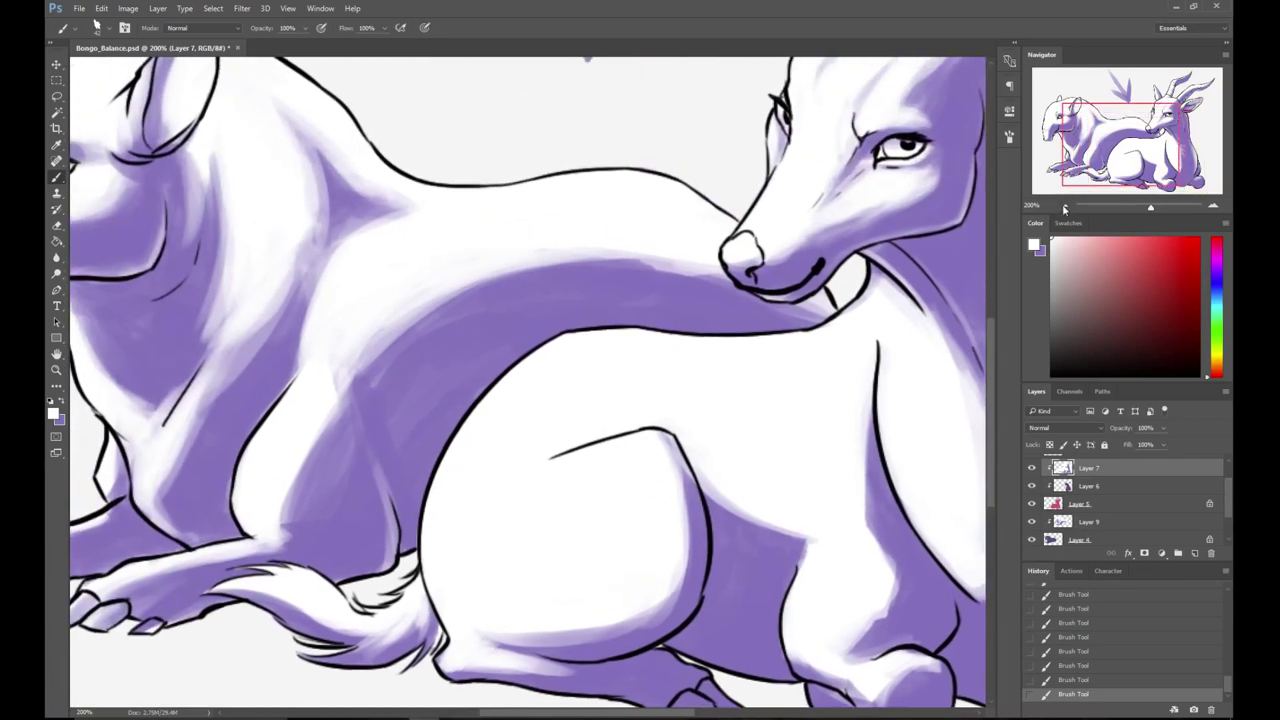
{"action": "left_click", "coordinate": [1065, 207]}
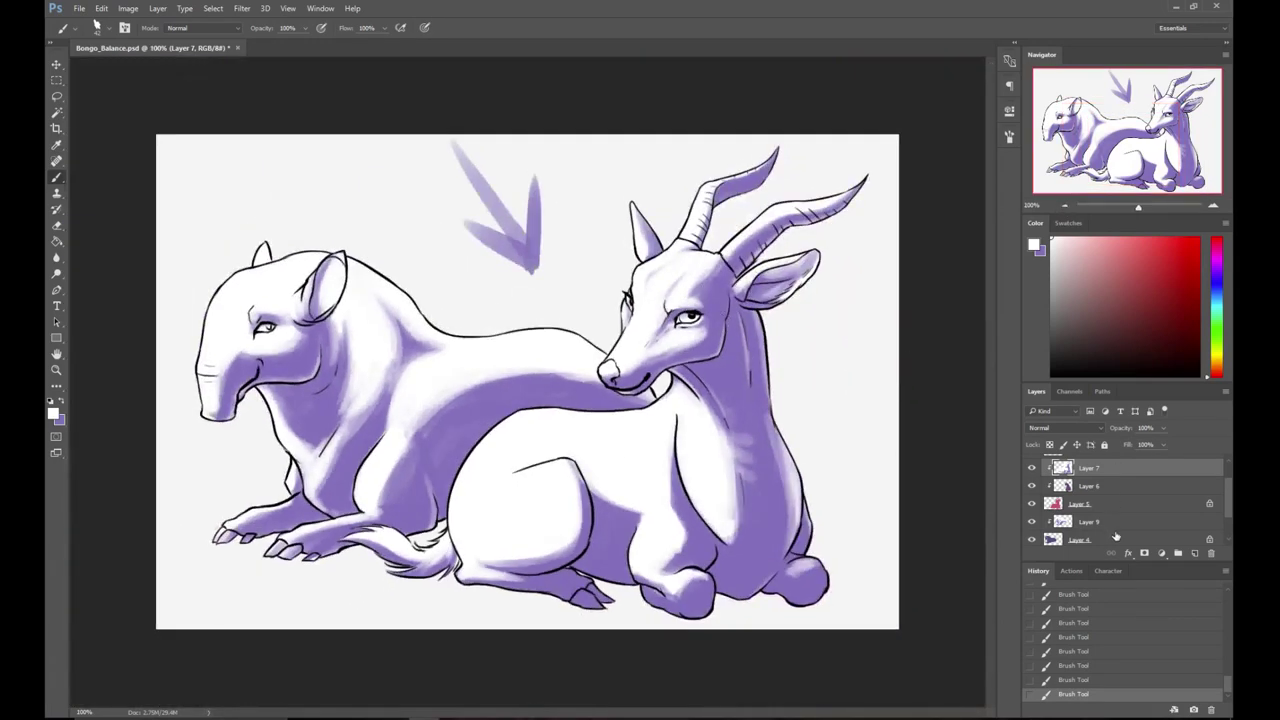
{"action": "left_click", "coordinate": [1116, 522]}
{"action": "left_click", "coordinate": [1216, 206]}
{"action": "left_click_drag", "start_coordinate": [368, 238], "coordinate": [638, 251]}
- Reduce the brush to 28 px and refine the tapir's trunk, jaw and throat with purple shadow and white light
{"action": "key", "text": "x"}
{"action": "mouse_move", "coordinate": [180, 385]}
{"action": "left_mouse_down"}
{"action": "mouse_move", "coordinate": [228, 357]}
{"action": "mouse_move", "coordinate": [188, 402]}
{"action": "mouse_move", "coordinate": [182, 432]}
{"action": "mouse_move", "coordinate": [197, 370]}
{"action": "left_mouse_up"}
{"action": "right_click", "coordinate": [196, 368]}
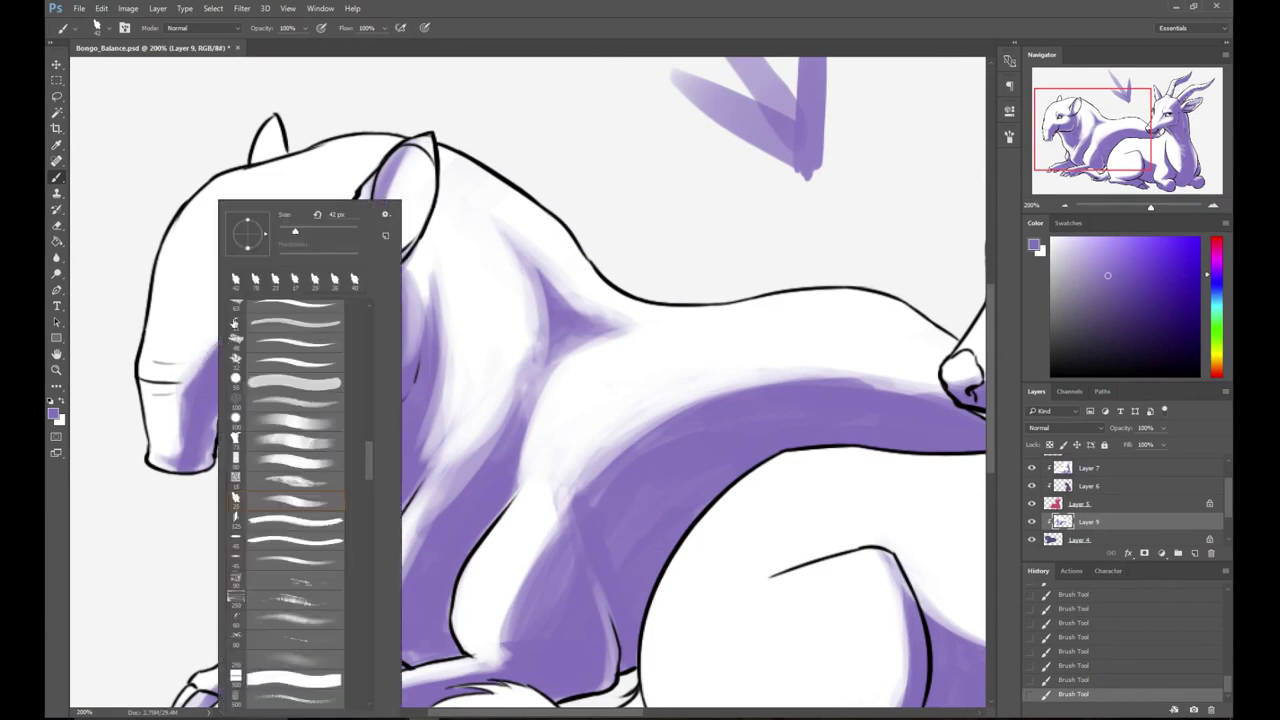
{"action": "left_click", "coordinate": [160, 248]}
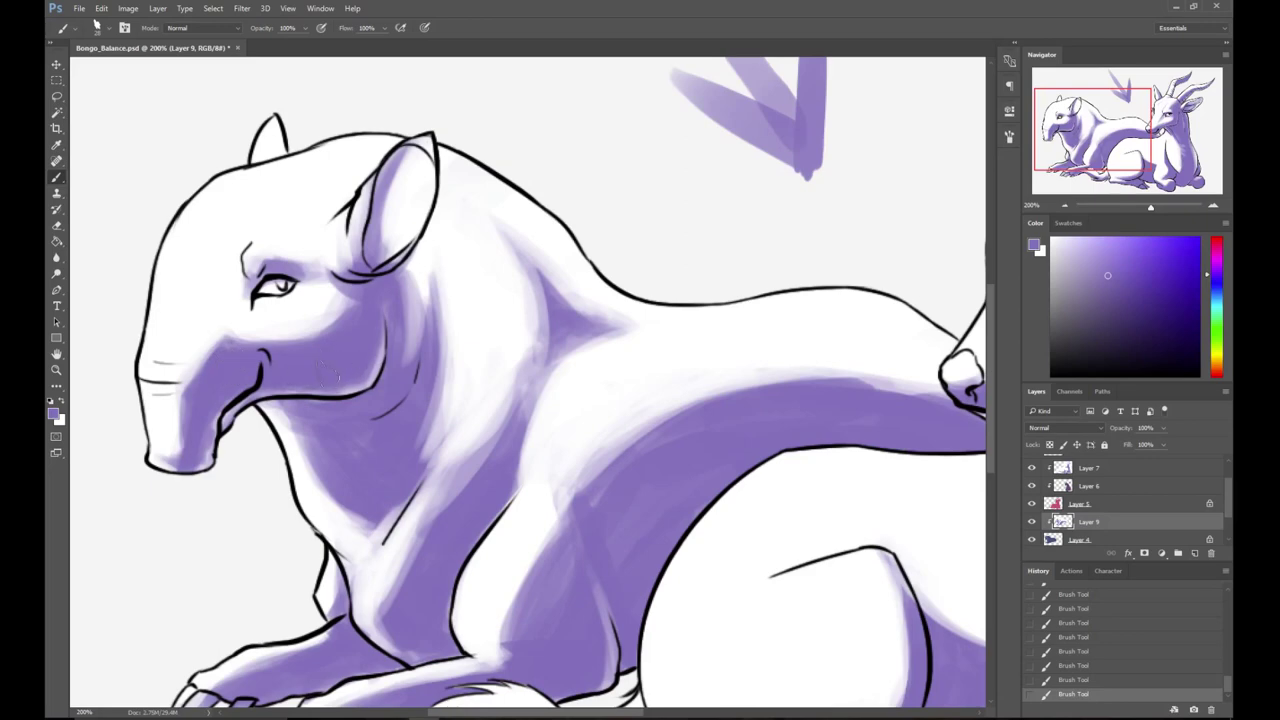
{"action": "left_click_drag", "start_coordinate": [394, 304], "coordinate": [377, 427]}
{"action": "key", "text": "x"}
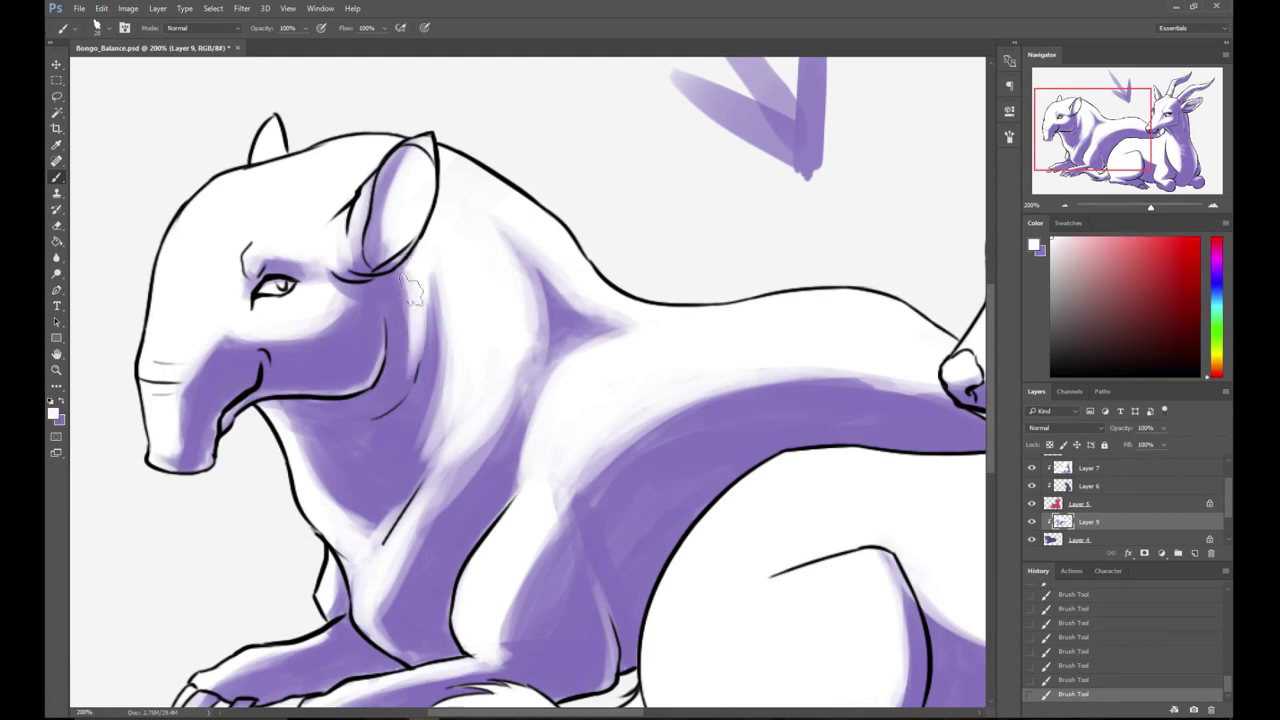
{"action": "key", "text": "x"}
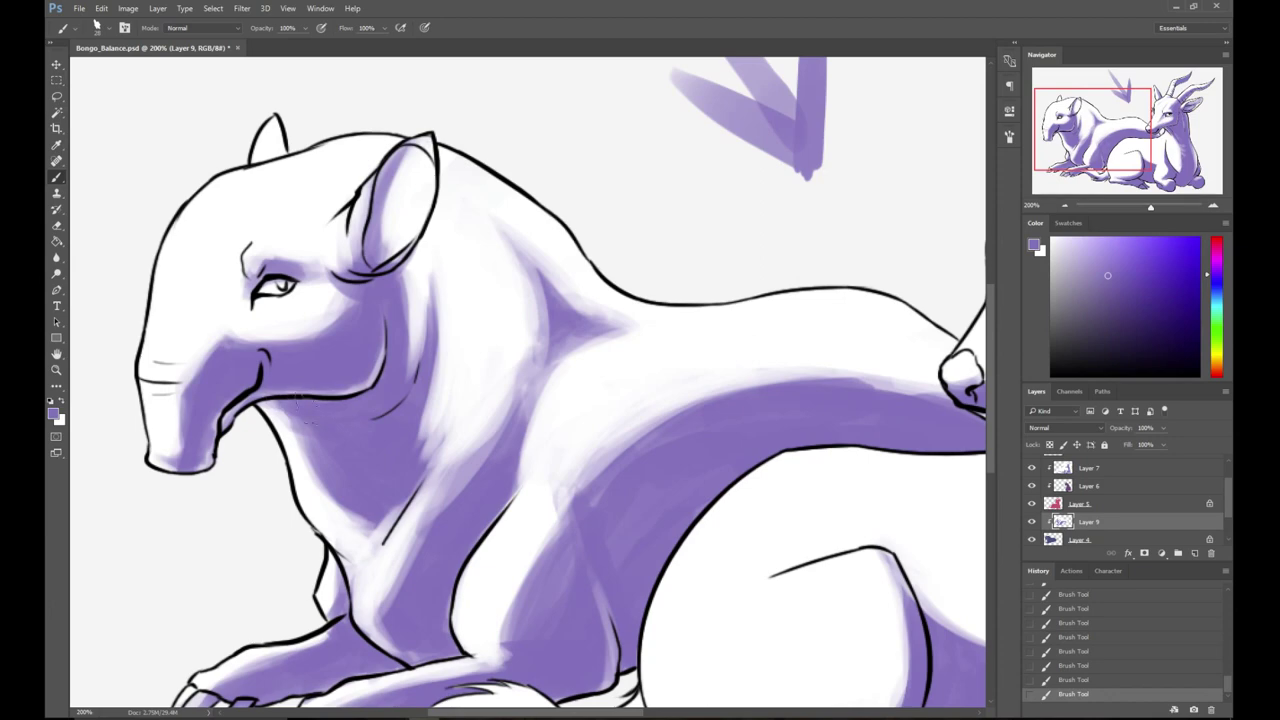
{"action": "left_click_drag", "start_coordinate": [288, 418], "coordinate": [340, 482]}
- Touch up the shading around the base of the tapir's near ear, alternating between white and purple
{"action": "mouse_move", "coordinate": [337, 238]}
{"action": "left_mouse_down"}
{"action": "mouse_move", "coordinate": [343, 272]}
{"action": "mouse_move", "coordinate": [318, 294]}
{"action": "left_mouse_up"}
{"action": "key", "text": "x"}
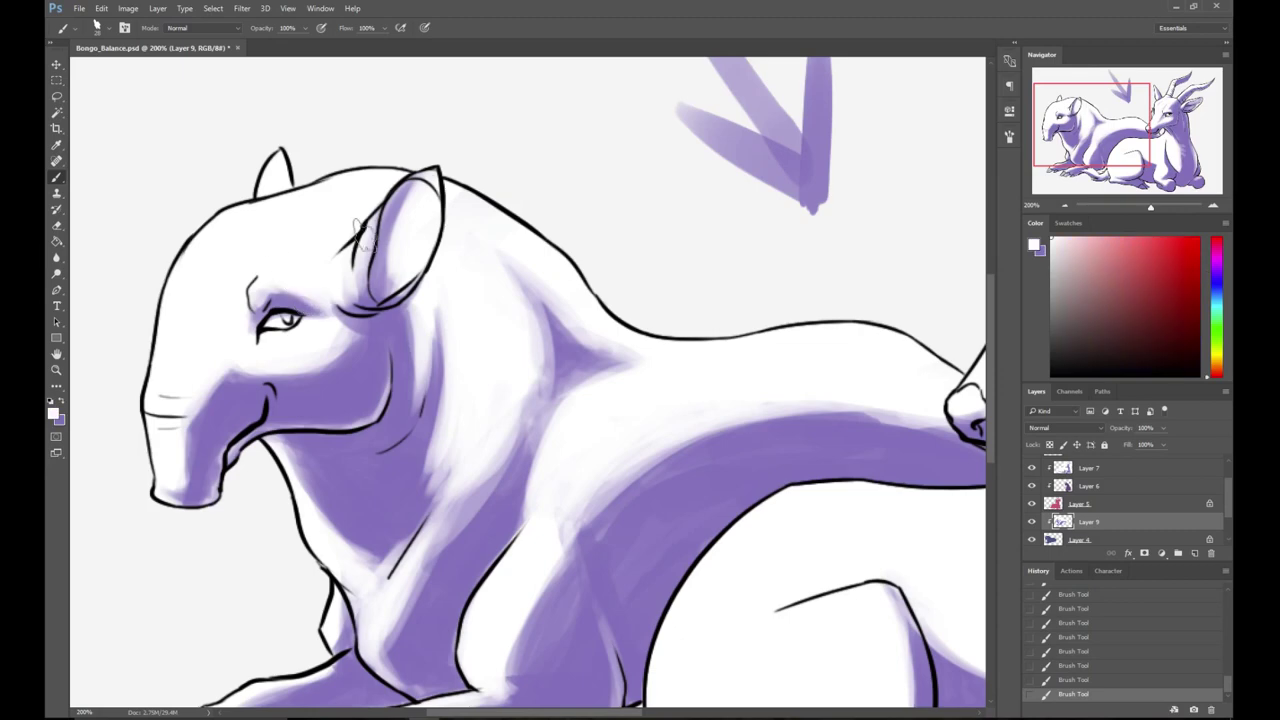
{"action": "key", "text": "x"}
{"action": "left_click_drag", "start_coordinate": [437, 283], "coordinate": [383, 250]}
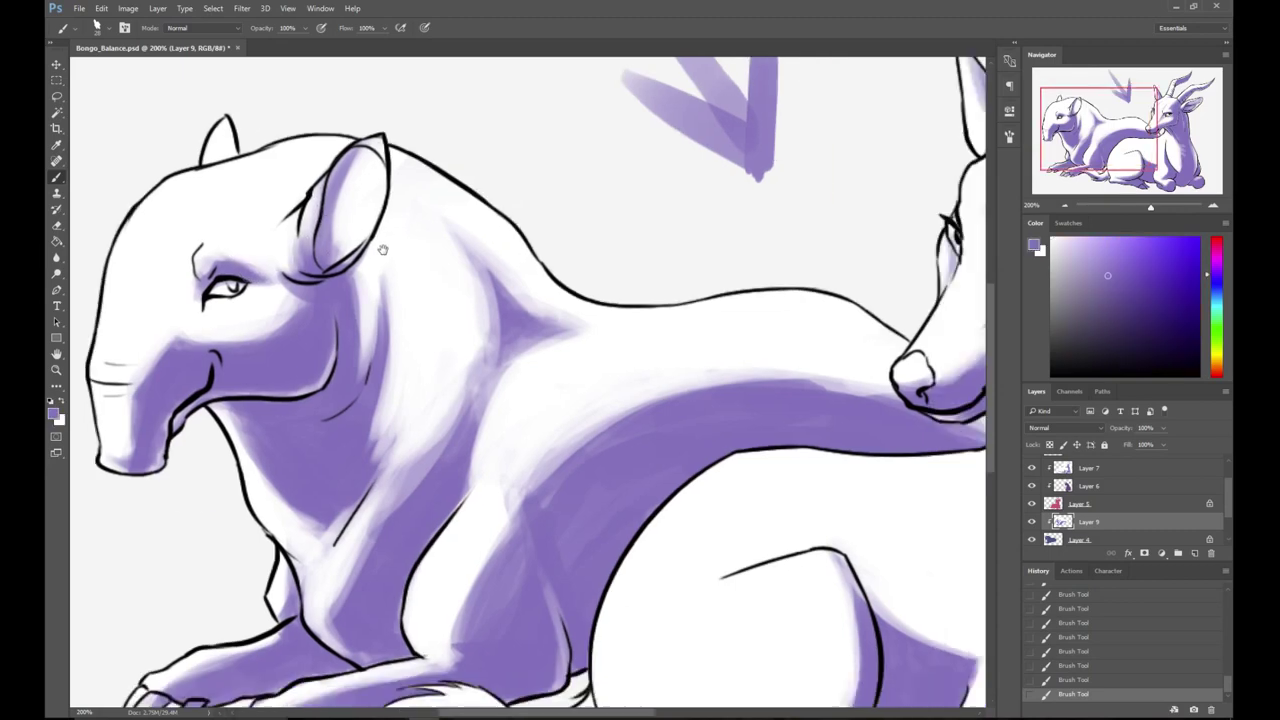
- Brush white highlights on the tapir's far foreleg and refine the shading on its lower chest
{"action": "left_click_drag", "start_coordinate": [369, 521], "coordinate": [388, 384]}
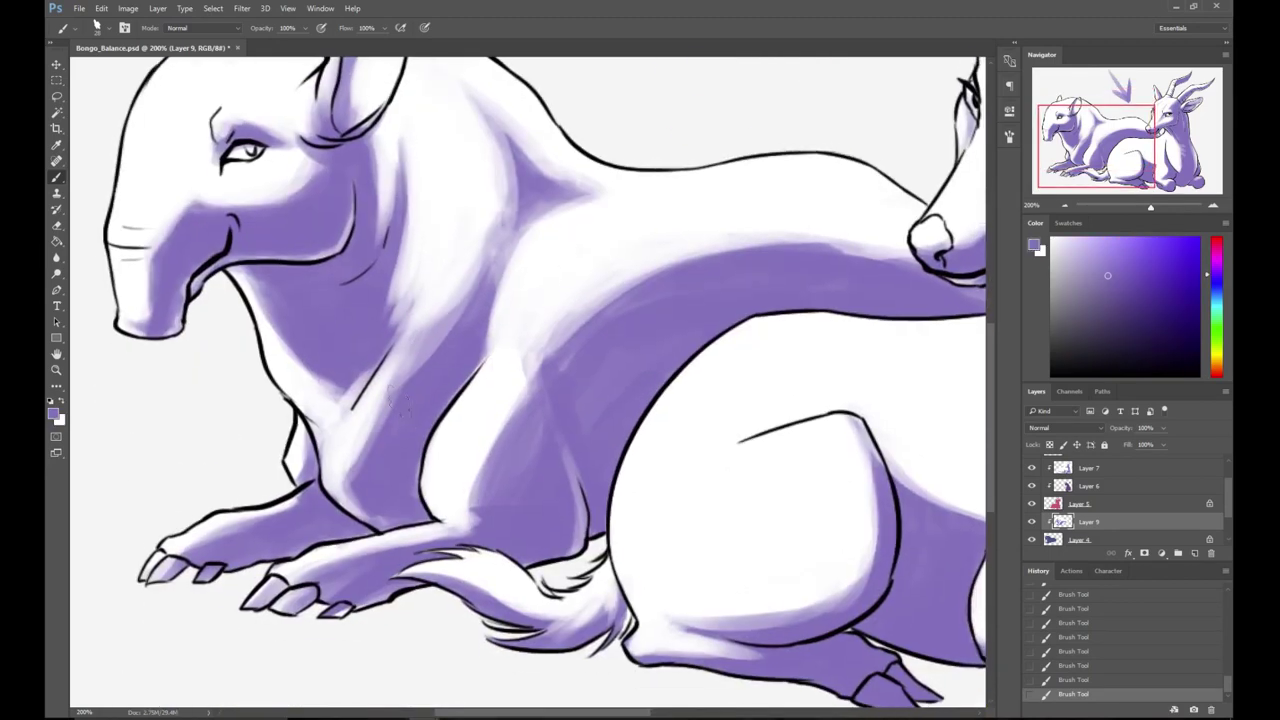
{"action": "key", "text": "x"}
{"action": "mouse_move", "coordinate": [210, 540]}
{"action": "left_mouse_down"}
{"action": "mouse_move", "coordinate": [296, 506]}
{"action": "mouse_move", "coordinate": [250, 510]}
{"action": "mouse_move", "coordinate": [303, 514]}
{"action": "mouse_move", "coordinate": [250, 522]}
{"action": "mouse_move", "coordinate": [304, 493]}
{"action": "left_mouse_up"}
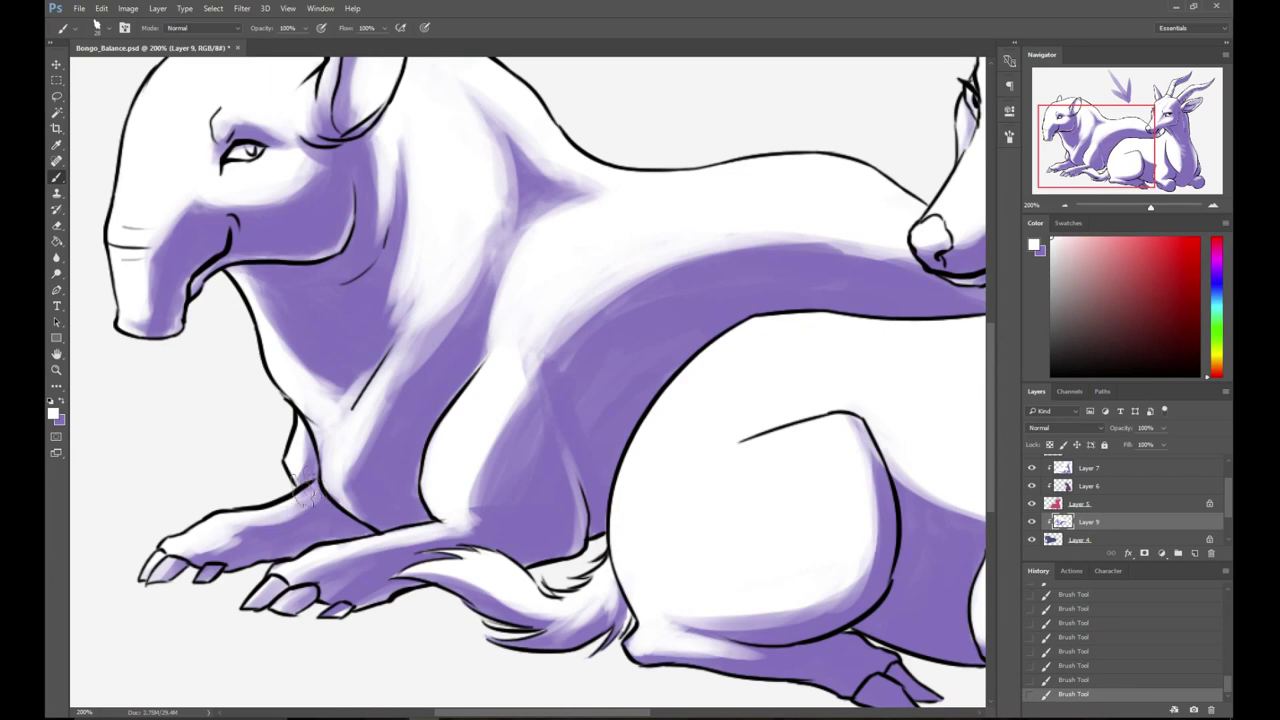
{"action": "left_click_drag", "start_coordinate": [298, 417], "coordinate": [298, 468]}
{"action": "left_click_drag", "start_coordinate": [452, 420], "coordinate": [431, 392]}
{"action": "key", "text": "x"}
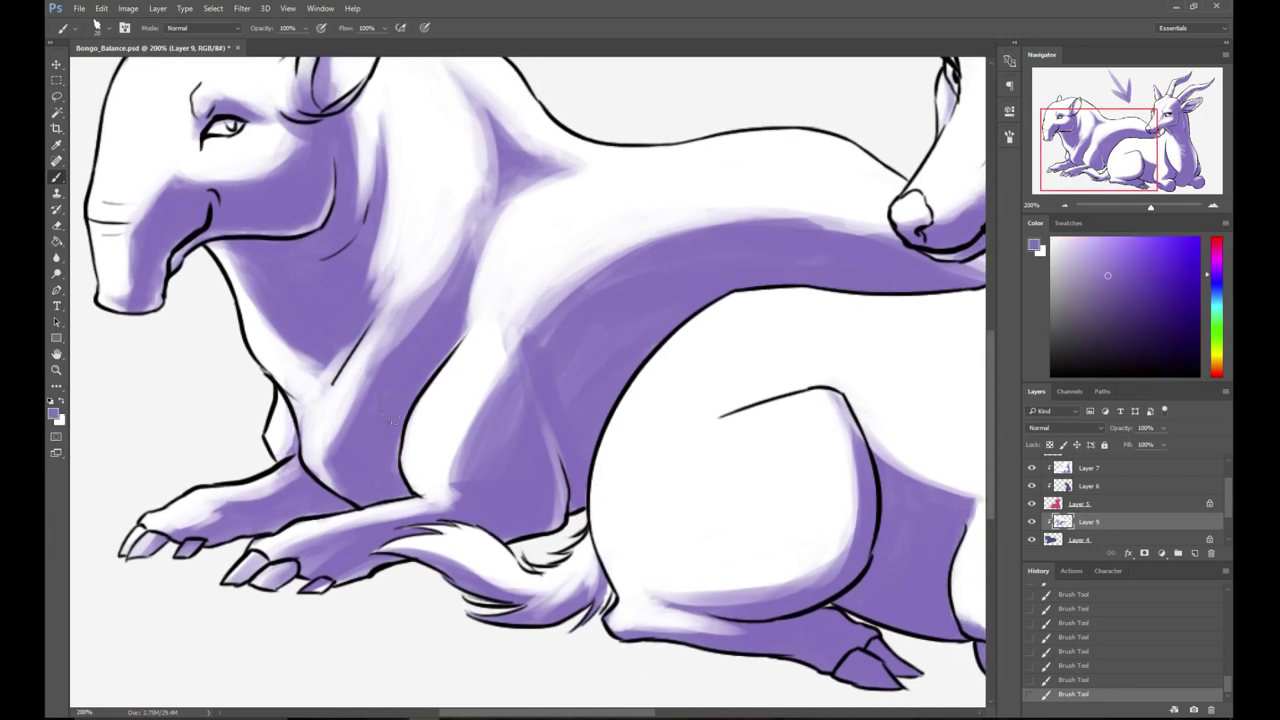
{"action": "key", "text": "x"}
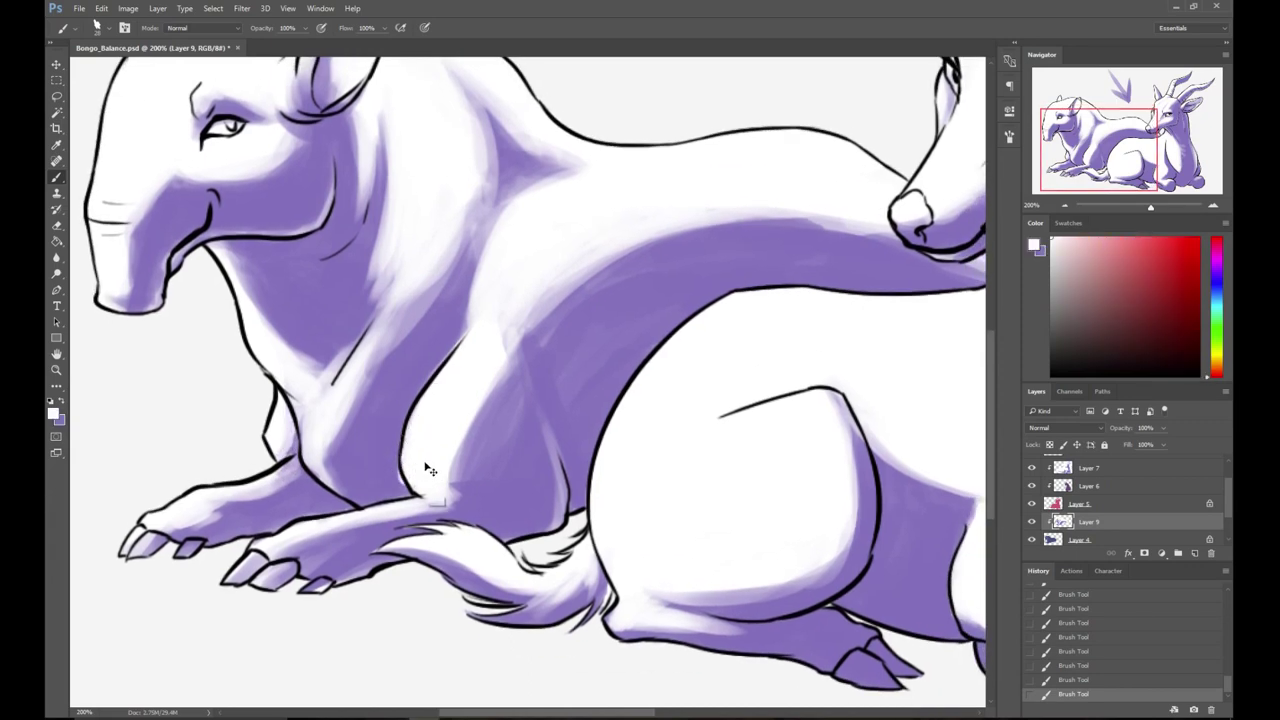
{"action": "key", "text": "ctrl+alt+z"}
{"action": "key", "text": "ctrl+alt+z"}
{"action": "right_click", "coordinate": [433, 404]}
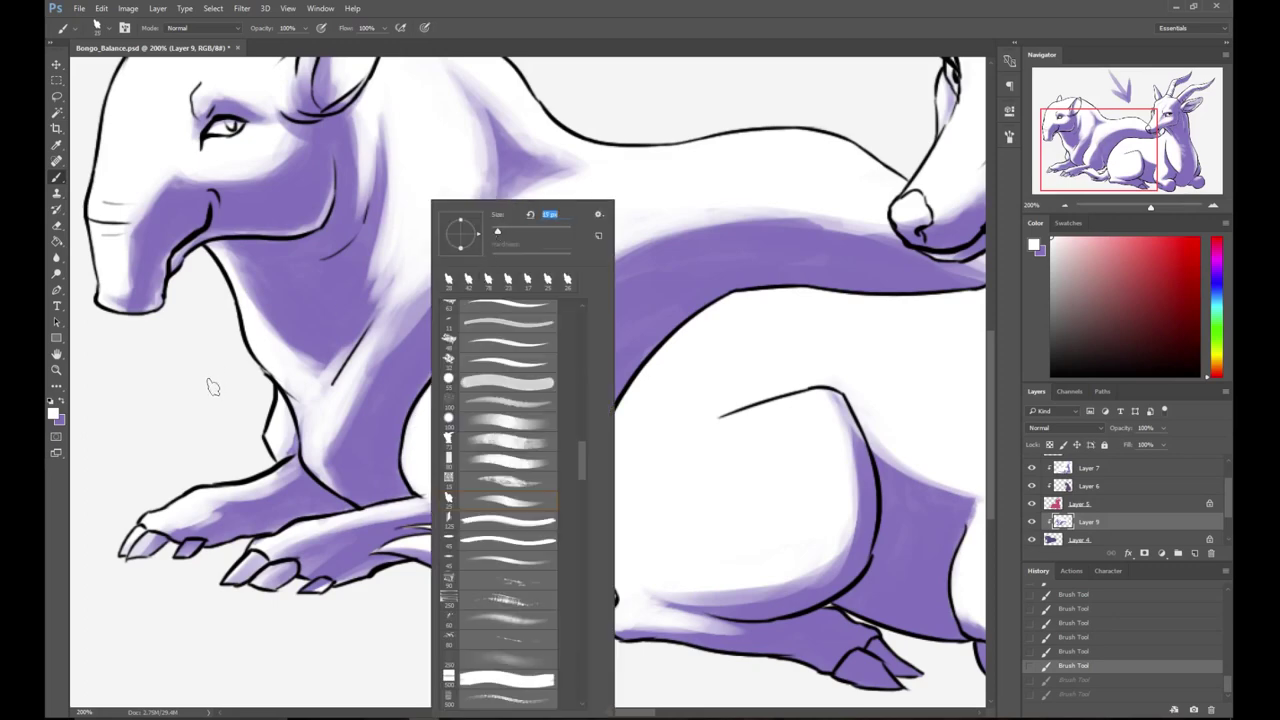
{"action": "key", "text": "Escape"}
{"action": "key", "text": "ctrl+shift+z"}
{"action": "key", "text": "ctrl+shift+z"}
- Use a smaller brush to refine the tapir's forelegs and toes, alternating between purple shadow and white light
{"action": "key", "text": "x"}
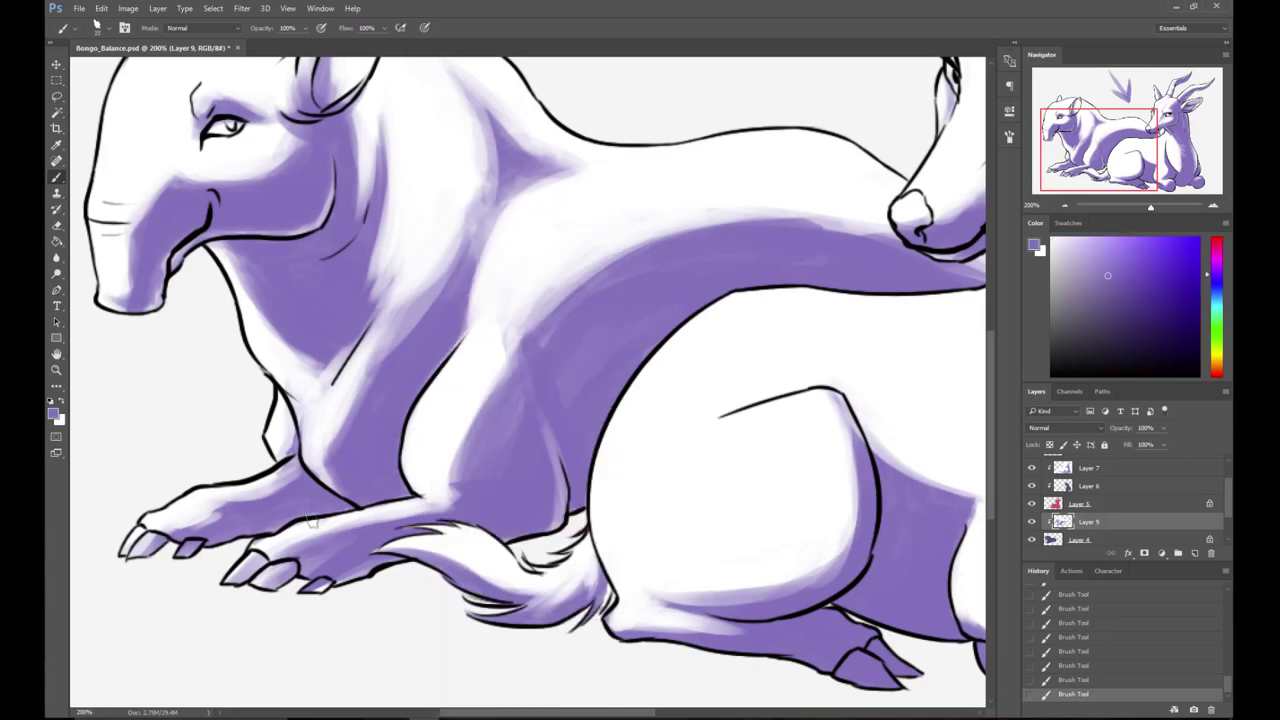
{"action": "key", "text": "x"}
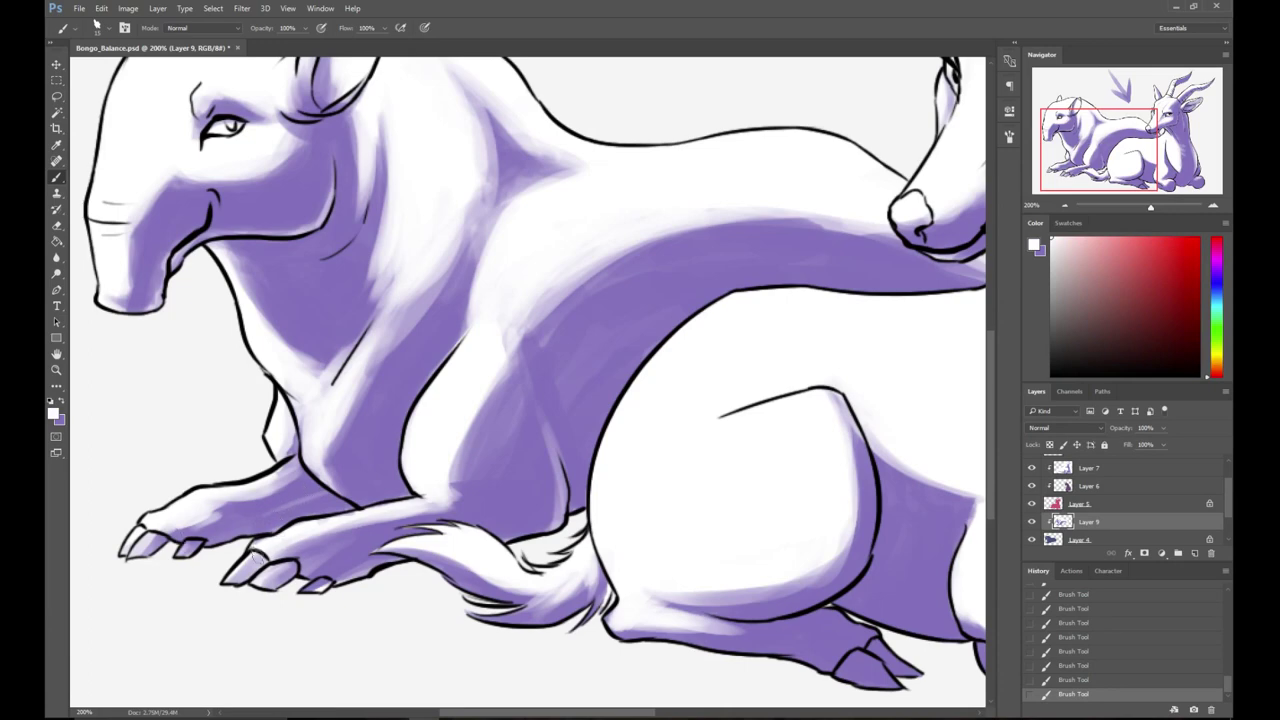
{"action": "mouse_move", "coordinate": [296, 560]}
{"action": "left_mouse_down"}
{"action": "mouse_move", "coordinate": [243, 591]}
{"action": "mouse_move", "coordinate": [315, 521]}
{"action": "mouse_move", "coordinate": [256, 547]}
{"action": "mouse_move", "coordinate": [336, 518]}
{"action": "mouse_move", "coordinate": [333, 532]}
{"action": "mouse_move", "coordinate": [267, 550]}
{"action": "mouse_move", "coordinate": [334, 524]}
{"action": "mouse_move", "coordinate": [298, 547]}
{"action": "left_mouse_up"}
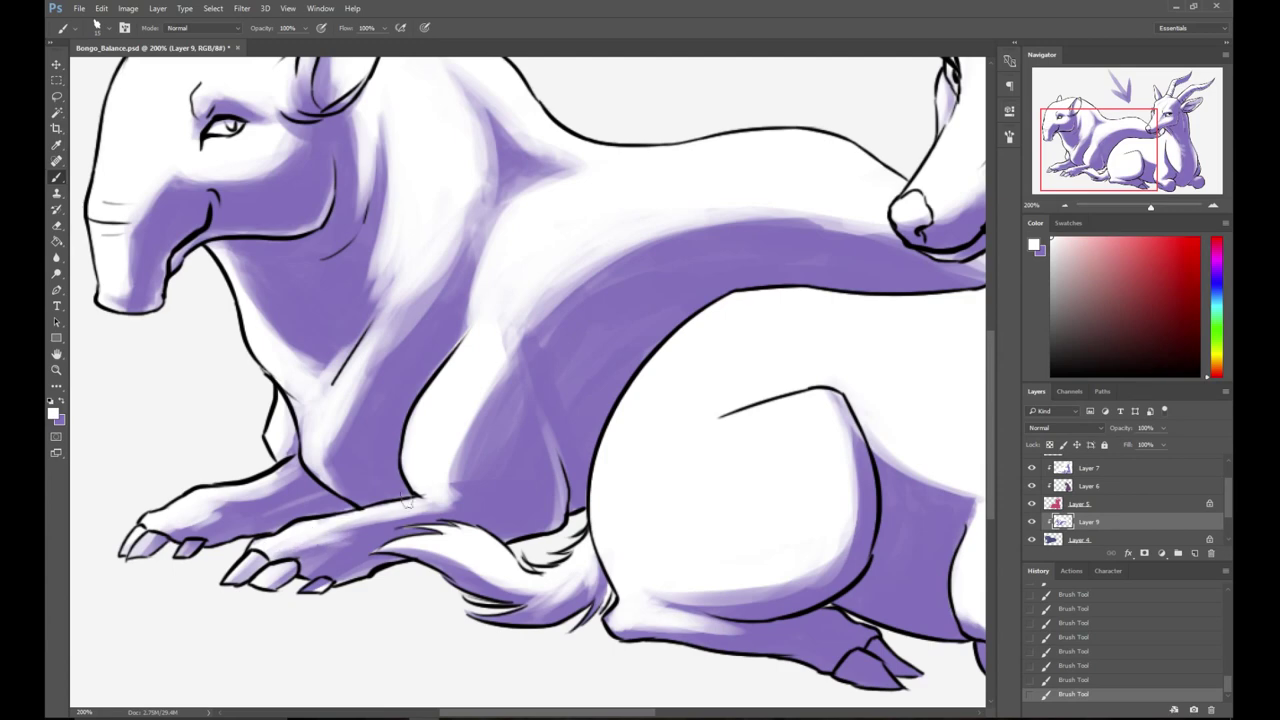
{"action": "key", "text": "x"}
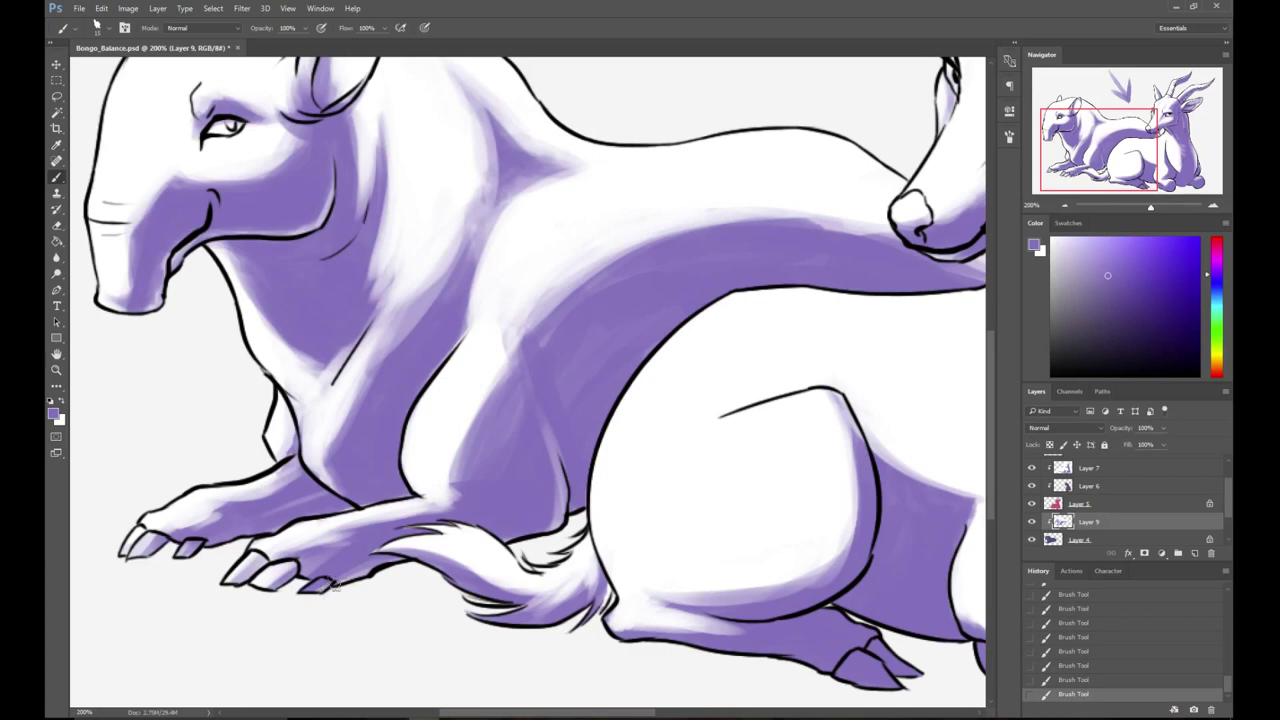
{"action": "left_click_drag", "start_coordinate": [343, 574], "coordinate": [402, 559]}
{"action": "left_click_drag", "start_coordinate": [551, 448], "coordinate": [558, 526]}
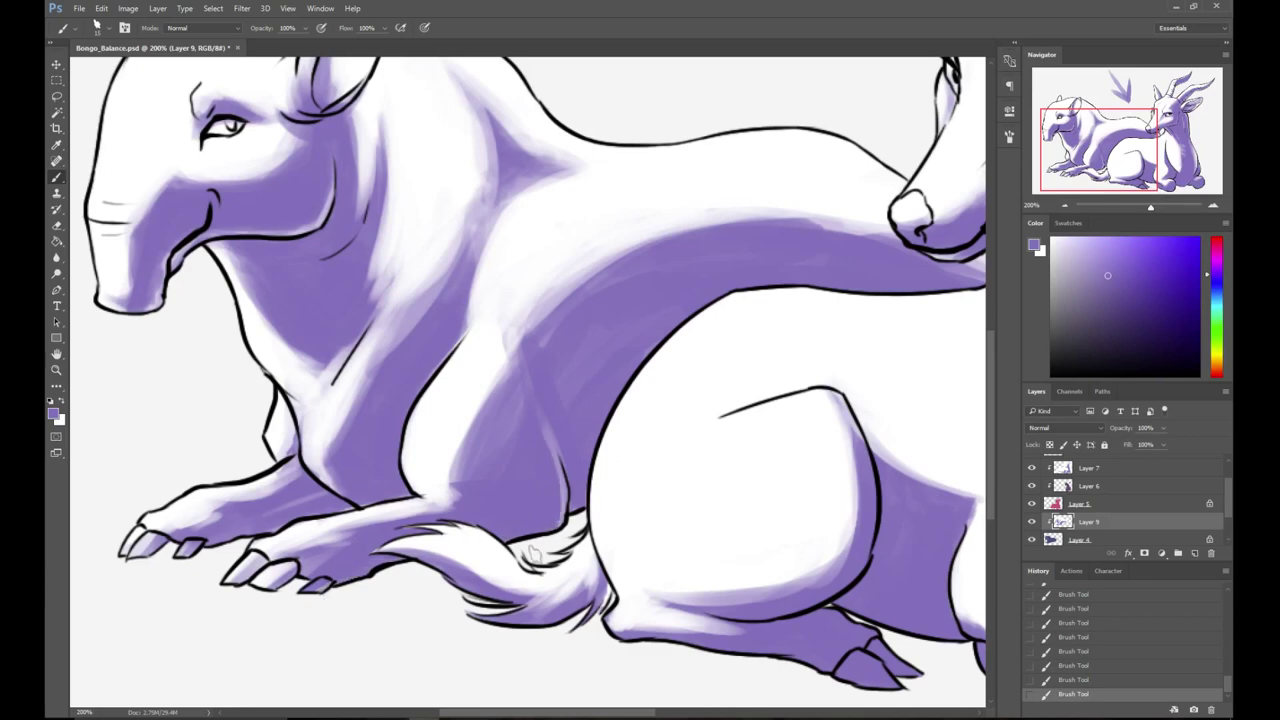
- Set the brush to 28 px and smooth the purple shadow on the tapir's near upper foreleg, softening its edge with white
{"action": "right_click", "coordinate": [507, 457]}
{"action": "left_click", "coordinate": [586, 232]}
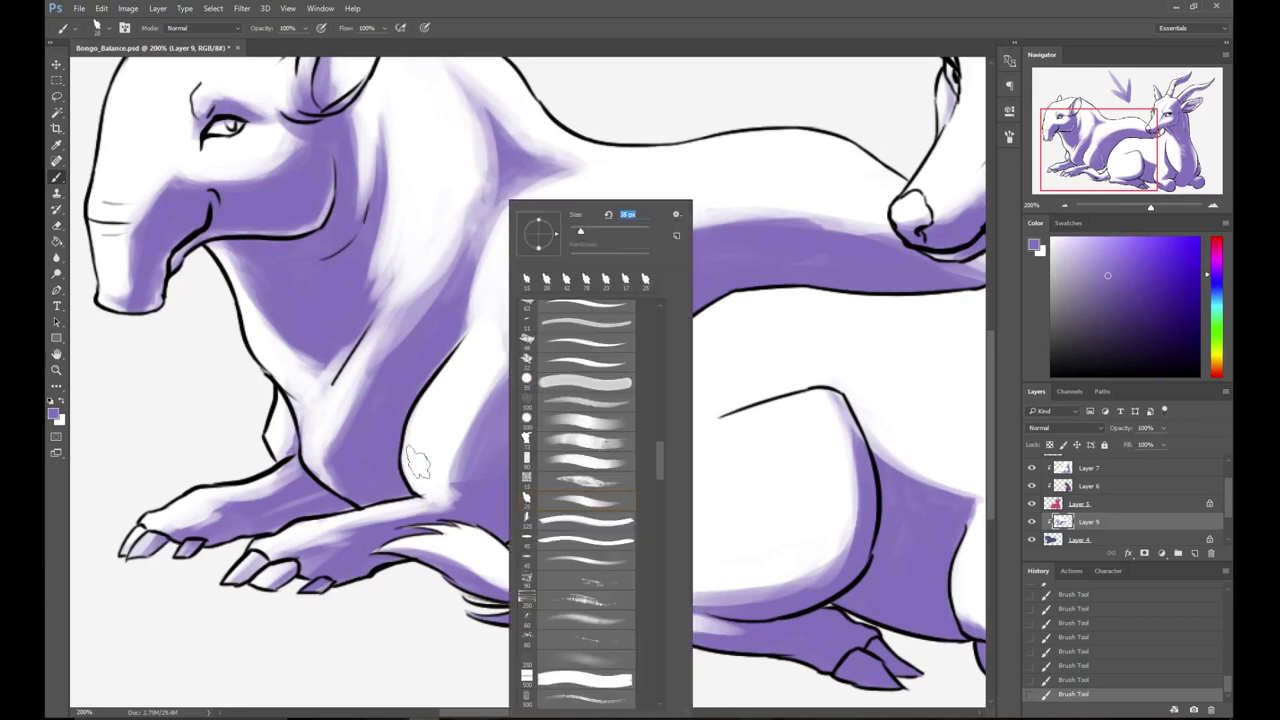
{"action": "left_click", "coordinate": [418, 442]}
{"action": "mouse_move", "coordinate": [506, 394]}
{"action": "left_mouse_down"}
{"action": "mouse_move", "coordinate": [454, 493]}
{"action": "mouse_move", "coordinate": [511, 421]}
{"action": "left_mouse_up"}
{"action": "key", "text": "x"}
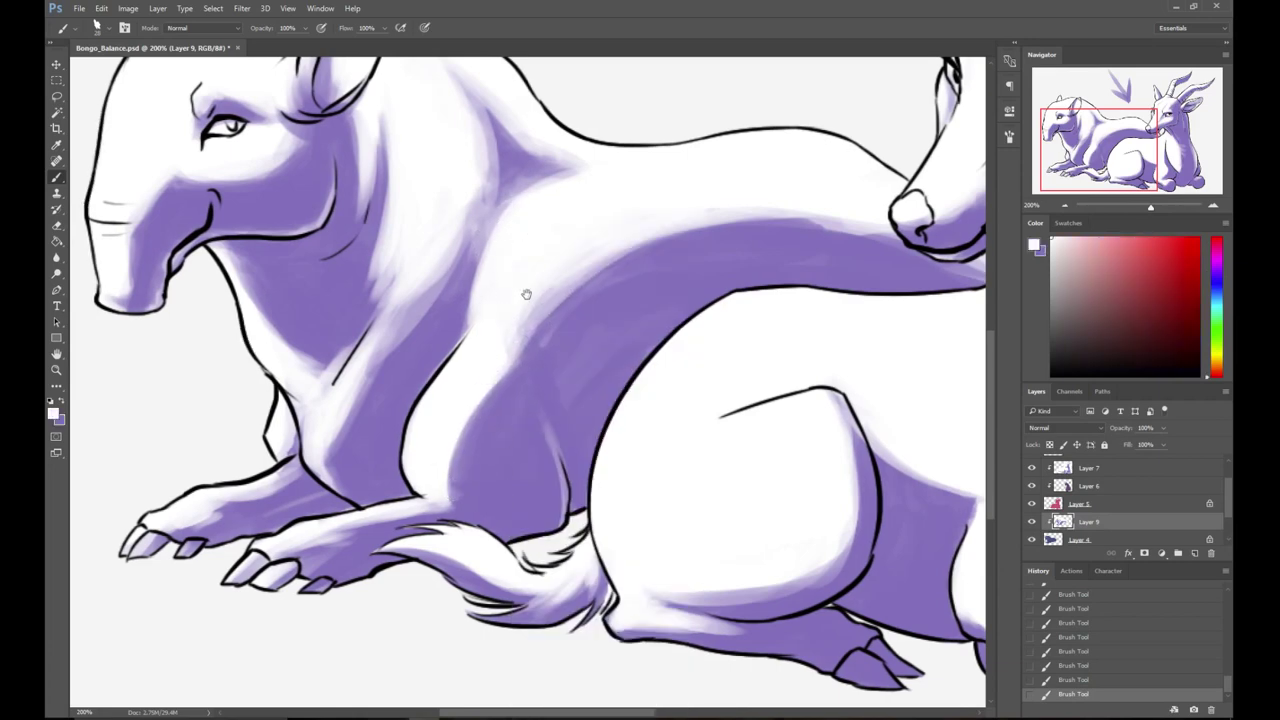
- Shade the tapir's far ear with purple and touch up the light on its brow and face
{"action": "left_click_drag", "start_coordinate": [534, 238], "coordinate": [540, 380]}
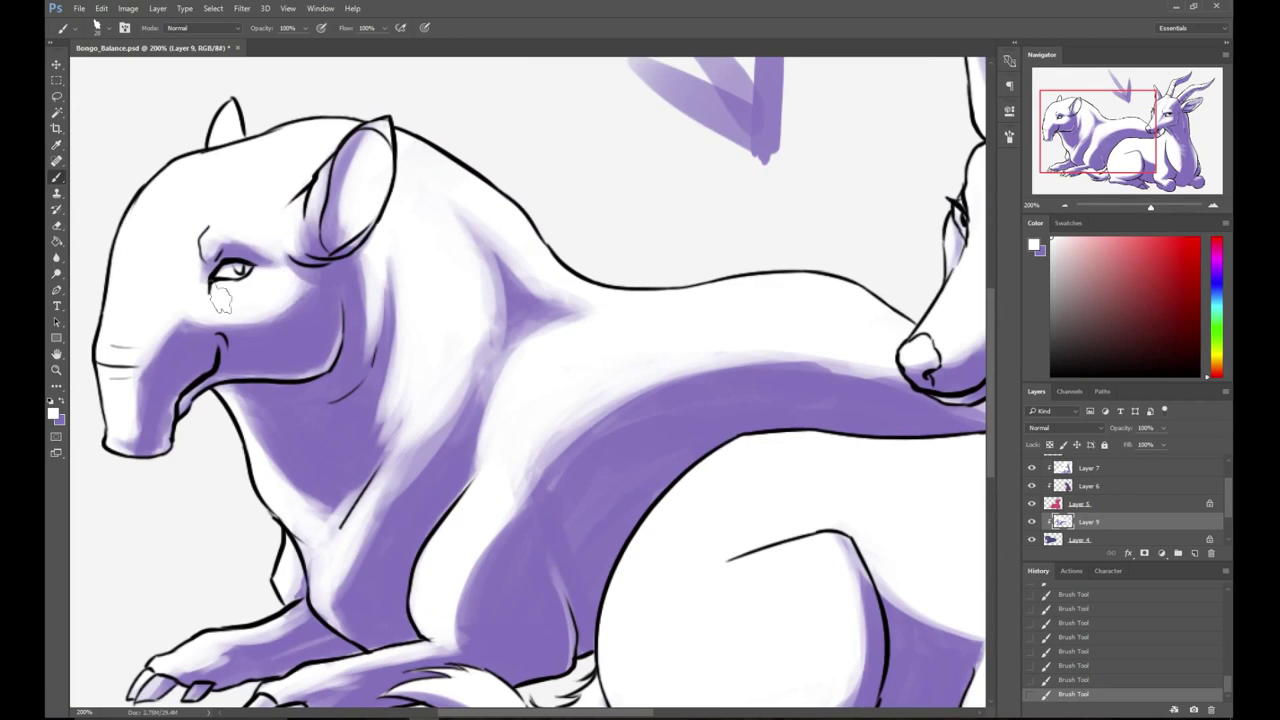
{"action": "key", "text": "x"}
{"action": "mouse_move", "coordinate": [179, 311]}
{"action": "left_mouse_down"}
{"action": "mouse_move", "coordinate": [236, 322]}
{"action": "mouse_move", "coordinate": [212, 328]}
{"action": "mouse_move", "coordinate": [300, 283]}
{"action": "mouse_move", "coordinate": [254, 283]}
{"action": "mouse_move", "coordinate": [253, 334]}
{"action": "mouse_move", "coordinate": [280, 263]}
{"action": "left_mouse_up"}
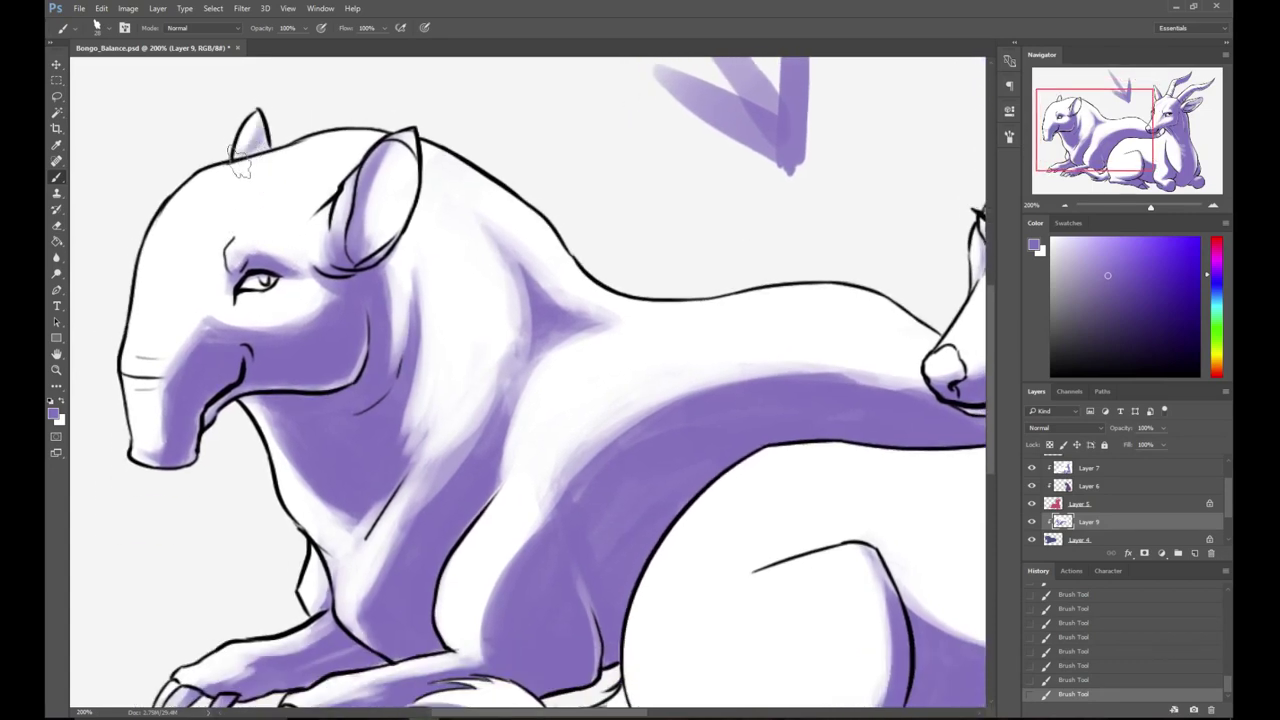
{"action": "key", "text": "x"}
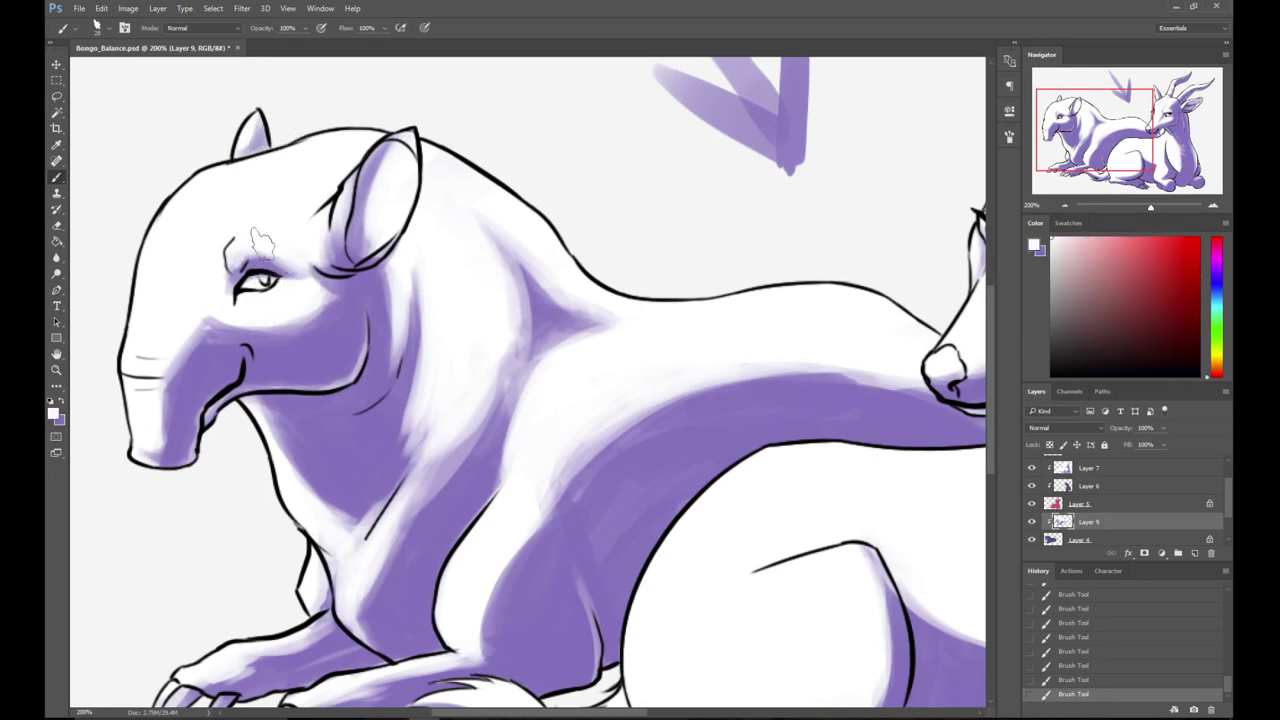
{"action": "key", "text": "x"}
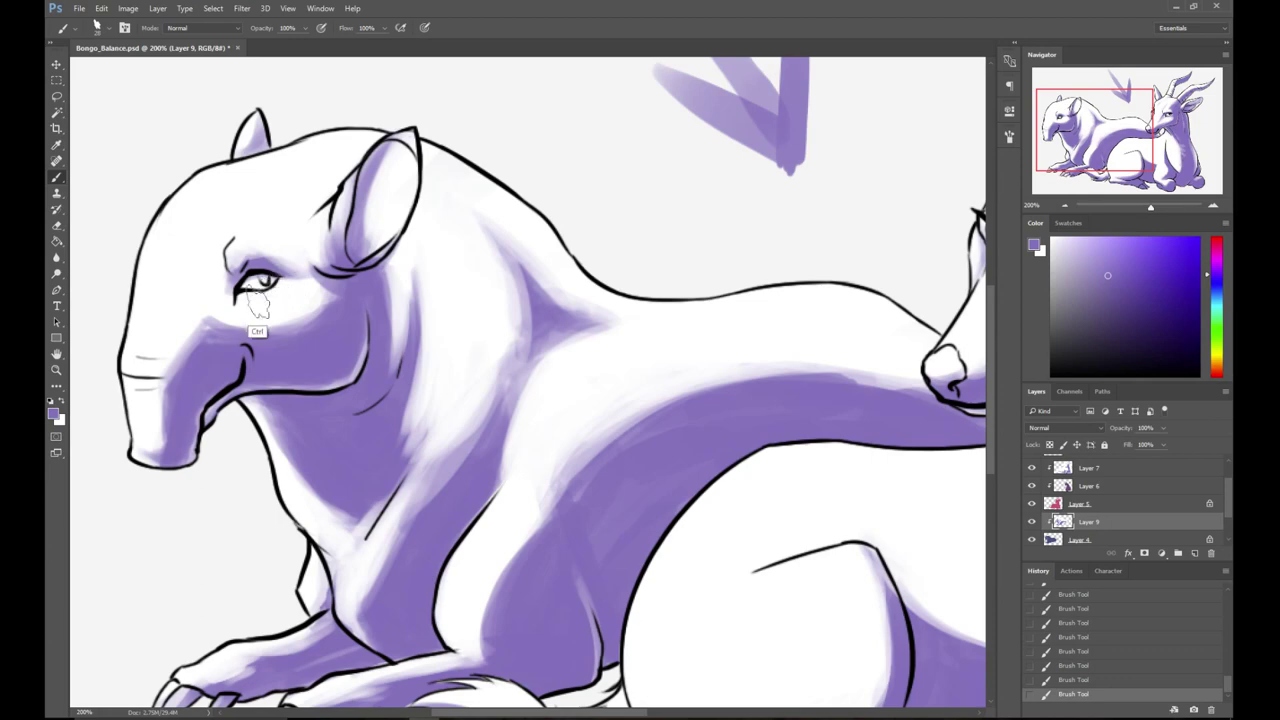
- Reduce the brush size, shade beneath the tapir's eye with purple and refine the trunk's edge with white
{"action": "right_click", "coordinate": [263, 307]}
{"action": "left_click", "coordinate": [248, 302]}
{"action": "key", "text": "x"}
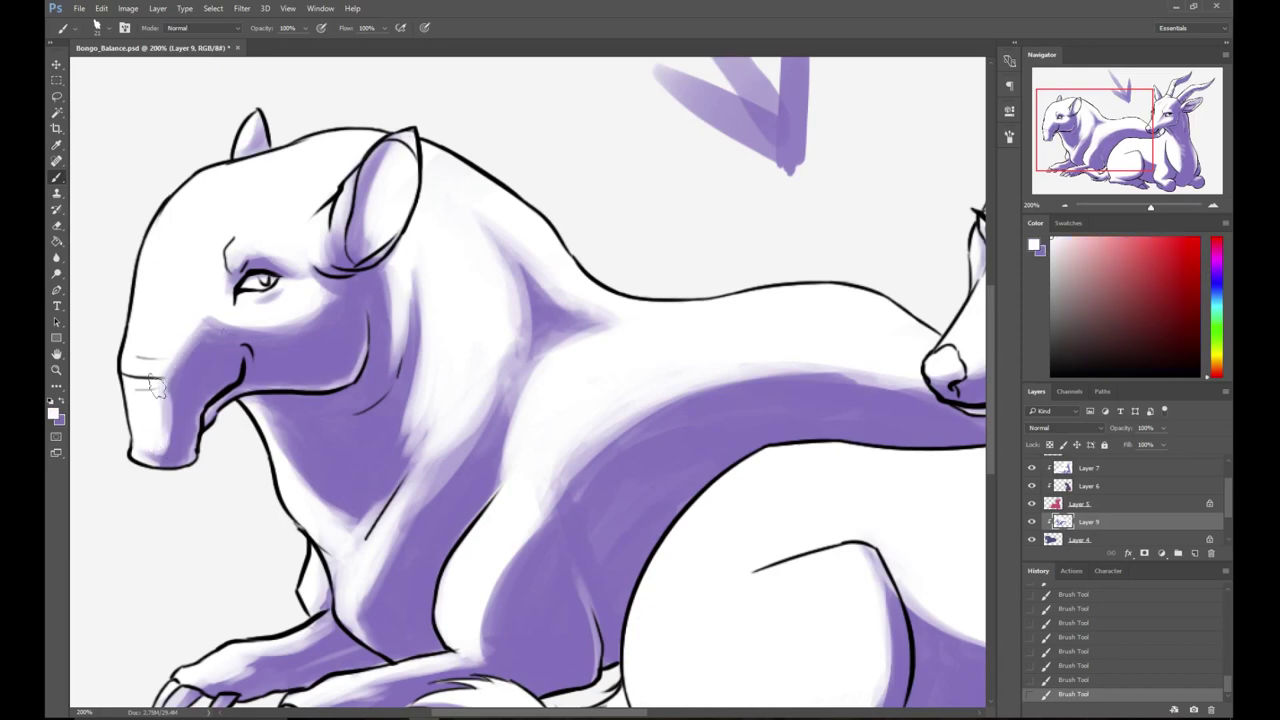
{"action": "mouse_move", "coordinate": [175, 378]}
{"action": "left_mouse_down"}
{"action": "mouse_move", "coordinate": [147, 369]}
{"action": "mouse_move", "coordinate": [176, 371]}
{"action": "left_mouse_up"}
{"action": "key", "text": "x"}
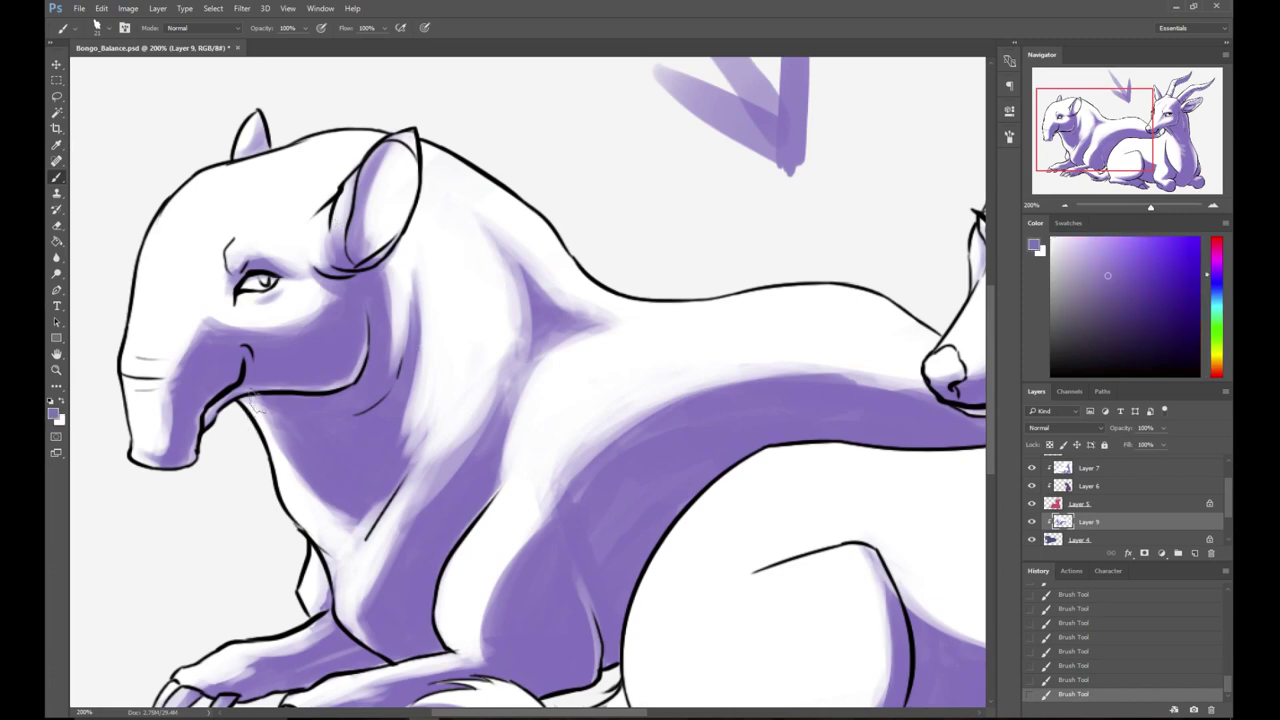
- Enlarge the brush and extend the purple shadow across the tapir's neck and shoulder
{"action": "left_click_drag", "start_coordinate": [376, 370], "coordinate": [297, 363]}
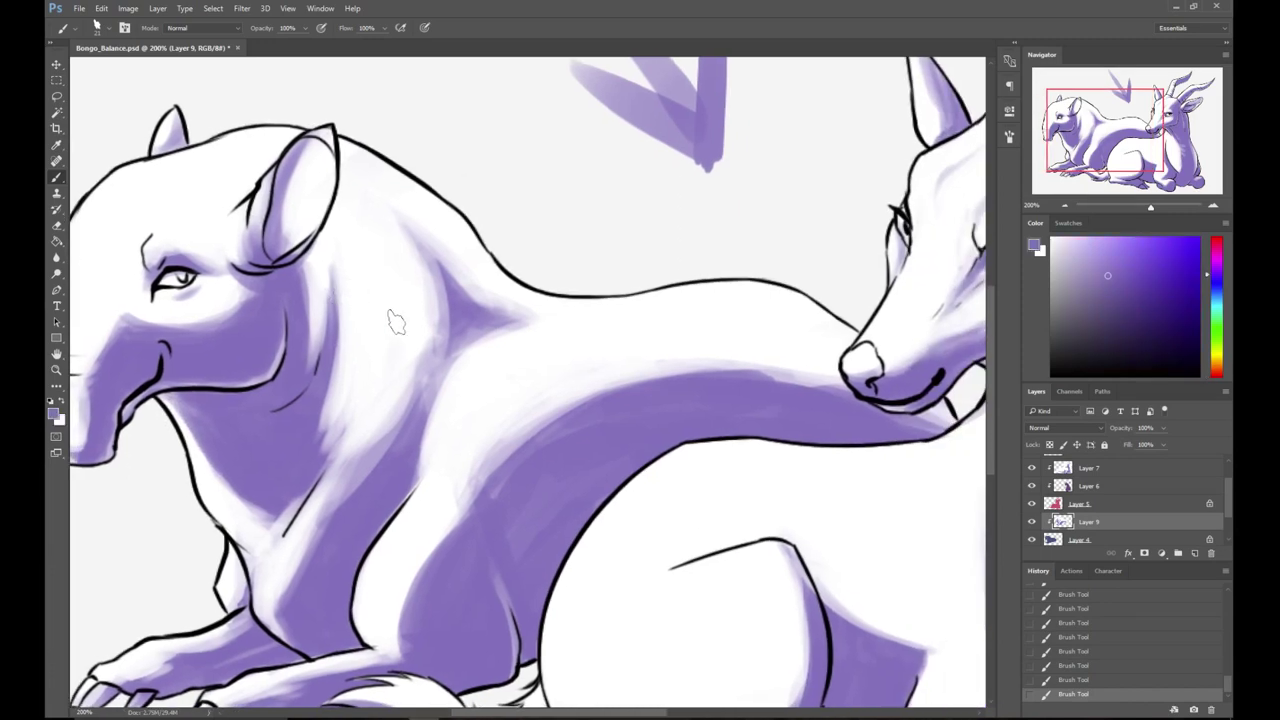
{"action": "key", "text": "ctrl+minus"}
{"action": "right_click", "coordinate": [428, 285]}
{"action": "left_click", "coordinate": [514, 230]}
{"action": "left_click", "coordinate": [520, 130]}
{"action": "mouse_move", "coordinate": [352, 366]}
{"action": "left_mouse_down"}
{"action": "mouse_move", "coordinate": [318, 469]}
{"action": "mouse_move", "coordinate": [348, 409]}
{"action": "mouse_move", "coordinate": [331, 469]}
{"action": "mouse_move", "coordinate": [315, 484]}
{"action": "mouse_move", "coordinate": [385, 444]}
{"action": "mouse_move", "coordinate": [365, 404]}
{"action": "mouse_move", "coordinate": [380, 384]}
{"action": "mouse_move", "coordinate": [359, 399]}
{"action": "mouse_move", "coordinate": [405, 329]}
{"action": "mouse_move", "coordinate": [380, 347]}
{"action": "mouse_move", "coordinate": [384, 317]}
{"action": "mouse_move", "coordinate": [388, 361]}
{"action": "mouse_move", "coordinate": [396, 319]}
{"action": "mouse_move", "coordinate": [397, 375]}
{"action": "mouse_move", "coordinate": [388, 321]}
{"action": "mouse_move", "coordinate": [369, 389]}
{"action": "mouse_move", "coordinate": [389, 337]}
{"action": "mouse_move", "coordinate": [370, 377]}
{"action": "mouse_move", "coordinate": [419, 366]}
{"action": "mouse_move", "coordinate": [361, 447]}
{"action": "mouse_move", "coordinate": [411, 389]}
{"action": "left_mouse_up"}
{"action": "left_click_drag", "start_coordinate": [380, 443], "coordinate": [416, 362]}
- Soften the upper edge of the tapir's flank shadow with white and touch up its end beneath the bongo's chin with purple
{"action": "key", "text": "x"}
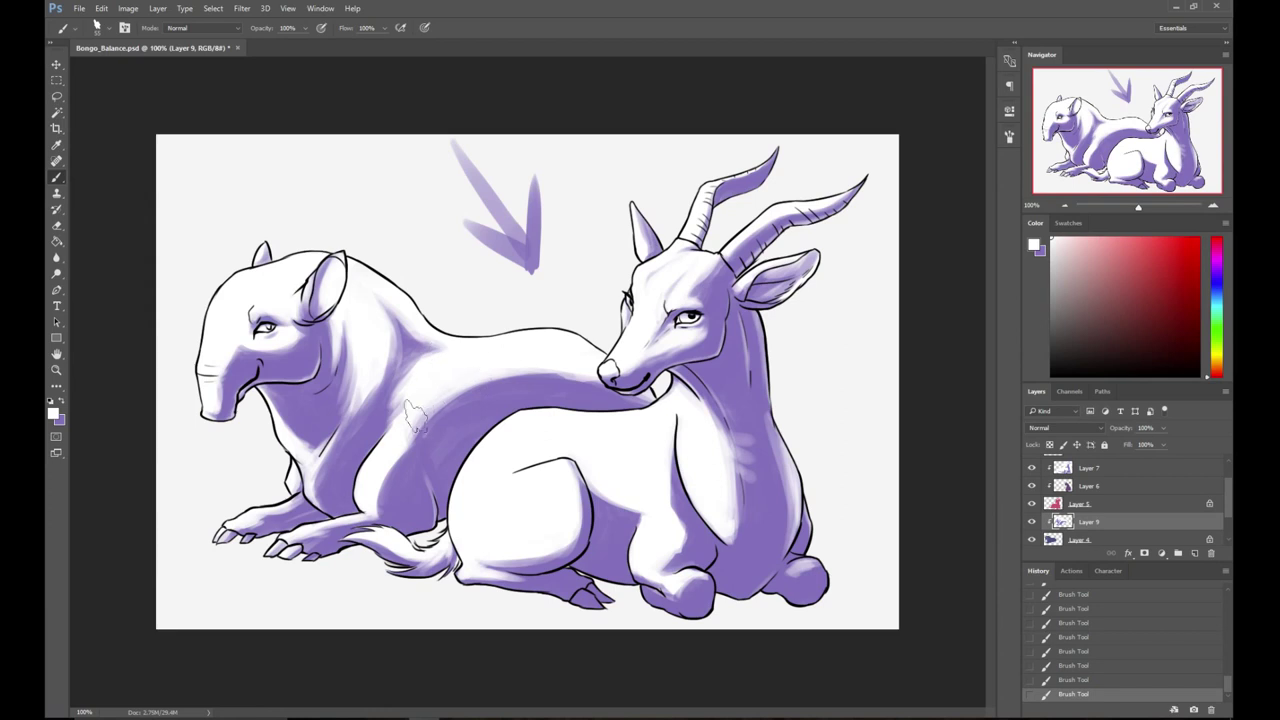
{"action": "key", "text": "x"}
{"action": "key", "text": "x"}
{"action": "mouse_move", "coordinate": [422, 410]}
{"action": "left_mouse_down"}
{"action": "mouse_move", "coordinate": [520, 364]}
{"action": "mouse_move", "coordinate": [415, 419]}
{"action": "mouse_move", "coordinate": [574, 369]}
{"action": "mouse_move", "coordinate": [460, 389]}
{"action": "mouse_move", "coordinate": [595, 362]}
{"action": "mouse_move", "coordinate": [480, 379]}
{"action": "mouse_move", "coordinate": [525, 366]}
{"action": "mouse_move", "coordinate": [622, 368]}
{"action": "left_mouse_up"}
{"action": "mouse_move", "coordinate": [521, 375]}
{"action": "left_mouse_down"}
{"action": "mouse_move", "coordinate": [624, 369]}
{"action": "mouse_move", "coordinate": [672, 398]}
{"action": "mouse_move", "coordinate": [628, 396]}
{"action": "mouse_move", "coordinate": [648, 397]}
{"action": "left_mouse_up"}
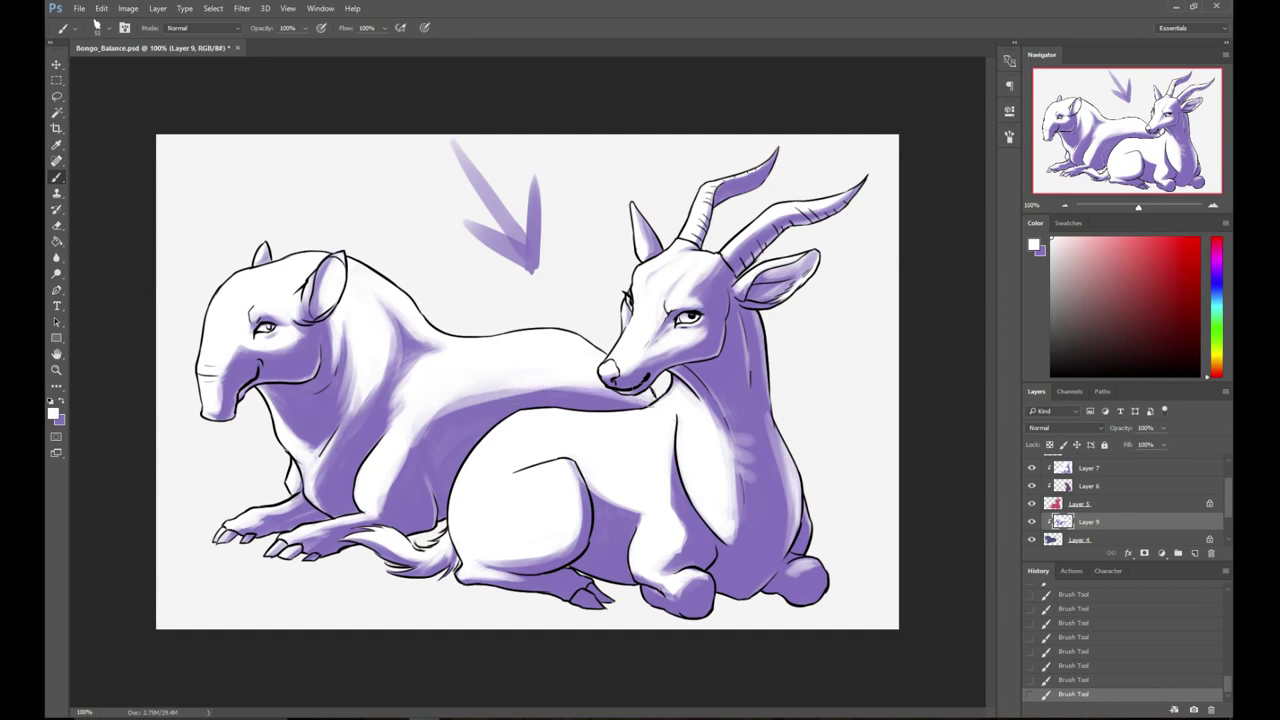
{"action": "key", "text": "x"}
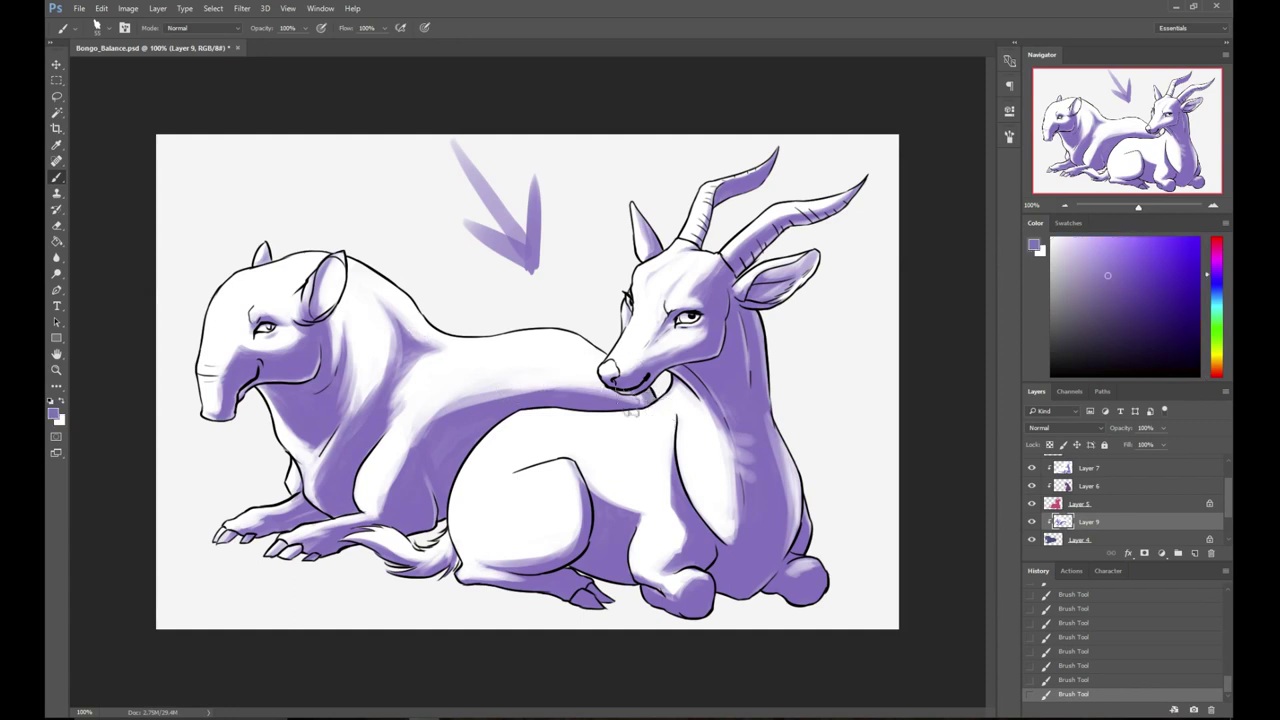
{"action": "left_click_drag", "start_coordinate": [602, 392], "coordinate": [645, 398]}
{"action": "key", "text": "x"}
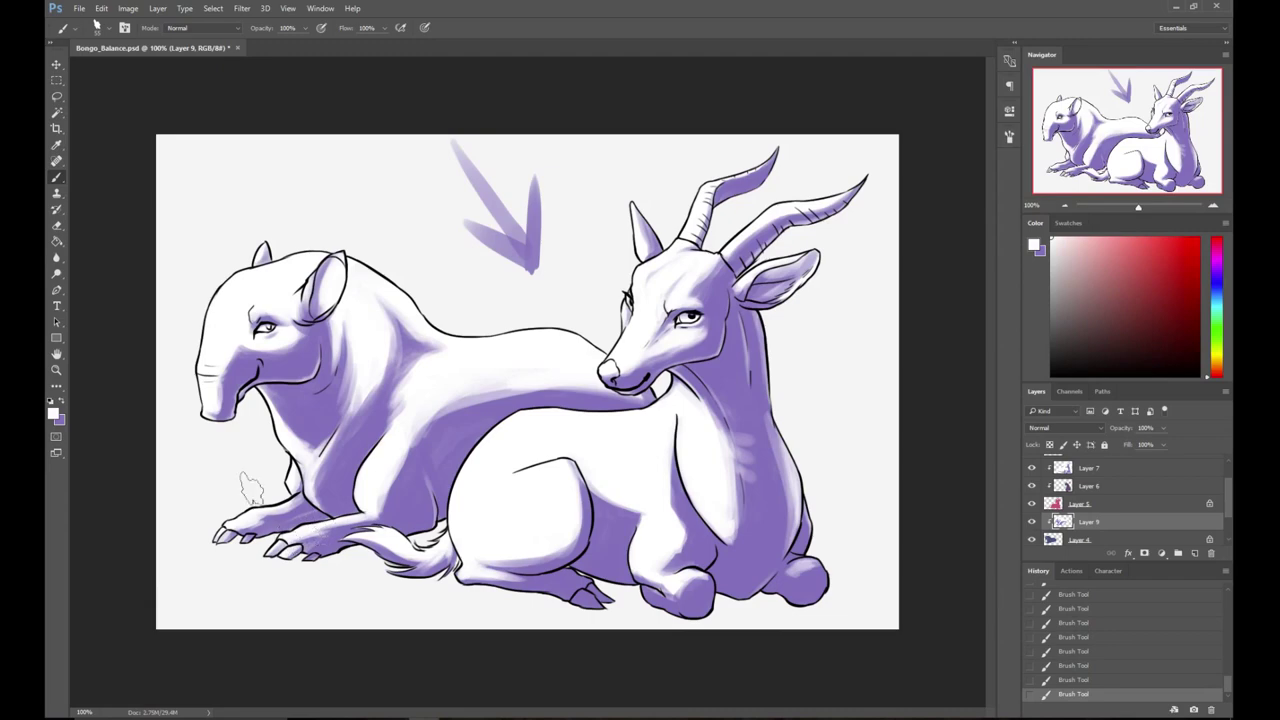
- Adjust the brush size and shade a band of purple along the tapir's back near the rump
{"action": "right_click", "coordinate": [258, 488]}
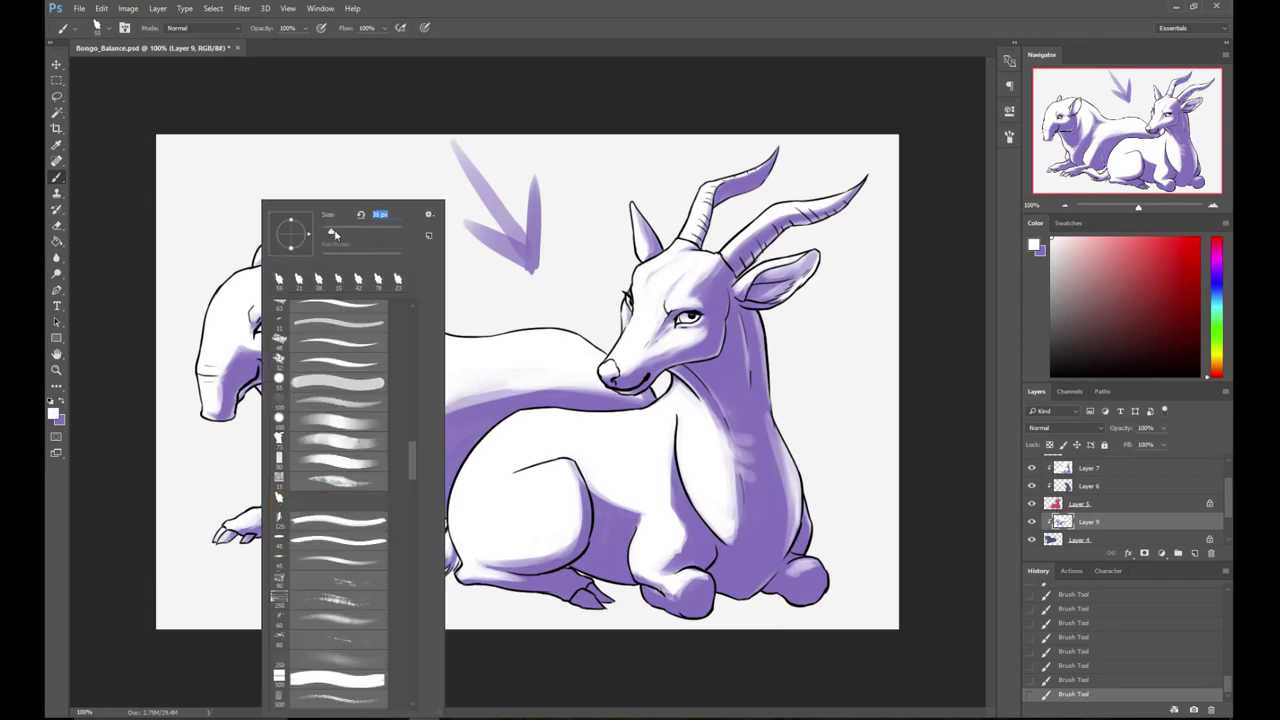
{"action": "left_click", "coordinate": [216, 470]}
{"action": "key", "text": "x"}
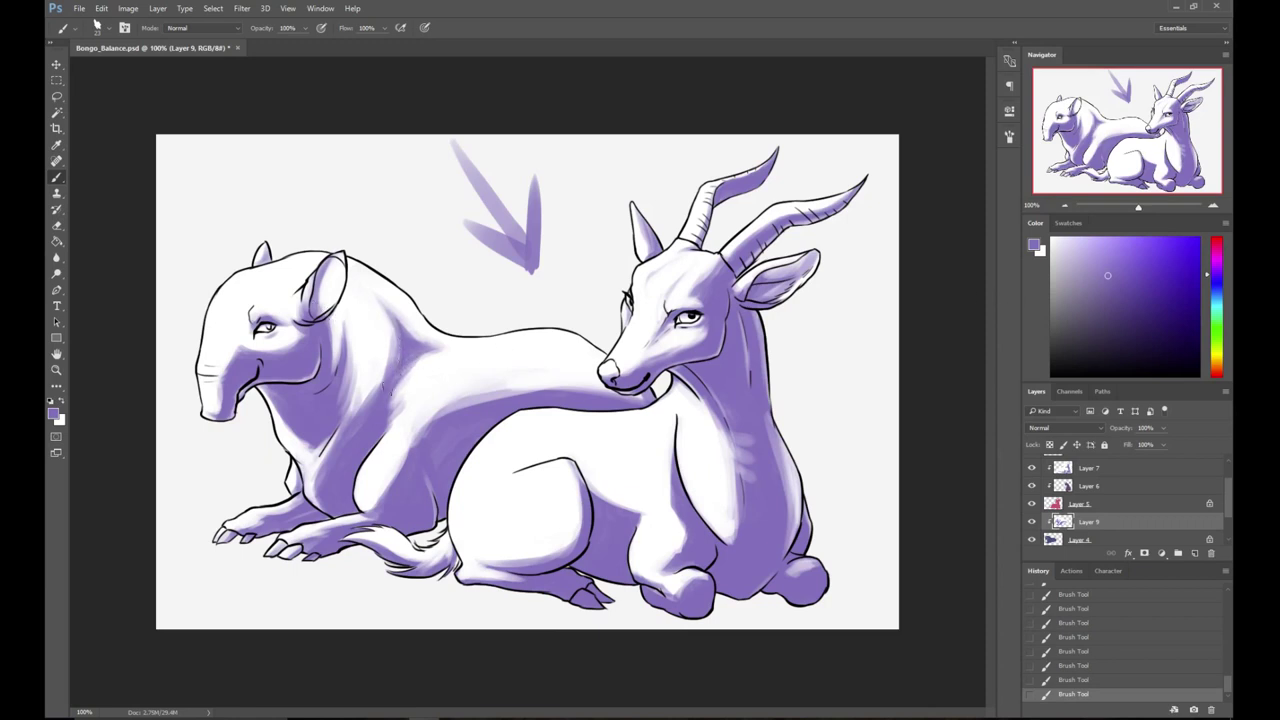
{"action": "right_click", "coordinate": [509, 386]}
{"action": "left_click", "coordinate": [598, 177]}
{"action": "mouse_move", "coordinate": [555, 343]}
{"action": "left_mouse_down"}
{"action": "mouse_move", "coordinate": [469, 350]}
{"action": "mouse_move", "coordinate": [560, 342]}
{"action": "mouse_move", "coordinate": [501, 347]}
{"action": "mouse_move", "coordinate": [549, 343]}
{"action": "mouse_move", "coordinate": [581, 351]}
{"action": "mouse_move", "coordinate": [509, 347]}
{"action": "mouse_move", "coordinate": [580, 359]}
{"action": "mouse_move", "coordinate": [533, 344]}
{"action": "mouse_move", "coordinate": [588, 348]}
{"action": "left_mouse_up"}
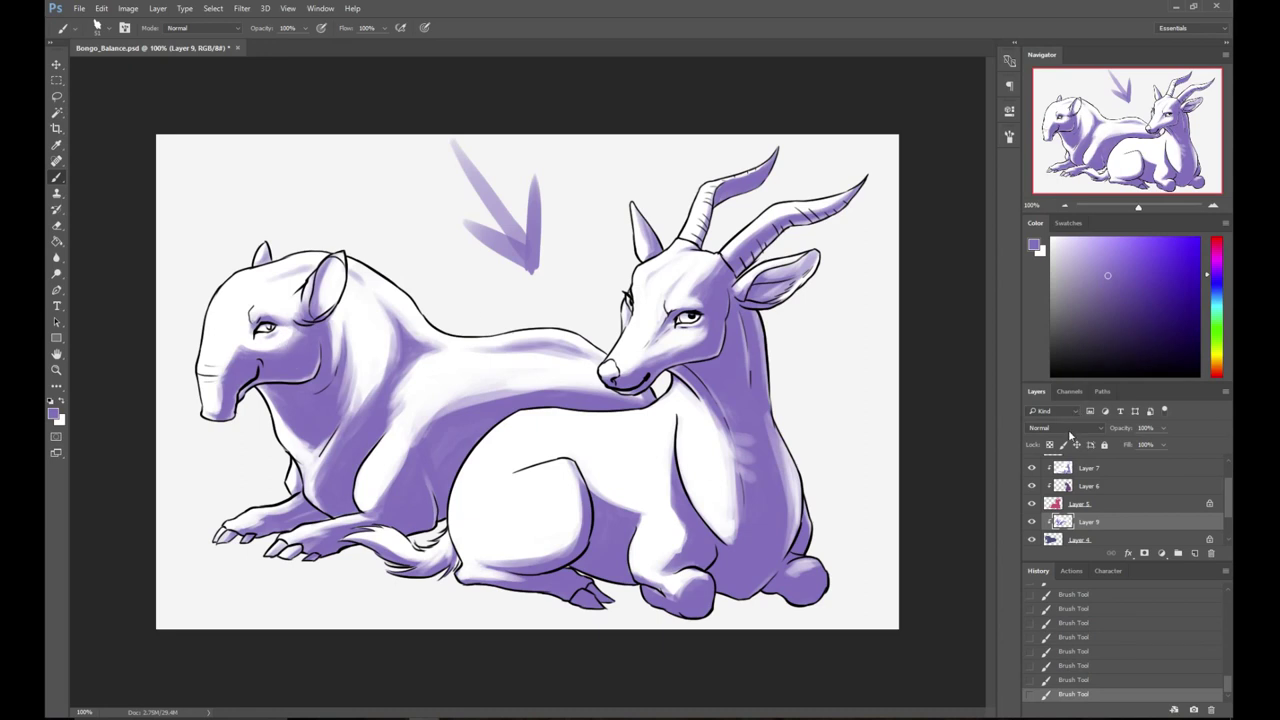
- Set the blending mode of Layer 9 and Layer 7 to Multiply
{"action": "left_click", "coordinate": [1066, 428]}
{"action": "left_click", "coordinate": [1048, 468]}
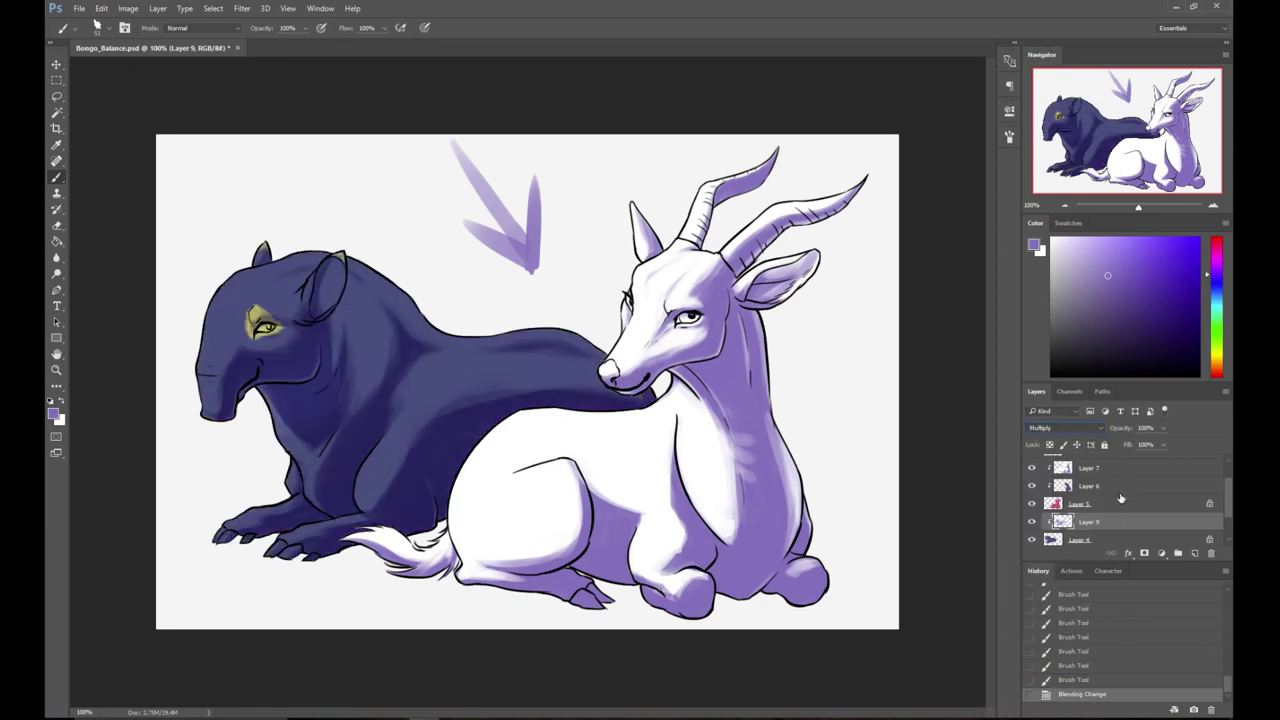
{"action": "left_click", "coordinate": [1130, 468]}
{"action": "left_click", "coordinate": [1066, 428]}
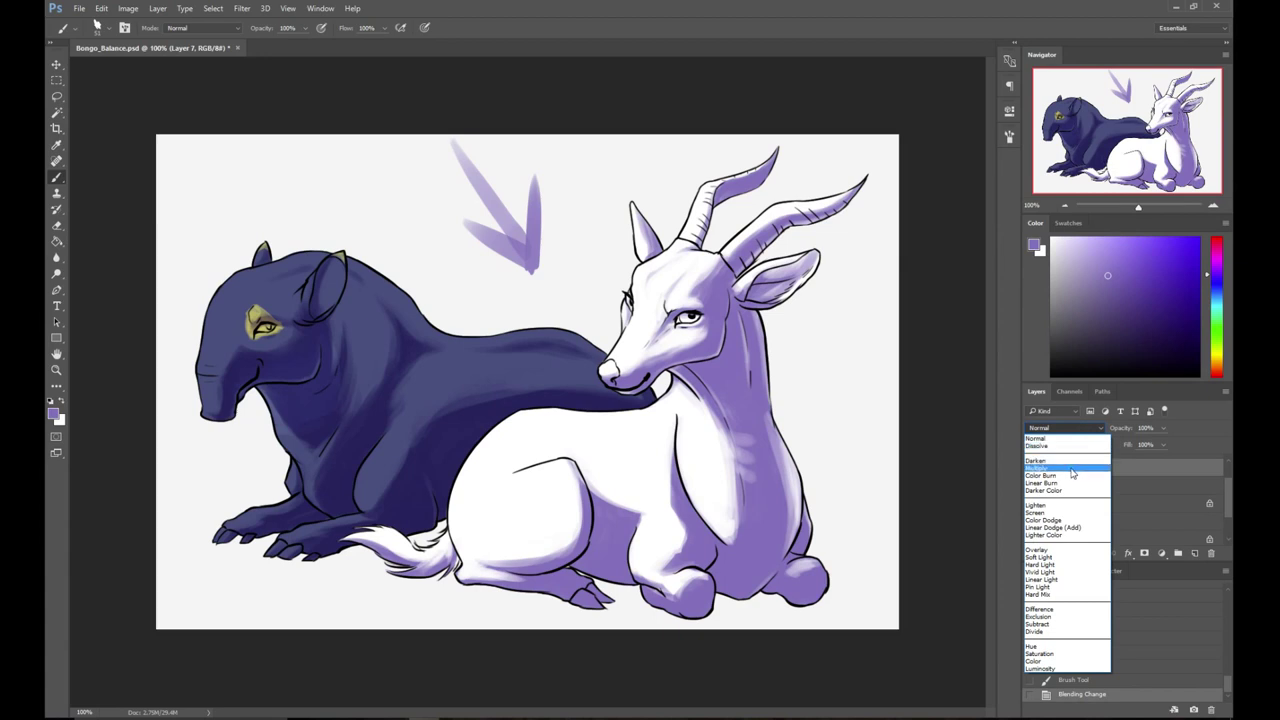
{"action": "left_click", "coordinate": [1068, 468]}
- Add a new layer above Layer 6 and paint the bongo's nose dark purple with a 12 px brush
{"action": "left_click", "coordinate": [1150, 488]}
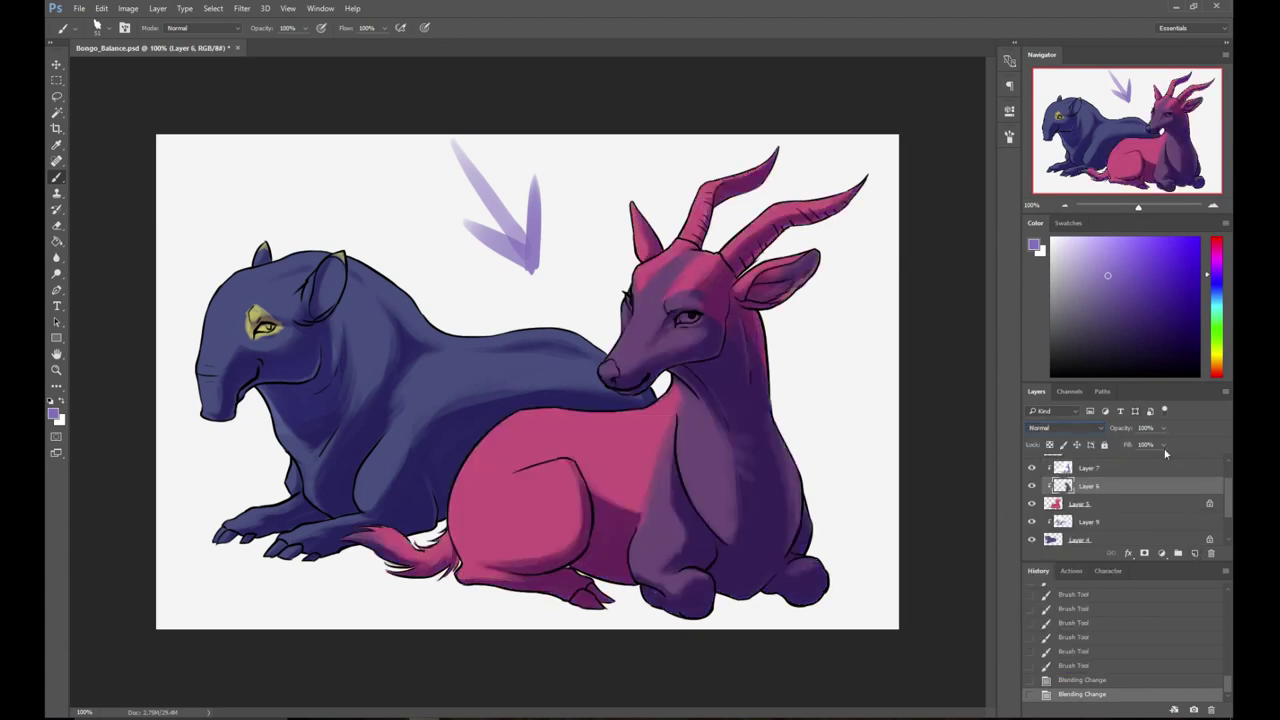
{"action": "left_click", "coordinate": [1194, 553]}
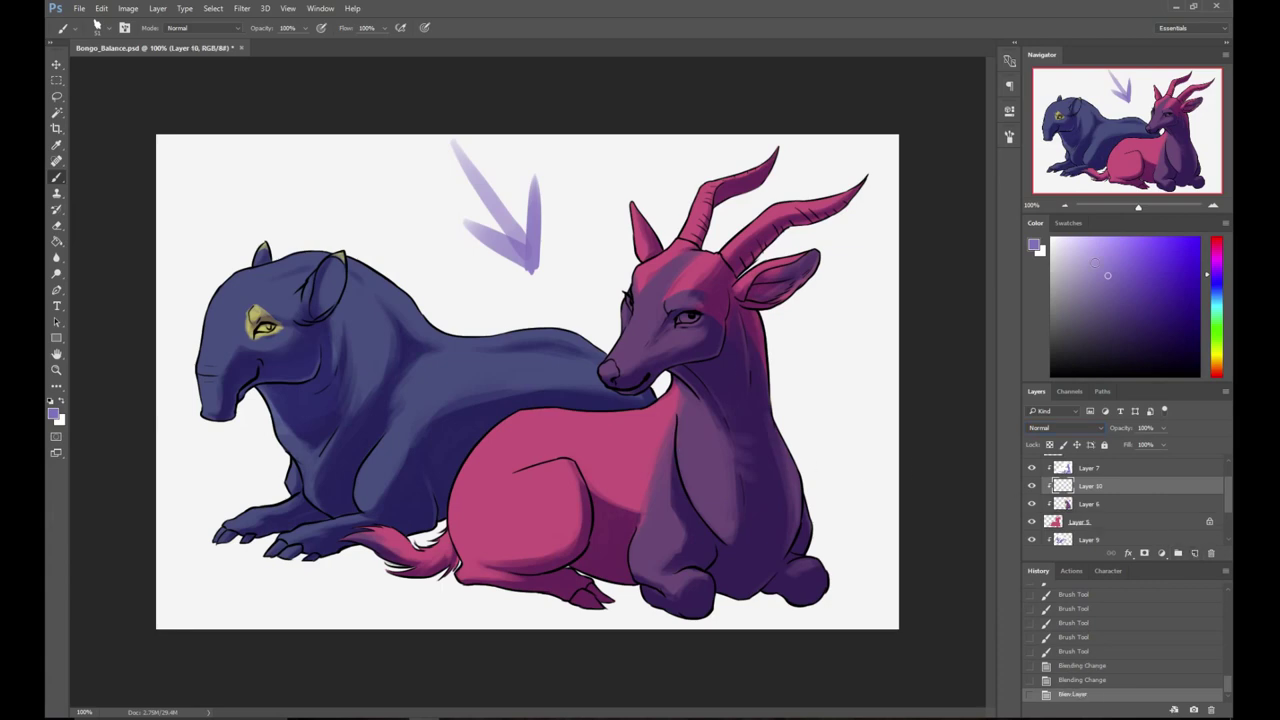
{"action": "left_click", "coordinate": [1210, 206]}
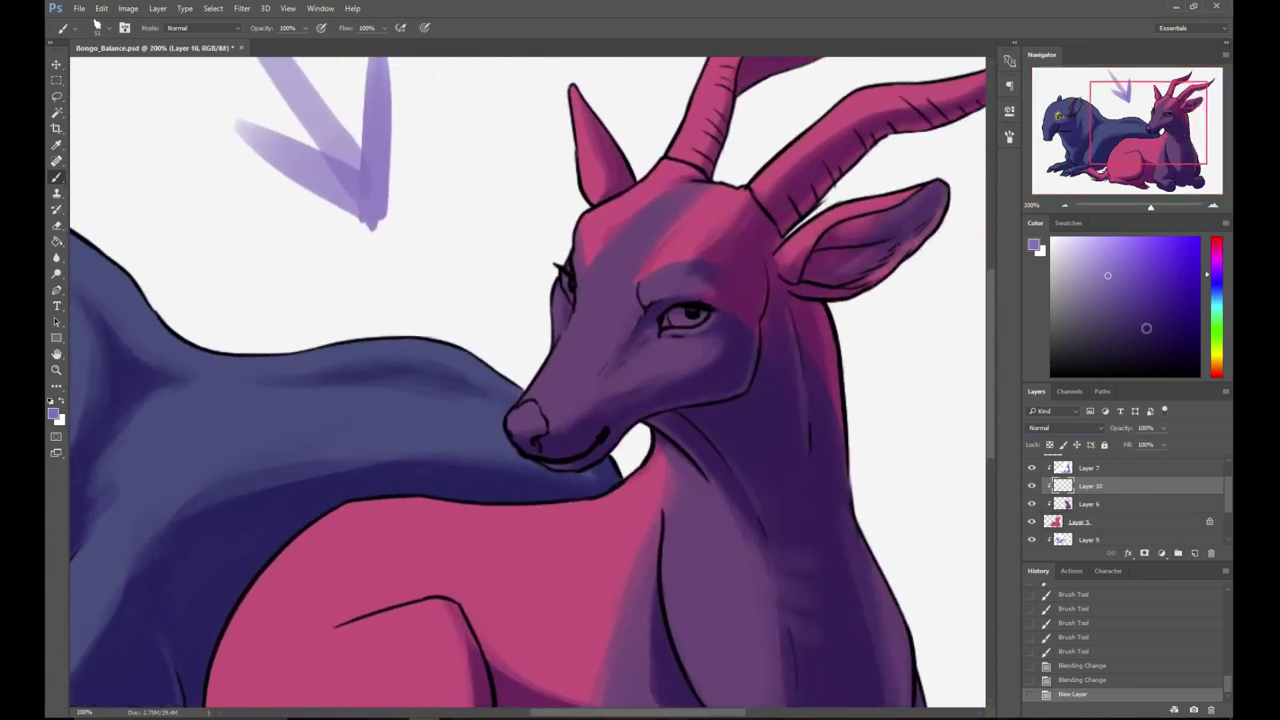
{"action": "left_click", "coordinate": [1110, 348]}
{"action": "right_click", "coordinate": [583, 358]}
{"action": "left_click_drag", "start_coordinate": [658, 236], "coordinate": [653, 236]}
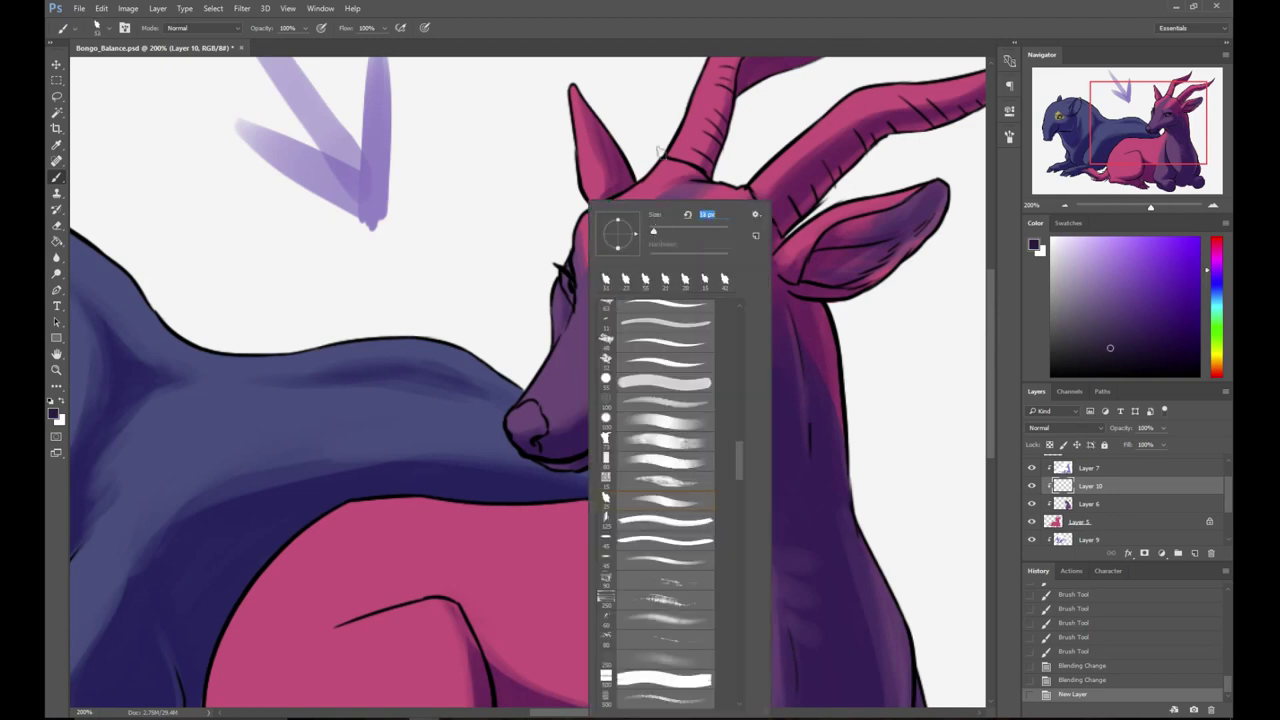
{"action": "left_click", "coordinate": [537, 198]}
{"action": "mouse_move", "coordinate": [530, 405]}
{"action": "left_mouse_down"}
{"action": "mouse_move", "coordinate": [512, 430]}
{"action": "mouse_move", "coordinate": [528, 432]}
{"action": "mouse_move", "coordinate": [534, 404]}
{"action": "mouse_move", "coordinate": [526, 416]}
{"action": "mouse_move", "coordinate": [540, 428]}
{"action": "mouse_move", "coordinate": [526, 432]}
{"action": "left_mouse_up"}
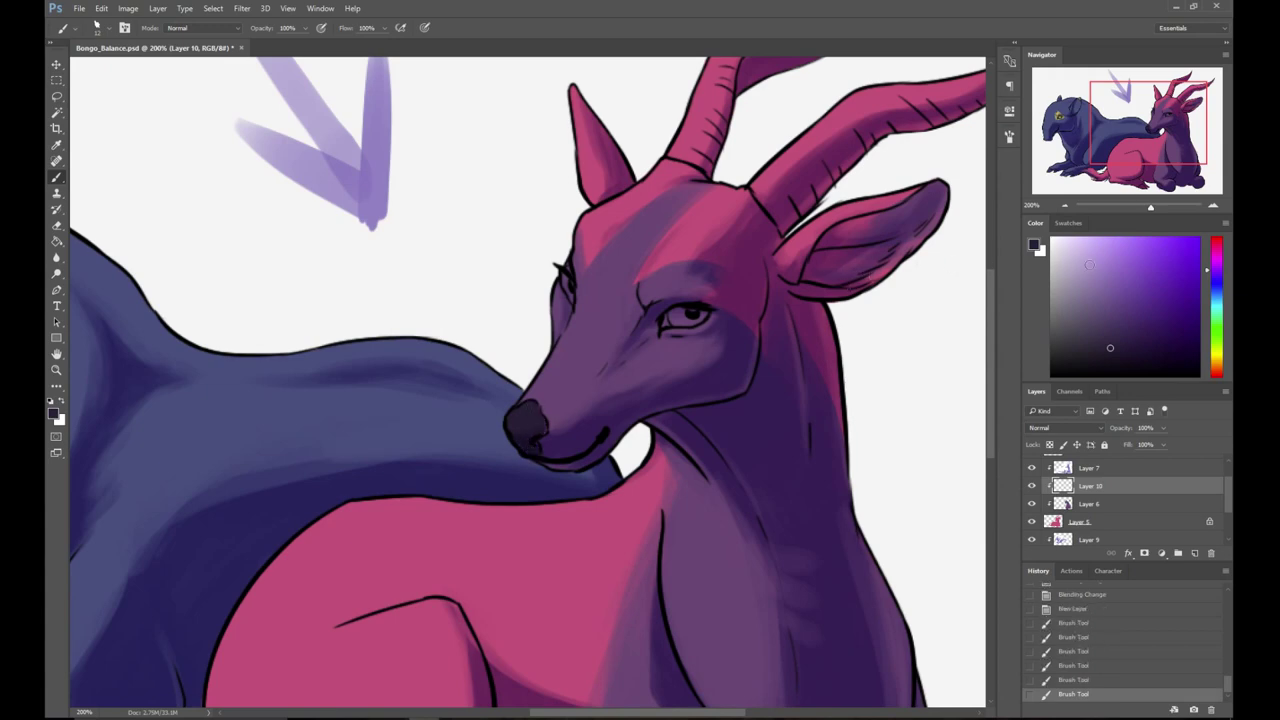
- Choose a pale bluish grey and fill in the bongo's near eye
{"action": "mouse_move", "coordinate": [1220, 290]}
{"action": "left_mouse_down"}
{"action": "mouse_move", "coordinate": [1220, 322]}
{"action": "mouse_move", "coordinate": [1222, 306]}
{"action": "left_mouse_up"}
{"action": "left_click", "coordinate": [1220, 283]}
{"action": "left_click", "coordinate": [1064, 260]}
{"action": "left_click_drag", "start_coordinate": [660, 320], "coordinate": [706, 310]}
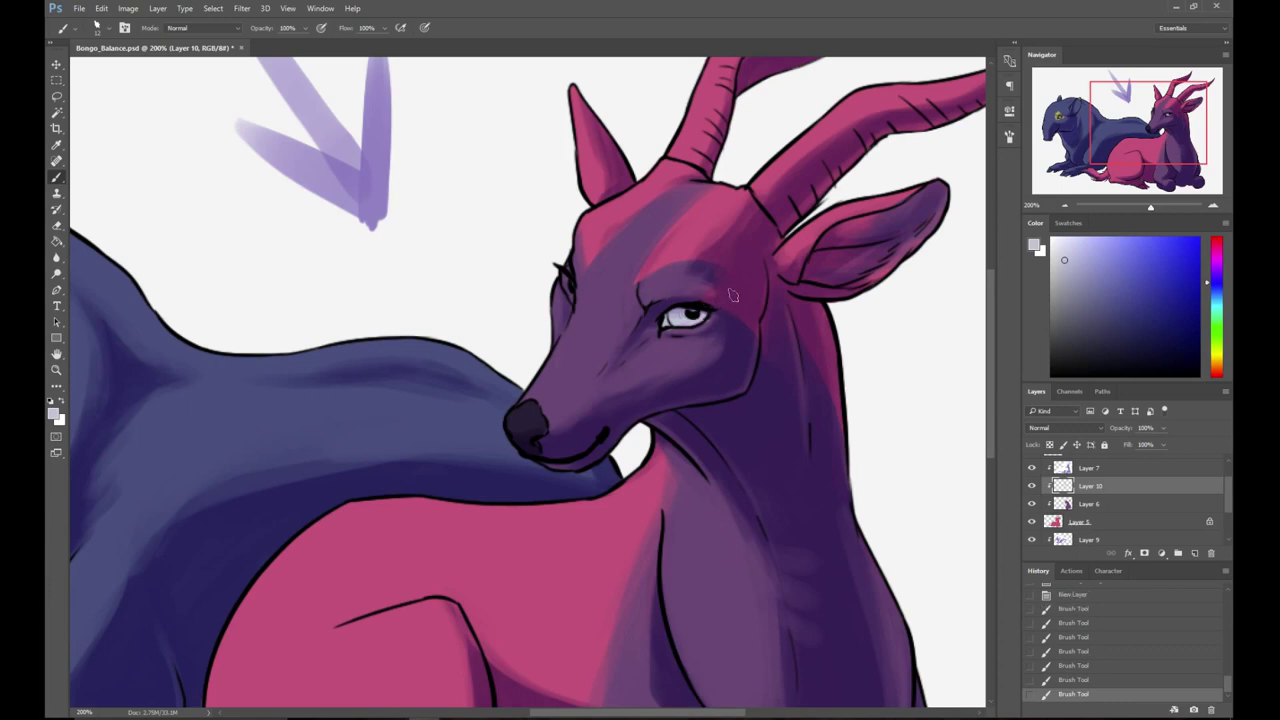
- Step back through the edit history to the uncoloured shadow painting and restore the latest painted state
{"action": "key", "text": "ctrl+z"}
{"action": "key", "text": "ctrl+z"}
{"action": "key", "text": "ctrl+z"}
{"action": "key", "text": "ctrl+z"}
{"action": "key", "text": "ctrl+z"}
{"action": "key", "text": "ctrl+z"}
{"action": "key", "text": "ctrl+z"}
{"action": "key", "text": "ctrl+z"}
{"action": "key", "text": "ctrl+z"}
{"action": "key", "text": "ctrl+z"}
{"action": "key", "text": "ctrl+shift"}
{"action": "key", "text": "ctrl+z"}
{"action": "key", "text": "ctrl+z"}
{"action": "key", "text": "ctrl+alt+z"}
{"action": "key", "text": "ctrl+alt+z"}
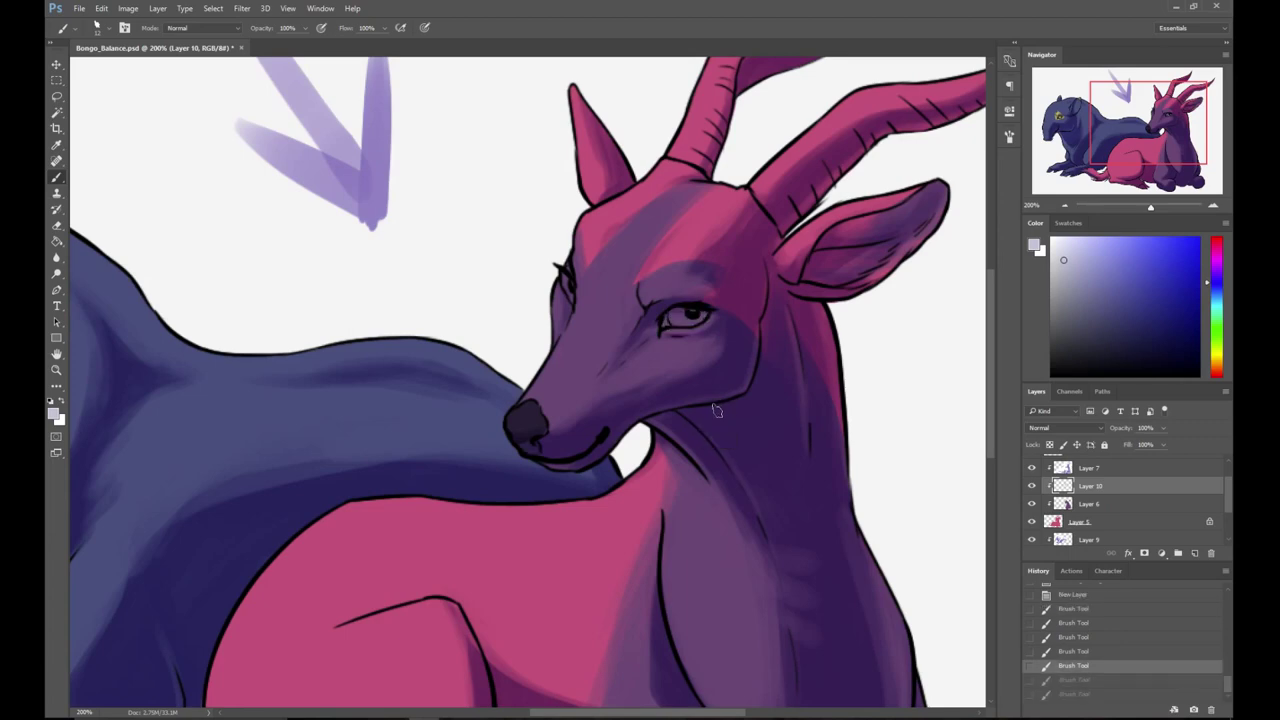
{"action": "key", "text": "ctrl+z"}
{"action": "key", "text": "ctrl+alt+z"}
{"action": "key", "text": "ctrl+alt+z"}
{"action": "key", "text": "ctrl+alt+z"}
{"action": "key", "text": "ctrl+alt+z"}
{"action": "key", "text": "ctrl+alt+z"}
{"action": "key", "text": "ctrl+alt+z"}
{"action": "key", "text": "ctrl+alt+z"}
{"action": "key", "text": "ctrl+alt+z"}
{"action": "key", "text": "ctrl+alt+z"}
{"action": "key", "text": "ctrl+alt+z"}
{"action": "key", "text": "ctrl+alt+z"}
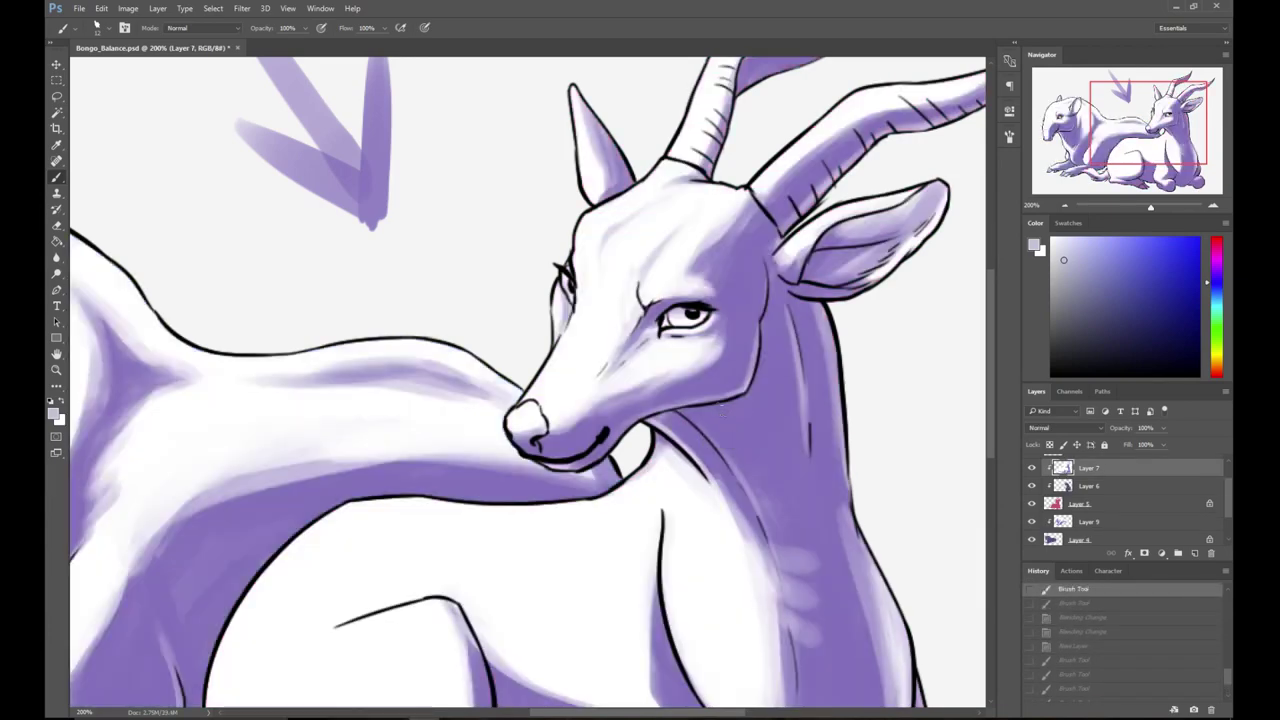
{"action": "key", "text": "ctrl+z"}
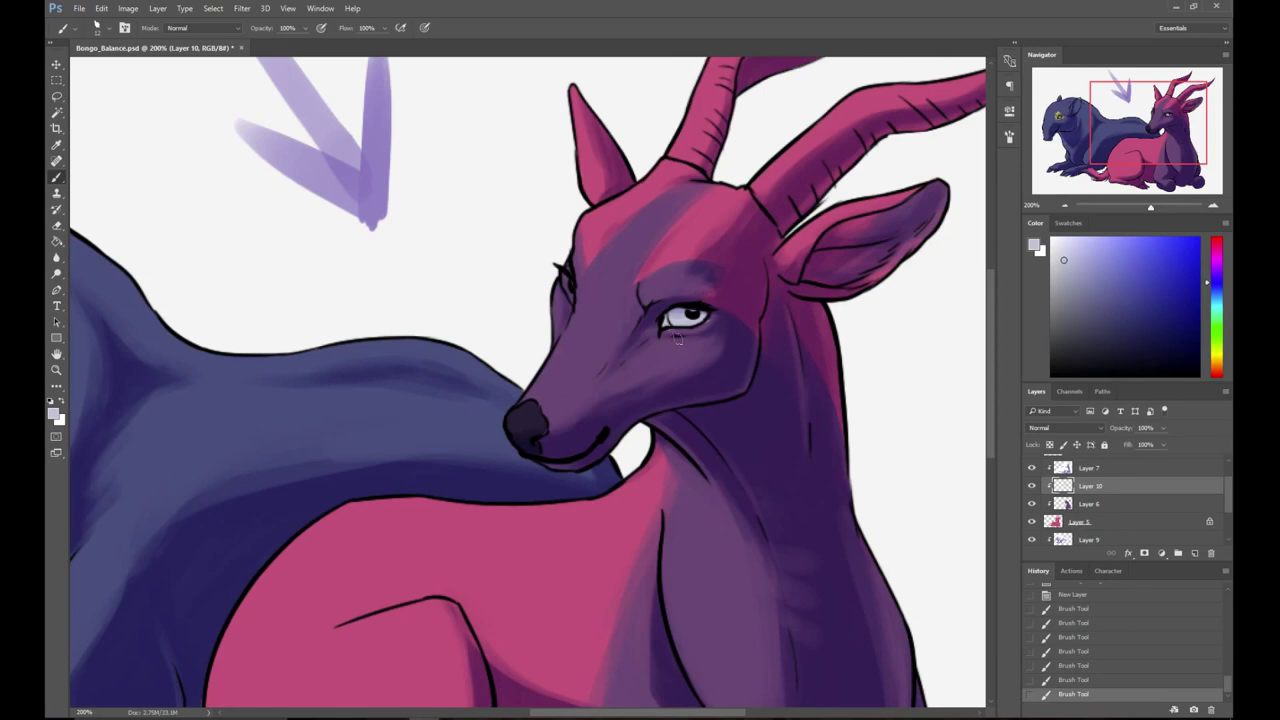
- Touch up the bongo's near eye and paint its far eye with the same pale bluish grey
{"action": "left_click", "coordinate": [690, 314]}
{"action": "left_click_drag", "start_coordinate": [731, 302], "coordinate": [704, 230]}
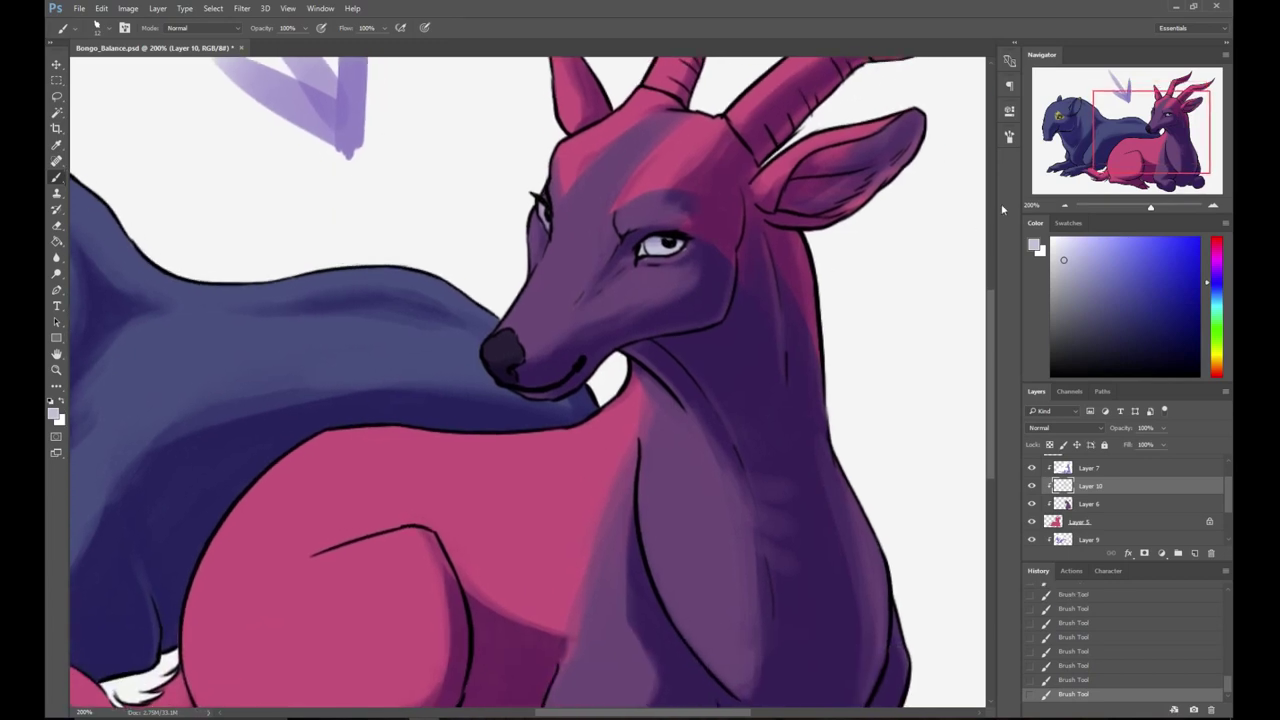
{"action": "left_click", "coordinate": [1065, 207]}
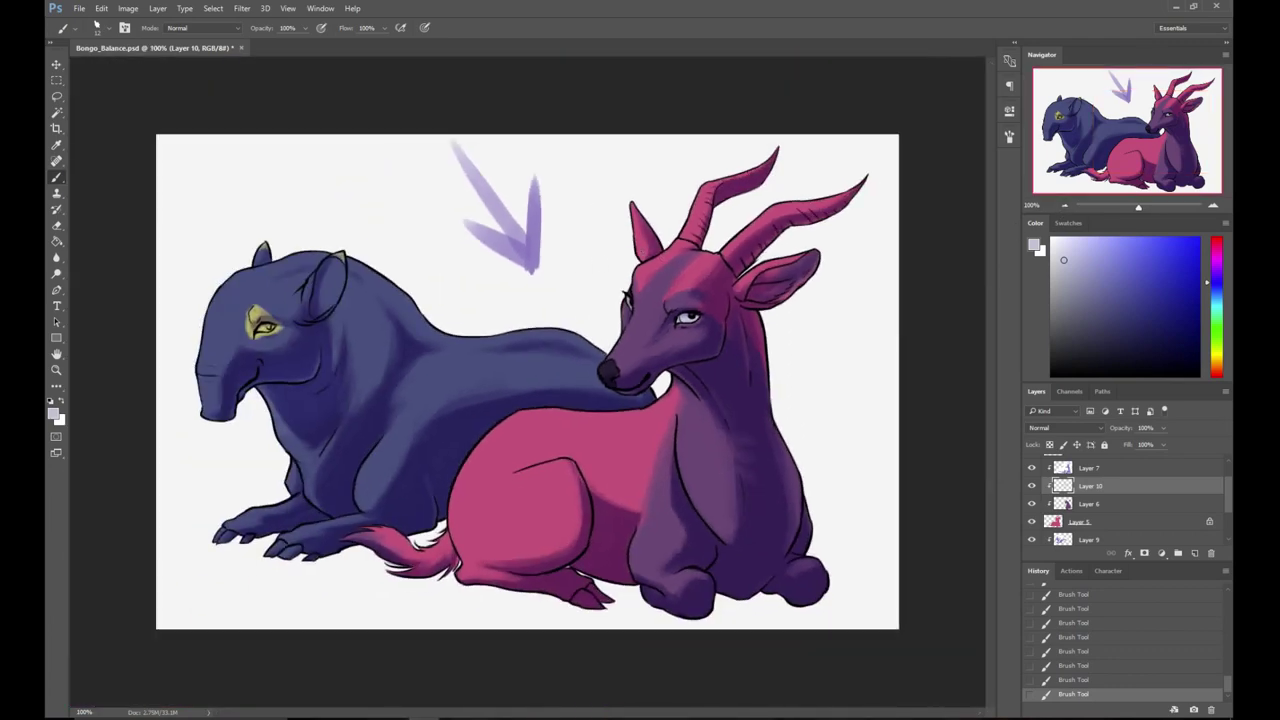
{"action": "right_click", "coordinate": [584, 243]}
{"action": "scroll", "coordinate": [742, 448], "scroll_direction": "down", "scroll_amount": 3}
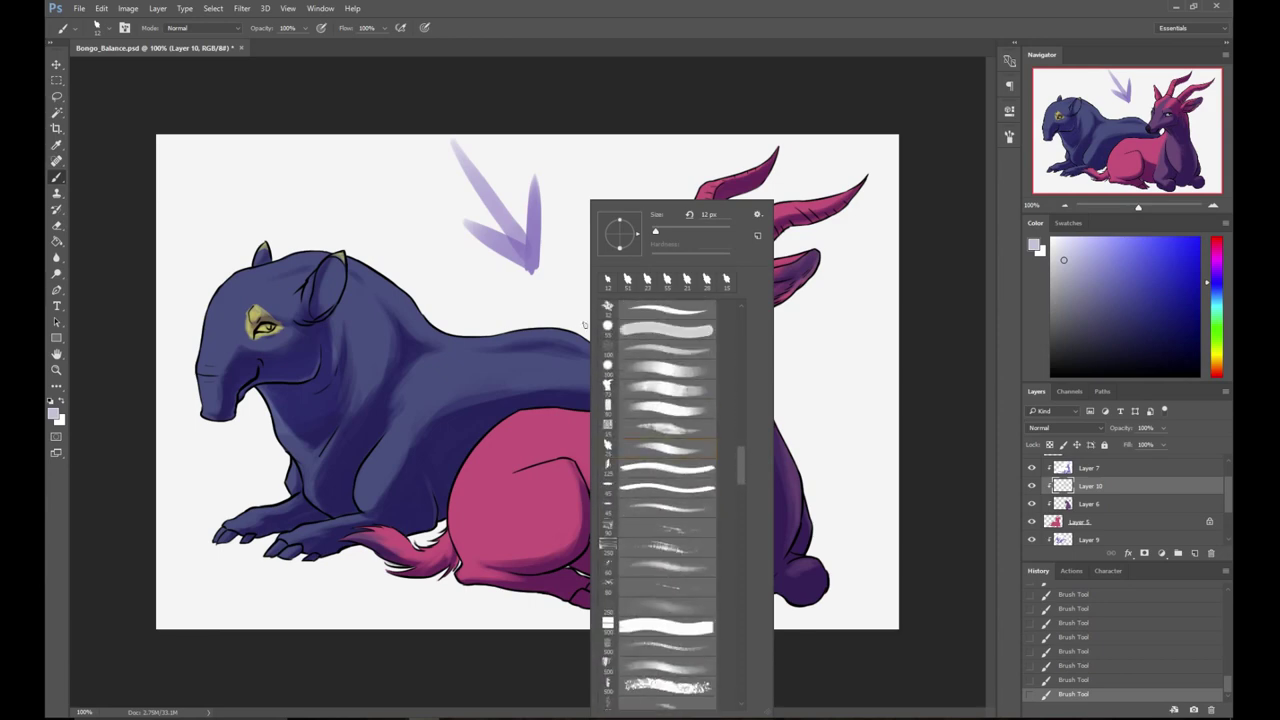
{"action": "left_click", "coordinate": [585, 50]}
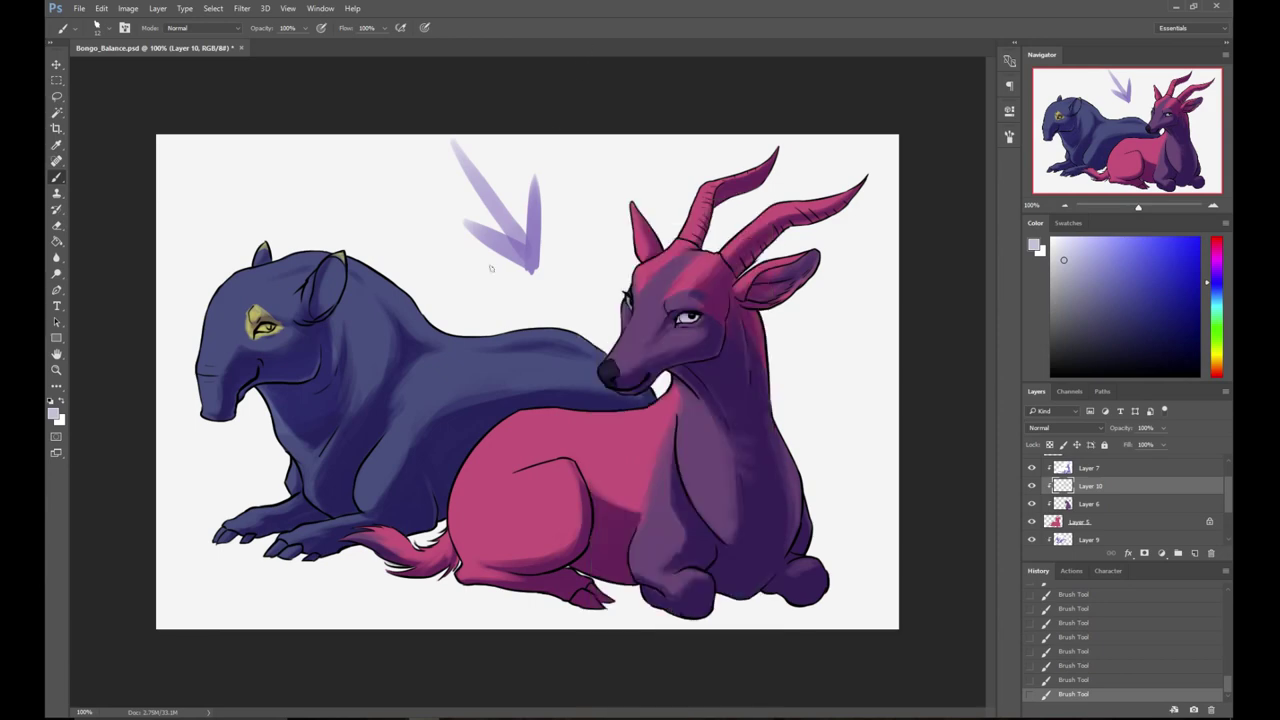
{"action": "right_click", "coordinate": [435, 220]}
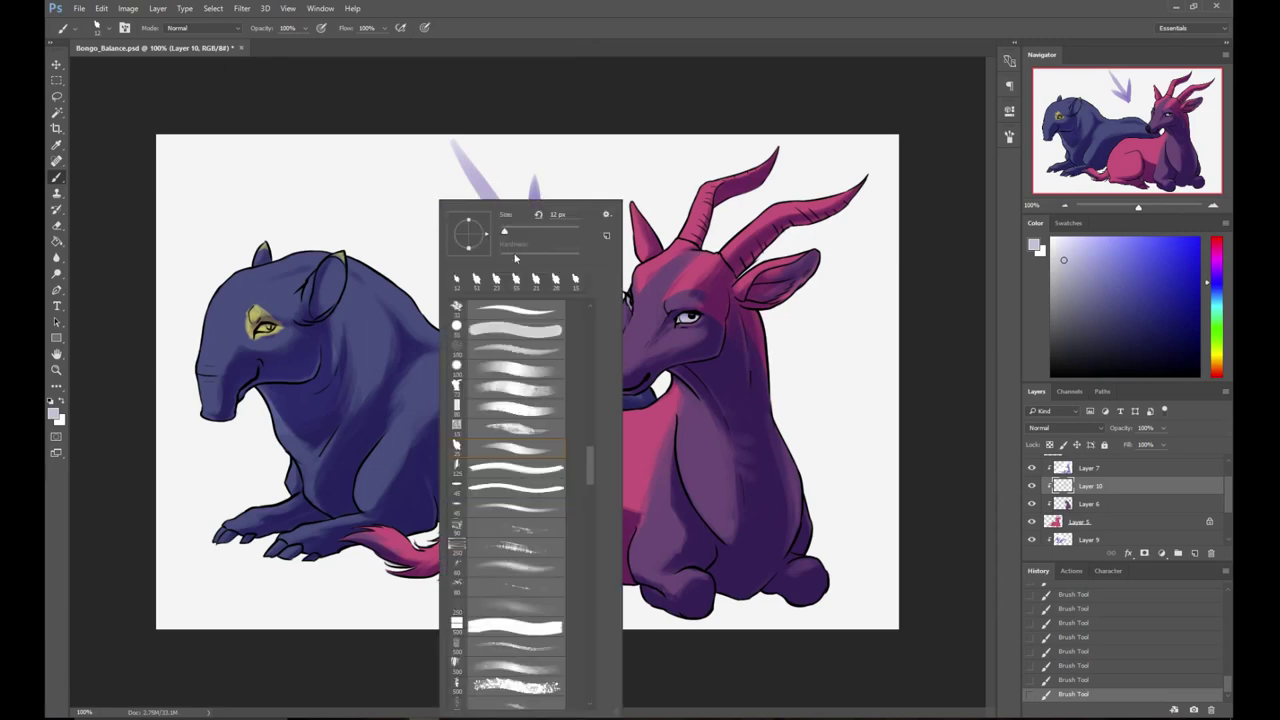
{"action": "left_click", "coordinate": [569, 93]}
{"action": "key", "text": "shift"}
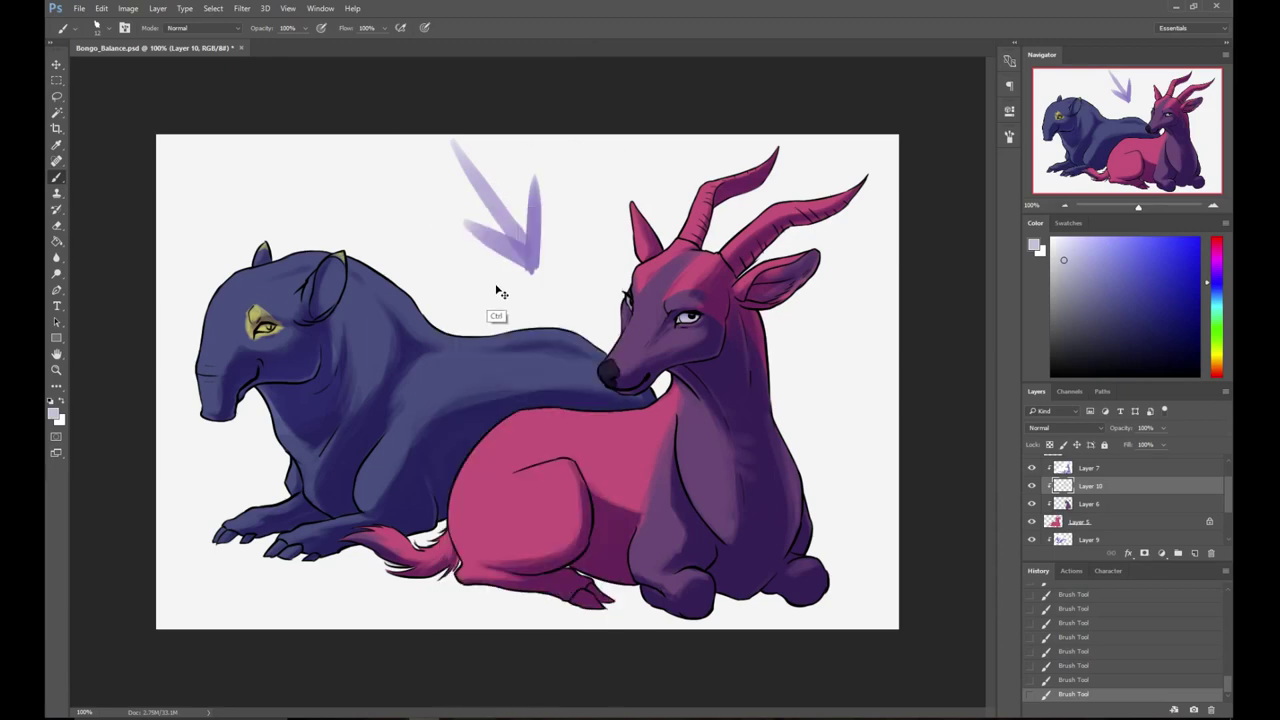
{"action": "key", "text": "shift"}
- Choose a muted reddish brown and recolour both of the bongo's eyes
{"action": "left_click", "coordinate": [1214, 208]}
{"action": "left_click_drag", "start_coordinate": [795, 218], "coordinate": [220, 266]}
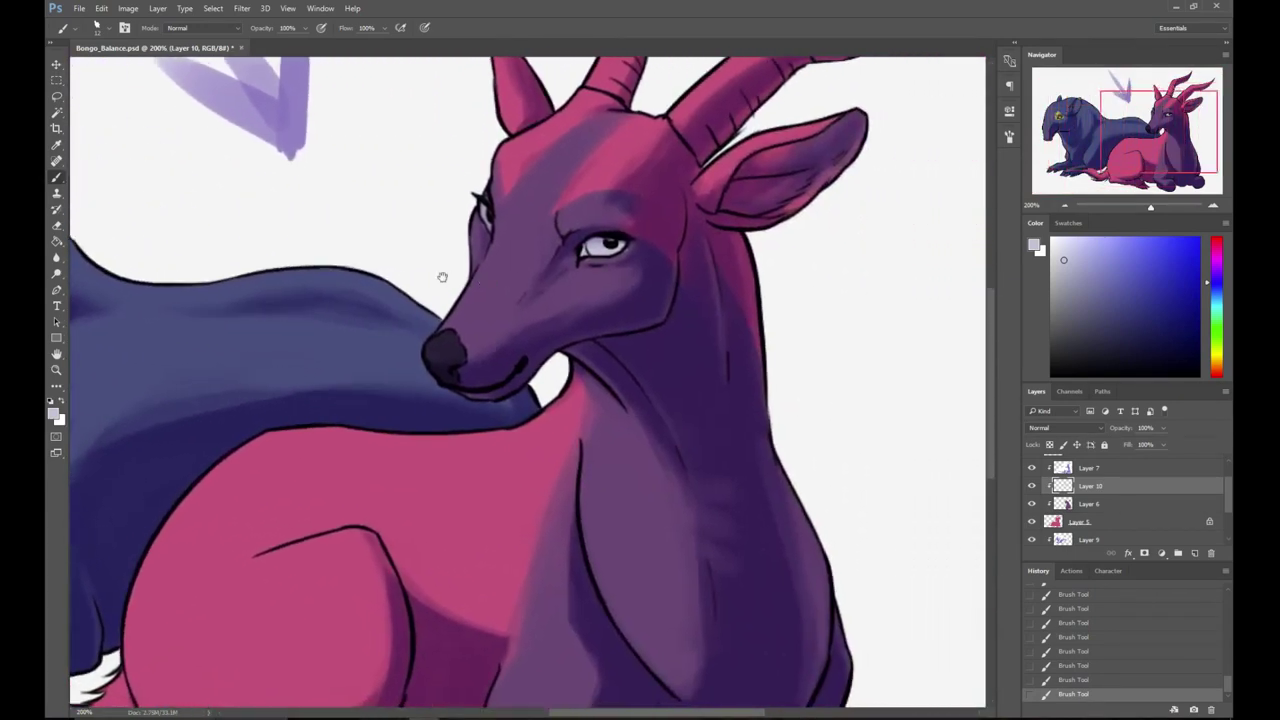
{"action": "left_click_drag", "start_coordinate": [609, 231], "coordinate": [606, 290]}
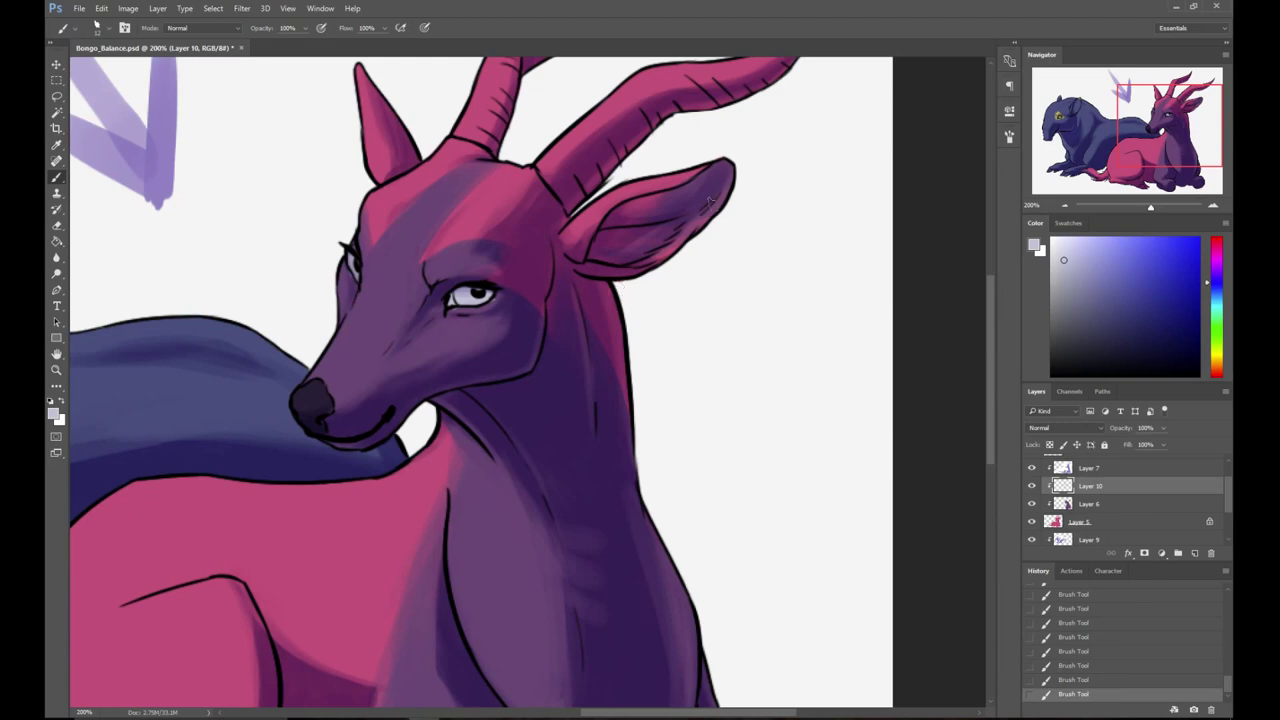
{"action": "left_click_drag", "start_coordinate": [580, 245], "coordinate": [650, 227]}
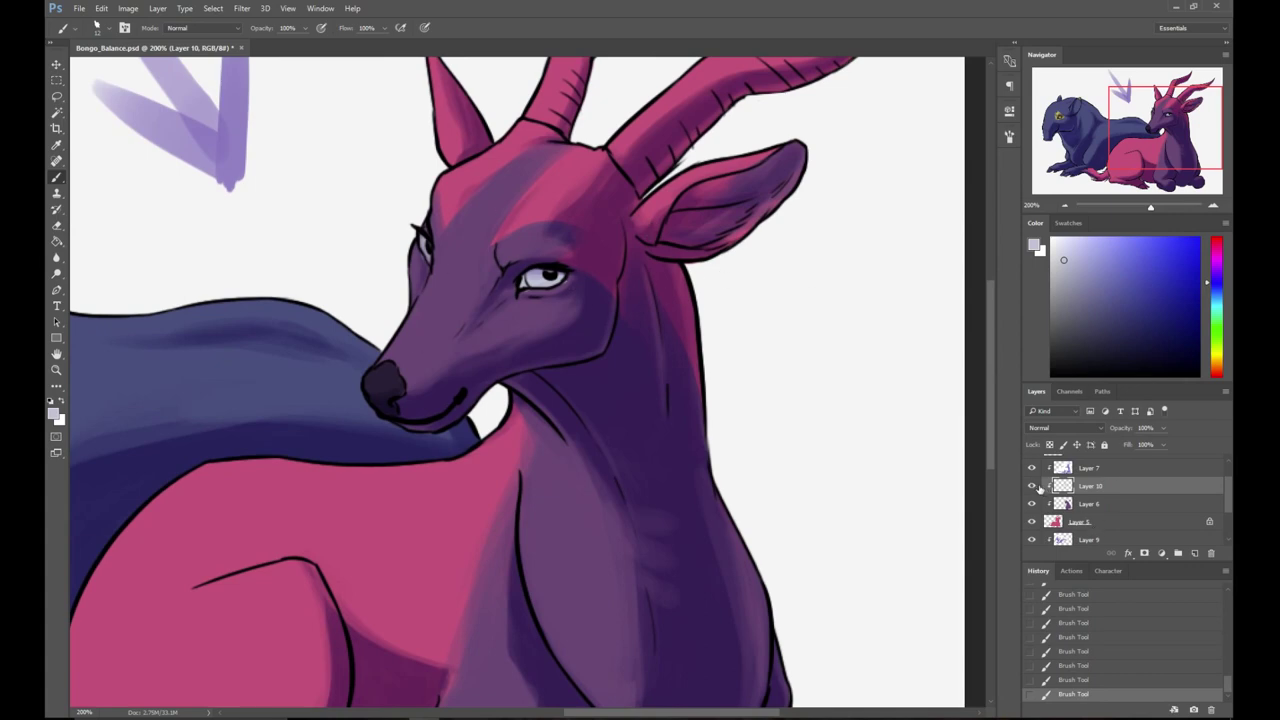
{"action": "left_click", "coordinate": [1216, 373]}
{"action": "left_click", "coordinate": [1118, 289]}
{"action": "left_click_drag", "start_coordinate": [528, 272], "coordinate": [548, 284]}
{"action": "left_click_drag", "start_coordinate": [425, 234], "coordinate": [428, 256]}
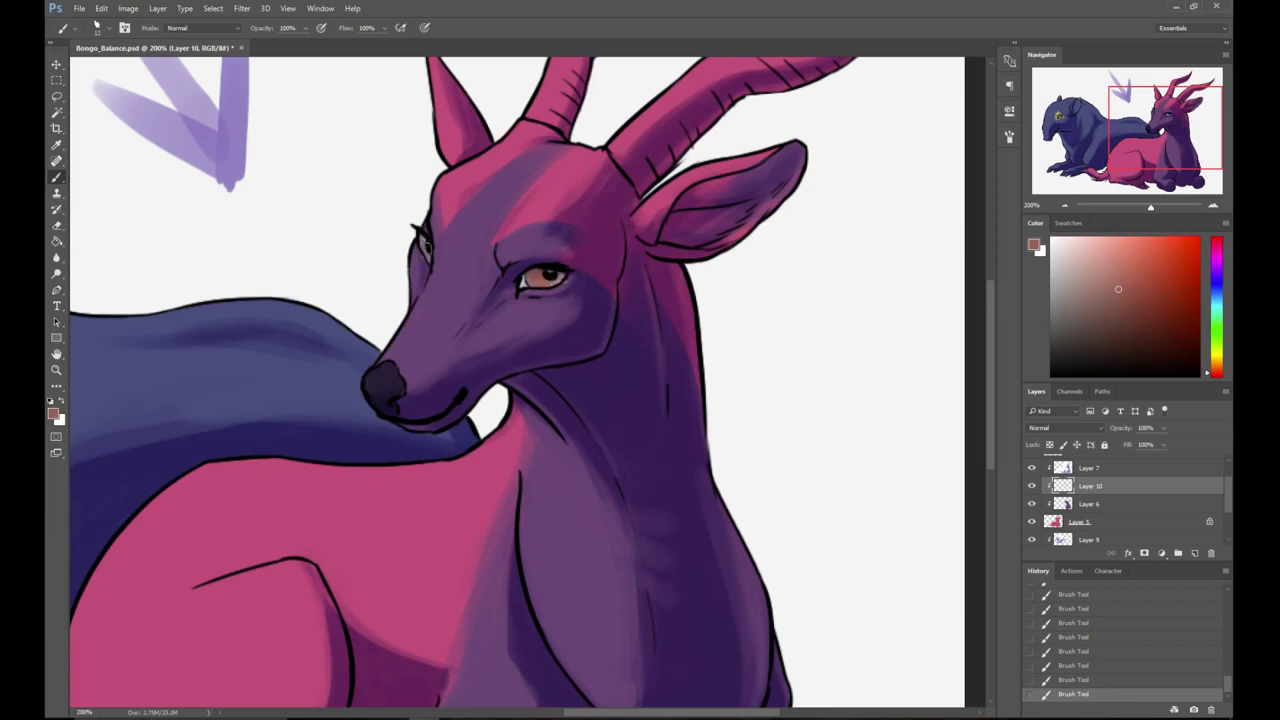
- Choose a pale yellowish grey, enlarge the brush and paint the bongo's far horn from base to tip
{"action": "left_click_drag", "start_coordinate": [590, 333], "coordinate": [531, 366]}
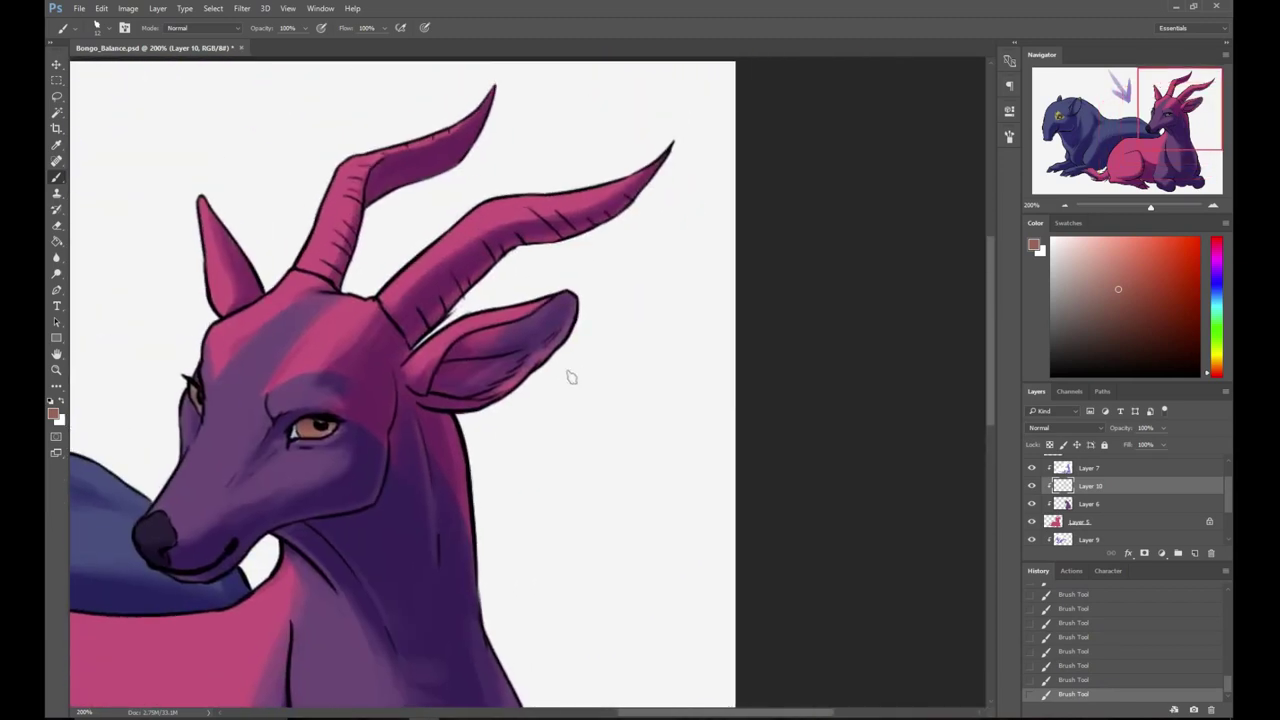
{"action": "left_click", "coordinate": [1069, 267]}
{"action": "mouse_move", "coordinate": [295, 258]}
{"action": "left_mouse_down"}
{"action": "mouse_move", "coordinate": [344, 286]}
{"action": "mouse_move", "coordinate": [310, 255]}
{"action": "mouse_move", "coordinate": [335, 260]}
{"action": "mouse_move", "coordinate": [332, 210]}
{"action": "mouse_move", "coordinate": [319, 236]}
{"action": "left_mouse_up"}
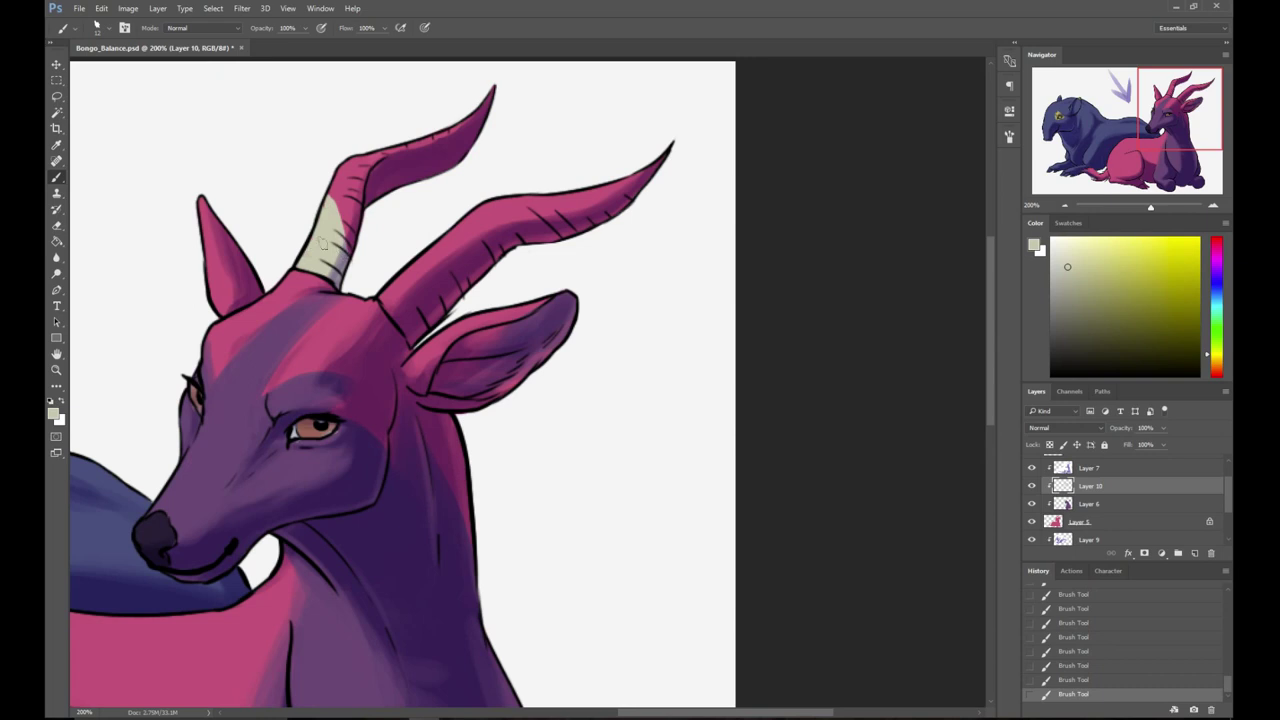
{"action": "right_click", "coordinate": [348, 228]}
{"action": "left_click_drag", "start_coordinate": [419, 229], "coordinate": [427, 230]}
{"action": "mouse_move", "coordinate": [332, 216]}
{"action": "left_mouse_down"}
{"action": "mouse_move", "coordinate": [333, 160]}
{"action": "mouse_move", "coordinate": [363, 190]}
{"action": "mouse_move", "coordinate": [413, 128]}
{"action": "mouse_move", "coordinate": [451, 166]}
{"action": "left_mouse_up"}
- Paint the lower half of the bongo's near horn pale yellowish grey with a smaller brush, undoing unwanted strokes
{"action": "left_click_drag", "start_coordinate": [374, 266], "coordinate": [408, 315]}
{"action": "key", "text": "ctrl+z"}
{"action": "right_click", "coordinate": [418, 300]}
{"action": "left_click_drag", "start_coordinate": [491, 229], "coordinate": [484, 230]}
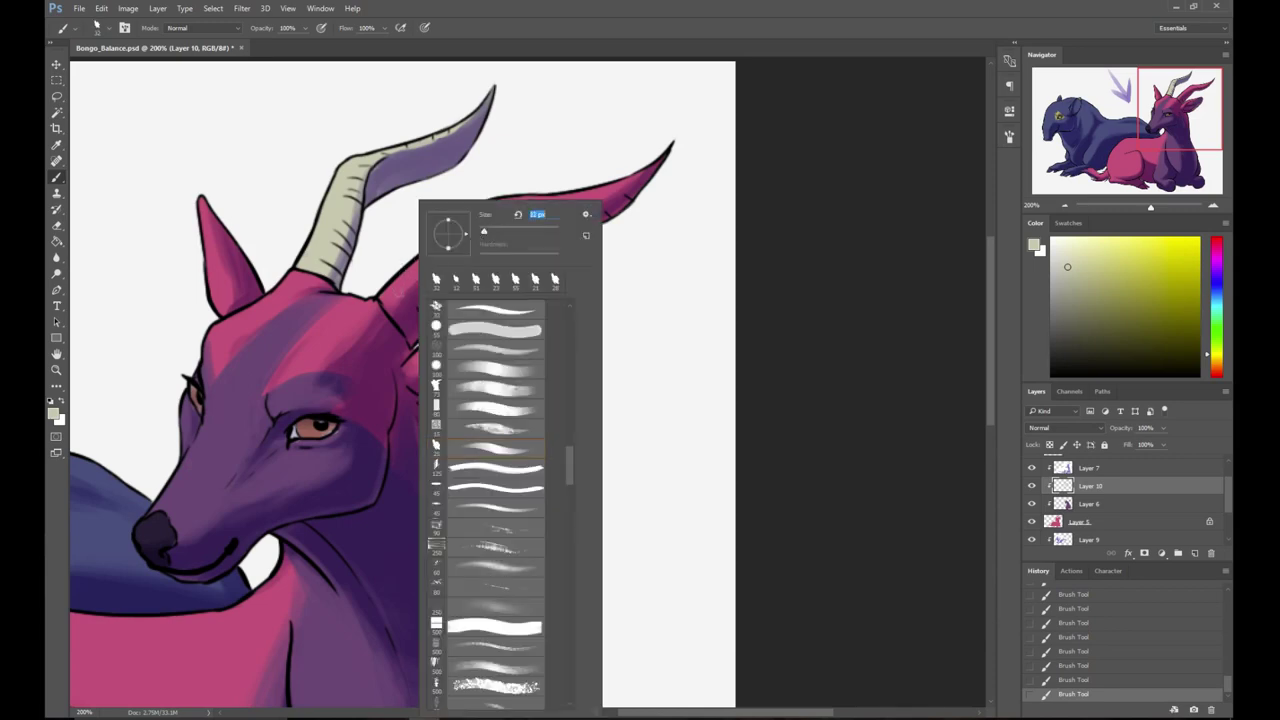
{"action": "left_click_drag", "start_coordinate": [381, 293], "coordinate": [388, 304]}
{"action": "key", "text": "ctrl+alt+z"}
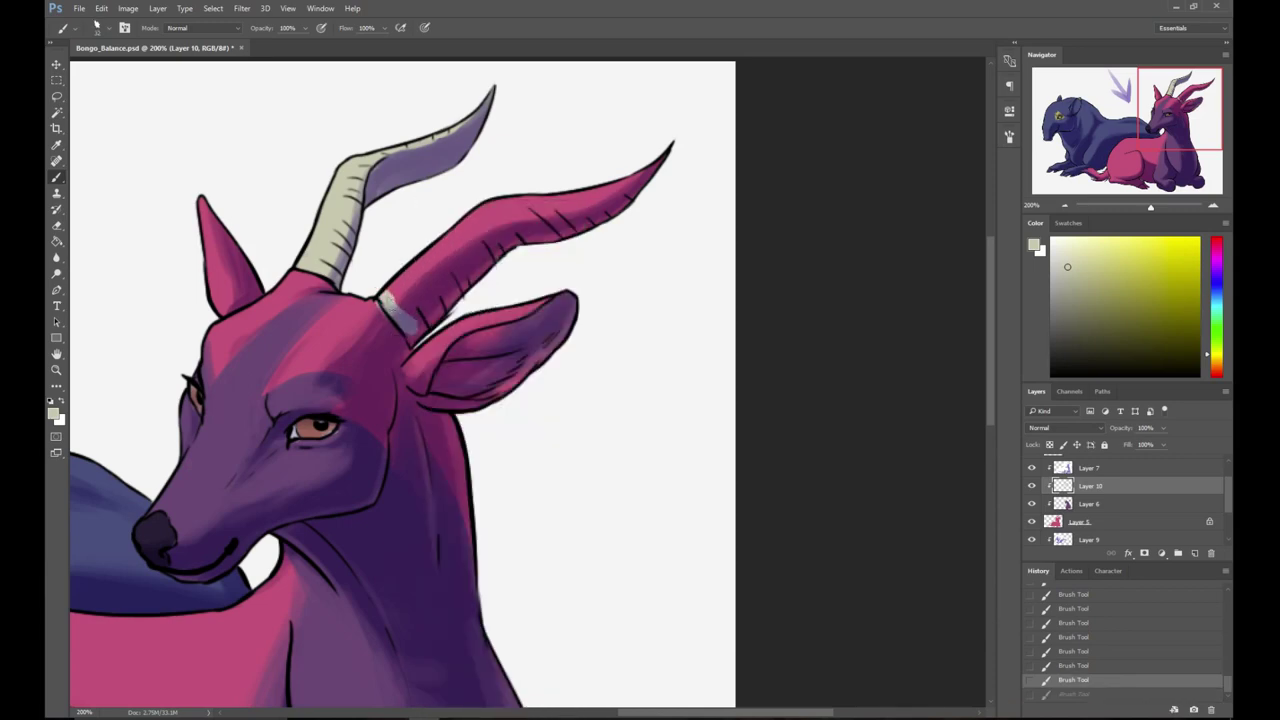
{"action": "key", "text": "ctrl+alt+z"}
{"action": "mouse_move", "coordinate": [381, 294]}
{"action": "left_mouse_down"}
{"action": "mouse_move", "coordinate": [408, 328]}
{"action": "mouse_move", "coordinate": [386, 297]}
{"action": "mouse_move", "coordinate": [414, 322]}
{"action": "mouse_move", "coordinate": [412, 338]}
{"action": "mouse_move", "coordinate": [460, 289]}
{"action": "mouse_move", "coordinate": [445, 288]}
{"action": "mouse_move", "coordinate": [462, 258]}
{"action": "mouse_move", "coordinate": [452, 254]}
{"action": "mouse_move", "coordinate": [403, 305]}
{"action": "mouse_move", "coordinate": [429, 260]}
{"action": "mouse_move", "coordinate": [499, 212]}
{"action": "mouse_move", "coordinate": [479, 218]}
{"action": "mouse_move", "coordinate": [514, 192]}
{"action": "left_mouse_up"}
{"action": "key", "text": "ctrl+alt+z"}
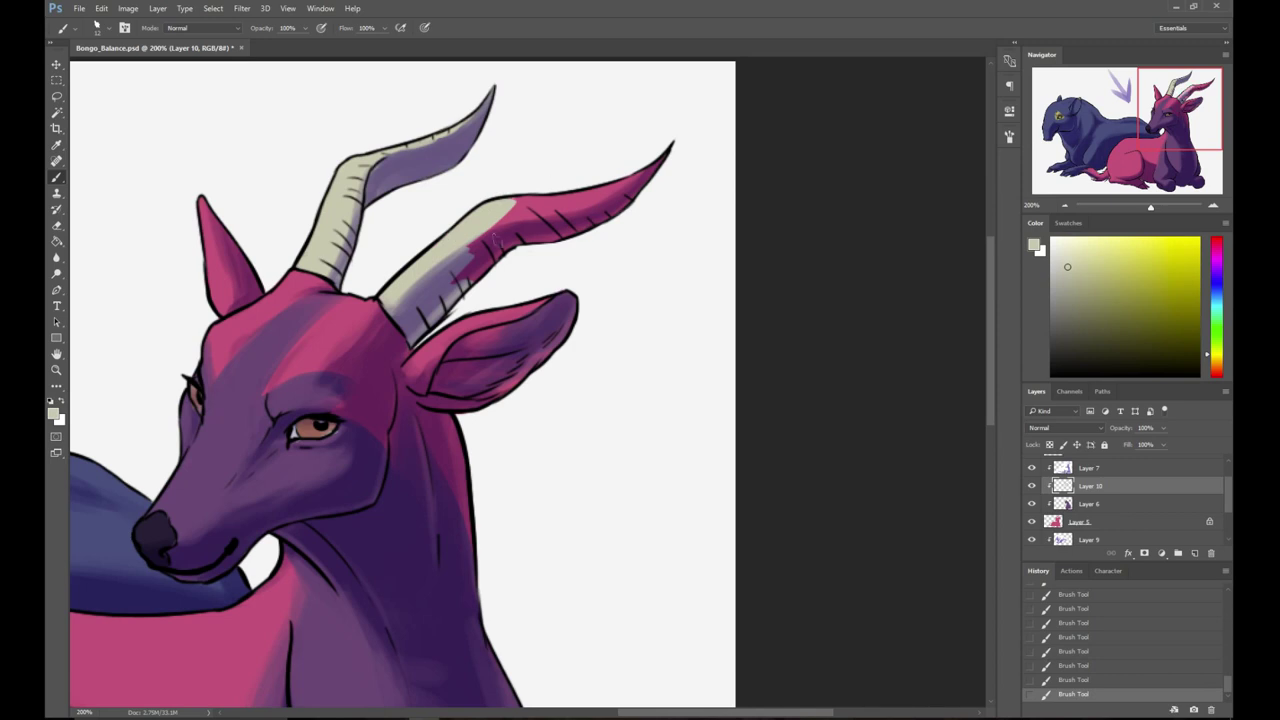
- Enlarge the brush slightly and paint the upper half of the bongo's near horn pale yellowish grey up to its tip
{"action": "right_click", "coordinate": [512, 233]}
{"action": "left_click_drag", "start_coordinate": [546, 232], "coordinate": [554, 232]}
{"action": "left_click", "coordinate": [515, 183]}
{"action": "left_click_drag", "start_coordinate": [474, 217], "coordinate": [598, 204]}
{"action": "mouse_move", "coordinate": [598, 204]}
{"action": "left_mouse_down"}
{"action": "mouse_move", "coordinate": [446, 255]}
{"action": "mouse_move", "coordinate": [604, 216]}
{"action": "mouse_move", "coordinate": [575, 208]}
{"action": "mouse_move", "coordinate": [628, 196]}
{"action": "left_mouse_up"}
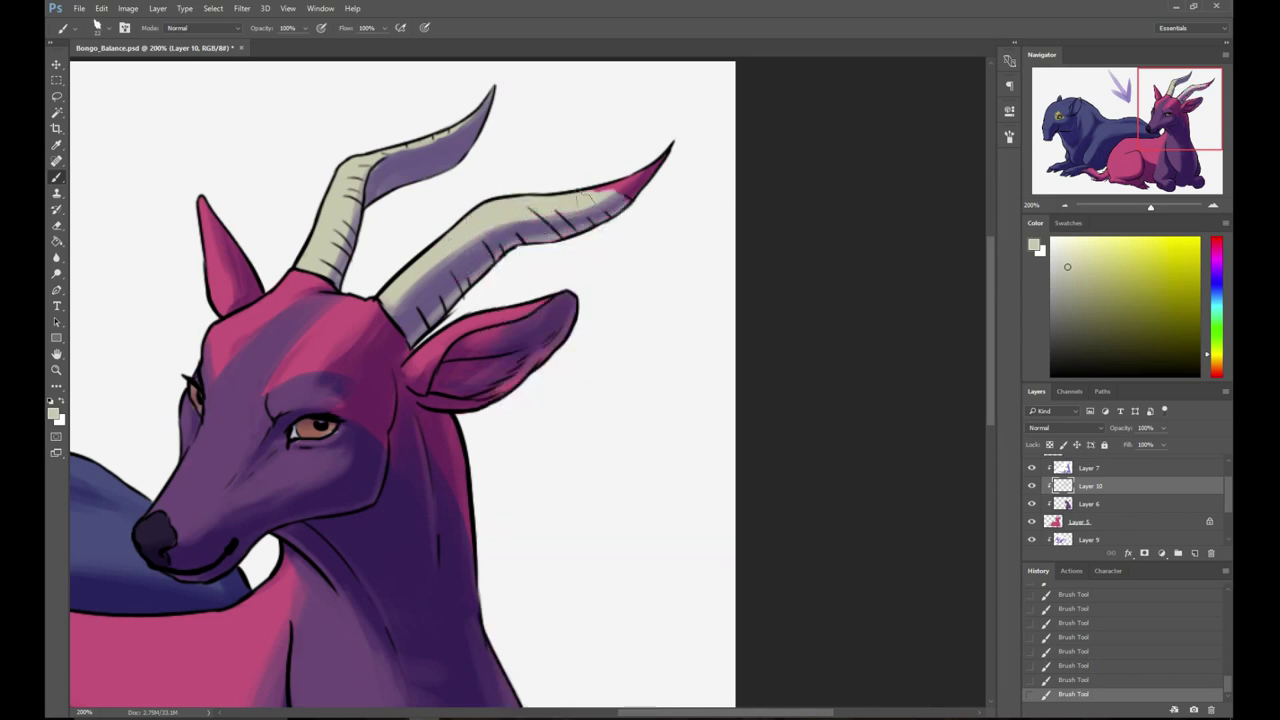
{"action": "left_click_drag", "start_coordinate": [528, 210], "coordinate": [669, 137]}
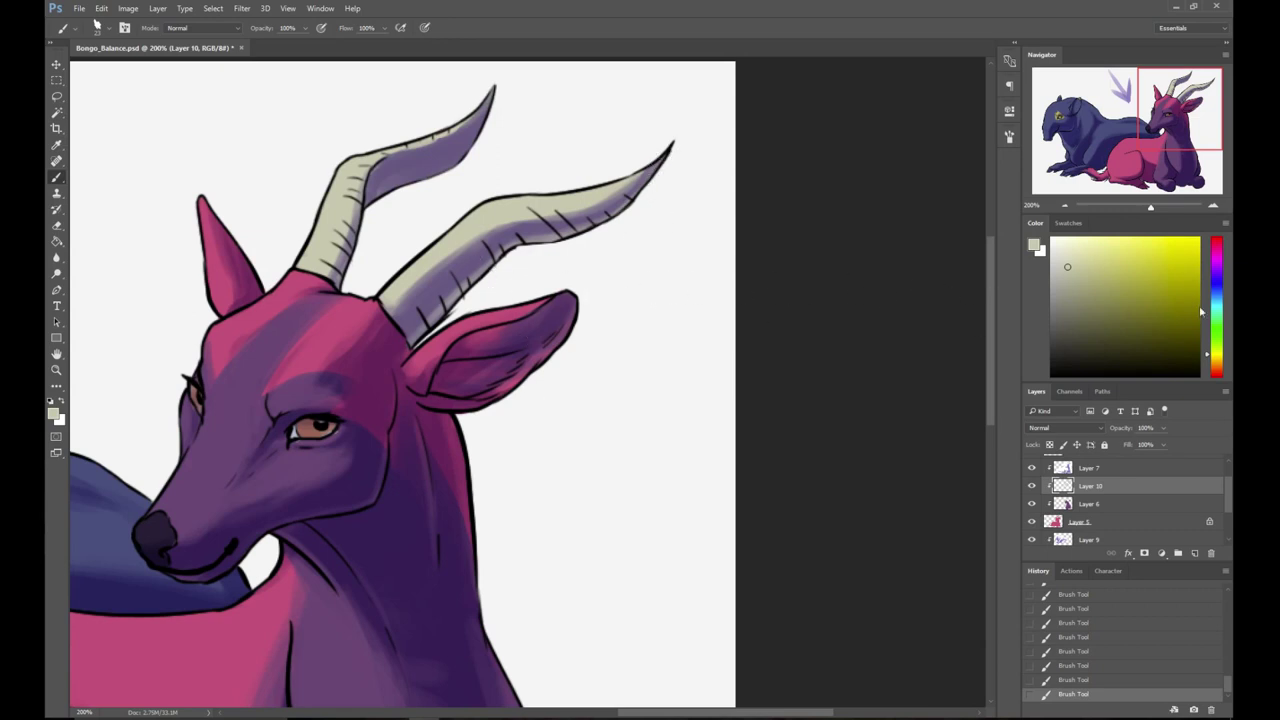
- Choose a pale cream, reduce the brush size and paint the inside and lower edge of the bongo's near ear
{"action": "left_click", "coordinate": [1210, 364]}
{"action": "left_click", "coordinate": [1076, 245]}
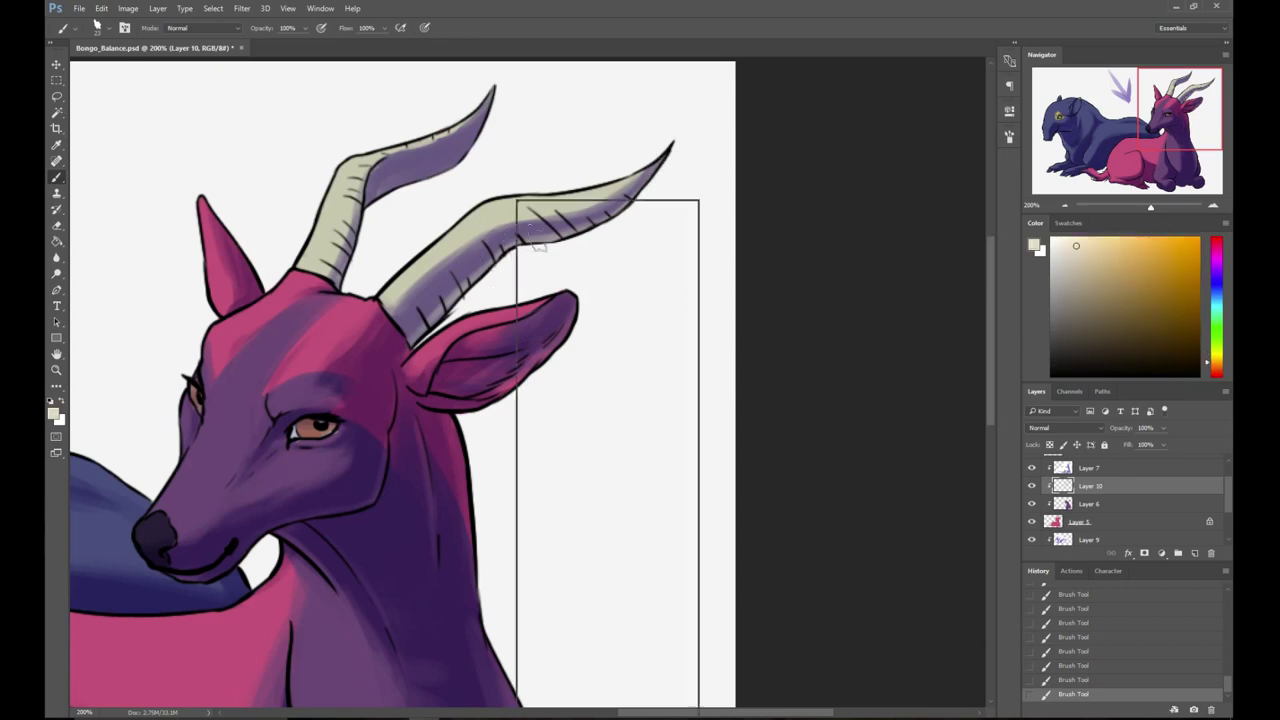
{"action": "right_click", "coordinate": [512, 254]}
{"action": "left_click", "coordinate": [585, 232]}
{"action": "left_click", "coordinate": [715, 143]}
{"action": "mouse_move", "coordinate": [450, 361]}
{"action": "left_mouse_down"}
{"action": "mouse_move", "coordinate": [525, 334]}
{"action": "mouse_move", "coordinate": [490, 336]}
{"action": "mouse_move", "coordinate": [568, 293]}
{"action": "mouse_move", "coordinate": [550, 320]}
{"action": "left_mouse_up"}
{"action": "mouse_move", "coordinate": [458, 402]}
{"action": "left_mouse_down"}
{"action": "mouse_move", "coordinate": [556, 343]}
{"action": "mouse_move", "coordinate": [571, 305]}
{"action": "mouse_move", "coordinate": [562, 322]}
{"action": "left_mouse_up"}
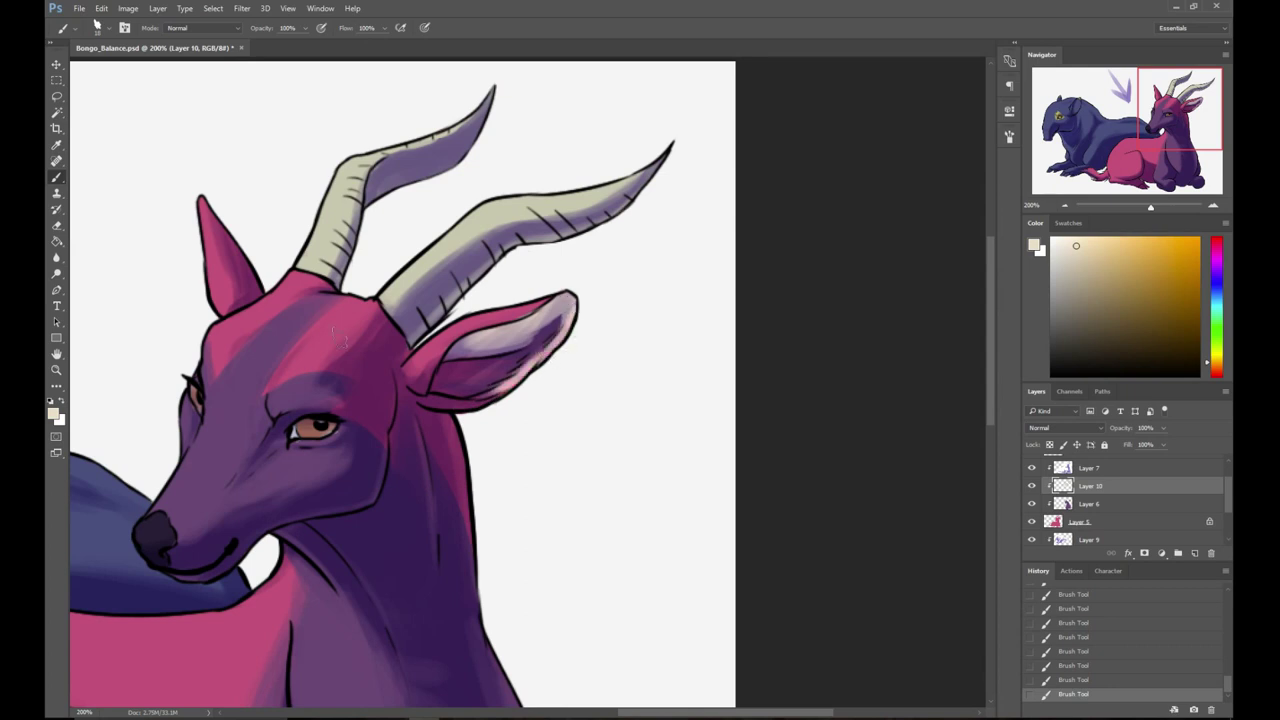
- Paint cream markings across the bridge of the bongo's muzzle, around both eyes and over its near cheek
{"action": "mouse_move", "coordinate": [222, 428]}
{"action": "left_mouse_down"}
{"action": "mouse_move", "coordinate": [200, 440]}
{"action": "mouse_move", "coordinate": [220, 438]}
{"action": "mouse_move", "coordinate": [204, 410]}
{"action": "mouse_move", "coordinate": [245, 437]}
{"action": "mouse_move", "coordinate": [238, 458]}
{"action": "mouse_move", "coordinate": [244, 440]}
{"action": "mouse_move", "coordinate": [258, 448]}
{"action": "left_mouse_up"}
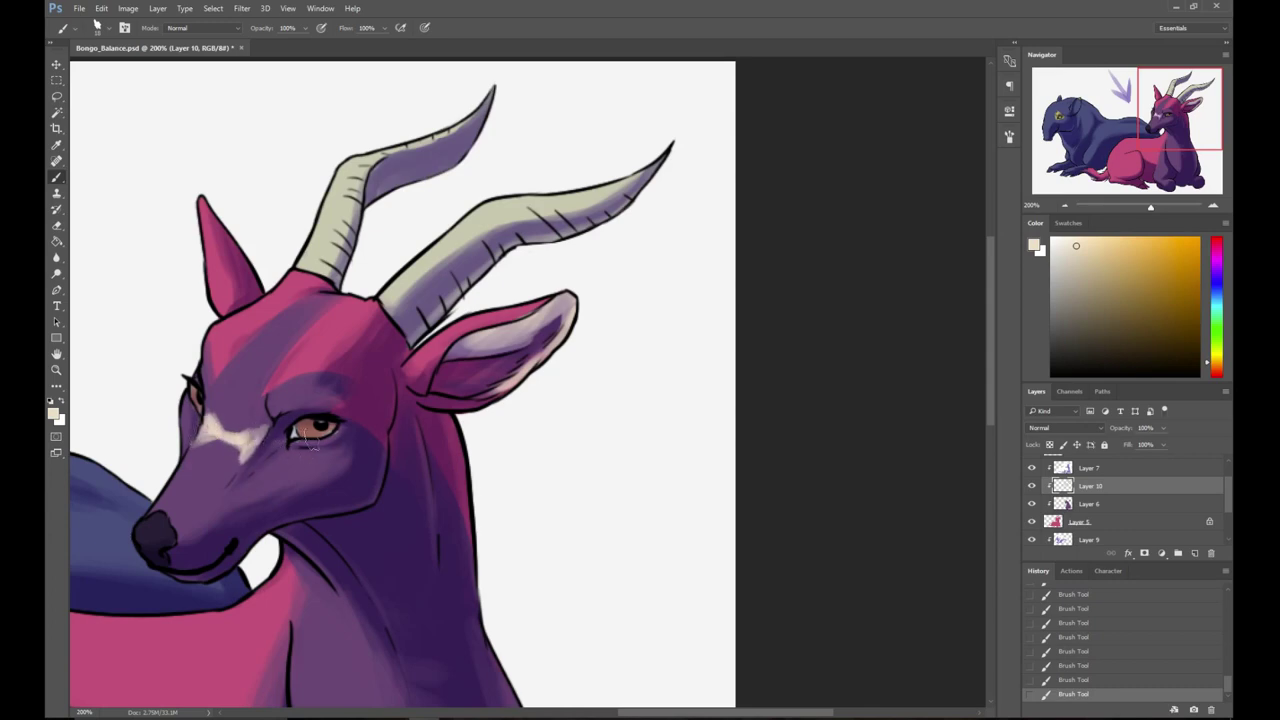
{"action": "mouse_move", "coordinate": [297, 409]}
{"action": "left_mouse_down"}
{"action": "mouse_move", "coordinate": [270, 407]}
{"action": "mouse_move", "coordinate": [288, 405]}
{"action": "left_mouse_up"}
{"action": "mouse_move", "coordinate": [282, 470]}
{"action": "left_mouse_down"}
{"action": "mouse_move", "coordinate": [266, 432]}
{"action": "mouse_move", "coordinate": [257, 460]}
{"action": "mouse_move", "coordinate": [304, 466]}
{"action": "mouse_move", "coordinate": [268, 468]}
{"action": "mouse_move", "coordinate": [322, 461]}
{"action": "mouse_move", "coordinate": [264, 431]}
{"action": "mouse_move", "coordinate": [346, 461]}
{"action": "mouse_move", "coordinate": [292, 482]}
{"action": "left_mouse_up"}
{"action": "mouse_move", "coordinate": [186, 390]}
{"action": "left_mouse_down"}
{"action": "mouse_move", "coordinate": [186, 440]}
{"action": "mouse_move", "coordinate": [184, 405]}
{"action": "mouse_move", "coordinate": [238, 412]}
{"action": "left_mouse_up"}
{"action": "mouse_move", "coordinate": [196, 450]}
{"action": "left_mouse_down"}
{"action": "mouse_move", "coordinate": [268, 448]}
{"action": "mouse_move", "coordinate": [237, 419]}
{"action": "mouse_move", "coordinate": [237, 442]}
{"action": "mouse_move", "coordinate": [198, 440]}
{"action": "mouse_move", "coordinate": [308, 470]}
{"action": "left_mouse_up"}
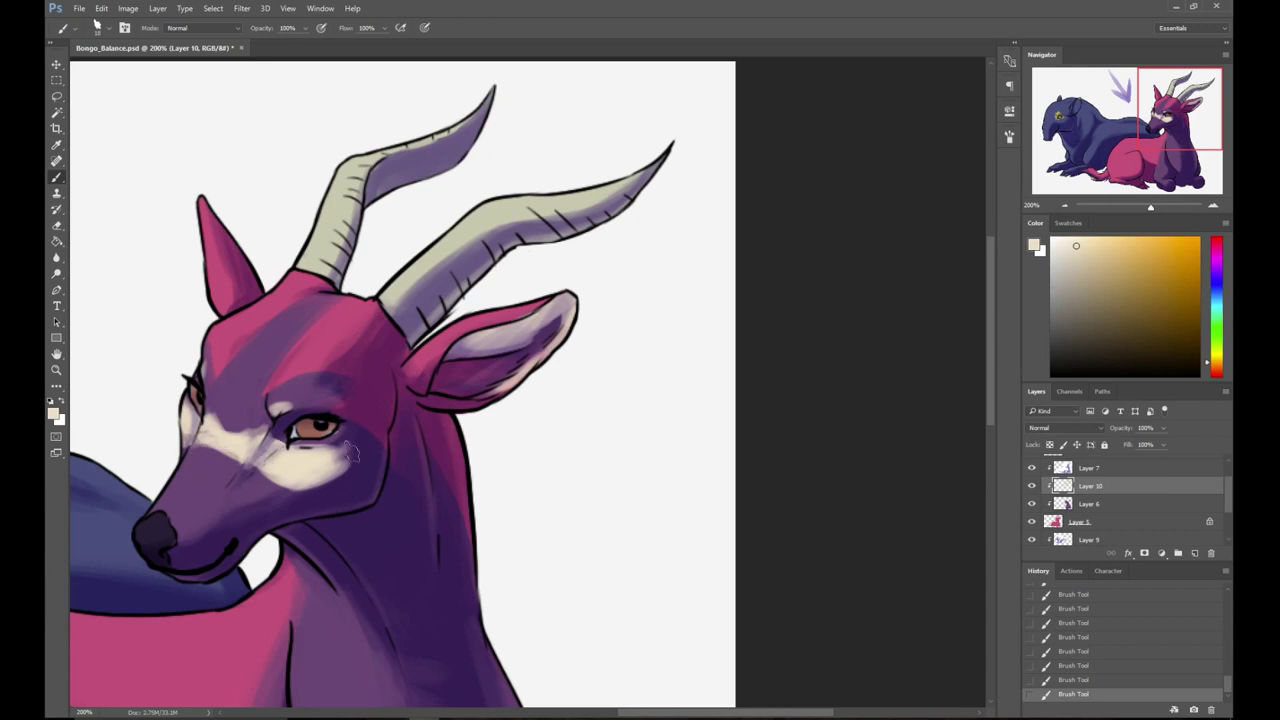
{"action": "mouse_move", "coordinate": [294, 472]}
{"action": "left_mouse_down"}
{"action": "mouse_move", "coordinate": [289, 484]}
{"action": "mouse_move", "coordinate": [346, 468]}
{"action": "left_mouse_up"}
- Examine the bongo's cream face markings up close and against the whole drawing
{"action": "left_click_drag", "start_coordinate": [469, 345], "coordinate": [810, 315]}
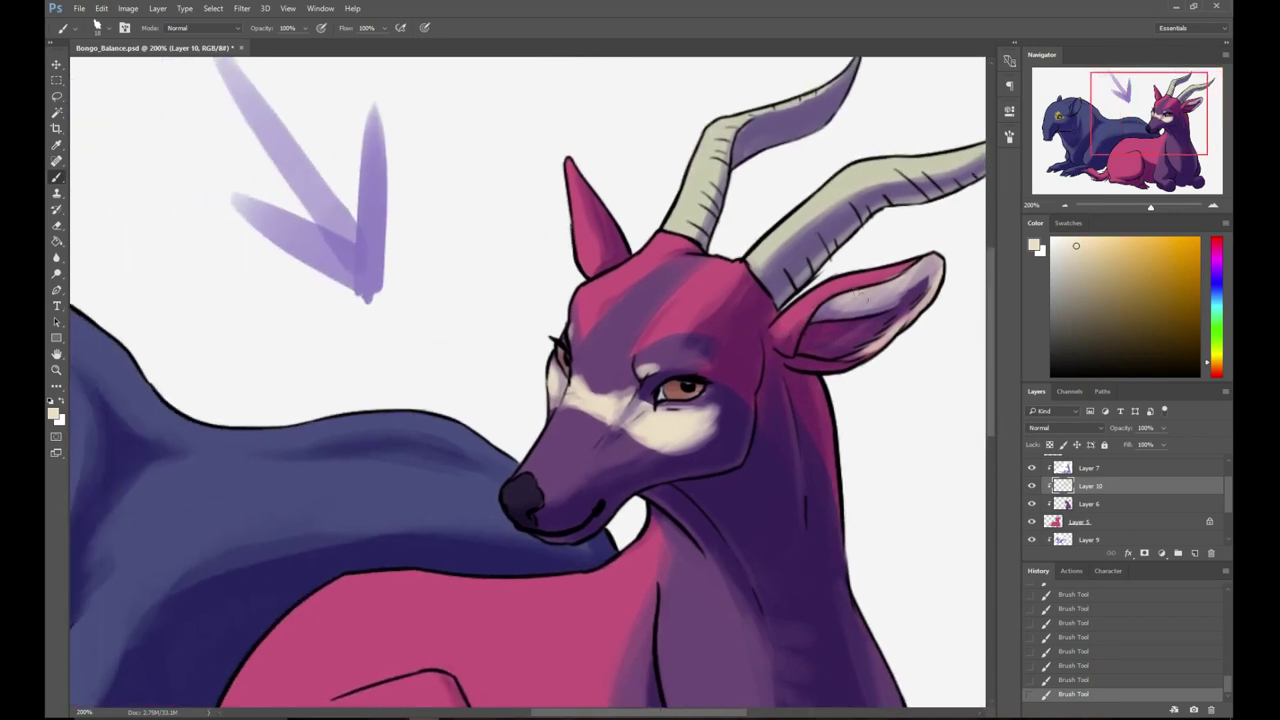
{"action": "left_click", "coordinate": [1063, 203]}
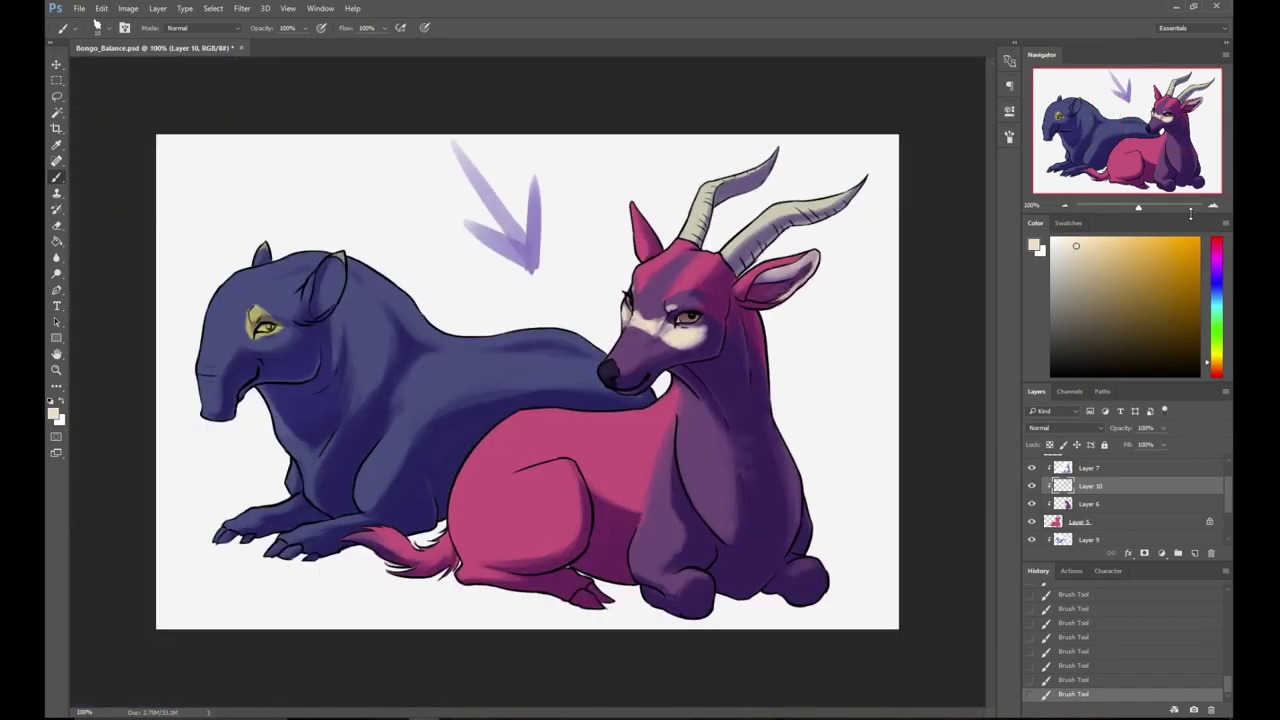
{"action": "left_click", "coordinate": [1217, 207]}
{"action": "mouse_move", "coordinate": [1140, 154]}
{"action": "left_mouse_down"}
{"action": "mouse_move", "coordinate": [1154, 151]}
{"action": "mouse_move", "coordinate": [1093, 141]}
{"action": "mouse_move", "coordinate": [1161, 152]}
{"action": "left_mouse_up"}
{"action": "left_click_drag", "start_coordinate": [630, 291], "coordinate": [562, 161]}
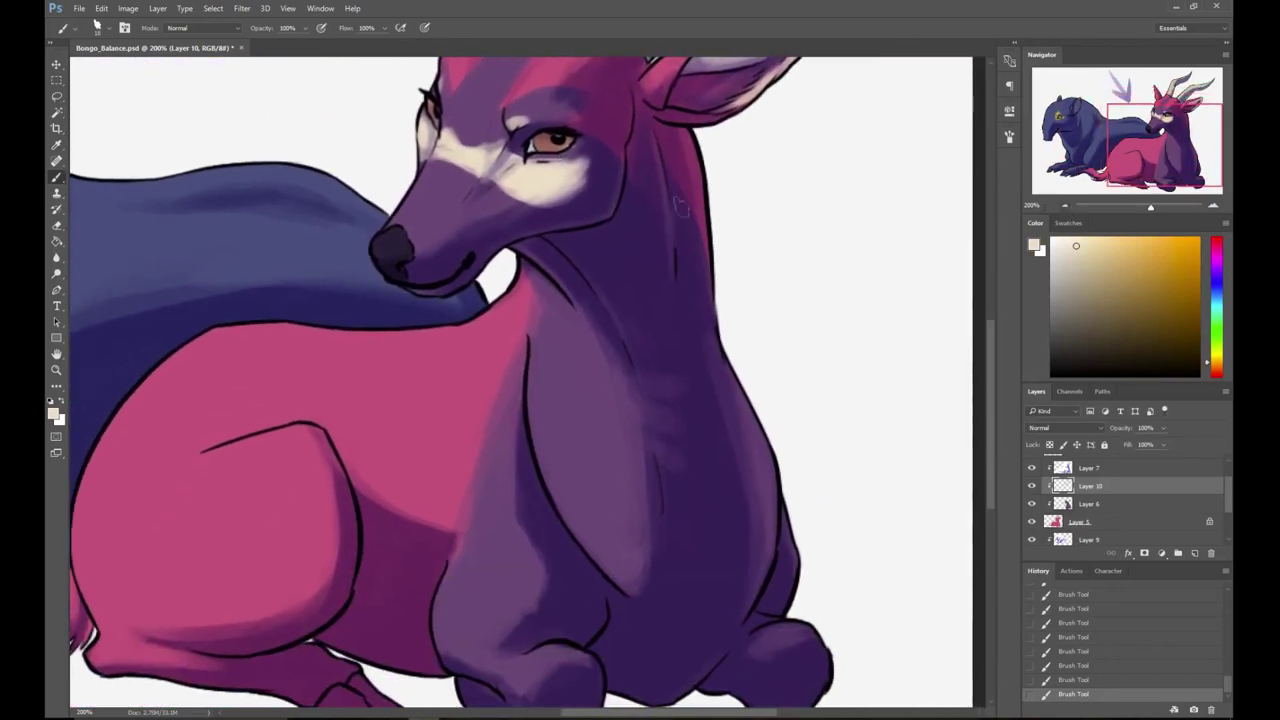
{"action": "left_click_drag", "start_coordinate": [716, 205], "coordinate": [655, 376]}
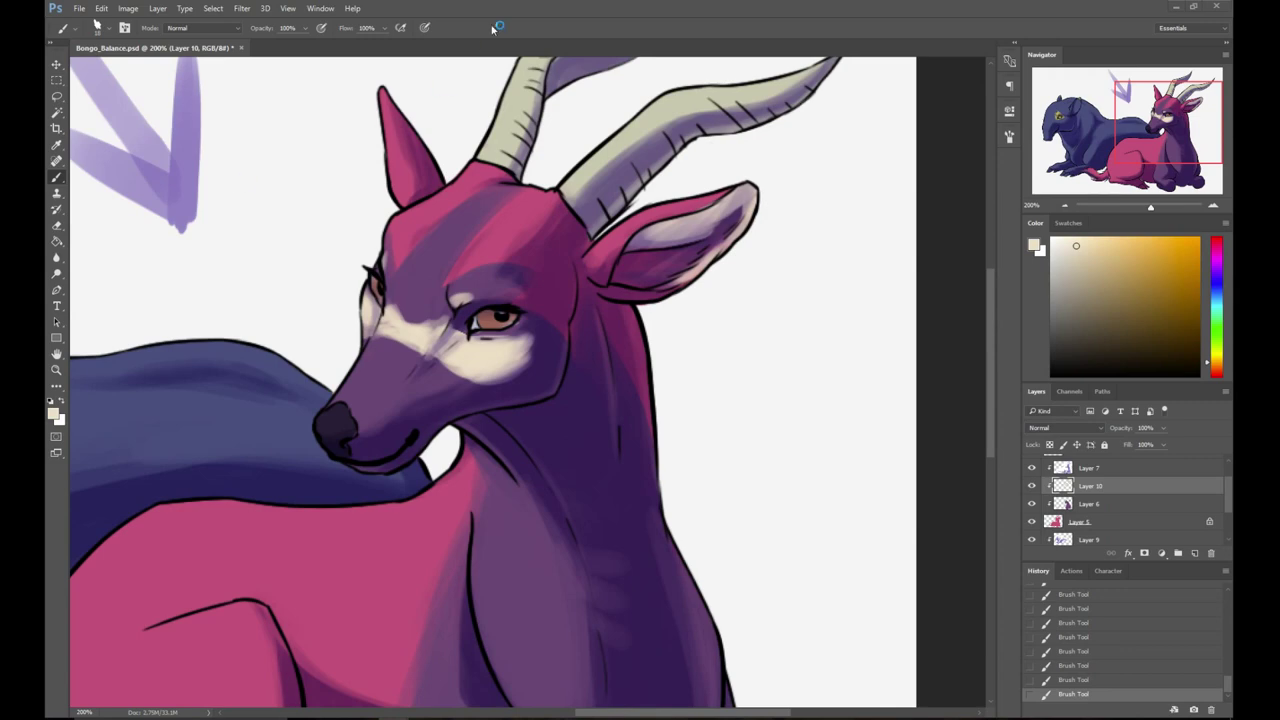
{"action": "left_click", "coordinate": [1066, 204]}
{"action": "left_click", "coordinate": [1066, 204]}
{"action": "left_click", "coordinate": [1214, 206]}
{"action": "left_click", "coordinate": [1214, 206]}
{"action": "left_click", "coordinate": [1214, 206]}
{"action": "left_click", "coordinate": [1066, 205]}
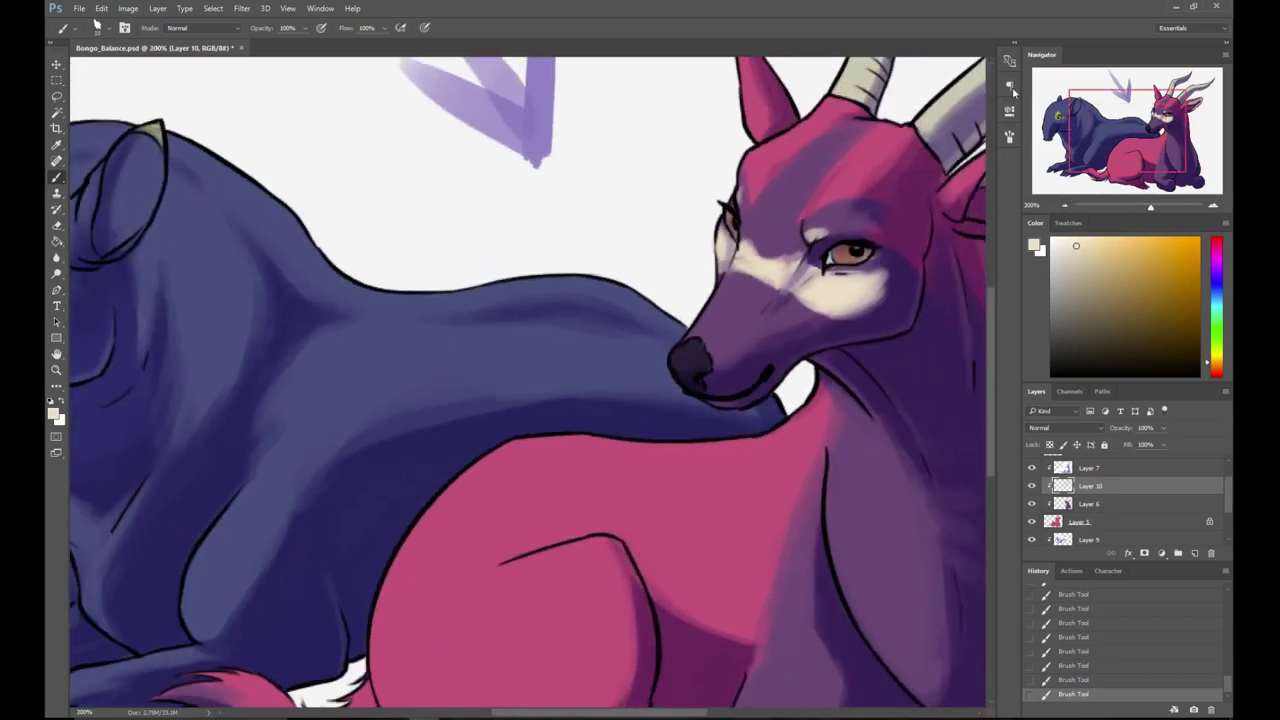
- Paint a curved cream band across the bongo's lower chest and thicken its middle with short fur-like strokes
{"action": "left_click_drag", "start_coordinate": [666, 257], "coordinate": [507, 200]}
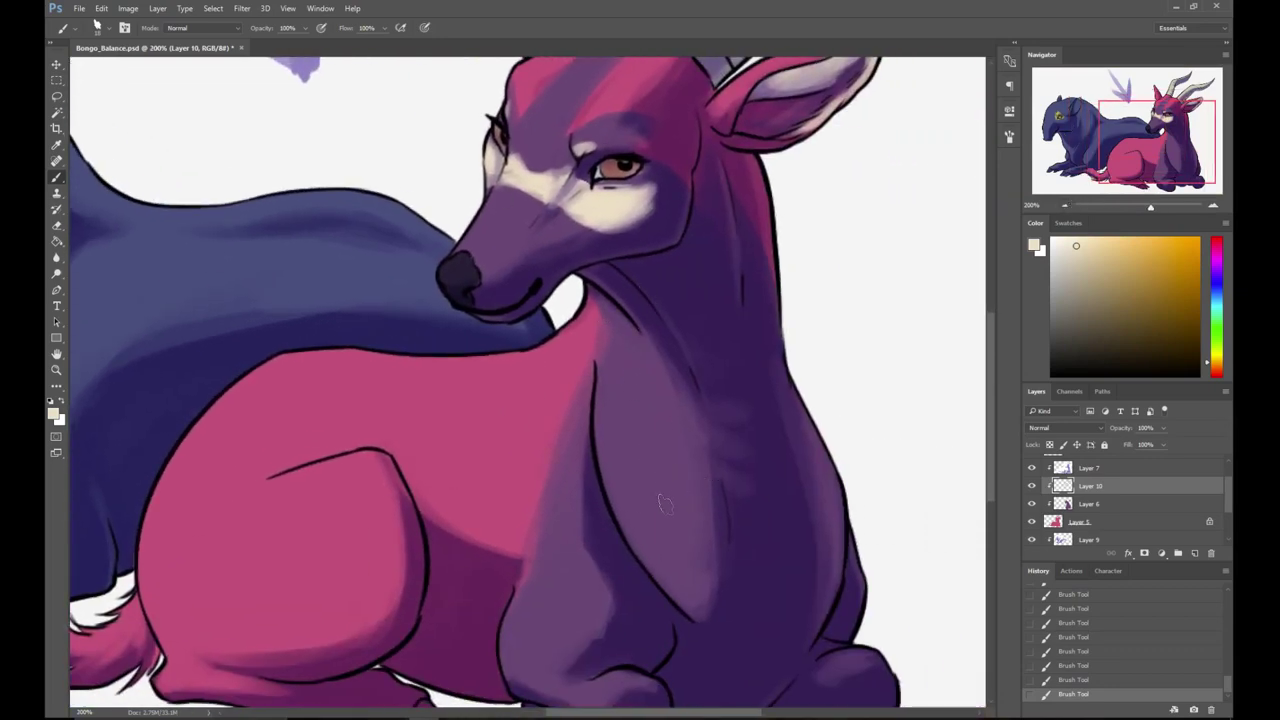
{"action": "mouse_move", "coordinate": [621, 476]}
{"action": "left_mouse_down"}
{"action": "mouse_move", "coordinate": [712, 524]}
{"action": "mouse_move", "coordinate": [694, 499]}
{"action": "mouse_move", "coordinate": [740, 522]}
{"action": "mouse_move", "coordinate": [699, 508]}
{"action": "mouse_move", "coordinate": [727, 537]}
{"action": "mouse_move", "coordinate": [791, 542]}
{"action": "mouse_move", "coordinate": [806, 480]}
{"action": "mouse_move", "coordinate": [820, 528]}
{"action": "left_mouse_up"}
{"action": "left_click_drag", "start_coordinate": [834, 484], "coordinate": [824, 520]}
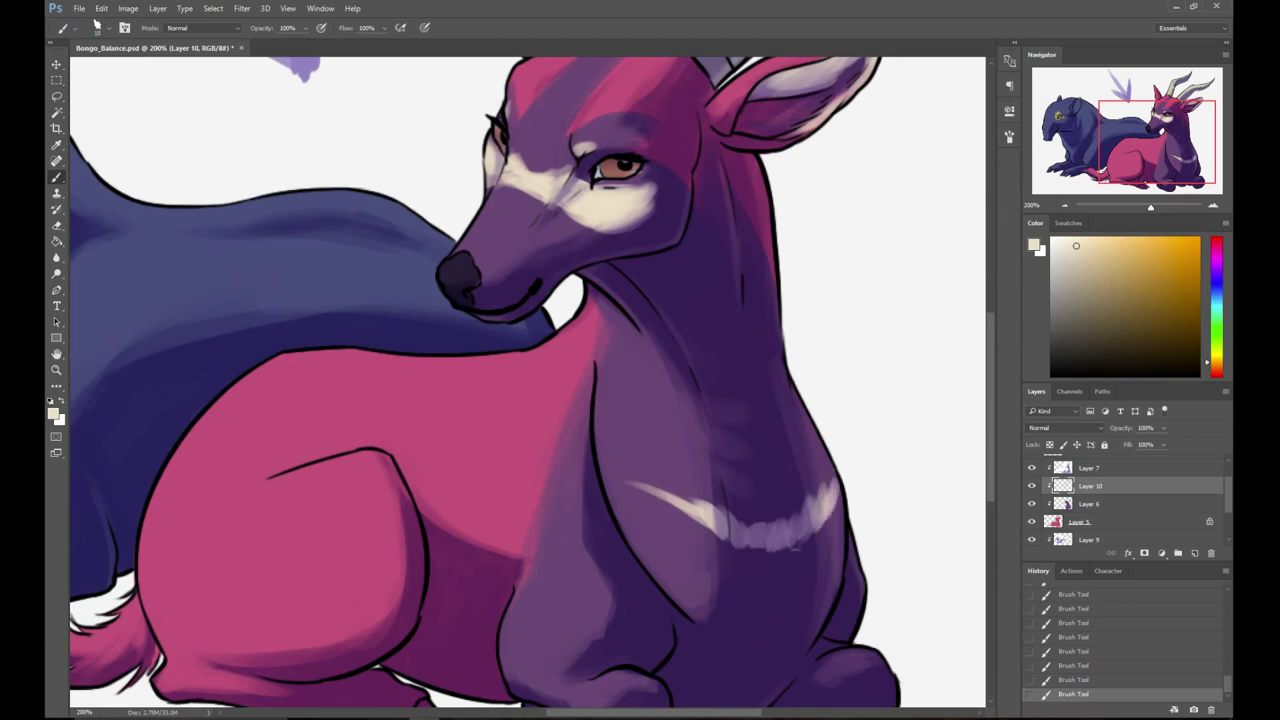
{"action": "mouse_move", "coordinate": [737, 537]}
{"action": "left_mouse_down"}
{"action": "mouse_move", "coordinate": [762, 556]}
{"action": "mouse_move", "coordinate": [812, 548]}
{"action": "left_mouse_up"}
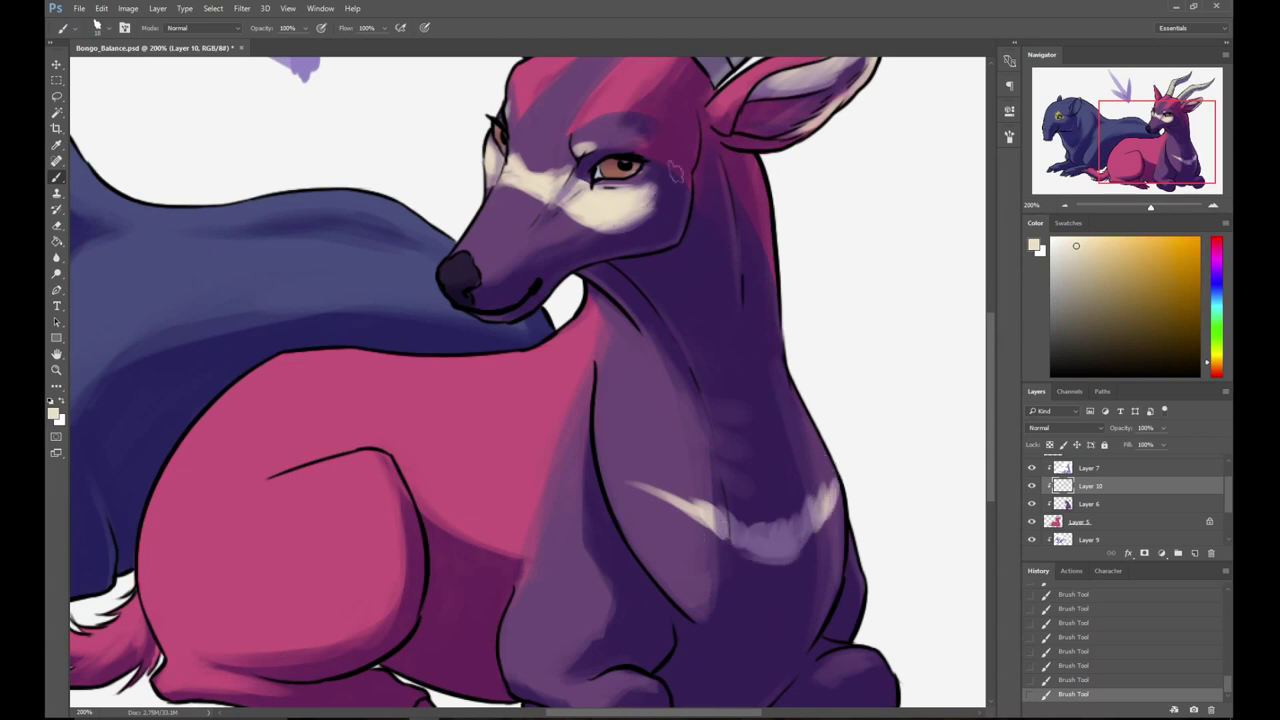
- Add cream edging to the bongo's far ear and touch up the inside of its near ear
{"action": "left_click_drag", "start_coordinate": [607, 178], "coordinate": [568, 330]}
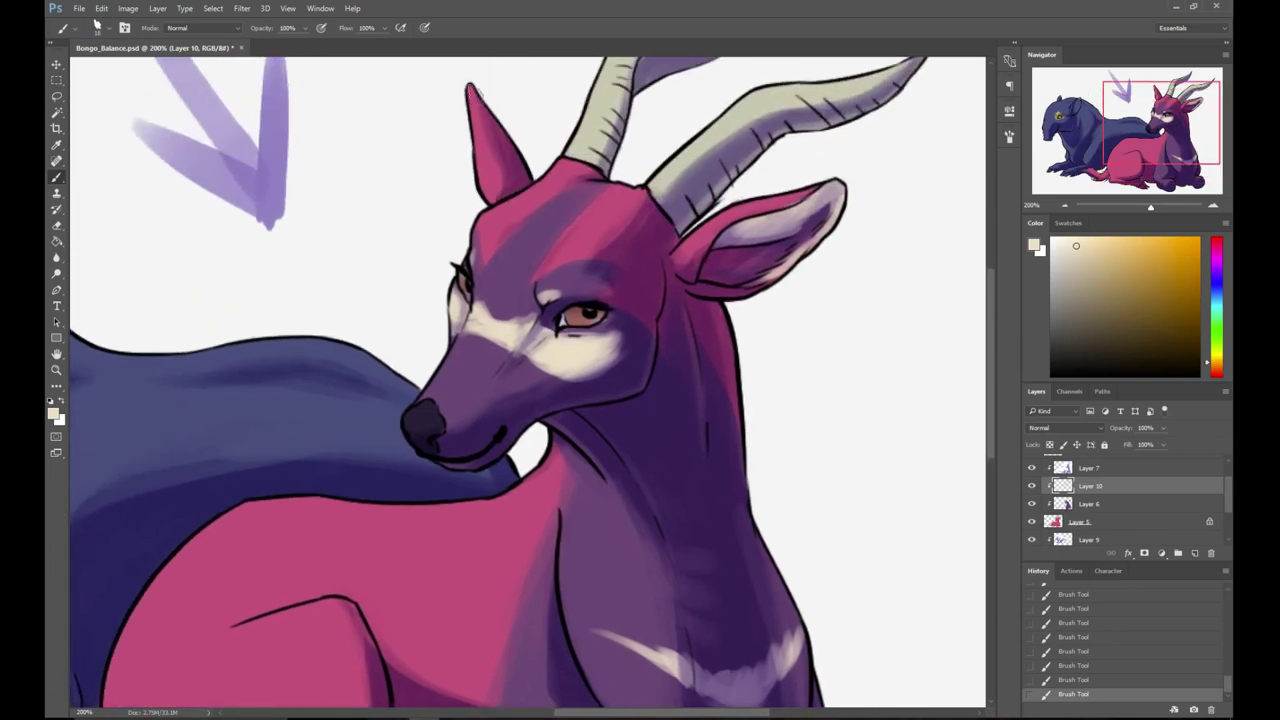
{"action": "left_click_drag", "start_coordinate": [469, 82], "coordinate": [476, 165]}
{"action": "left_click_drag", "start_coordinate": [748, 213], "coordinate": [822, 188]}
- Paint a thin cream mark along the lower edge of the bongo's folded near foreleg
{"action": "mouse_move", "coordinate": [607, 653]}
{"action": "left_mouse_down"}
{"action": "mouse_move", "coordinate": [743, 280]}
{"action": "mouse_move", "coordinate": [720, 270]}
{"action": "left_mouse_up"}
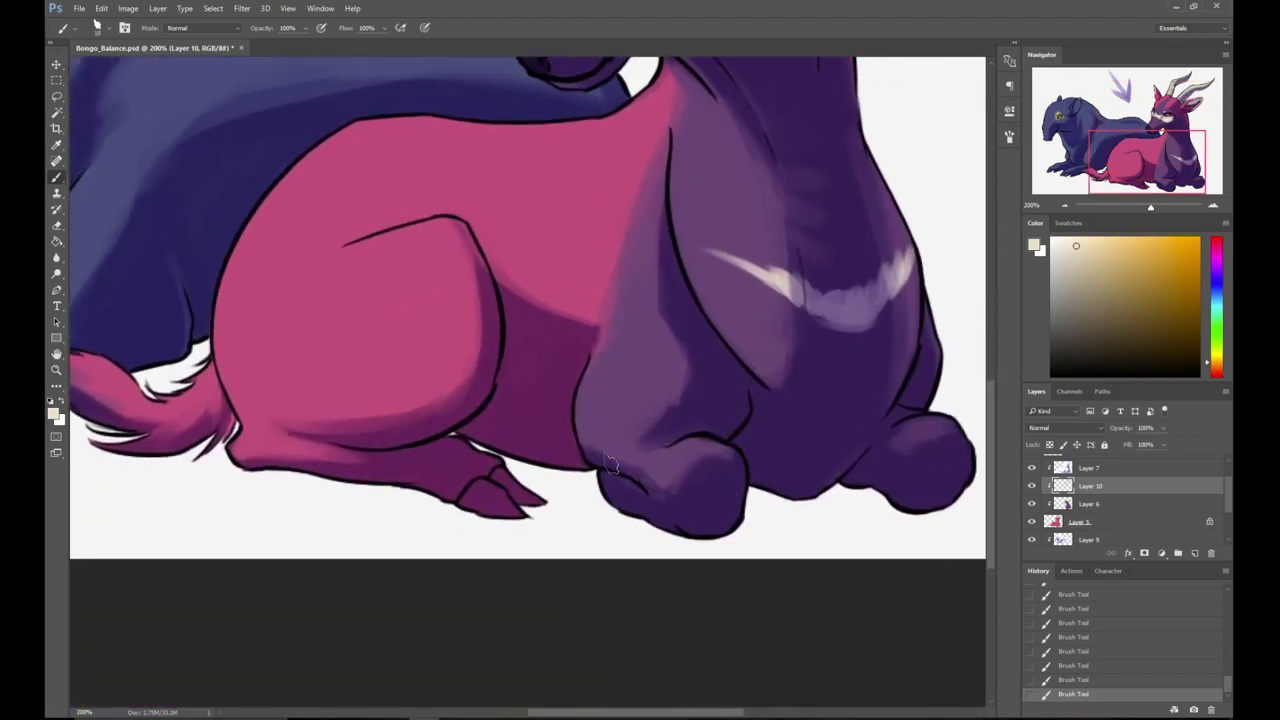
{"action": "key", "text": "ctrl"}
{"action": "left_click_drag", "start_coordinate": [578, 432], "coordinate": [630, 476]}
- Paint the underside of the bongo's tail cream, undoing the unwanted strokes
{"action": "left_click_drag", "start_coordinate": [410, 212], "coordinate": [540, 257]}
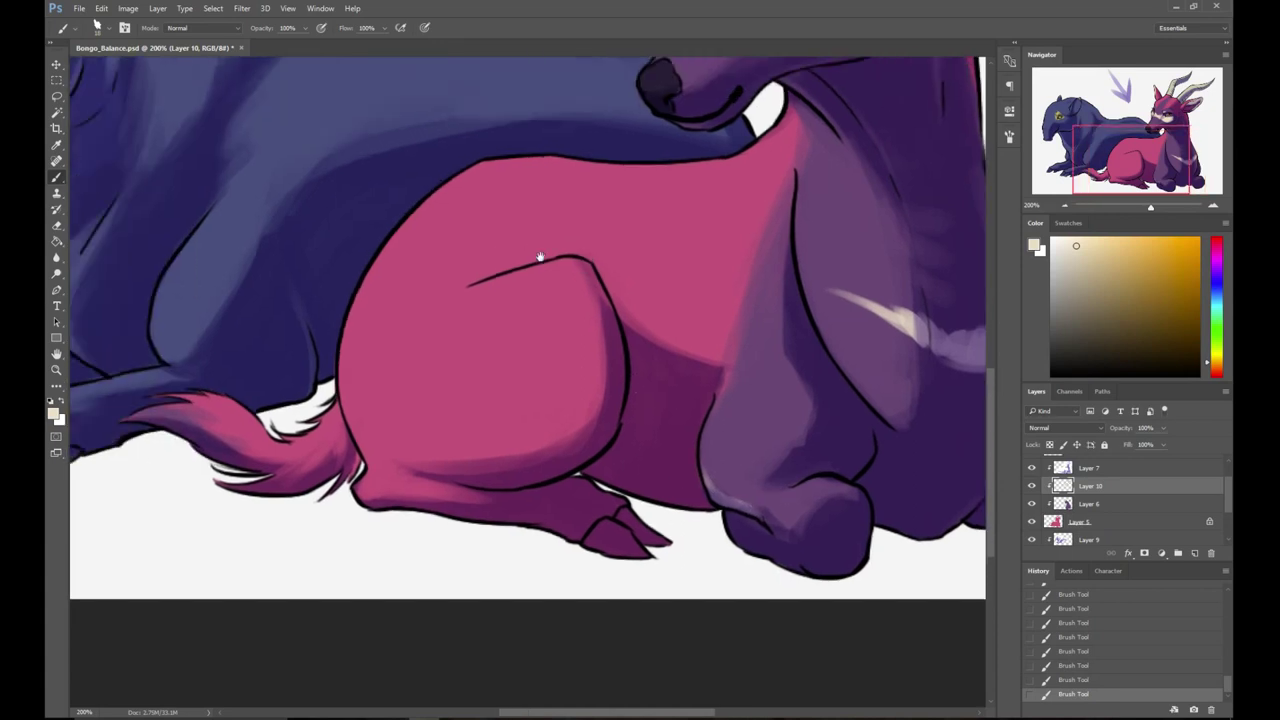
{"action": "left_click_drag", "start_coordinate": [216, 483], "coordinate": [266, 489]}
{"action": "key", "text": "ctrl+z"}
{"action": "mouse_move", "coordinate": [200, 456]}
{"action": "left_mouse_down"}
{"action": "mouse_move", "coordinate": [280, 463]}
{"action": "mouse_move", "coordinate": [300, 482]}
{"action": "mouse_move", "coordinate": [345, 446]}
{"action": "mouse_move", "coordinate": [342, 486]}
{"action": "left_mouse_up"}
{"action": "key", "text": "ctrl+z"}
{"action": "mouse_move", "coordinate": [344, 440]}
{"action": "left_mouse_down"}
{"action": "mouse_move", "coordinate": [360, 474]}
{"action": "mouse_move", "coordinate": [341, 458]}
{"action": "left_mouse_up"}
- Set the brush size to 15 px and paint thin cream stripes down the bongo's rump and haunch, redoing misplaced ones
{"action": "left_click_drag", "start_coordinate": [394, 382], "coordinate": [314, 409]}
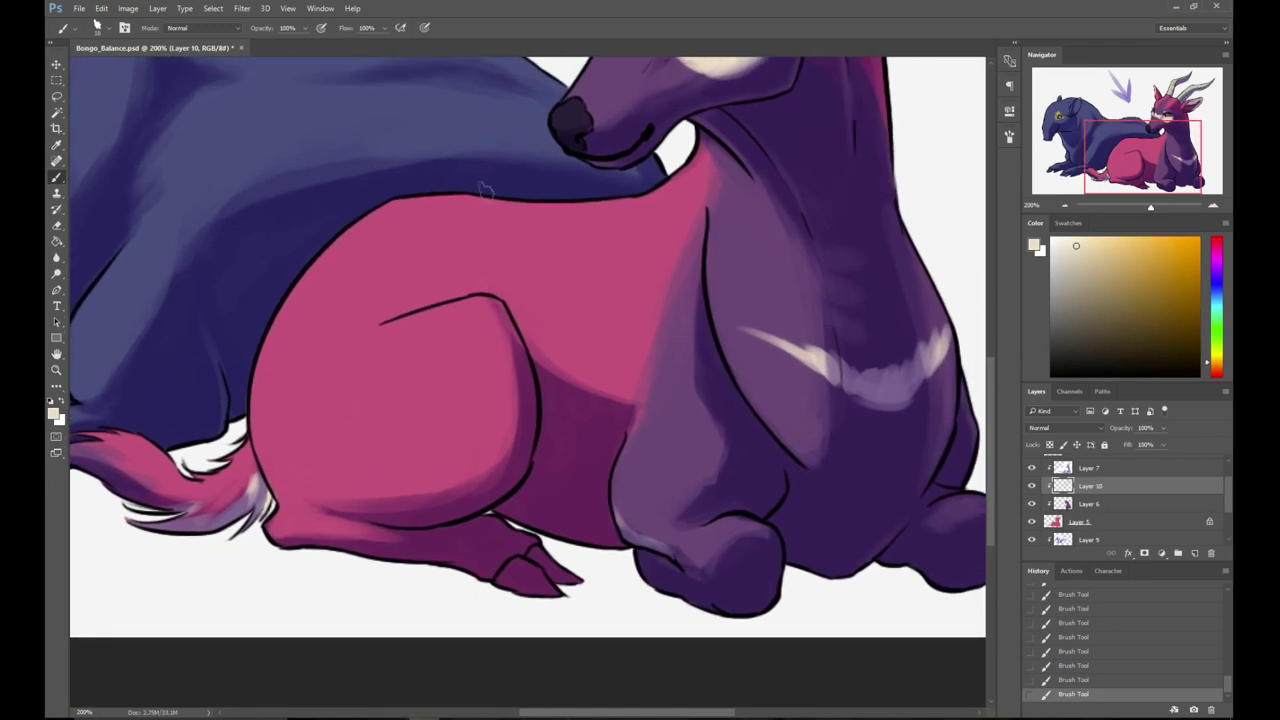
{"action": "right_click", "coordinate": [370, 299]}
{"action": "left_click", "coordinate": [441, 235]}
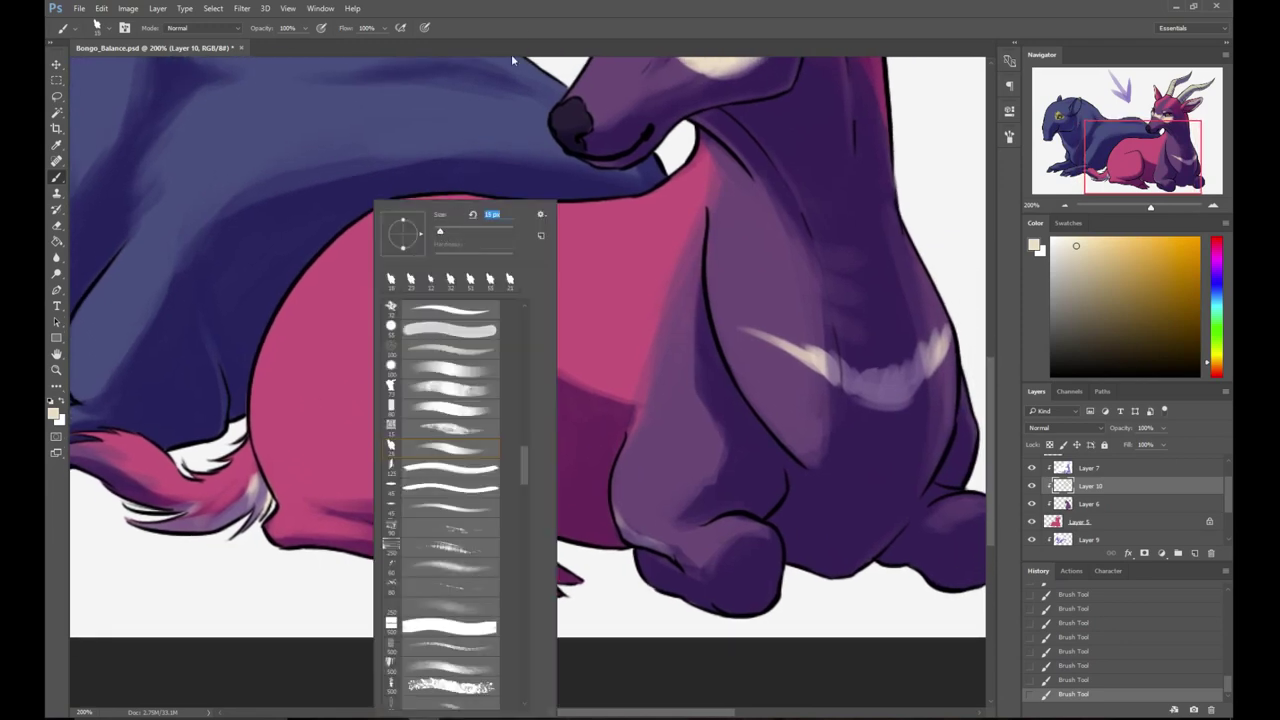
{"action": "left_click", "coordinate": [501, 82]}
{"action": "left_click_drag", "start_coordinate": [390, 202], "coordinate": [330, 343]}
{"action": "key", "text": "ctrl+z"}
{"action": "mouse_move", "coordinate": [402, 200]}
{"action": "left_mouse_down"}
{"action": "mouse_move", "coordinate": [326, 376]}
{"action": "mouse_move", "coordinate": [325, 426]}
{"action": "left_mouse_up"}
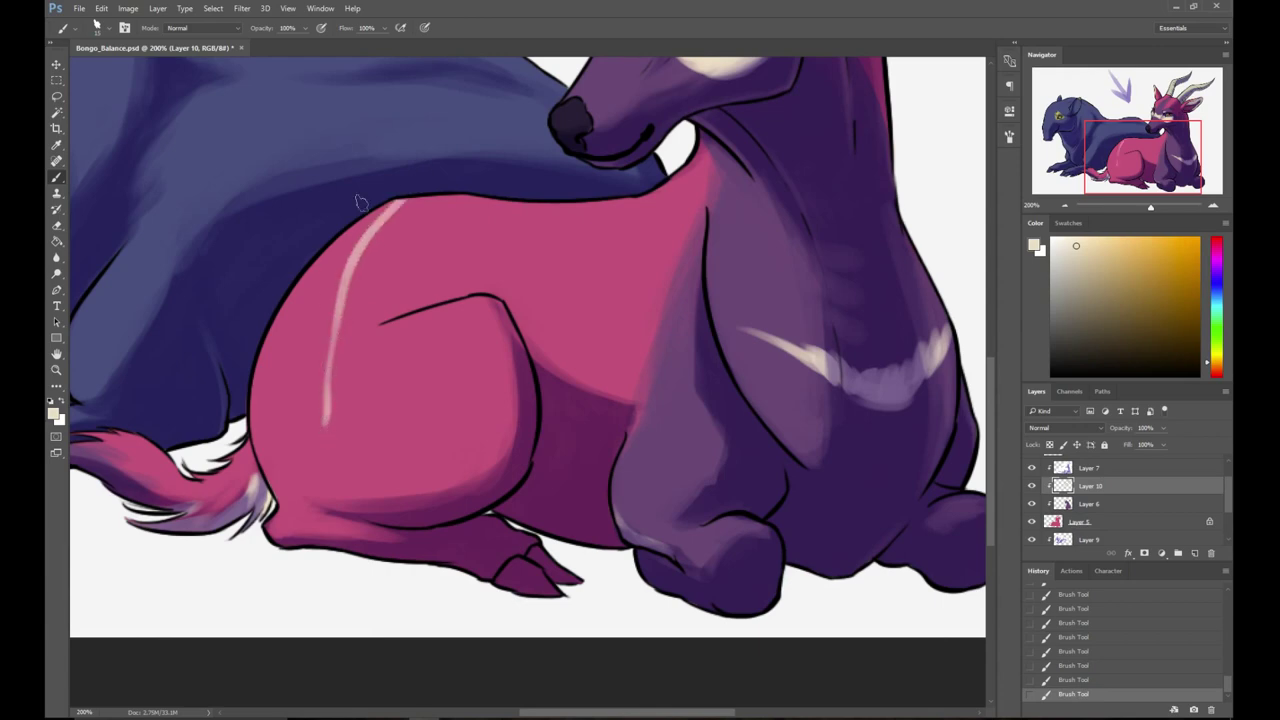
{"action": "left_click_drag", "start_coordinate": [320, 252], "coordinate": [300, 345]}
{"action": "key", "text": "ctrl+z"}
{"action": "left_click_drag", "start_coordinate": [324, 238], "coordinate": [300, 326]}
{"action": "left_click_drag", "start_coordinate": [294, 272], "coordinate": [292, 440]}
{"action": "left_click_drag", "start_coordinate": [262, 328], "coordinate": [266, 424]}
- Continue the vertical cream stripes along the bongo's back and flank as far as its shoulder, redoing the misplaced shoulder stripe
{"action": "left_click_drag", "start_coordinate": [446, 198], "coordinate": [382, 398]}
{"action": "mouse_move", "coordinate": [497, 198]}
{"action": "left_mouse_down"}
{"action": "mouse_move", "coordinate": [454, 323]}
{"action": "mouse_move", "coordinate": [442, 386]}
{"action": "left_mouse_up"}
{"action": "mouse_move", "coordinate": [547, 198]}
{"action": "left_mouse_down"}
{"action": "mouse_move", "coordinate": [533, 320]}
{"action": "mouse_move", "coordinate": [534, 262]}
{"action": "mouse_move", "coordinate": [537, 384]}
{"action": "left_mouse_up"}
{"action": "left_click_drag", "start_coordinate": [596, 200], "coordinate": [578, 450]}
{"action": "left_click_drag", "start_coordinate": [645, 195], "coordinate": [622, 412]}
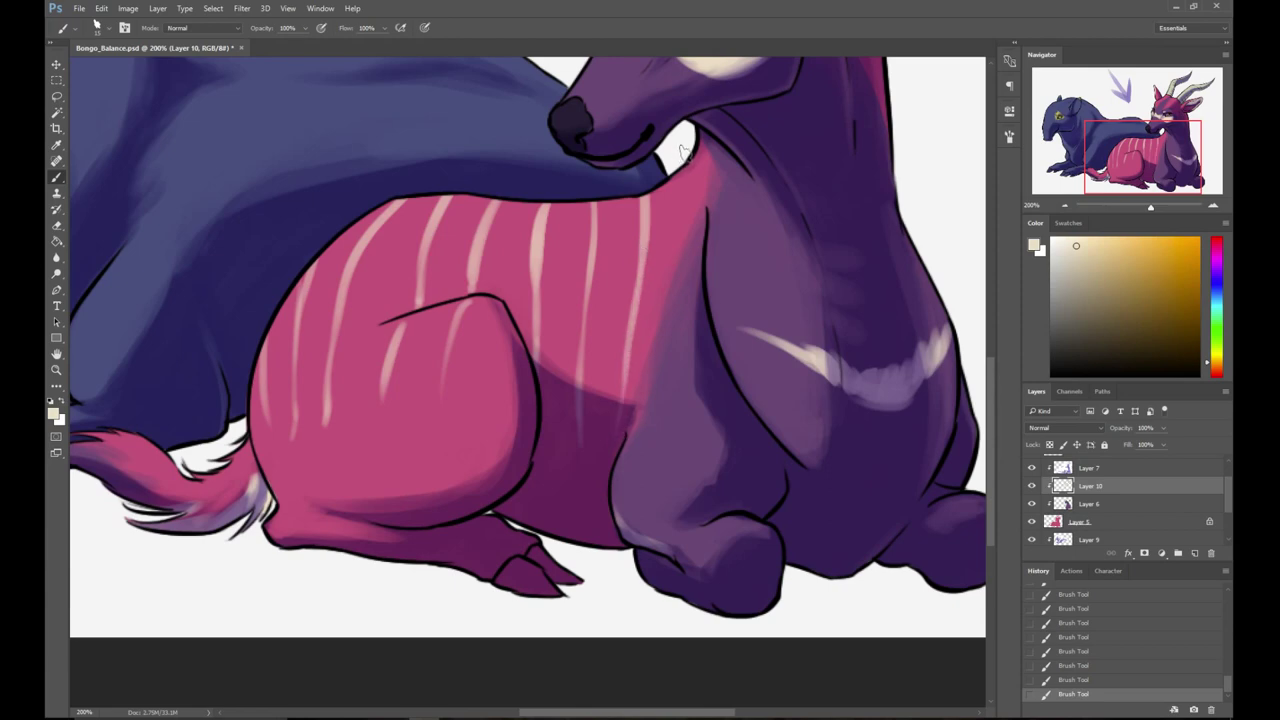
{"action": "left_click_drag", "start_coordinate": [680, 167], "coordinate": [688, 292]}
{"action": "key", "text": "ctrl+z"}
{"action": "left_click_drag", "start_coordinate": [682, 200], "coordinate": [687, 361]}
{"action": "left_click_drag", "start_coordinate": [692, 310], "coordinate": [664, 441]}
- Touch up the cream patch on the bongo's near cheek and lighten its lower lip
{"action": "left_click_drag", "start_coordinate": [796, 170], "coordinate": [700, 341]}
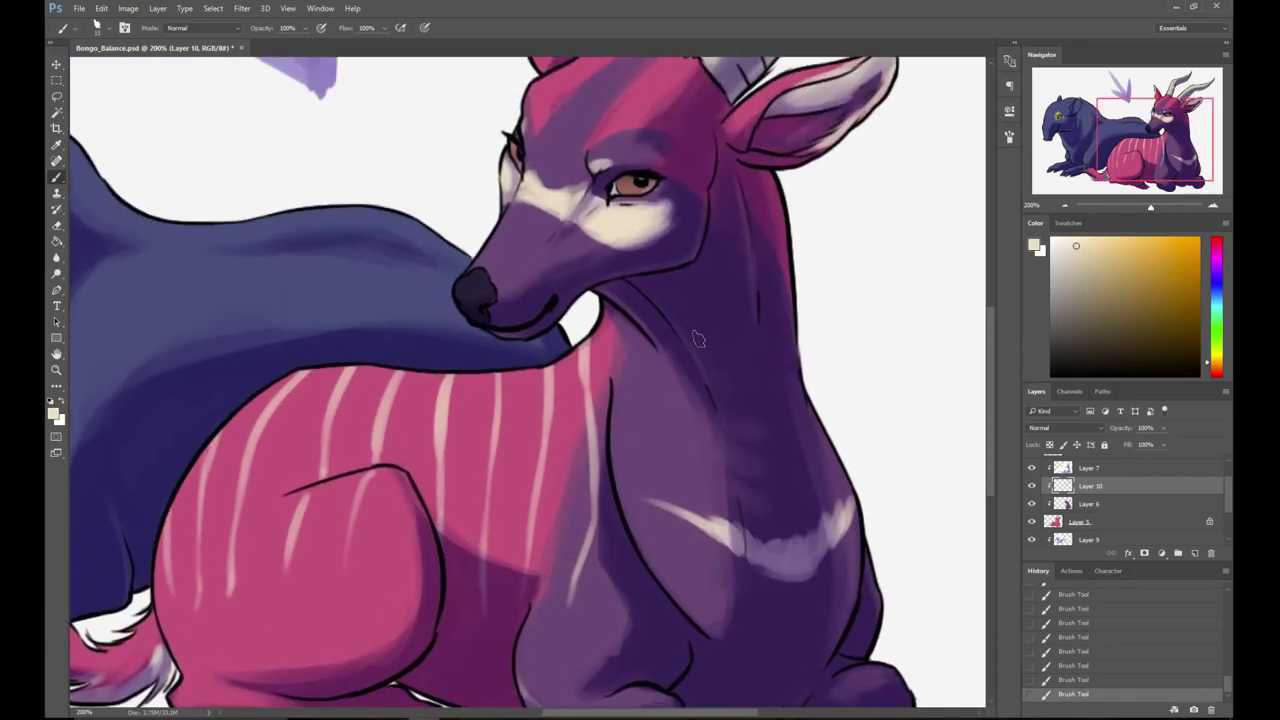
{"action": "left_click_drag", "start_coordinate": [631, 213], "coordinate": [638, 290]}
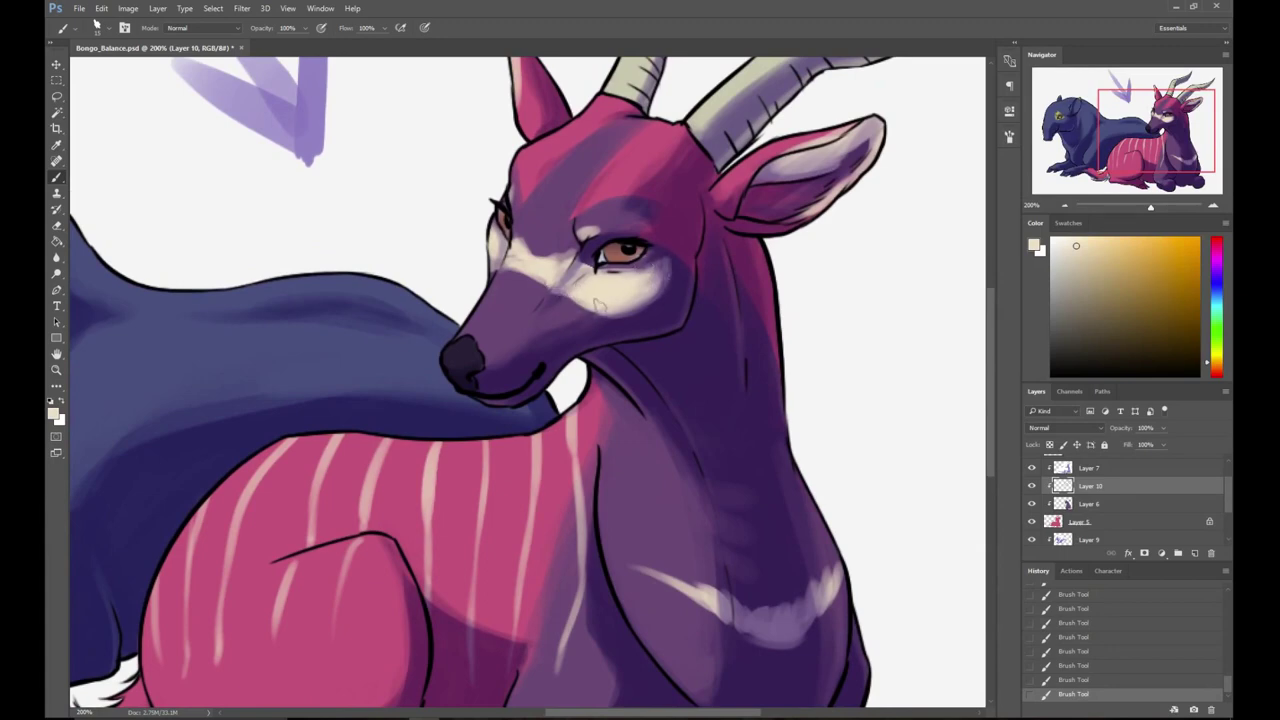
{"action": "left_click_drag", "start_coordinate": [583, 305], "coordinate": [669, 274]}
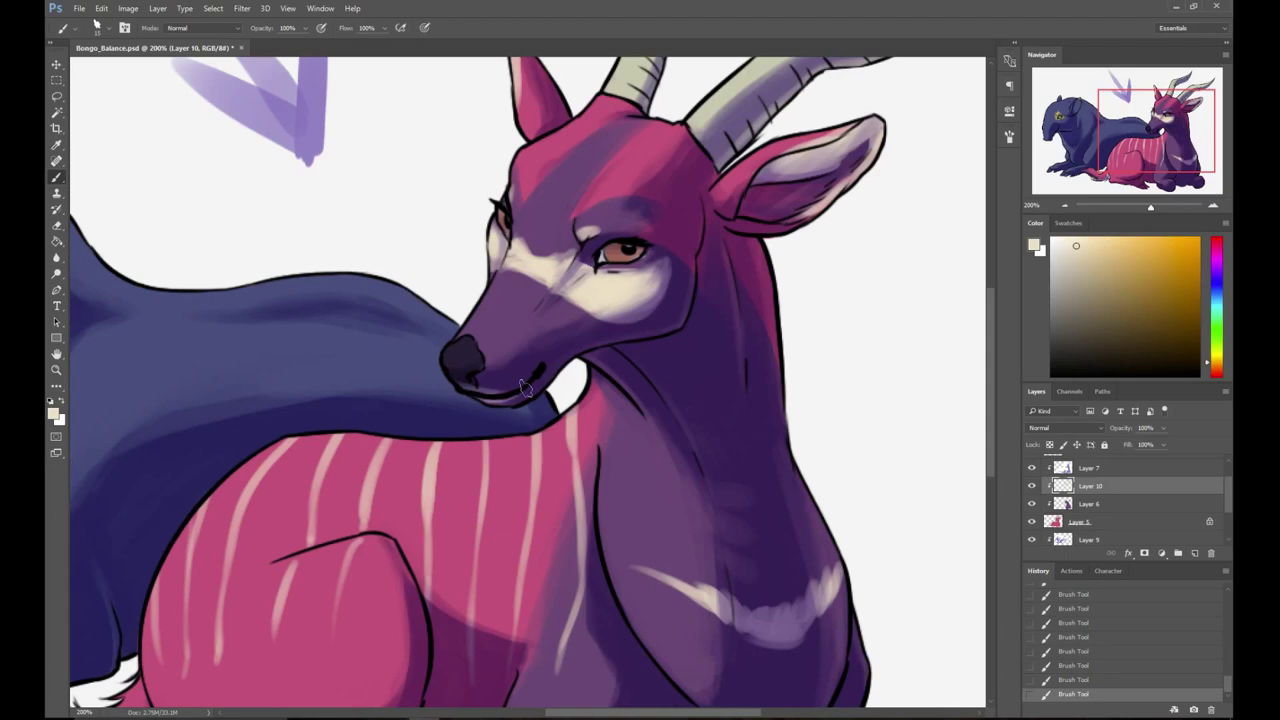
{"action": "left_click_drag", "start_coordinate": [782, 223], "coordinate": [623, 344]}
{"action": "left_click_drag", "start_coordinate": [603, 443], "coordinate": [603, 223]}
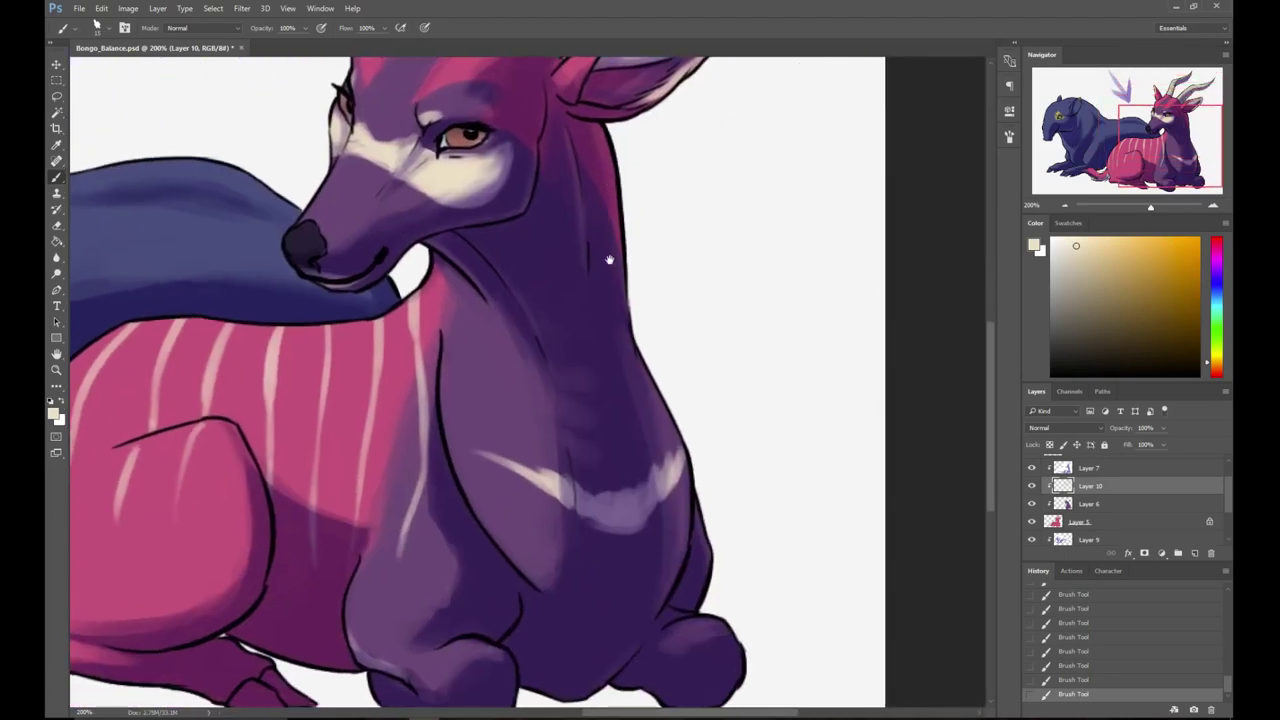
{"action": "left_click_drag", "start_coordinate": [636, 343], "coordinate": [656, 262]}
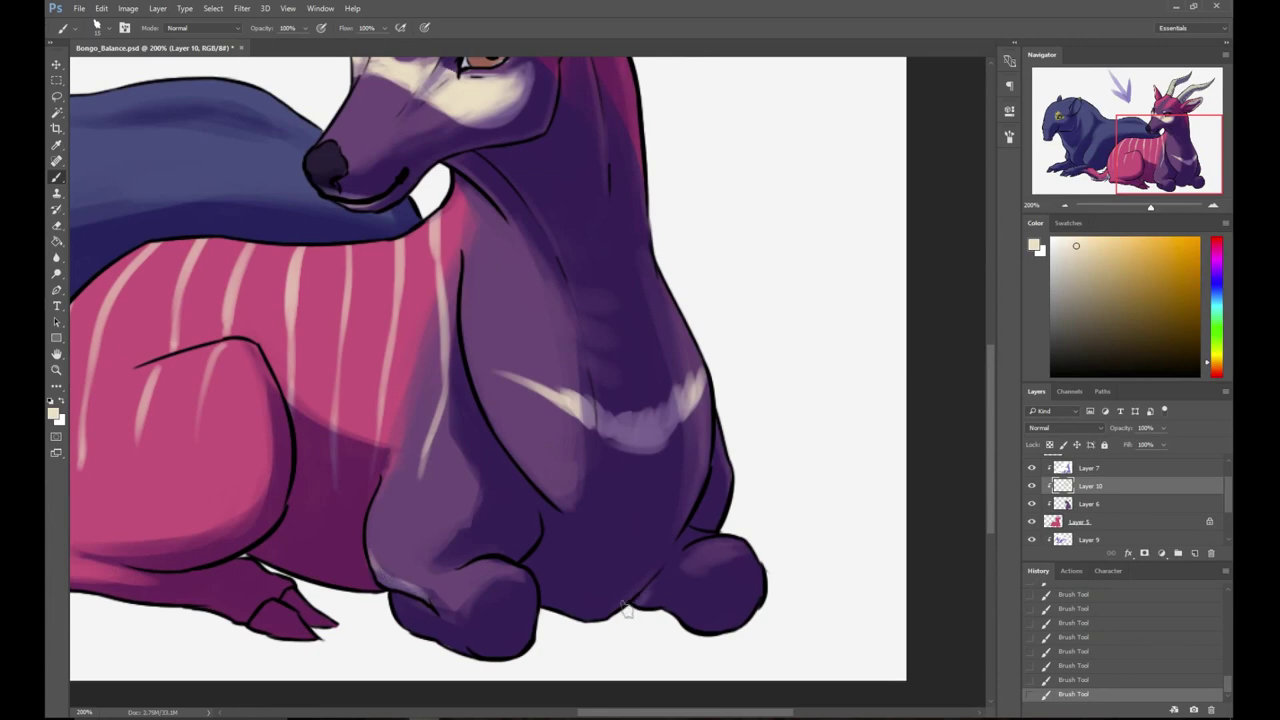
- Add a new layer clipped to the tapir's base colour layer, Layer 4, beneath its shadow layer
{"action": "scroll", "coordinate": [565, 512], "scroll_direction": "down", "scroll_amount": 4}
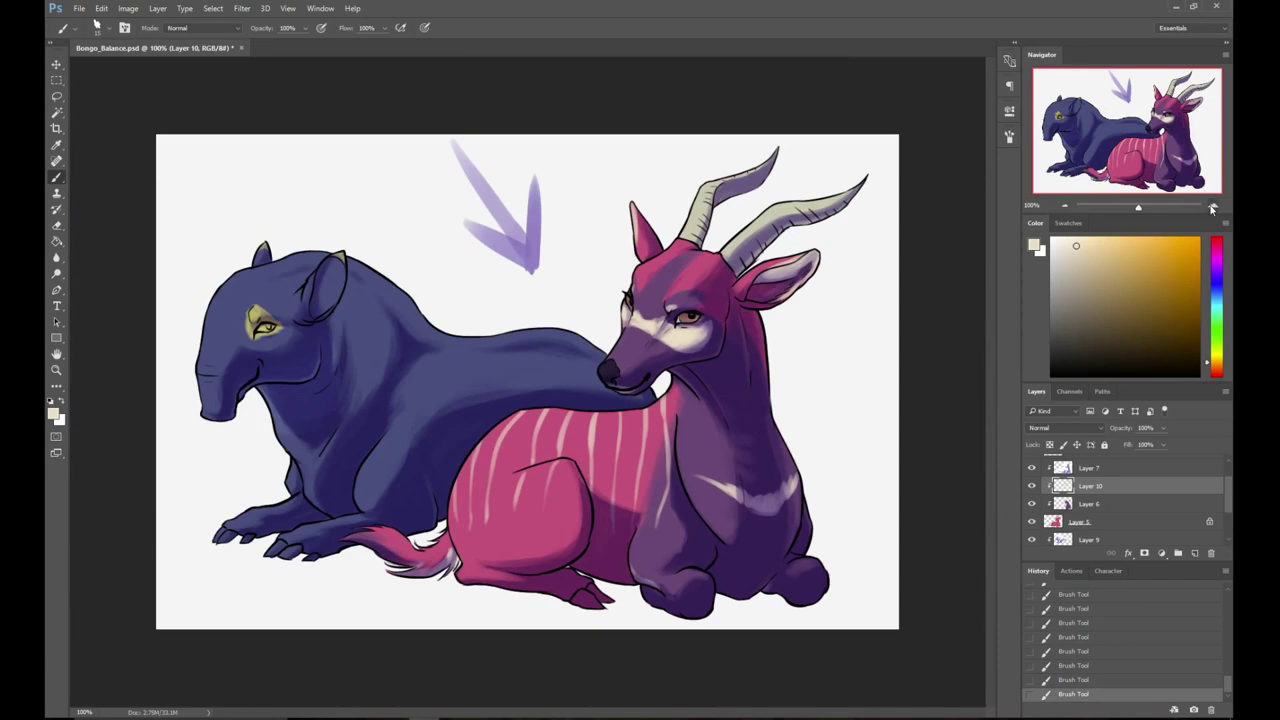
{"action": "scroll", "coordinate": [480, 251], "scroll_direction": "up", "scroll_amount": 4}
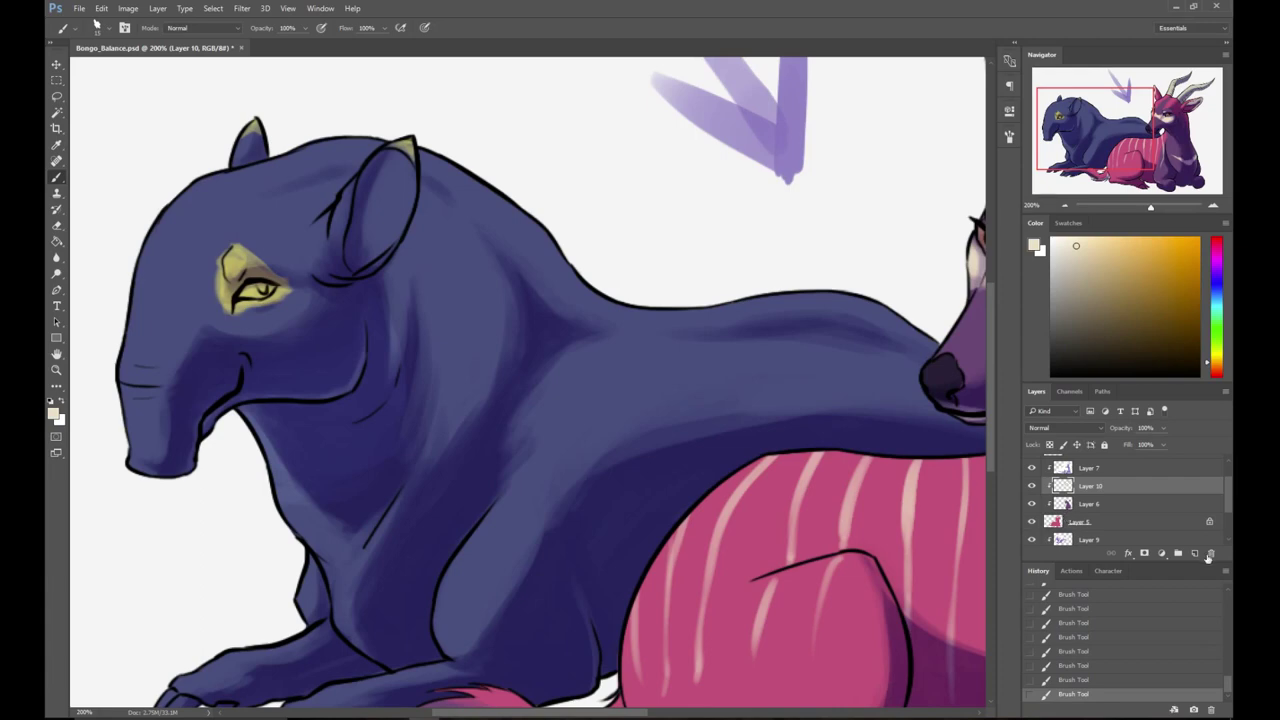
{"action": "mouse_move", "coordinate": [1228, 508]}
{"action": "left_mouse_down"}
{"action": "mouse_move", "coordinate": [1231, 490]}
{"action": "mouse_move", "coordinate": [1231, 512]}
{"action": "left_mouse_up"}
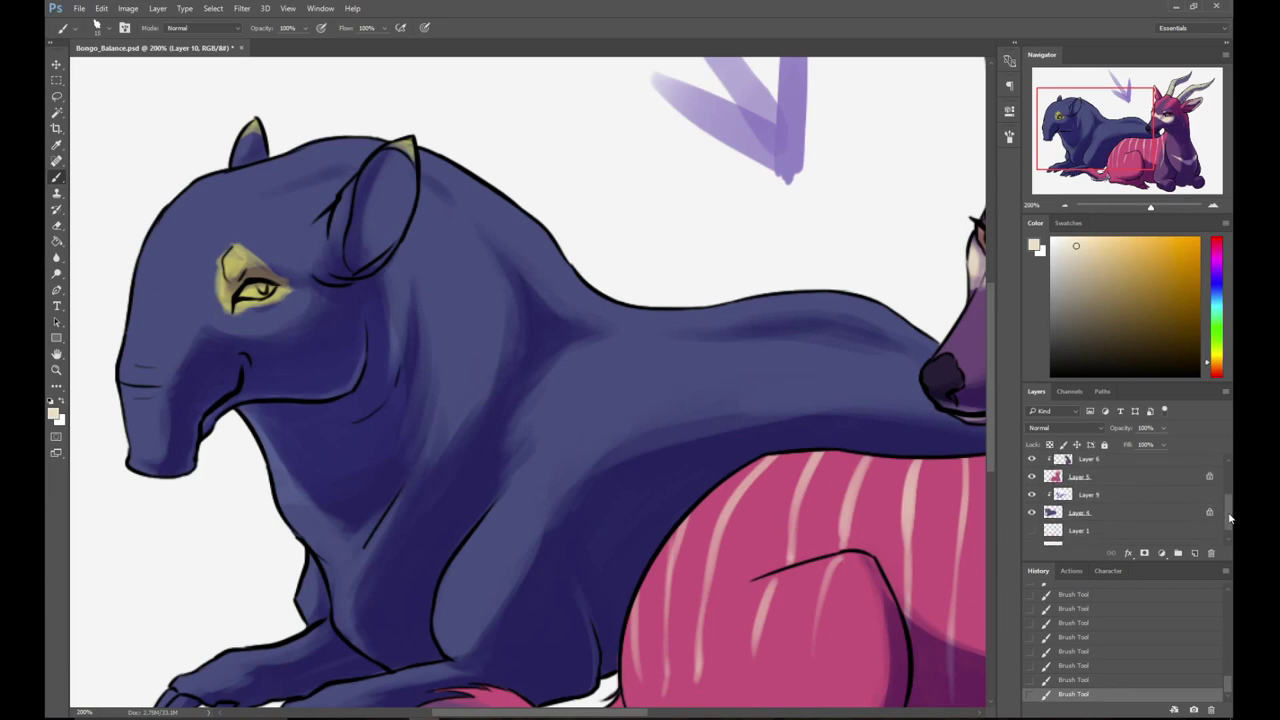
{"action": "left_click", "coordinate": [1140, 510]}
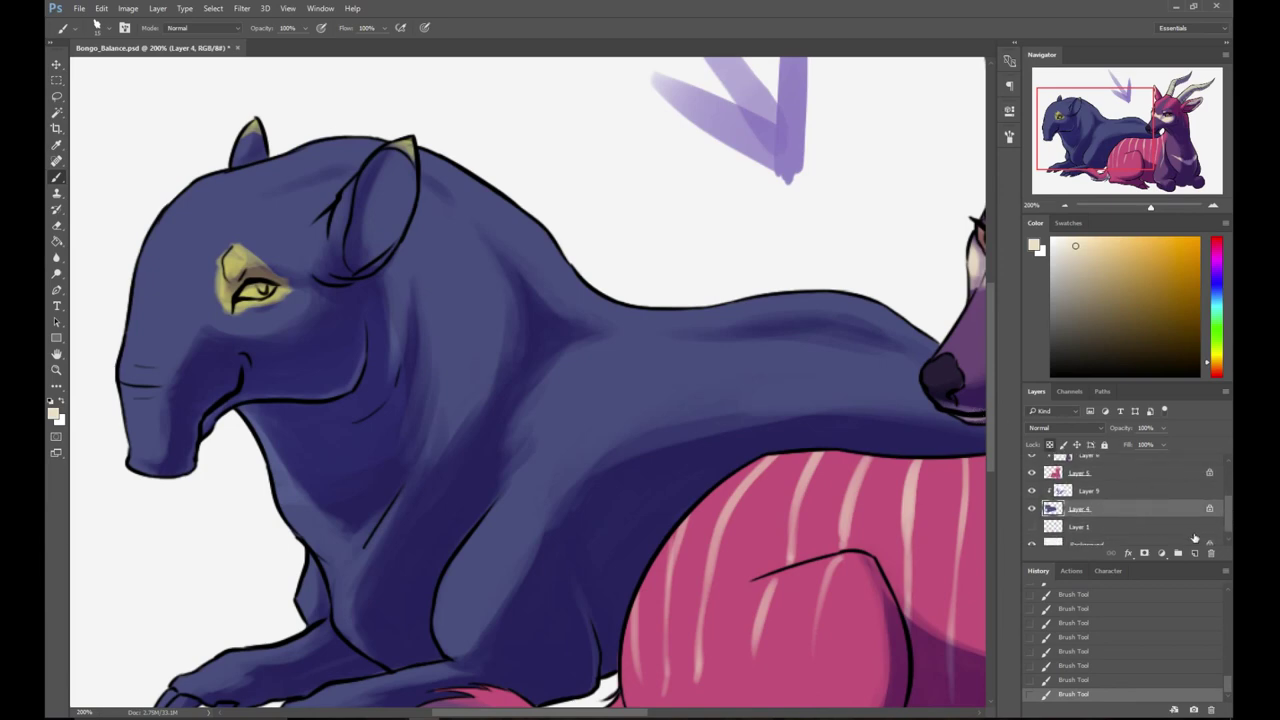
{"action": "left_click", "coordinate": [1194, 553]}
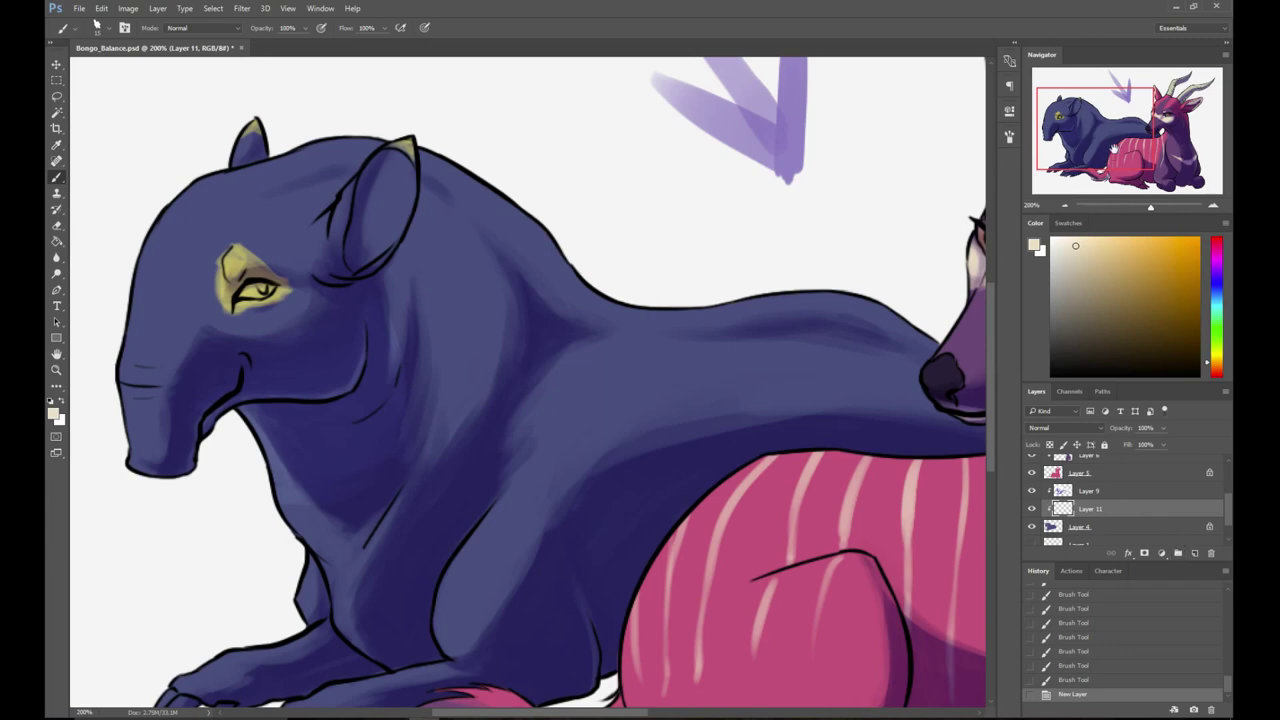
- Choose a light muted green, adjust the brush size and recolour the tapir's eye
{"action": "left_click_drag", "start_coordinate": [480, 362], "coordinate": [608, 354]}
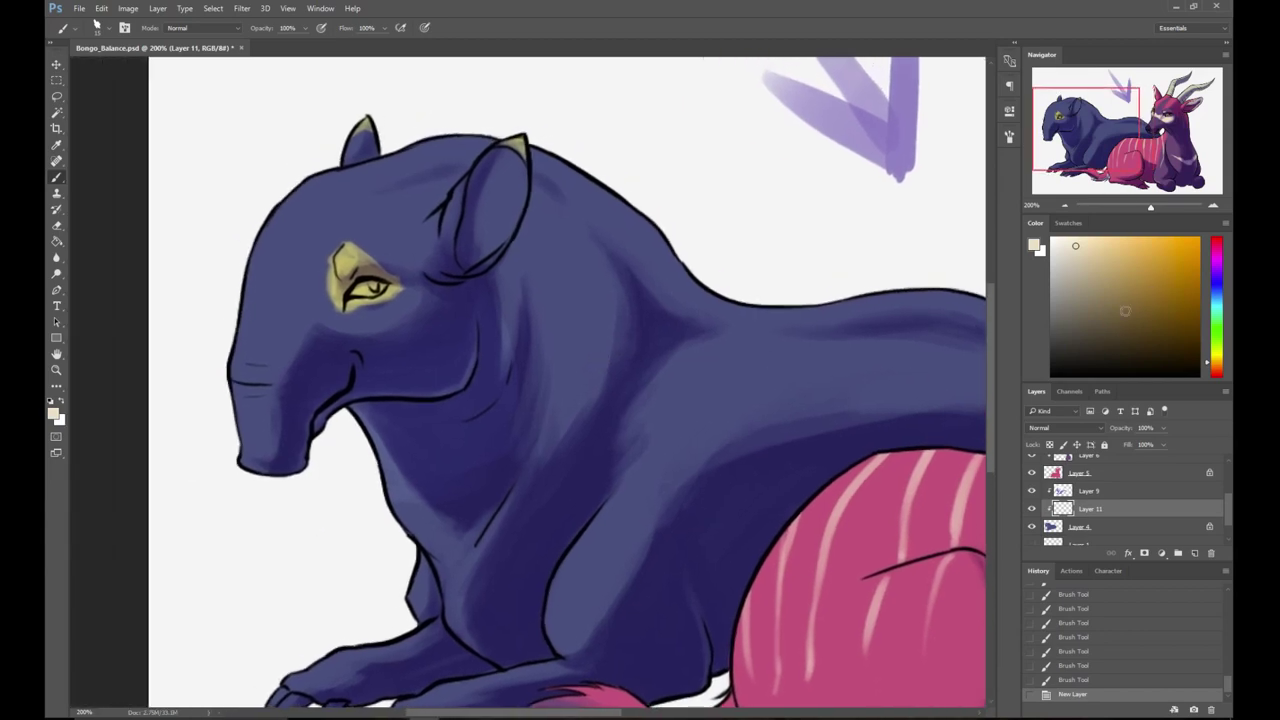
{"action": "left_click_drag", "start_coordinate": [1111, 145], "coordinate": [1121, 145]}
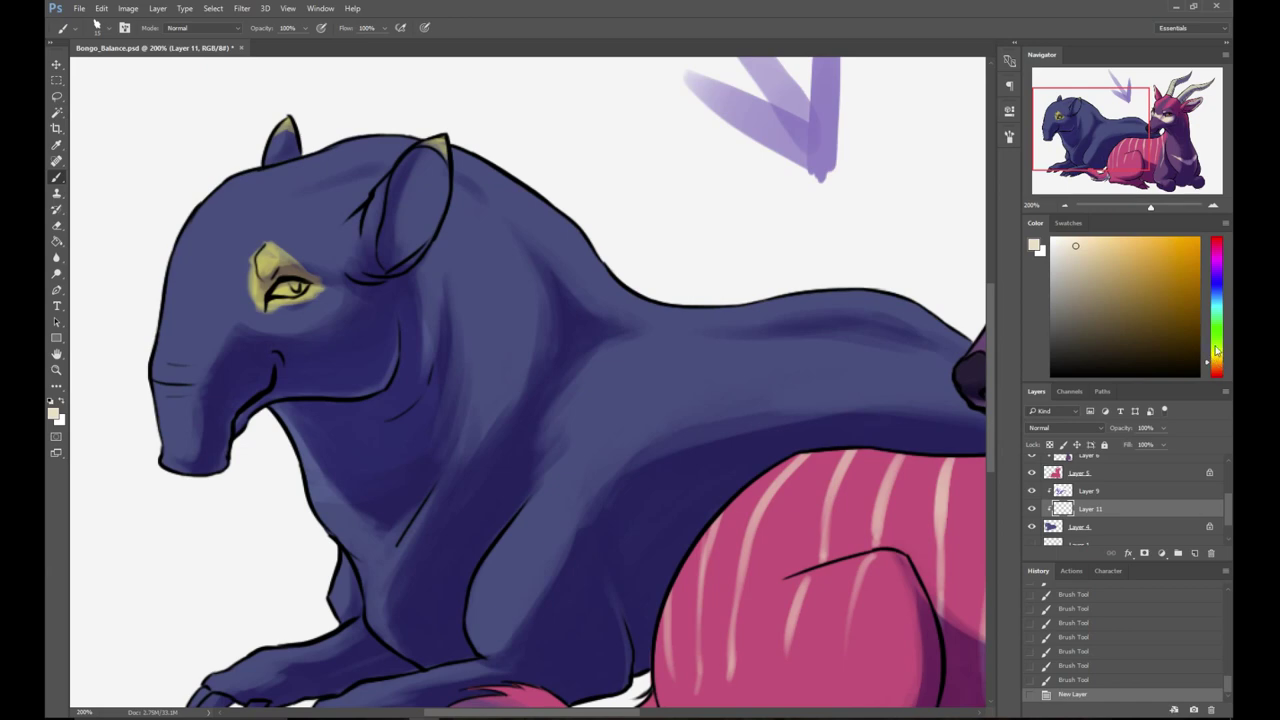
{"action": "left_click", "coordinate": [1216, 342]}
{"action": "left_click", "coordinate": [1104, 268]}
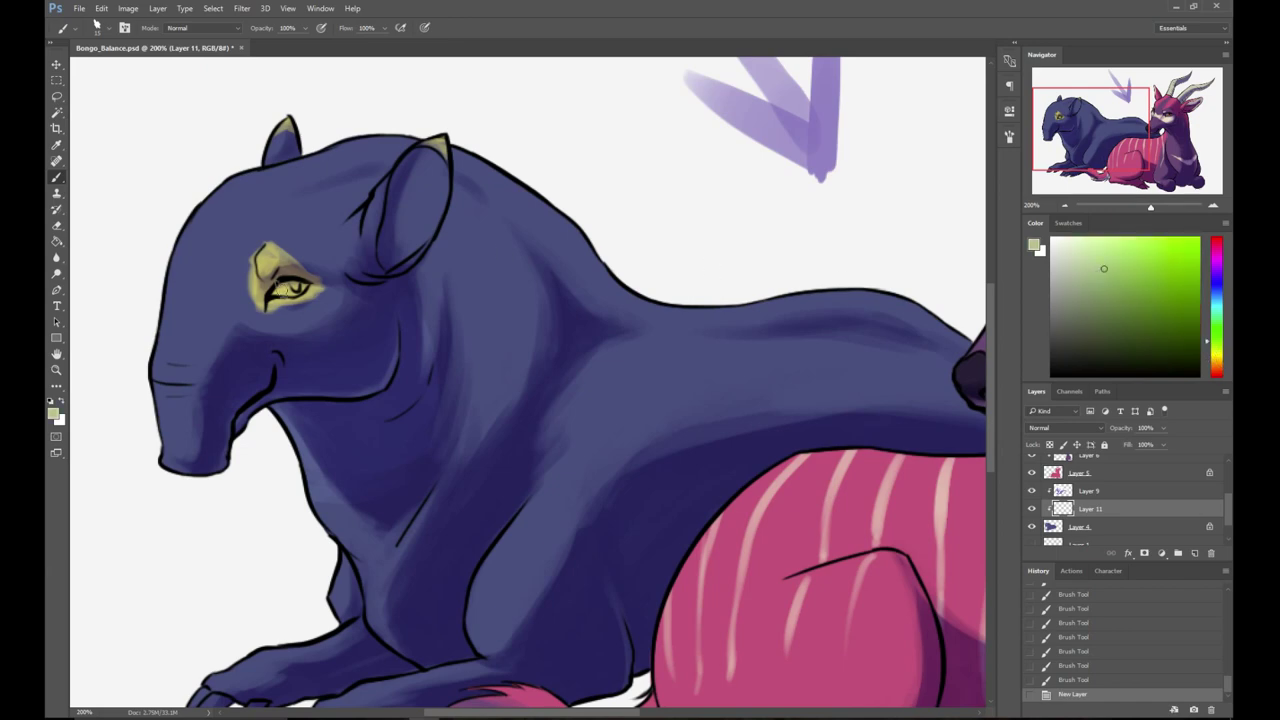
{"action": "right_click", "coordinate": [281, 289]}
{"action": "left_click", "coordinate": [350, 232]}
{"action": "left_click", "coordinate": [481, 20]}
{"action": "left_click", "coordinate": [601, 249]}
- Fill the tapir's near inner ear with pale grey-green on Layer 11, using a 26 px brush
{"action": "right_click", "coordinate": [634, 278]}
{"action": "left_click", "coordinate": [702, 231]}
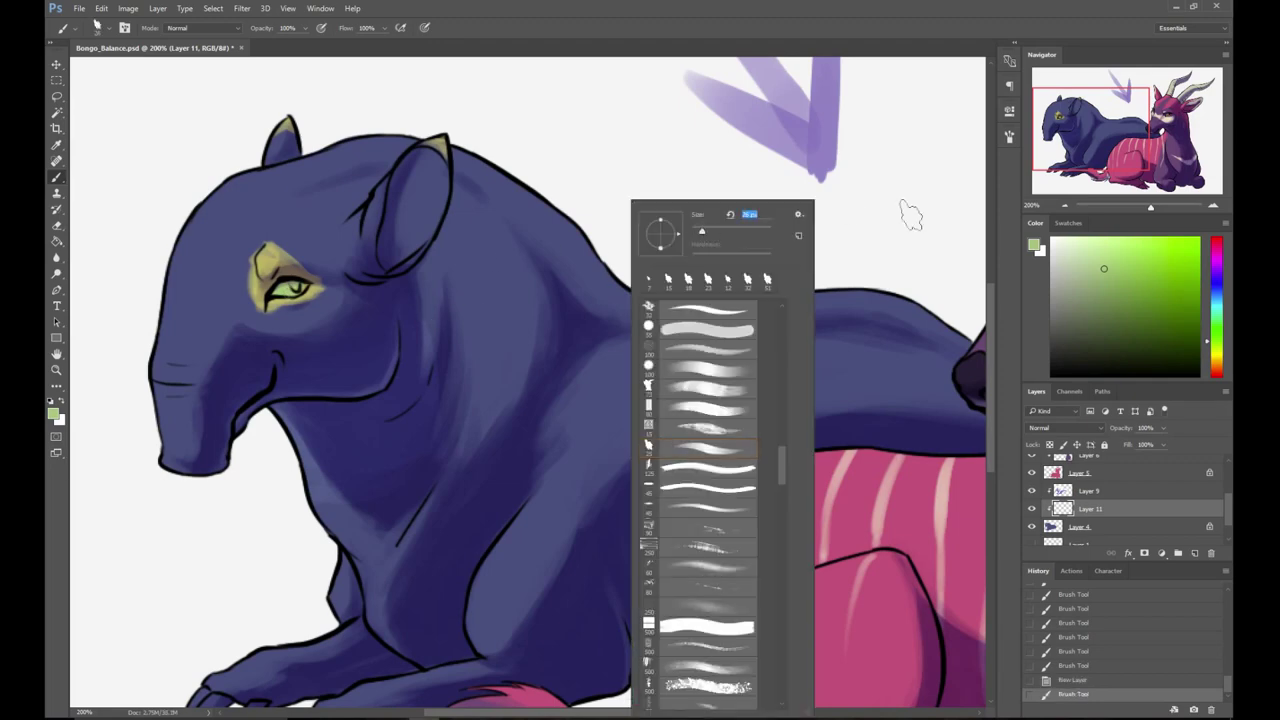
{"action": "left_click", "coordinate": [1069, 259]}
{"action": "mouse_move", "coordinate": [400, 237]}
{"action": "left_mouse_down"}
{"action": "mouse_move", "coordinate": [417, 145]}
{"action": "mouse_move", "coordinate": [430, 180]}
{"action": "mouse_move", "coordinate": [382, 252]}
{"action": "mouse_move", "coordinate": [389, 262]}
{"action": "mouse_move", "coordinate": [423, 232]}
{"action": "mouse_move", "coordinate": [407, 238]}
{"action": "mouse_move", "coordinate": [427, 208]}
{"action": "mouse_move", "coordinate": [401, 237]}
{"action": "mouse_move", "coordinate": [429, 168]}
{"action": "mouse_move", "coordinate": [401, 243]}
{"action": "mouse_move", "coordinate": [425, 218]}
{"action": "mouse_move", "coordinate": [385, 250]}
{"action": "left_mouse_up"}
{"action": "left_click_drag", "start_coordinate": [482, 348], "coordinate": [460, 242]}
- Sample the muted yellow of the eye patch and paint it over the toes of both front feet of the tapir, adjusting the brush size
{"action": "left_click", "coordinate": [243, 185], "text": "alt"}
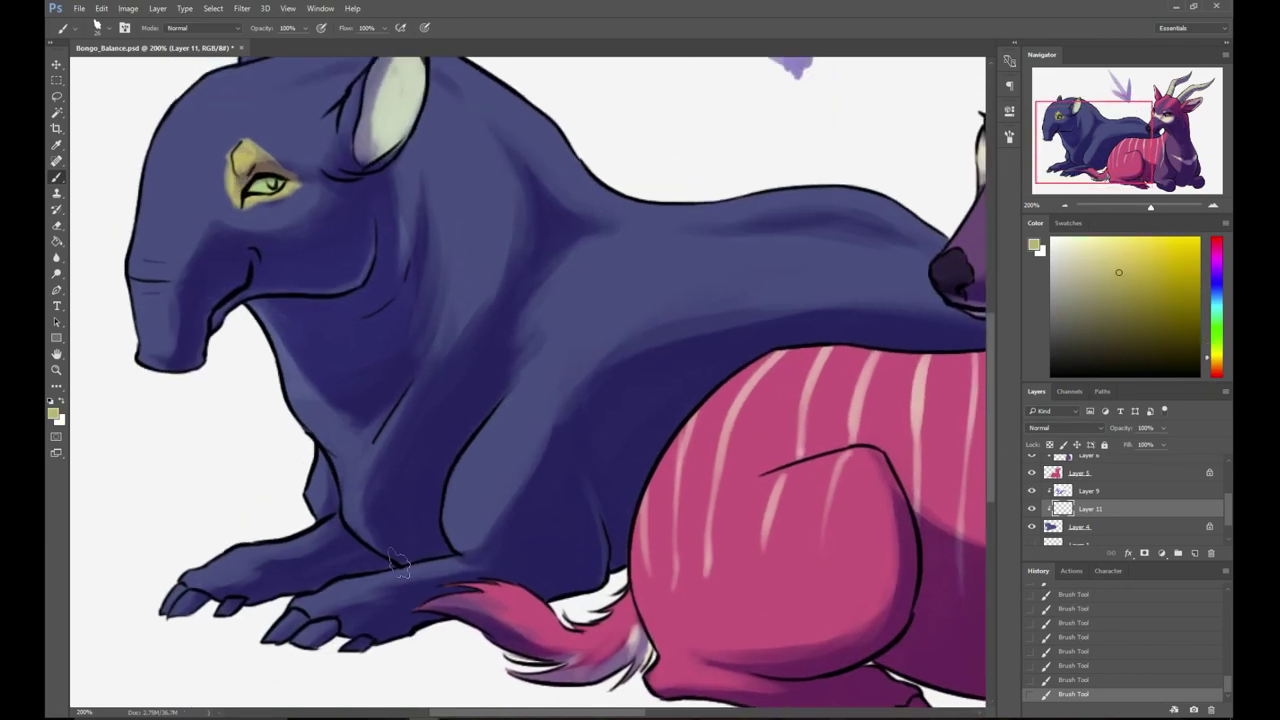
{"action": "mouse_move", "coordinate": [300, 598]}
{"action": "left_mouse_down"}
{"action": "mouse_move", "coordinate": [369, 604]}
{"action": "mouse_move", "coordinate": [400, 588]}
{"action": "mouse_move", "coordinate": [315, 632]}
{"action": "mouse_move", "coordinate": [346, 634]}
{"action": "left_mouse_up"}
{"action": "right_click", "coordinate": [257, 491]}
{"action": "left_click_drag", "start_coordinate": [328, 231], "coordinate": [340, 231]}
{"action": "mouse_move", "coordinate": [180, 574]}
{"action": "left_mouse_down"}
{"action": "mouse_move", "coordinate": [263, 542]}
{"action": "mouse_move", "coordinate": [188, 607]}
{"action": "mouse_move", "coordinate": [230, 612]}
{"action": "mouse_move", "coordinate": [323, 582]}
{"action": "mouse_move", "coordinate": [282, 627]}
{"action": "mouse_move", "coordinate": [370, 585]}
{"action": "mouse_move", "coordinate": [298, 657]}
{"action": "mouse_move", "coordinate": [420, 622]}
{"action": "mouse_move", "coordinate": [250, 613]}
{"action": "left_mouse_up"}
{"action": "left_click_drag", "start_coordinate": [168, 624], "coordinate": [178, 570]}
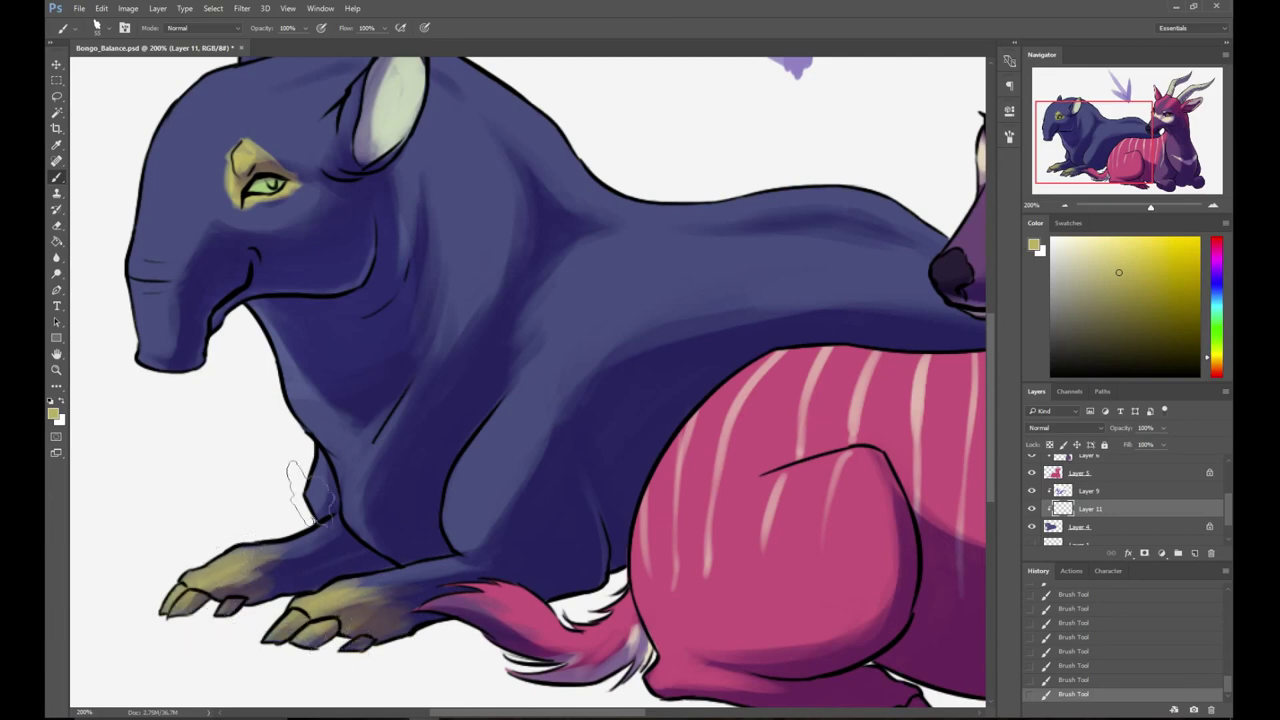
{"action": "right_click", "coordinate": [452, 325]}
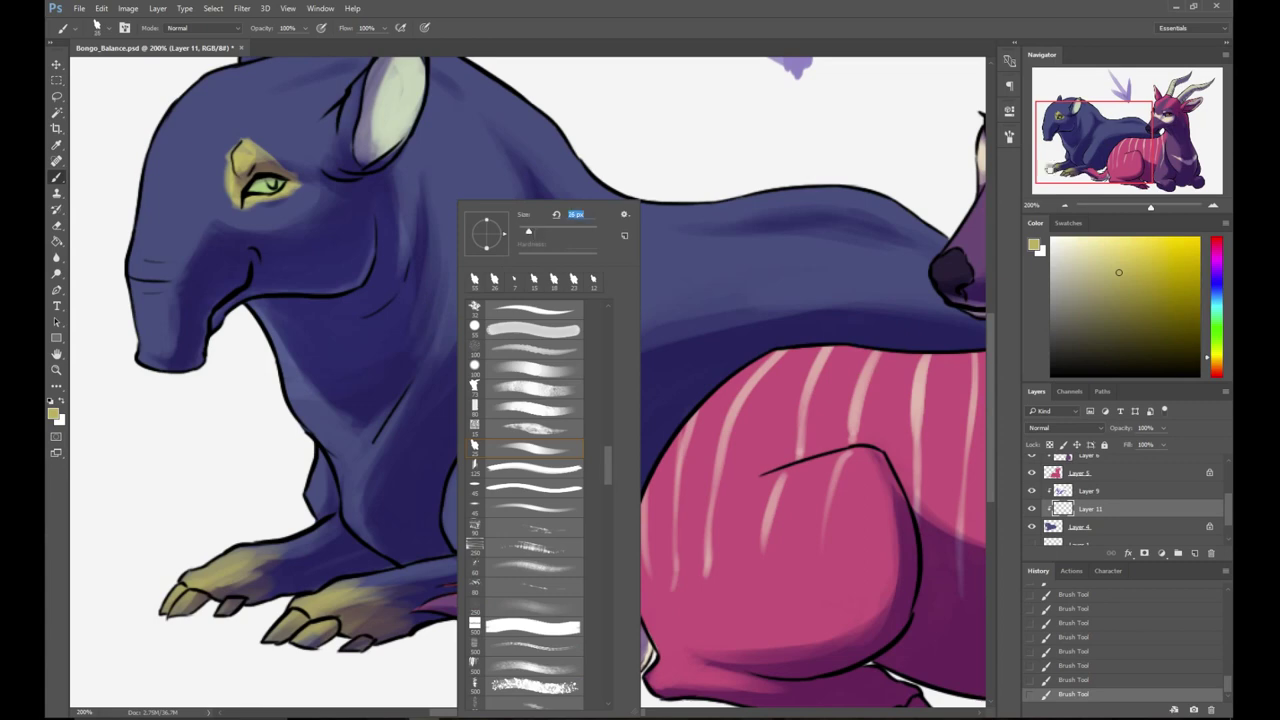
{"action": "left_click", "coordinate": [1068, 205]}
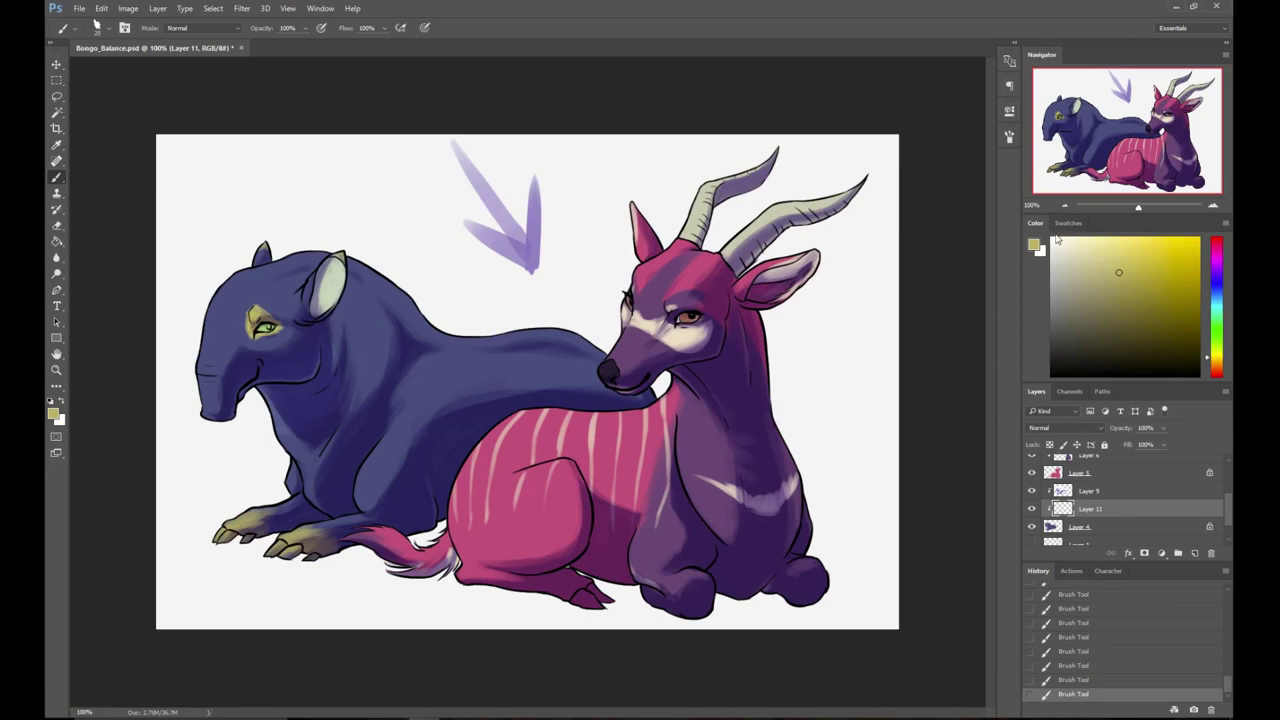
- Refine the tapir's pupil and iris with progressively smaller brush sizes, comparing the result with Layer 11 hidden and shown
{"action": "left_click", "coordinate": [1213, 206]}
{"action": "left_click_drag", "start_coordinate": [1157, 163], "coordinate": [1122, 168]}
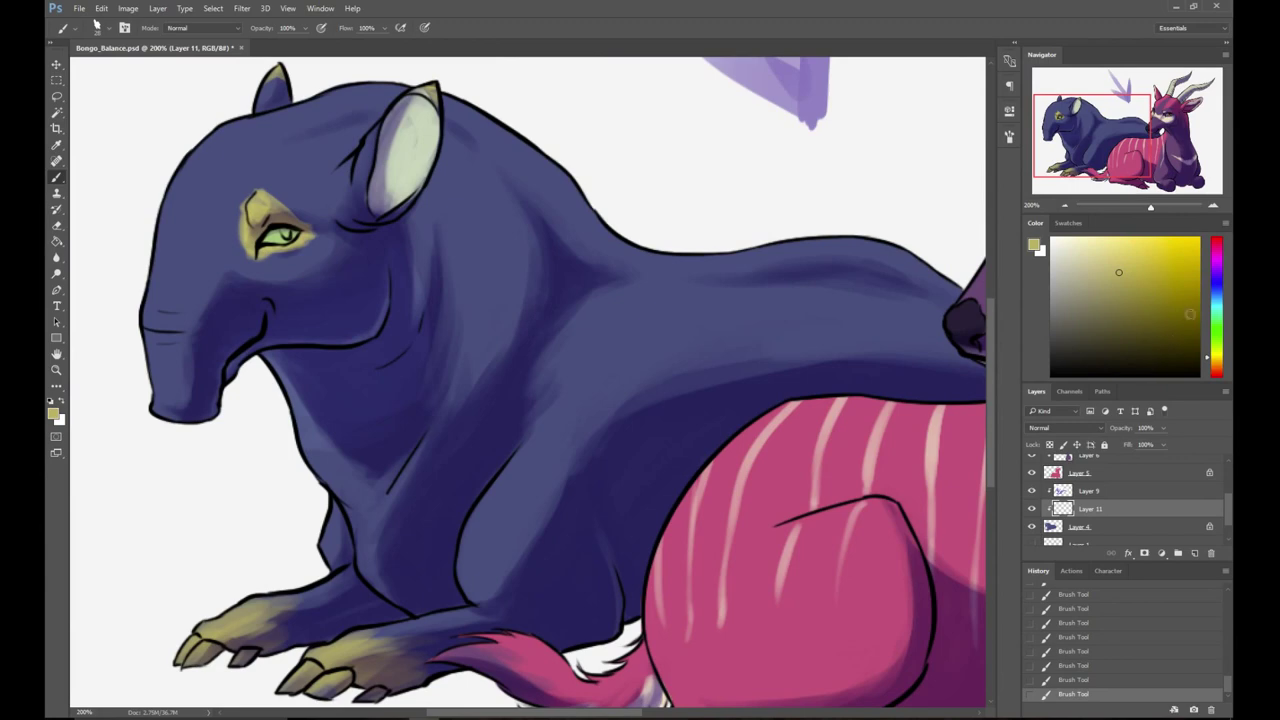
{"action": "right_click", "coordinate": [424, 204]}
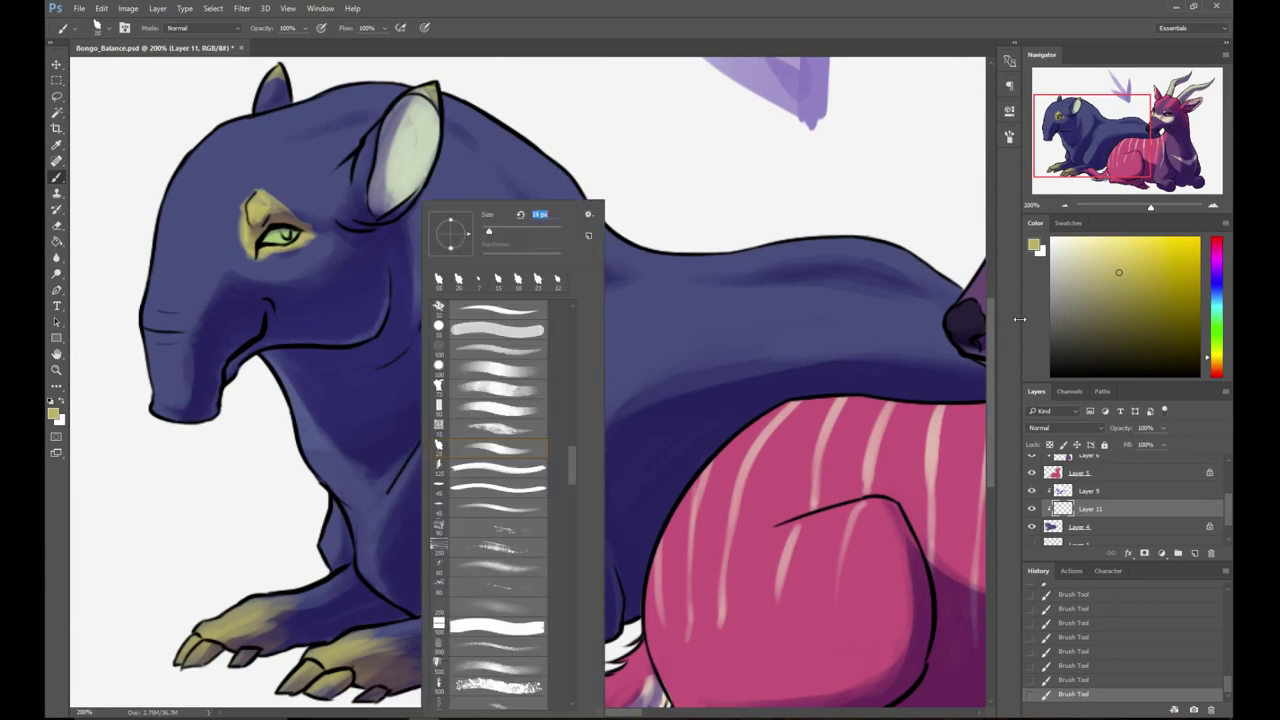
{"action": "left_click", "coordinate": [1074, 360]}
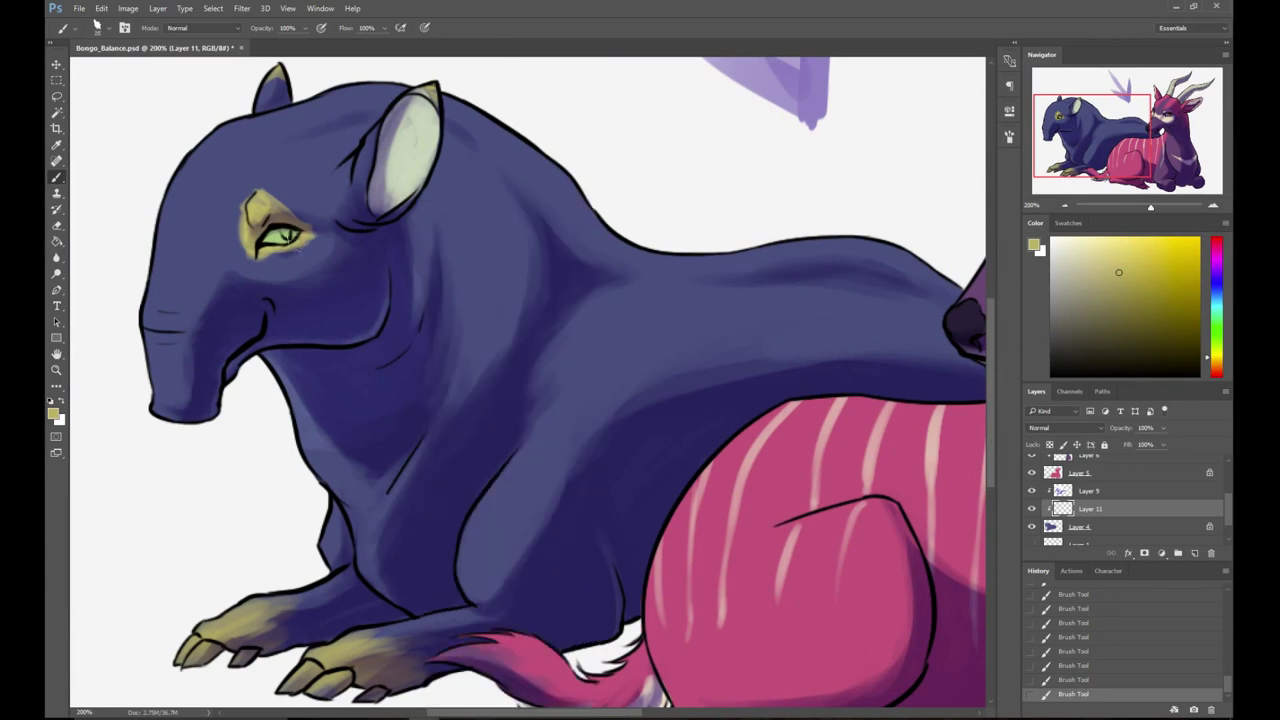
{"action": "right_click", "coordinate": [296, 229]}
{"action": "left_click", "coordinate": [367, 236]}
{"action": "left_click", "coordinate": [282, 230]}
{"action": "left_click", "coordinate": [1031, 509]}
{"action": "left_click", "coordinate": [1031, 509]}
{"action": "right_click", "coordinate": [412, 202]}
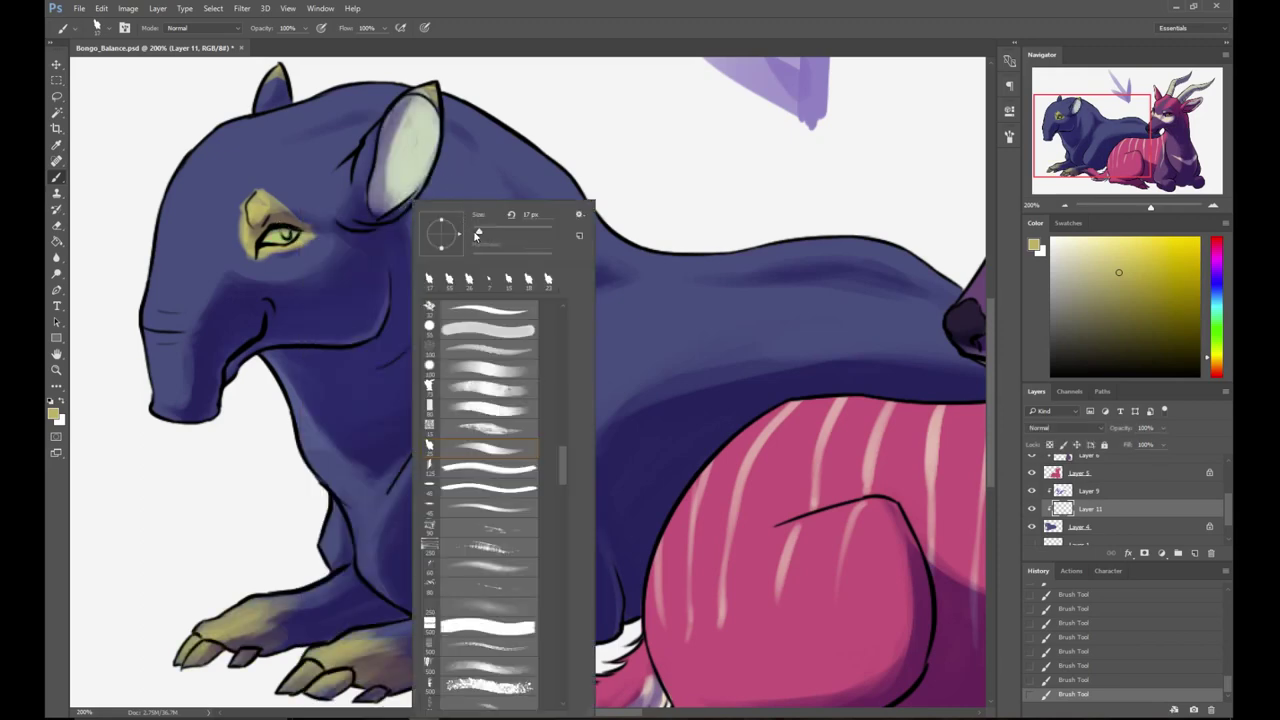
{"action": "left_click_drag", "start_coordinate": [479, 232], "coordinate": [476, 232]}
{"action": "left_click", "coordinate": [303, 228]}
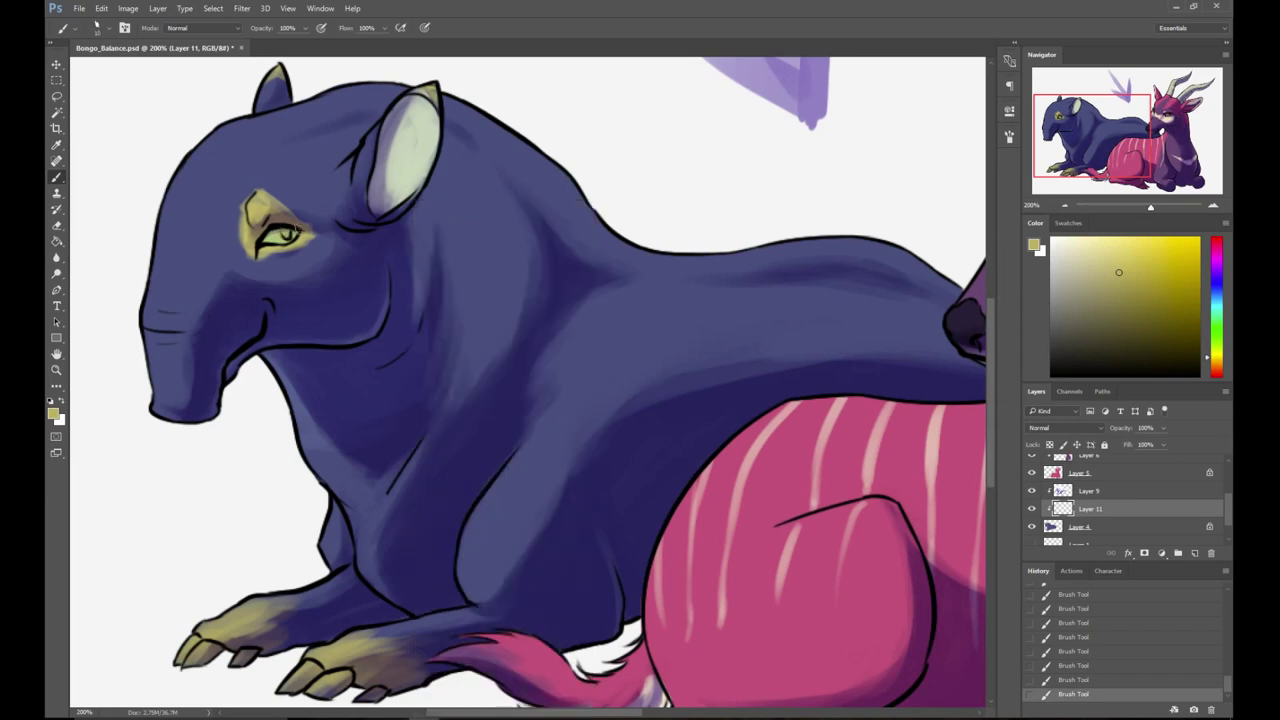
- Try a muted yellow stroke across the tapir's lower face and choose a dark olive colour
{"action": "mouse_move", "coordinate": [270, 347]}
{"action": "left_mouse_down"}
{"action": "mouse_move", "coordinate": [306, 337]}
{"action": "mouse_move", "coordinate": [221, 272]}
{"action": "left_mouse_up"}
{"action": "key", "text": "ctrl+z"}
{"action": "left_click", "coordinate": [1118, 334]}
{"action": "left_click", "coordinate": [1066, 206]}
- Delete Layer 8 with the purple arrow sketch and add a new empty layer directly beneath Layer 3
{"action": "left_click_drag", "start_coordinate": [1229, 513], "coordinate": [1140, 482]}
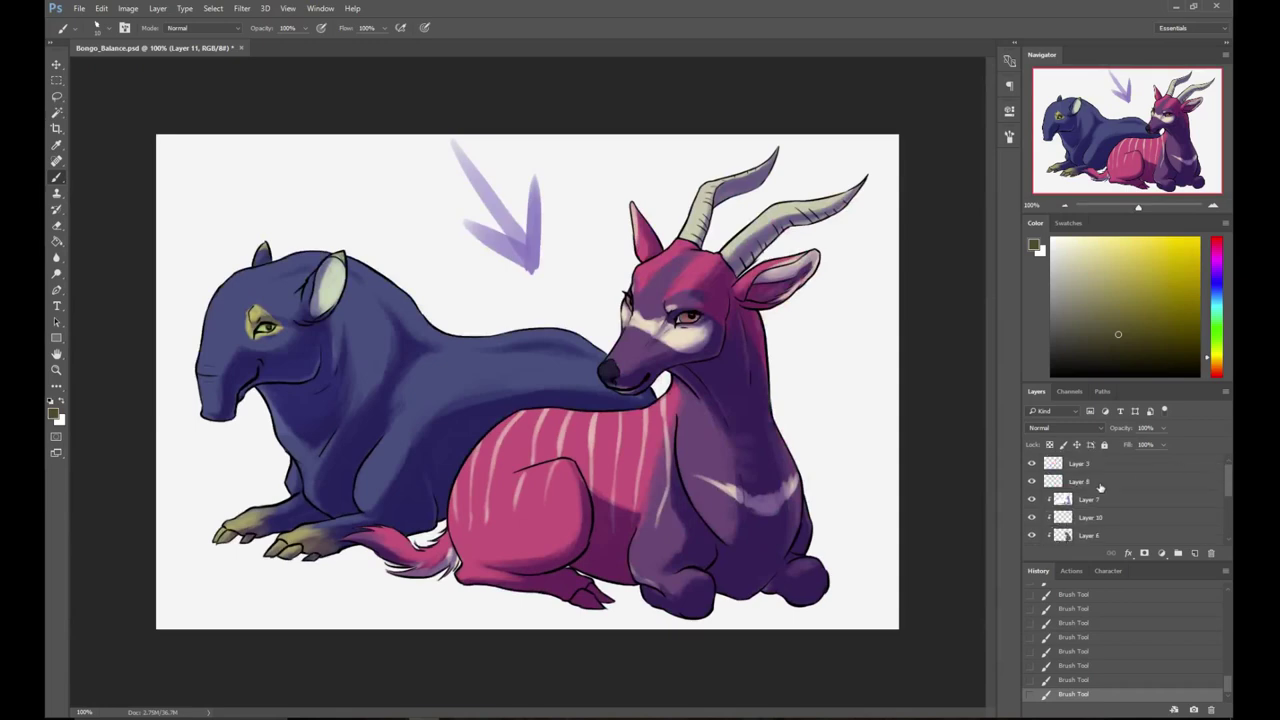
{"action": "left_click", "coordinate": [1032, 482]}
{"action": "left_click", "coordinate": [1032, 483]}
{"action": "left_click", "coordinate": [1100, 482]}
{"action": "left_click", "coordinate": [1211, 553]}
{"action": "key", "text": "Return"}
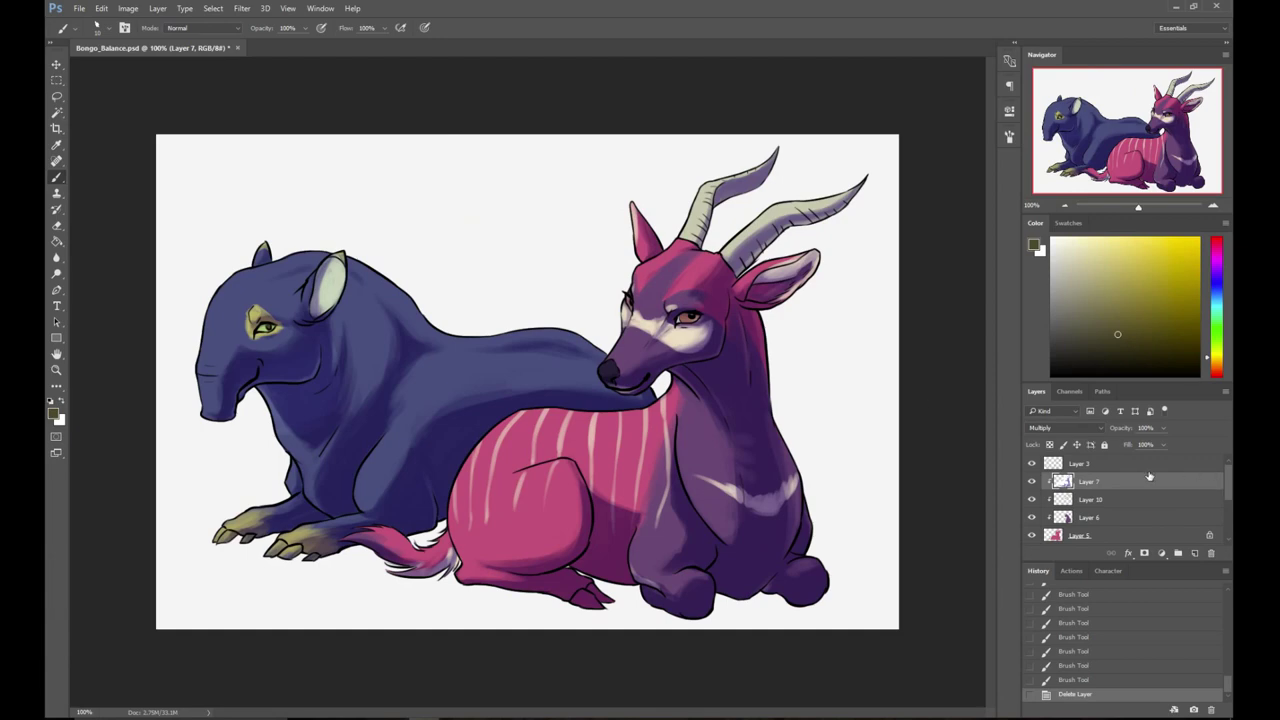
{"action": "left_click", "coordinate": [1195, 553]}
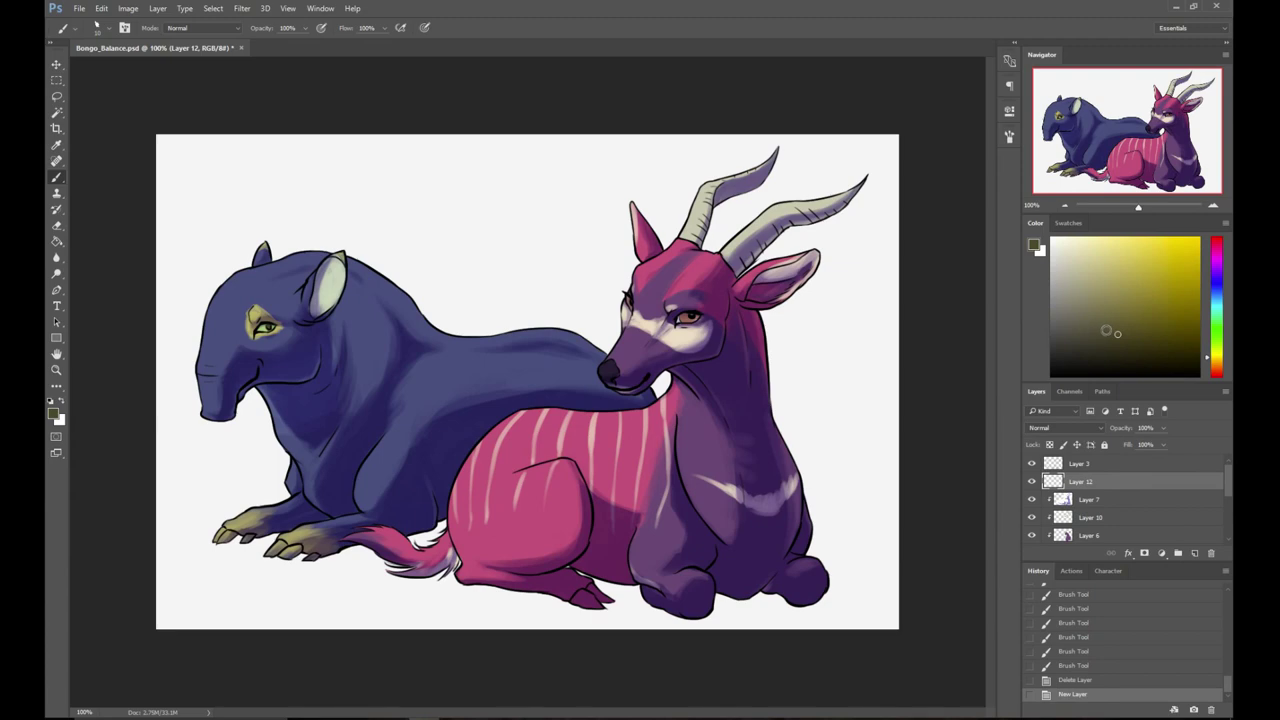
- Paint the tapir's front claws on Layer 11 with the pale grey sampled from its inner ear
{"action": "scroll", "coordinate": [1194, 499], "scroll_direction": "down", "scroll_amount": 3}
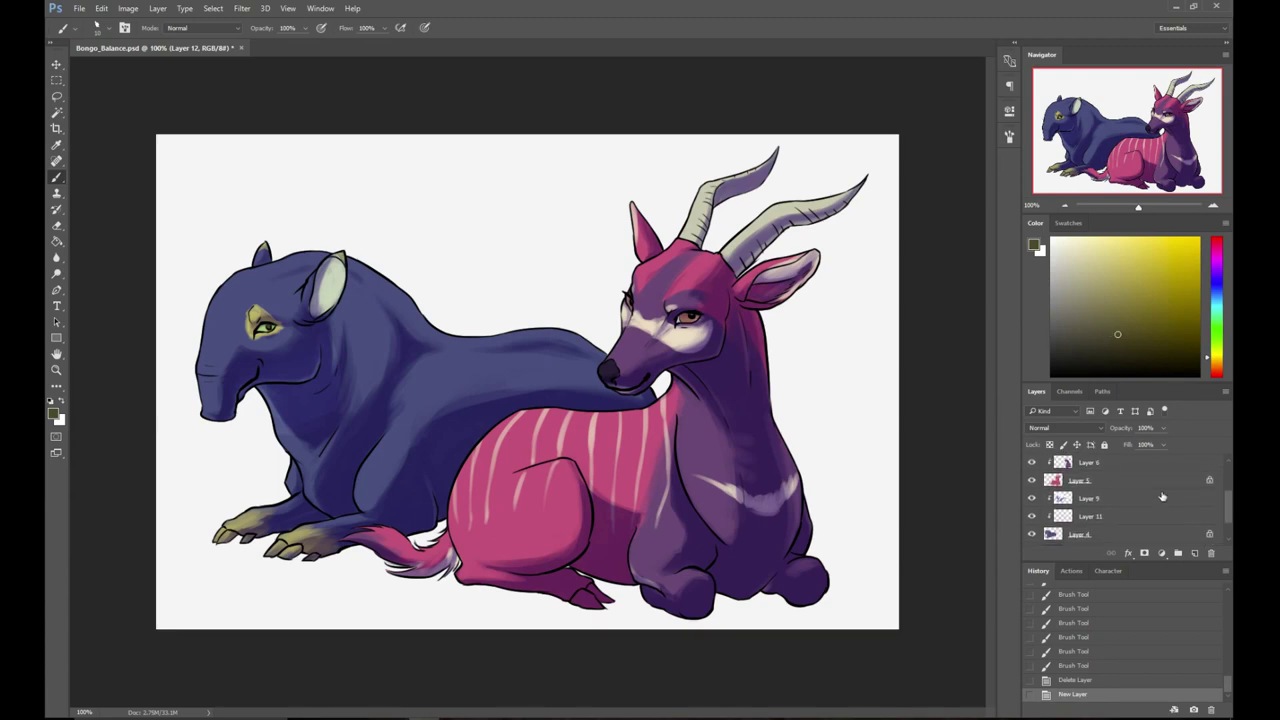
{"action": "left_click", "coordinate": [1100, 518]}
{"action": "left_click", "coordinate": [1089, 350]}
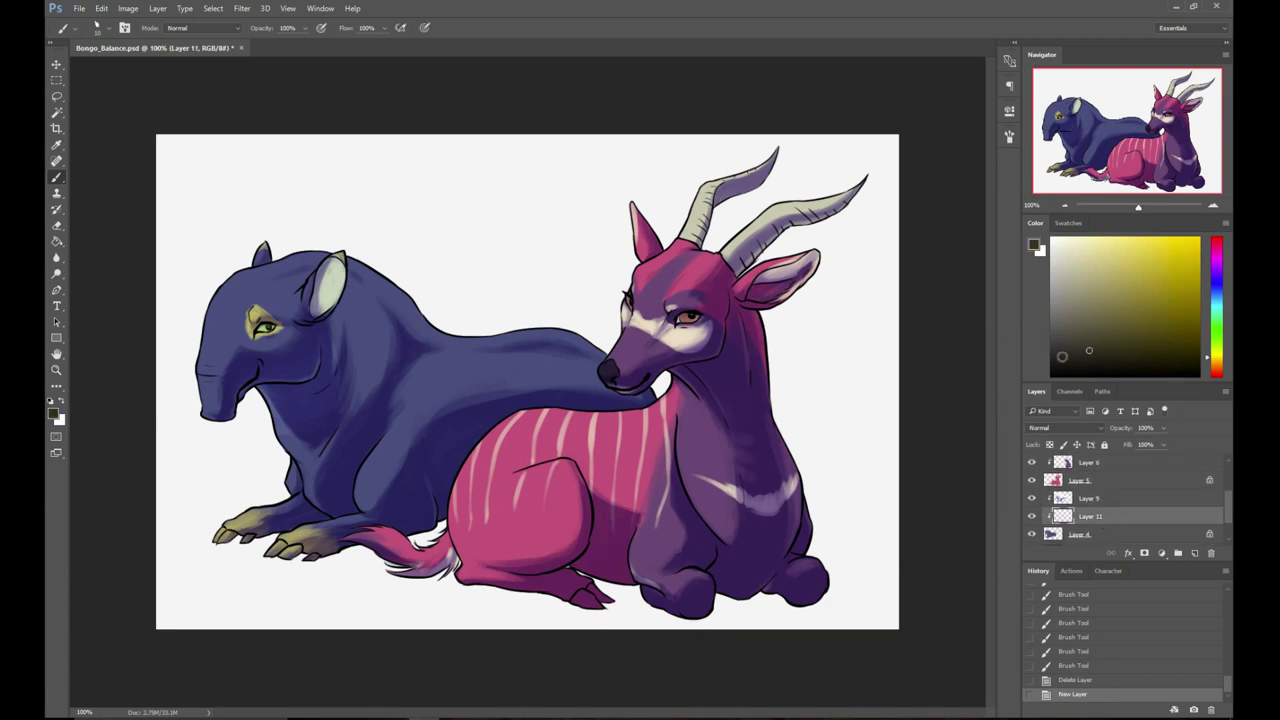
{"action": "left_click", "coordinate": [330, 306], "text": "alt"}
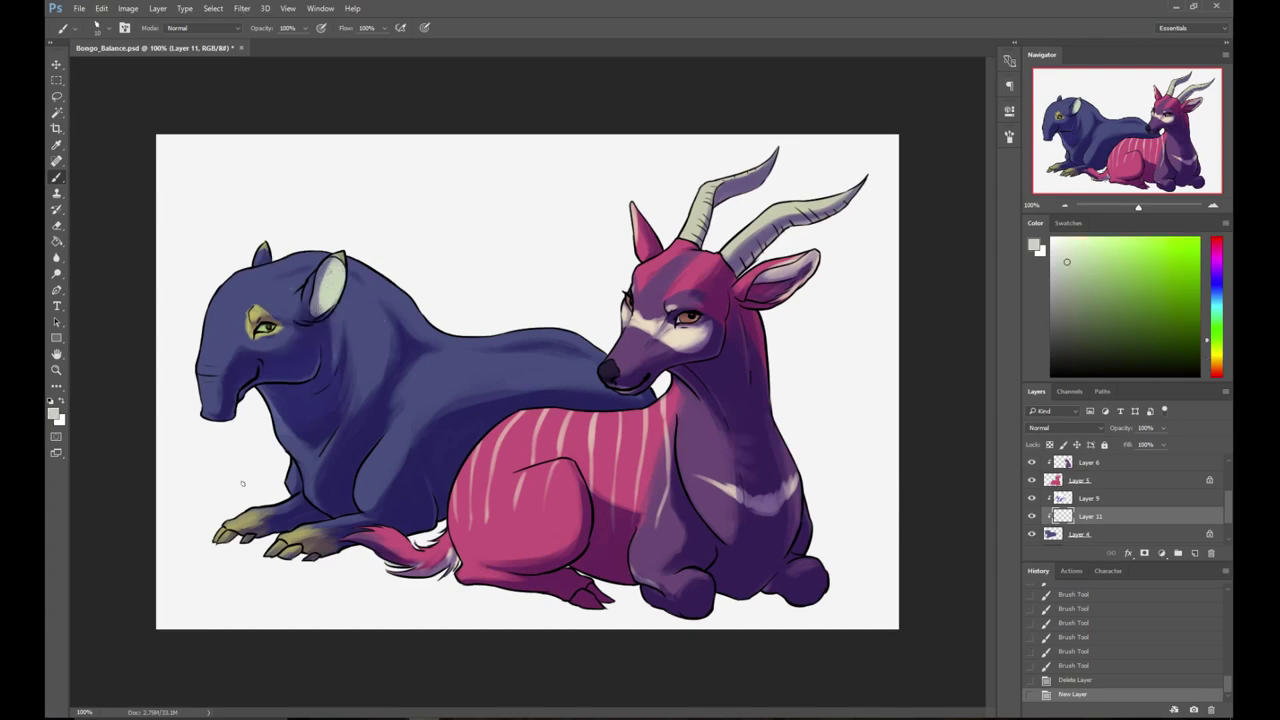
{"action": "left_click_drag", "start_coordinate": [216, 534], "coordinate": [316, 558]}
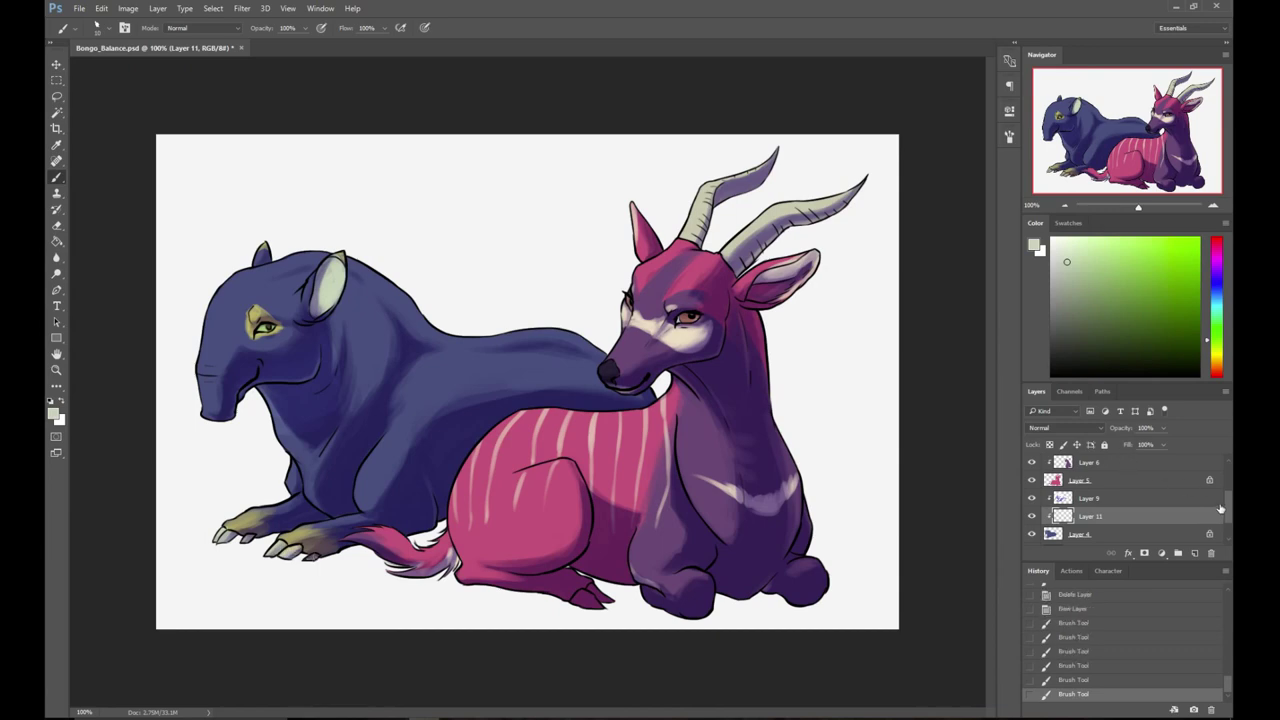
- Paint the bongo's hind hoof on Layer 10 with the near-black colour sampled from its nose
{"action": "left_click_drag", "start_coordinate": [1229, 508], "coordinate": [1226, 483]}
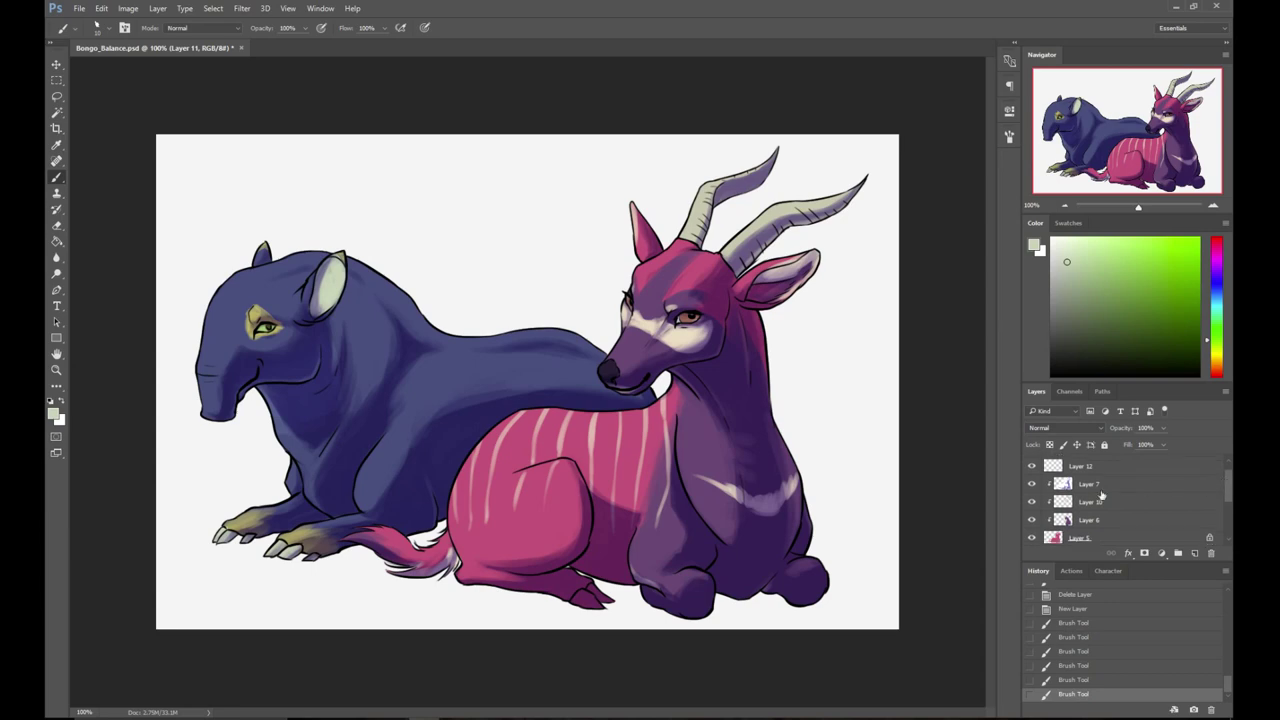
{"action": "left_click", "coordinate": [1100, 502]}
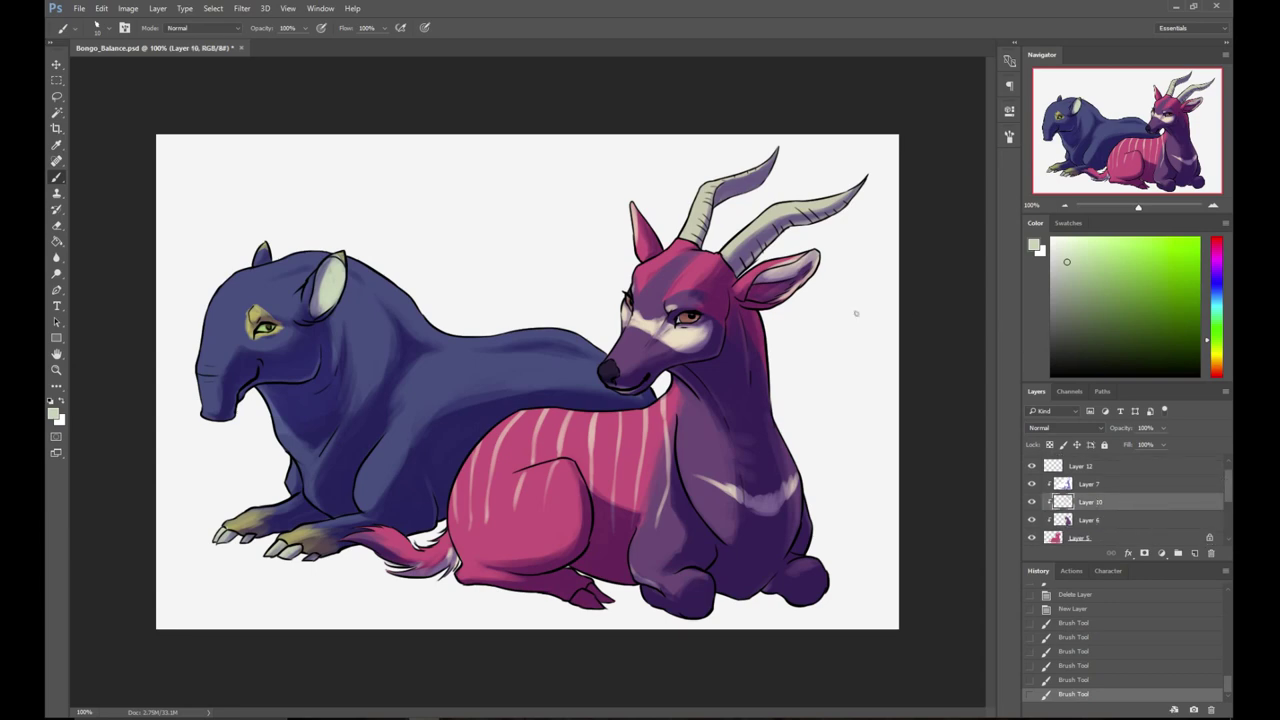
{"action": "left_click", "coordinate": [606, 394], "text": "alt"}
{"action": "mouse_move", "coordinate": [582, 604]}
{"action": "left_mouse_down"}
{"action": "mouse_move", "coordinate": [573, 597]}
{"action": "mouse_move", "coordinate": [592, 589]}
{"action": "mouse_move", "coordinate": [612, 600]}
{"action": "left_mouse_up"}
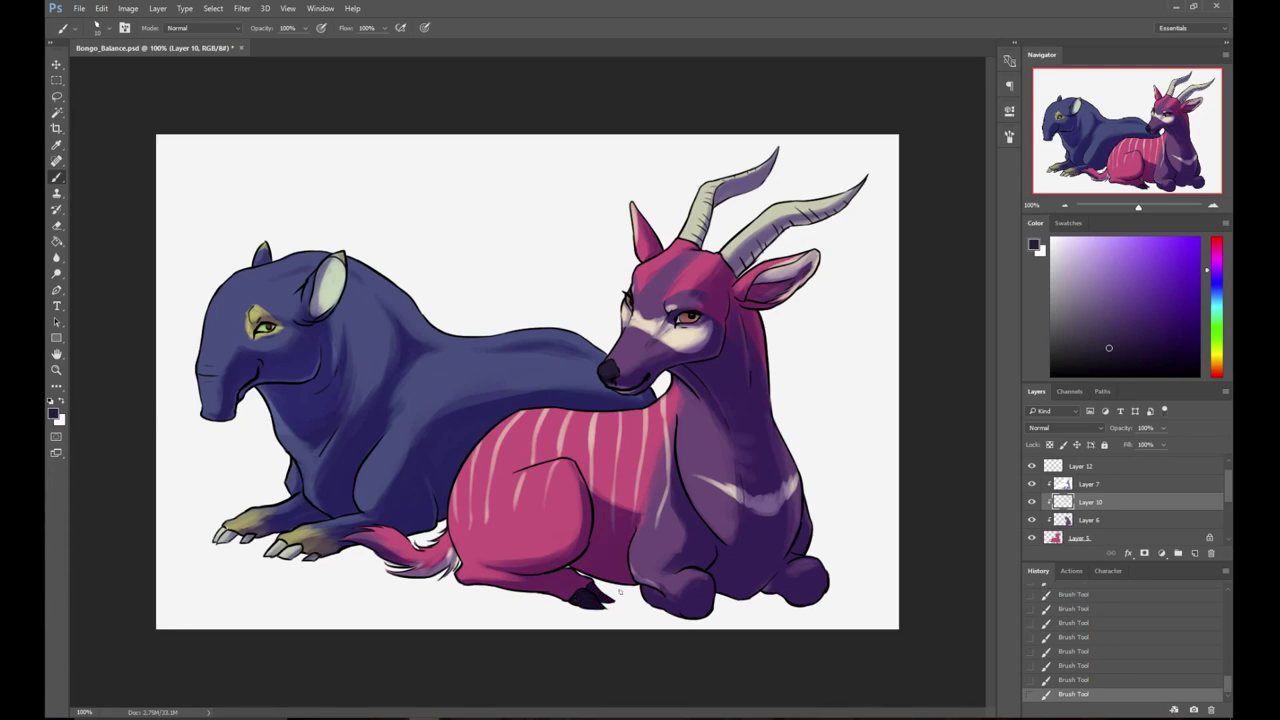
- Compare the painting with the bongo's marking layer, the new empty layer and the line art each hidden and shown
{"action": "left_click", "coordinate": [1033, 501]}
{"action": "left_click", "coordinate": [1033, 501]}
{"action": "left_click", "coordinate": [1033, 501]}
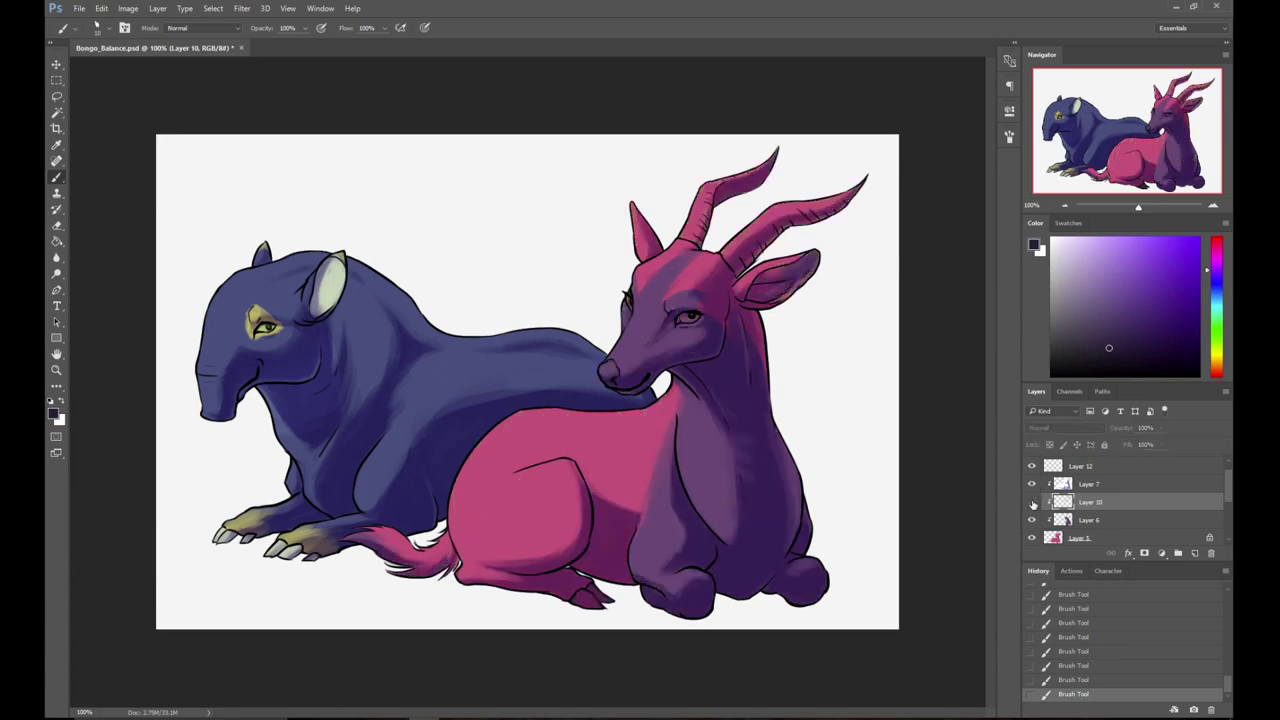
{"action": "left_click", "coordinate": [1033, 501]}
{"action": "left_click", "coordinate": [1033, 501]}
{"action": "left_click", "coordinate": [1033, 501]}
{"action": "left_click", "coordinate": [1033, 467]}
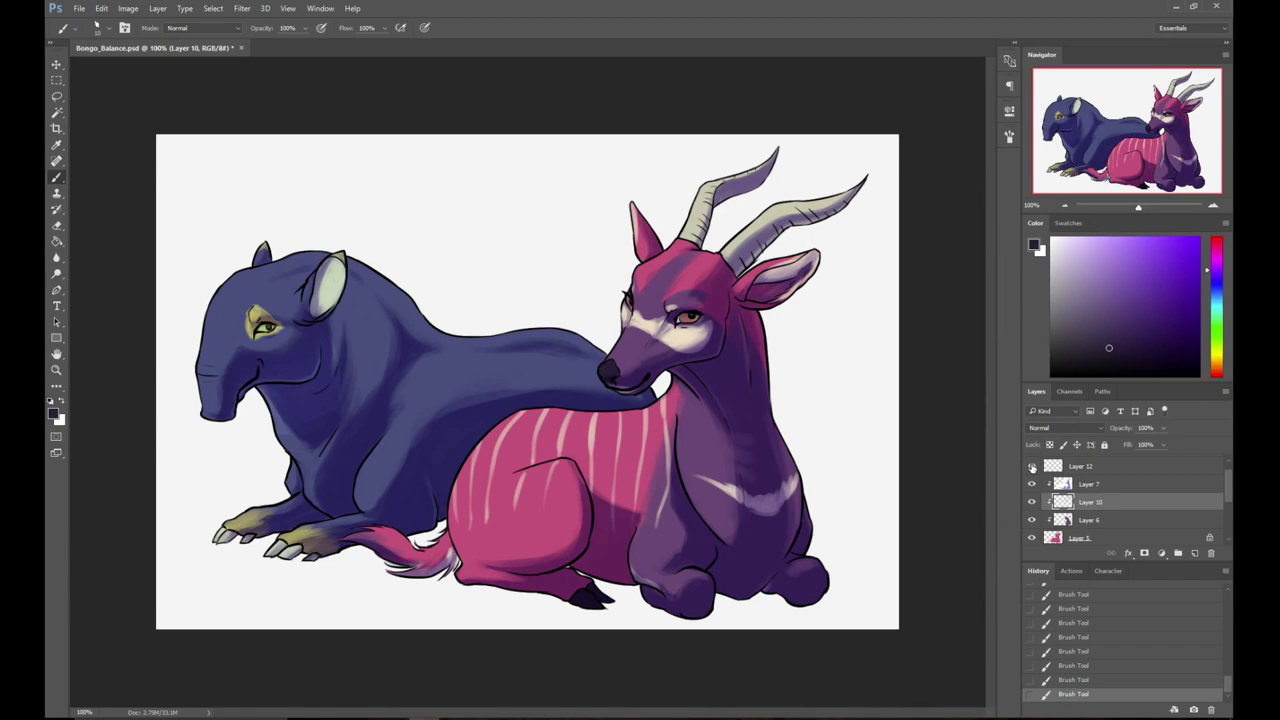
{"action": "left_click_drag", "start_coordinate": [1229, 496], "coordinate": [1229, 488]}
{"action": "left_click", "coordinate": [1033, 464]}
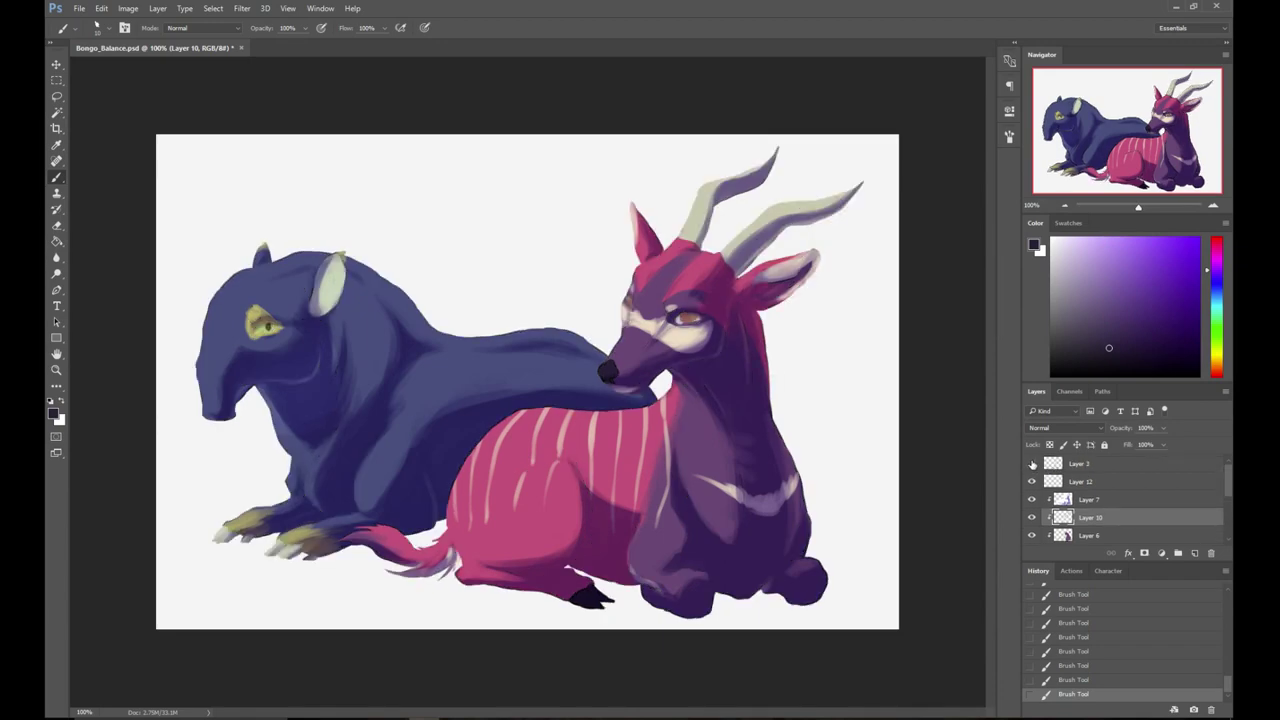
{"action": "left_click", "coordinate": [1033, 464]}
- Paint lighter blue highlights along the tapir's contour lines on Layer 12
{"action": "left_click", "coordinate": [1124, 483]}
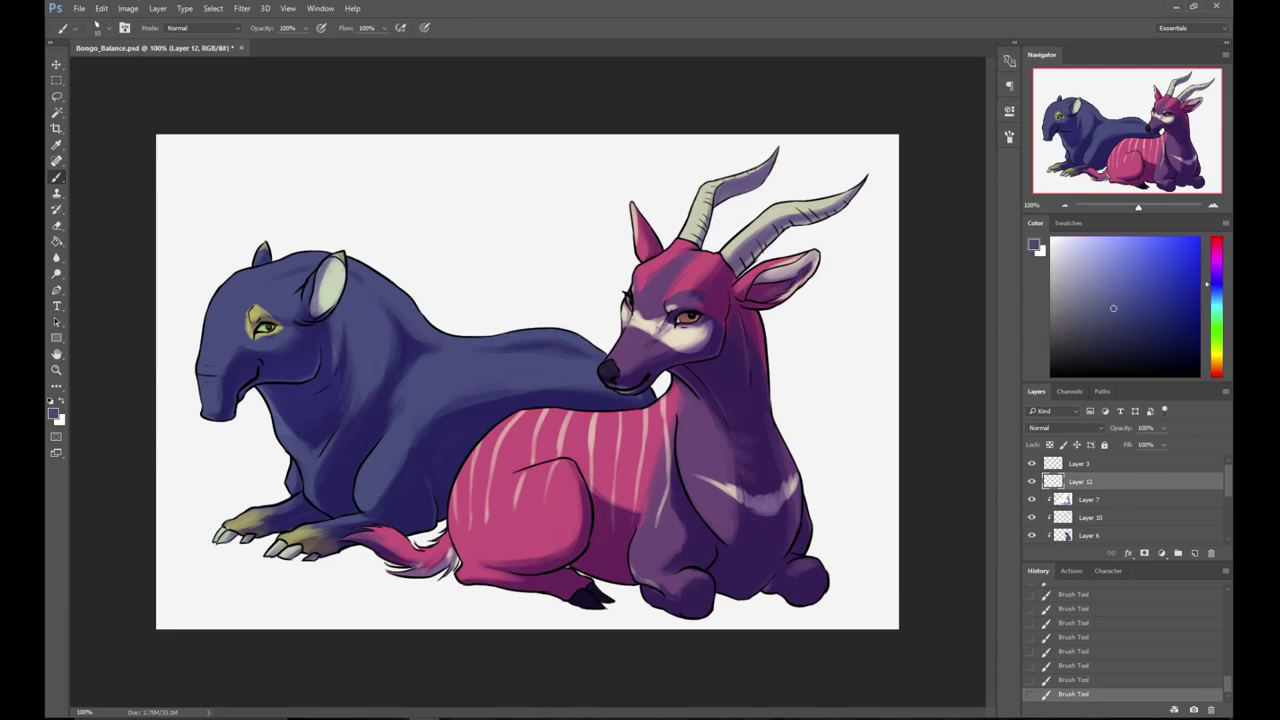
{"action": "left_click", "coordinate": [1107, 276]}
{"action": "left_click_drag", "start_coordinate": [357, 487], "coordinate": [379, 442]}
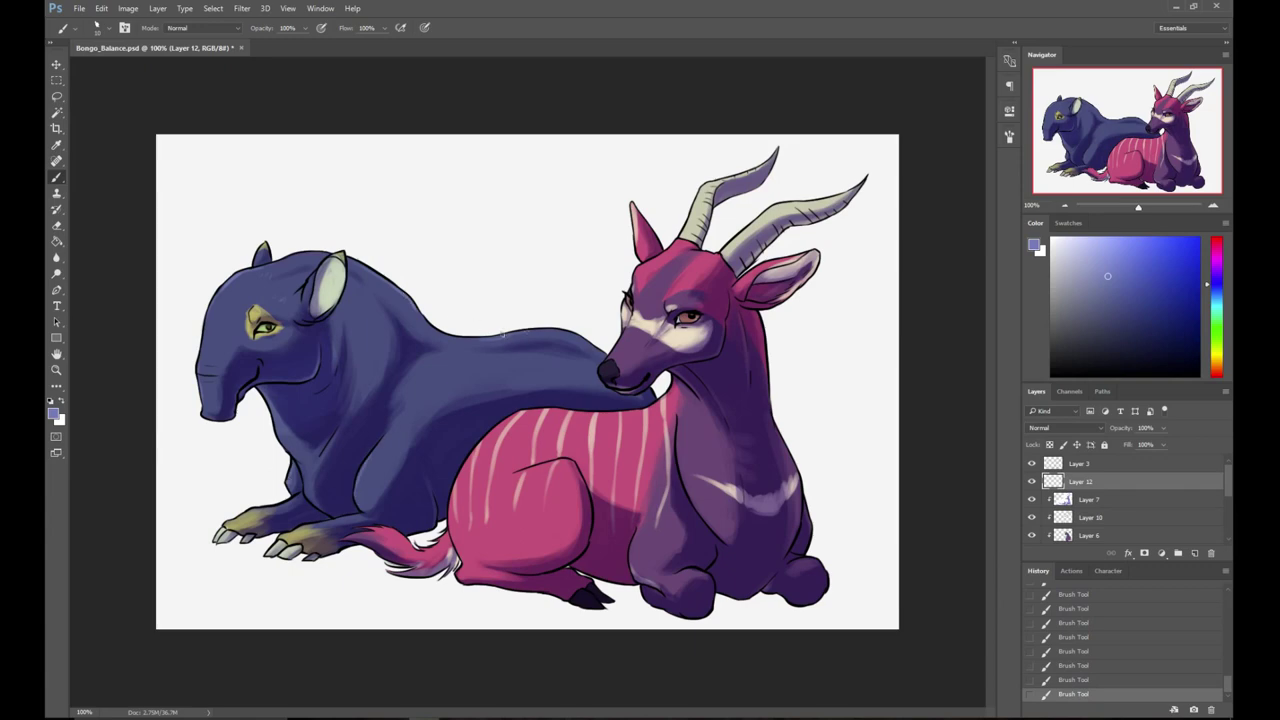
- Paint light pink highlights along the bongo's thigh and shoulder lines on Layer 12, redoing the misplaced strokes
{"action": "left_click", "coordinate": [772, 266], "text": "alt"}
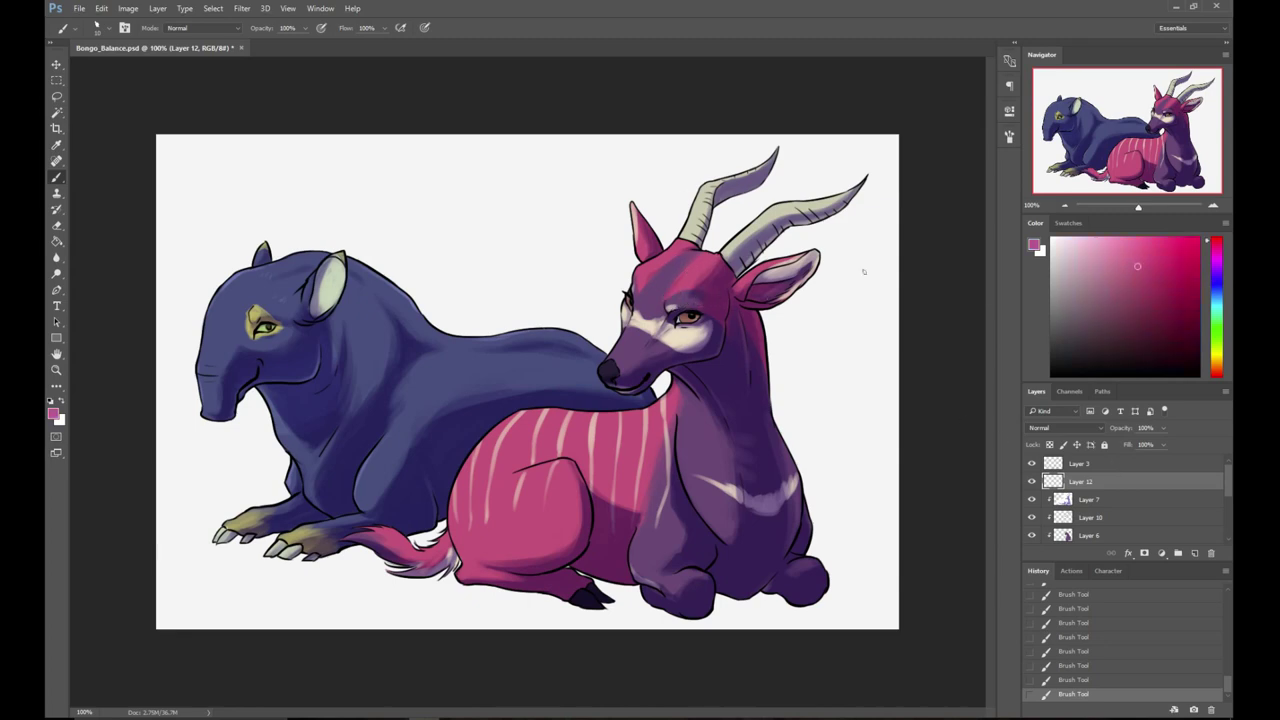
{"action": "left_click", "coordinate": [1135, 253]}
{"action": "left_click", "coordinate": [1132, 244]}
{"action": "left_click", "coordinate": [1216, 239]}
{"action": "key", "text": "ctrl+alt+z"}
{"action": "key", "text": "ctrl+alt+z"}
{"action": "left_click_drag", "start_coordinate": [532, 446], "coordinate": [548, 409]}
{"action": "key", "text": "ctrl+alt+z"}
{"action": "key", "text": "ctrl+alt+z"}
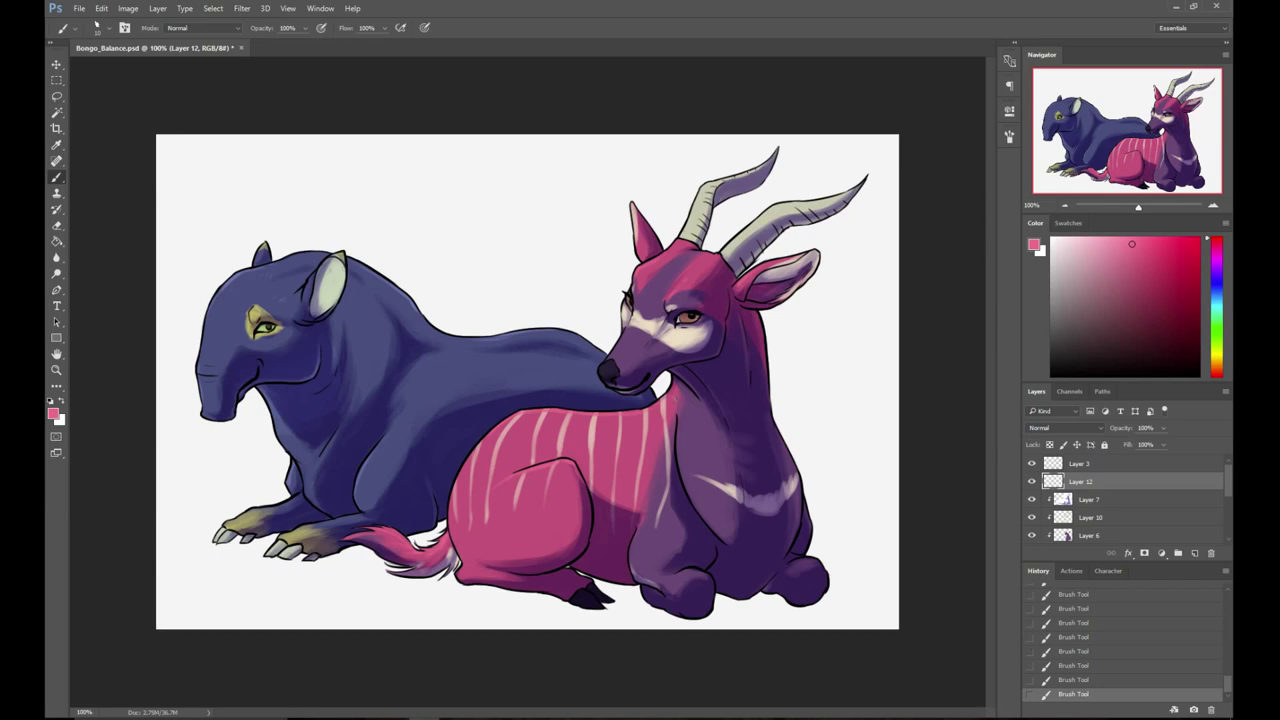
{"action": "left_click_drag", "start_coordinate": [678, 416], "coordinate": [682, 471]}
- Add muted purple highlights along the bongo's foreleg and neck, redoing misplaced strokes, and blue-violet highlights on the tapir's trunk
{"action": "left_click", "coordinate": [620, 372], "text": "alt"}
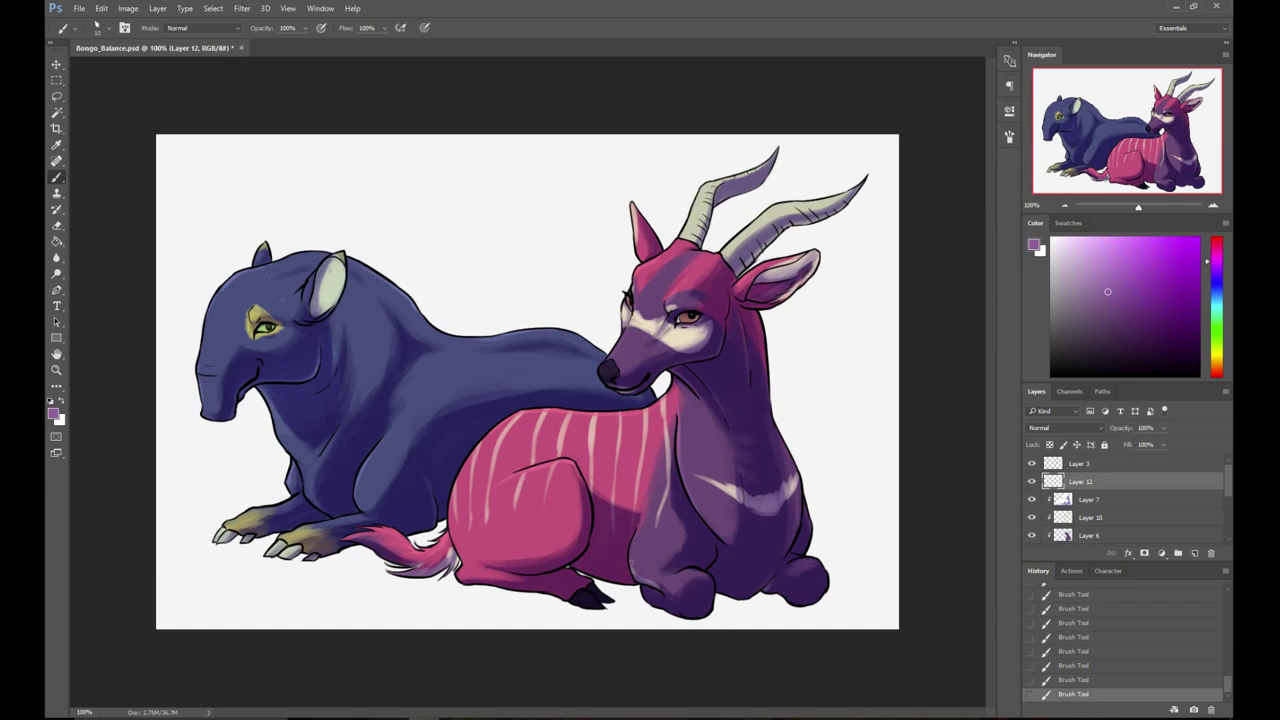
{"action": "key", "text": "ctrl+alt+z"}
{"action": "key", "text": "ctrl+alt+z"}
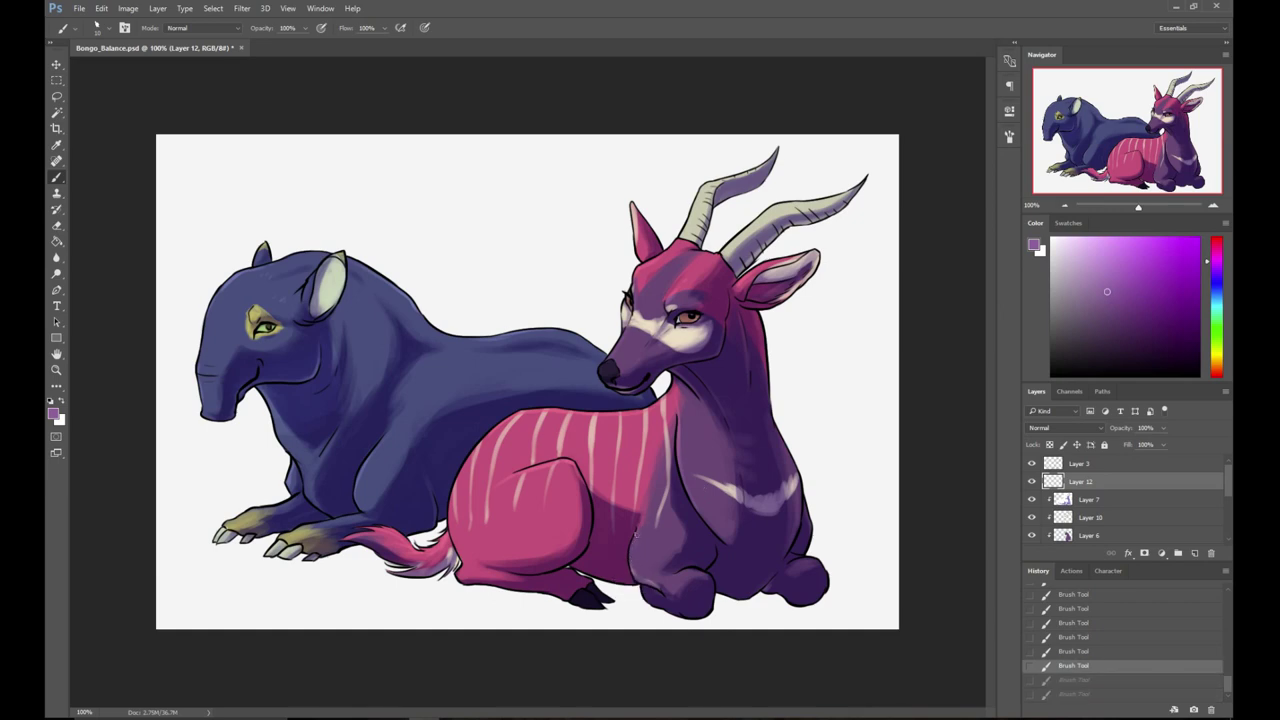
{"action": "left_click_drag", "start_coordinate": [633, 547], "coordinate": [640, 530]}
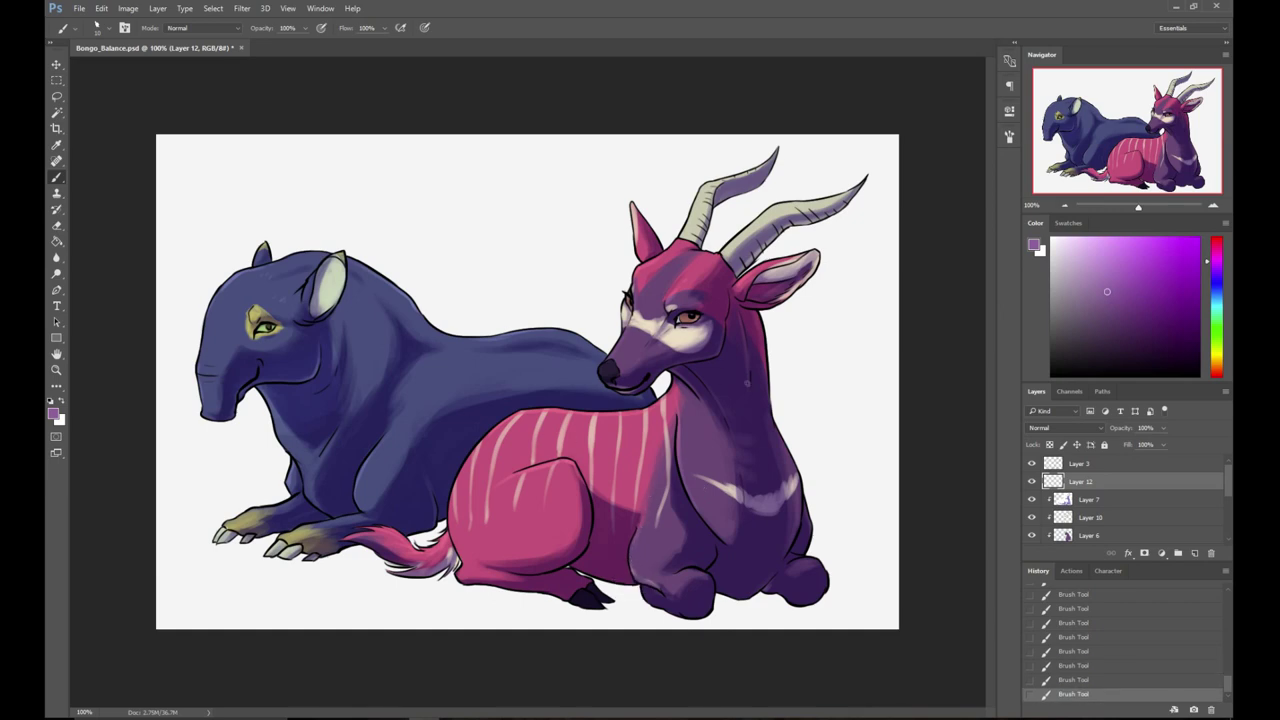
{"action": "left_click", "coordinate": [232, 320], "text": "alt"}
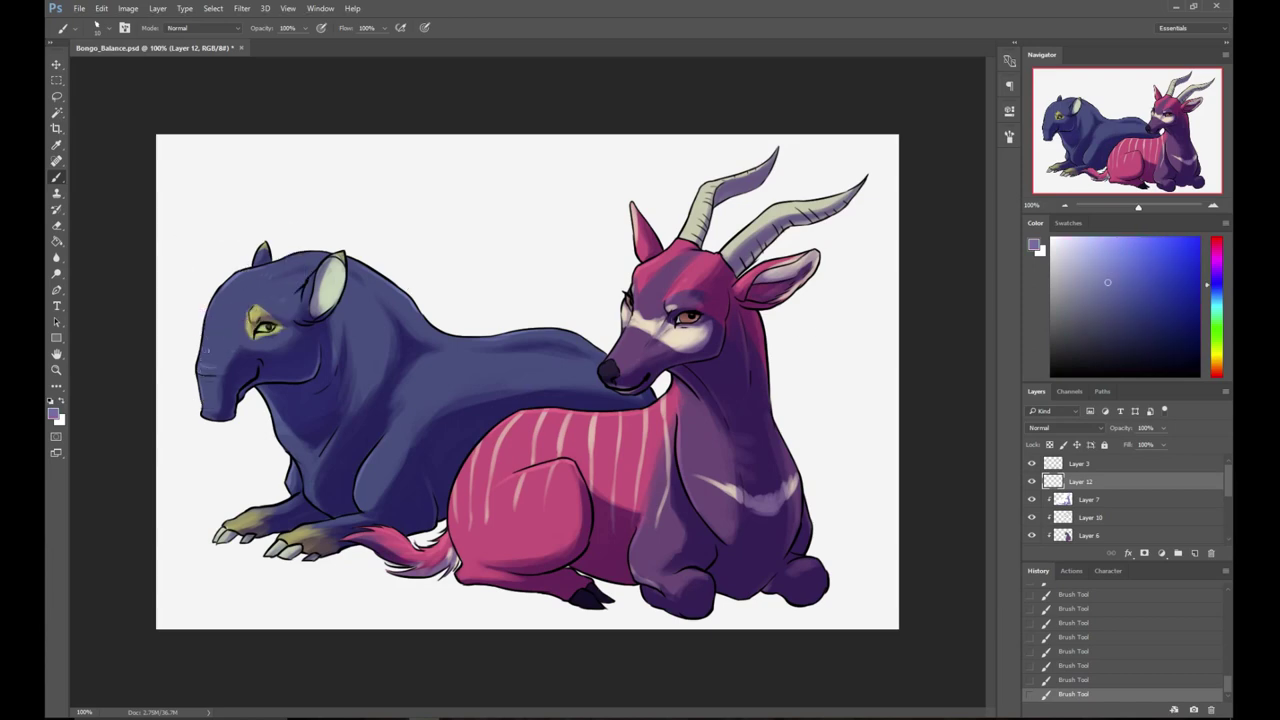
- Add a new empty layer between the tapir's base Layer 4 and the hidden Layer 1
{"action": "left_click_drag", "start_coordinate": [1229, 482], "coordinate": [1226, 548]}
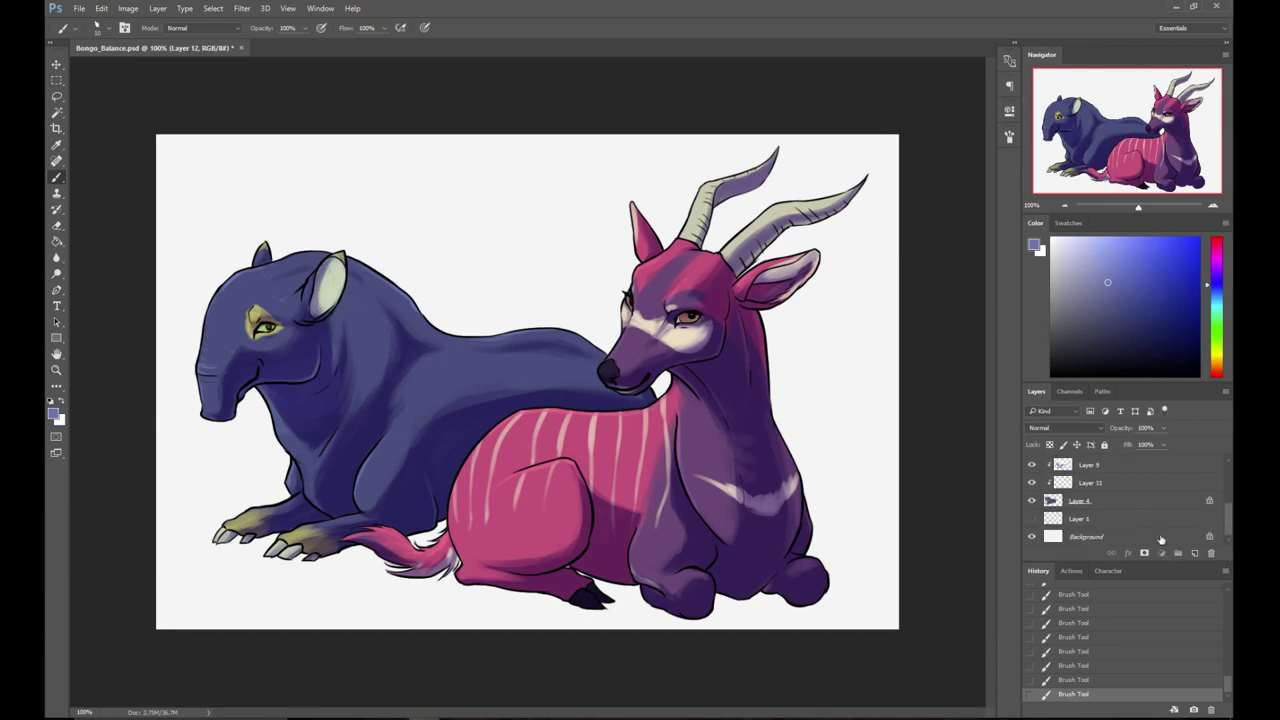
{"action": "left_click", "coordinate": [1161, 540]}
{"action": "left_click", "coordinate": [1163, 521]}
{"action": "left_click", "coordinate": [1199, 553]}
- Browse the brush presets and choose the speckled 250 px texture brush for painting on Layer 13
{"action": "right_click", "coordinate": [471, 300]}
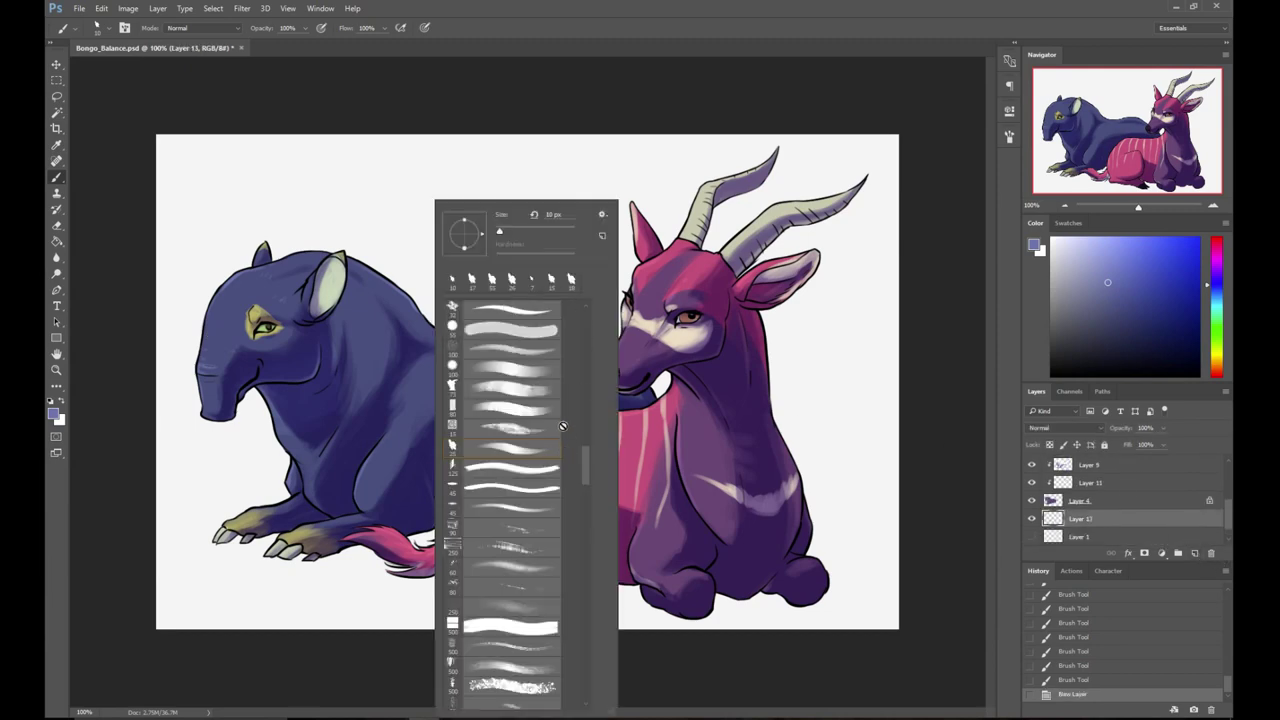
{"action": "left_click", "coordinate": [1224, 340]}
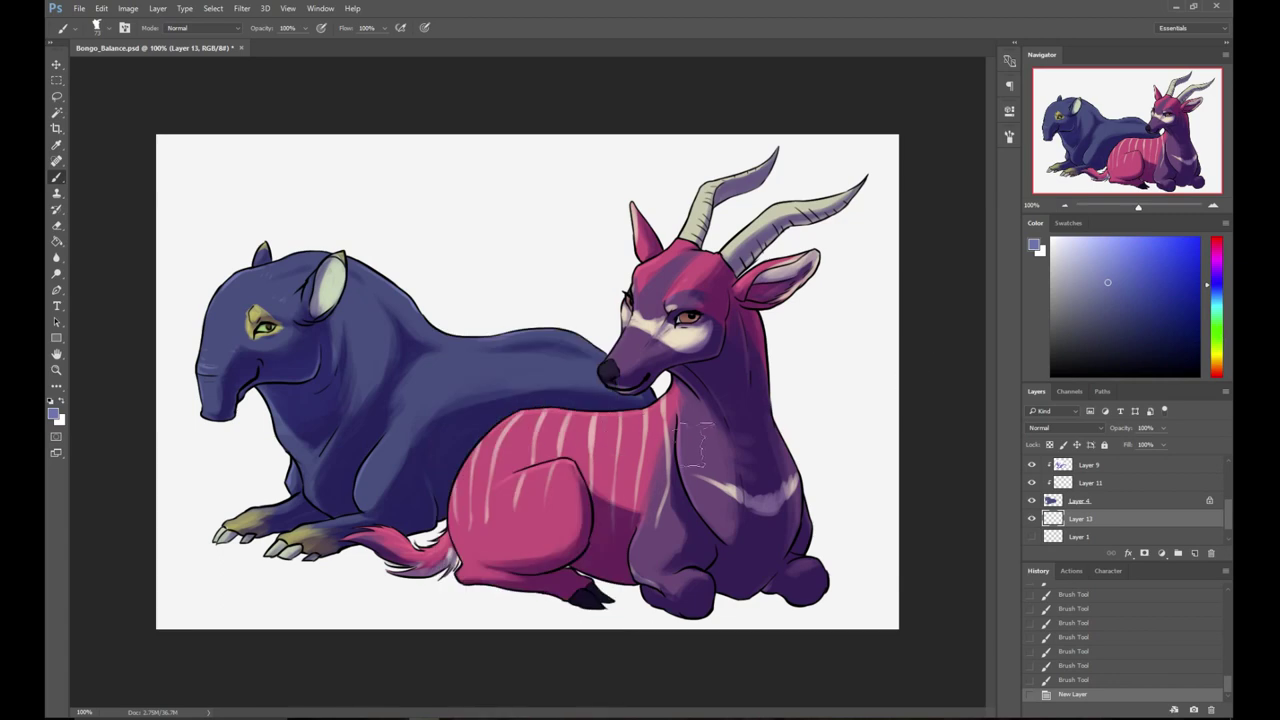
{"action": "right_click", "coordinate": [692, 403]}
{"action": "scroll", "coordinate": [898, 475], "scroll_direction": "down", "scroll_amount": 5}
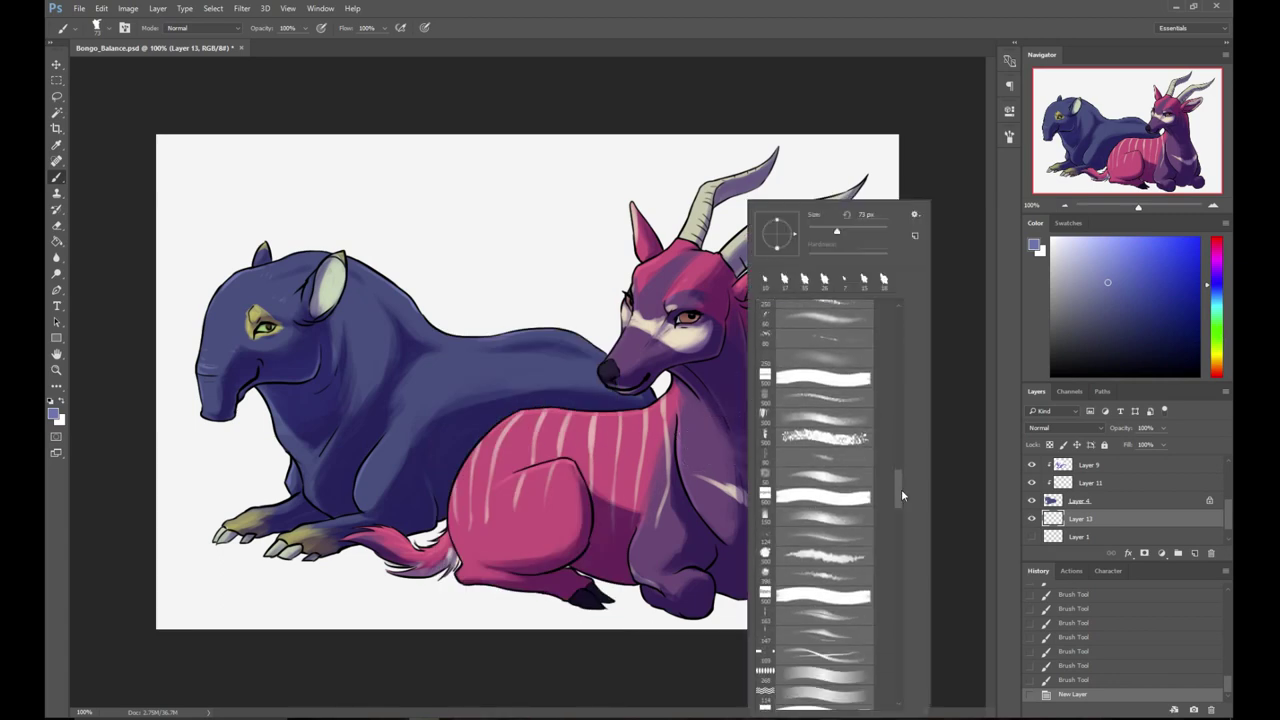
{"action": "mouse_move", "coordinate": [899, 489]}
{"action": "left_mouse_down"}
{"action": "mouse_move", "coordinate": [907, 547]}
{"action": "mouse_move", "coordinate": [889, 580]}
{"action": "left_mouse_up"}
{"action": "scroll", "coordinate": [820, 420], "scroll_direction": "up", "scroll_amount": 1}
{"action": "left_click", "coordinate": [820, 410]}
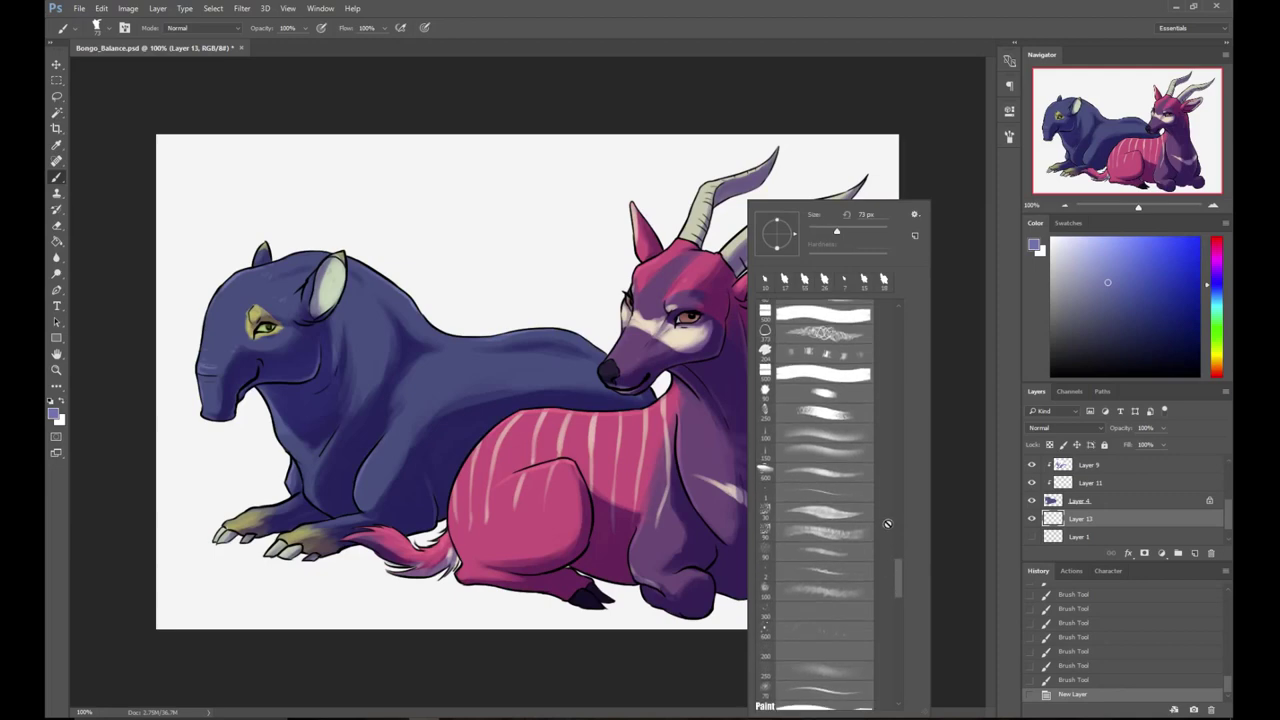
{"action": "left_click", "coordinate": [342, 260]}
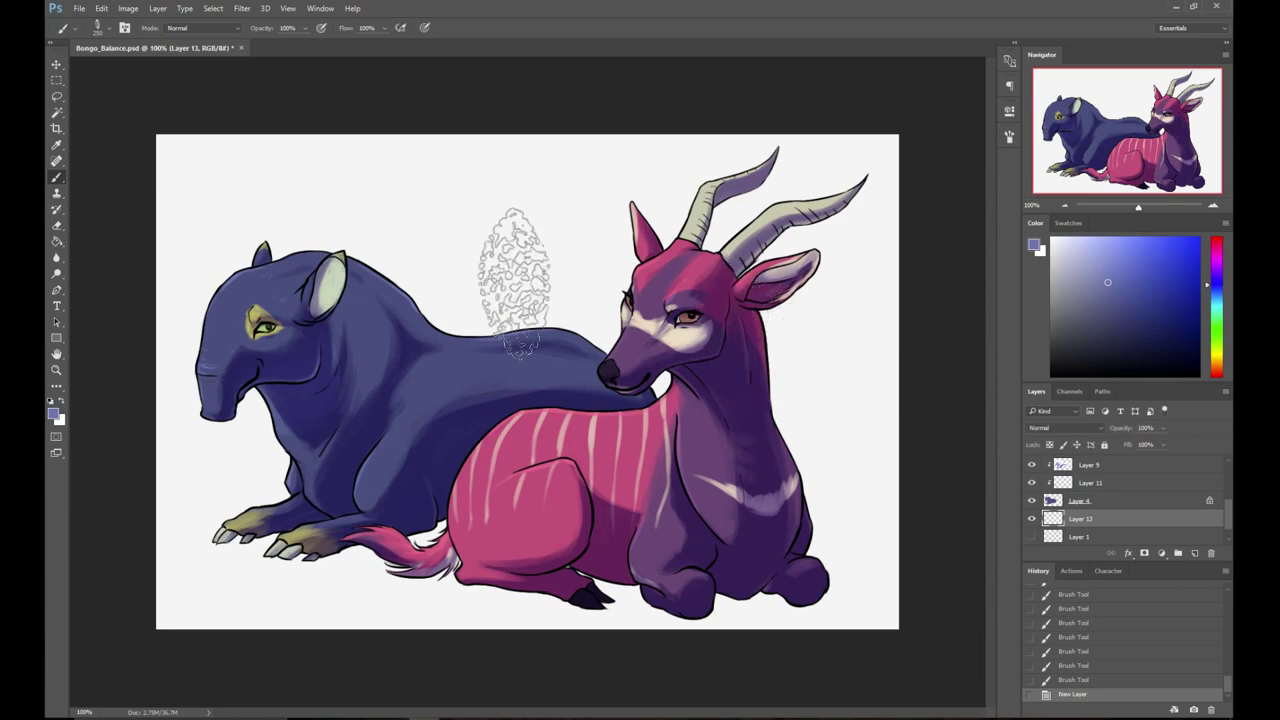
{"action": "left_click_drag", "start_coordinate": [615, 272], "coordinate": [562, 245]}
{"action": "key", "text": "ctrl+z"}
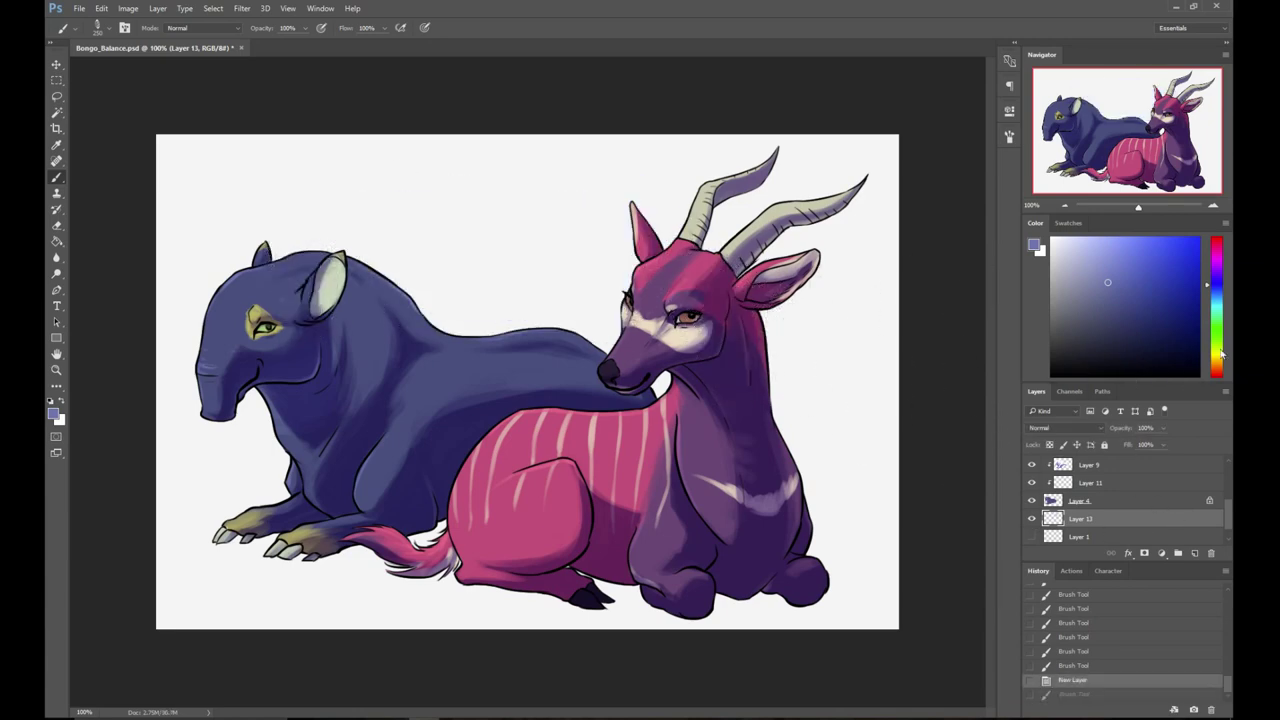
{"action": "left_click", "coordinate": [1216, 308]}
{"action": "left_click_drag", "start_coordinate": [1216, 310], "coordinate": [1216, 329]}
{"action": "left_click", "coordinate": [1092, 297]}
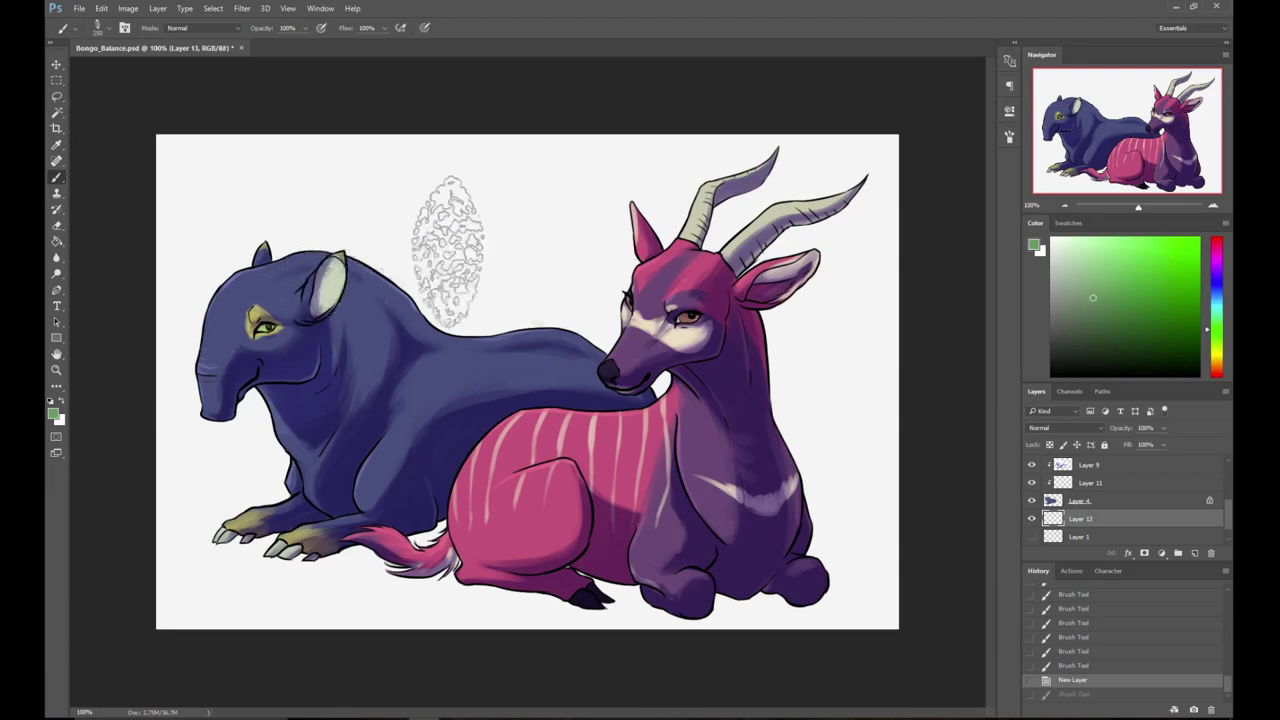
{"action": "left_click_drag", "start_coordinate": [370, 225], "coordinate": [550, 367]}
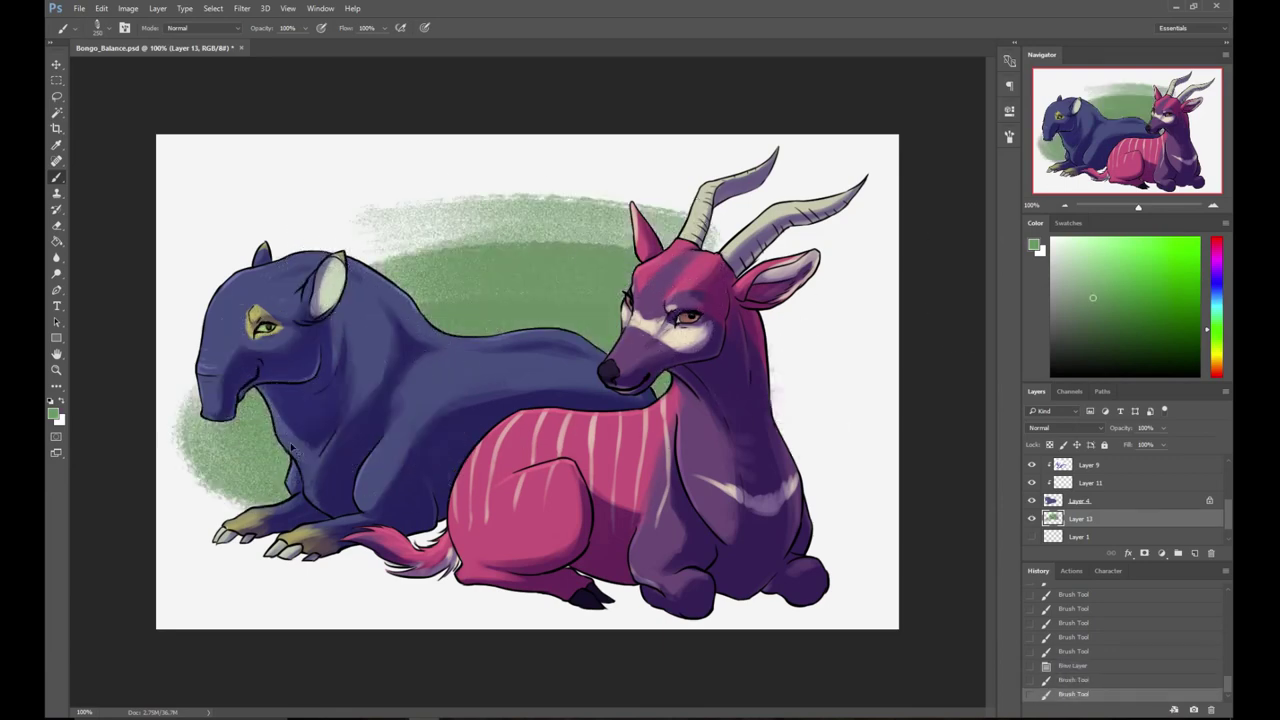
{"action": "key", "text": "ctrl+z"}
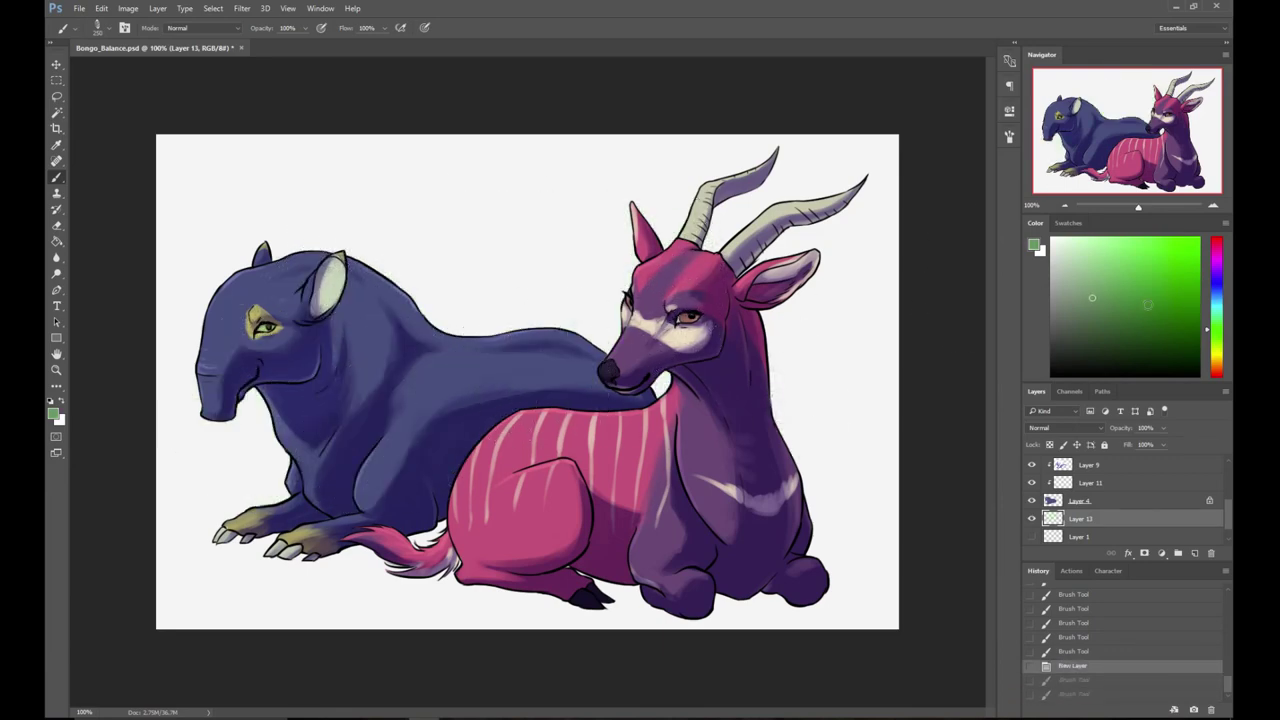
- Paint a broad, textured light yellow-green backdrop behind the tapir and bongo on Layer 13
{"action": "left_click", "coordinate": [1216, 341]}
{"action": "left_click", "coordinate": [1105, 277]}
{"action": "mouse_move", "coordinate": [350, 220]}
{"action": "left_mouse_down"}
{"action": "mouse_move", "coordinate": [710, 240]}
{"action": "mouse_move", "coordinate": [395, 270]}
{"action": "mouse_move", "coordinate": [630, 300]}
{"action": "mouse_move", "coordinate": [729, 385]}
{"action": "left_mouse_up"}
{"action": "mouse_move", "coordinate": [307, 375]}
{"action": "left_mouse_down"}
{"action": "mouse_move", "coordinate": [411, 435]}
{"action": "mouse_move", "coordinate": [332, 438]}
{"action": "left_mouse_up"}
{"action": "mouse_move", "coordinate": [785, 387]}
{"action": "left_mouse_down"}
{"action": "mouse_move", "coordinate": [685, 297]}
{"action": "mouse_move", "coordinate": [765, 377]}
{"action": "mouse_move", "coordinate": [692, 460]}
{"action": "left_mouse_up"}
{"action": "left_click_drag", "start_coordinate": [311, 237], "coordinate": [266, 229]}
{"action": "mouse_move", "coordinate": [812, 290]}
{"action": "left_mouse_down"}
{"action": "mouse_move", "coordinate": [480, 247]}
{"action": "mouse_move", "coordinate": [735, 300]}
{"action": "mouse_move", "coordinate": [690, 315]}
{"action": "left_mouse_up"}
{"action": "left_click_drag", "start_coordinate": [341, 263], "coordinate": [534, 288]}
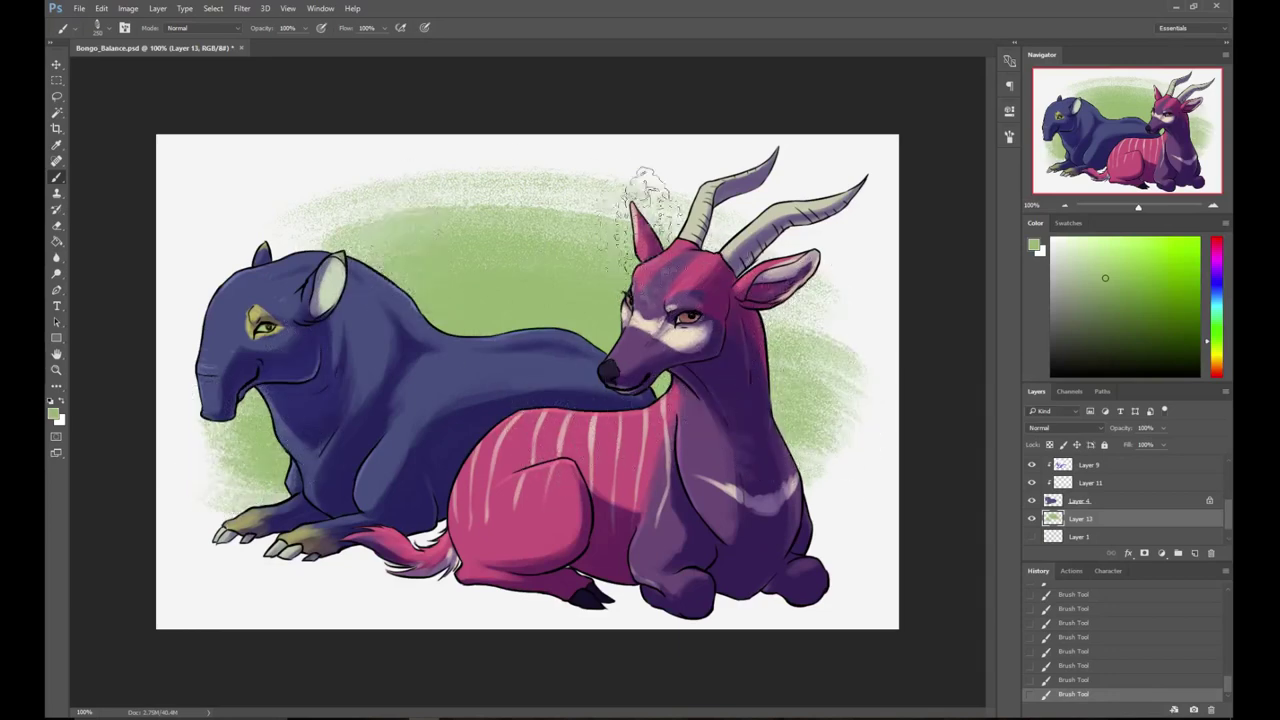
- Reduce the texture brush to 48 px and choose a lighter yellow-green painting color
{"action": "right_click", "coordinate": [466, 202]}
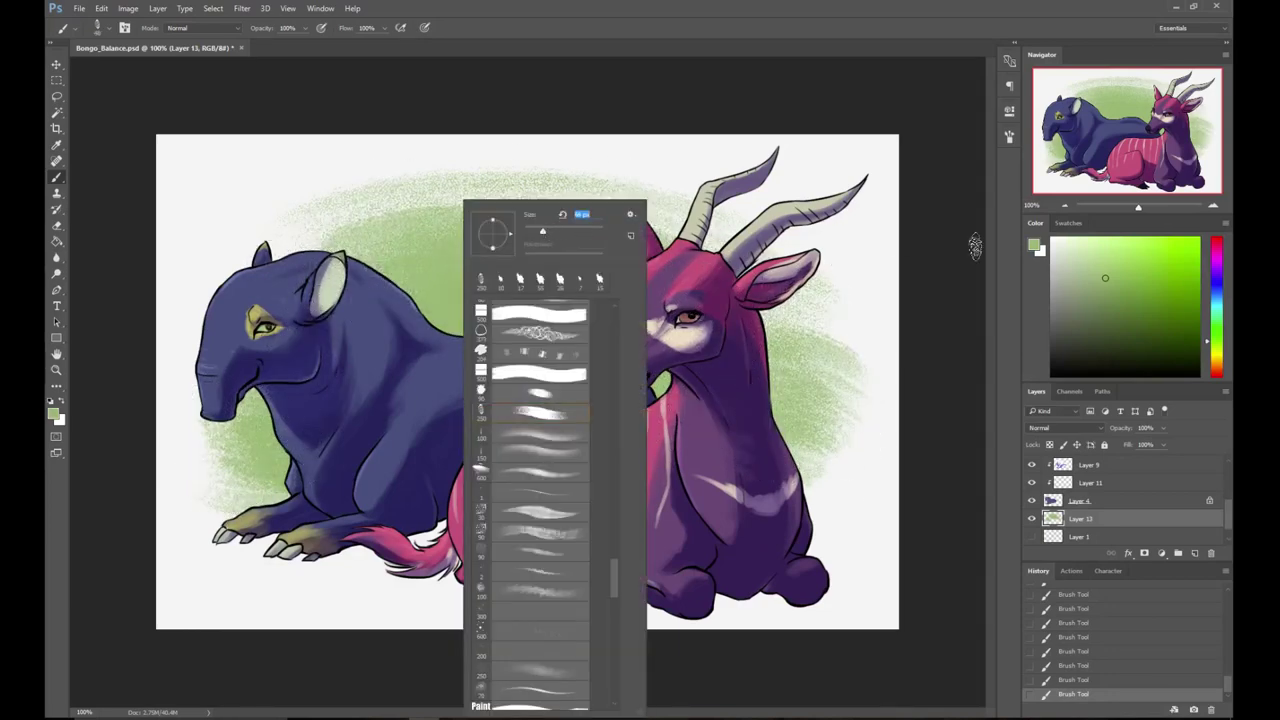
{"action": "left_click", "coordinate": [1215, 345]}
{"action": "left_click", "coordinate": [1098, 264]}
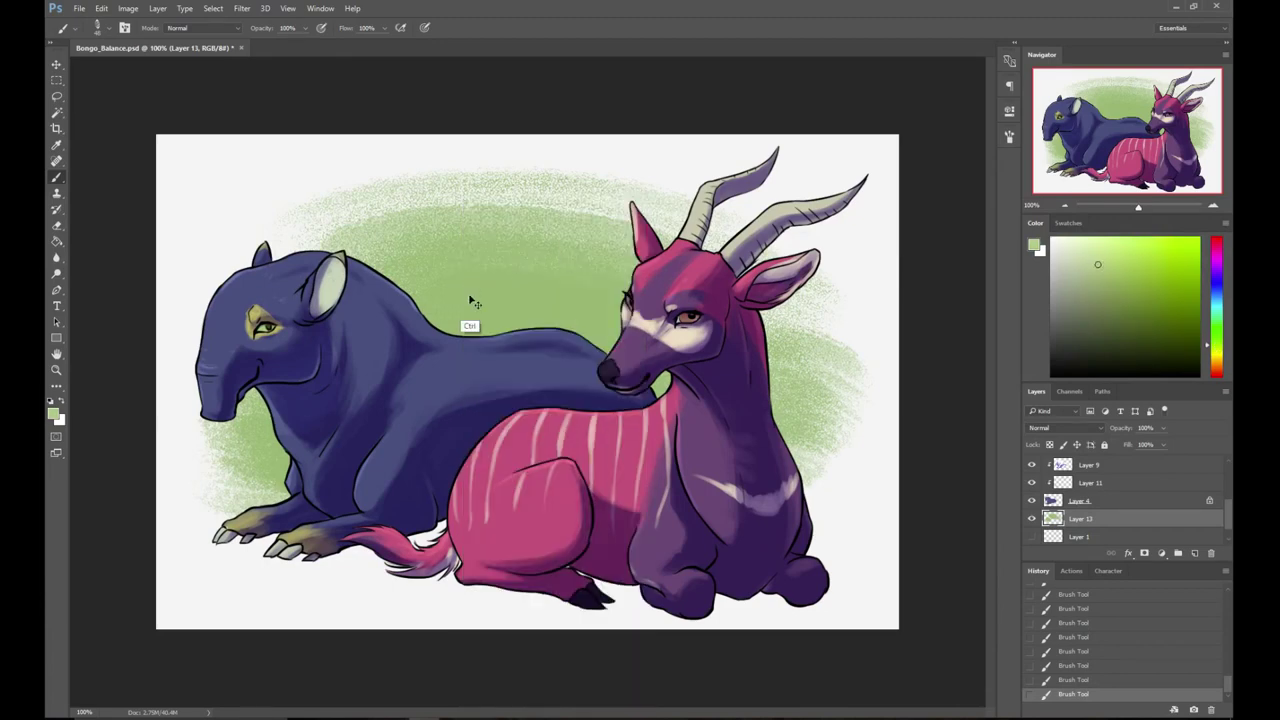
- Save the artwork over the existing Bongo_Balance Photoshop file in the Pictures folder with Maximize Compatibility enabled
{"action": "key", "text": "ctrl+s"}
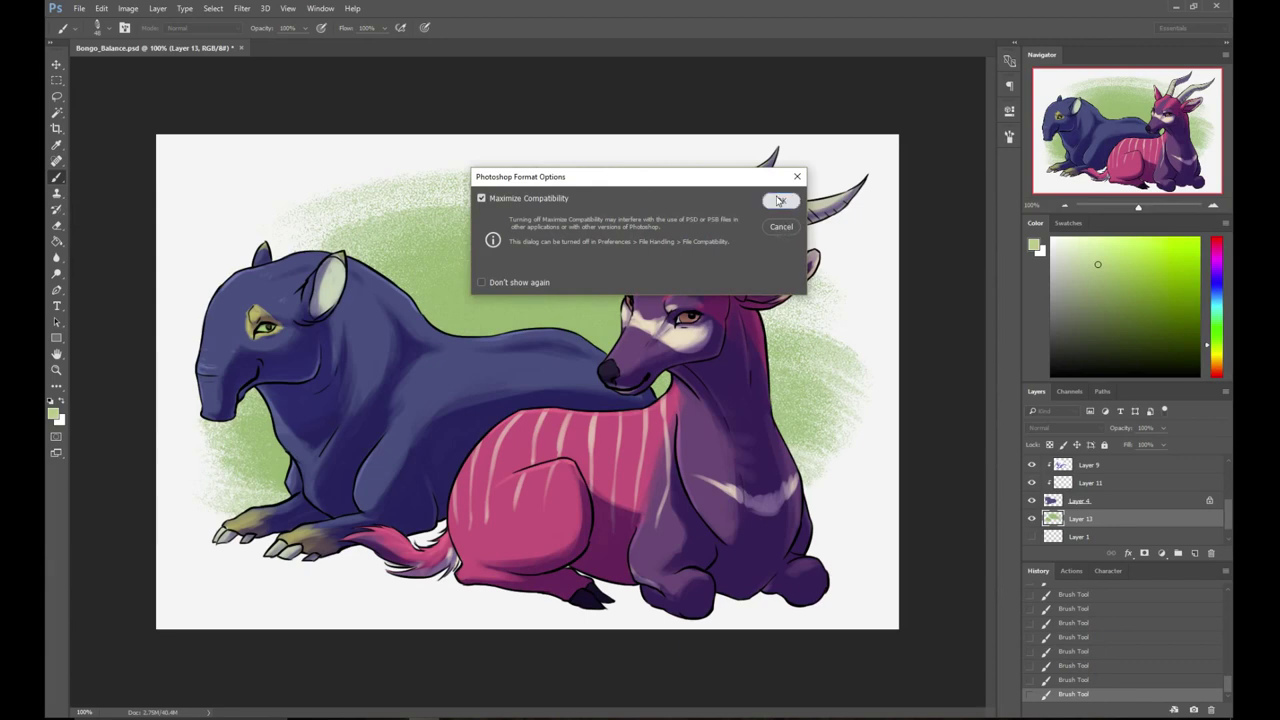
{"action": "left_click", "coordinate": [779, 200]}
{"action": "left_click", "coordinate": [78, 8]}
{"action": "left_click", "coordinate": [119, 145]}
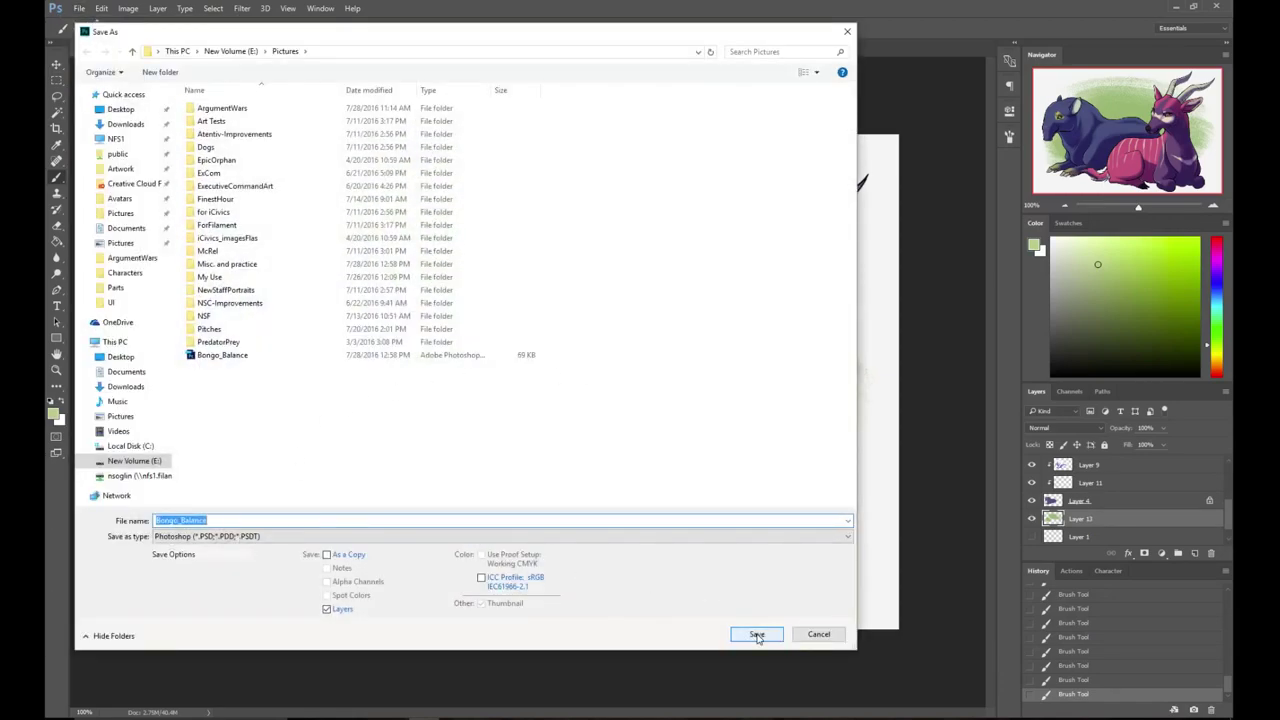
{"action": "left_click", "coordinate": [778, 640]}
{"action": "left_click", "coordinate": [669, 364]}
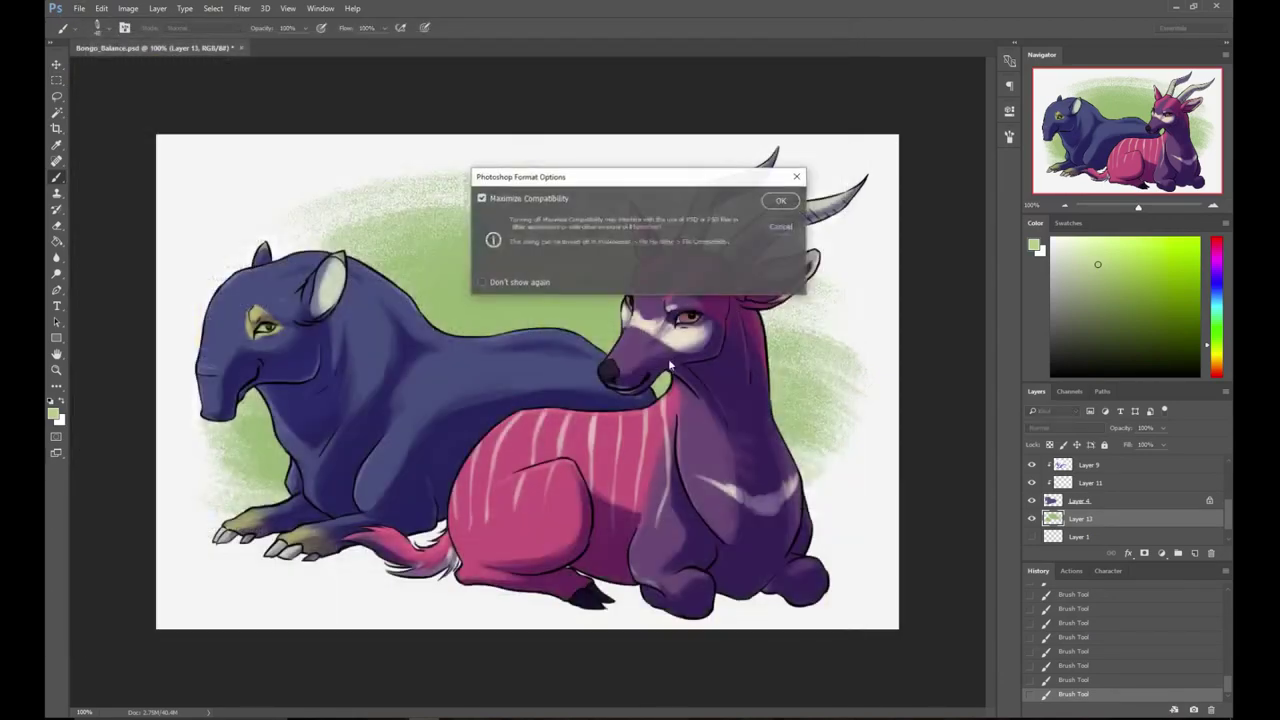
{"action": "left_click", "coordinate": [780, 200]}
- Brush lighter yellow-green strokes into the backdrop close to the animals' outlines and choose a pale yellow for further glow
{"action": "mouse_move", "coordinate": [424, 327]}
{"action": "left_mouse_down"}
{"action": "mouse_move", "coordinate": [487, 301]}
{"action": "mouse_move", "coordinate": [618, 316]}
{"action": "mouse_move", "coordinate": [660, 368]}
{"action": "mouse_move", "coordinate": [655, 393]}
{"action": "left_mouse_up"}
{"action": "key", "text": "ctrl+z"}
{"action": "left_click_drag", "start_coordinate": [590, 310], "coordinate": [455, 316]}
{"action": "left_click_drag", "start_coordinate": [271, 401], "coordinate": [276, 421]}
{"action": "mouse_move", "coordinate": [272, 425]}
{"action": "left_mouse_down"}
{"action": "mouse_move", "coordinate": [283, 459]}
{"action": "mouse_move", "coordinate": [307, 445]}
{"action": "mouse_move", "coordinate": [346, 484]}
{"action": "left_mouse_up"}
{"action": "left_click_drag", "start_coordinate": [456, 309], "coordinate": [600, 287]}
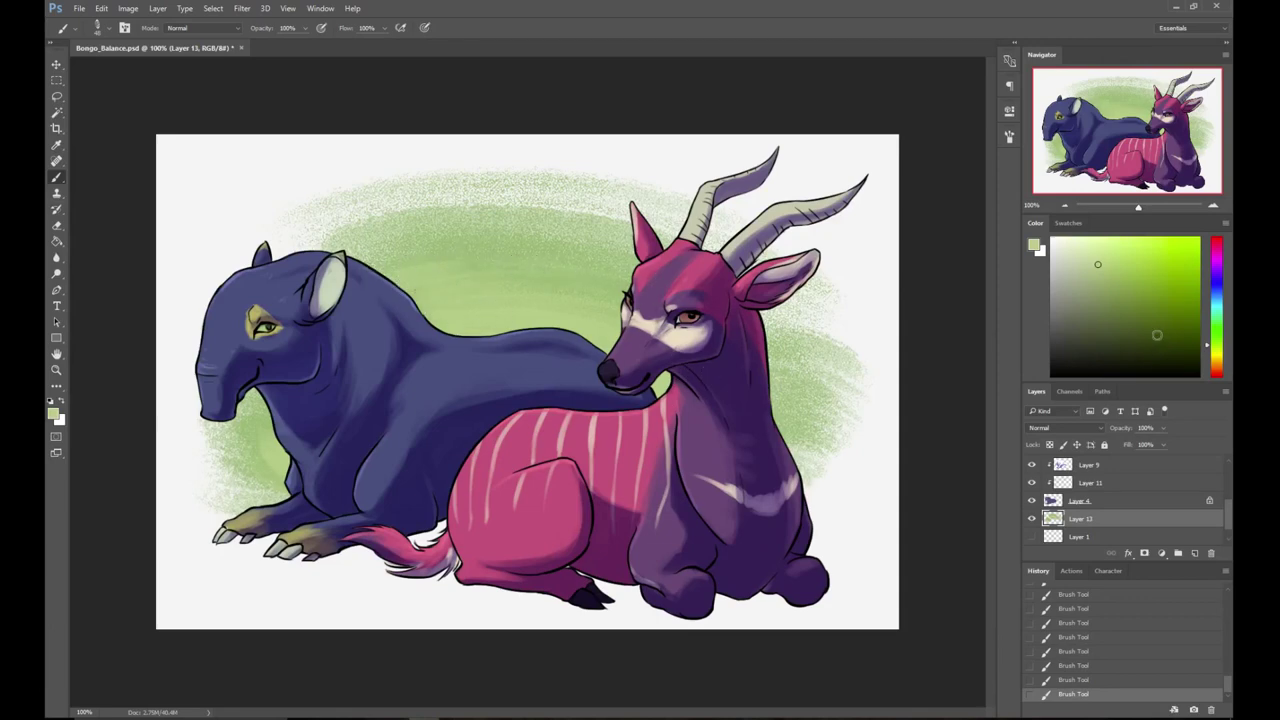
{"action": "left_click", "coordinate": [1217, 356]}
{"action": "left_click", "coordinate": [1110, 260]}
- Add an empty layer at the top of the stack and prepare a small hard round 9 px brush with white
{"action": "left_click_drag", "start_coordinate": [1228, 522], "coordinate": [1232, 470]}
{"action": "left_click", "coordinate": [1167, 467]}
{"action": "left_click", "coordinate": [1194, 553]}
{"action": "key", "text": "x"}
{"action": "right_click", "coordinate": [575, 205]}
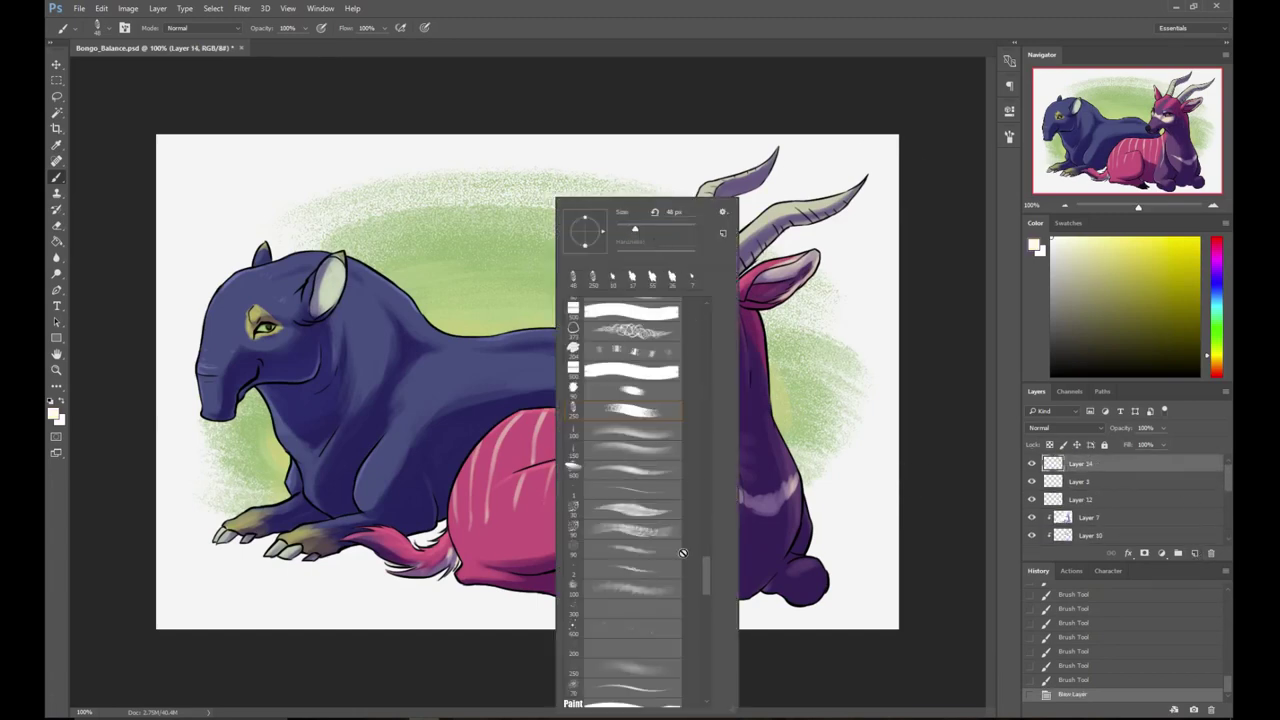
{"action": "left_click_drag", "start_coordinate": [710, 578], "coordinate": [708, 325]}
{"action": "left_click", "coordinate": [619, 228]}
{"action": "key", "text": "Return"}
- Dab white highlights on both animals' eyes, the bongo's nose and hoof, and the tapir's claws on Layer 14, undoing misplaced strokes
{"action": "left_click", "coordinate": [263, 327]}
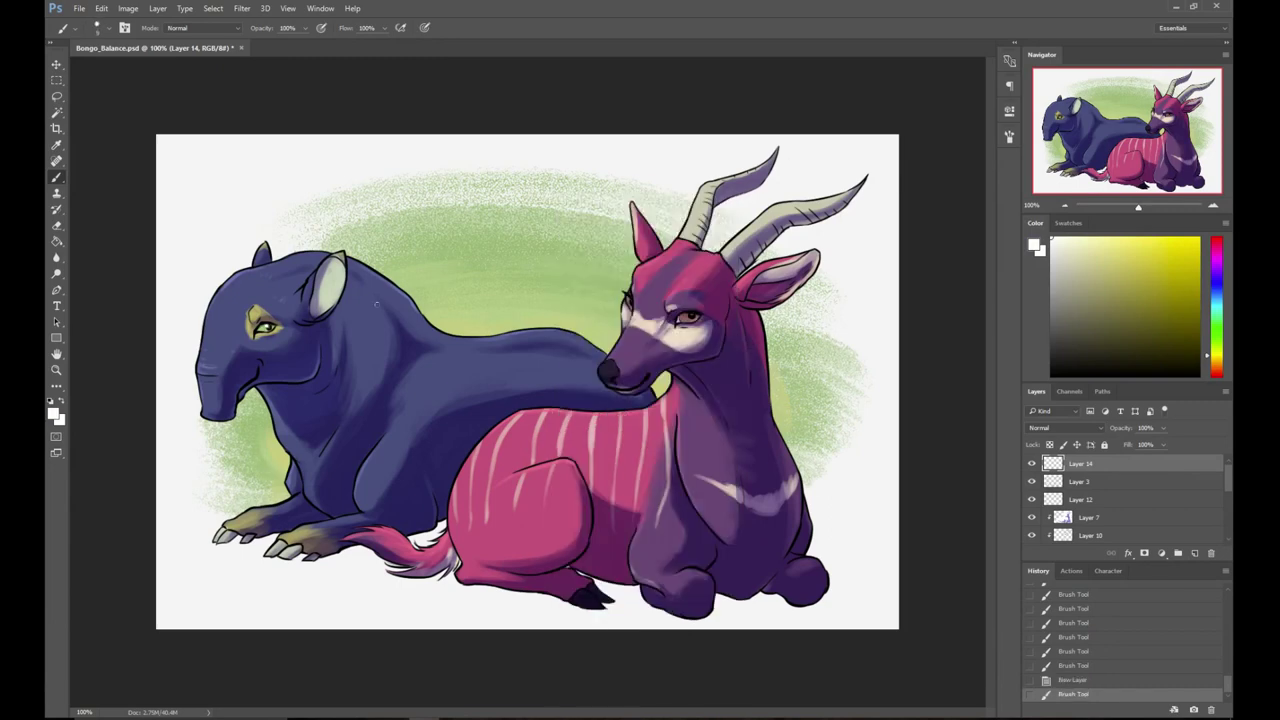
{"action": "left_click", "coordinate": [711, 293]}
{"action": "left_click", "coordinate": [630, 300]}
{"action": "left_click", "coordinate": [600, 372]}
{"action": "left_click", "coordinate": [290, 551]}
{"action": "left_click", "coordinate": [268, 553]}
{"action": "left_click", "coordinate": [243, 539]}
{"action": "left_click_drag", "start_coordinate": [218, 541], "coordinate": [222, 529]}
{"action": "key", "text": "ctrl+z"}
{"action": "key", "text": "ctrl+z"}
{"action": "left_click_drag", "start_coordinate": [578, 593], "coordinate": [605, 603]}
- Sample the tapir's light blue and the bongo's pink for small colored accents on Layer 14, adjusting the pink's shade
{"action": "left_click", "coordinate": [232, 295], "text": "alt"}
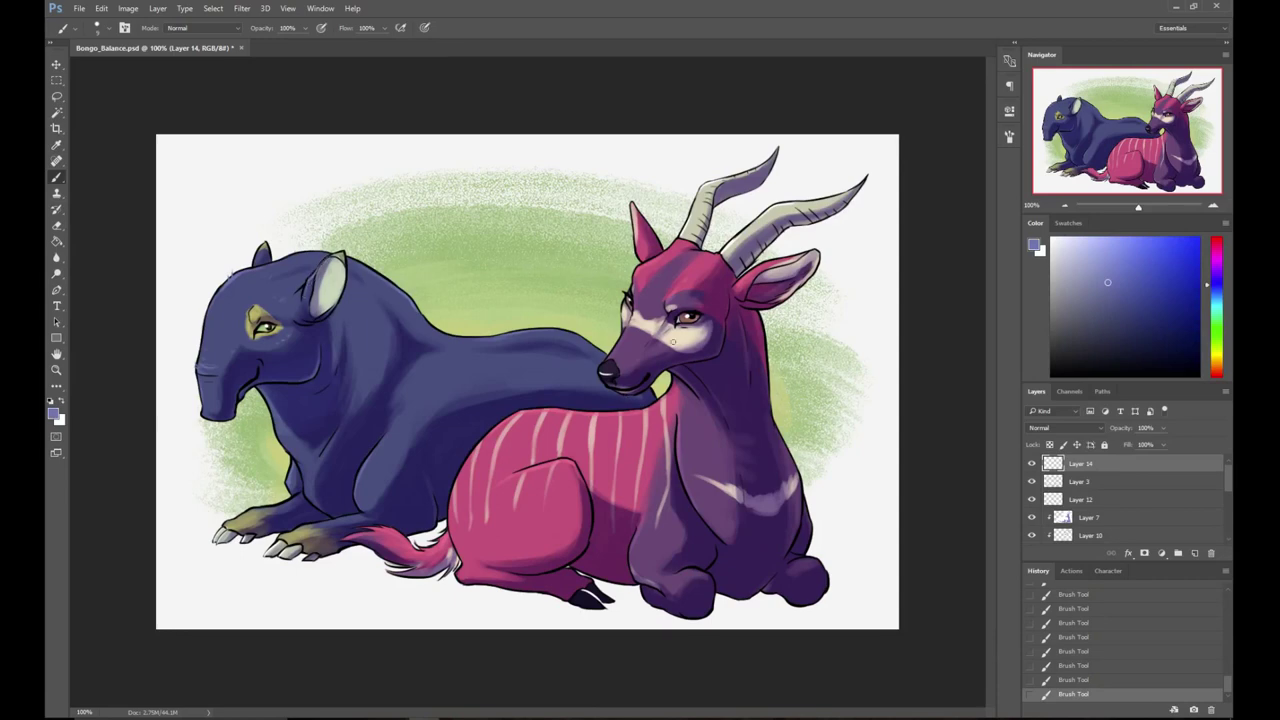
{"action": "left_click", "coordinate": [643, 248], "text": "alt"}
{"action": "left_click", "coordinate": [1140, 254]}
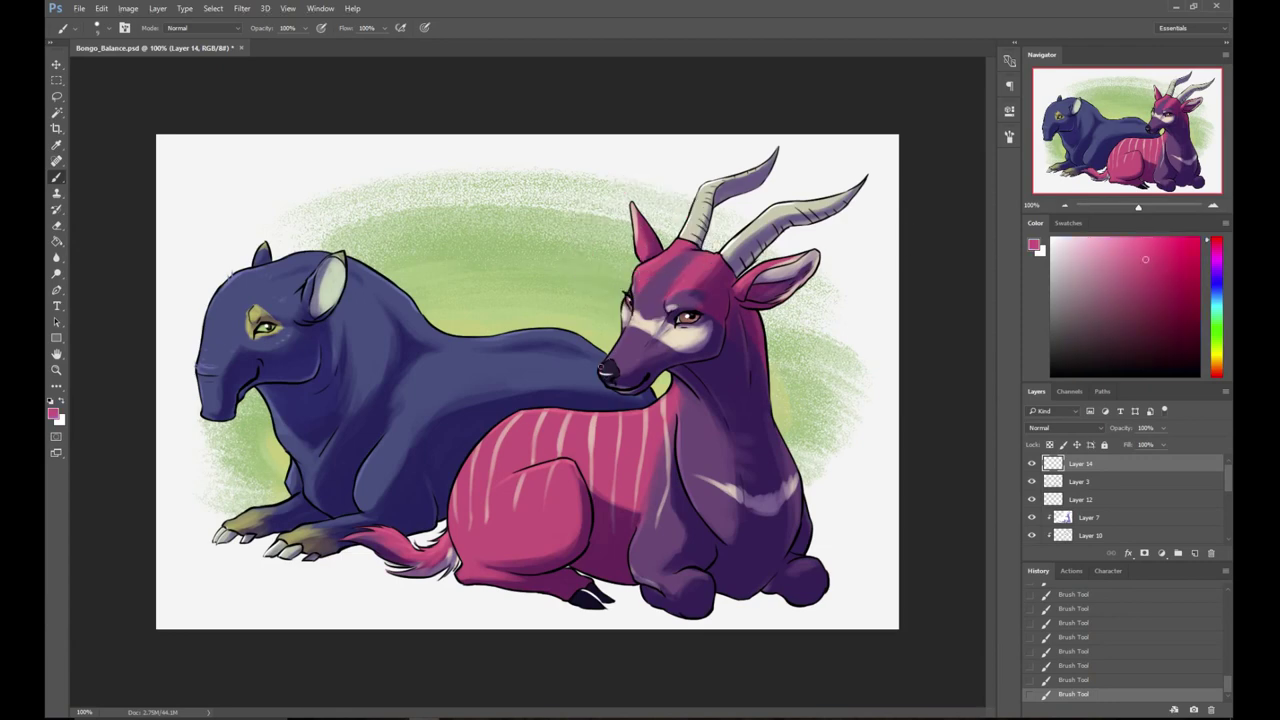
- Add one empty layer above Layer 14 and another directly above clipped Layer 7, sampling the tapir's blue and the bongo's dark purple
{"action": "left_click", "coordinate": [551, 368], "text": "alt"}
{"action": "left_click", "coordinate": [1194, 553]}
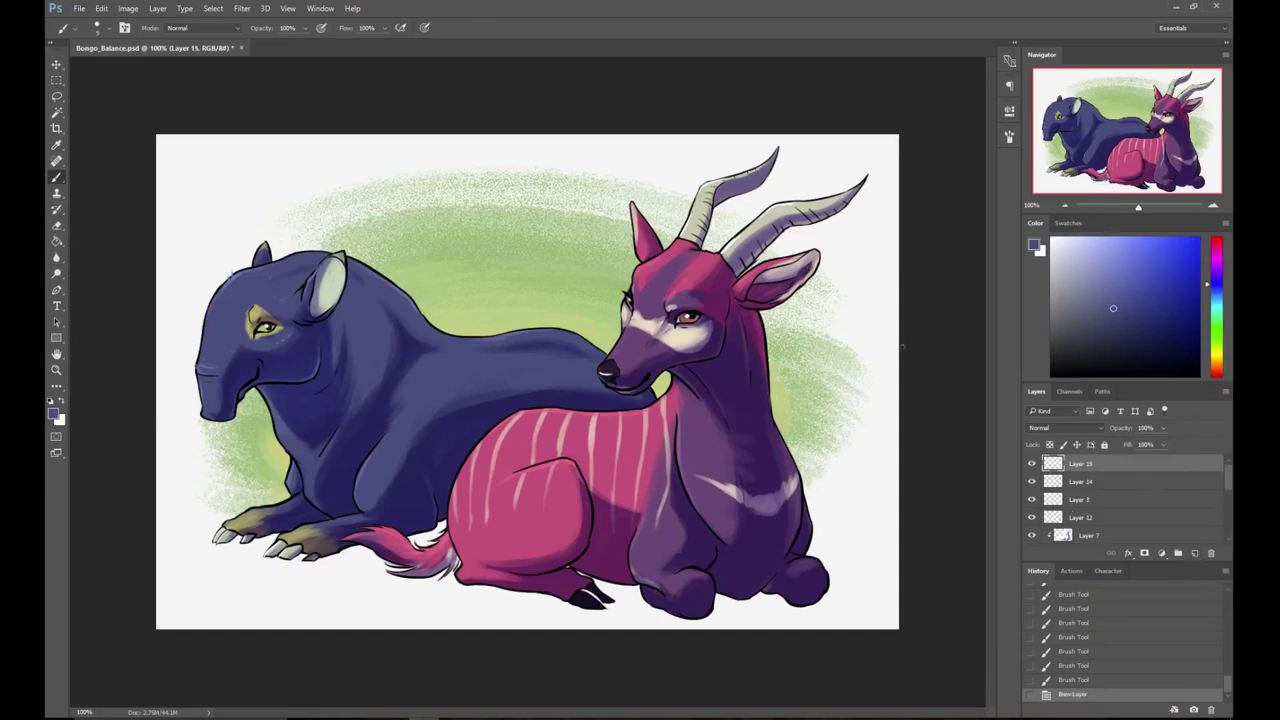
{"action": "left_click", "coordinate": [739, 572], "text": "alt"}
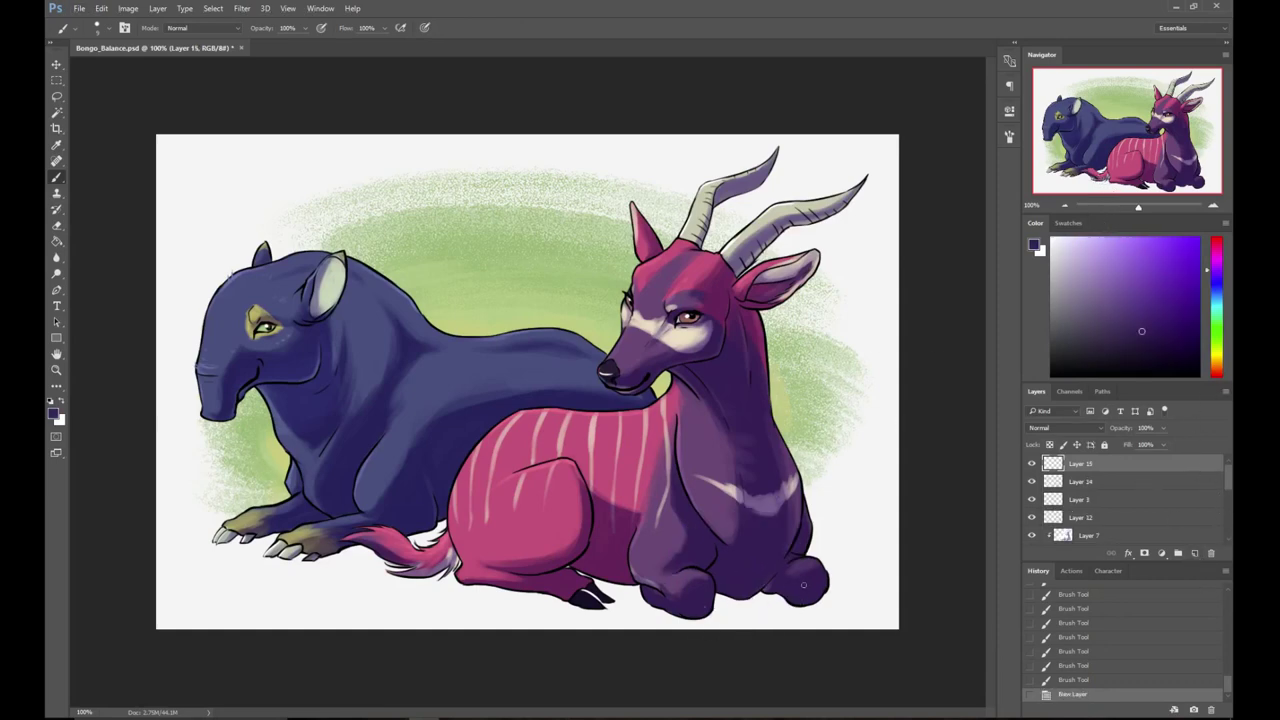
{"action": "scroll", "coordinate": [1232, 482], "scroll_direction": "down", "scroll_amount": 3}
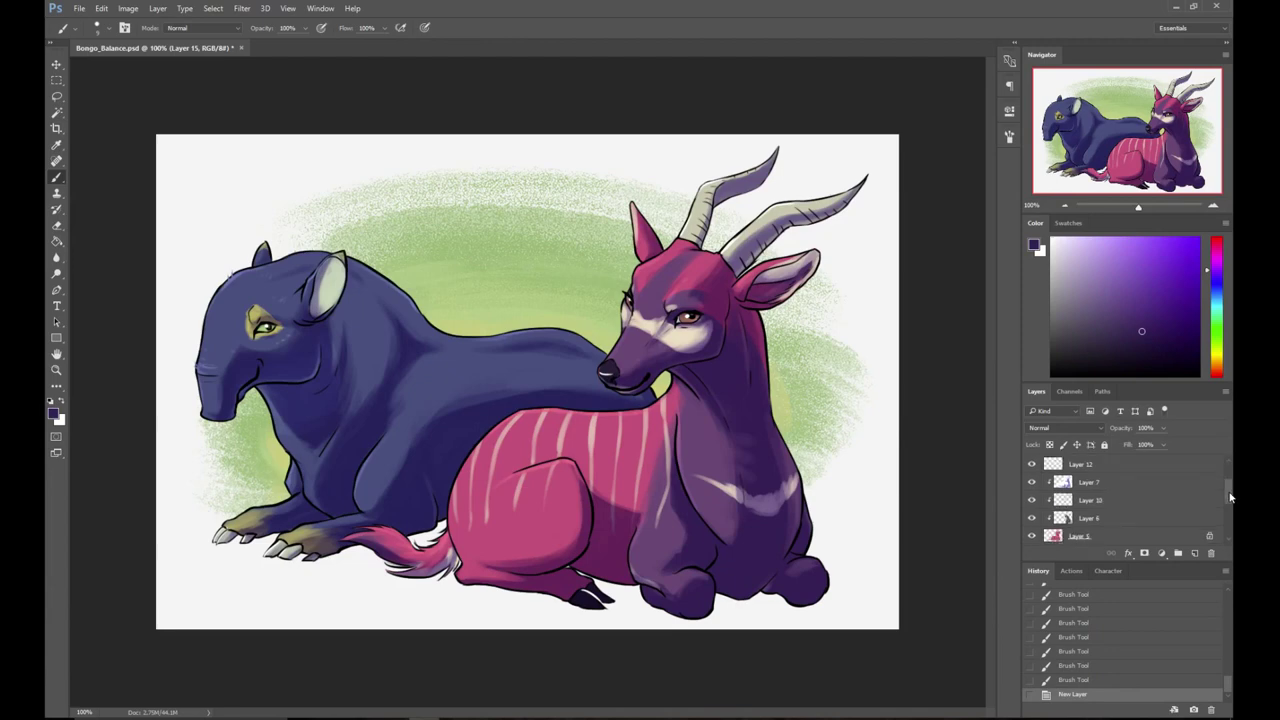
{"action": "left_click", "coordinate": [1193, 552]}
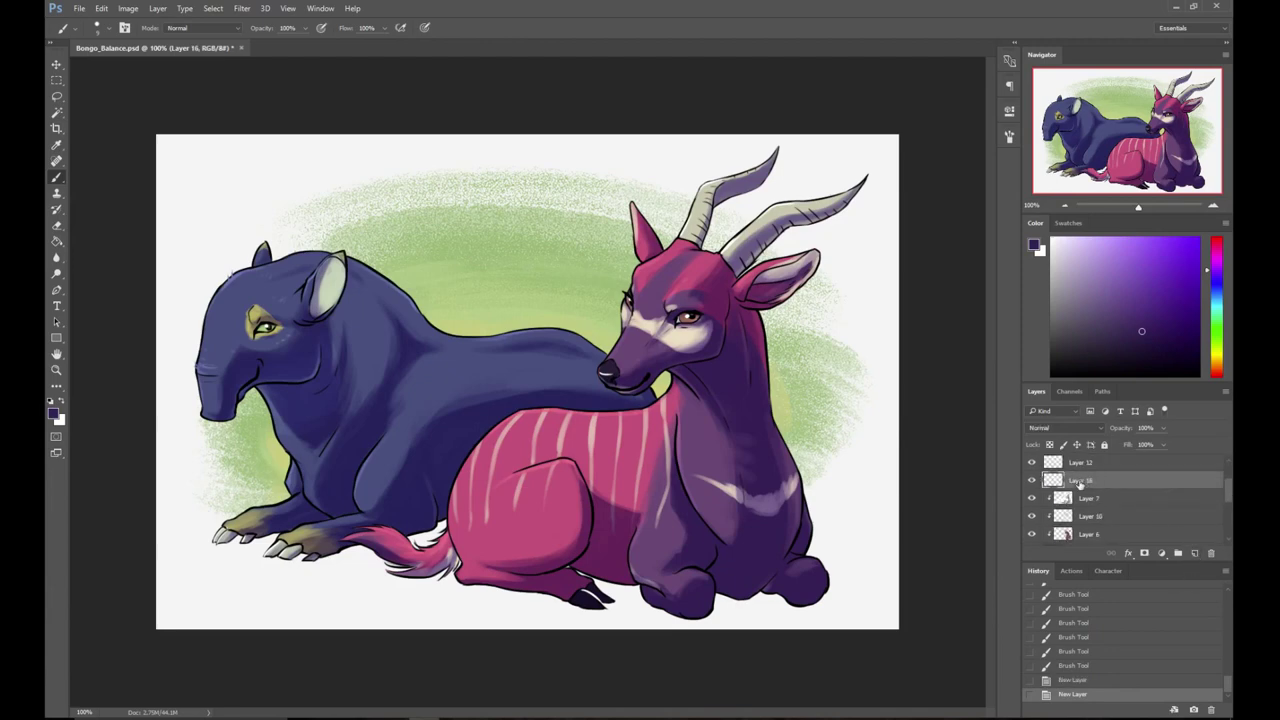
- Move Layer 16 to the top of the layer stack, above Layer 15
{"action": "right_click", "coordinate": [1080, 482]}
{"action": "left_click", "coordinate": [1230, 502]}
{"action": "left_click_drag", "start_coordinate": [1230, 501], "coordinate": [1231, 489]}
{"action": "left_click_drag", "start_coordinate": [1132, 514], "coordinate": [1131, 469]}
{"action": "left_click_drag", "start_coordinate": [1228, 486], "coordinate": [1227, 477]}
{"action": "left_click_drag", "start_coordinate": [1138, 499], "coordinate": [1133, 457]}
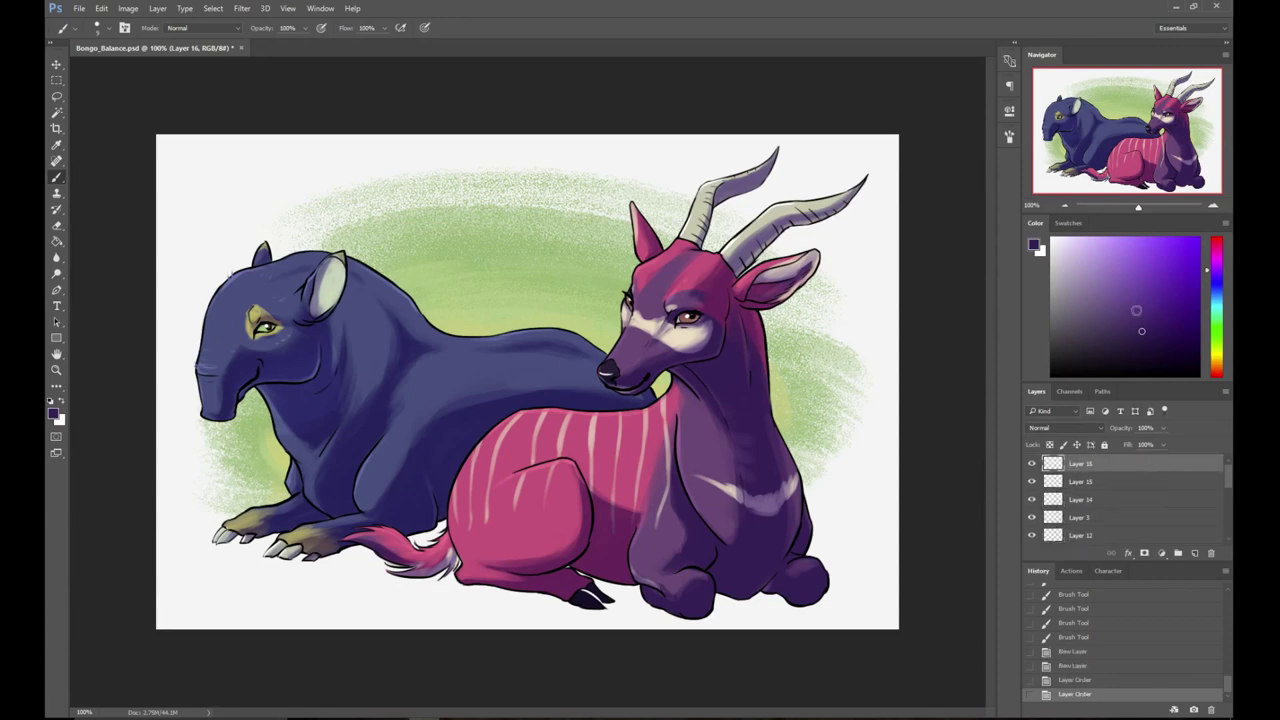
- Set the painting color to yellow and choose a flat, soft-stroke brush preset for Layer 16
{"action": "left_click", "coordinate": [1216, 358]}
{"action": "left_click", "coordinate": [1142, 249]}
{"action": "right_click", "coordinate": [551, 236]}
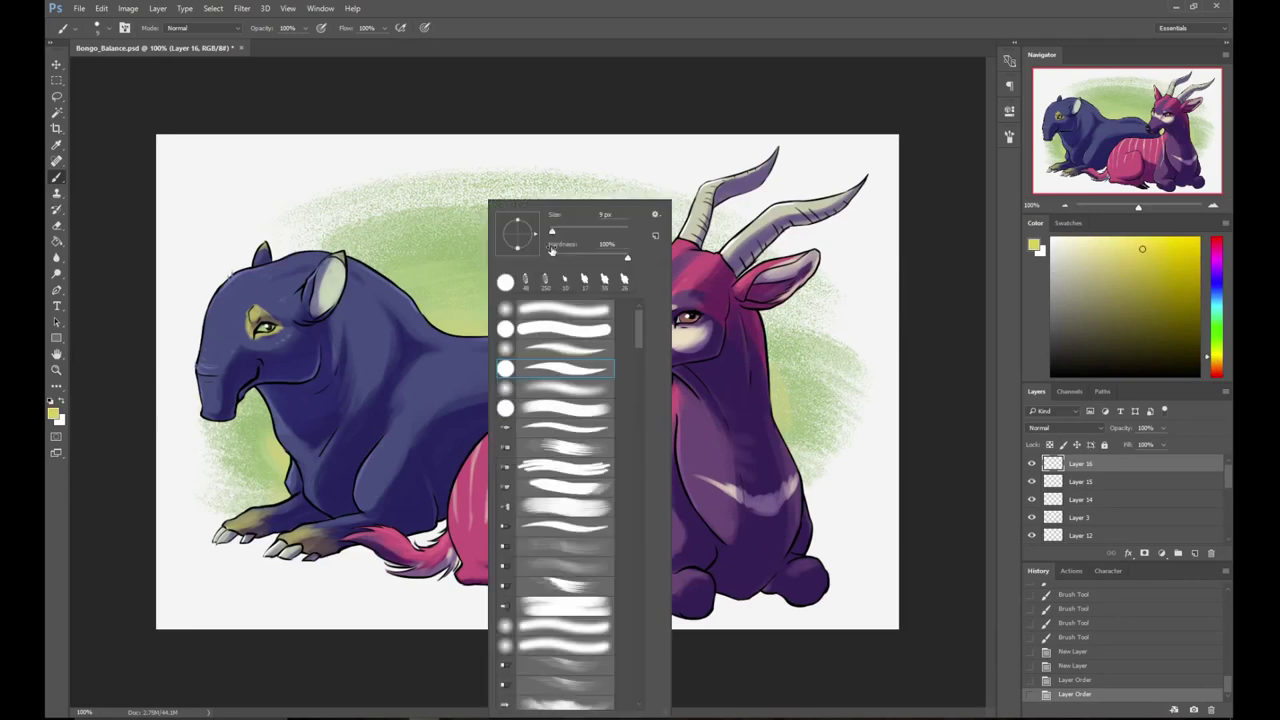
{"action": "left_click", "coordinate": [582, 512]}
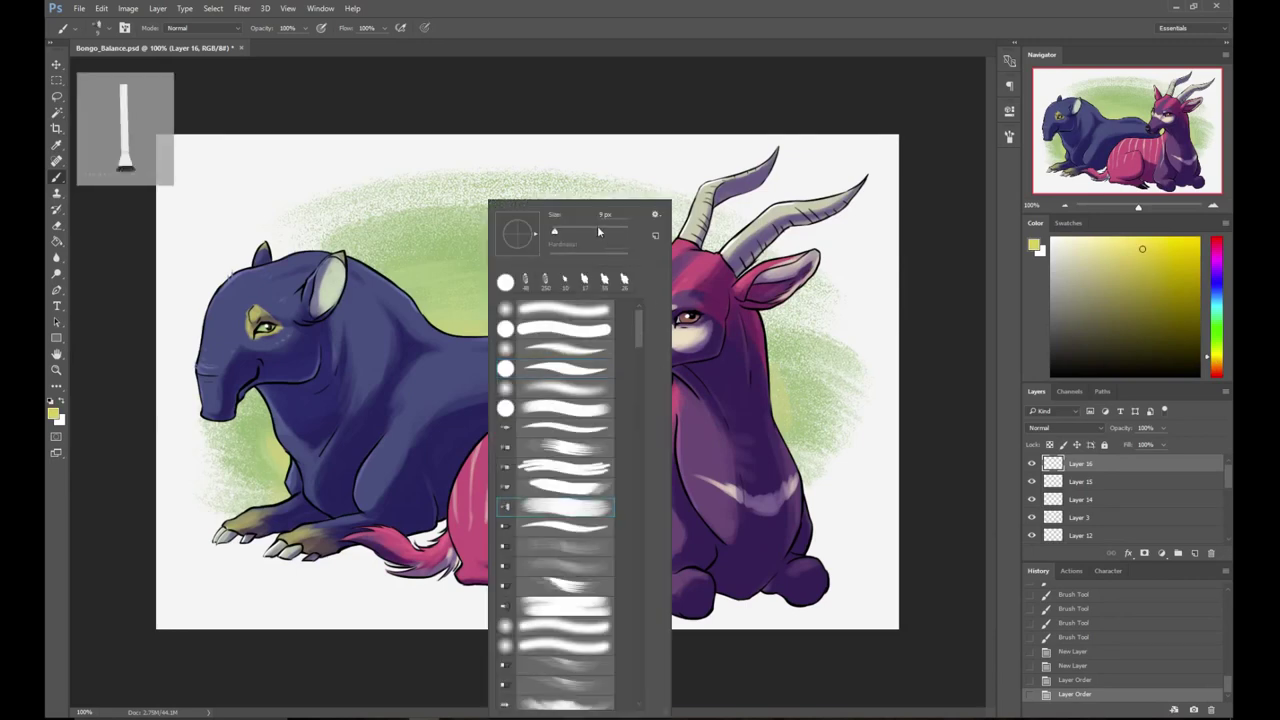
{"action": "left_click_drag", "start_coordinate": [637, 336], "coordinate": [639, 471]}
{"action": "left_click", "coordinate": [585, 488]}
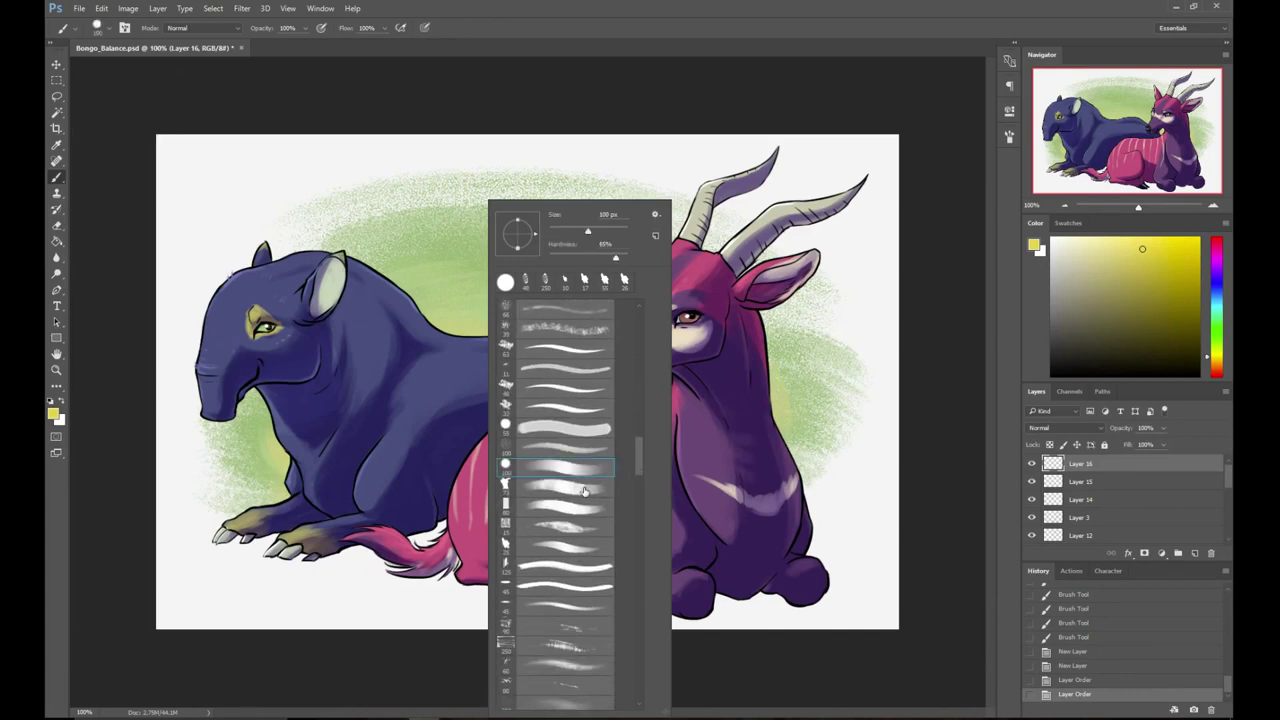
- Paint yellow light over the tapir's forehead and the top of the bongo's head on Layer 16, redoing the misplaced stroke
{"action": "left_click", "coordinate": [227, 315]}
{"action": "left_click_drag", "start_coordinate": [220, 338], "coordinate": [290, 275]}
{"action": "key", "text": "ctrl+z"}
{"action": "left_click_drag", "start_coordinate": [216, 328], "coordinate": [264, 270]}
{"action": "left_click_drag", "start_coordinate": [242, 296], "coordinate": [306, 272]}
{"action": "mouse_move", "coordinate": [680, 270]}
{"action": "left_mouse_down"}
{"action": "mouse_move", "coordinate": [635, 355]}
{"action": "mouse_move", "coordinate": [660, 260]}
{"action": "left_mouse_up"}
- Set Layer 16 to the Overlay blend mode with 65% opacity
{"action": "left_click", "coordinate": [1065, 428]}
{"action": "left_click", "coordinate": [1070, 549]}
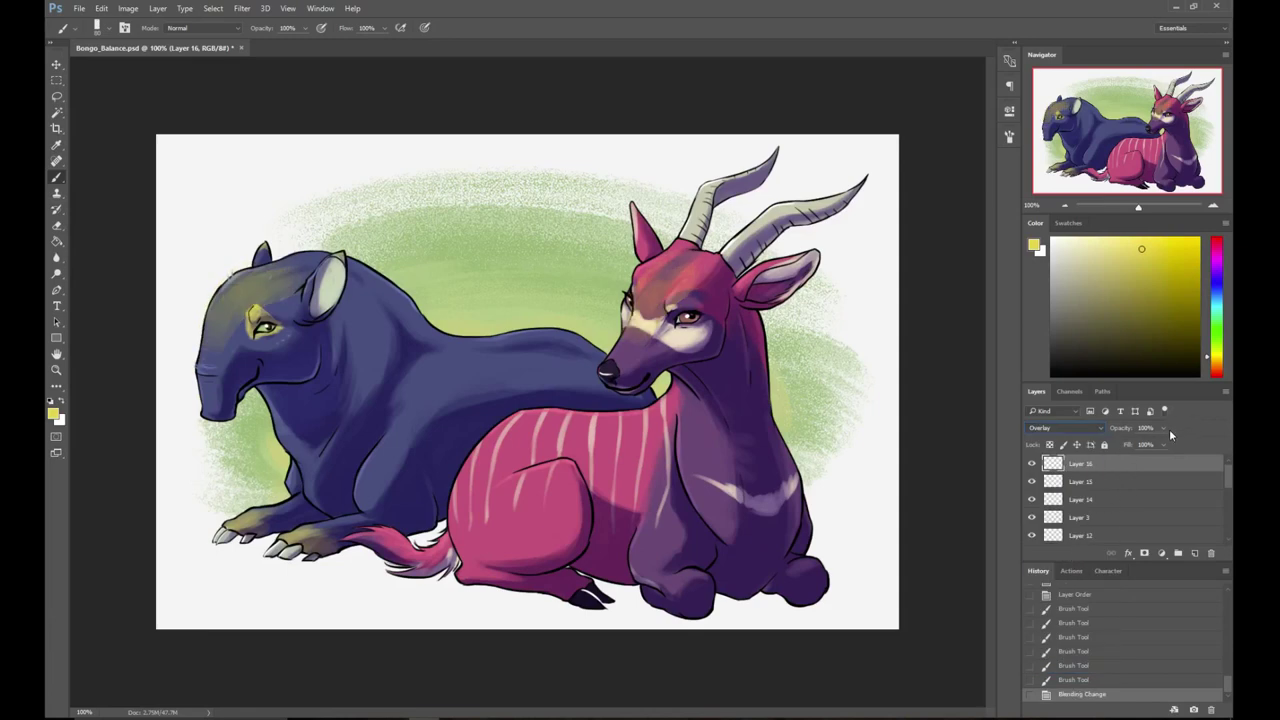
{"action": "left_click_drag", "start_coordinate": [1150, 445], "coordinate": [1141, 445]}
- Extend the yellow overlay light along the bongo's striped back and the tapir's neck, shoulder and back
{"action": "mouse_move", "coordinate": [464, 482]}
{"action": "left_mouse_down"}
{"action": "mouse_move", "coordinate": [470, 462]}
{"action": "mouse_move", "coordinate": [545, 420]}
{"action": "mouse_move", "coordinate": [655, 428]}
{"action": "left_mouse_up"}
{"action": "mouse_move", "coordinate": [350, 270]}
{"action": "left_mouse_down"}
{"action": "mouse_move", "coordinate": [390, 294]}
{"action": "mouse_move", "coordinate": [384, 350]}
{"action": "mouse_move", "coordinate": [369, 275]}
{"action": "mouse_move", "coordinate": [400, 300]}
{"action": "left_mouse_up"}
{"action": "left_click_drag", "start_coordinate": [429, 382], "coordinate": [472, 365]}
{"action": "left_click_drag", "start_coordinate": [436, 381], "coordinate": [470, 368]}
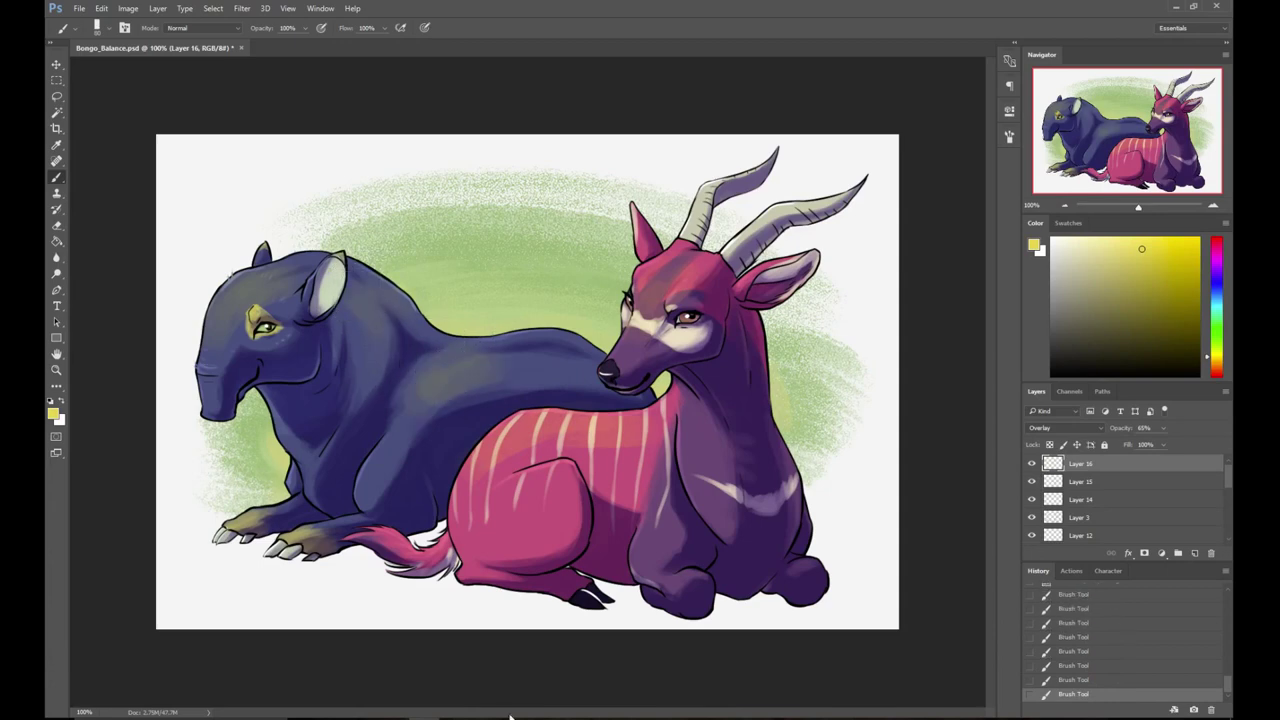